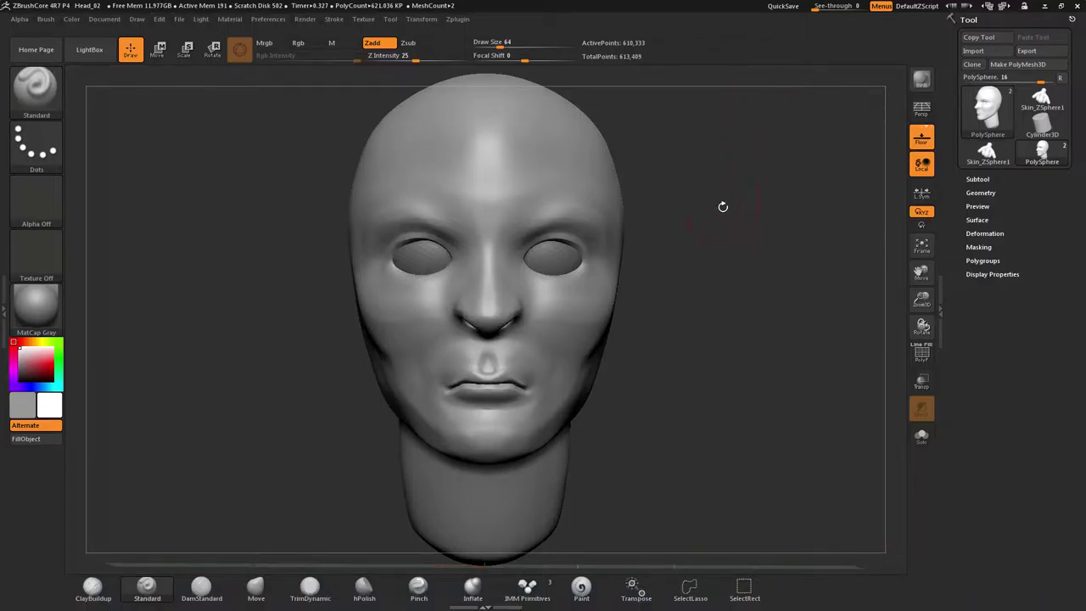
Pull the inner and outer edges of the eye socket forward in profile using the Move brush at draw size 293
right_drag(770, 230, 655, 246)
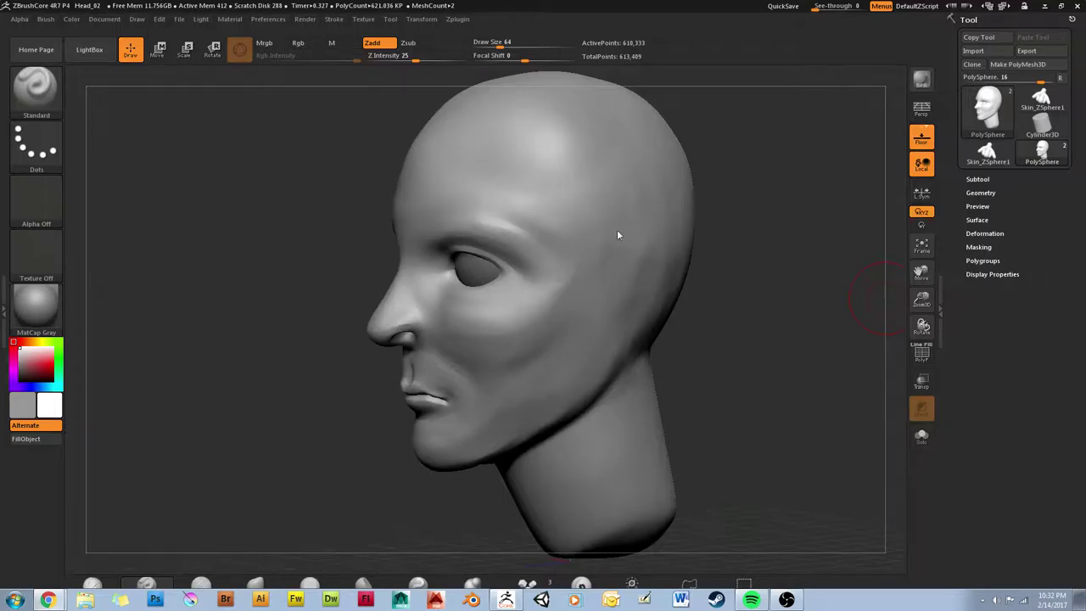
right_click(650, 364)
right_drag(735, 237, 766, 254)
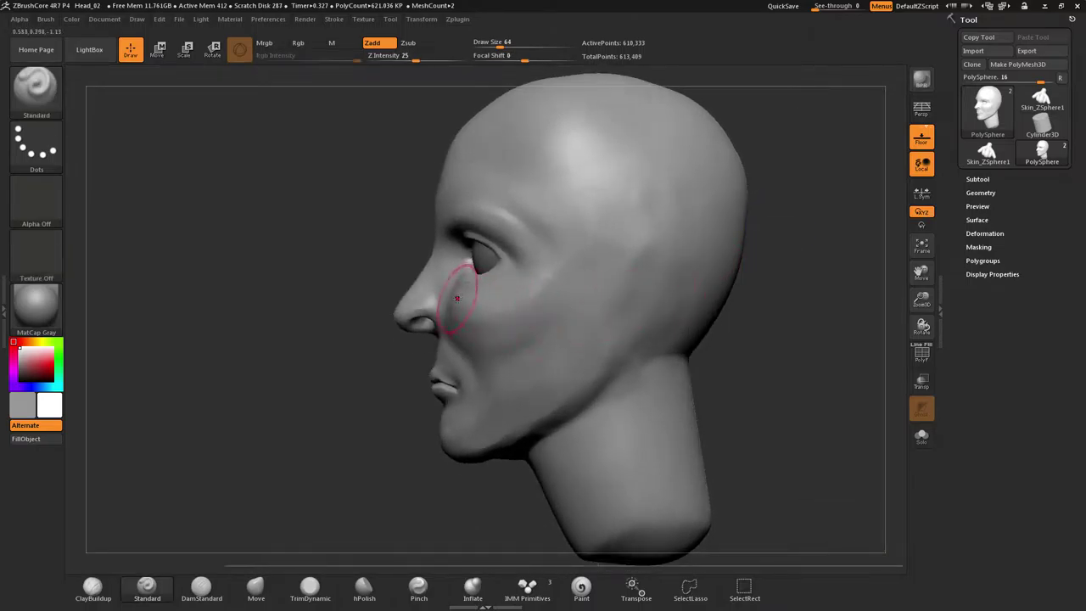
ctrl+right_drag(473, 308, 472, 348)
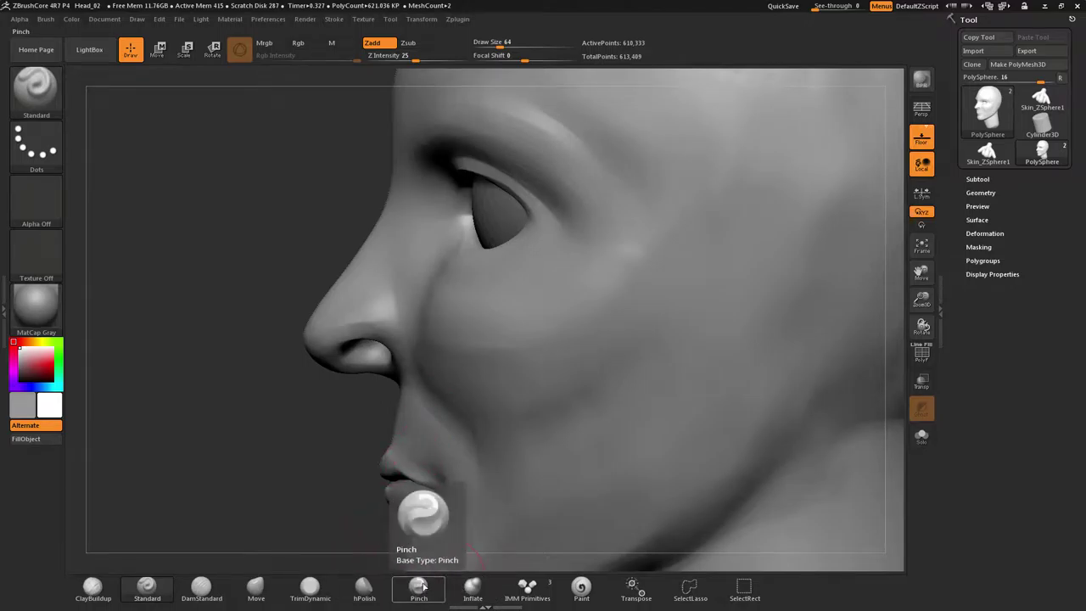
click(255, 587)
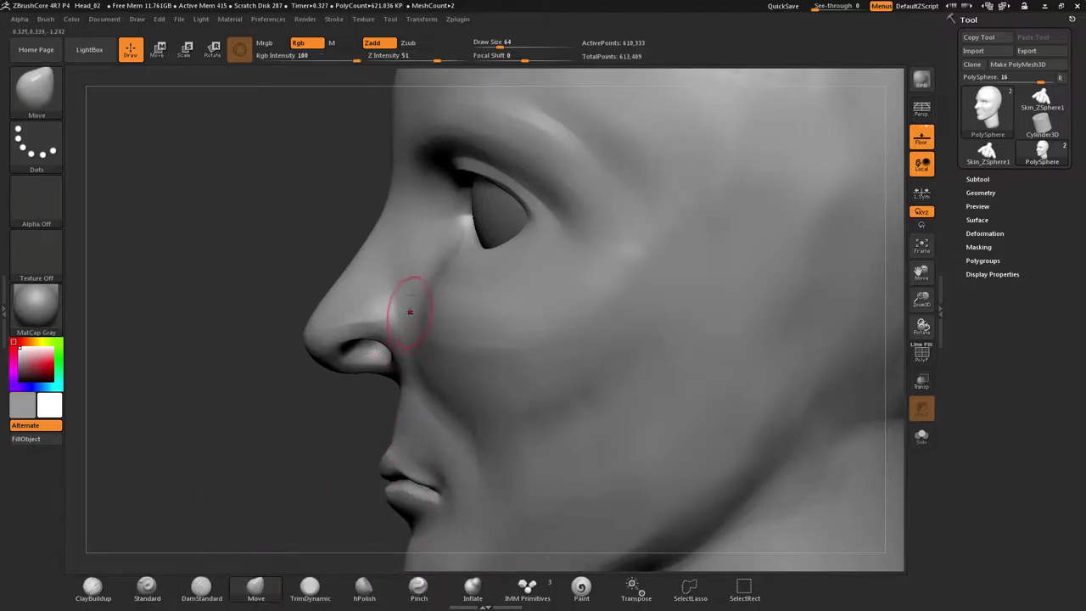
key(s)
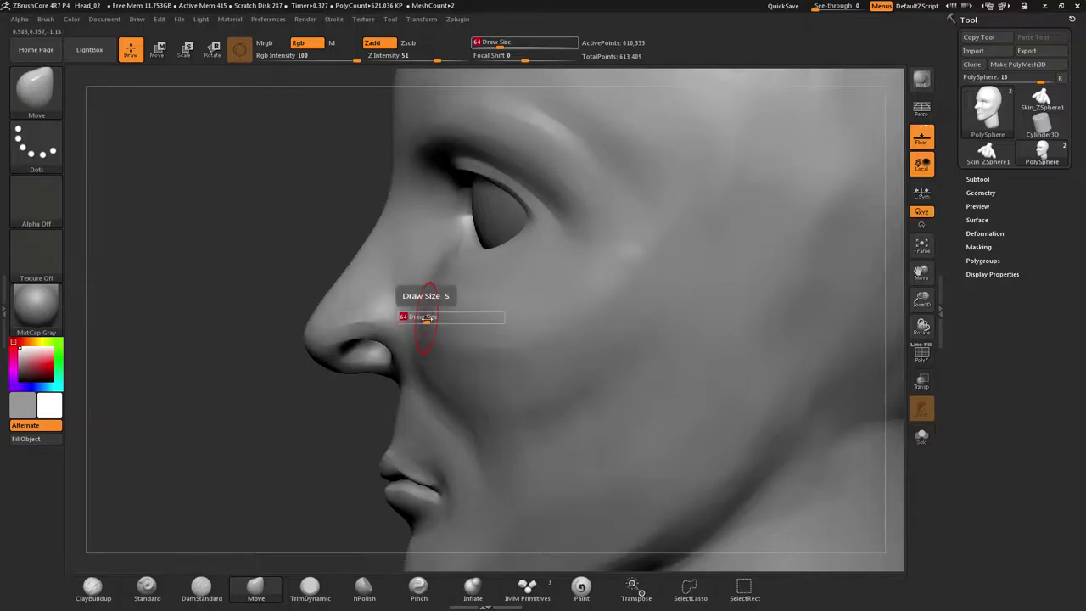
mouse_move(426, 317)
mouse_down()
mouse_move(456, 324)
mouse_move(432, 344)
mouse_move(492, 345)
mouse_move(498, 369)
mouse_up()
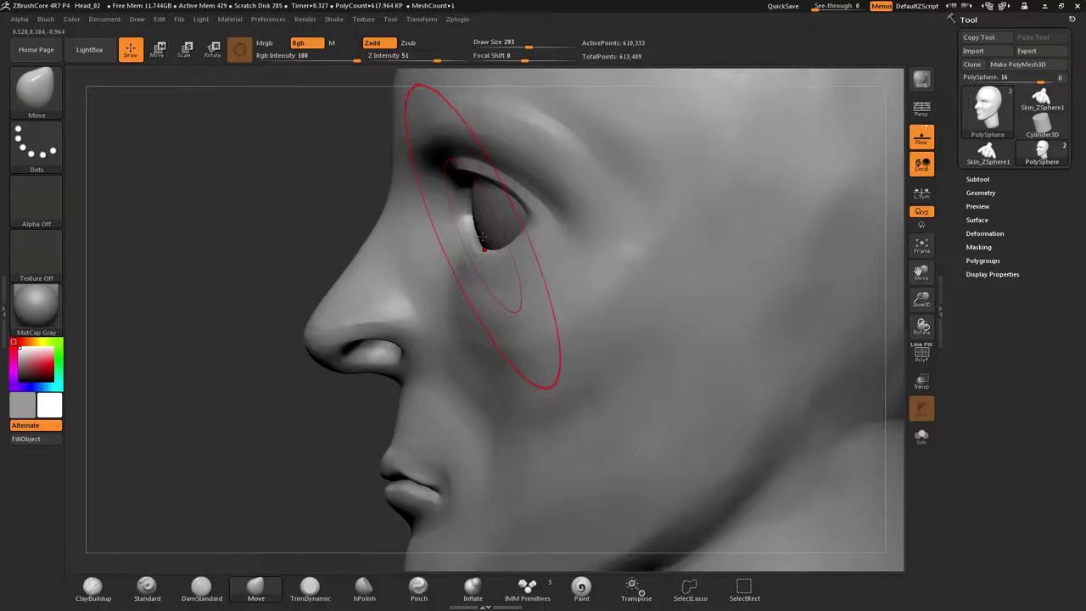
drag(476, 234, 430, 230)
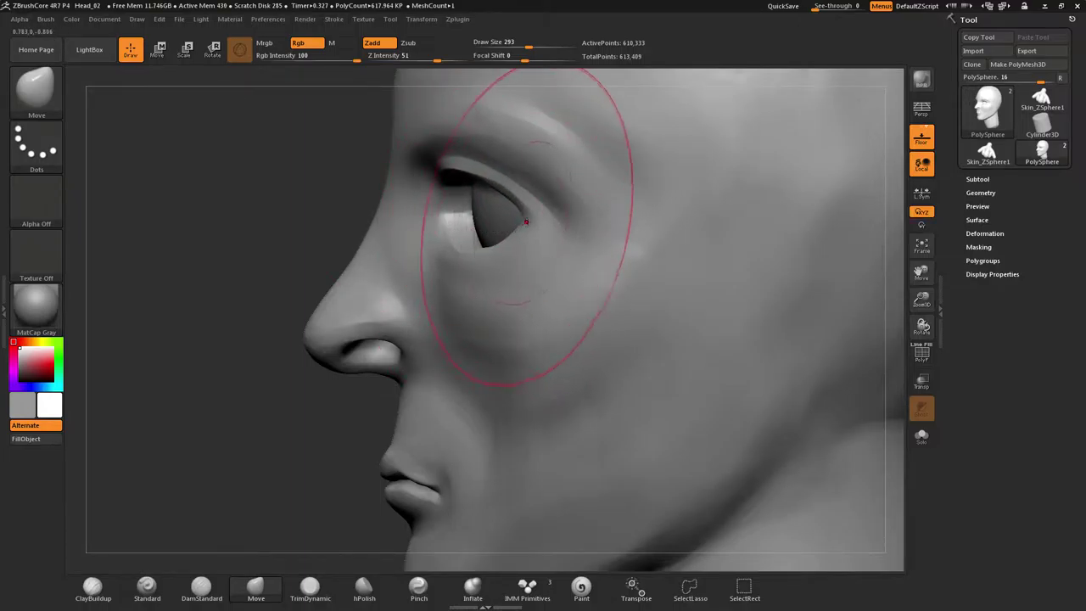
drag(525, 213, 495, 224)
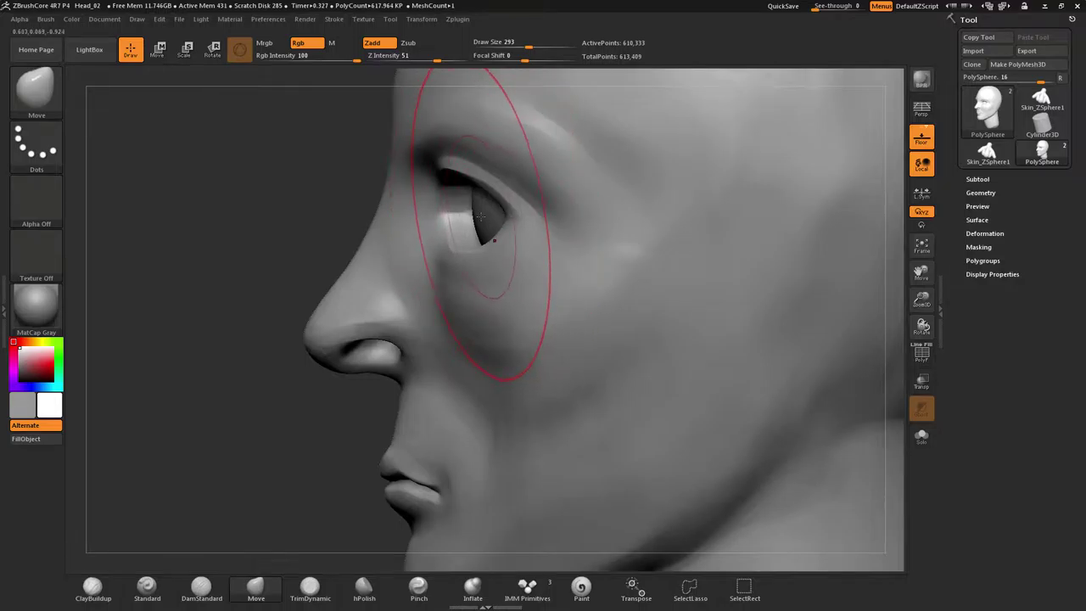
Make the eyeballs subtool active and move the eyeballs forward in their sockets along the depth axis
alt+click(485, 220)
right_click(484, 220)
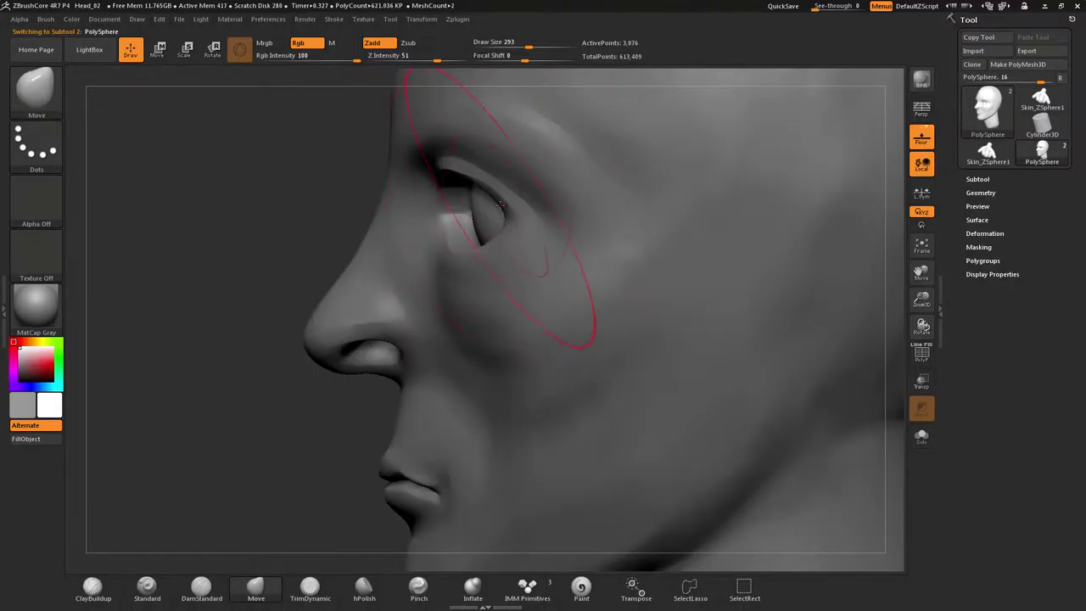
key(w)
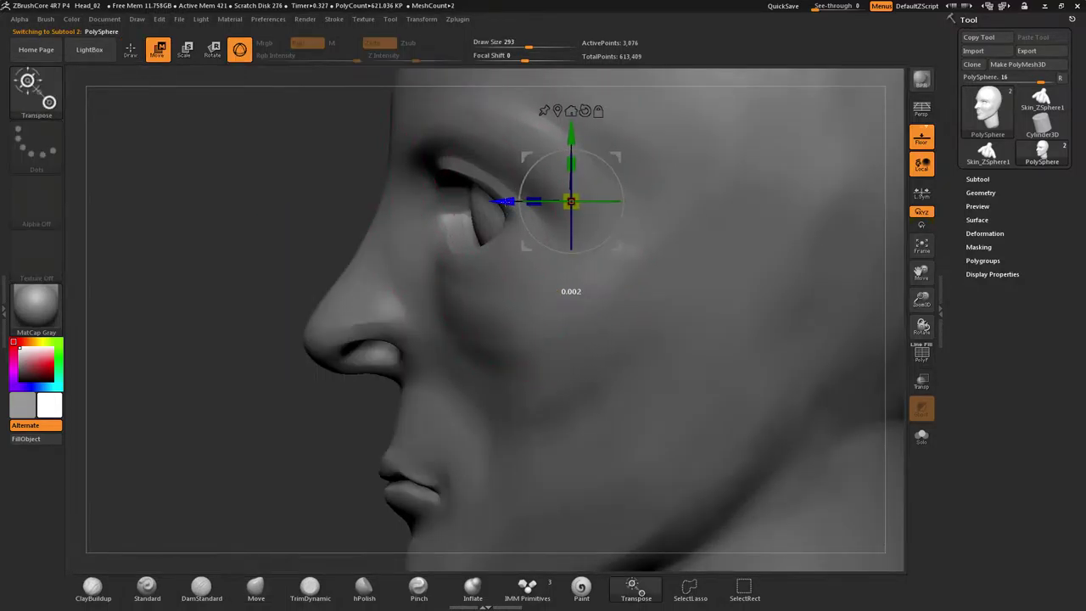
drag(490, 203, 484, 203)
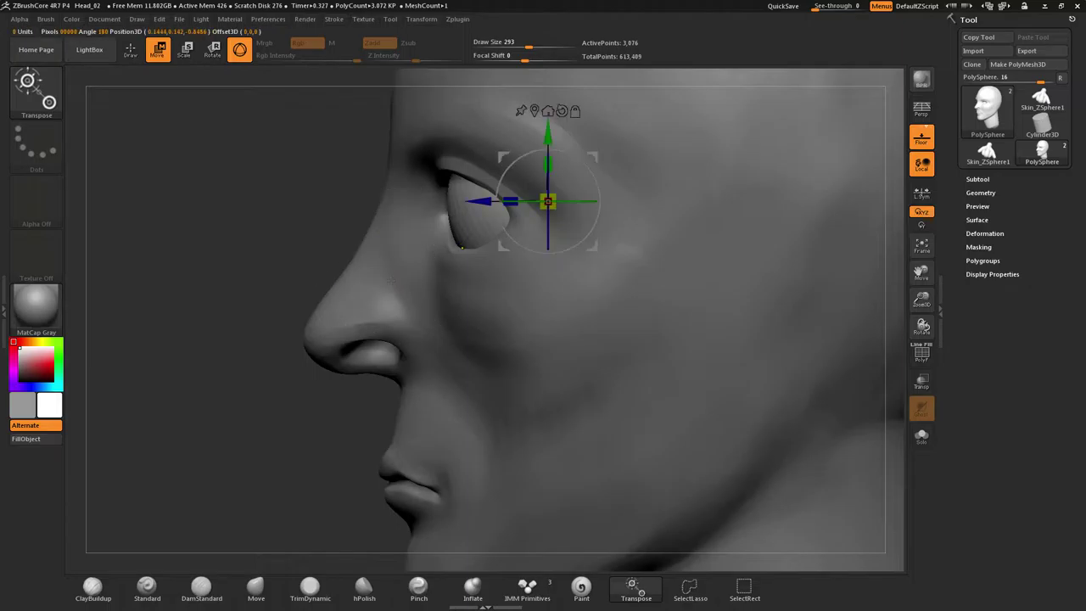
mouse_move(335, 289)
right_down()
mouse_move(408, 286)
mouse_move(394, 282)
mouse_move(394, 311)
mouse_move(394, 283)
mouse_move(332, 284)
right_up()
right_drag(475, 284, 539, 197)
drag(540, 196, 481, 302)
right_drag(480, 302, 507, 266)
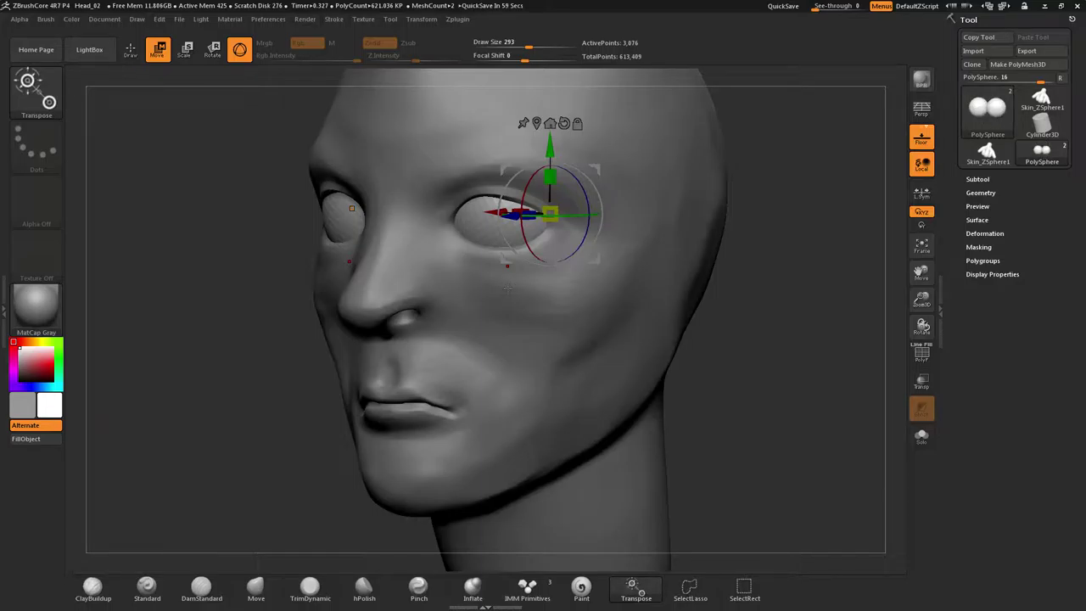
right_drag(528, 303, 534, 299)
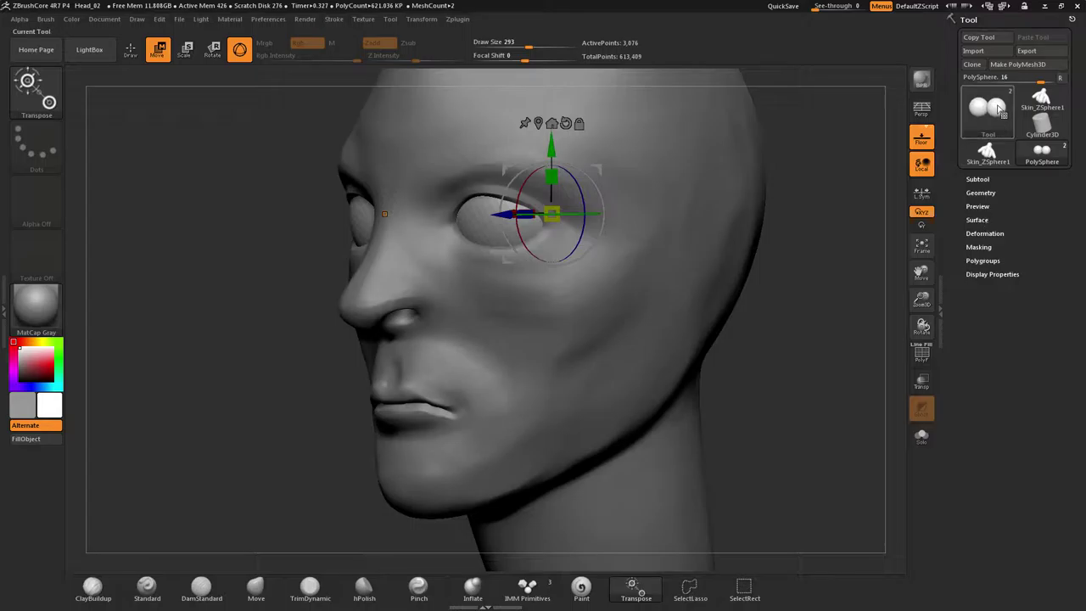
Open the Subtool list, make the head subtool active, and toggle Solo mode on and back off
click(982, 179)
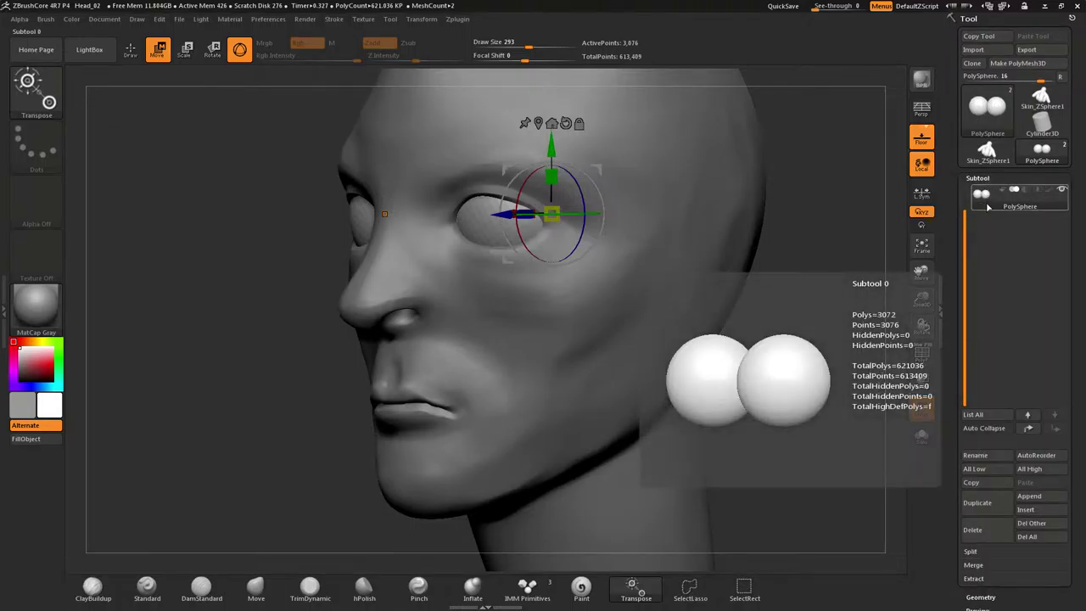
drag(965, 245, 965, 218)
click(984, 197)
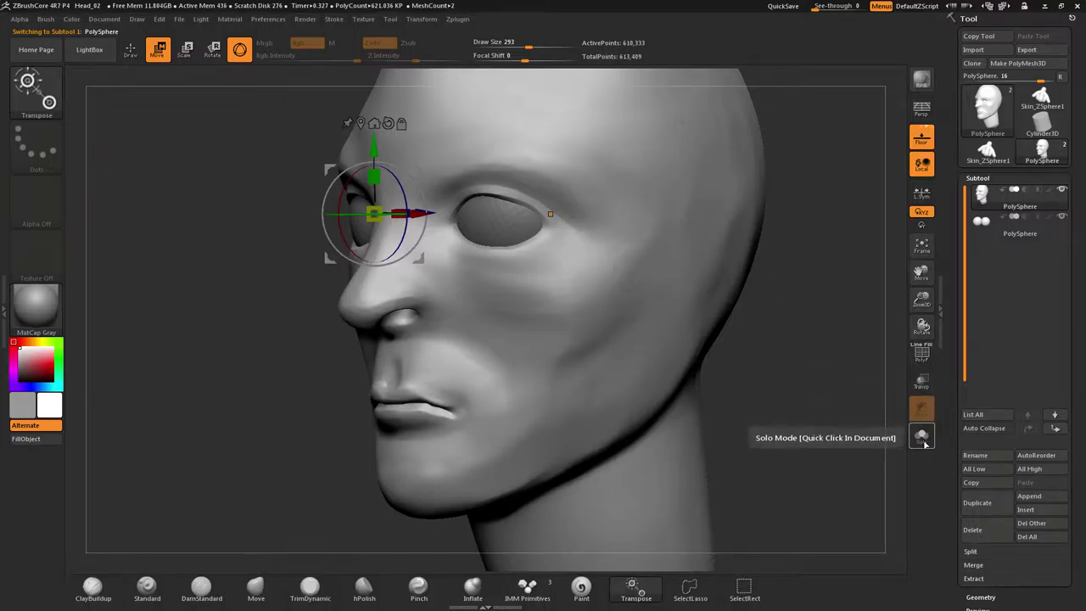
click(923, 438)
click(924, 439)
click(924, 439)
click(925, 438)
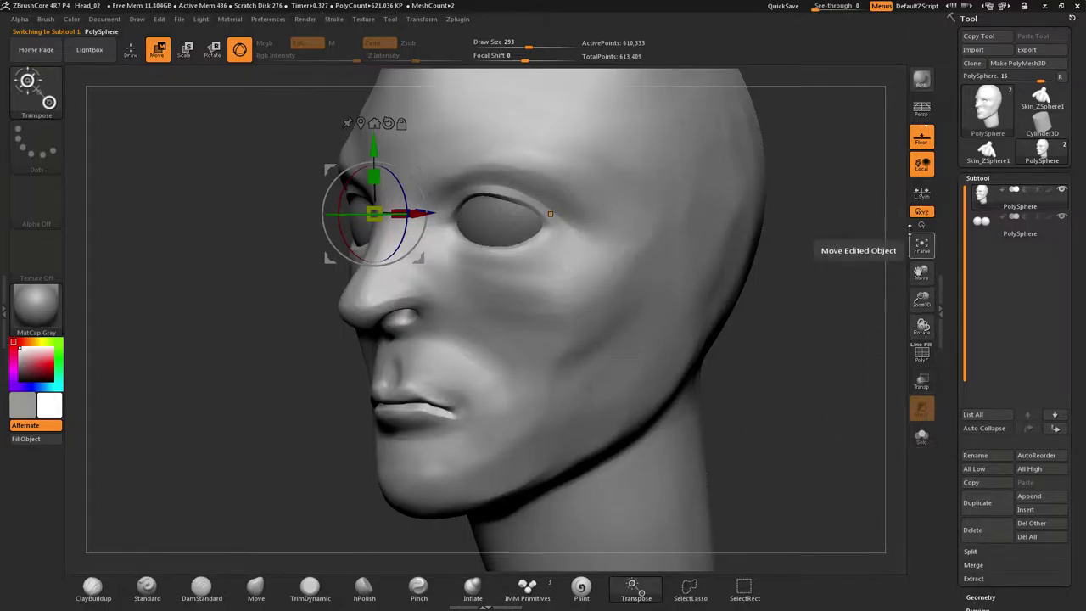
Reshape the inner and outer corners of the eye socket with the Move brush from a three-quarter angle
mouse_move(538, 263)
right_down()
mouse_move(562, 266)
mouse_move(519, 272)
mouse_move(538, 274)
mouse_move(534, 263)
mouse_move(533, 306)
mouse_move(557, 195)
mouse_move(539, 247)
mouse_move(518, 265)
right_up()
key(q)
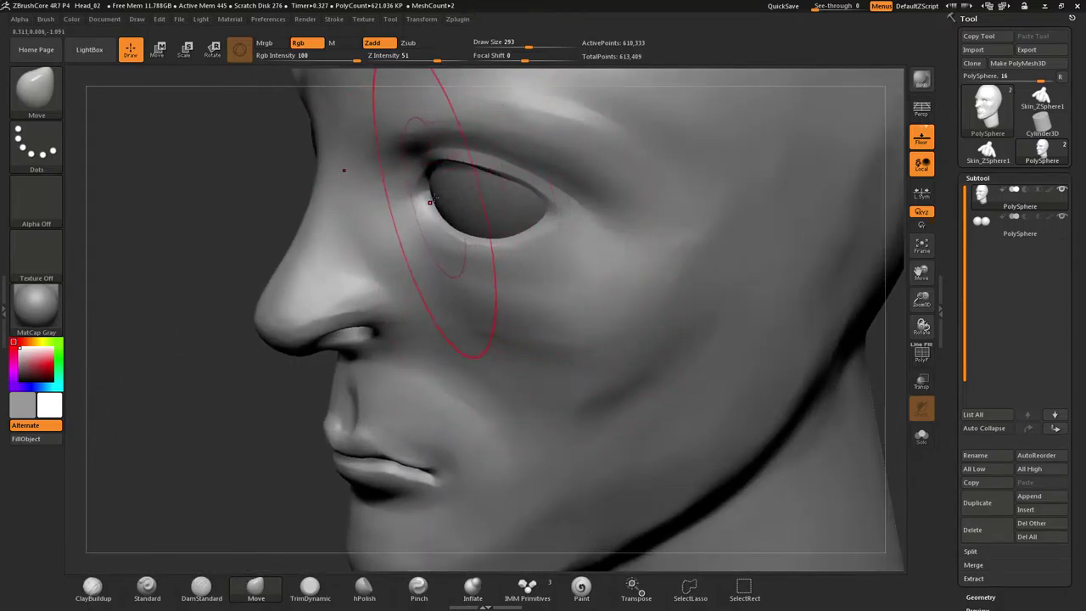
drag(422, 202, 413, 211)
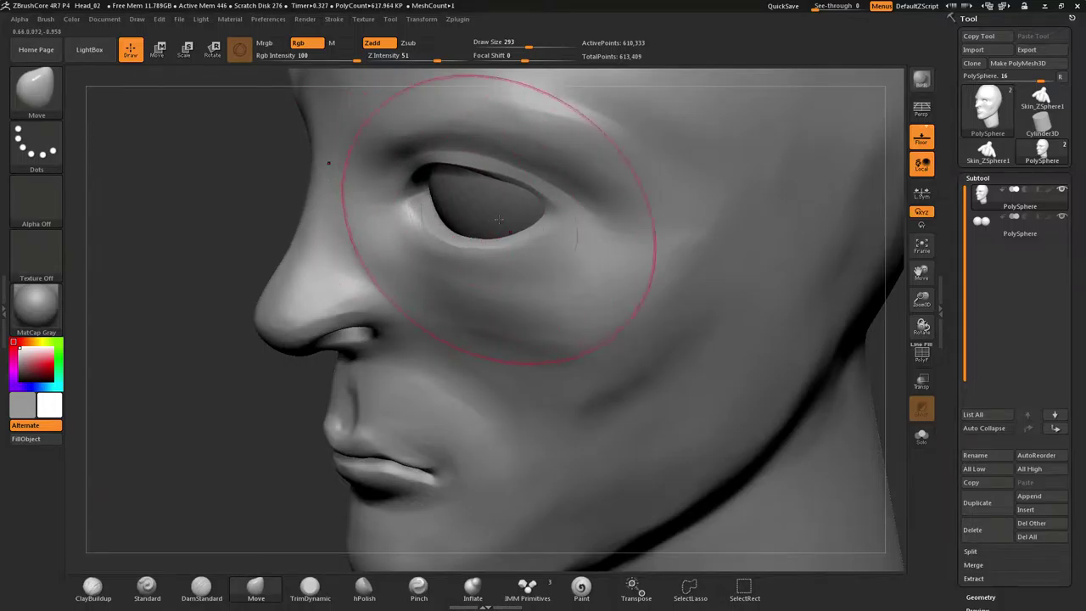
drag(544, 220, 508, 242)
Refine the eye openings from the front, widening the inner corners toward the nose and raising the lower lids slightly
mouse_move(506, 243)
right_down()
mouse_move(645, 203)
mouse_move(611, 225)
right_up()
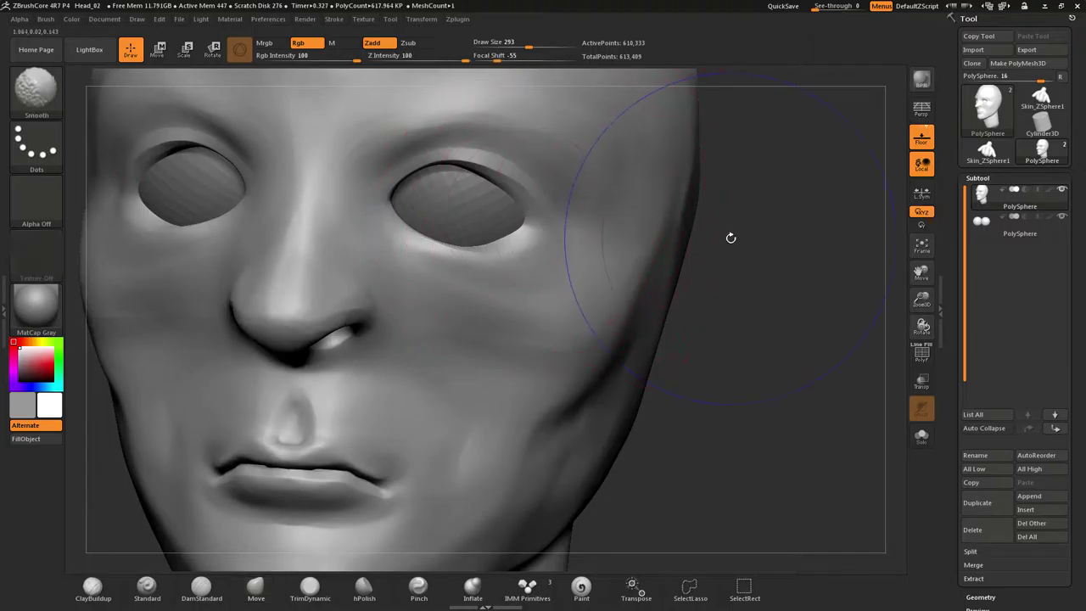
shift+drag(731, 238, 717, 235)
drag(532, 212, 539, 210)
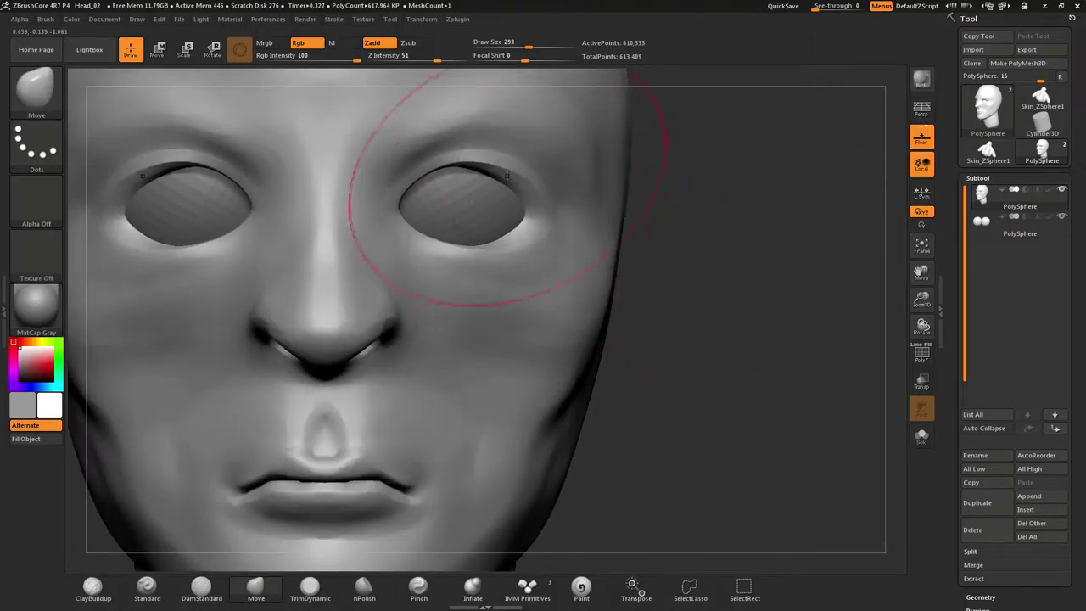
drag(427, 172, 384, 212)
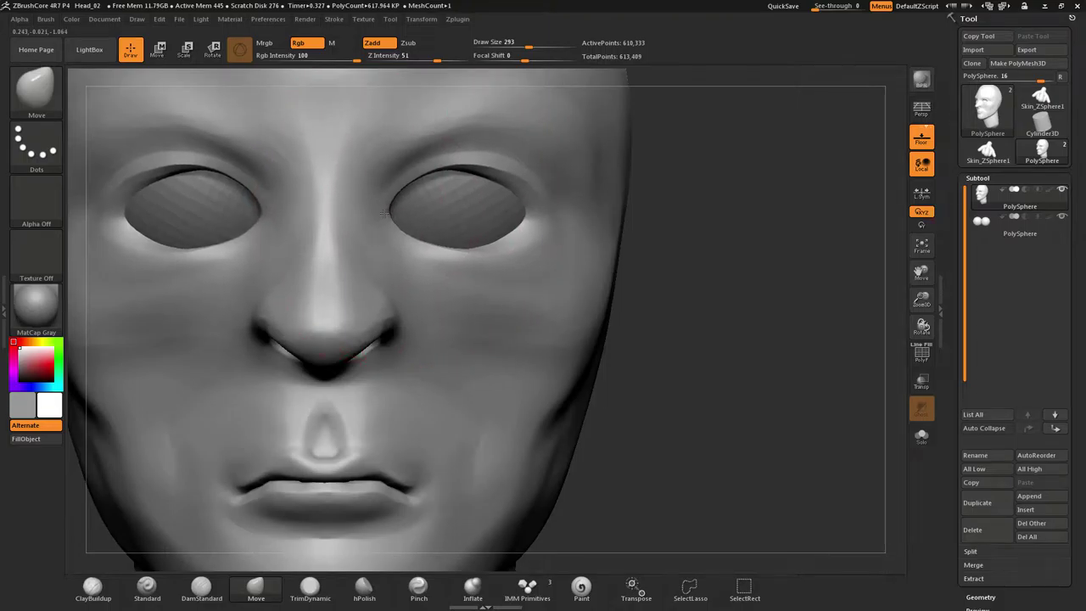
drag(473, 255, 472, 248)
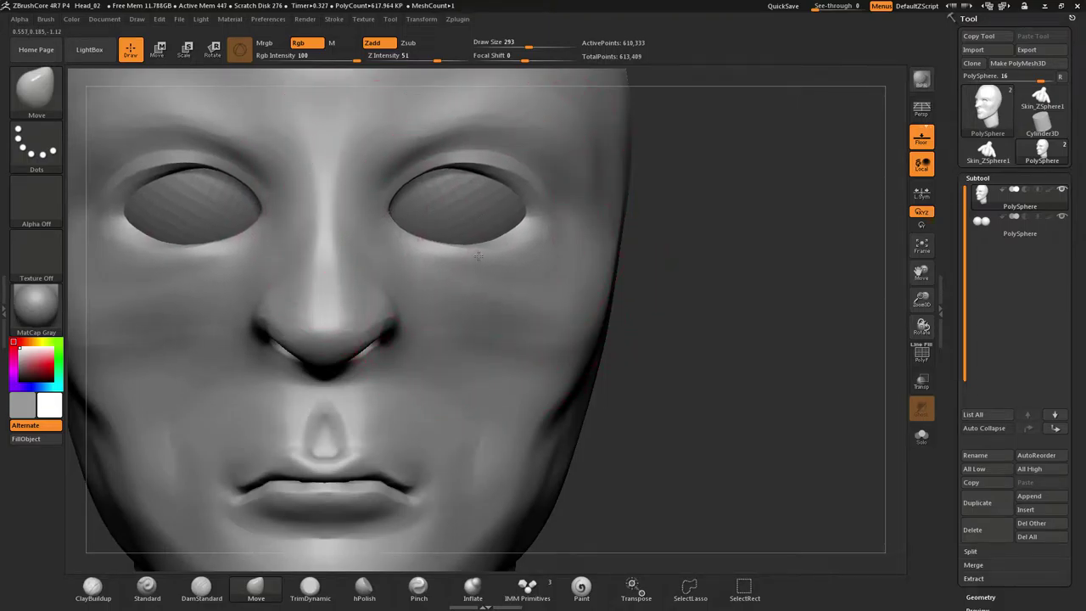
Make the eyeballs subtool active and move the eyeballs forward about 0.04 units to fill the eye openings
mouse_move(539, 267)
right_down()
mouse_move(431, 269)
mouse_move(489, 272)
mouse_move(477, 273)
right_up()
mouse_move(487, 312)
right_down()
mouse_move(589, 314)
mouse_move(539, 305)
right_up()
right_drag(547, 269, 562, 264)
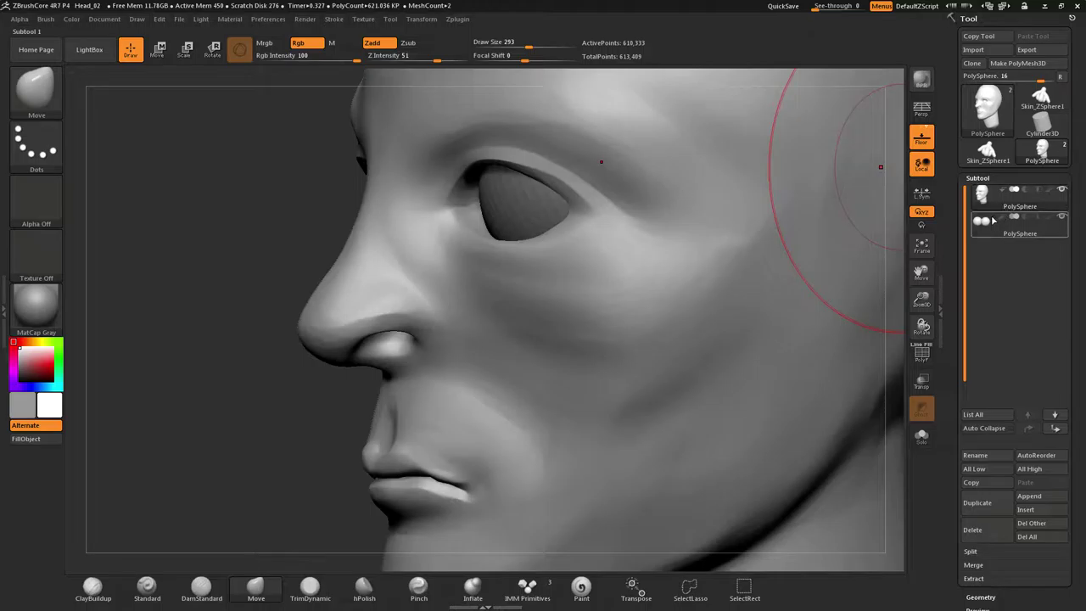
click(994, 223)
key(w)
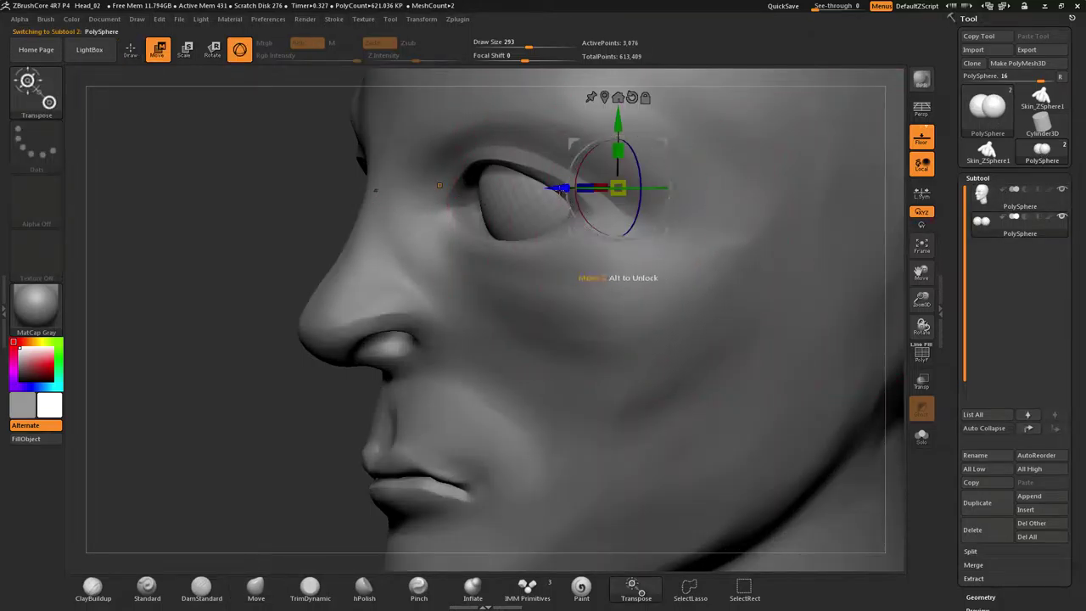
drag(560, 191, 548, 193)
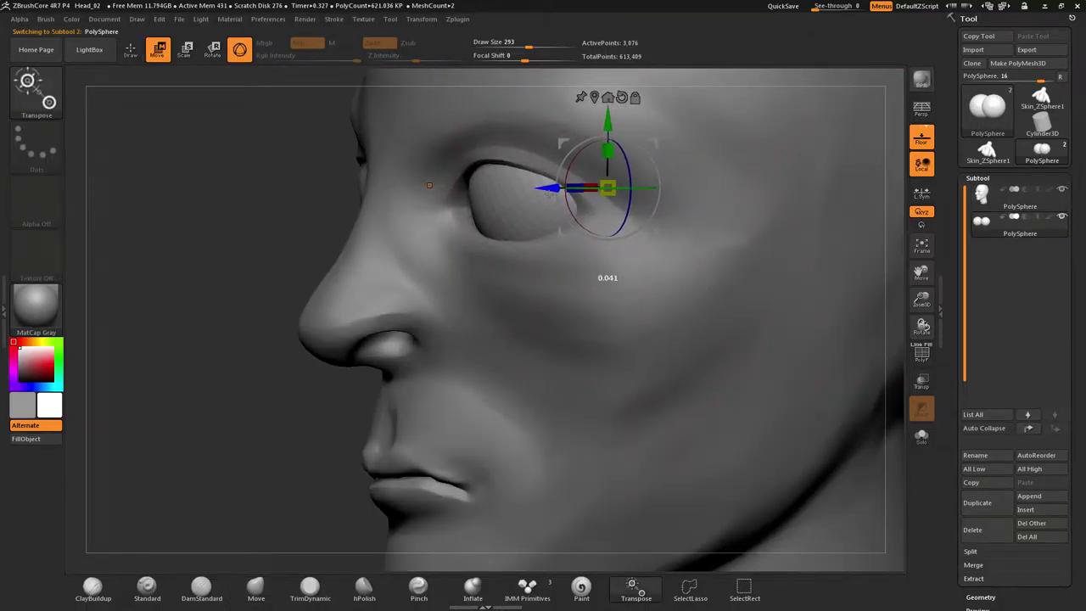
right_drag(531, 204, 455, 188)
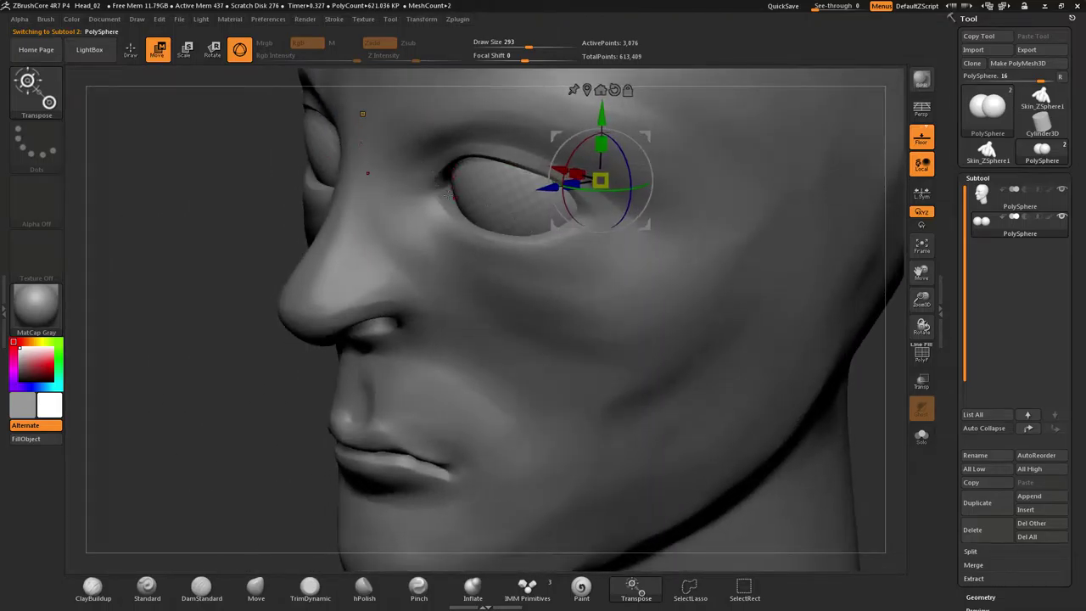
Make the head subtool active and adjust the inner eye corner with the Move brush at draw size 108
key(q)
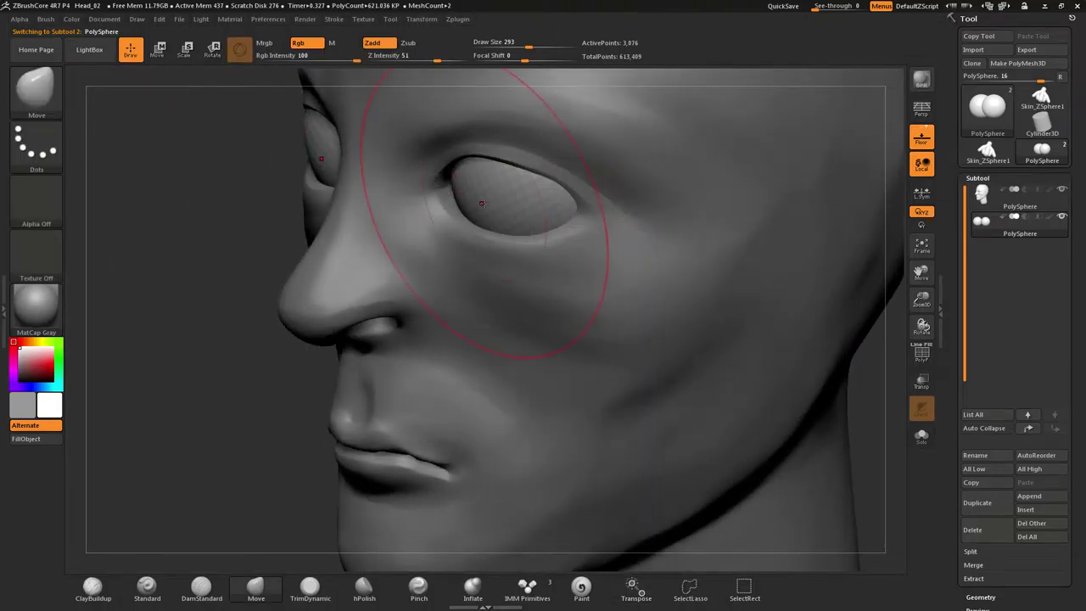
click(974, 196)
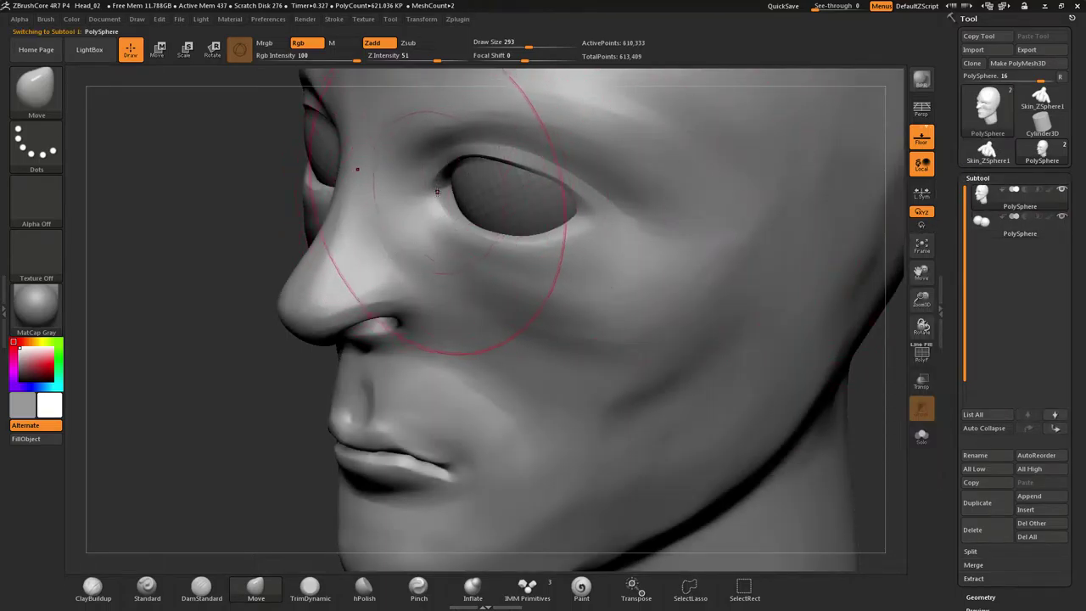
key(s)
mouse_move(455, 196)
mouse_down()
mouse_move(433, 196)
mouse_move(443, 197)
mouse_up()
mouse_move(441, 199)
right_down()
mouse_move(506, 201)
mouse_move(434, 172)
right_up()
drag(441, 190, 448, 198)
Turn on perspective display and frame the eye area from a three-quarter angle
mouse_move(445, 196)
right_down()
mouse_move(477, 242)
mouse_move(439, 208)
mouse_move(402, 212)
mouse_move(444, 225)
mouse_move(493, 298)
right_up()
key(p)
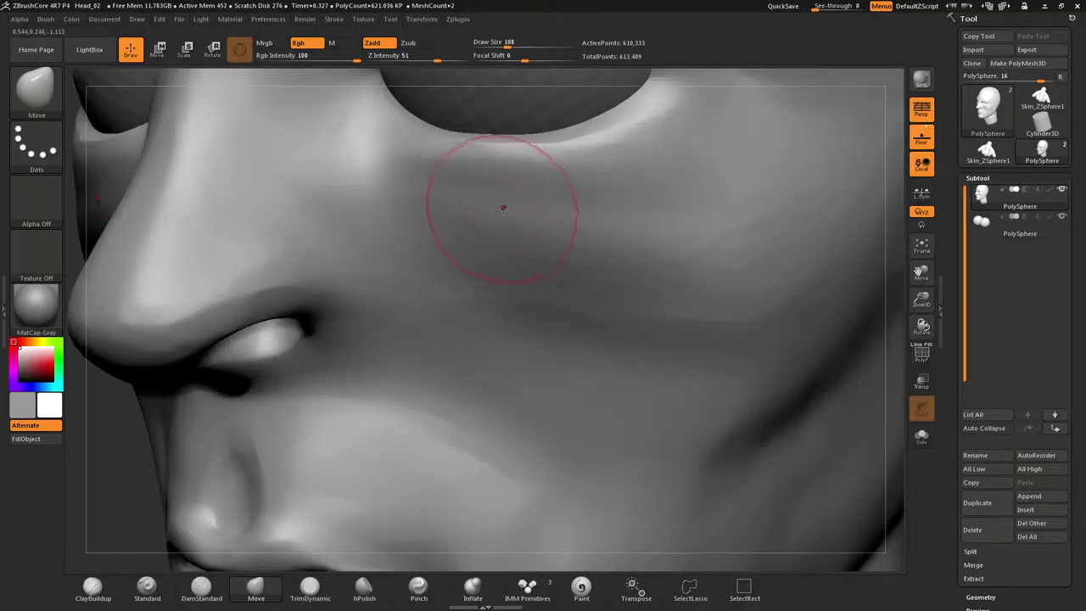
mouse_move(489, 190)
right_down()
mouse_move(454, 189)
mouse_move(491, 184)
mouse_move(499, 267)
right_up()
right_click(499, 266)
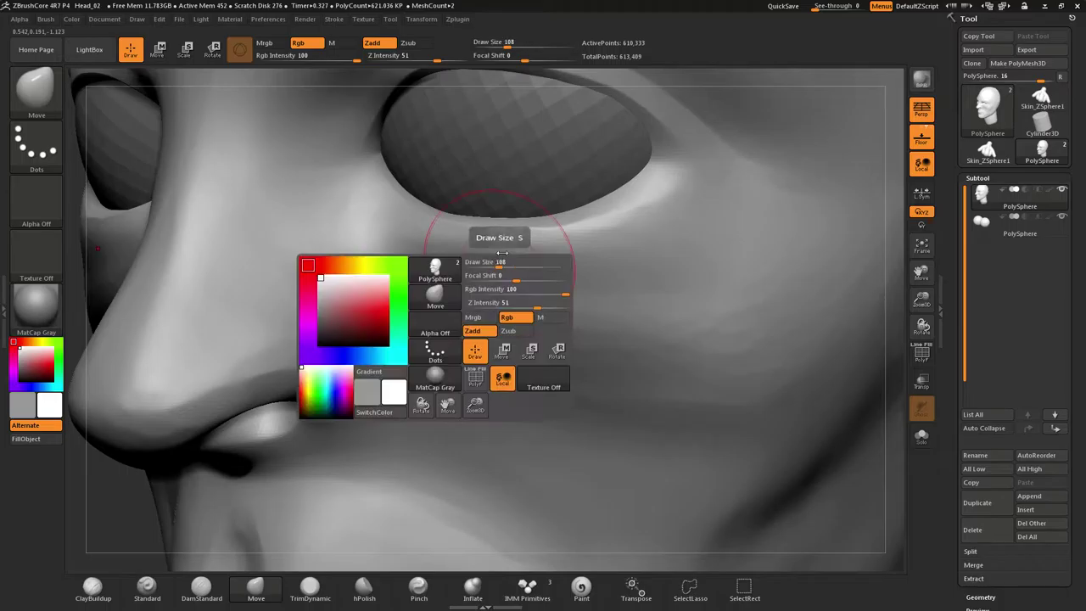
ctrl+right_drag(553, 244, 538, 218)
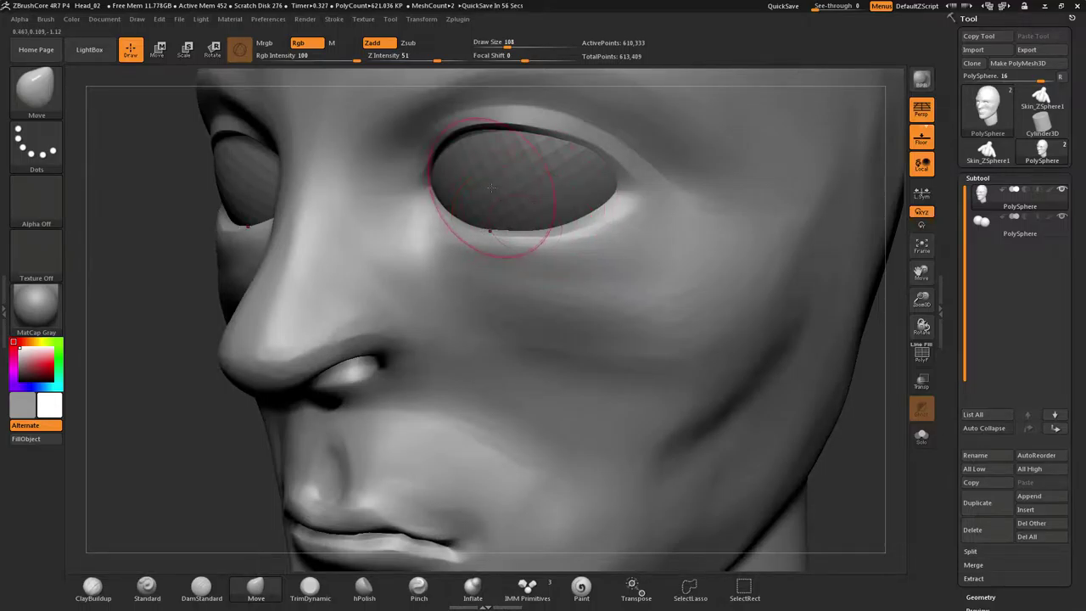
Build up the lower eyelid from inner to outer corner using ClayBuildup at draw size 33, then smooth the strokes
key(b)
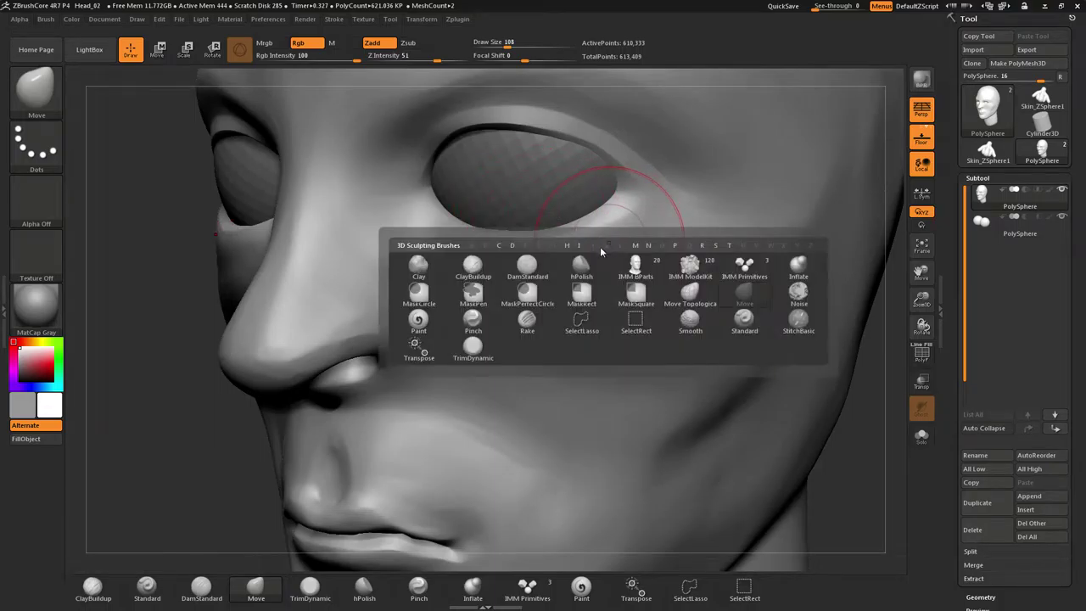
key(c)
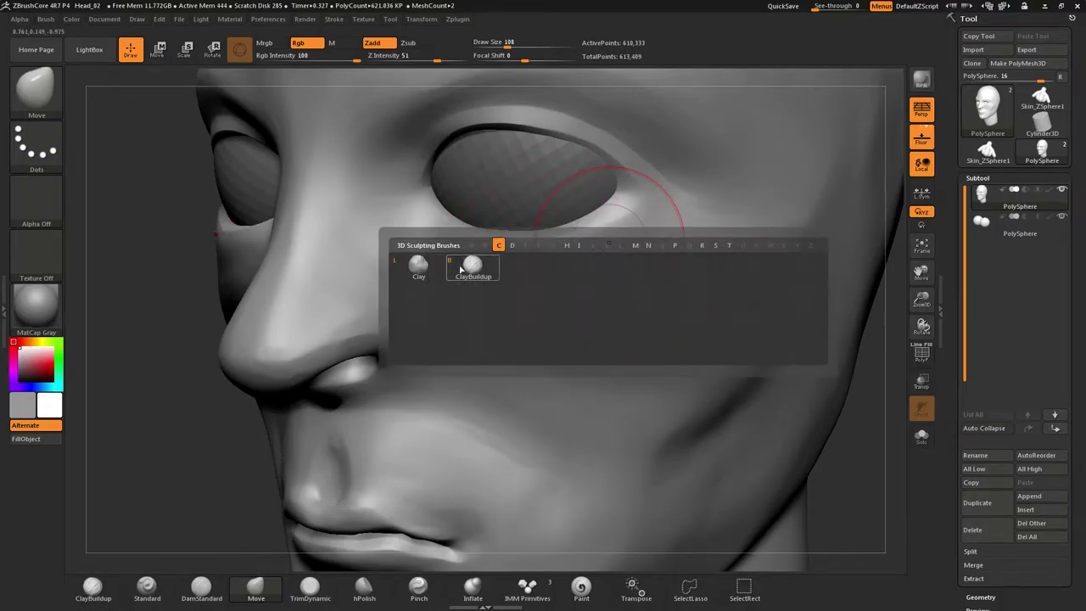
click(471, 269)
key(s)
drag(501, 267, 487, 268)
mouse_move(436, 229)
mouse_down()
mouse_move(589, 242)
mouse_move(642, 210)
mouse_up()
mouse_move(531, 250)
mouse_down()
mouse_move(642, 216)
mouse_move(593, 232)
mouse_move(444, 239)
mouse_move(417, 212)
mouse_move(482, 253)
mouse_up()
drag(415, 211, 547, 268)
drag(431, 245, 597, 250)
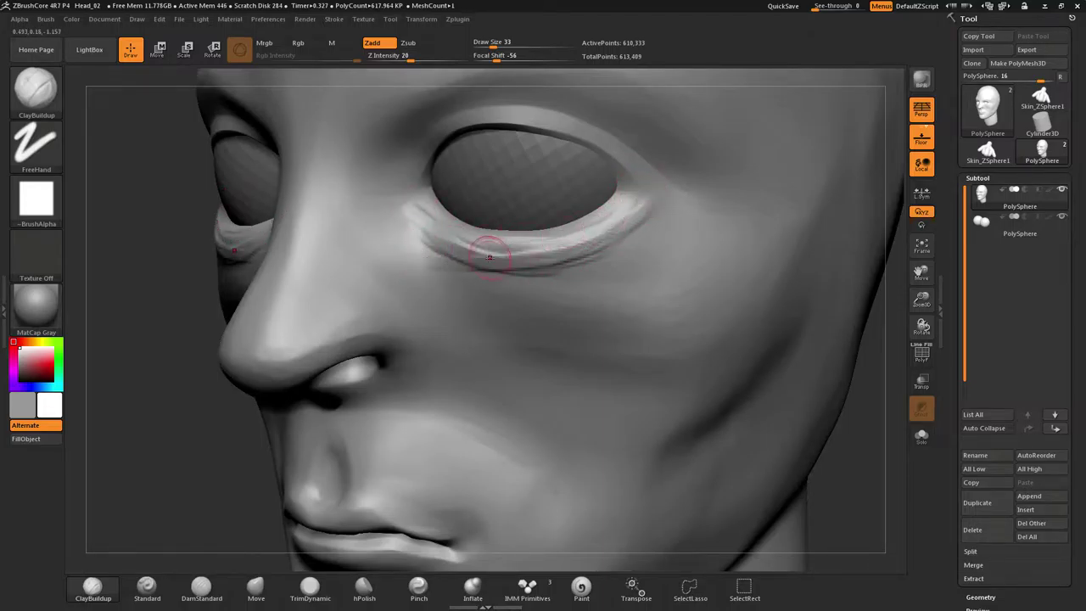
mouse_move(489, 250)
mouse_down()
mouse_move(609, 244)
mouse_move(642, 212)
mouse_up()
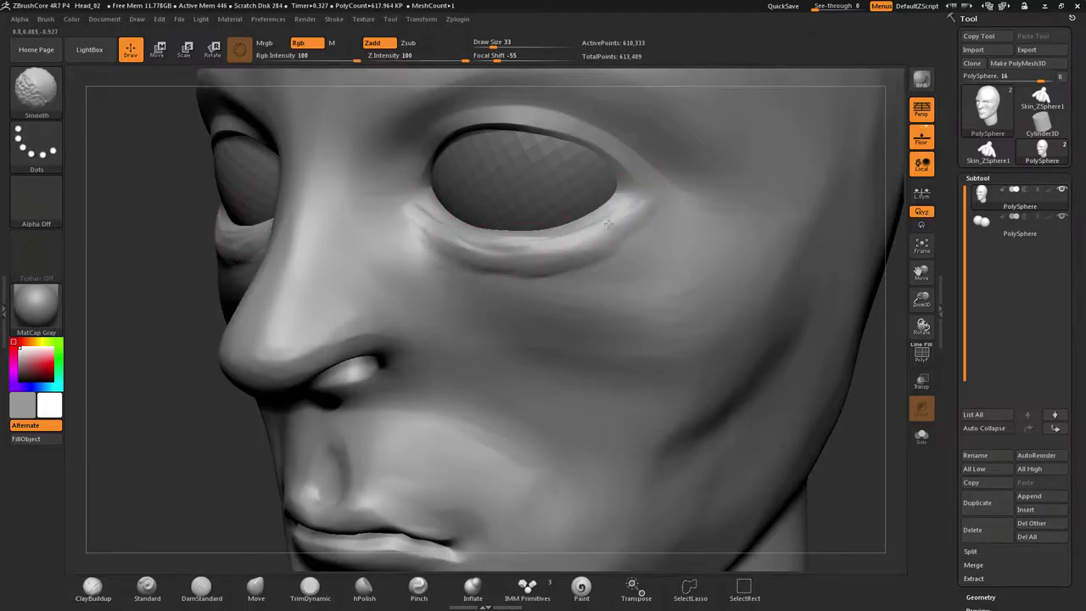
Remesh the head with DynaMesh to redistribute the geometry around the built-up lower eyelid
mouse_move(581, 229)
right_down()
mouse_move(356, 237)
mouse_move(398, 244)
right_up()
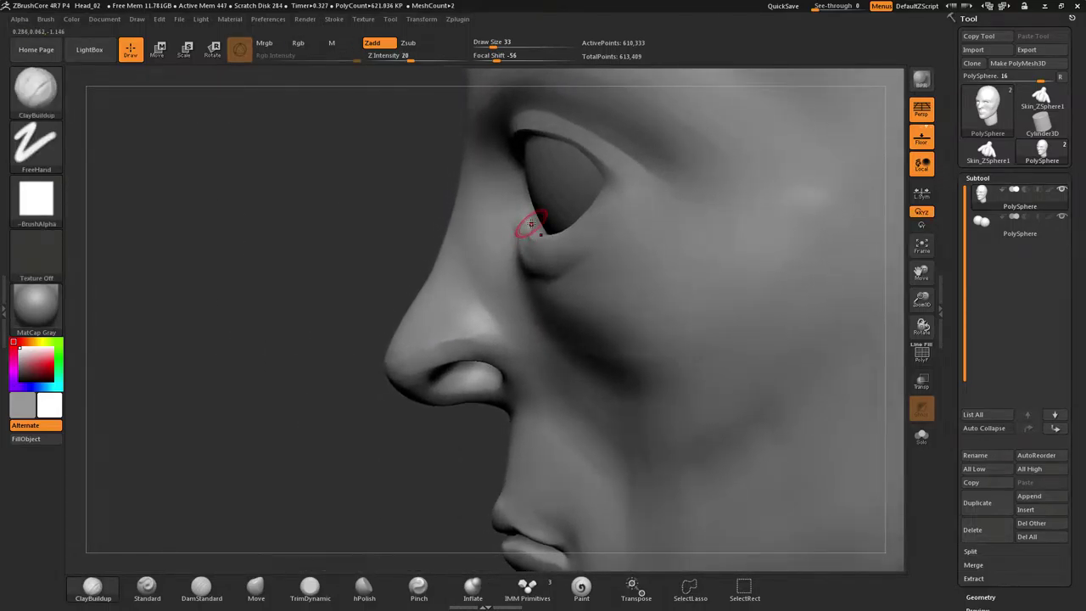
mouse_move(1019, 225)
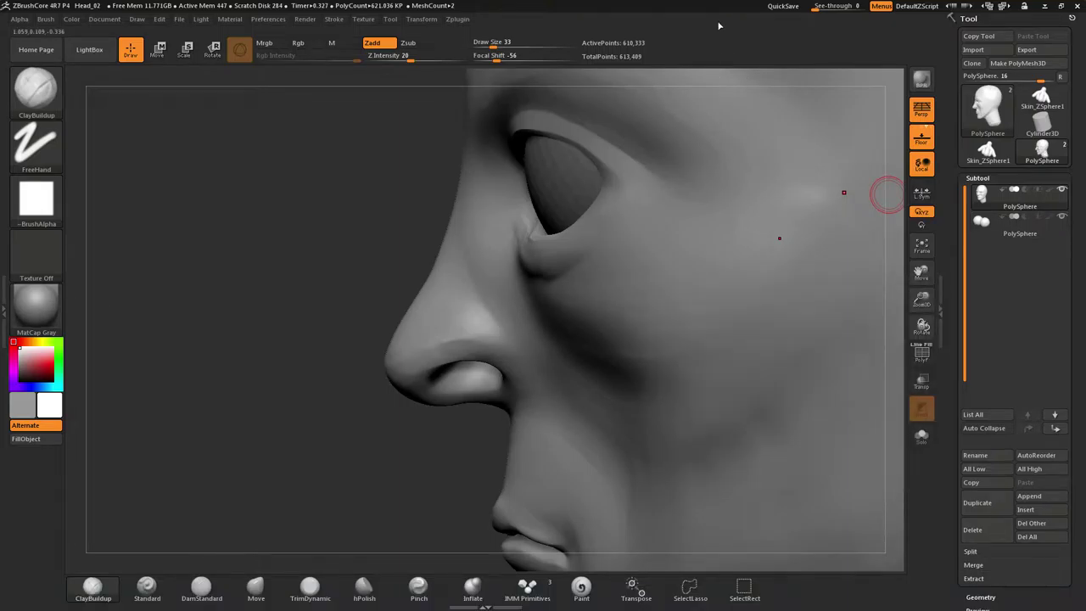
key(ctrl)
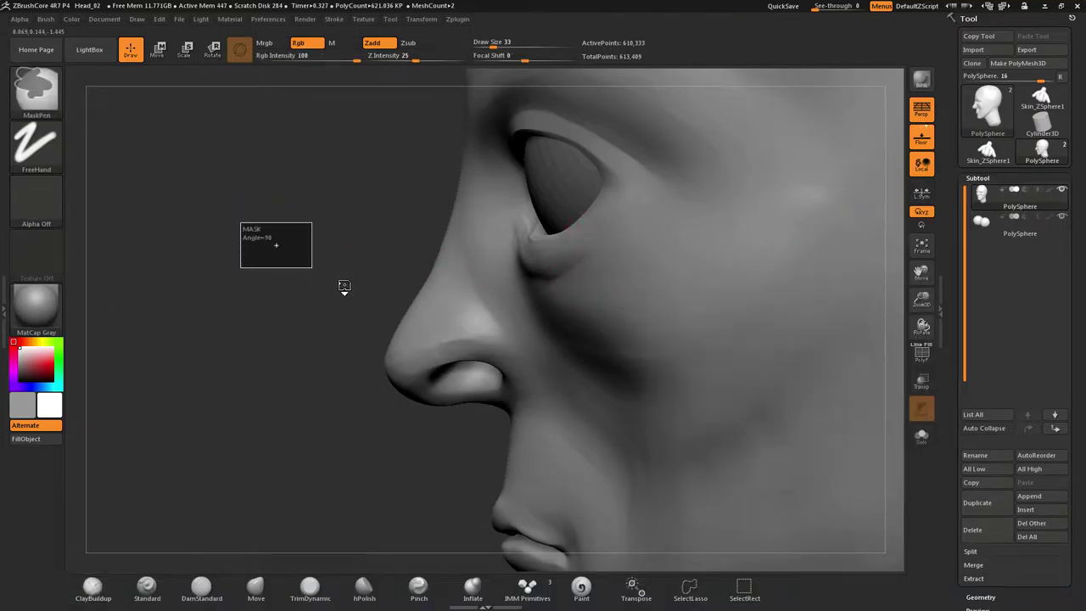
drag(397, 277, 544, 272)
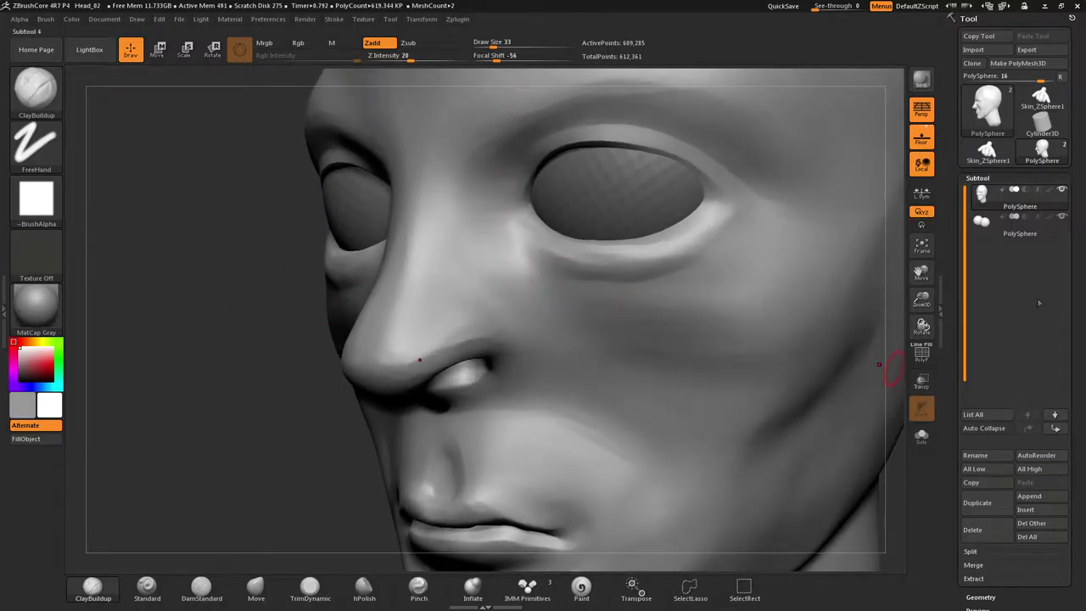
Examine the subdivision and DynaMesh settings in the head's geometry options
click(980, 179)
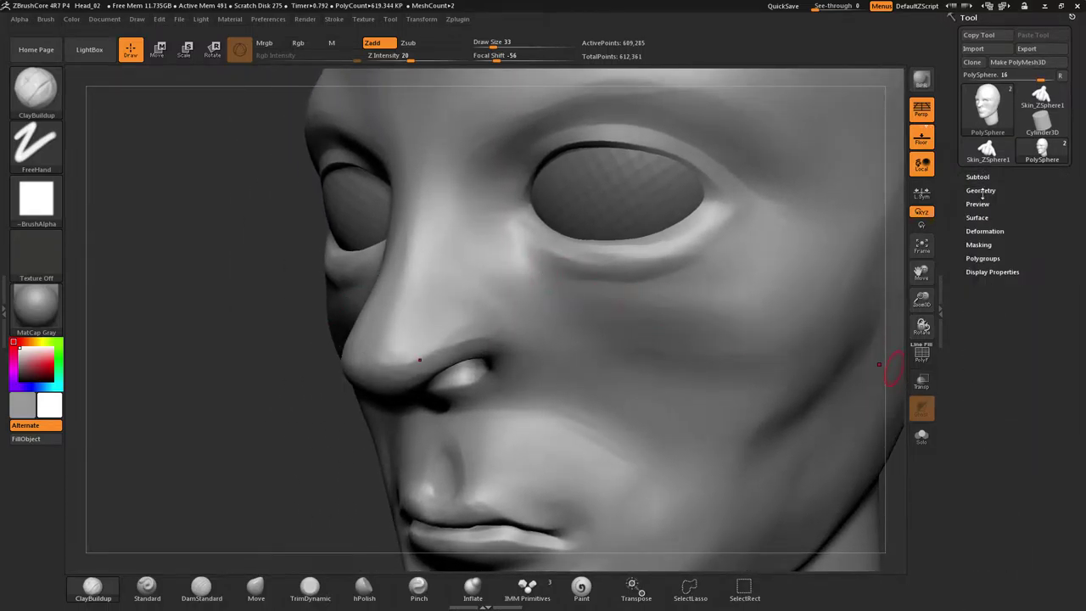
click(981, 190)
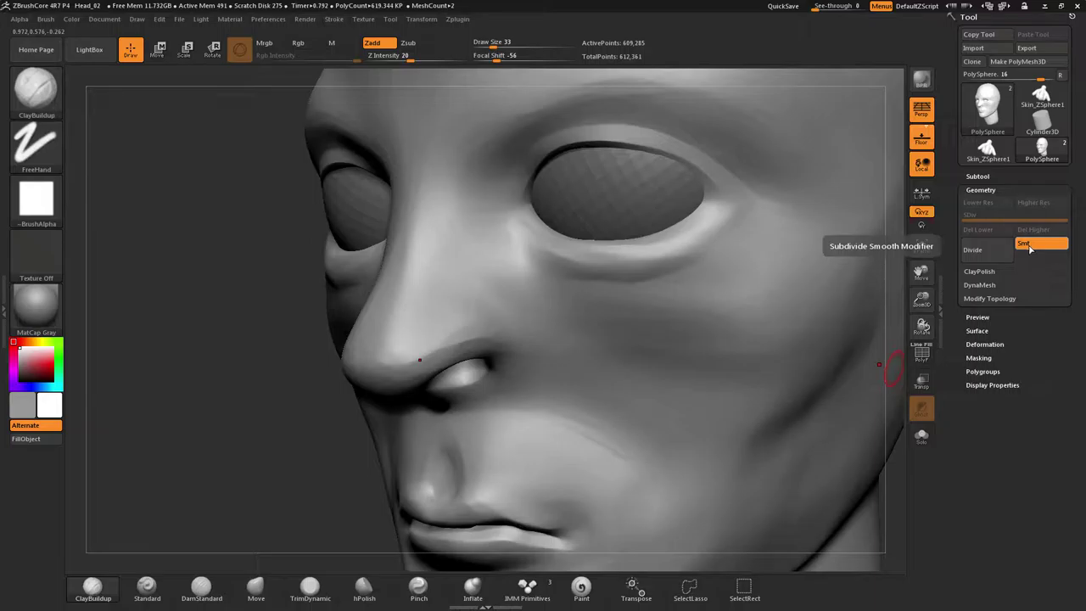
click(980, 285)
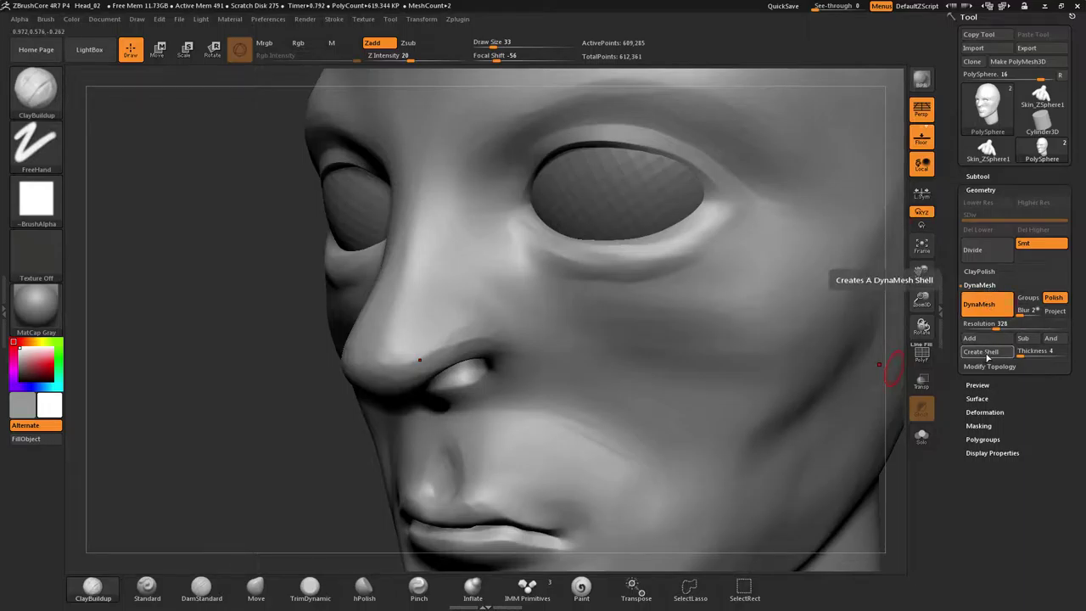
click(991, 305)
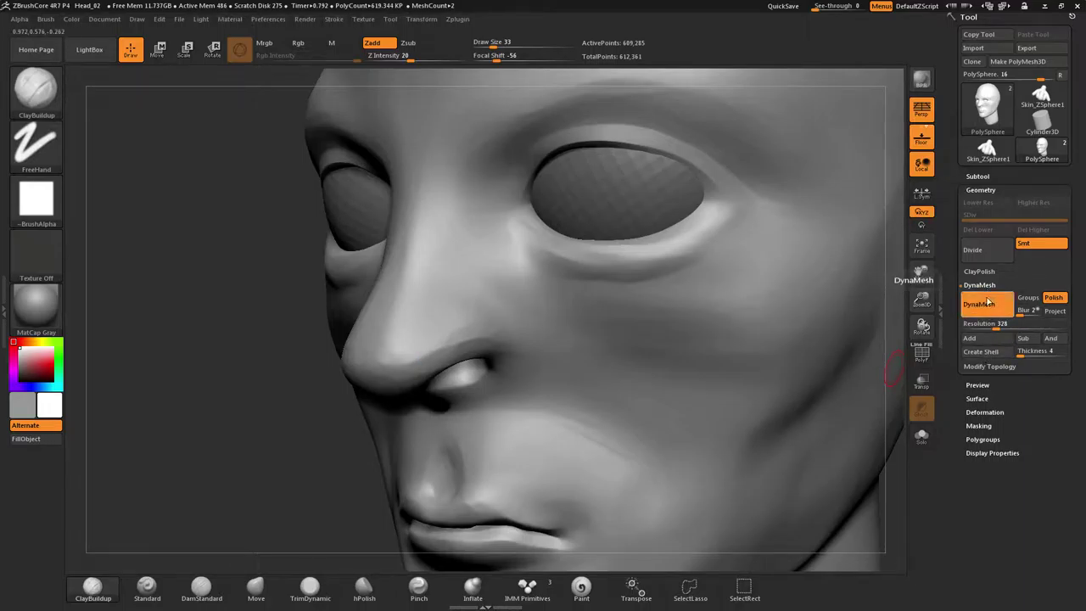
click(982, 286)
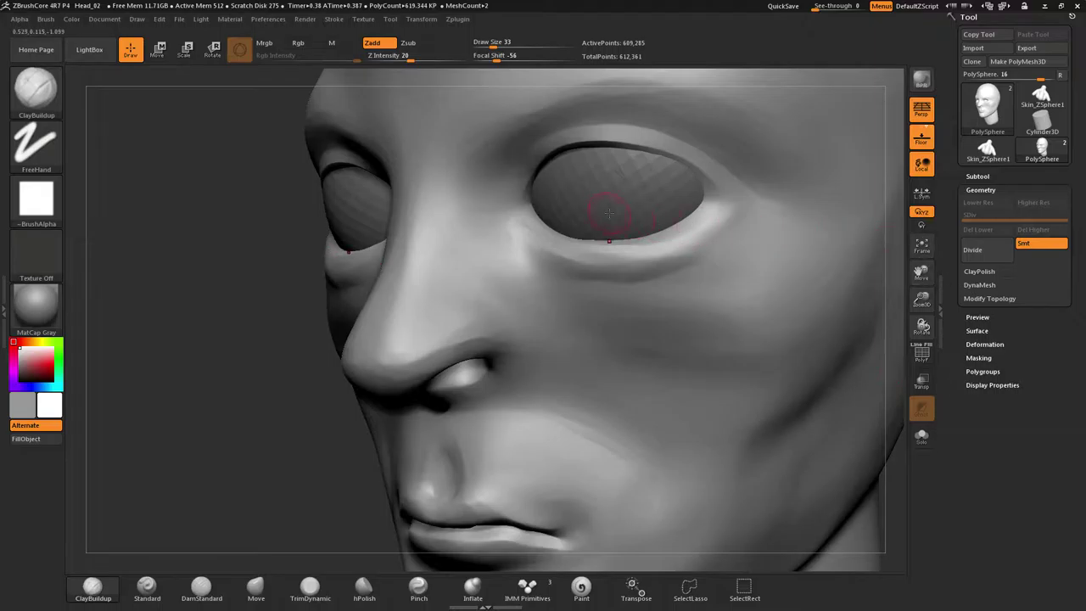
Add ClayBuildup strokes around the upper and lower eyelids at draw size 33 and smooth the inner eye corner
mouse_move(620, 246)
right_down()
mouse_move(576, 254)
mouse_move(626, 265)
mouse_move(612, 272)
mouse_move(611, 262)
right_up()
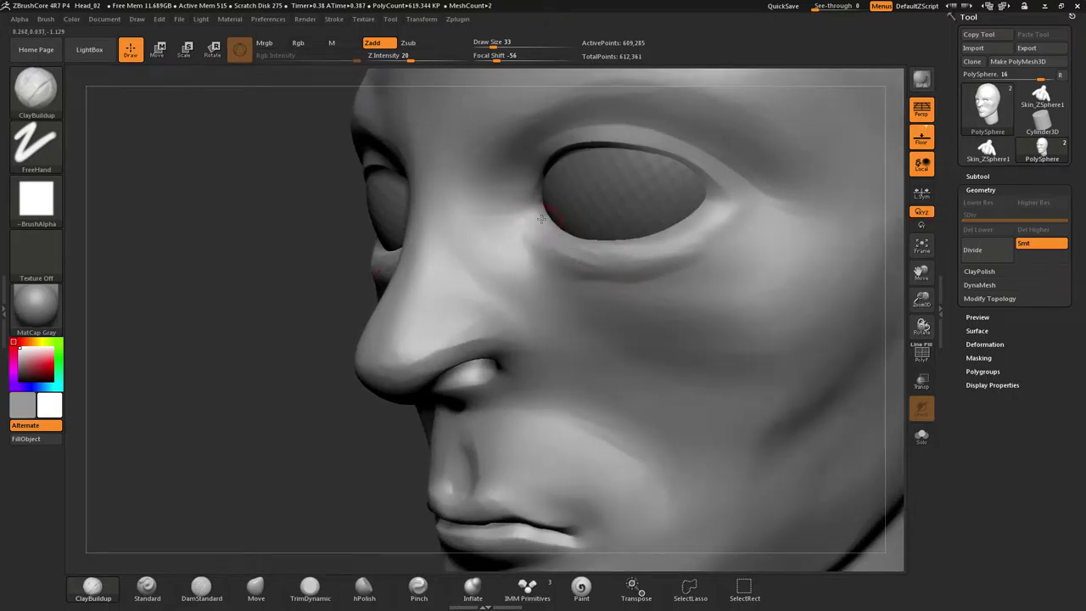
mouse_move(544, 247)
mouse_down()
mouse_move(674, 239)
mouse_move(725, 216)
mouse_up()
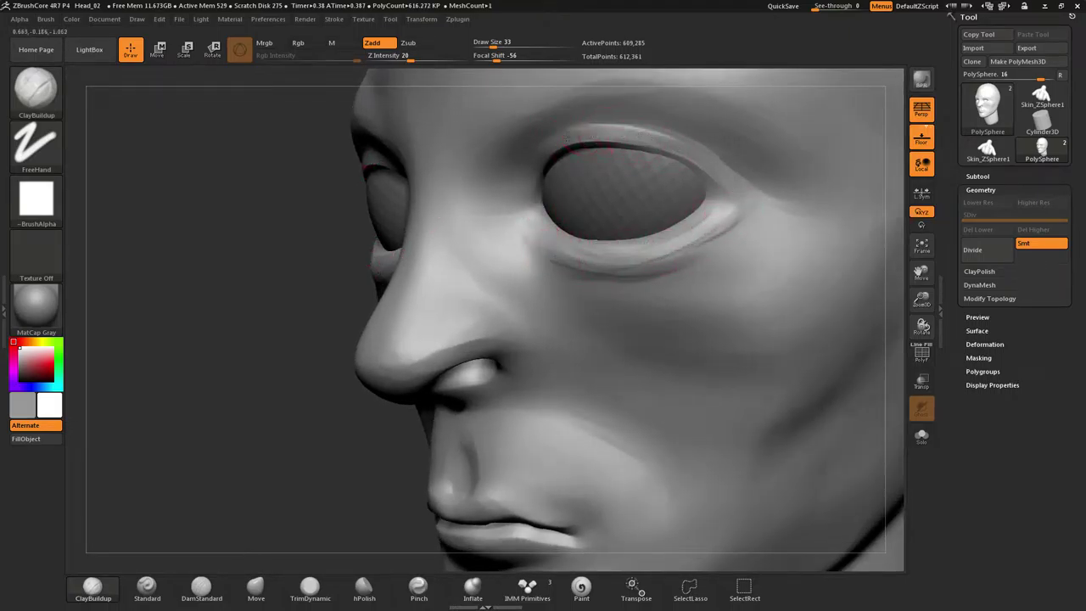
mouse_move(536, 212)
right_down()
mouse_move(593, 212)
mouse_move(541, 197)
mouse_move(499, 219)
mouse_move(539, 239)
right_up()
shift+drag(544, 244, 573, 261)
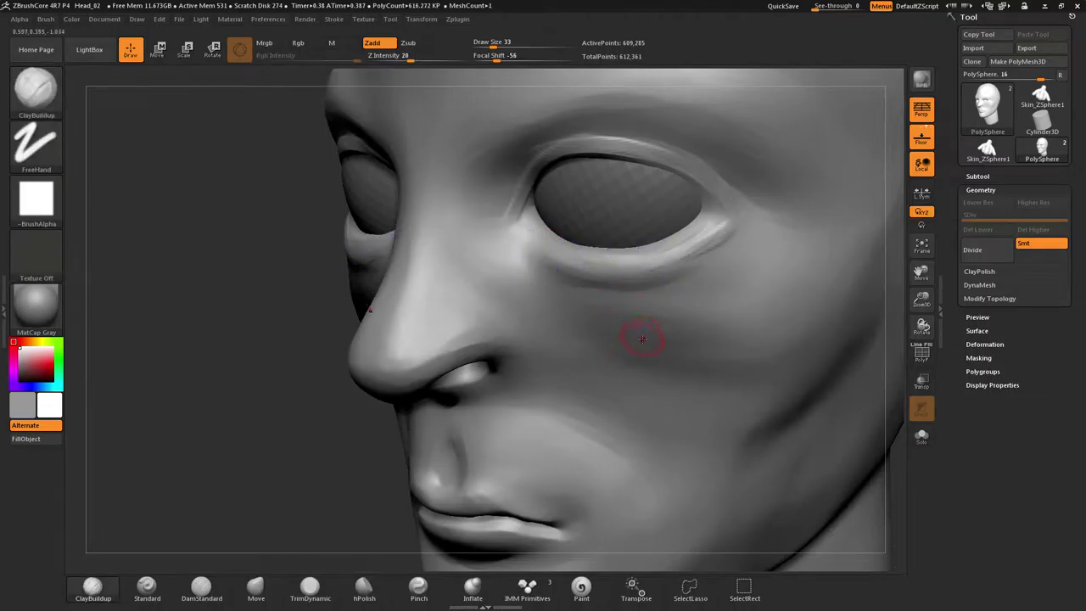
Build up the cheek area below the eye with broad ClayBuildup strokes at draw size 112
key(s)
mouse_move(644, 340)
mouse_down()
mouse_move(659, 343)
mouse_move(559, 303)
mouse_move(750, 315)
mouse_up()
drag(519, 336, 826, 352)
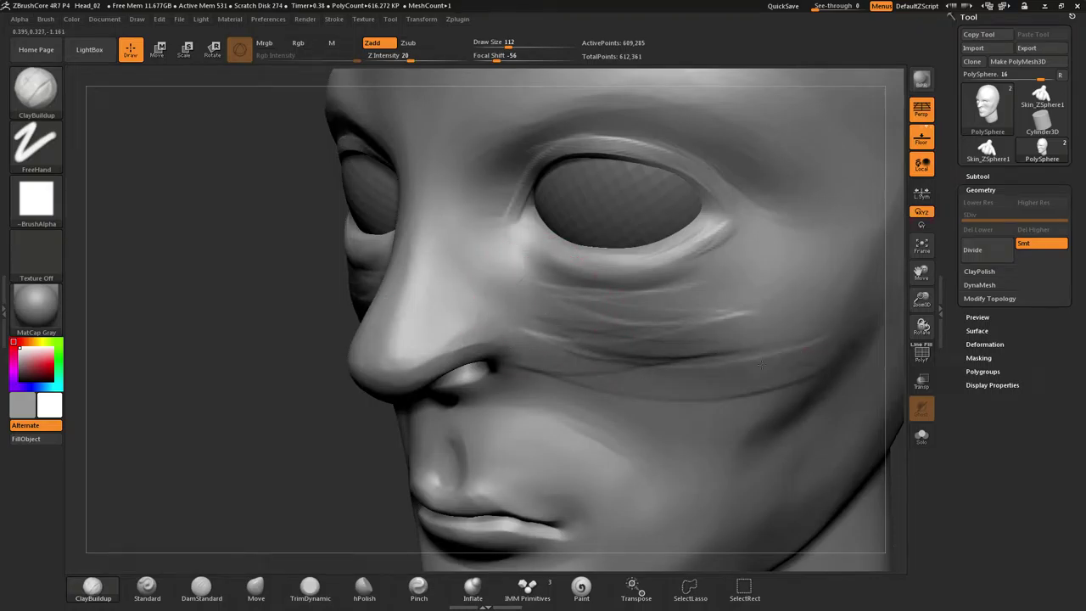
drag(582, 383, 835, 349)
mouse_move(555, 365)
mouse_down()
mouse_move(748, 386)
mouse_move(570, 363)
mouse_move(657, 371)
mouse_move(828, 343)
mouse_up()
Add clay strokes on the other cheek from beside the nose toward the temple, and down the side of the jaw
mouse_move(688, 330)
ctrl+right_down()
mouse_move(689, 360)
mouse_move(685, 337)
mouse_move(750, 316)
ctrl+right_up()
mouse_move(531, 315)
mouse_down()
mouse_move(509, 348)
mouse_move(462, 340)
mouse_move(358, 250)
mouse_move(487, 326)
mouse_move(373, 288)
mouse_move(301, 246)
mouse_up()
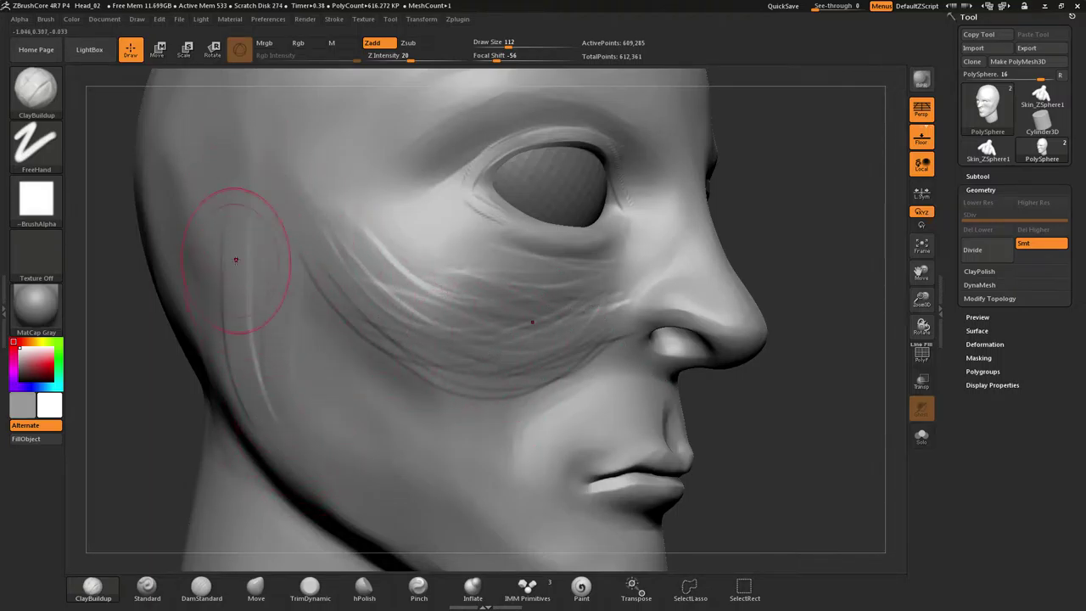
drag(215, 276, 253, 420)
drag(277, 263, 305, 454)
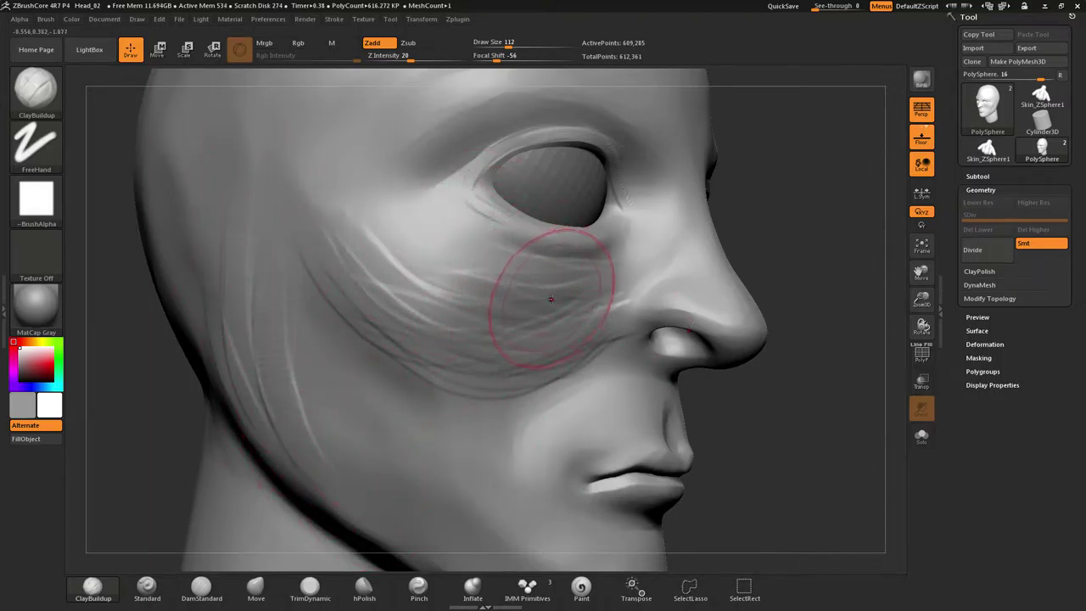
Set ClayBuildup to Z intensity 21 and focal shift -21, and add more volume across the cheekbone and along the jaw
key(o)
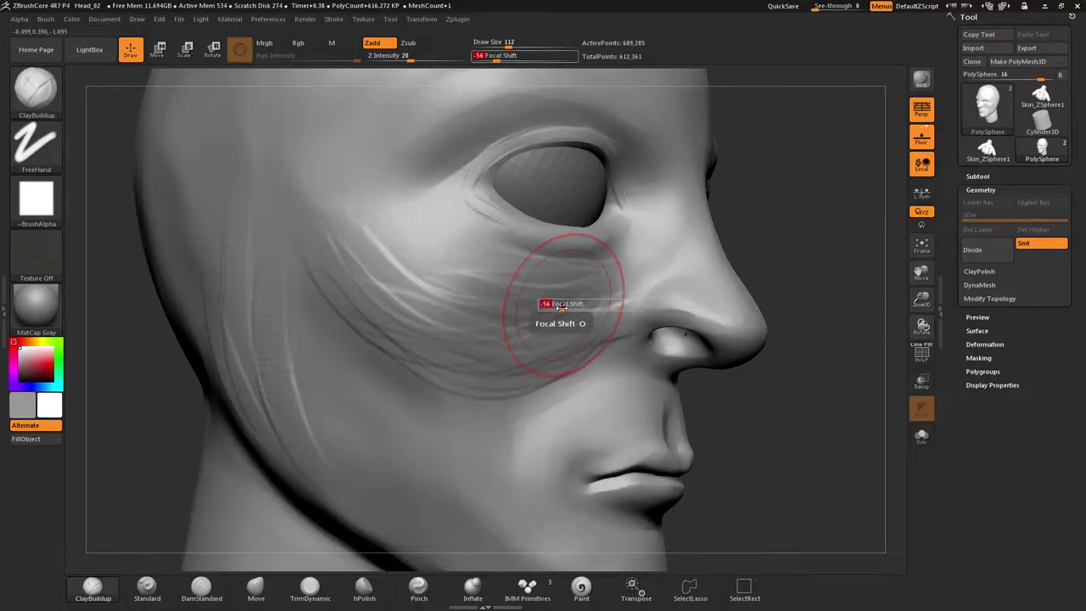
key(u)
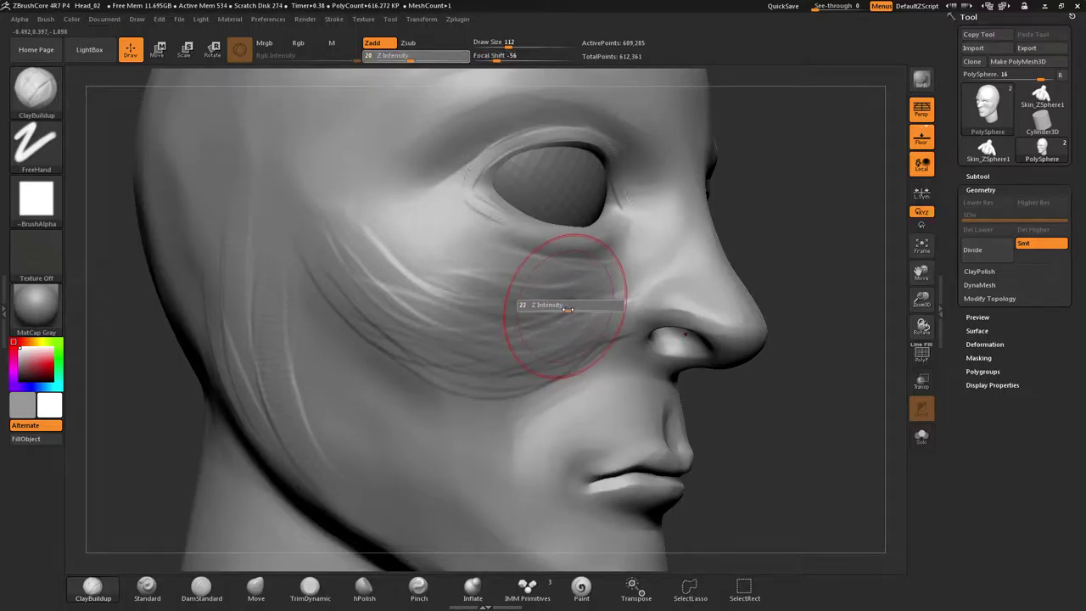
key(o)
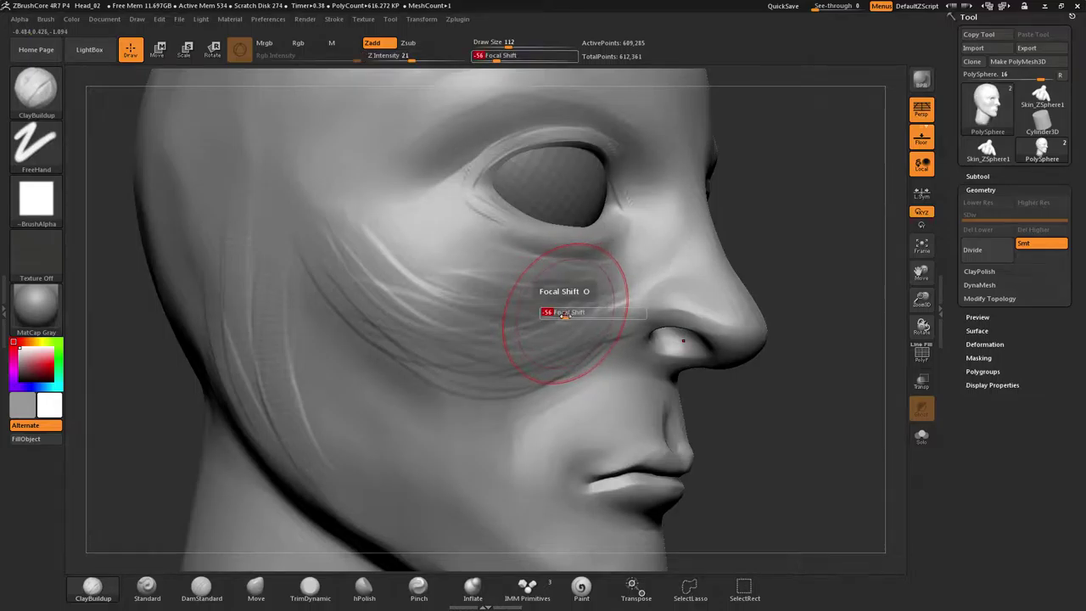
mouse_move(569, 316)
mouse_down()
mouse_move(582, 321)
mouse_move(461, 352)
mouse_move(356, 315)
mouse_up()
drag(593, 316, 361, 224)
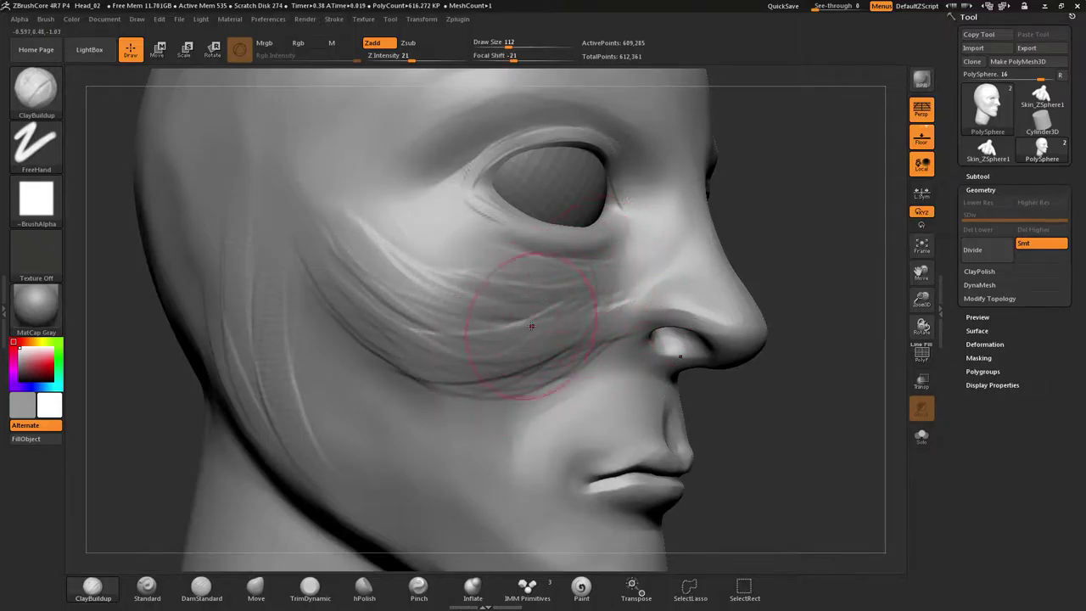
mouse_move(593, 282)
mouse_down()
mouse_move(440, 268)
mouse_move(335, 206)
mouse_up()
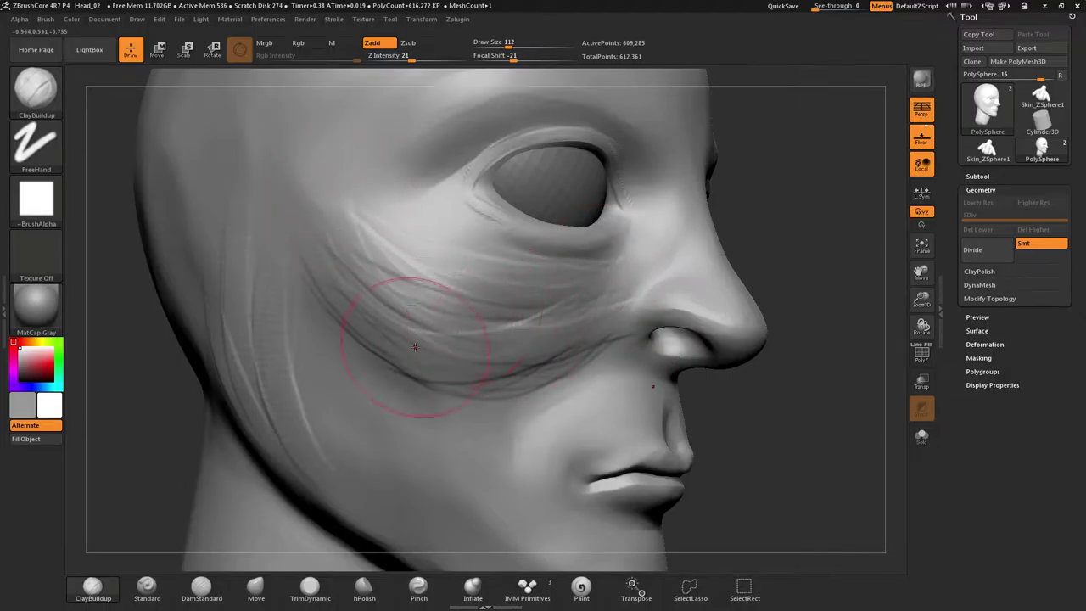
mouse_move(592, 329)
mouse_down()
mouse_move(436, 312)
mouse_move(348, 208)
mouse_up()
mouse_move(356, 203)
mouse_down()
mouse_move(339, 475)
mouse_move(374, 495)
mouse_up()
drag(383, 246, 419, 518)
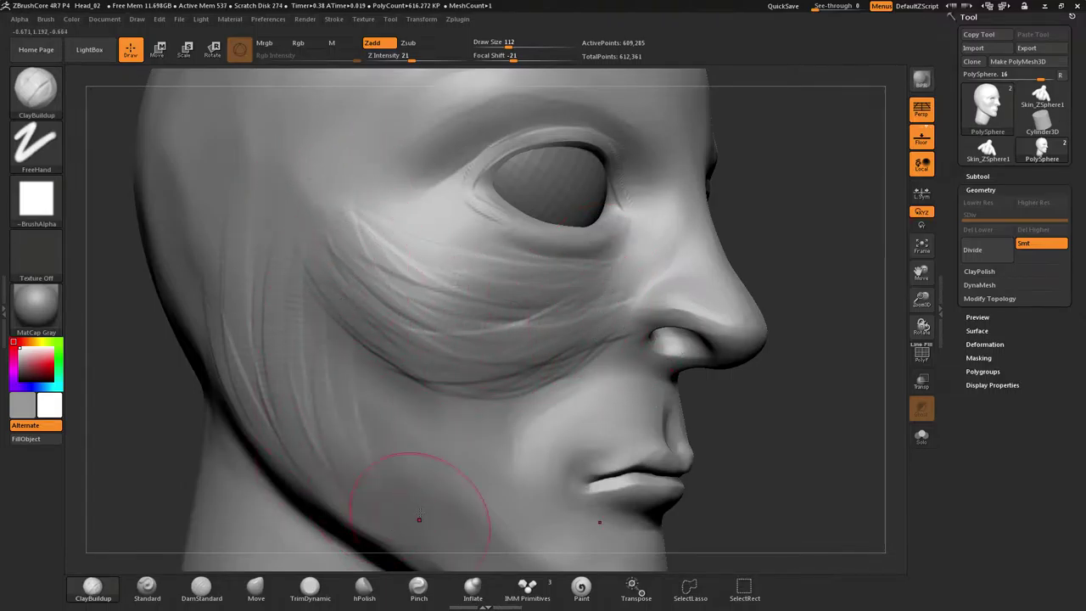
Smooth the clay strokes on the cheek, cheekbone and side of the jaw into the surrounding surface
mouse_move(452, 406)
right_down()
mouse_move(378, 408)
mouse_move(498, 406)
right_up()
mouse_move(488, 341)
ctrl+right_down()
mouse_move(495, 322)
mouse_move(491, 354)
mouse_move(434, 349)
ctrl+right_up()
mouse_move(517, 322)
right_down()
mouse_move(522, 299)
mouse_move(615, 315)
right_up()
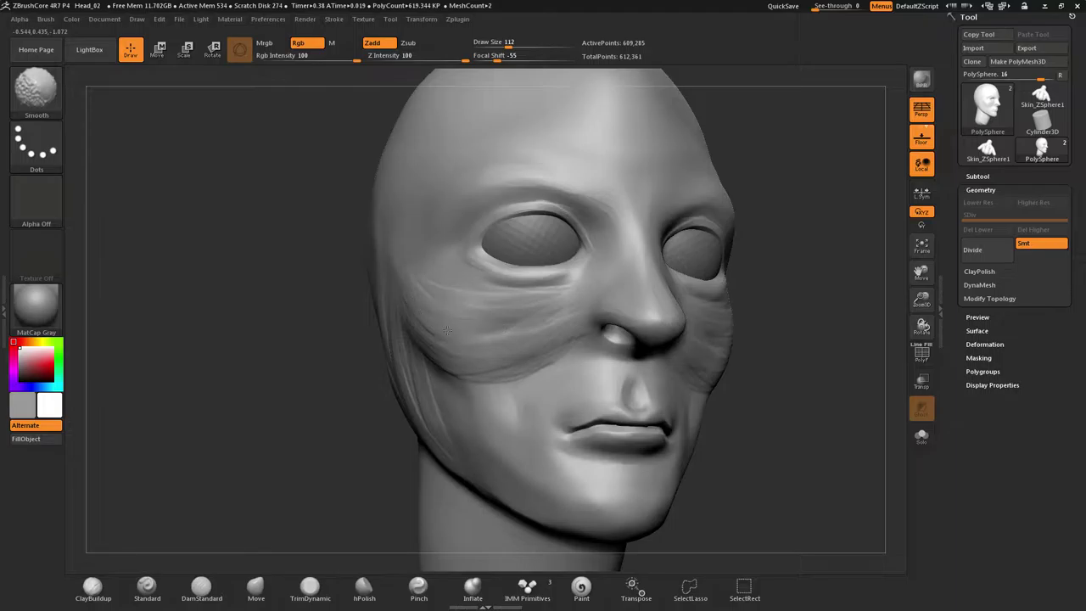
shift+drag(459, 366, 449, 347)
right_drag(448, 347, 495, 331)
shift+drag(495, 331, 496, 333)
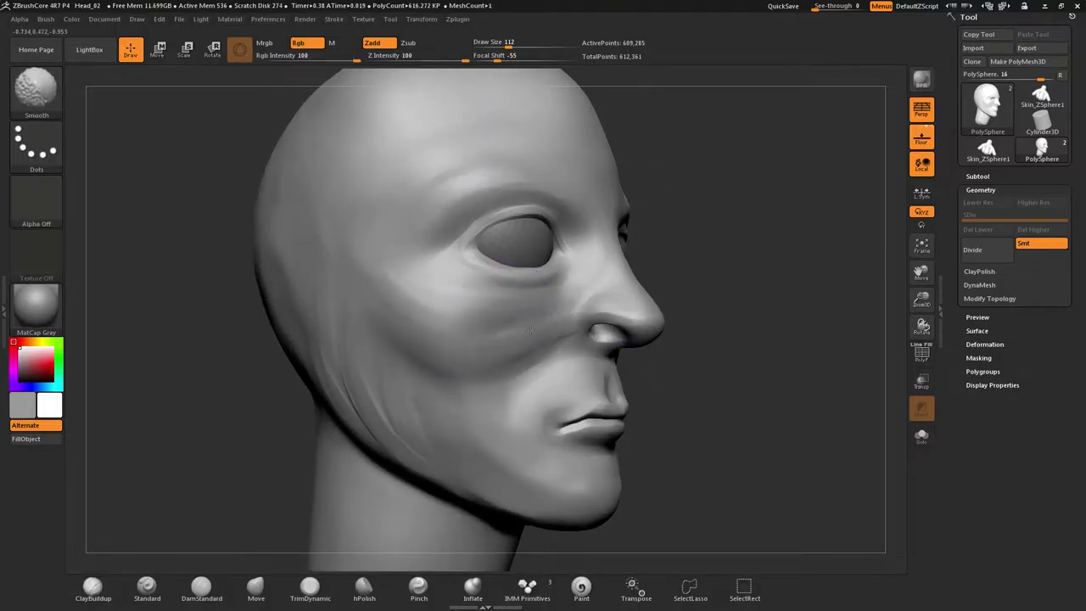
shift+drag(405, 430, 374, 386)
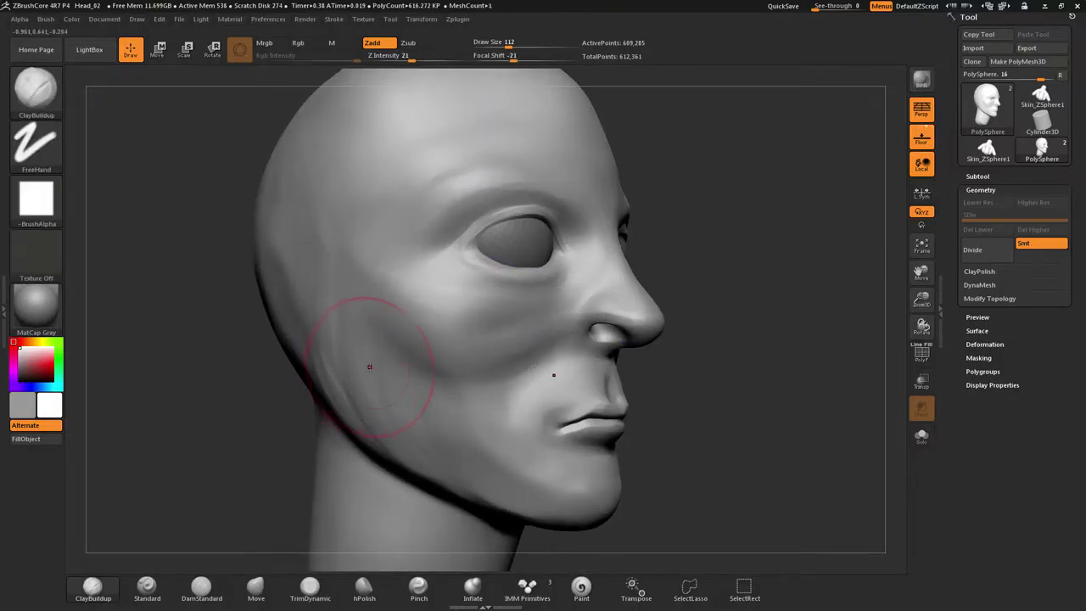
right_drag(370, 369, 416, 359)
shift+drag(342, 304, 342, 298)
right_drag(395, 383, 363, 335)
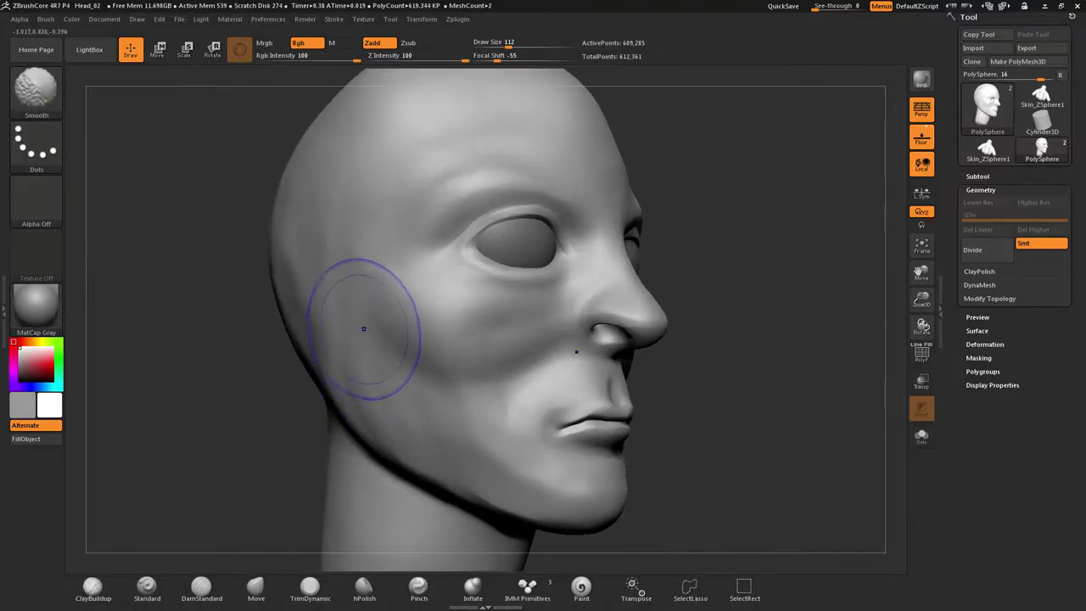
Remesh the smoothed head with DynaMesh
right_drag(476, 407, 410, 397)
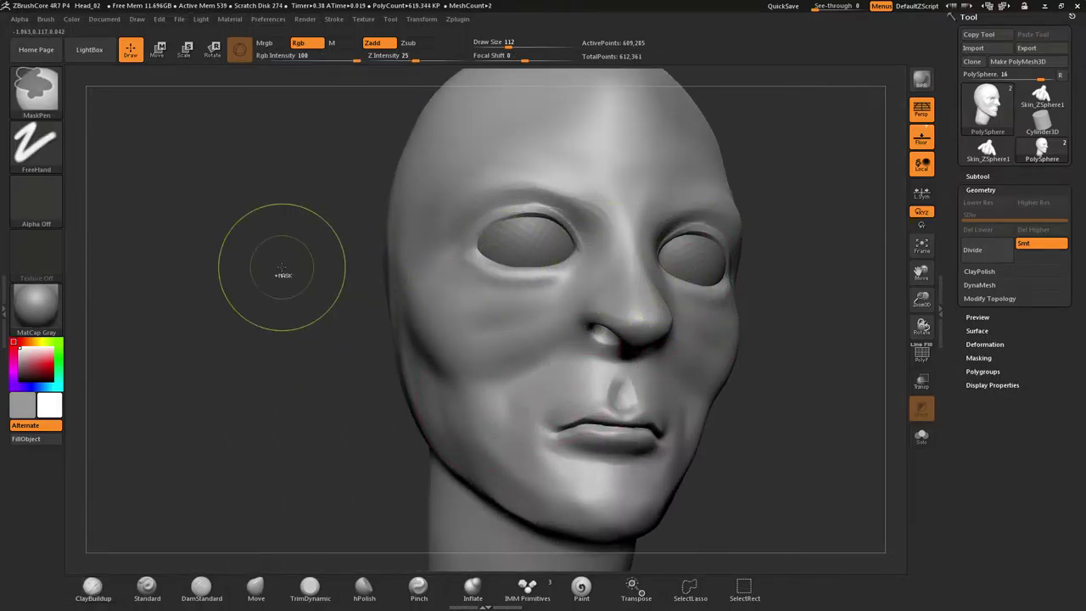
ctrl+drag(222, 249, 309, 317)
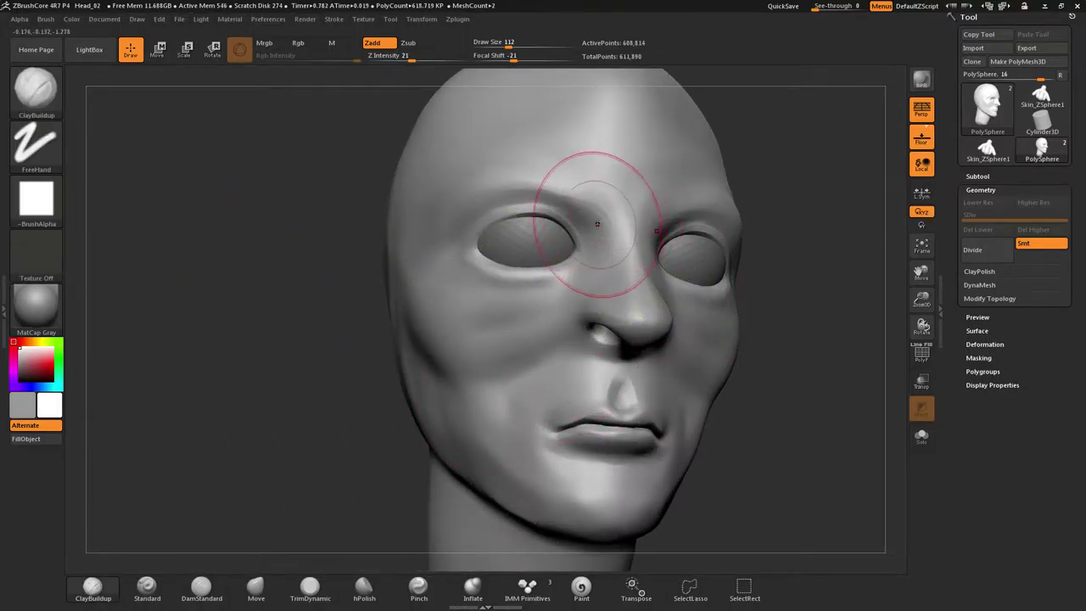
mouse_move(600, 228)
right_down()
mouse_move(581, 228)
mouse_move(602, 227)
right_up()
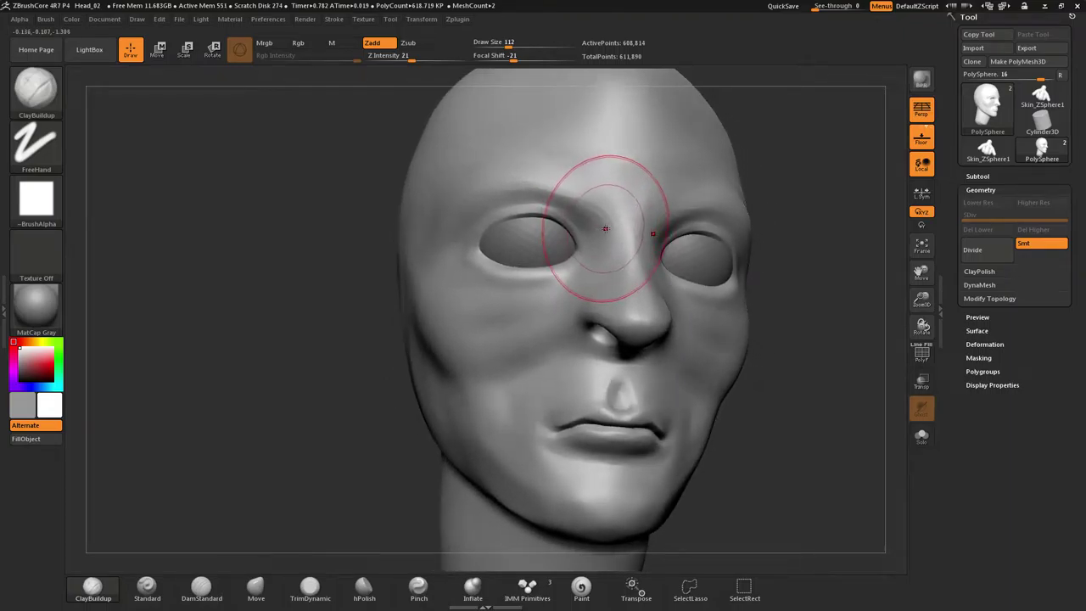
Examine the Append and Insert options for adding meshes in the subtool settings
click(984, 177)
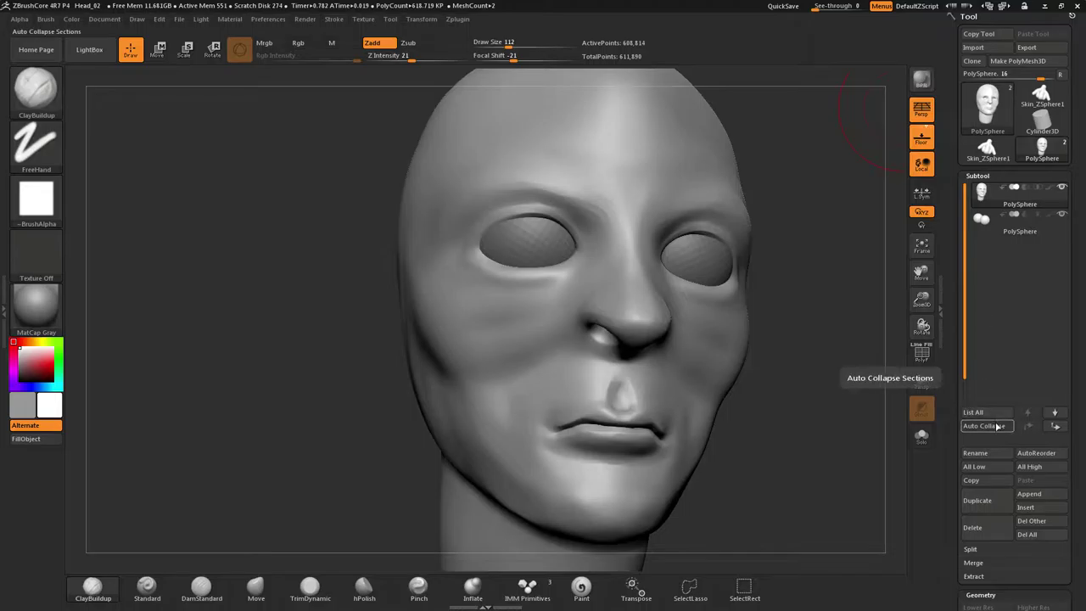
click(1038, 496)
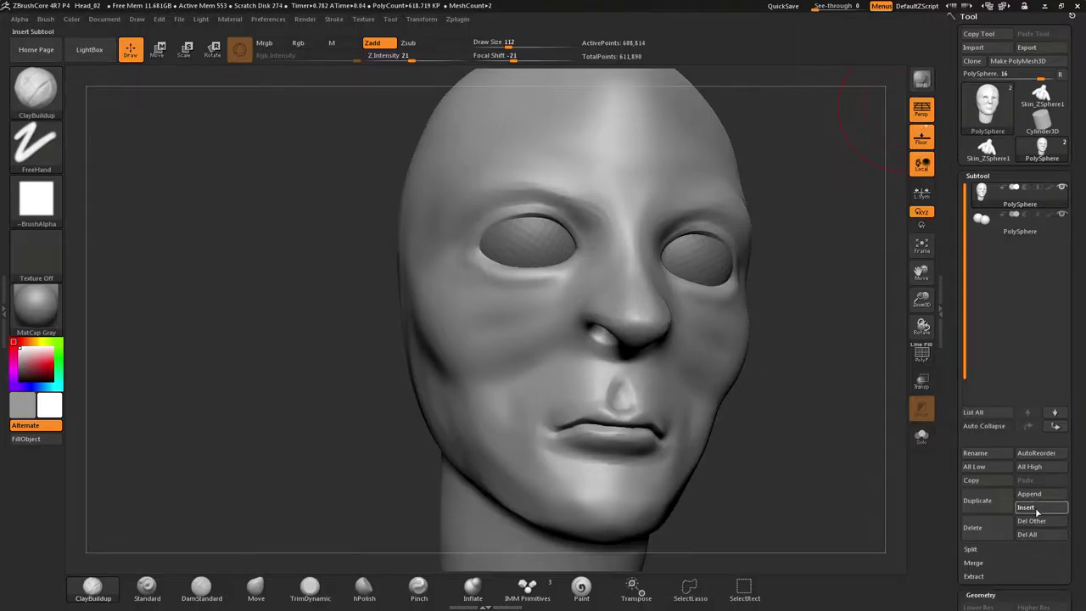
click(1037, 508)
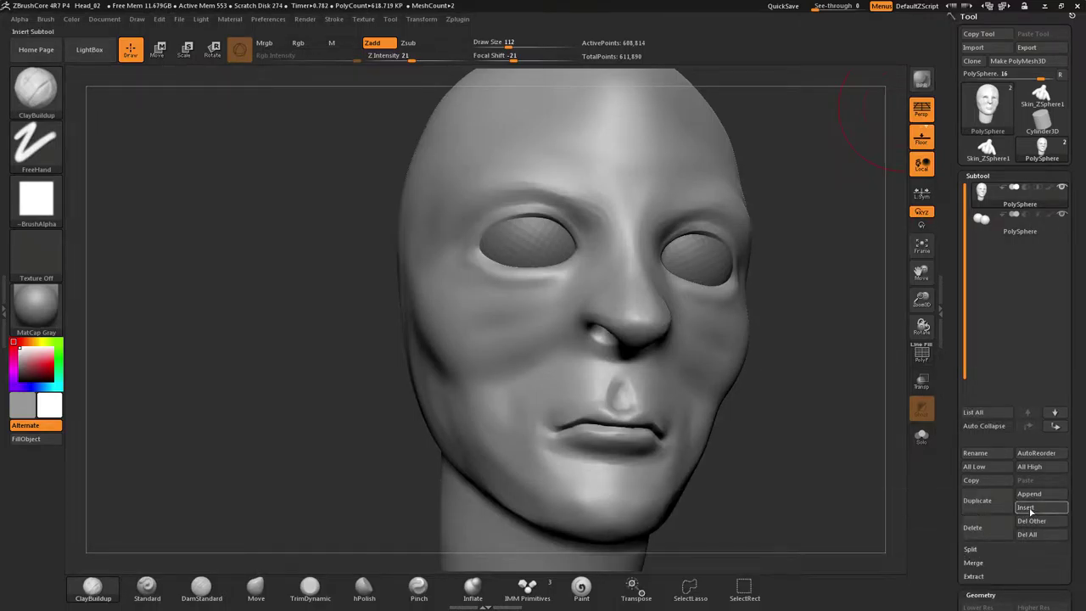
click(1031, 511)
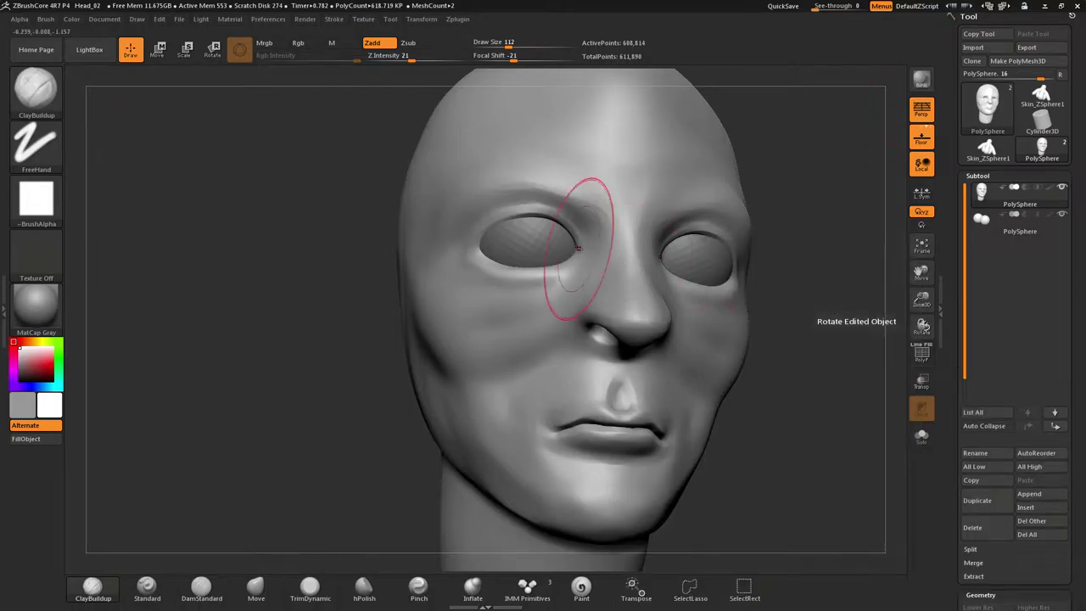
Frame the whole head straight from the front and turn off perspective display
mouse_move(555, 282)
alt+right_down()
mouse_move(501, 285)
mouse_move(471, 272)
mouse_move(543, 340)
mouse_move(610, 293)
mouse_move(578, 298)
alt+right_up()
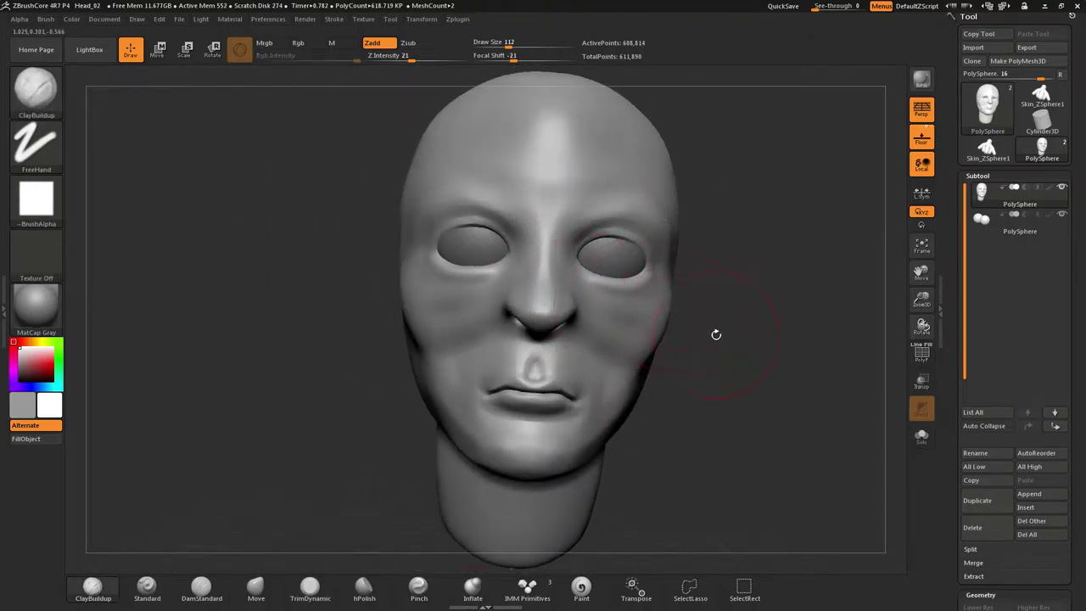
shift+drag(745, 285, 764, 290)
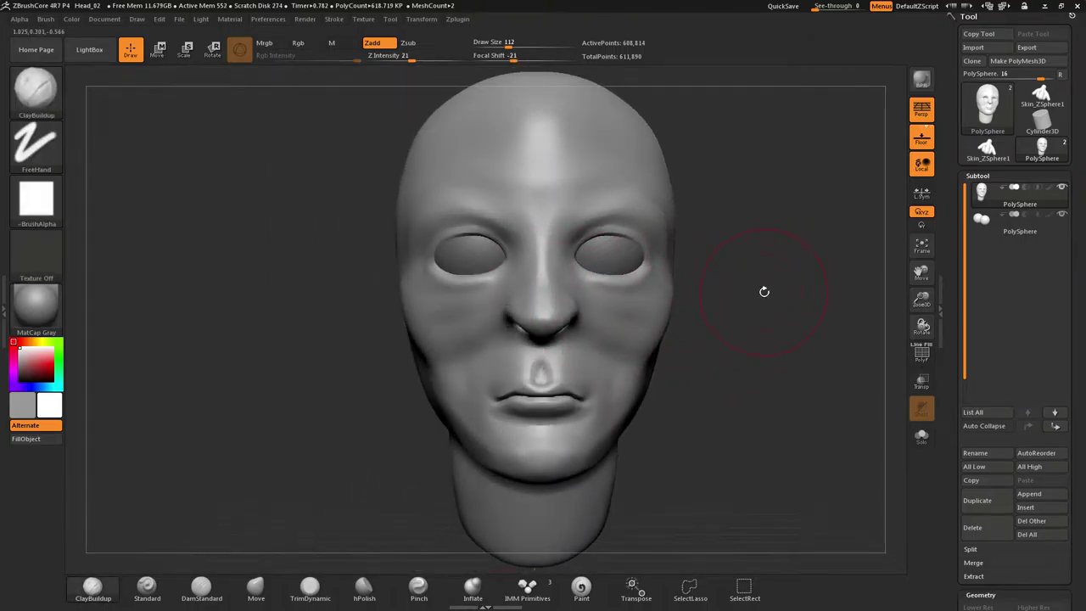
key(p)
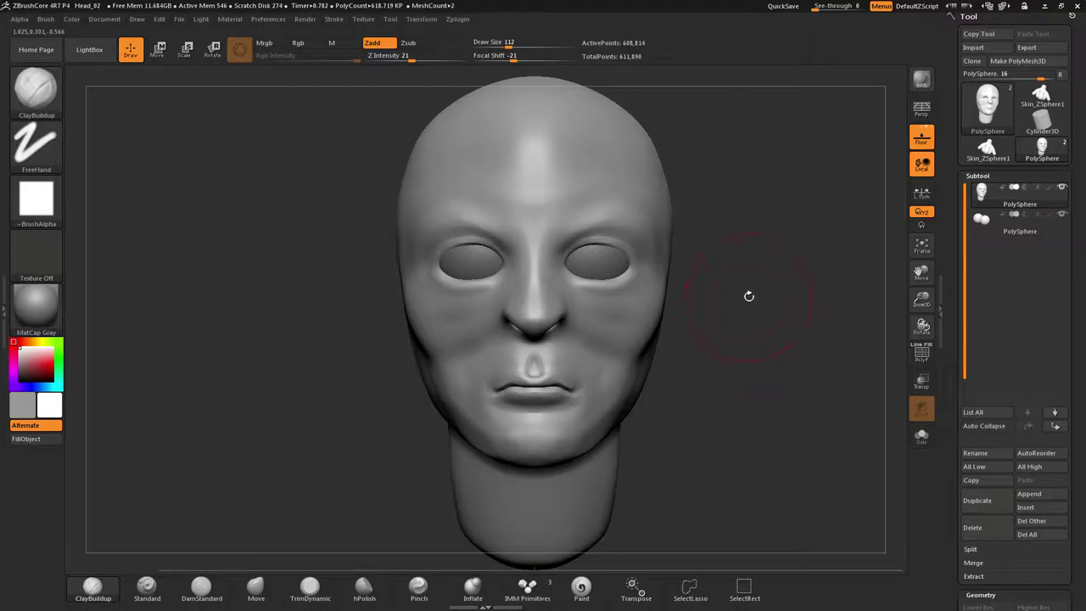
Insert a SweepProfile3D mesh as a new subtool directly below the head
alt+drag(748, 296, 593, 293)
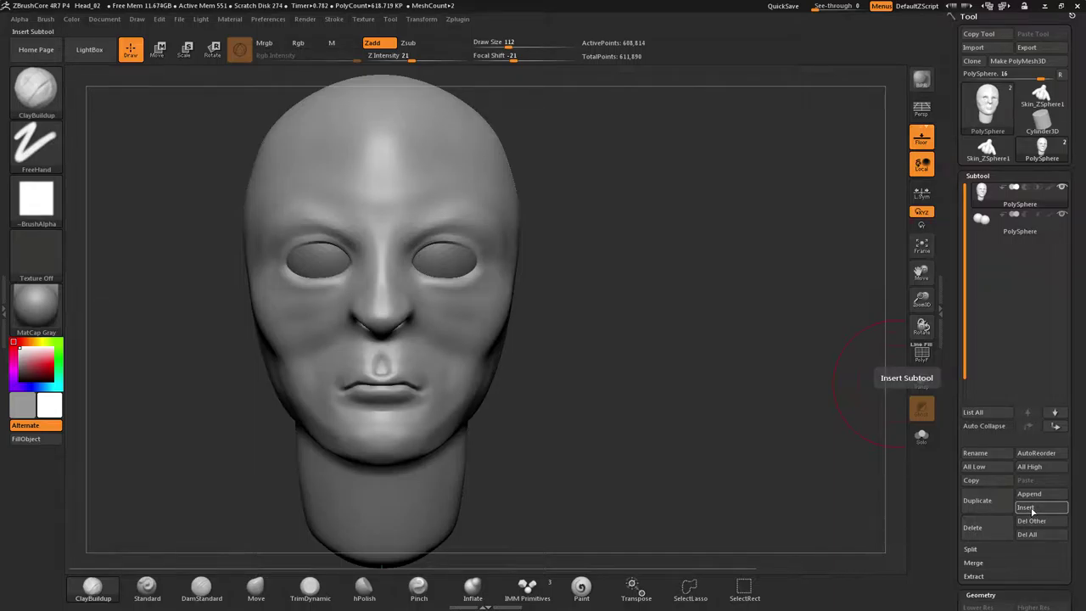
click(1030, 512)
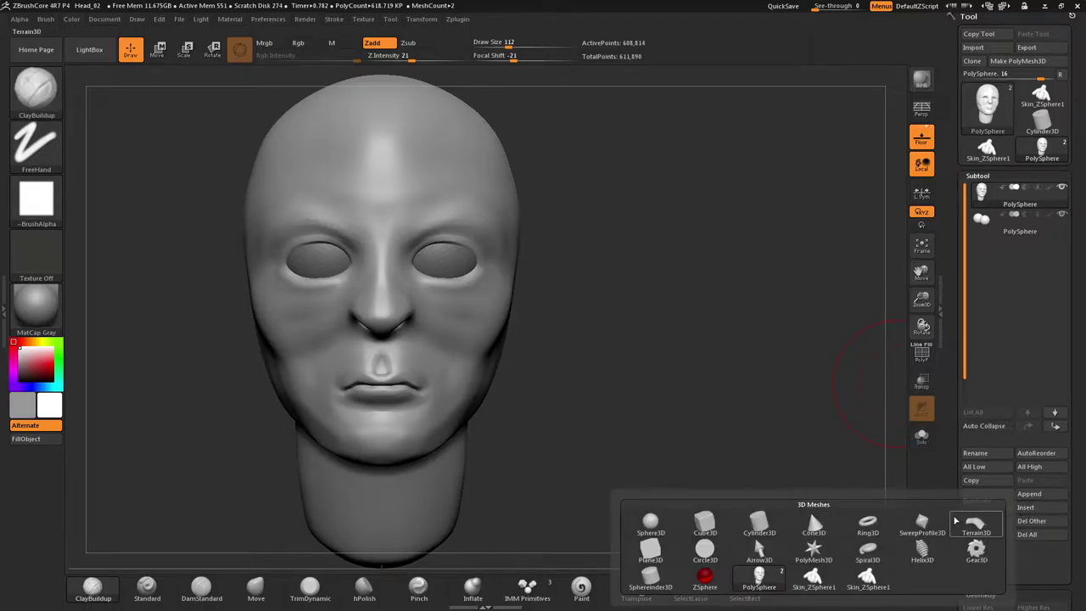
click(921, 522)
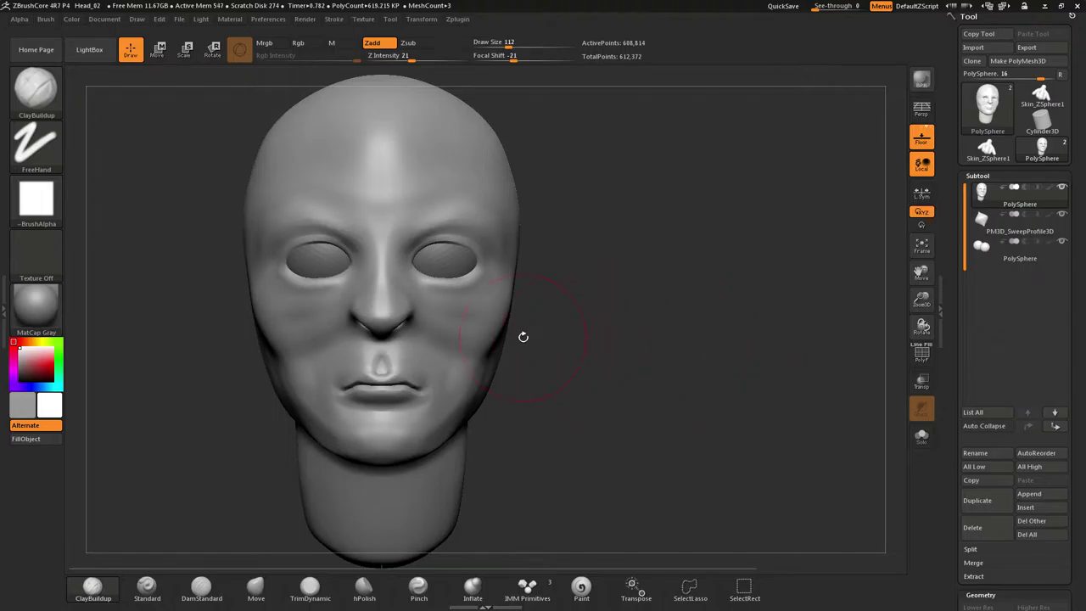
Select the inserted sweep profile subtool and move it sideways out of the head into the empty space beside it
key(w)
mouse_move(354, 252)
mouse_down()
mouse_move(589, 252)
mouse_move(302, 249)
mouse_move(342, 253)
mouse_up()
key(ctrl+z)
click(982, 222)
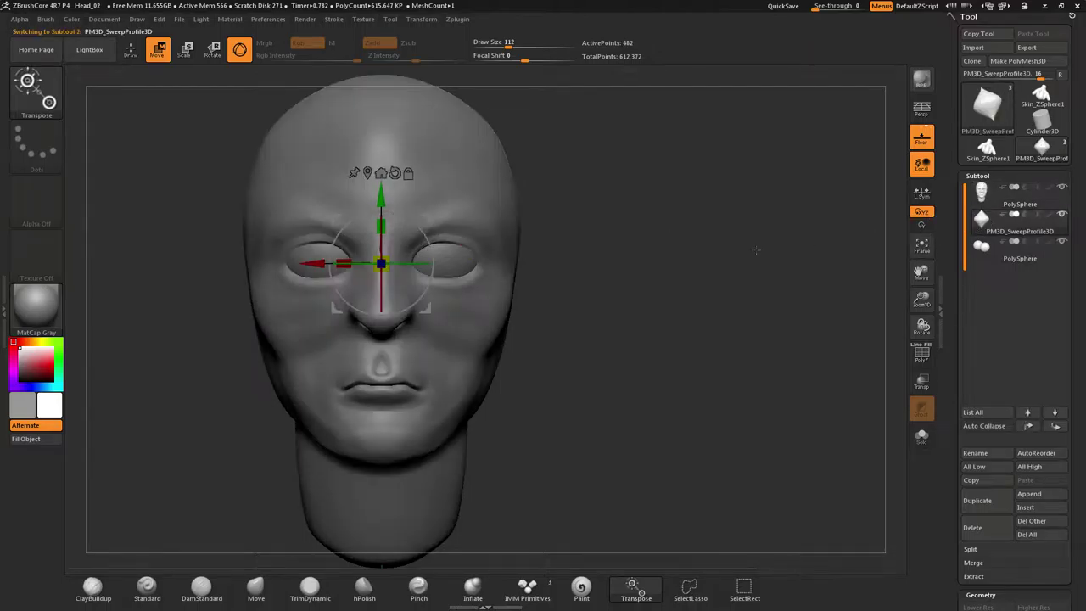
mouse_move(315, 265)
mouse_down()
mouse_move(588, 270)
mouse_move(635, 224)
mouse_move(643, 323)
mouse_move(680, 280)
mouse_up()
Delete the sweep profile subtool and make the head the active subtool
key(q)
click(972, 527)
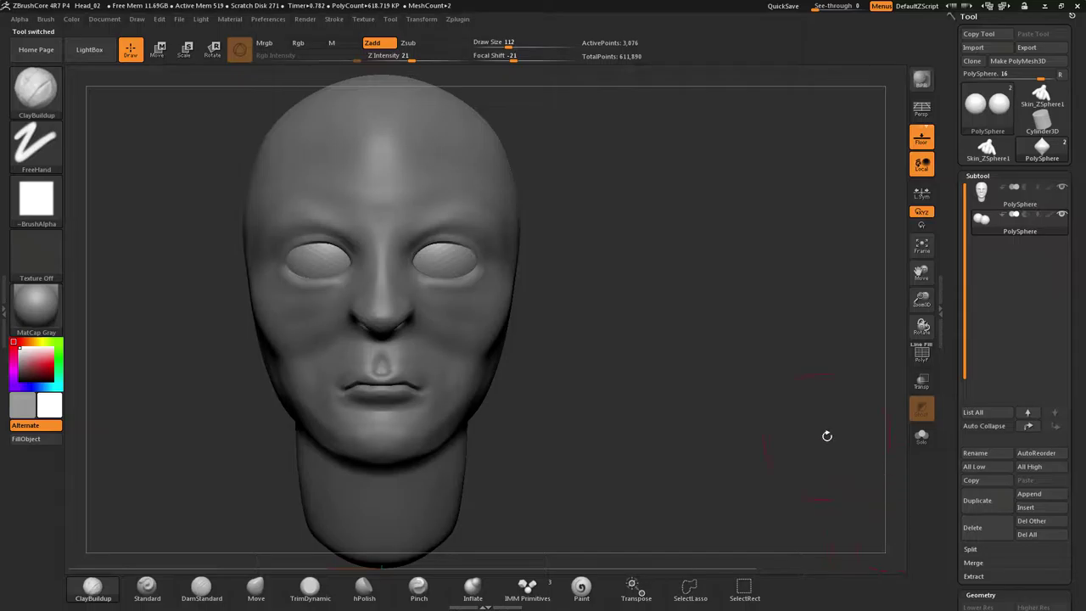
mouse_move(568, 307)
mouse_down()
mouse_move(534, 303)
mouse_move(541, 310)
mouse_move(501, 319)
mouse_move(520, 316)
mouse_up()
click(983, 194)
right_drag(520, 317, 525, 316)
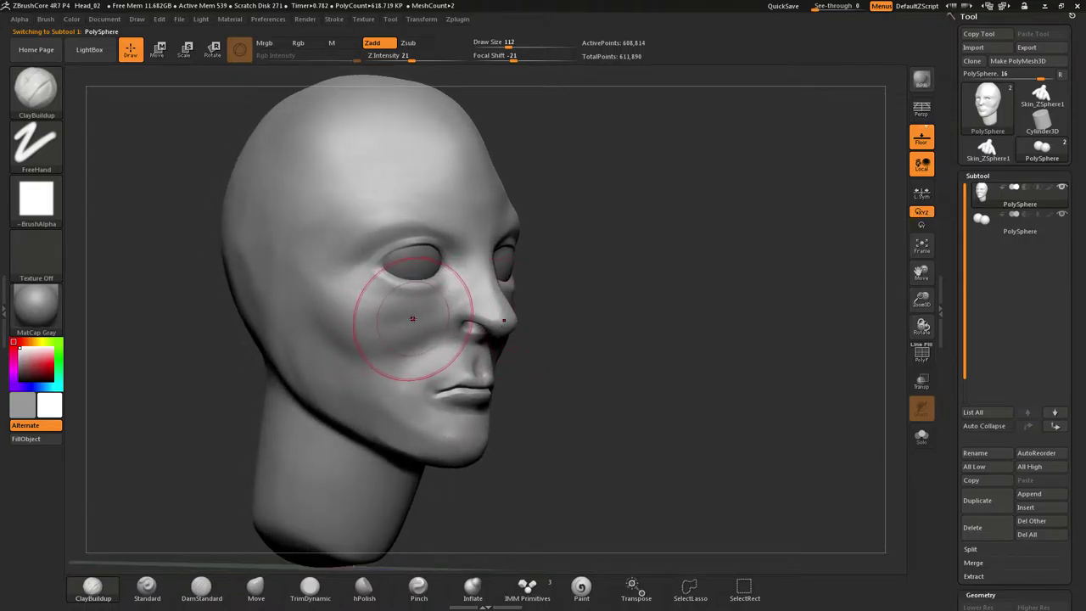
Build up the lower eyelids from outer to inner corner with the ClayBuildup brush at draw size 41
mouse_move(412, 317)
right_down()
mouse_move(448, 324)
mouse_move(423, 356)
mouse_move(385, 300)
mouse_move(386, 323)
mouse_move(396, 297)
right_up()
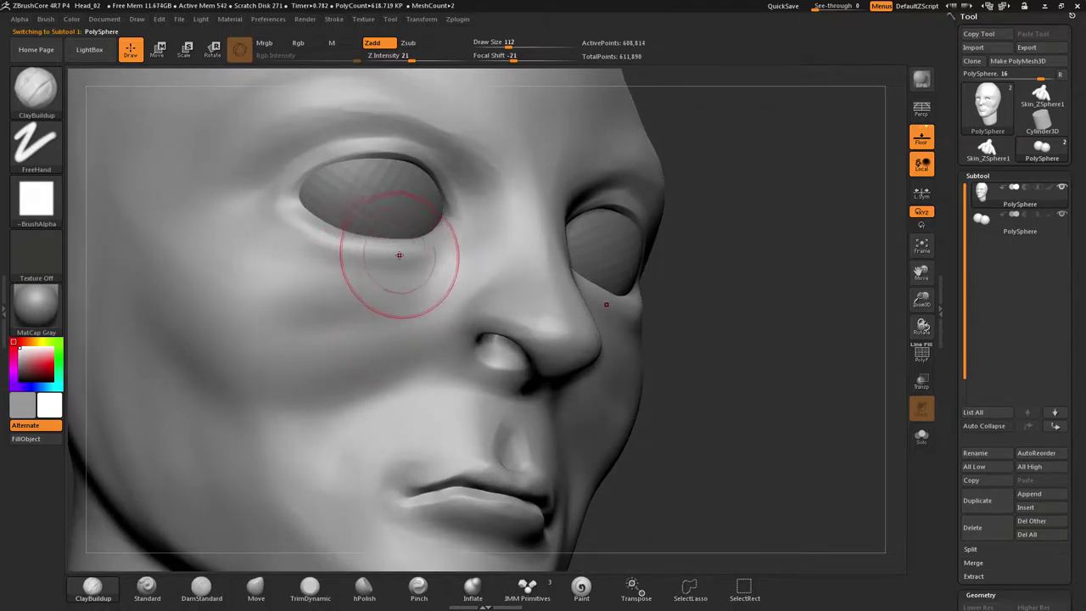
key(b)
key(c)
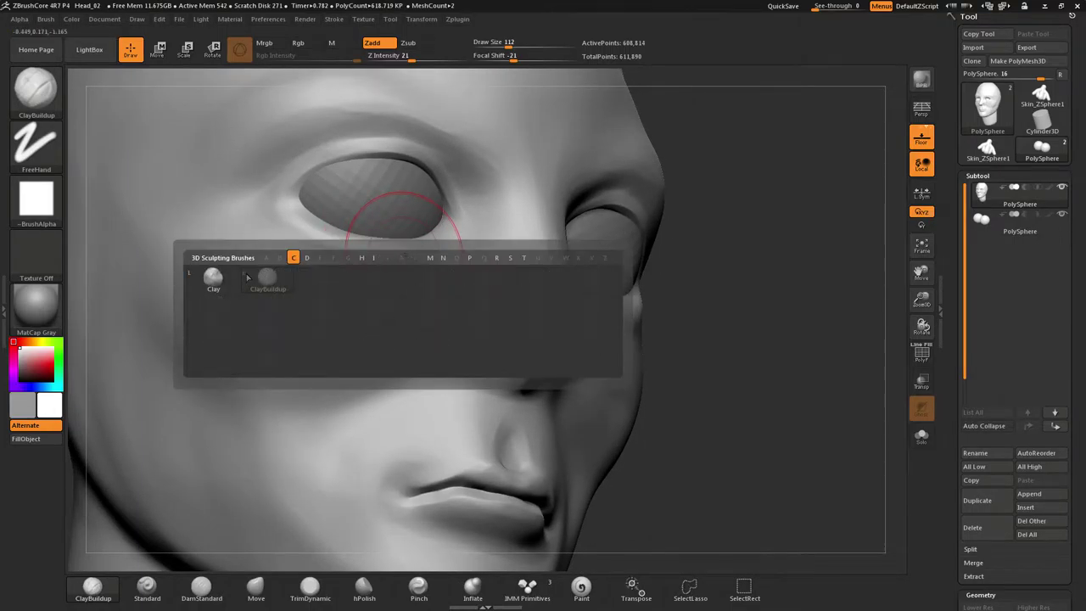
click(245, 277)
key(s)
mouse_move(332, 249)
mouse_down()
mouse_move(319, 251)
mouse_move(422, 252)
mouse_up()
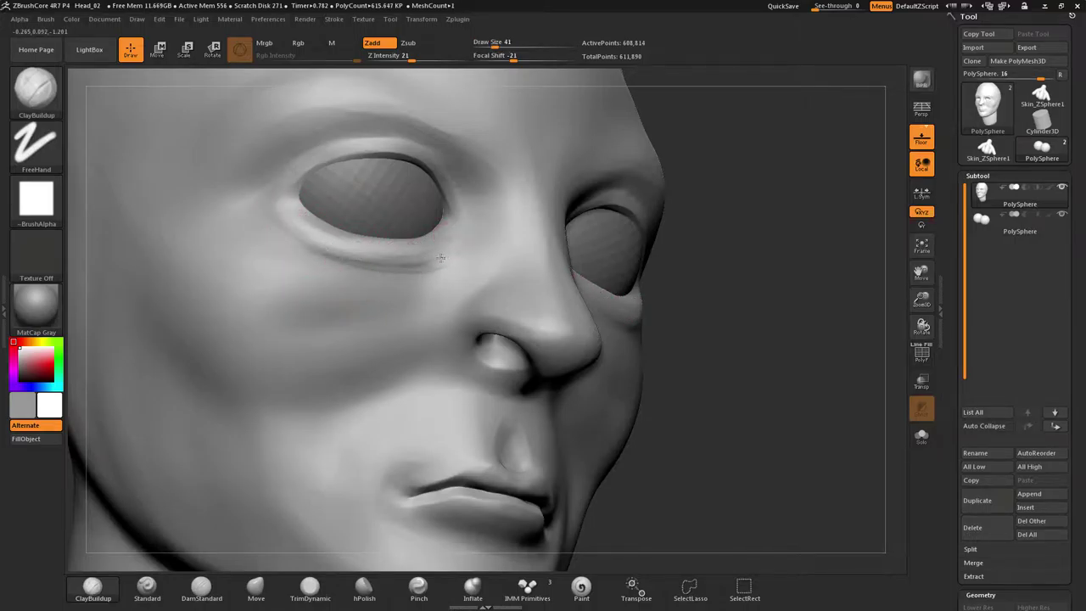
drag(287, 232, 415, 265)
drag(308, 213, 435, 259)
drag(313, 238, 448, 261)
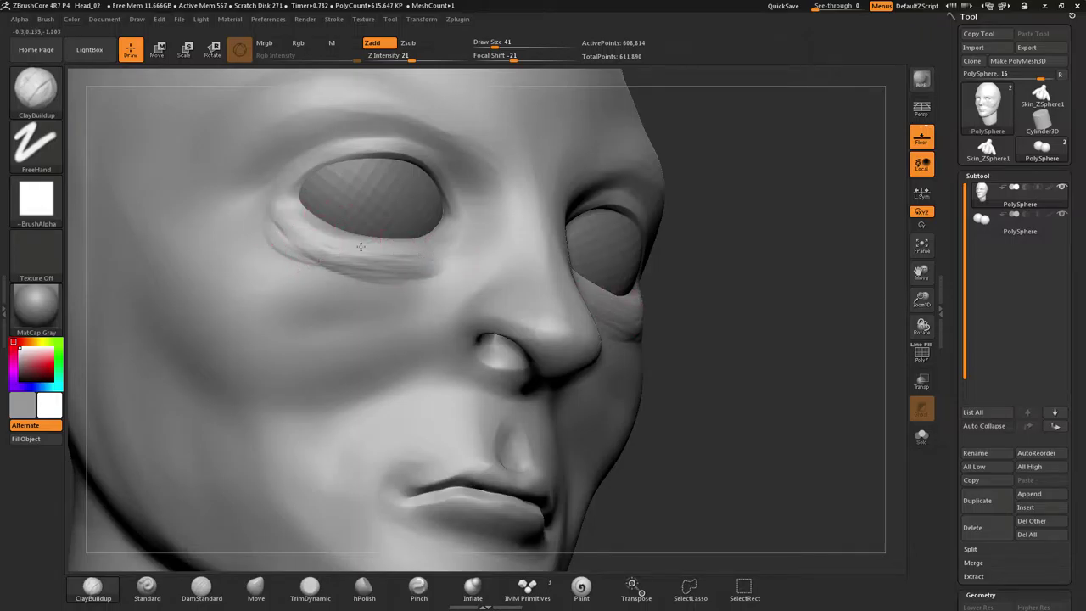
mouse_move(288, 204)
mouse_down()
mouse_move(353, 241)
mouse_move(415, 249)
mouse_up()
right_drag(424, 246, 369, 256)
drag(361, 244, 458, 224)
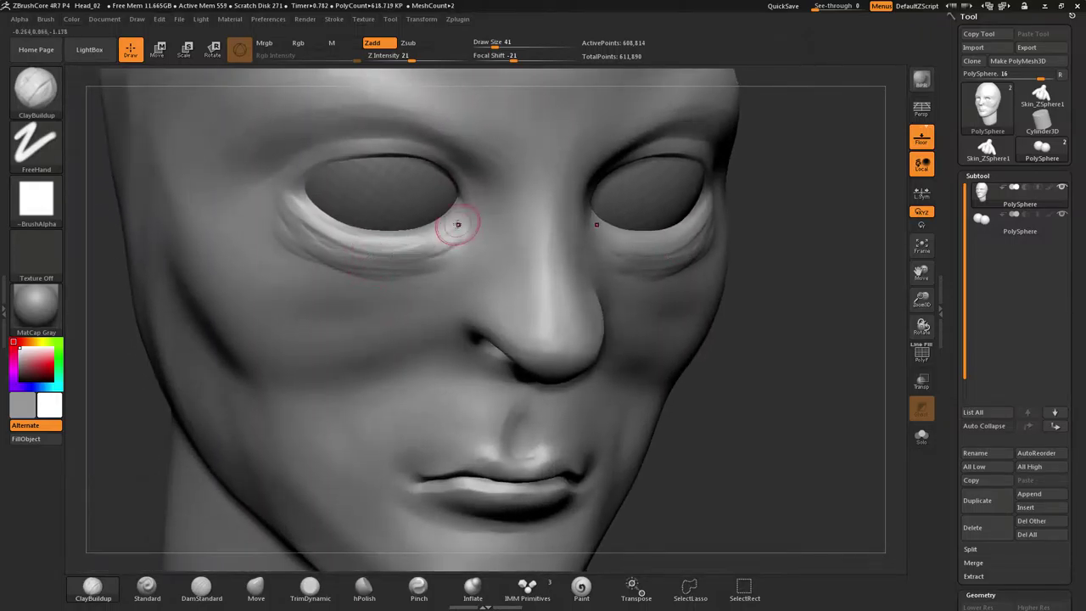
mouse_move(262, 197)
mouse_down()
mouse_move(274, 226)
mouse_move(368, 270)
mouse_up()
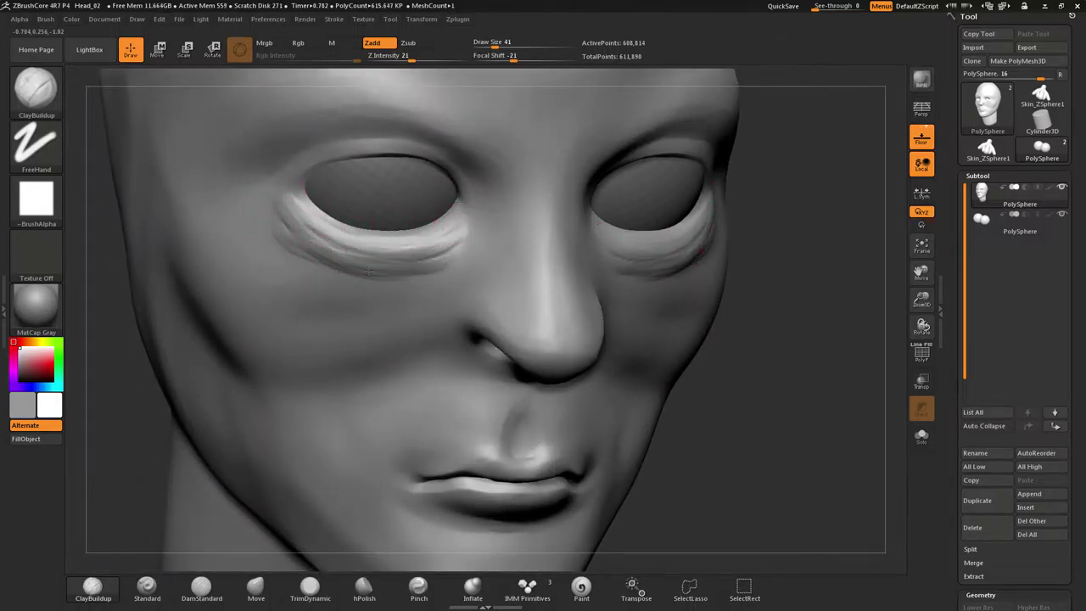
Add ClayBuildup strokes along the upper eyelids, extending them past the outer corners and down to the inner corners
right_drag(364, 171, 409, 172)
drag(306, 162, 257, 187)
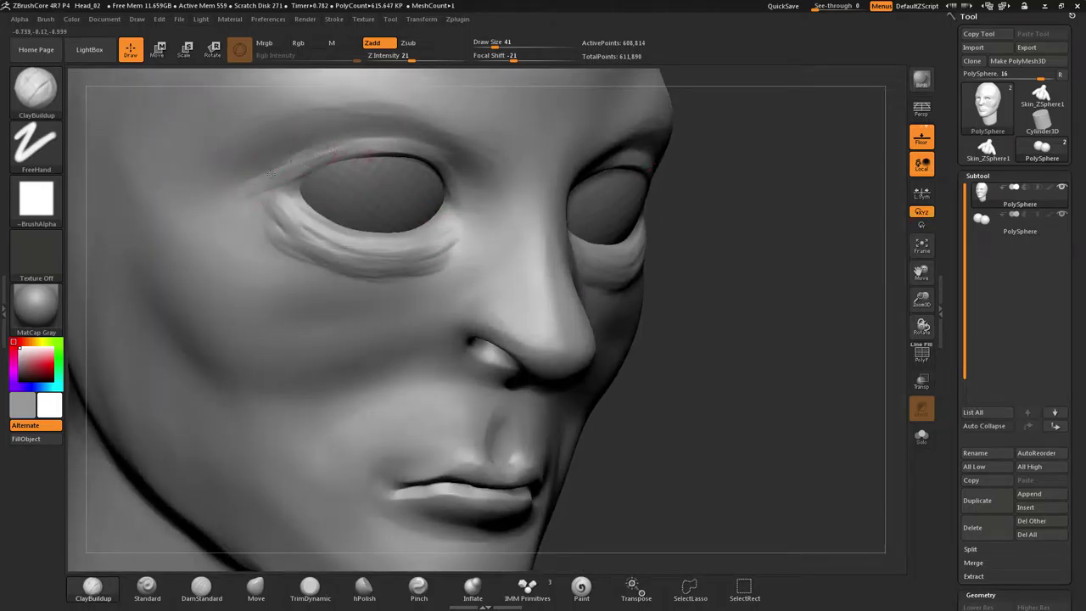
drag(327, 153, 369, 152)
right_drag(373, 153, 333, 158)
mouse_move(396, 146)
mouse_down()
mouse_move(426, 148)
mouse_move(475, 202)
mouse_up()
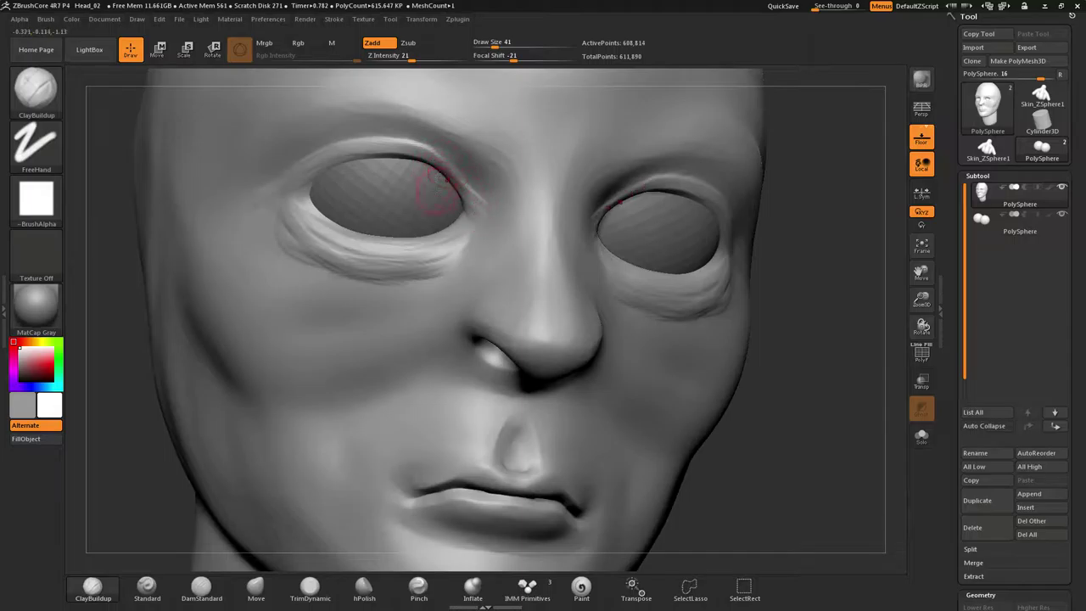
Build up the wings of the nostrils with ClayBuildup and remesh the head with DynaMesh
mouse_move(481, 218)
right_down()
mouse_move(533, 209)
mouse_move(446, 200)
mouse_move(513, 206)
mouse_move(473, 201)
right_up()
mouse_move(472, 202)
mouse_down()
mouse_move(505, 294)
mouse_move(491, 323)
mouse_move(535, 324)
mouse_up()
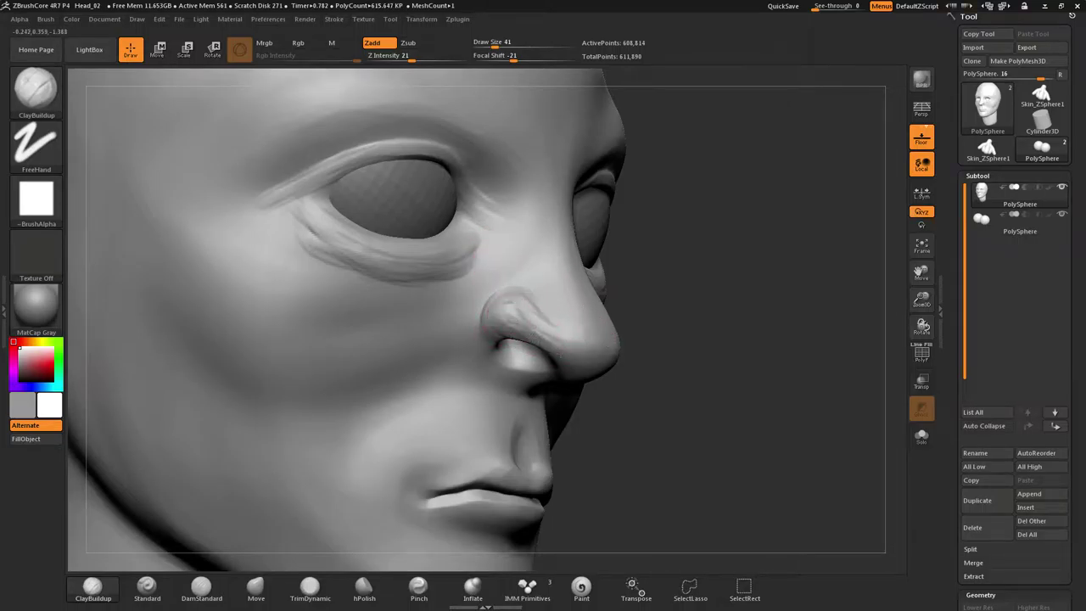
ctrl+drag(692, 195, 777, 287)
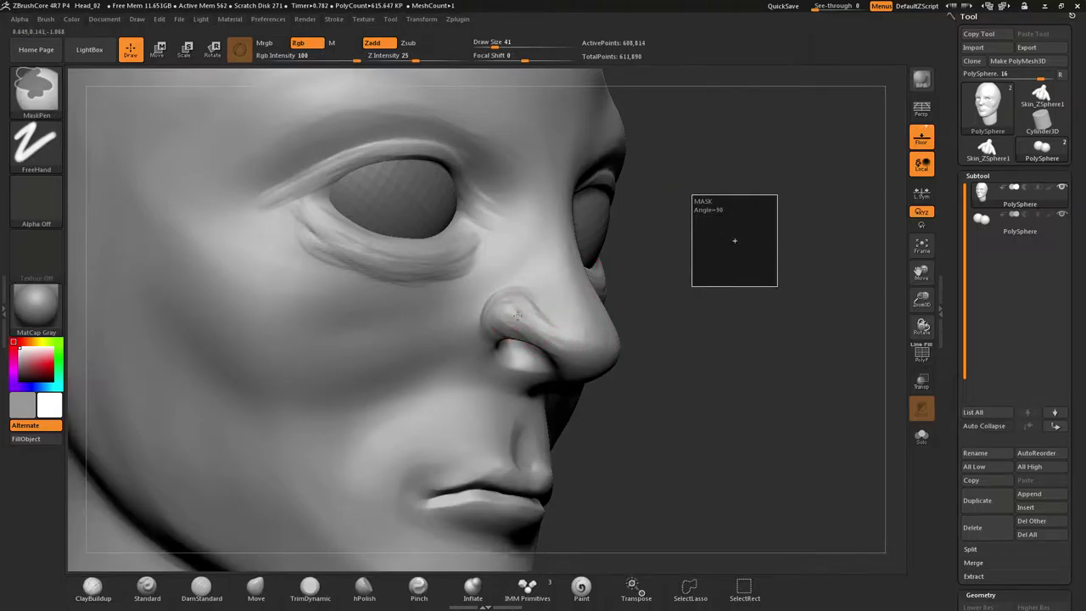
Smooth the clay strokes on the nostril wings and lower eyelids
shift+drag(532, 316, 519, 321)
shift+drag(458, 255, 403, 263)
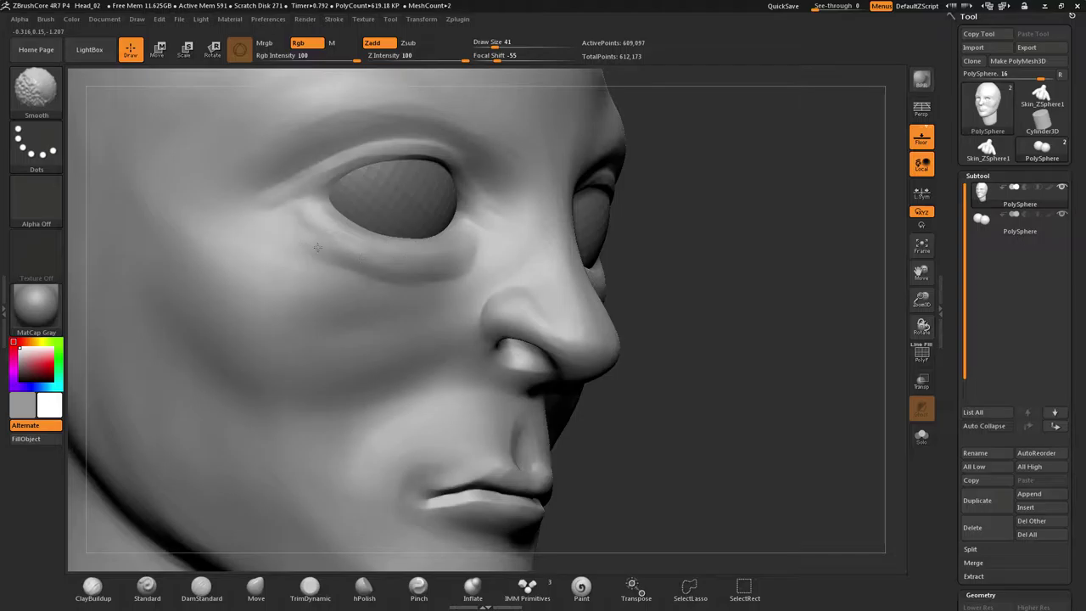
shift+drag(317, 248, 352, 251)
Carve a crease beneath the lower eyelids with the DamStandard brush at draw size 87
mouse_move(369, 253)
right_down()
mouse_move(498, 257)
mouse_move(392, 307)
mouse_move(361, 279)
mouse_move(458, 274)
mouse_move(414, 251)
right_up()
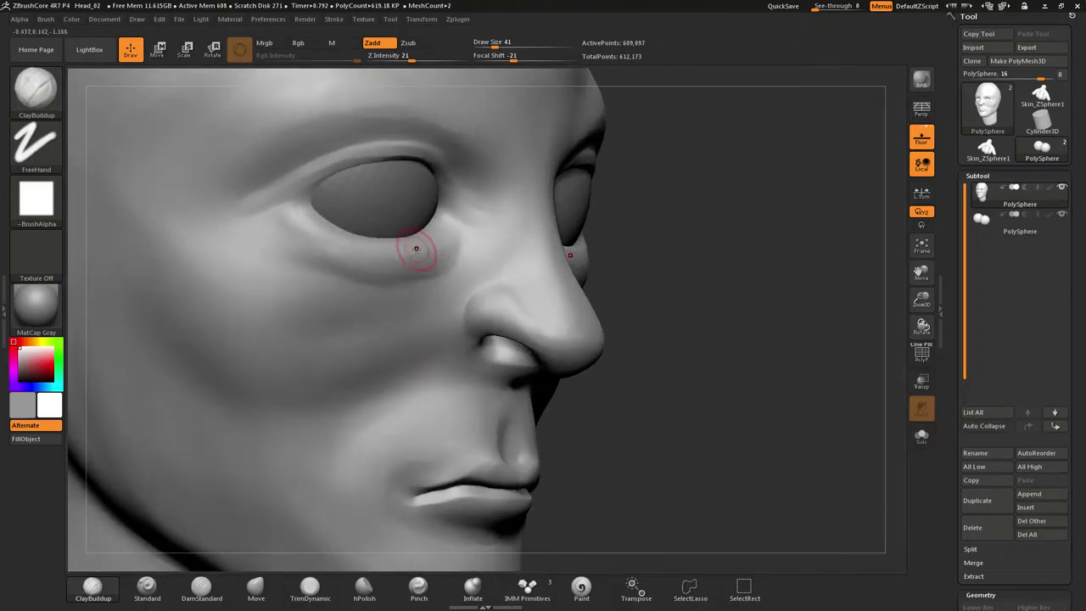
key(b)
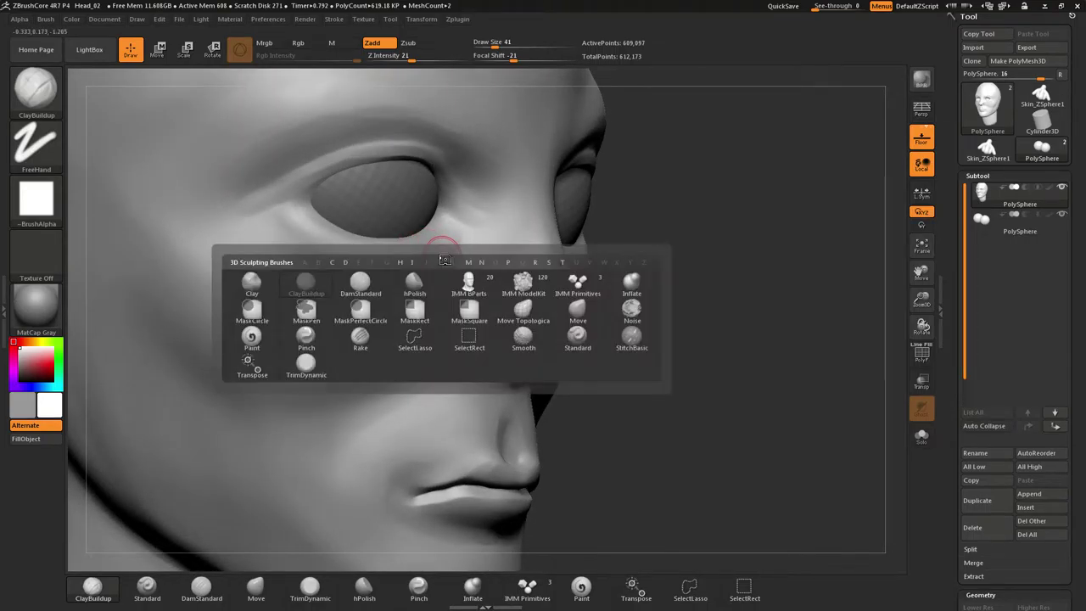
key(d)
key(s)
right_drag(429, 248, 402, 246)
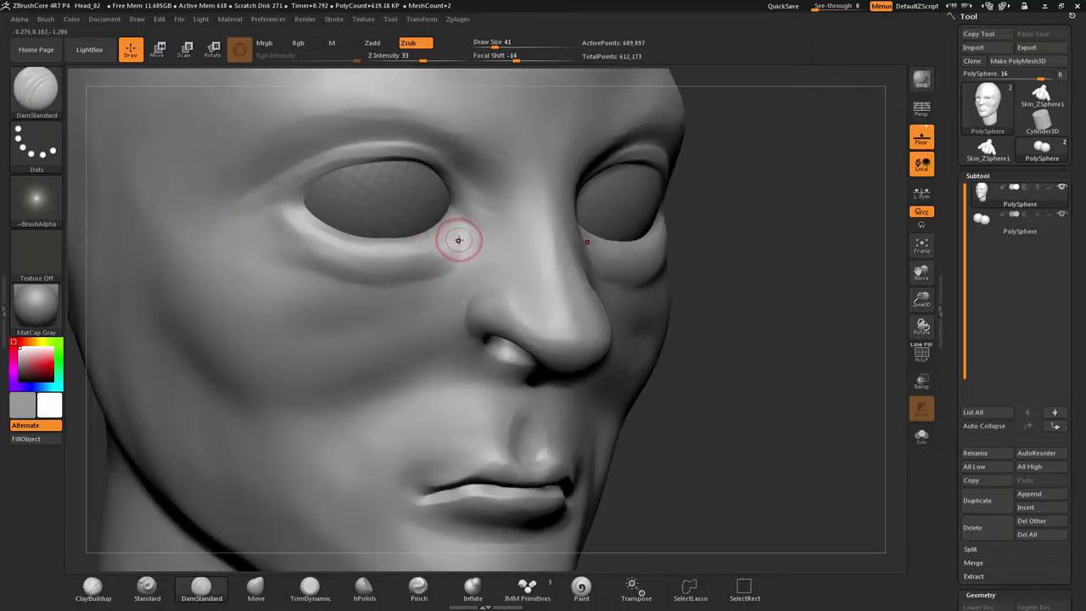
key(s)
mouse_move(453, 259)
mouse_down()
mouse_move(463, 267)
mouse_move(347, 270)
mouse_move(378, 276)
mouse_move(284, 230)
mouse_move(421, 255)
mouse_move(459, 244)
mouse_up()
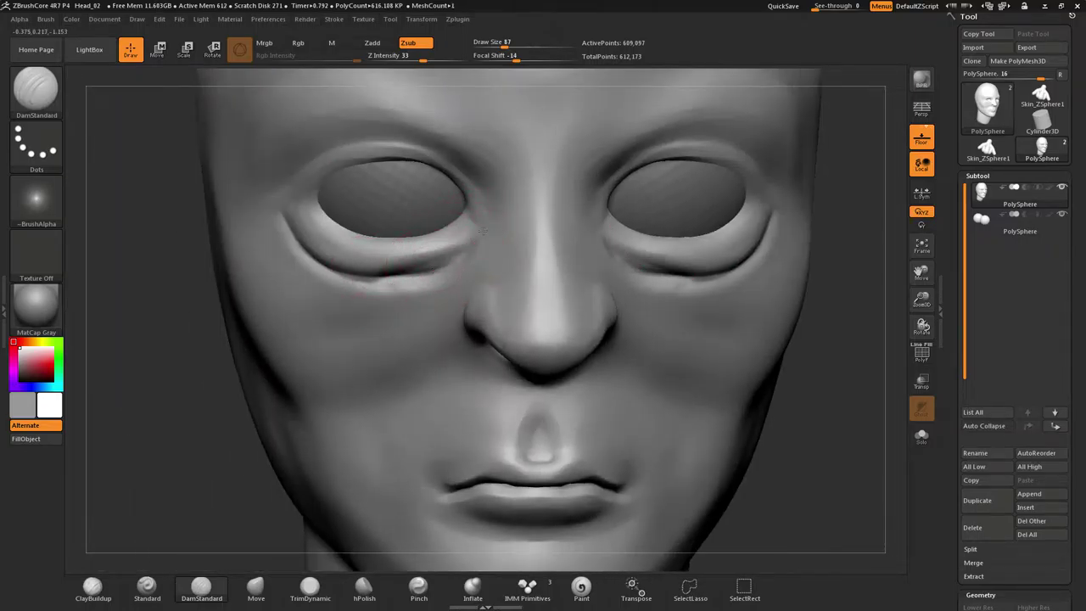
Carve along the lower eyelids and around their inner corners with the ClayBuildup brush in subtract mode
right_drag(373, 265, 416, 251)
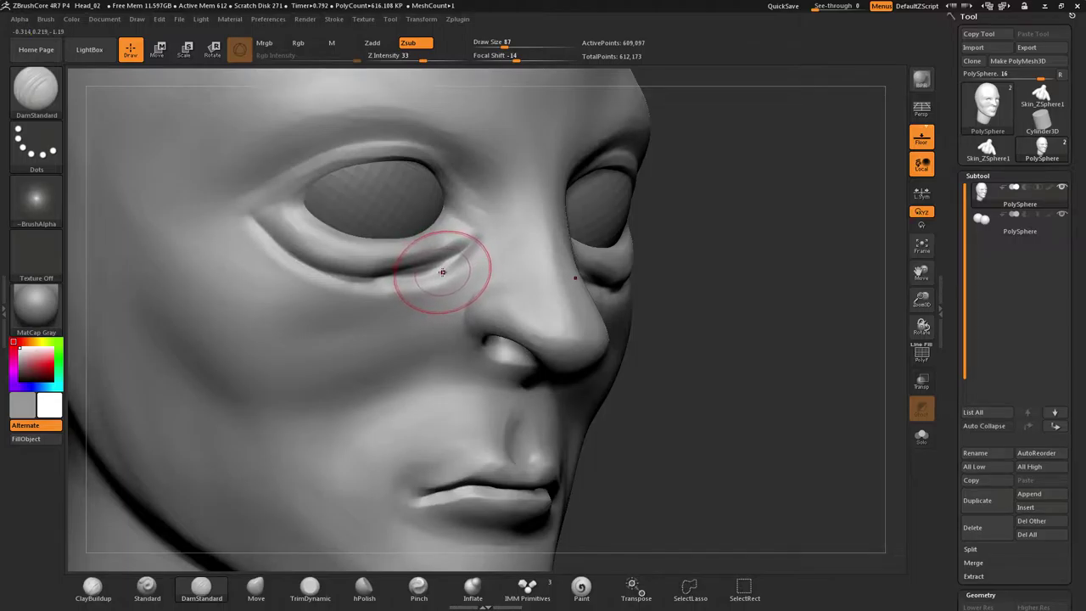
key(b)
key(c)
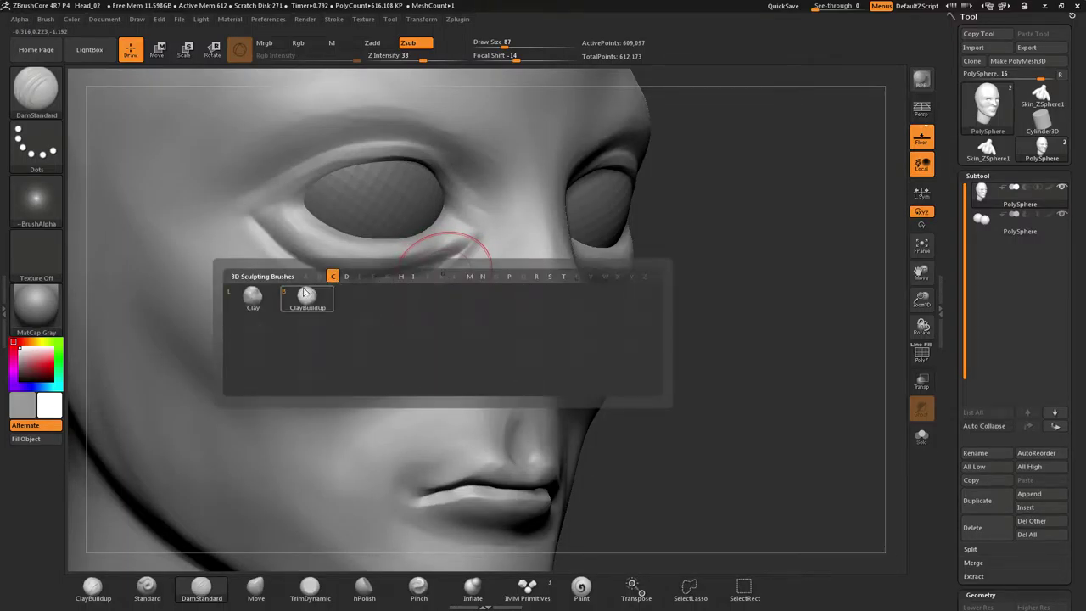
click(308, 293)
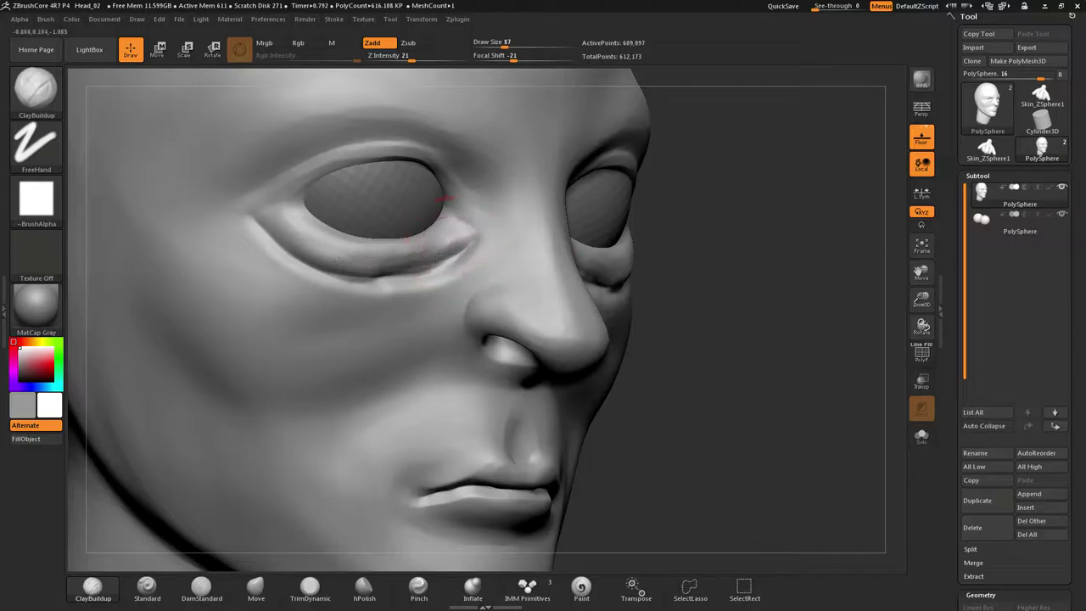
alt+drag(339, 261, 328, 257)
mouse_move(456, 244)
alt+mouse_down()
mouse_move(329, 254)
mouse_move(424, 257)
mouse_move(307, 250)
mouse_move(376, 274)
mouse_move(447, 253)
mouse_move(480, 192)
mouse_move(481, 254)
alt+mouse_up()
Build up the sides of the nose bridge and the area beneath the lower eyelids with ClayBuildup
mouse_move(487, 177)
mouse_down()
mouse_move(491, 250)
mouse_move(514, 240)
mouse_move(514, 254)
mouse_move(477, 271)
mouse_up()
mouse_move(477, 271)
right_down()
mouse_move(586, 274)
mouse_move(526, 263)
right_up()
drag(509, 188, 481, 244)
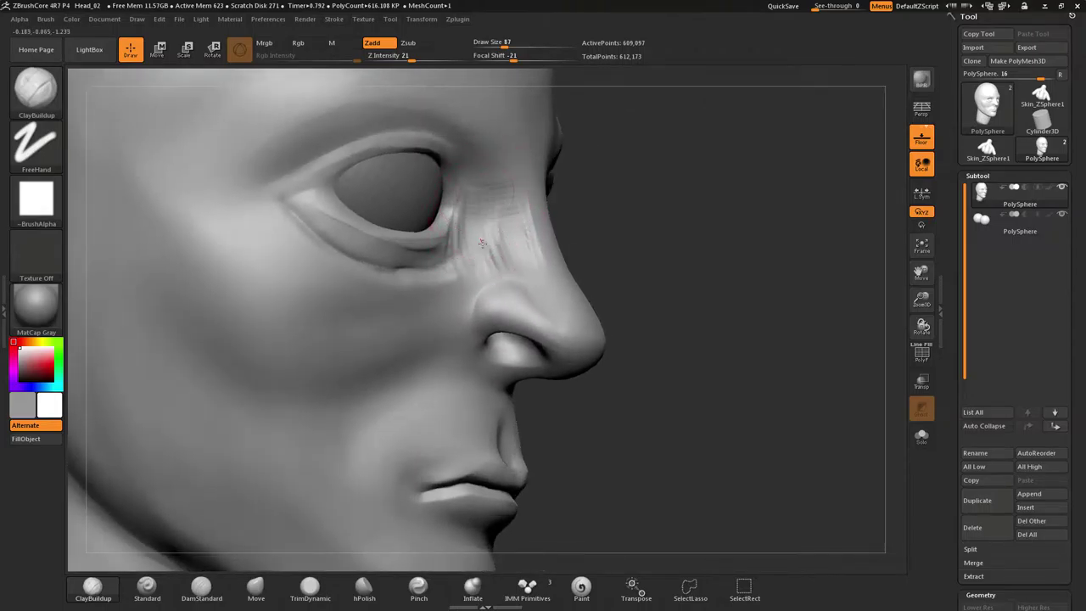
right_drag(494, 236, 449, 245)
mouse_move(467, 222)
mouse_down()
mouse_move(443, 268)
mouse_move(334, 269)
mouse_up()
mouse_move(437, 263)
mouse_down()
mouse_move(378, 279)
mouse_move(276, 245)
mouse_move(373, 284)
mouse_up()
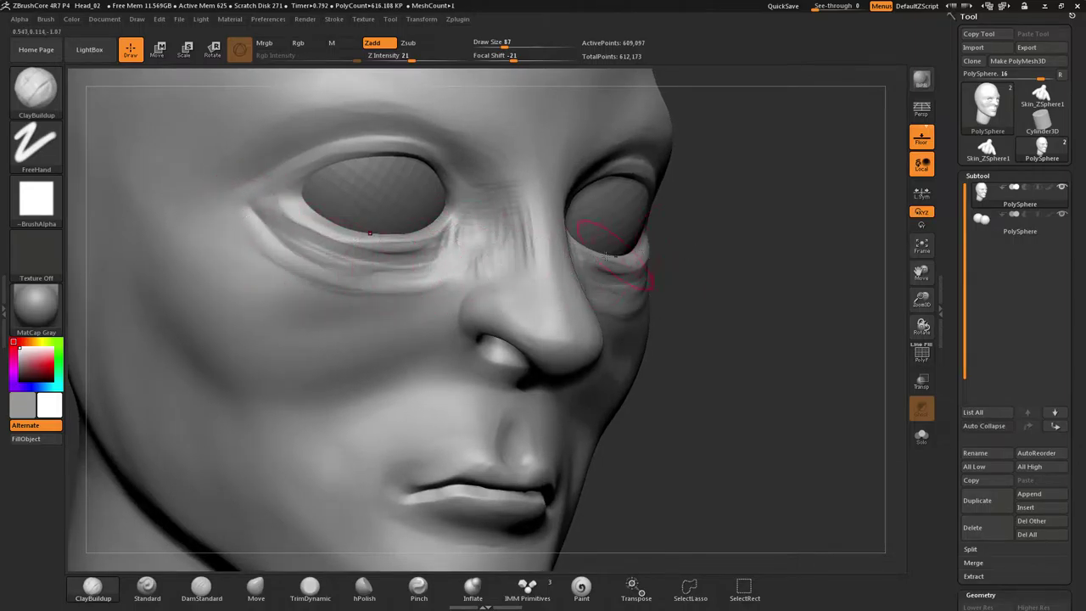
Smooth the strokes beside the nose and beneath the eyes, and remesh the head with DynaMesh
shift+drag(480, 251, 485, 275)
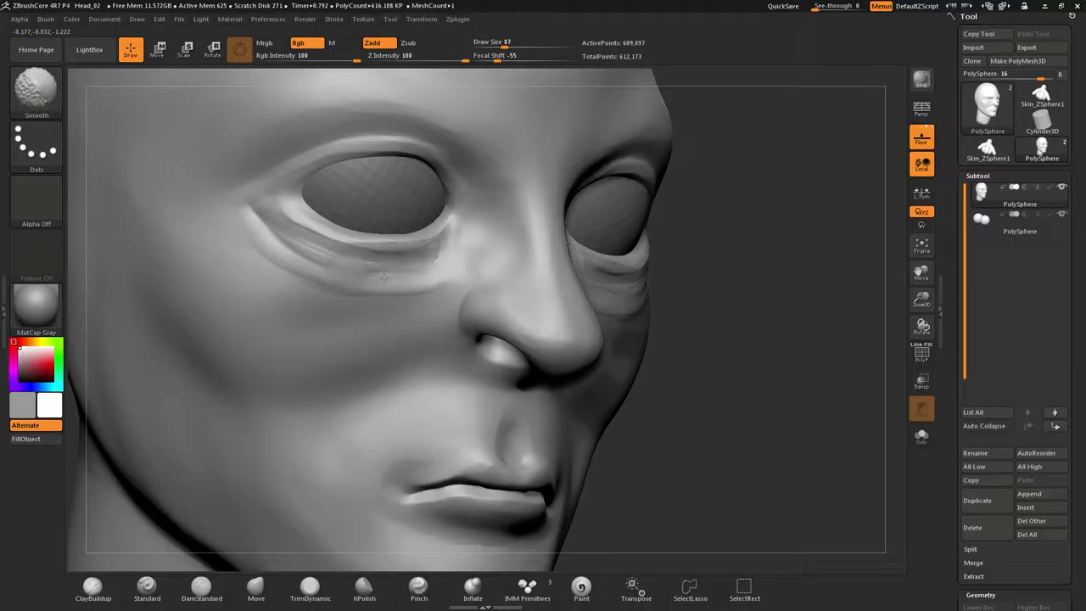
shift+drag(274, 264, 297, 248)
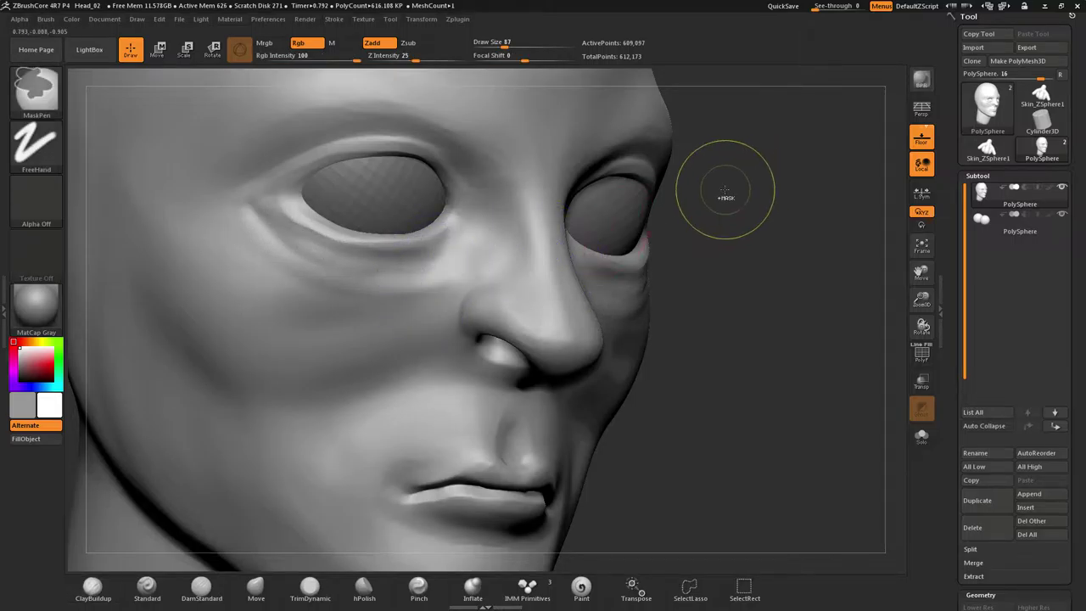
ctrl+drag(720, 202, 785, 289)
drag(739, 252, 509, 265)
mouse_move(667, 311)
shift+mouse_down()
mouse_move(600, 285)
mouse_move(644, 283)
shift+mouse_up()
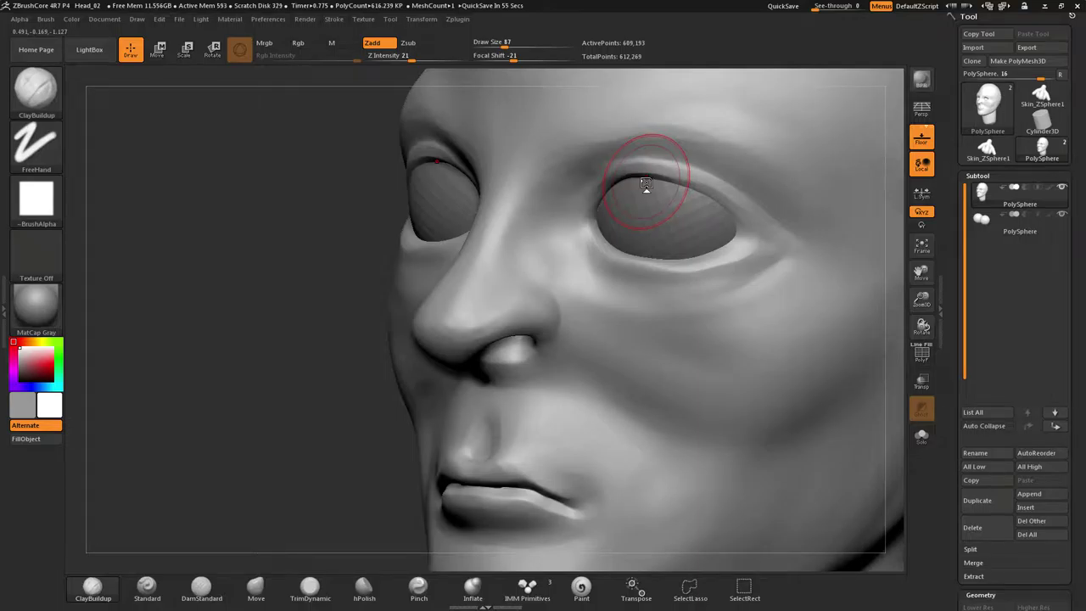
Build up the area between the eyebrows and along the brow ridges with ClayBuildup at draw size 87
mouse_move(685, 212)
right_down()
mouse_move(558, 233)
mouse_move(382, 189)
right_up()
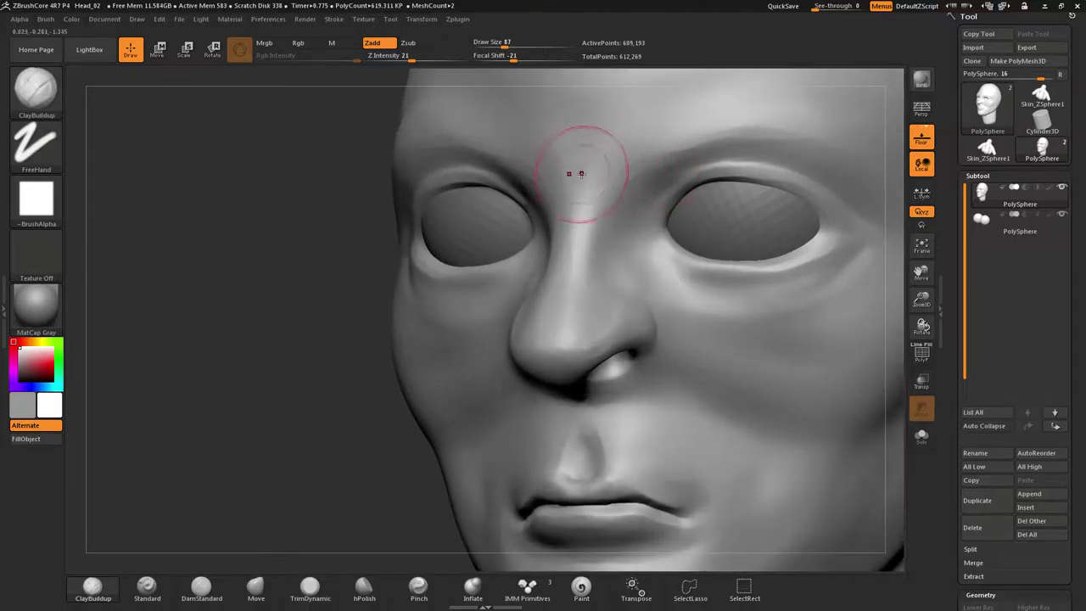
drag(574, 175, 547, 102)
mouse_move(610, 127)
mouse_down()
mouse_move(591, 78)
mouse_move(582, 158)
mouse_up()
key(ctrl)
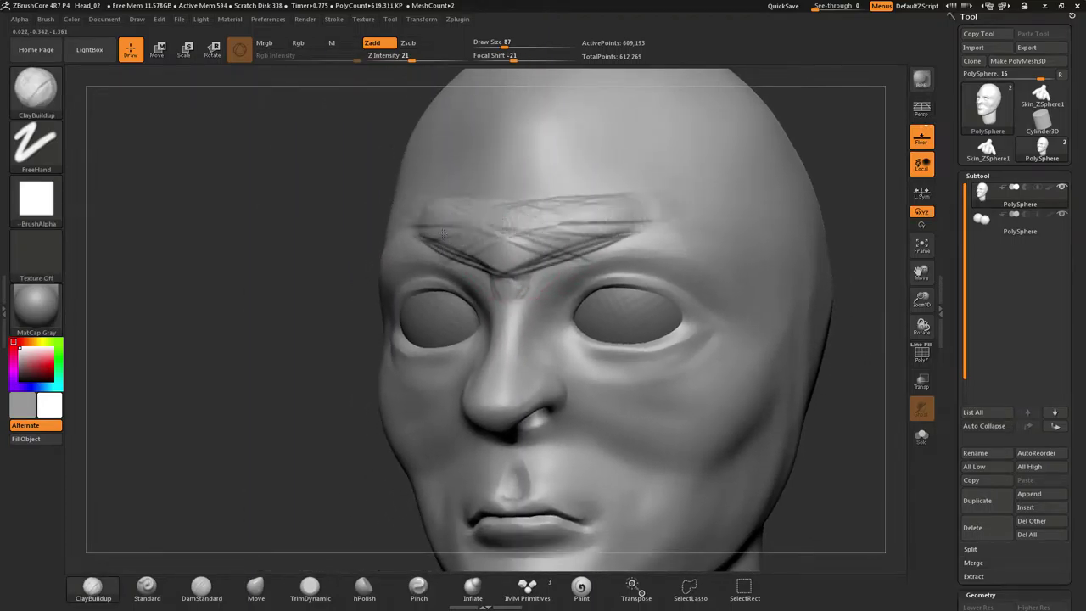
drag(443, 233, 648, 224)
mouse_move(577, 215)
mouse_down()
mouse_move(670, 229)
mouse_move(704, 251)
mouse_up()
Add ClayBuildup strokes across the forehead, out to the temples and back over the brows
mouse_move(488, 202)
mouse_down()
mouse_move(602, 184)
mouse_move(620, 211)
mouse_up()
drag(519, 137, 610, 122)
mouse_move(424, 175)
mouse_down()
mouse_move(570, 173)
mouse_move(659, 202)
mouse_up()
drag(592, 174, 711, 224)
drag(654, 184, 763, 299)
drag(626, 232, 714, 262)
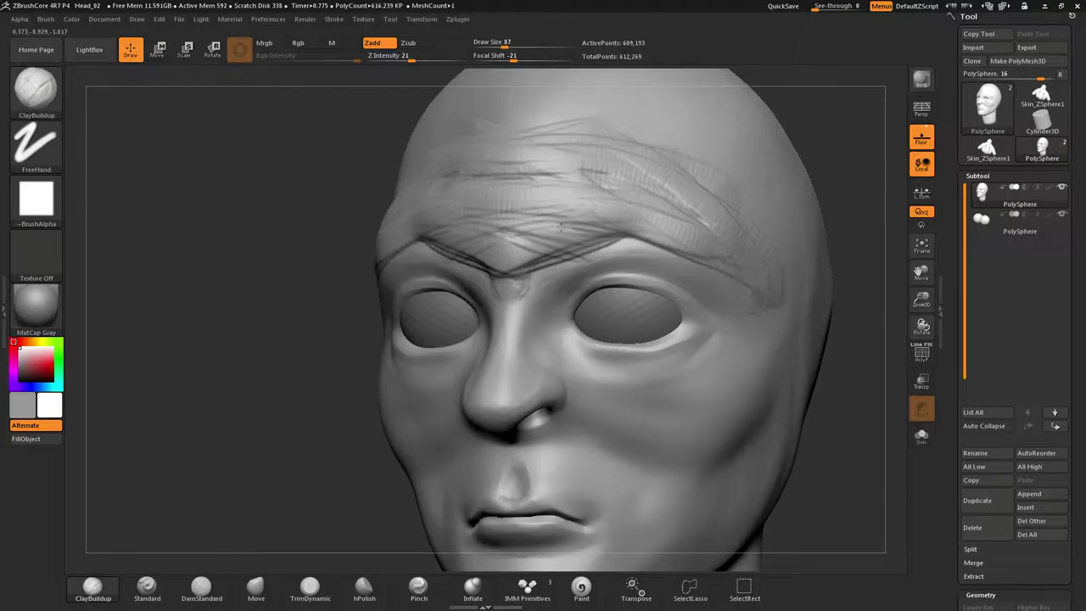
drag(583, 246, 668, 243)
drag(552, 259, 655, 253)
mouse_move(577, 245)
mouse_down()
mouse_move(679, 265)
mouse_move(667, 246)
mouse_move(701, 283)
mouse_move(638, 251)
mouse_move(479, 268)
mouse_up()
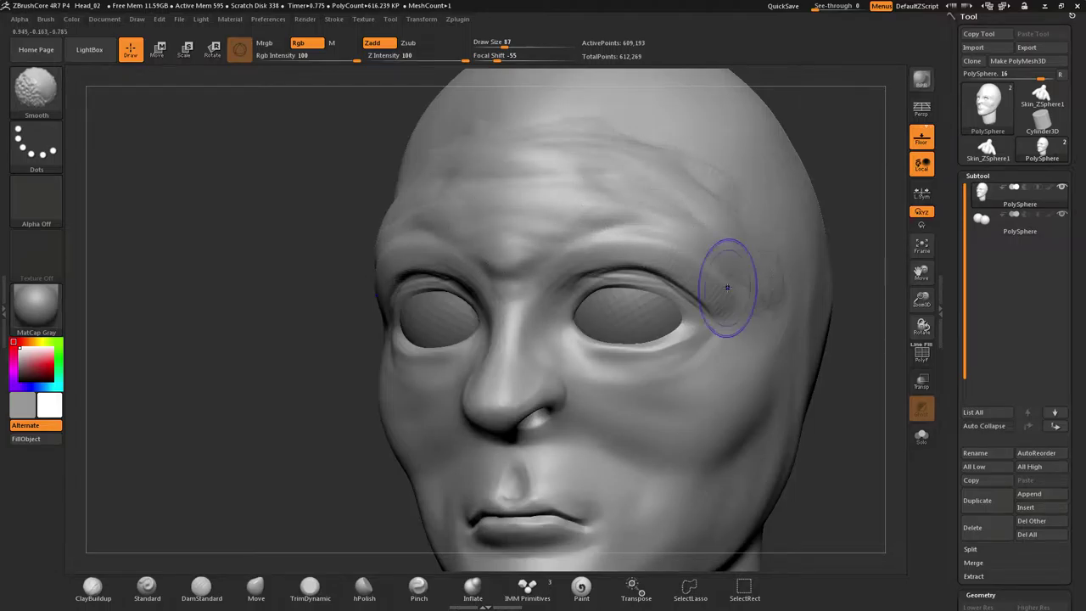
Remesh the head with DynaMesh and smooth the clay strokes on the forehead
key(ctrl)
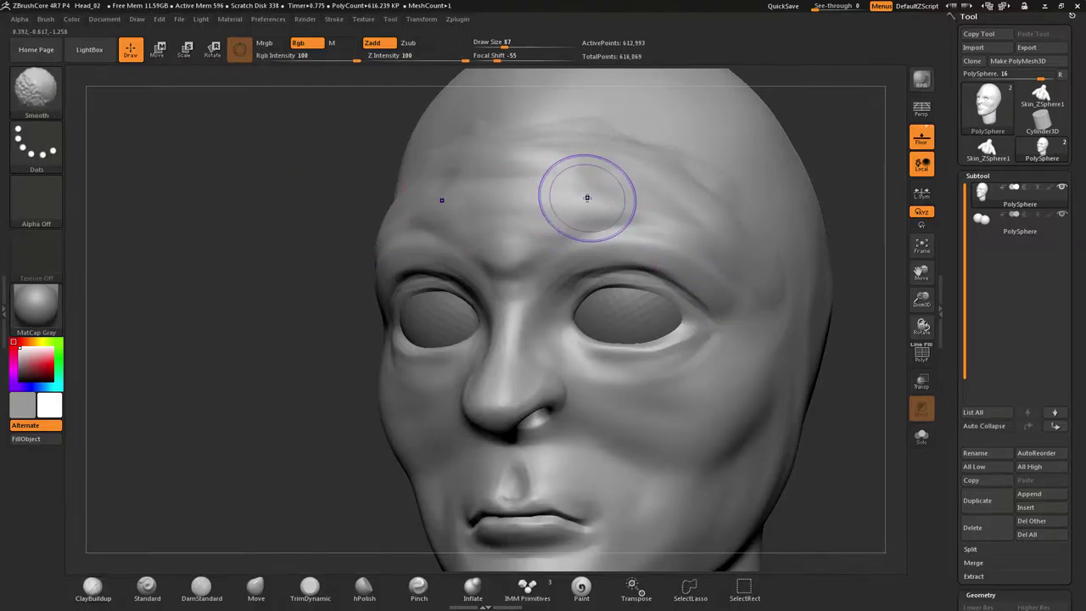
shift+drag(586, 198, 523, 237)
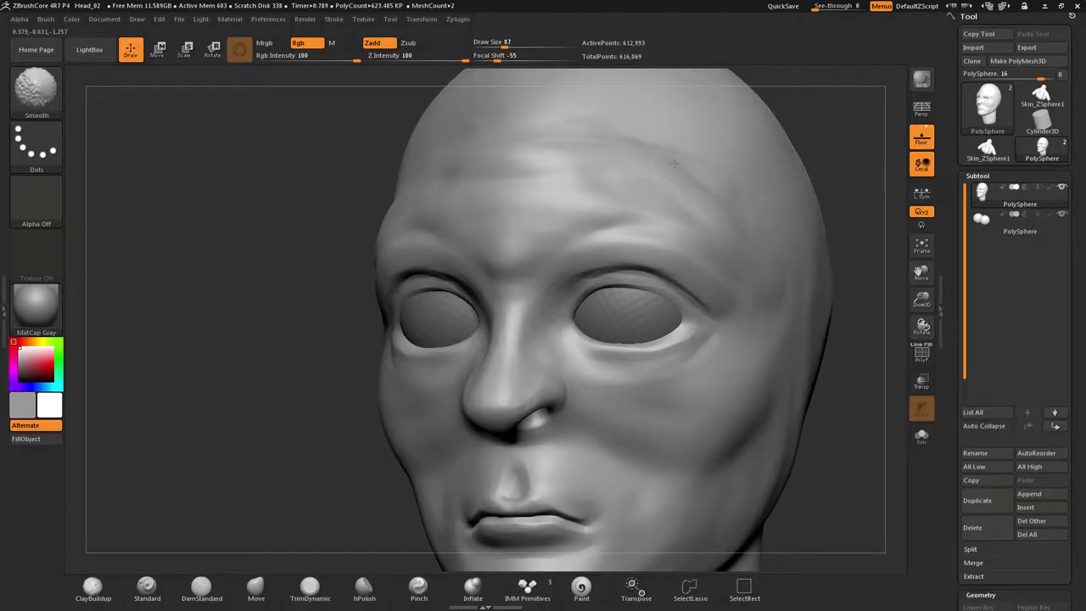
Smooth the clay strokes on the side of the forehead above the outer brow
shift+drag(726, 211, 679, 209)
mouse_move(661, 209)
right_down()
mouse_move(596, 188)
mouse_move(621, 190)
right_up()
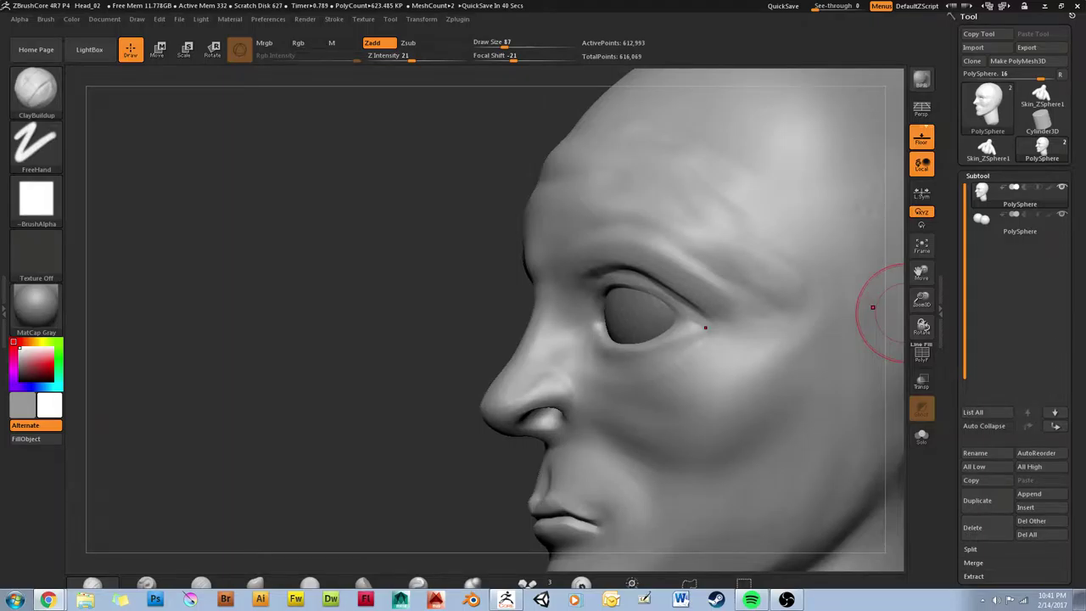
right_click(457, 146)
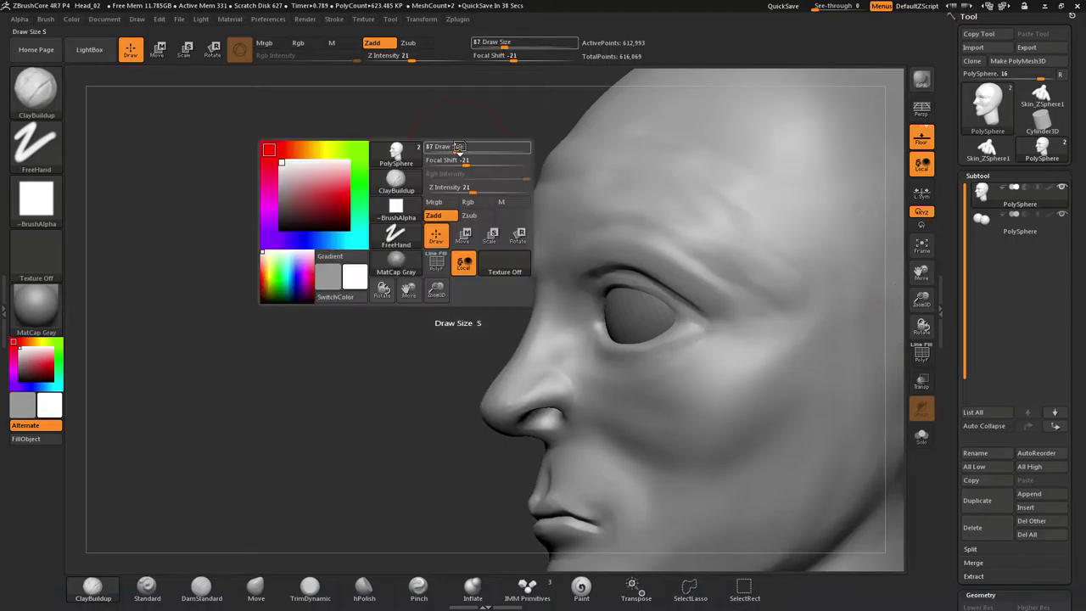
right_drag(539, 185, 563, 196)
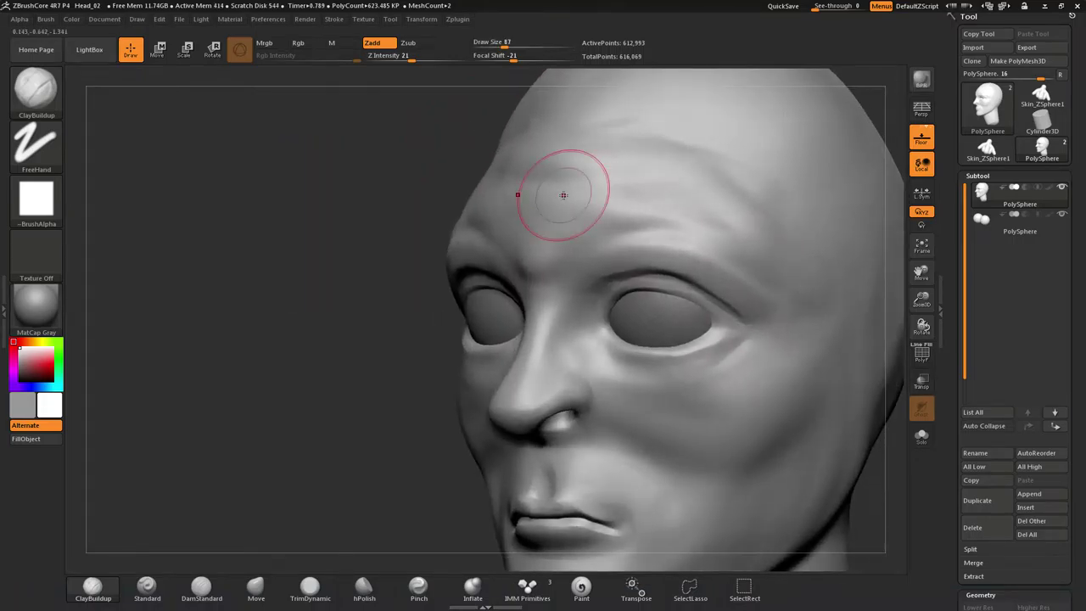
Flatten the forehead and the area above the brows with TrimDynamic, and smooth the temple
key(b)
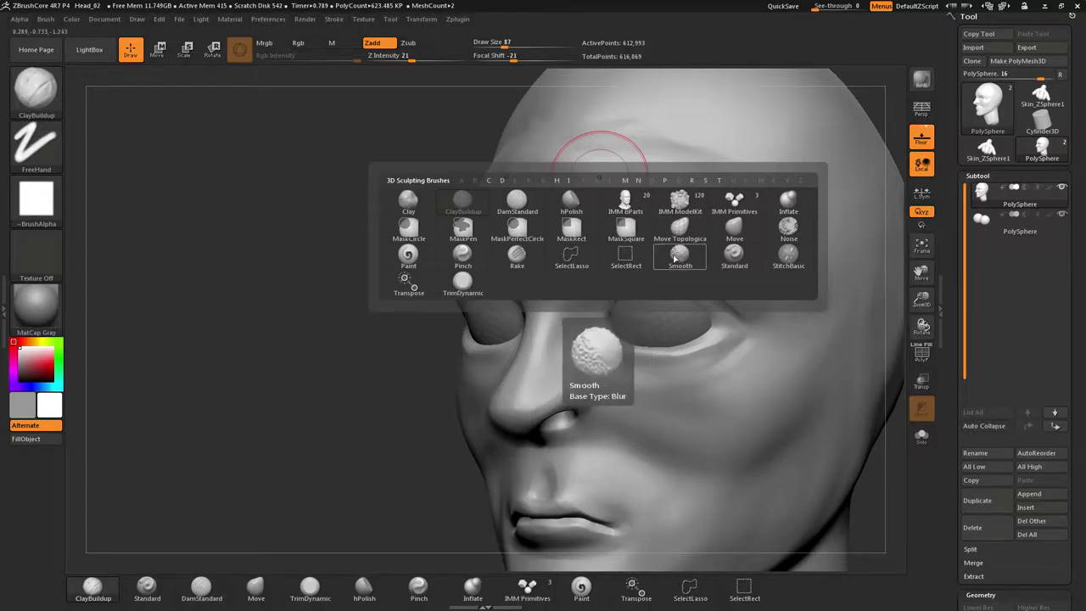
click(465, 284)
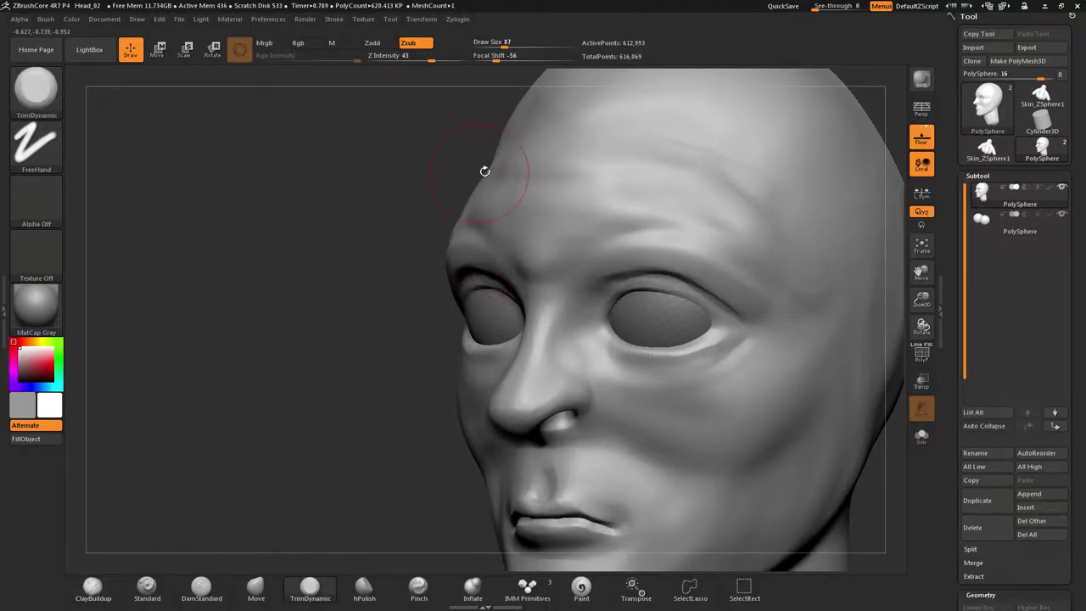
mouse_move(466, 222)
mouse_down()
mouse_move(584, 236)
mouse_move(537, 266)
mouse_up()
mouse_move(688, 221)
mouse_down()
mouse_move(575, 224)
mouse_move(628, 152)
mouse_up()
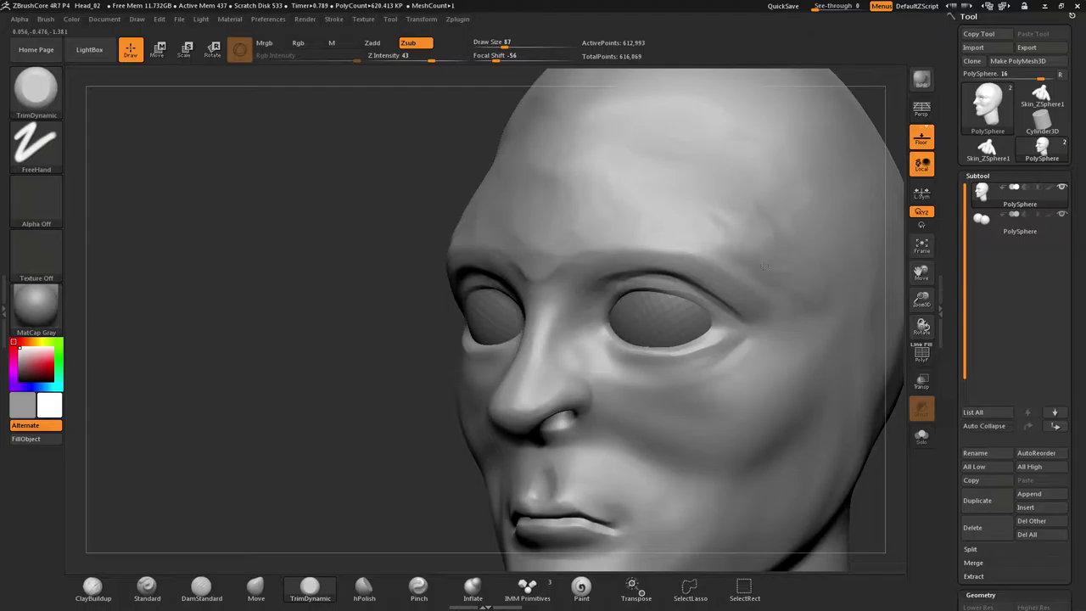
drag(764, 266, 684, 256)
shift+drag(777, 246, 801, 248)
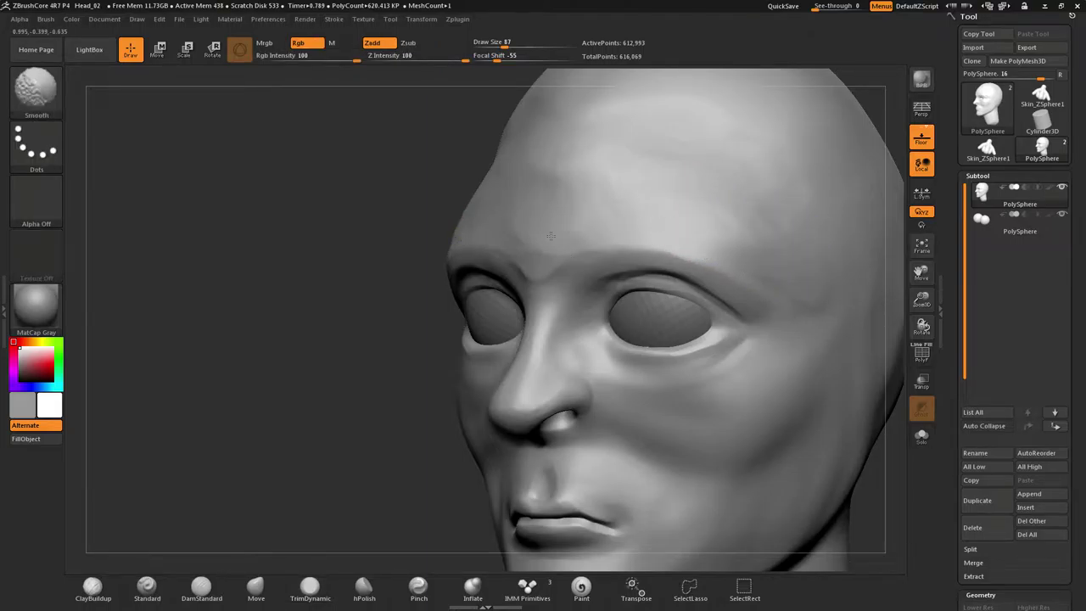
Trim the other side of the forehead from brow to temple with TrimDynamic and smooth the upper forehead
mouse_move(422, 169)
mouse_down()
mouse_move(631, 159)
mouse_move(534, 177)
mouse_up()
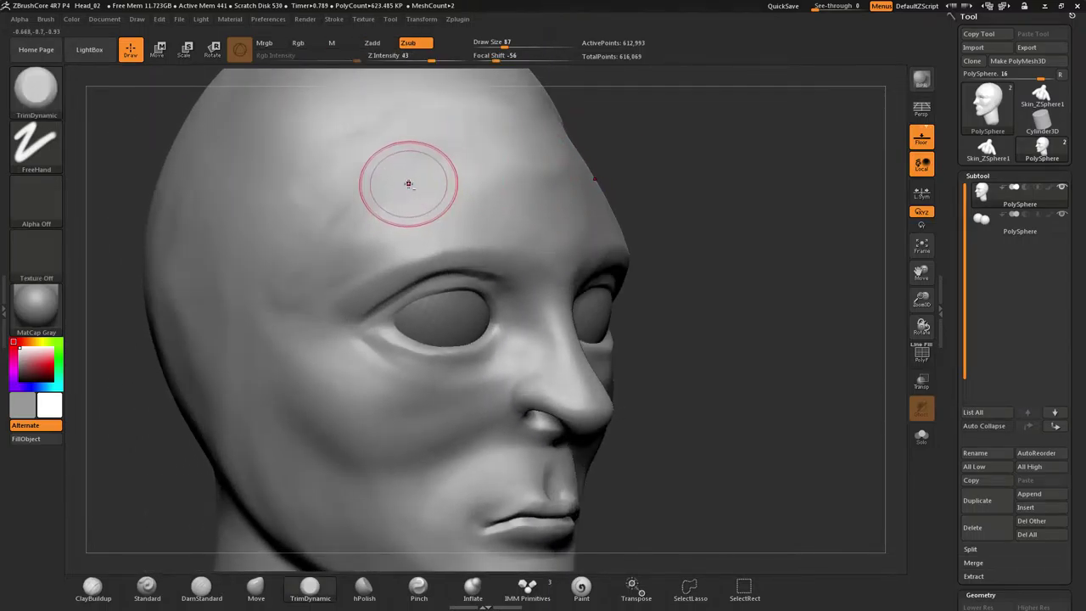
drag(424, 172, 283, 234)
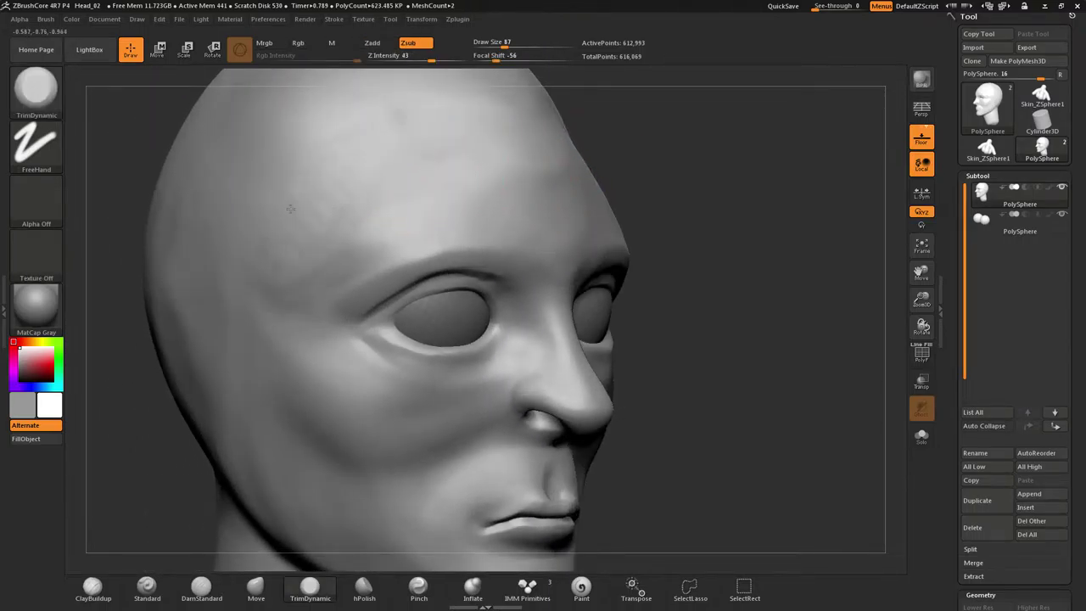
drag(388, 142, 493, 127)
drag(493, 127, 277, 232)
shift+drag(460, 131, 391, 154)
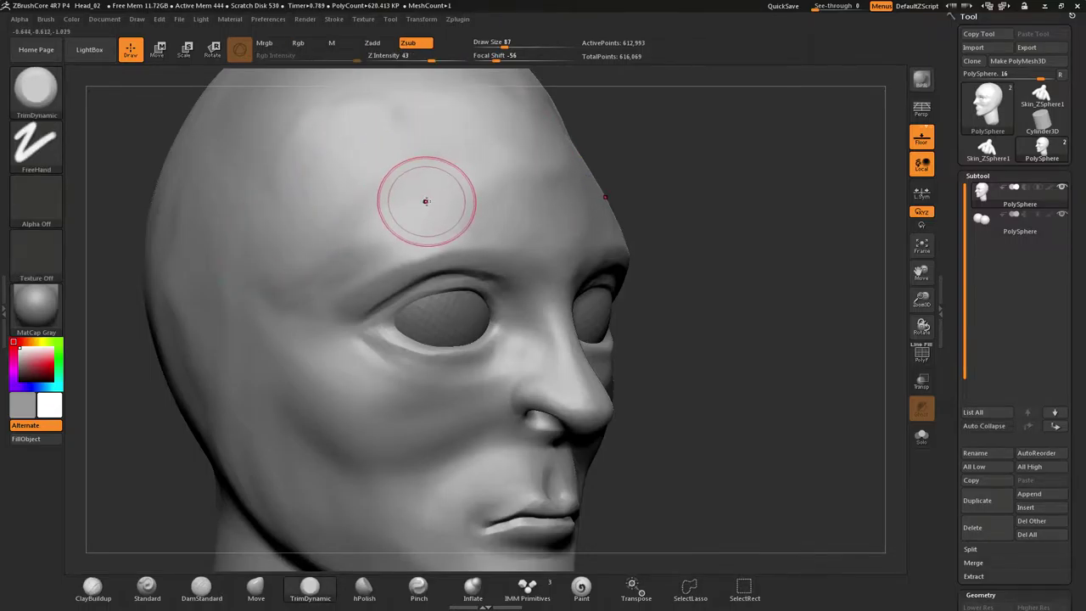
Build up the brow and forehead with ClayBuildup at draw size 177, and smooth the strokes
key(b)
key(c)
click(305, 230)
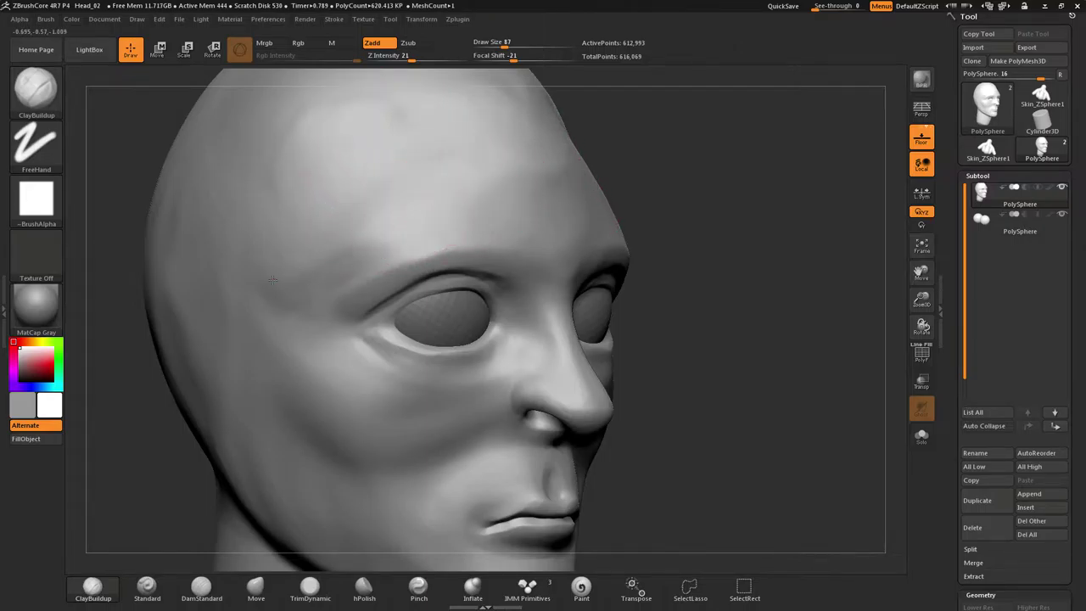
key(s)
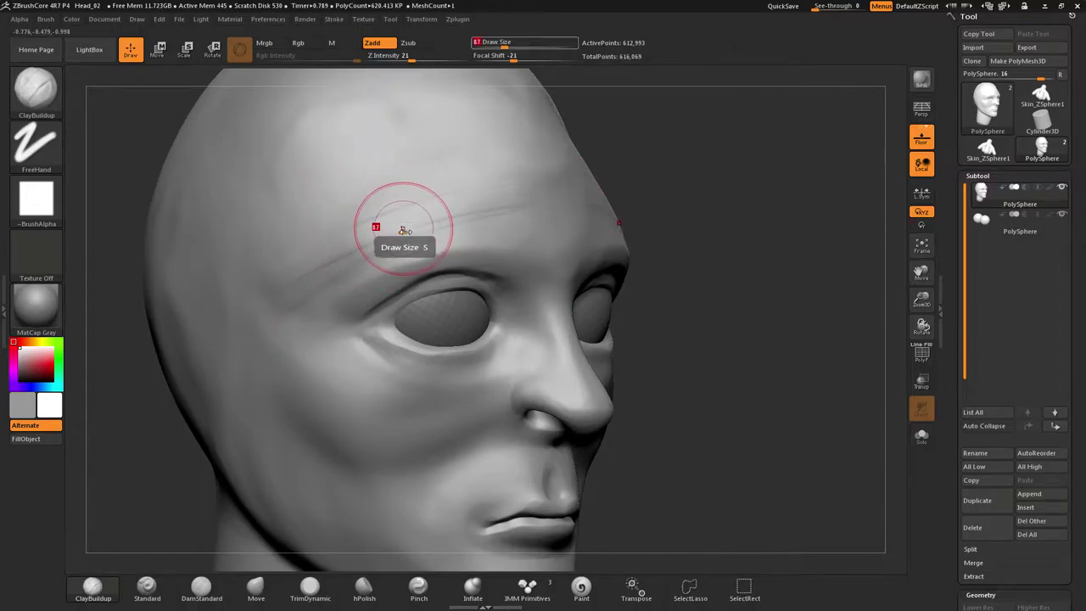
mouse_move(405, 230)
mouse_down()
mouse_move(426, 215)
mouse_move(419, 202)
mouse_up()
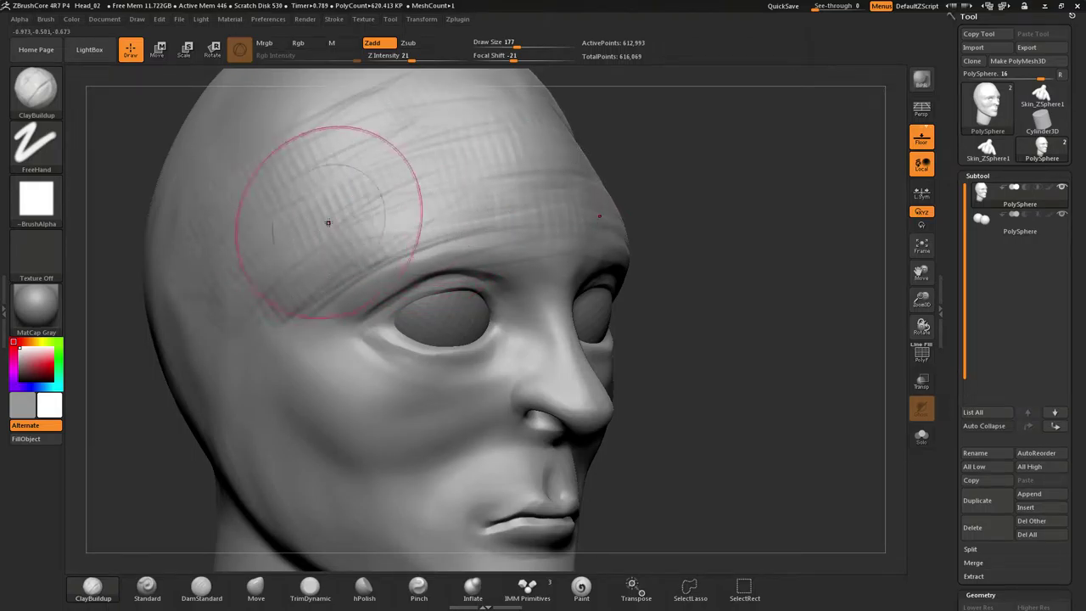
drag(363, 138, 297, 179)
shift+drag(517, 188, 476, 189)
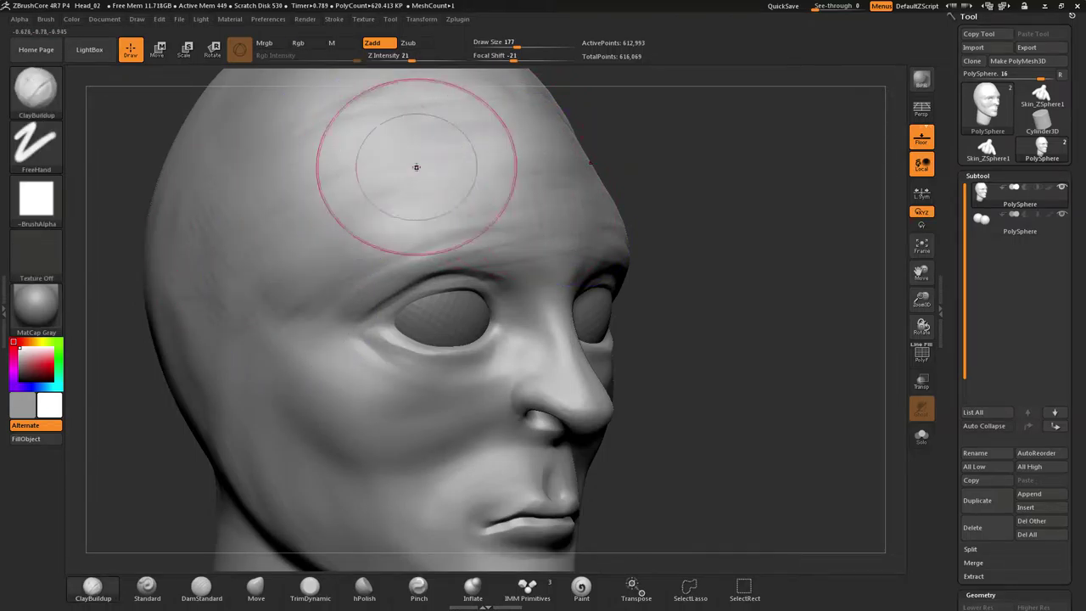
Add ClayBuildup strokes across the upper forehead and back over the side of the skull
mouse_move(415, 197)
alt+right_down()
mouse_move(407, 220)
mouse_move(449, 310)
mouse_move(508, 211)
alt+right_up()
drag(452, 201, 467, 204)
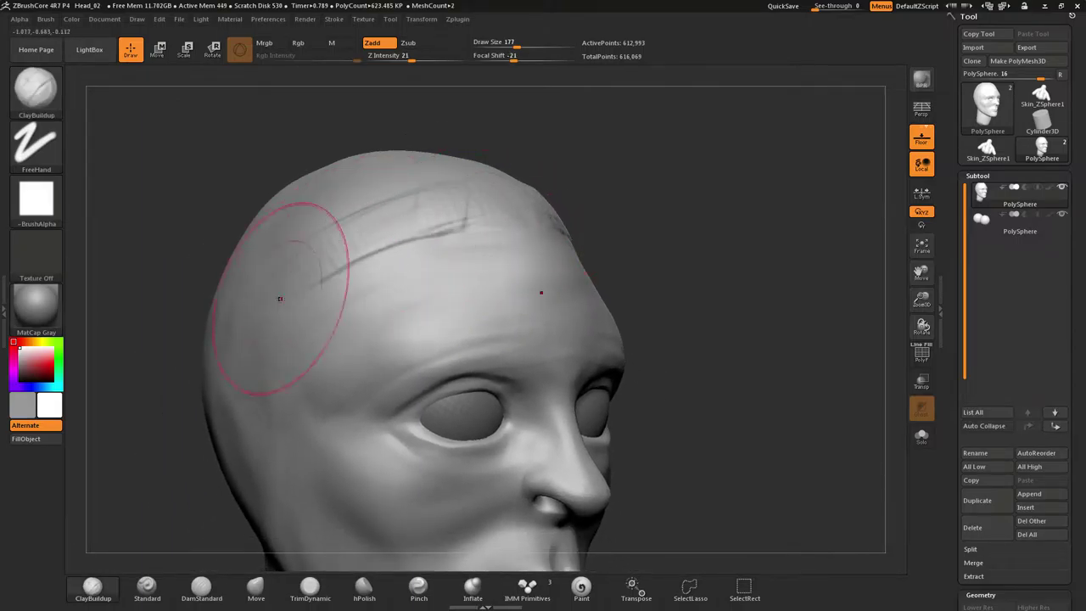
drag(279, 298, 492, 246)
mouse_move(492, 246)
right_down()
mouse_move(534, 237)
mouse_move(441, 213)
mouse_move(477, 196)
right_up()
mouse_move(401, 176)
mouse_down()
mouse_move(366, 216)
mouse_move(281, 235)
mouse_up()
drag(411, 193, 252, 262)
Smooth the strokes on the upper forehead and skull, and remesh the head with DynaMesh
key(shift)
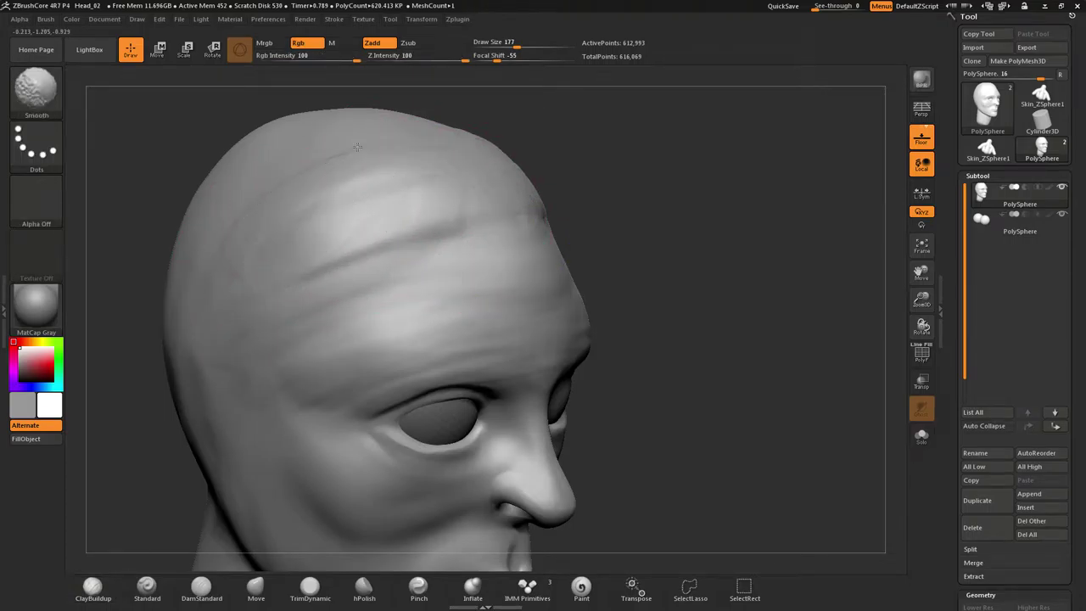
mouse_move(654, 345)
mouse_down()
mouse_move(642, 341)
mouse_move(672, 254)
mouse_move(456, 247)
mouse_up()
ctrl+drag(193, 222, 286, 301)
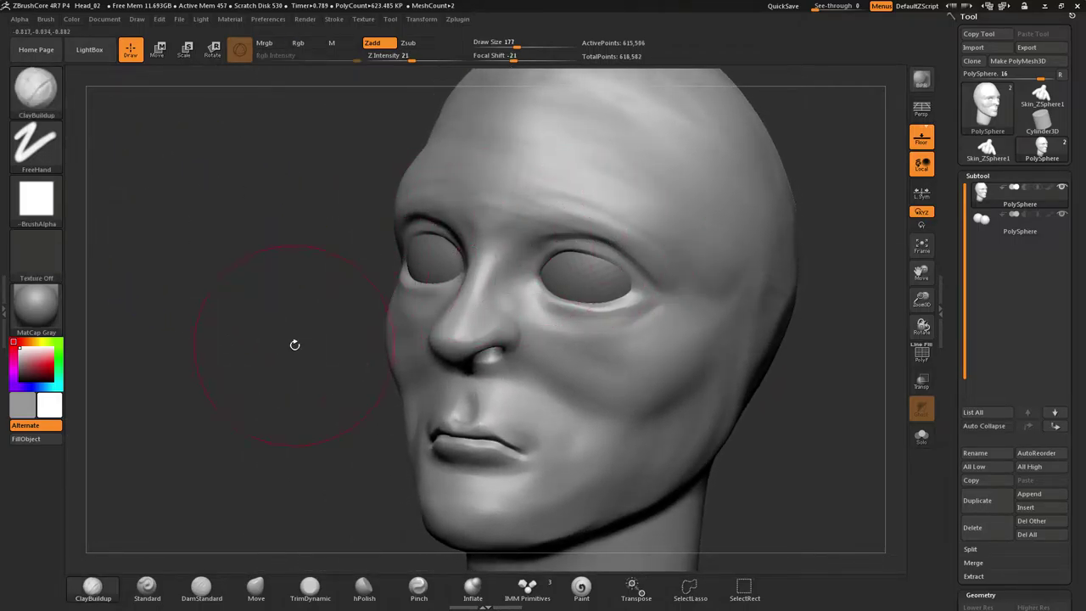
Examine the cheeks, eyes and overall head shape from the side, front and three-quarter views
mouse_move(315, 356)
mouse_down()
mouse_move(276, 348)
mouse_move(307, 338)
mouse_up()
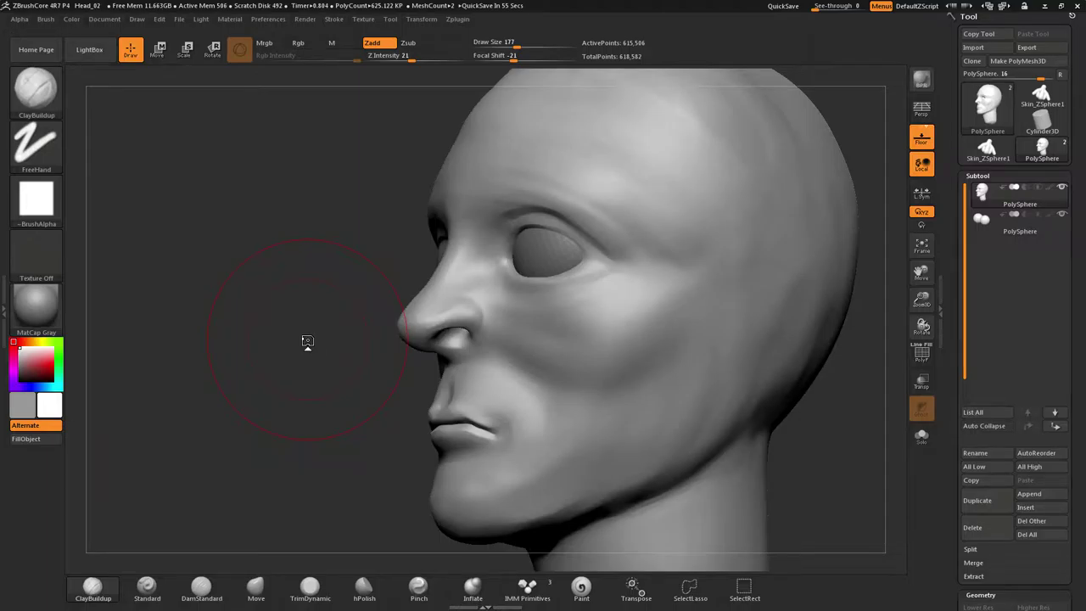
mouse_move(305, 281)
mouse_down()
mouse_move(326, 329)
mouse_move(389, 330)
mouse_move(355, 336)
mouse_move(393, 346)
mouse_move(482, 319)
mouse_move(436, 323)
mouse_move(461, 330)
mouse_move(443, 337)
mouse_up()
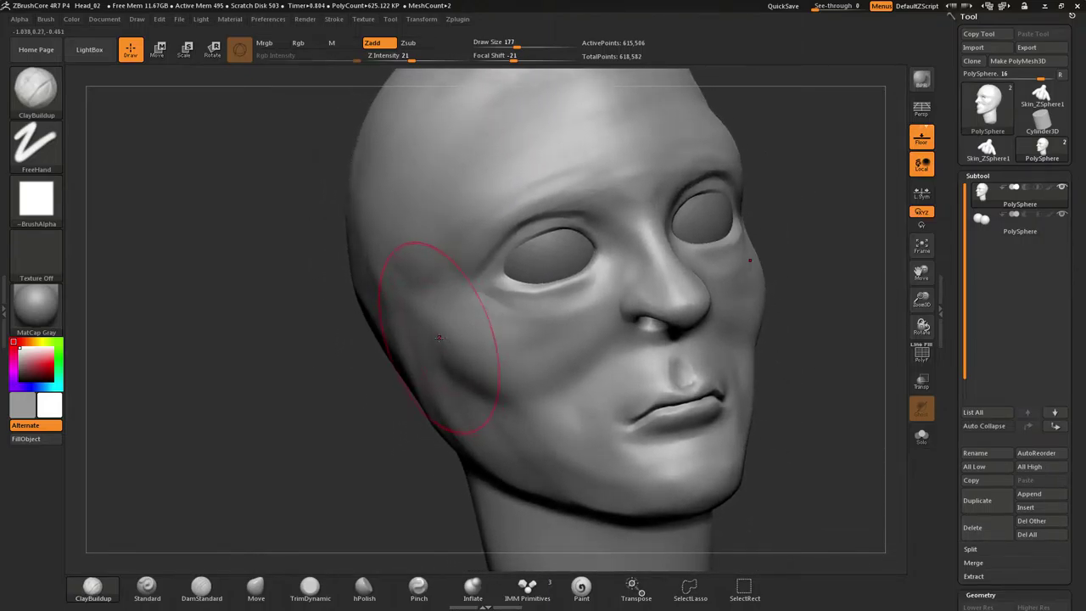
mouse_move(325, 334)
shift+mouse_down()
mouse_move(325, 356)
mouse_move(354, 344)
mouse_move(262, 314)
shift+mouse_up()
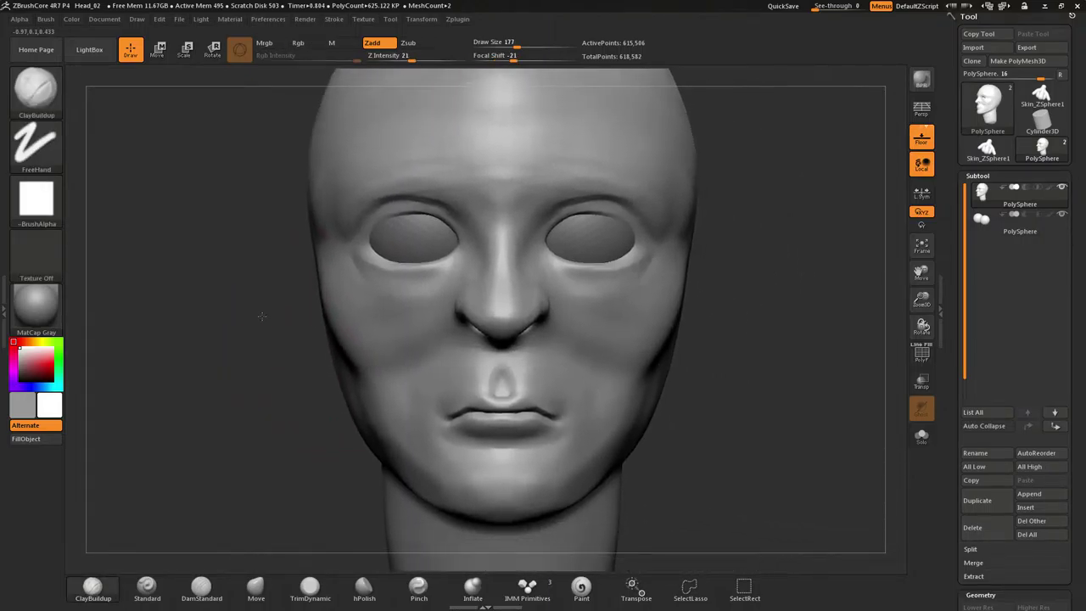
mouse_move(341, 333)
ctrl+right_down()
mouse_move(336, 322)
mouse_move(300, 364)
mouse_move(308, 392)
ctrl+right_up()
drag(308, 392, 339, 397)
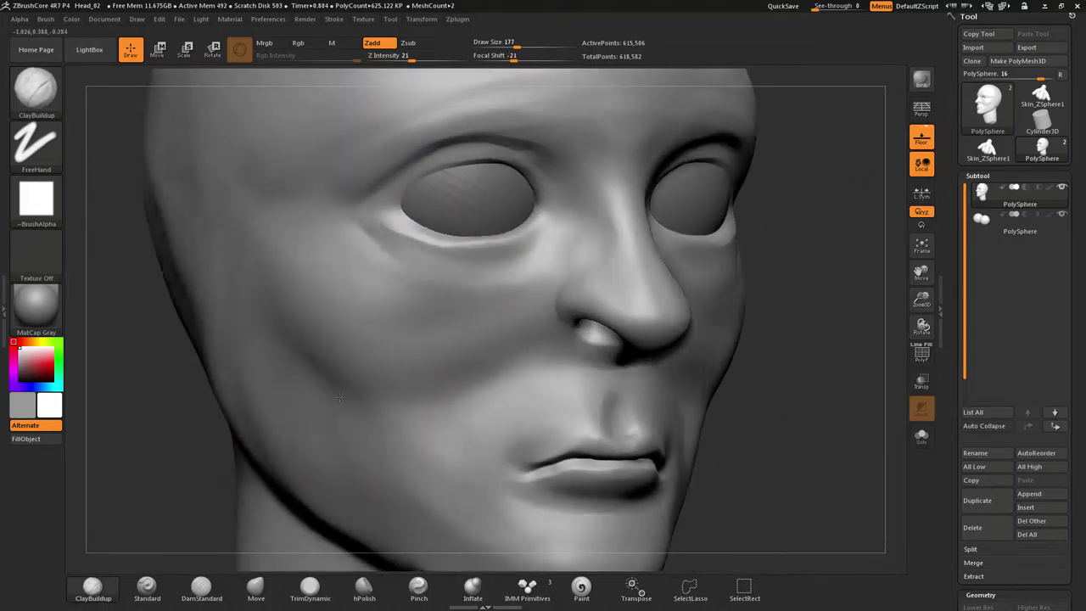
mouse_move(339, 397)
right_down()
mouse_move(365, 382)
mouse_move(342, 363)
mouse_move(347, 322)
mouse_move(348, 358)
mouse_move(370, 359)
mouse_move(387, 343)
mouse_move(351, 339)
mouse_move(366, 337)
mouse_move(394, 273)
mouse_move(397, 315)
mouse_move(422, 253)
mouse_move(461, 225)
mouse_move(462, 288)
mouse_move(480, 197)
right_up()
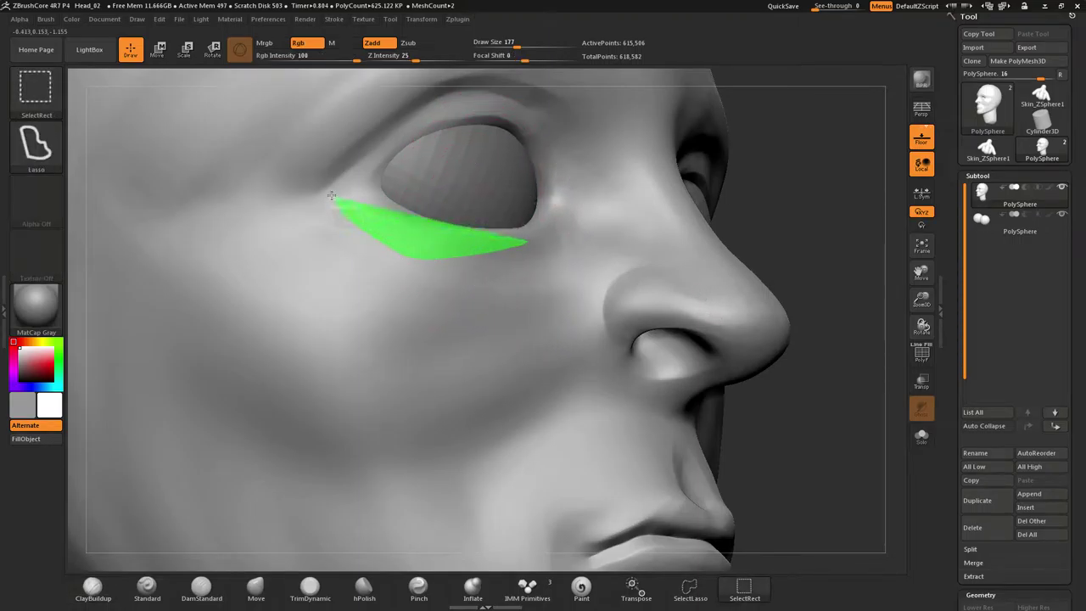
Try to isolate the area around the eye with a lasso selection, and show the whole head again
mouse_move(331, 195)
ctrl+shift+mouse_down()
mouse_move(337, 143)
mouse_move(408, 108)
mouse_move(475, 87)
mouse_move(530, 102)
ctrl+shift+mouse_up()
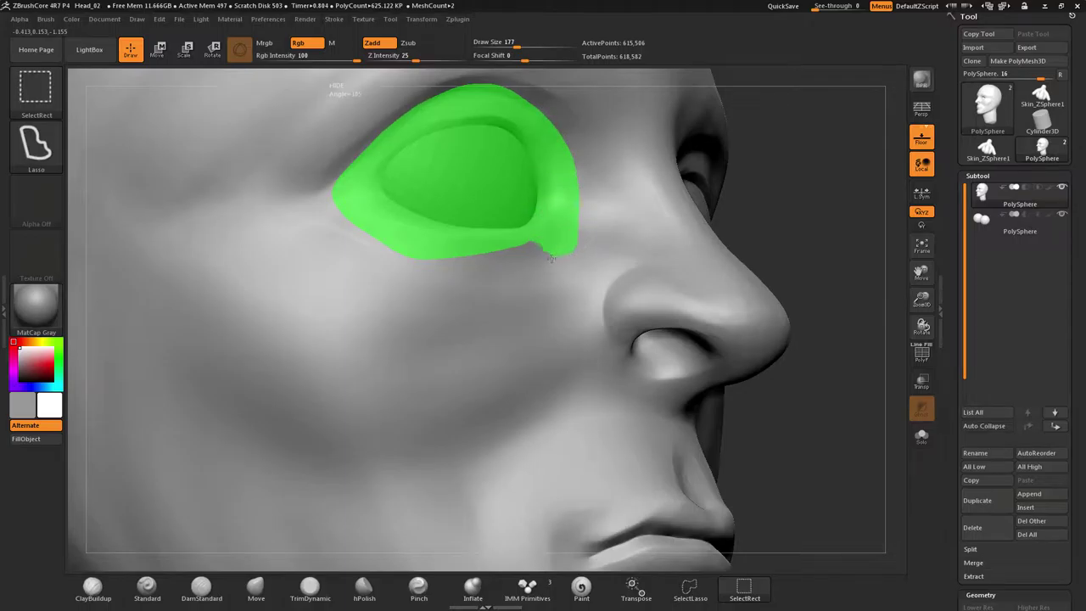
ctrl+shift+drag(433, 260, 431, 259)
mouse_move(496, 234)
right_down()
mouse_move(436, 279)
mouse_move(484, 273)
mouse_move(466, 252)
right_up()
ctrl+shift+click(485, 272)
Mask the eyelids and the skin around the eye socket, and soften the mask's edge
mouse_move(550, 231)
ctrl+mouse_down()
mouse_move(441, 254)
mouse_move(378, 205)
mouse_move(431, 154)
mouse_move(476, 138)
mouse_move(525, 146)
mouse_move(551, 207)
mouse_move(537, 195)
ctrl+mouse_up()
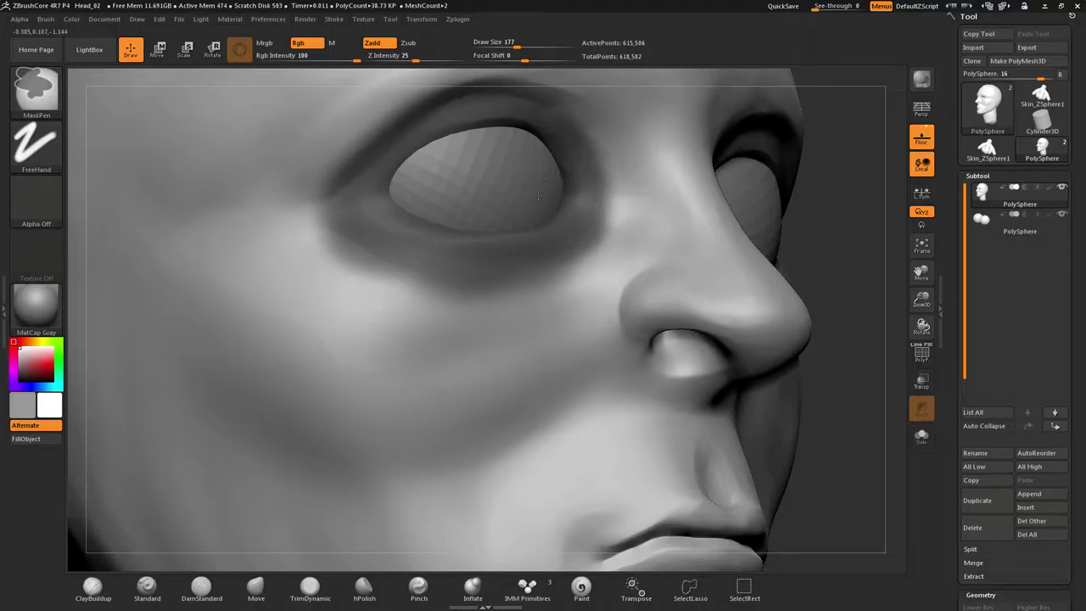
ctrl+click(436, 240)
ctrl+click(437, 238)
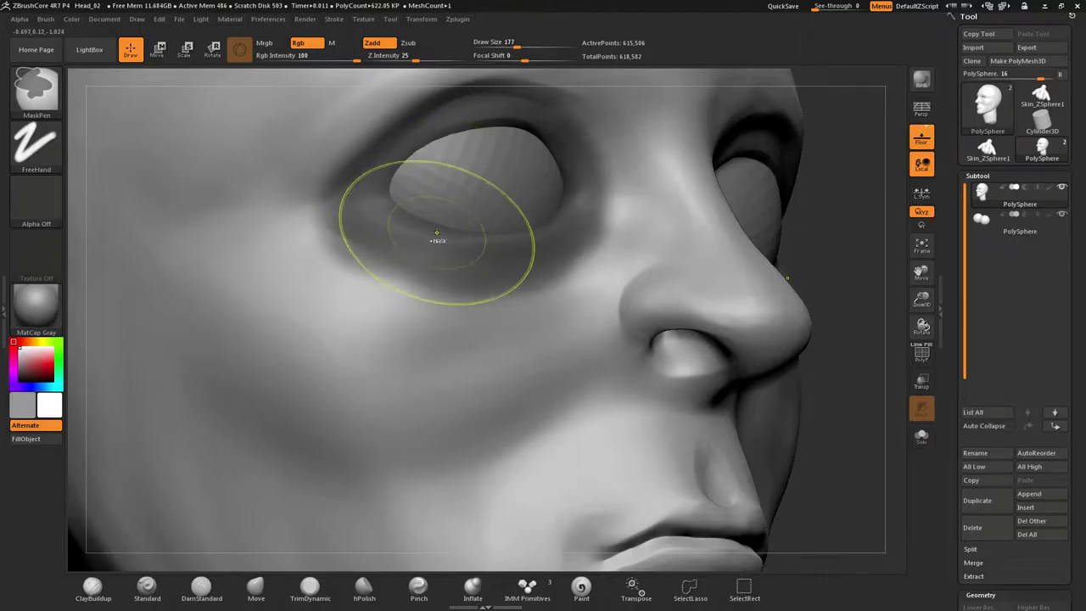
Expand the masking options, invert the mask around the eyes and invert it back
click(978, 174)
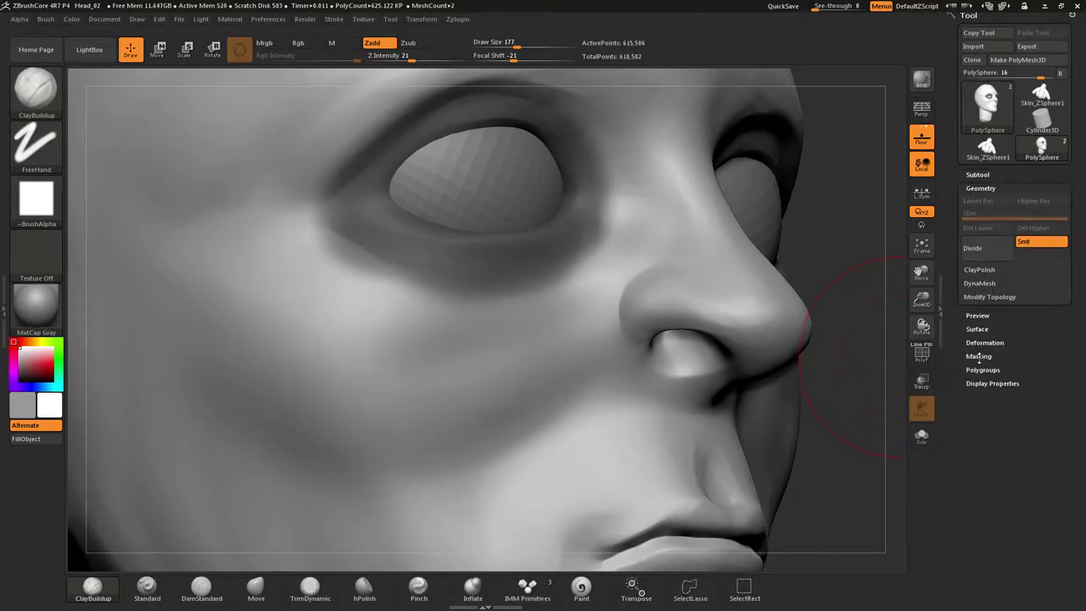
click(978, 355)
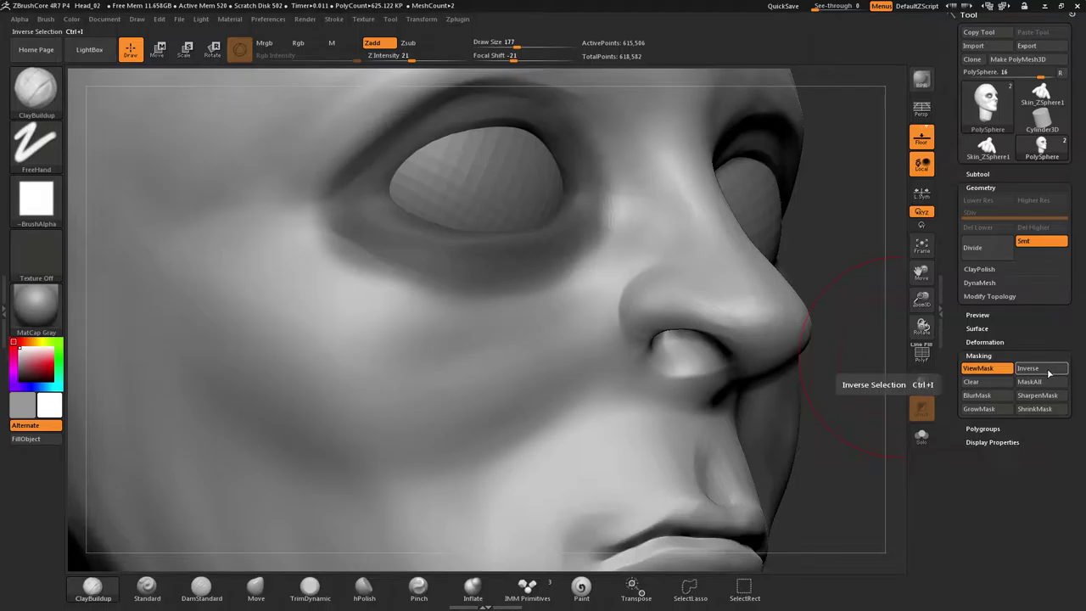
key(ctrl+i)
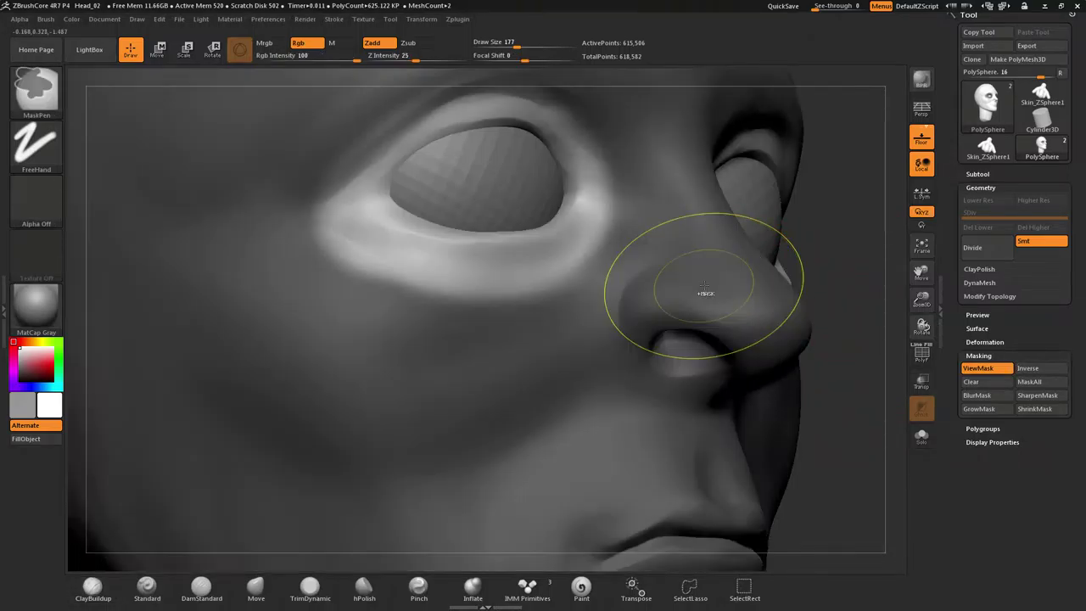
key(ctrl+i)
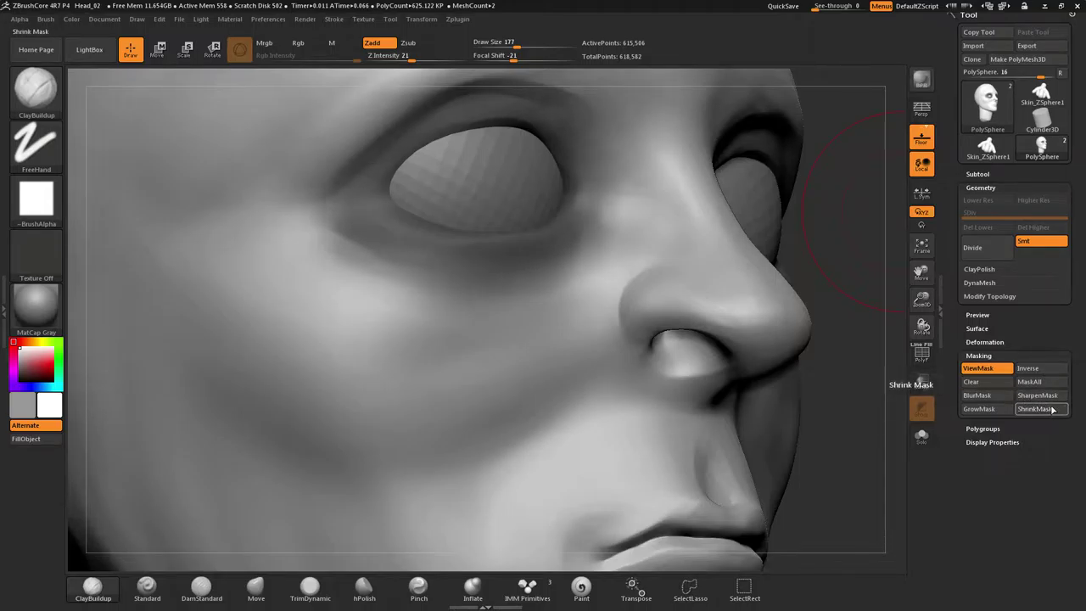
Reshape the cheek below the eye and beside the nose with the Move Topological brush at draw size 430
mouse_move(570, 322)
right_down()
mouse_move(780, 246)
mouse_move(776, 201)
mouse_move(776, 233)
right_up()
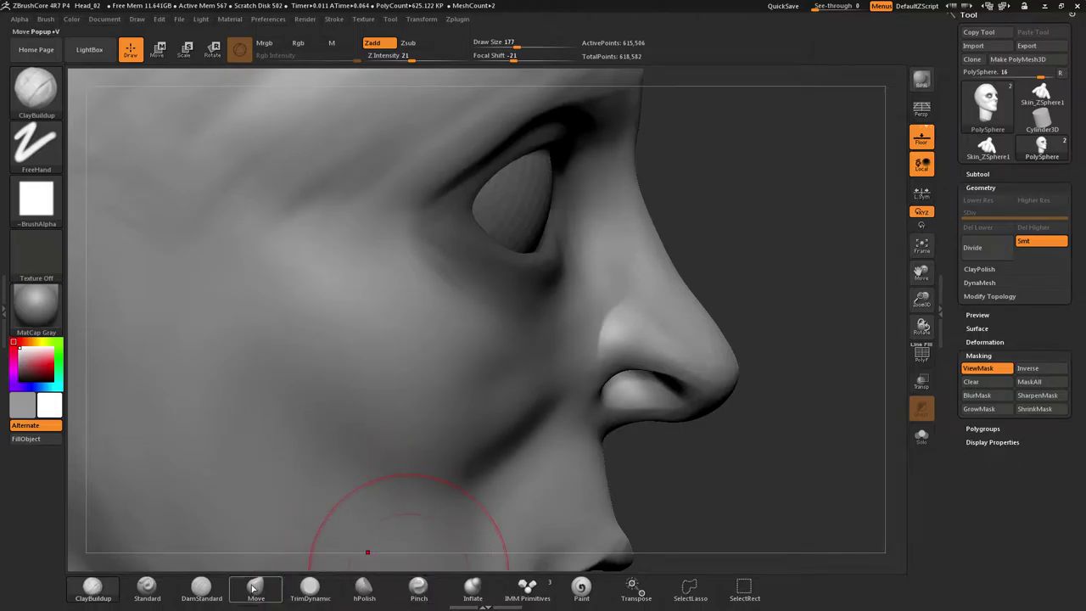
key(b)
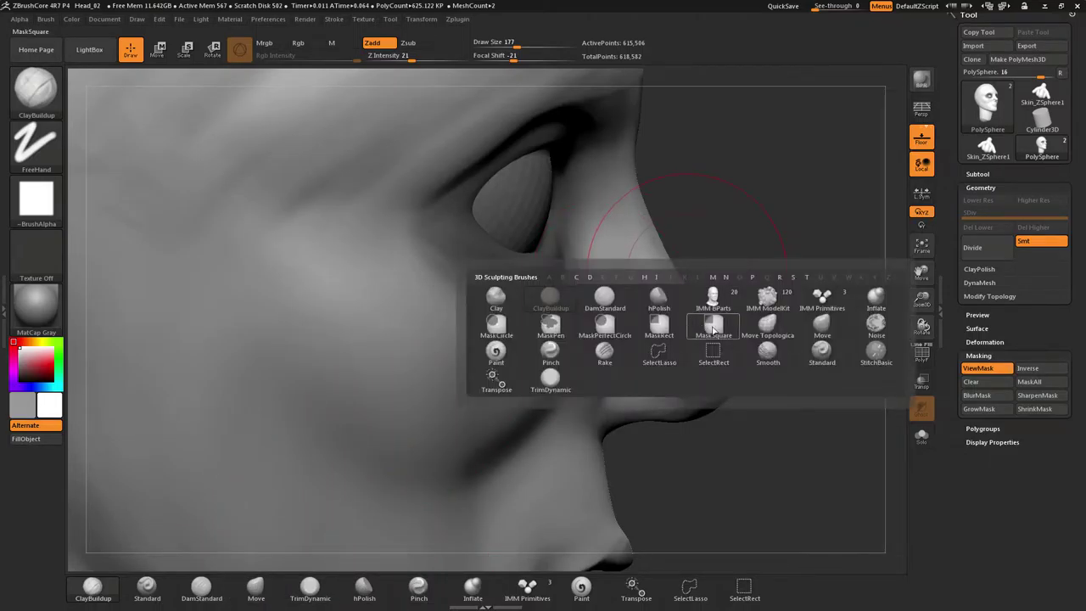
click(768, 327)
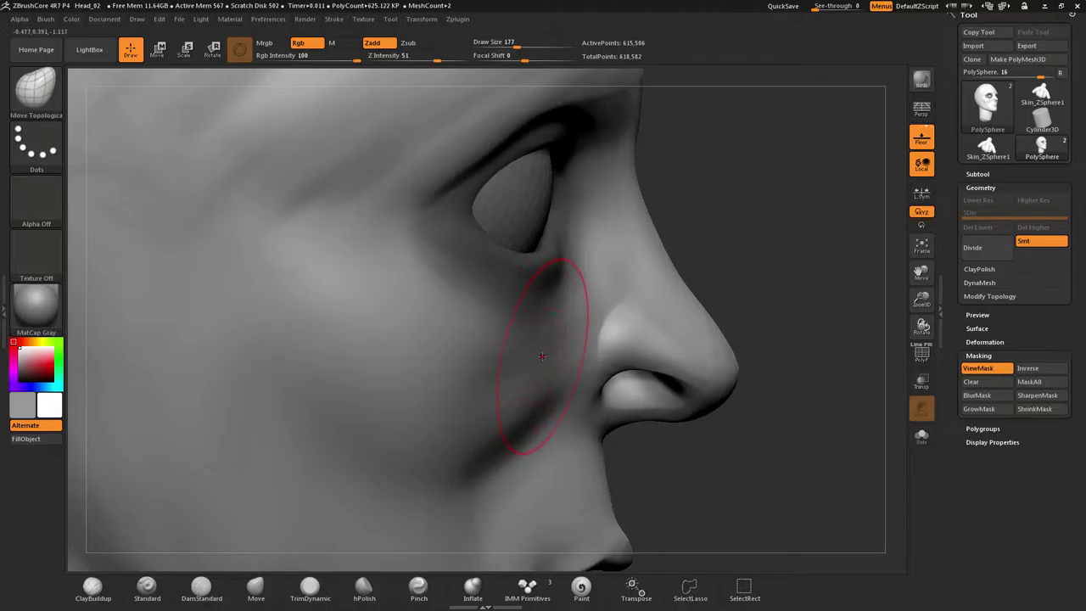
key(s)
mouse_move(553, 361)
mouse_down()
mouse_move(576, 361)
mouse_move(522, 375)
mouse_up()
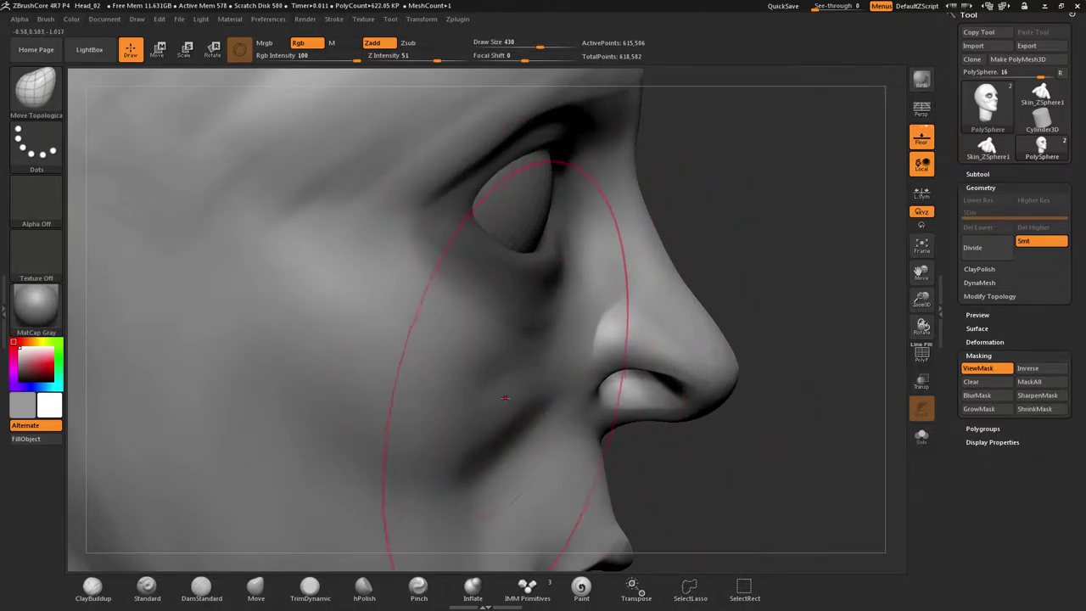
drag(484, 430, 472, 423)
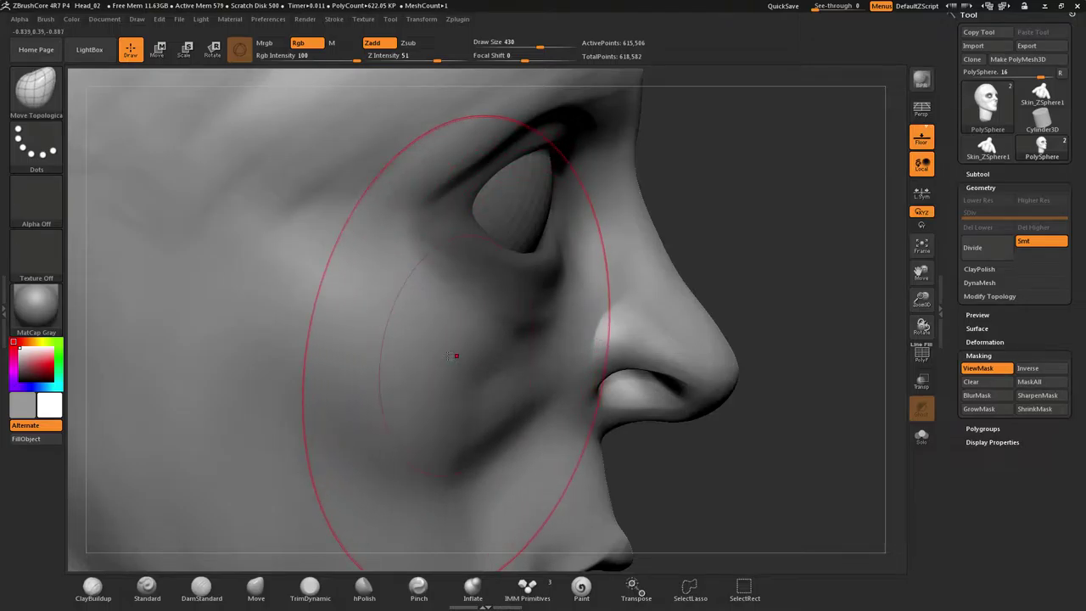
drag(450, 356, 442, 354)
Pull the outer cheek and cheekbone back toward the side of the head with Move Topological
mouse_move(458, 352)
right_down()
mouse_move(386, 339)
mouse_move(472, 257)
mouse_move(492, 285)
mouse_move(477, 293)
right_up()
mouse_move(422, 293)
mouse_down()
mouse_move(411, 302)
mouse_move(351, 288)
mouse_up()
mouse_move(348, 288)
right_down()
mouse_move(335, 325)
mouse_move(346, 295)
right_up()
drag(338, 217, 317, 210)
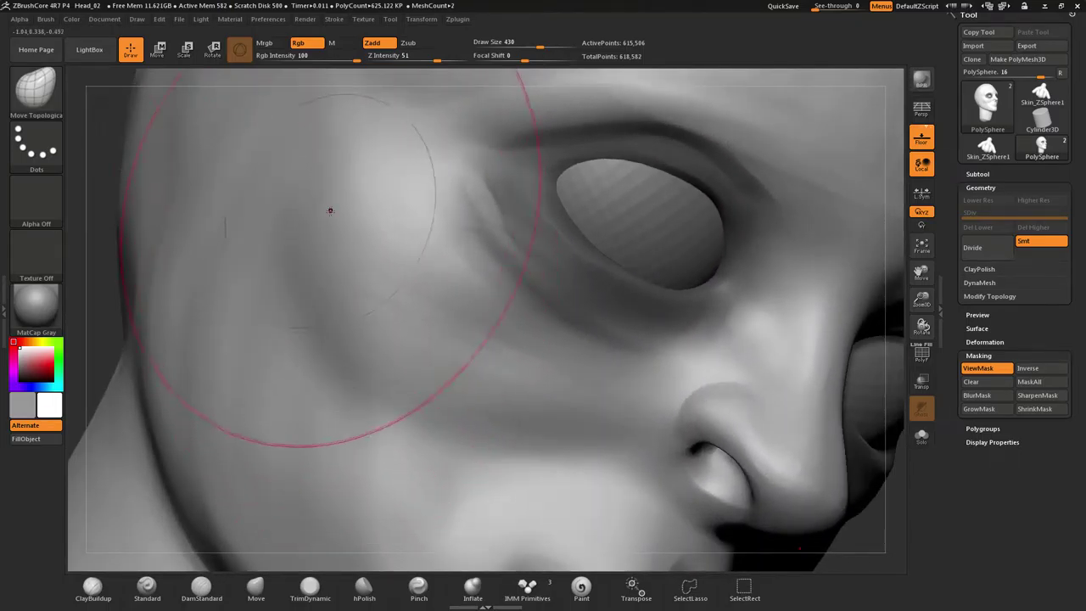
Nudge the inner cheek, the brow in profile and the forehead with the Move Topological brush at draw size 430
mouse_move(373, 262)
right_down()
mouse_move(472, 318)
mouse_move(392, 322)
mouse_move(417, 334)
mouse_move(439, 328)
mouse_move(365, 293)
mouse_move(372, 303)
mouse_move(421, 298)
right_up()
mouse_move(604, 310)
right_down()
mouse_move(607, 259)
mouse_move(620, 246)
mouse_move(642, 270)
mouse_move(642, 299)
mouse_move(656, 317)
right_up()
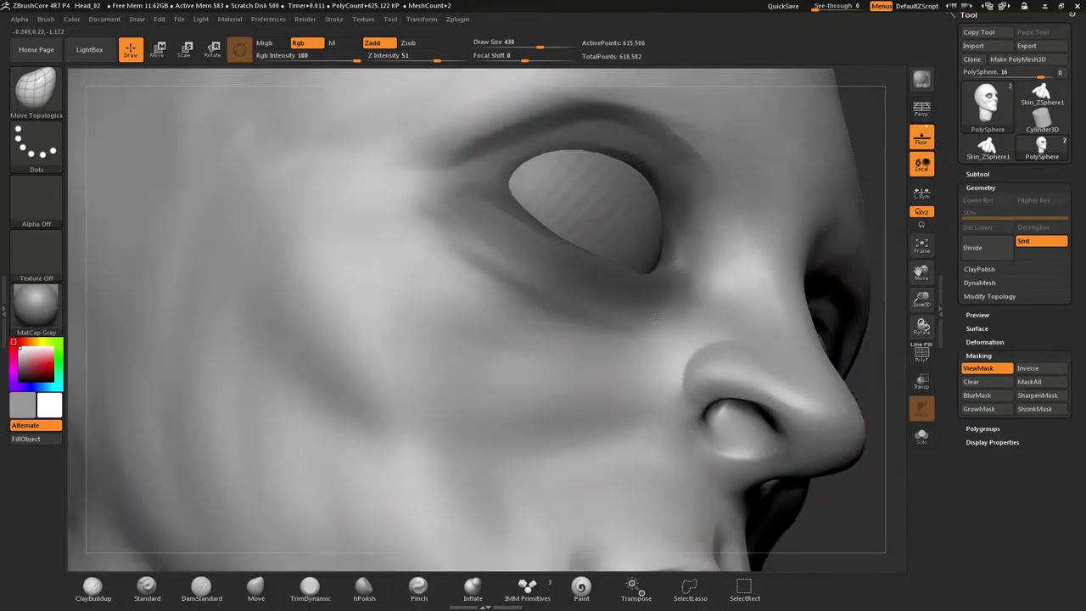
drag(652, 323, 654, 323)
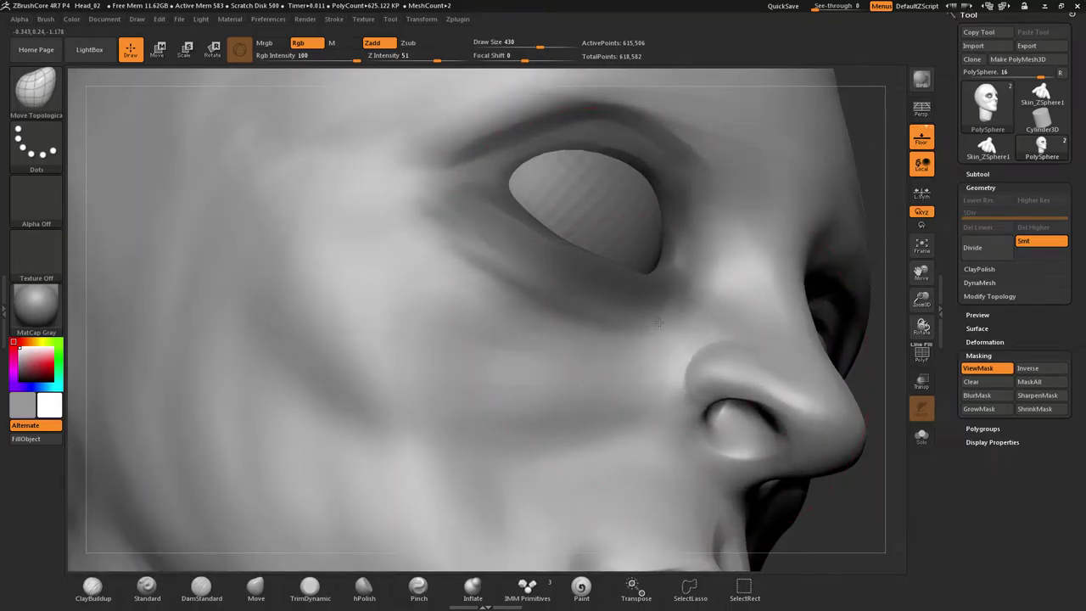
right_drag(654, 323, 691, 313)
drag(748, 143, 751, 140)
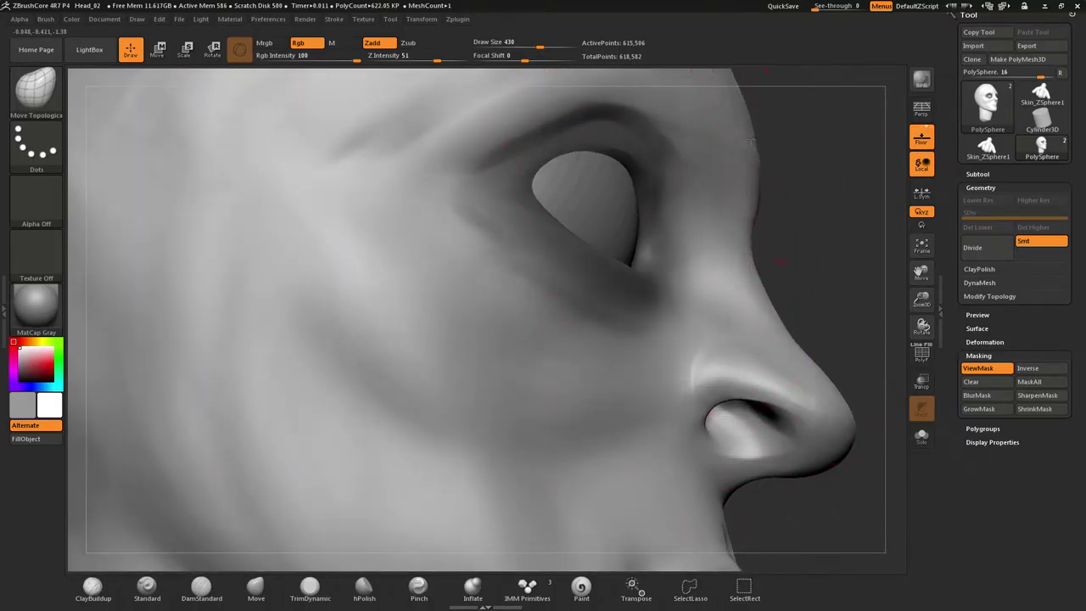
mouse_move(728, 252)
ctrl+right_down()
mouse_move(718, 210)
mouse_move(643, 451)
mouse_move(547, 449)
ctrl+right_up()
drag(435, 195, 425, 170)
drag(289, 192, 287, 189)
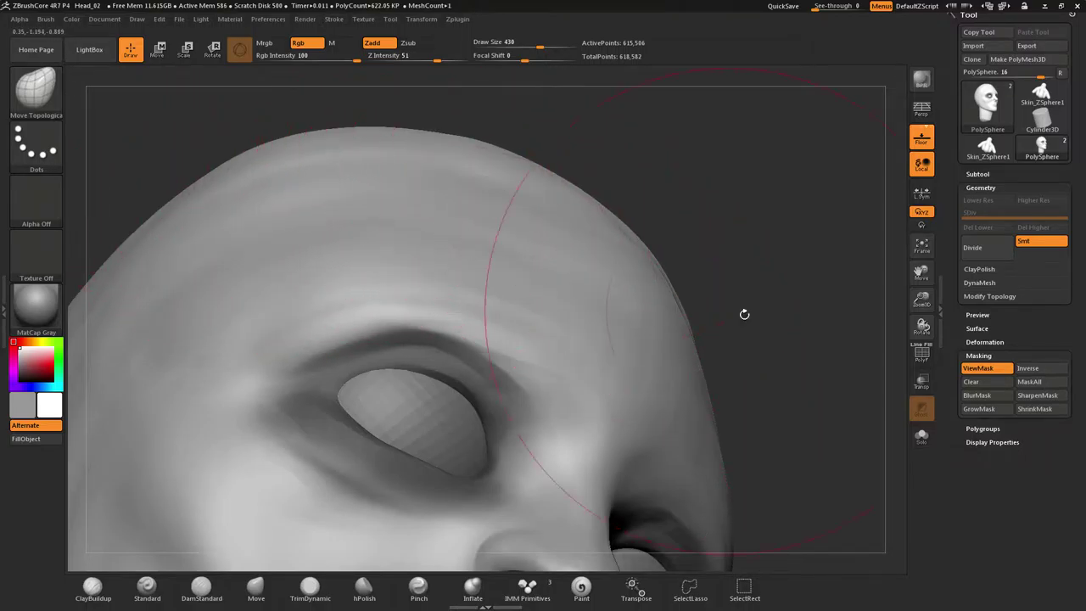
Group the masked polygons and clear the mask around the eyes, and briefly expand the display properties
click(983, 428)
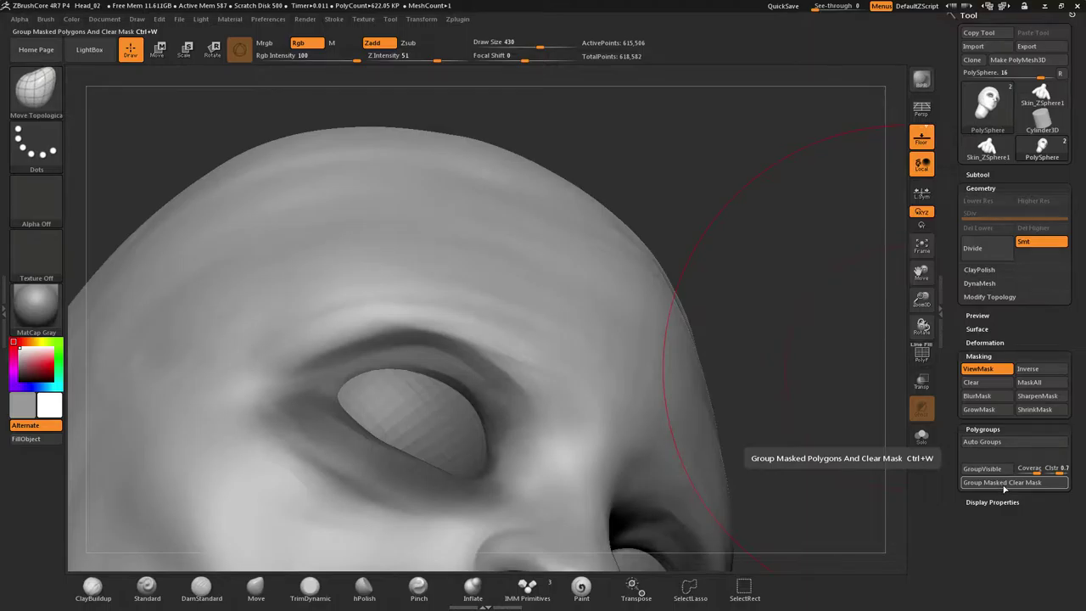
click(1002, 485)
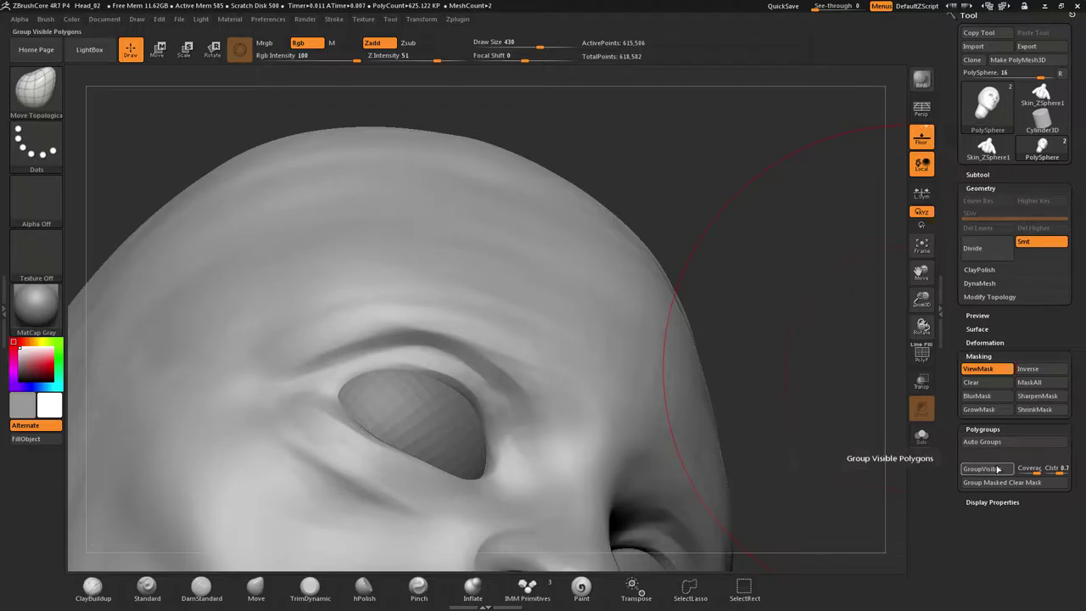
click(993, 502)
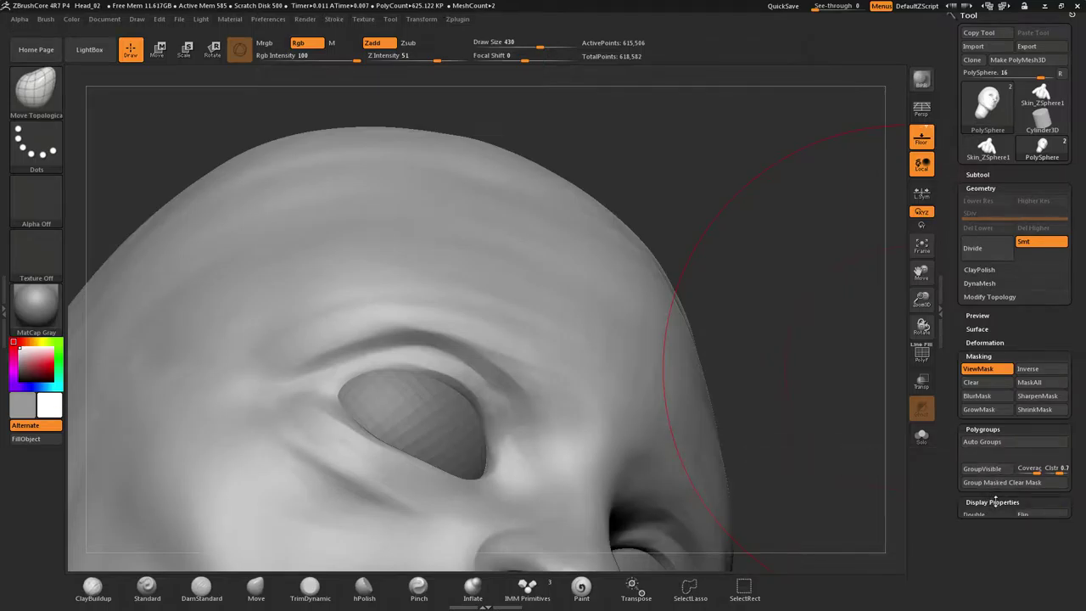
click(995, 429)
click(996, 429)
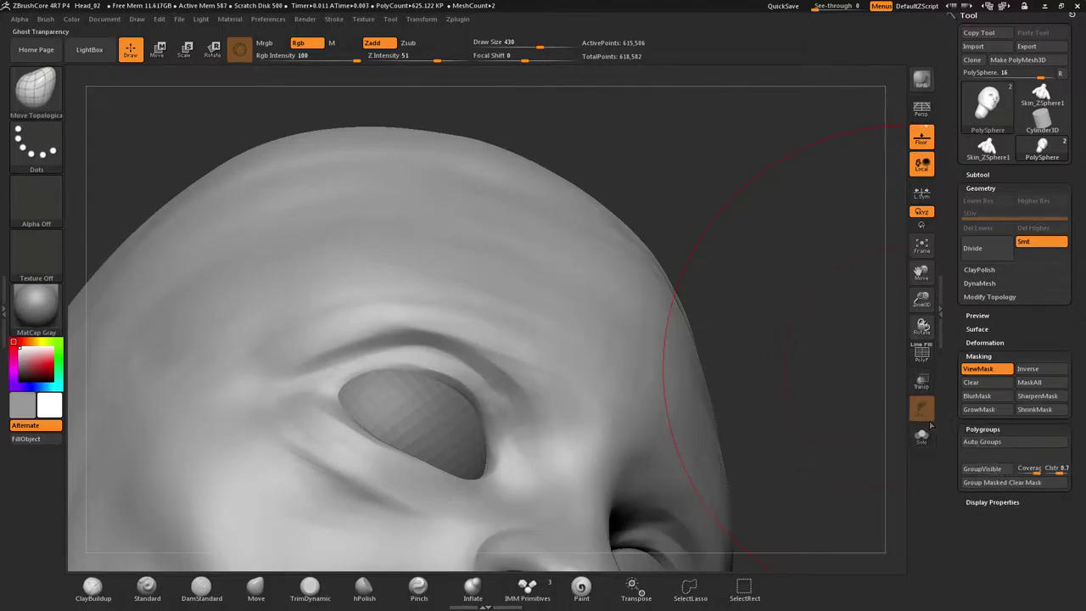
Show the polyframe on the head and examine its wireframe and polygroup colour from the front and in profile
click(923, 358)
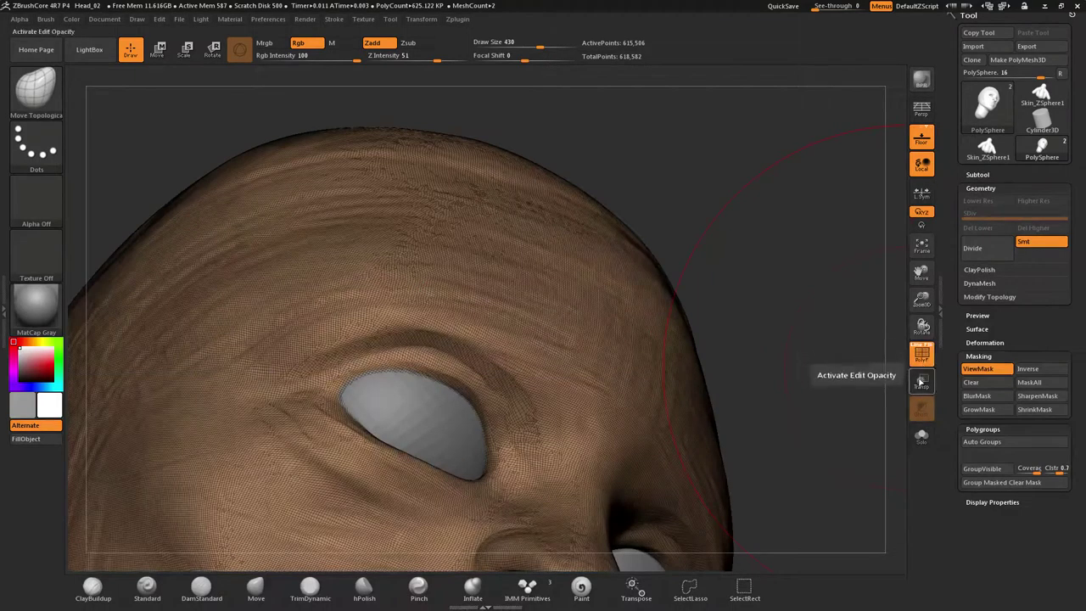
mouse_move(816, 364)
right_down()
mouse_move(804, 414)
mouse_move(806, 224)
mouse_move(736, 262)
right_up()
shift+right_drag(709, 336, 797, 303)
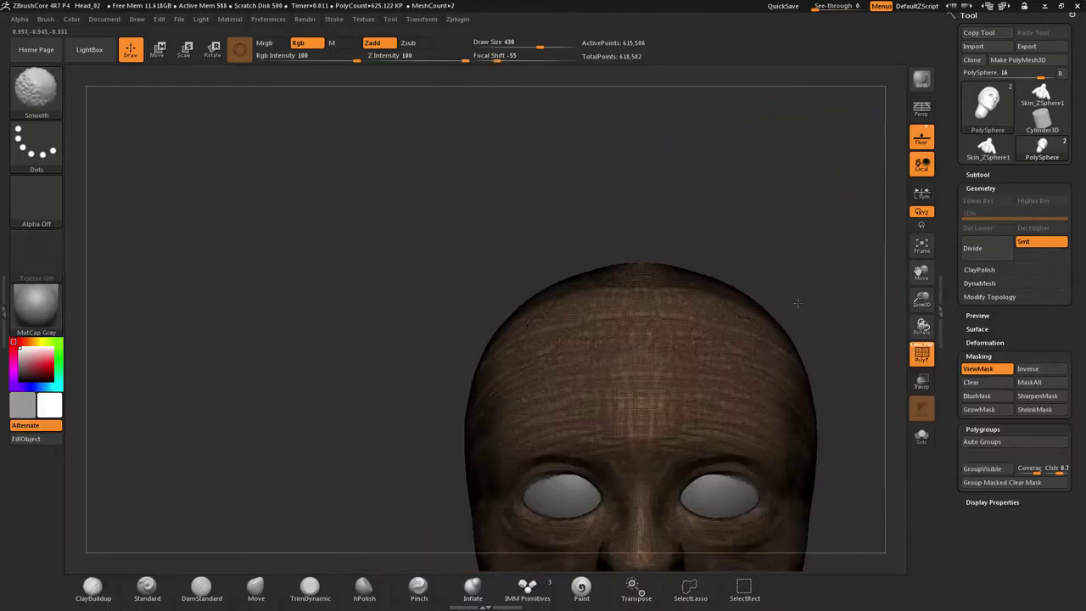
mouse_move(645, 538)
alt+right_down()
mouse_move(598, 429)
mouse_move(535, 350)
mouse_move(612, 339)
mouse_move(589, 314)
mouse_move(566, 404)
mouse_move(652, 383)
alt+right_up()
mouse_move(528, 359)
ctrl+right_down()
mouse_move(529, 324)
mouse_move(525, 377)
mouse_move(533, 366)
mouse_move(520, 369)
ctrl+right_up()
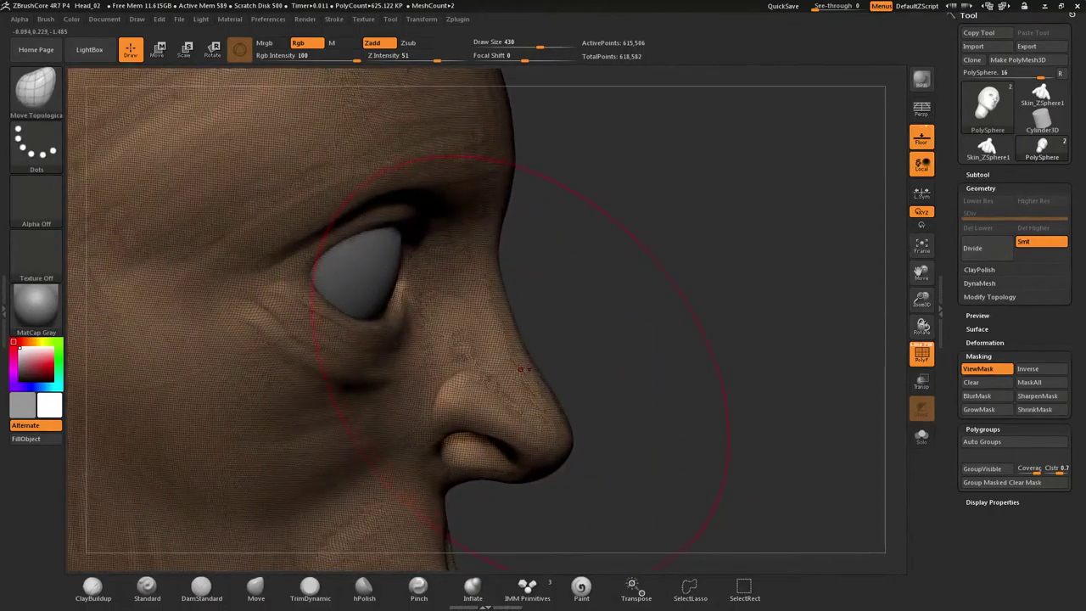
Switch the polyframe off and on again, and hide its lines so only the polygroup fill shows
click(929, 356)
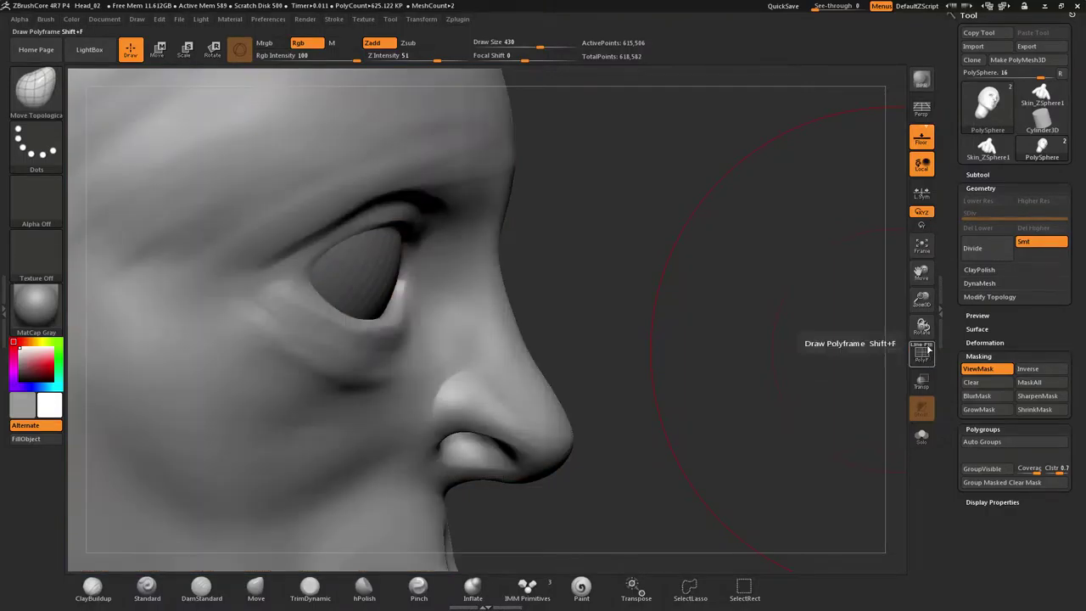
click(922, 351)
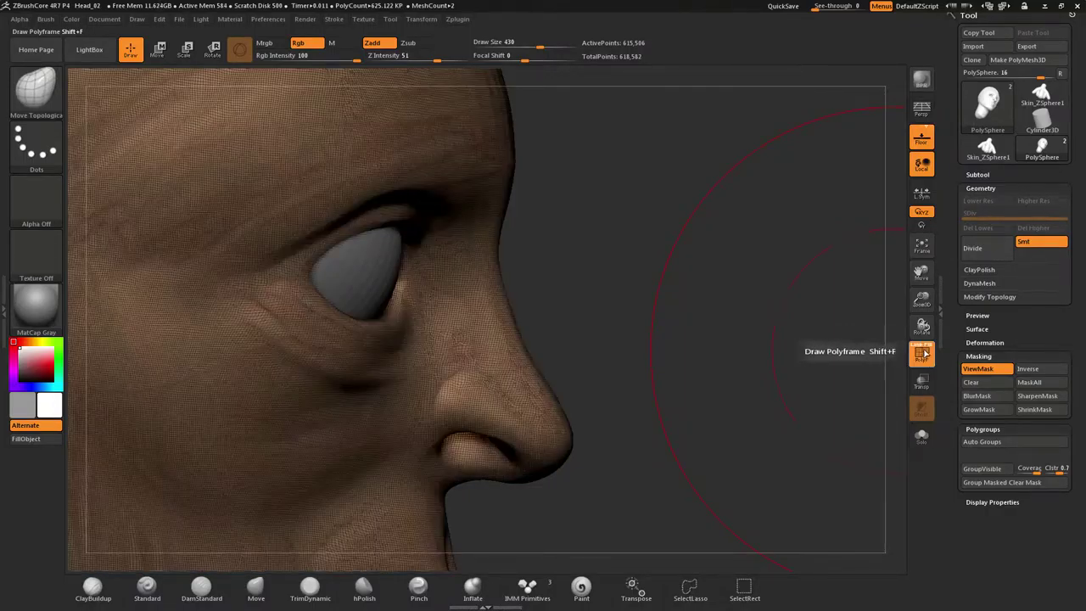
click(921, 349)
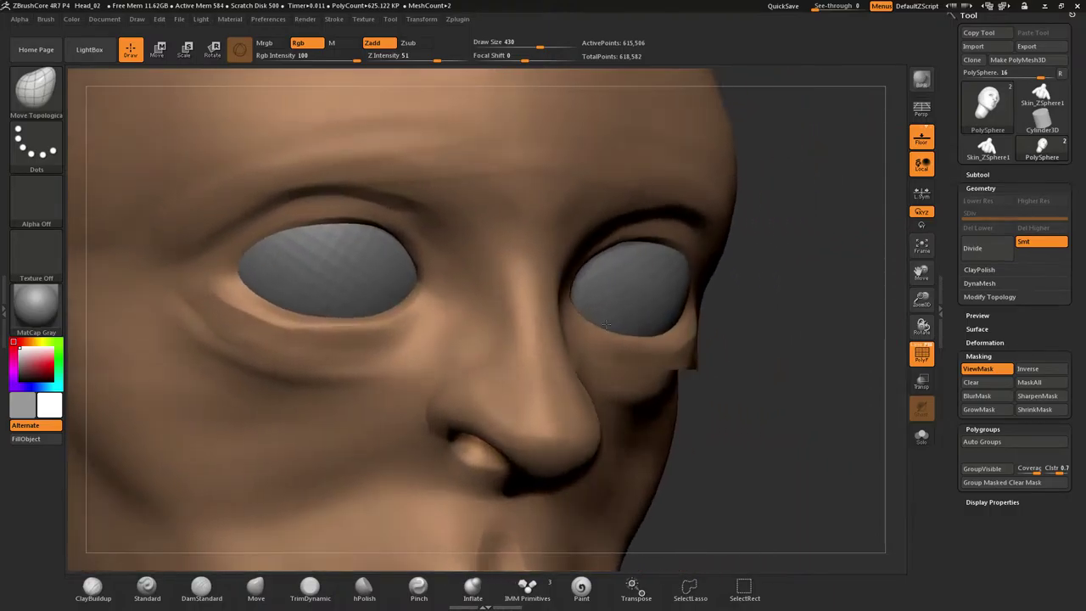
drag(606, 324, 582, 324)
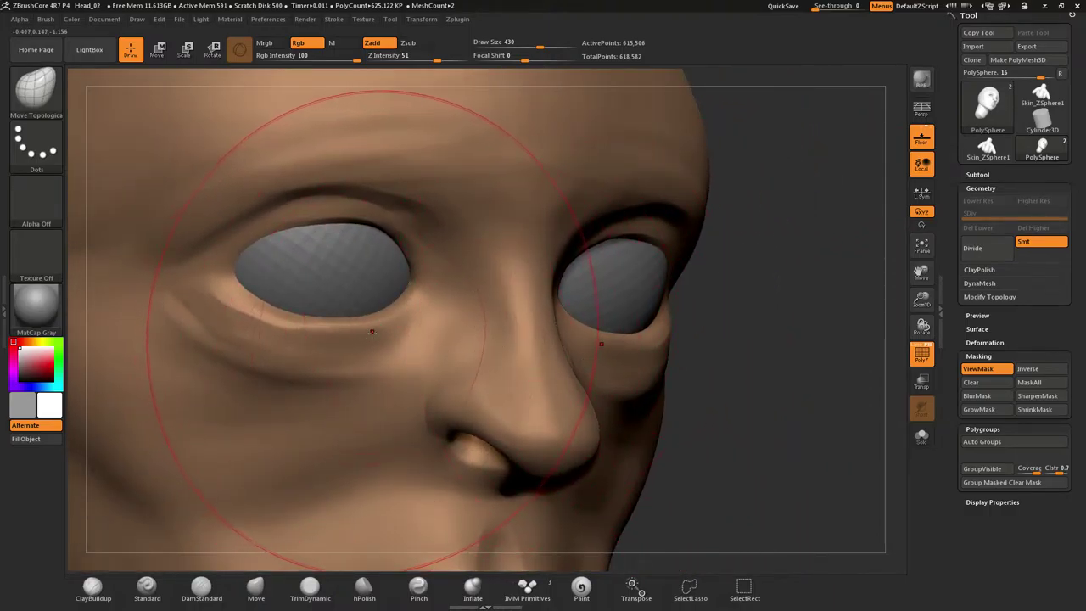
Regroup the head with Auto Groups and then Group Visible until its polygroup colour is purple
click(976, 442)
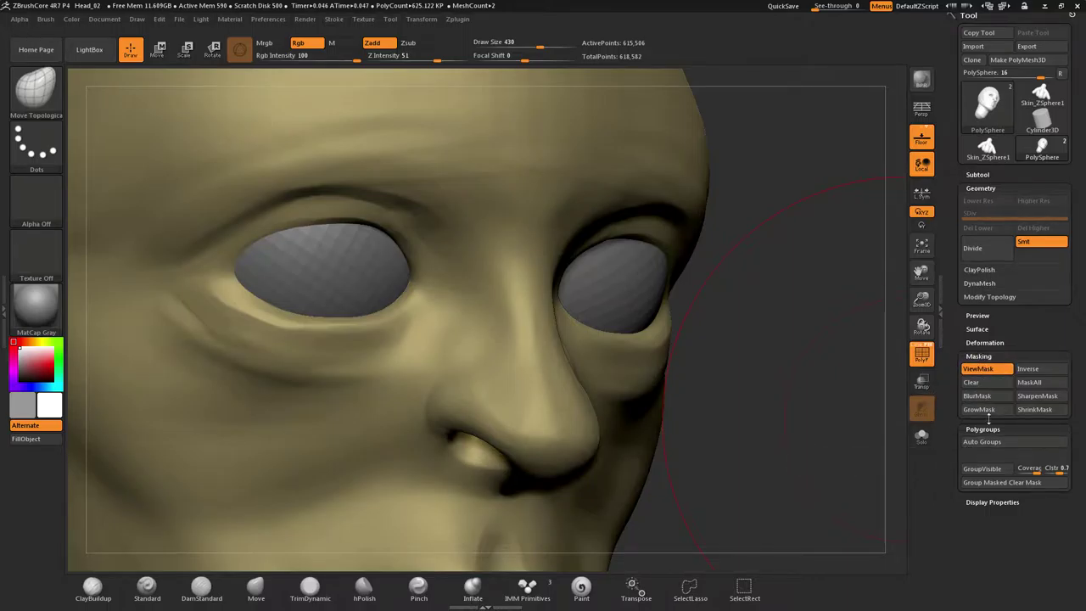
click(999, 472)
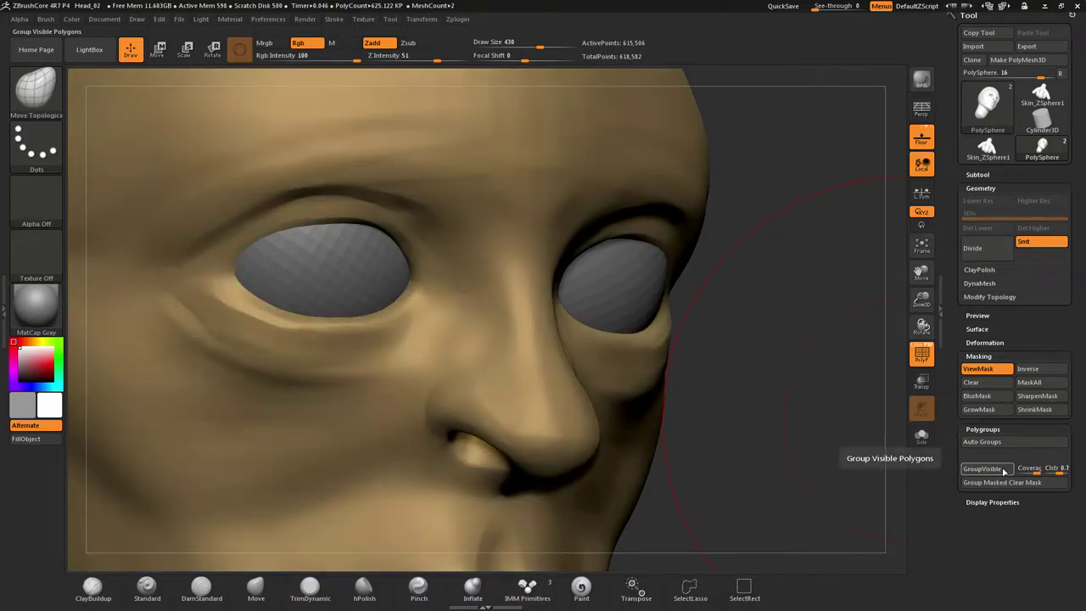
click(1000, 472)
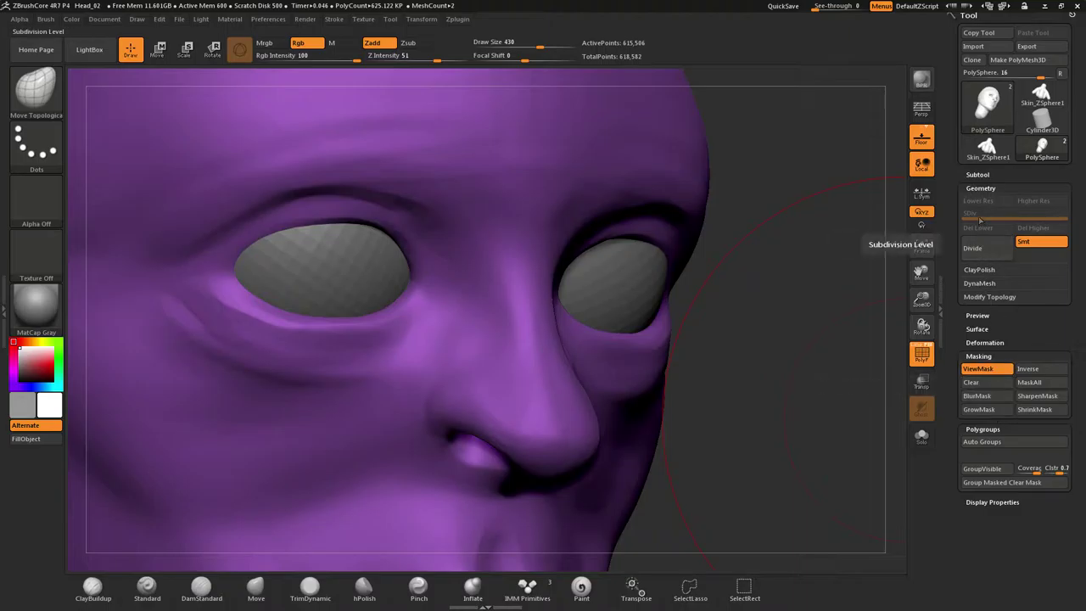
Expand the subtool list, compare the head with and without polyframe lines and fill, and turn the polyframe off
click(978, 174)
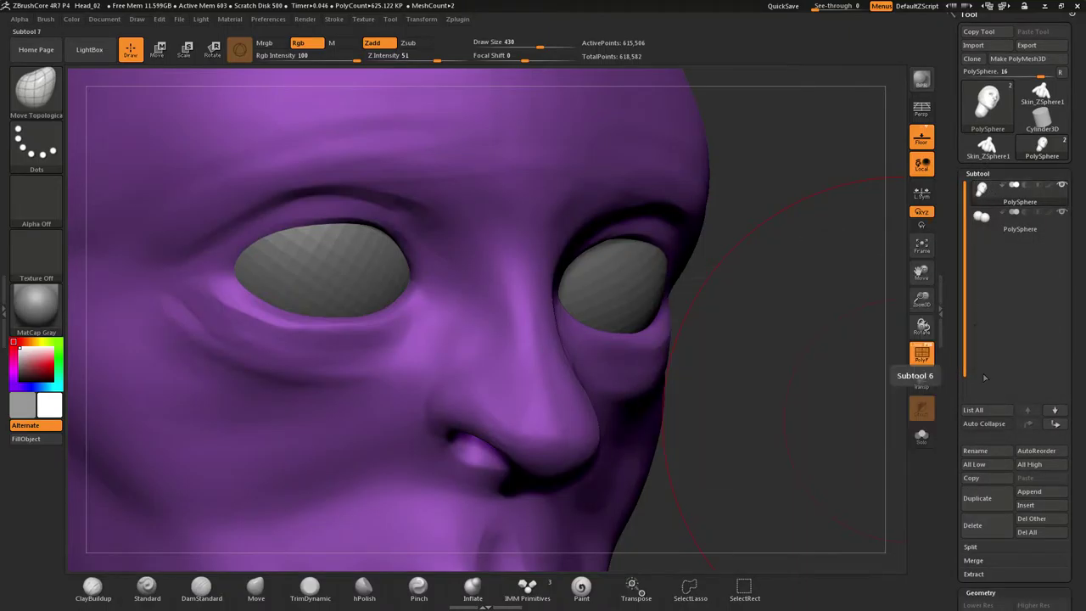
mouse_move(986, 198)
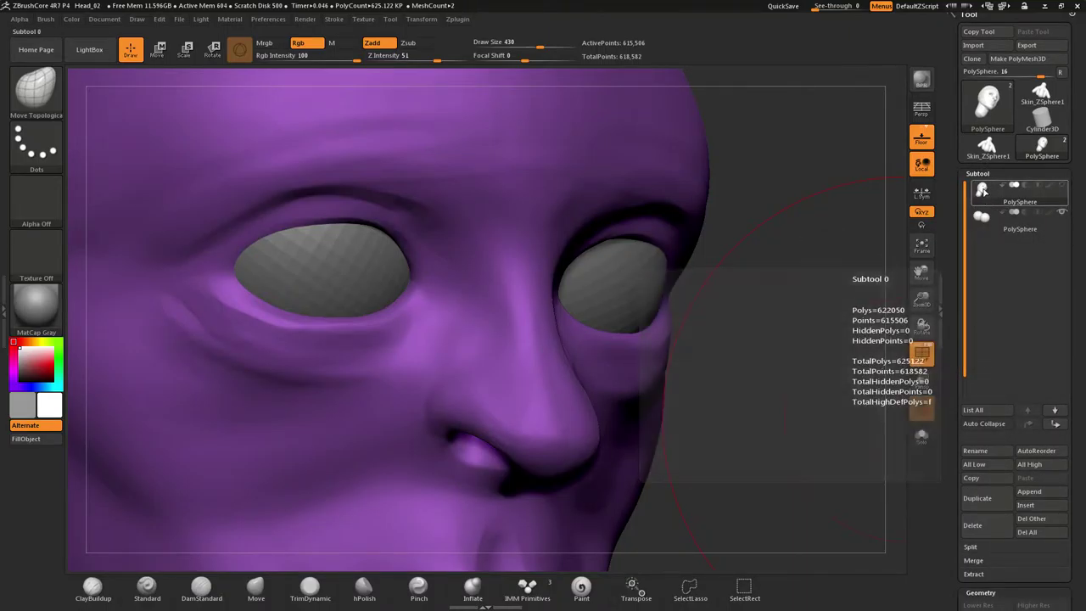
mouse_move(974, 222)
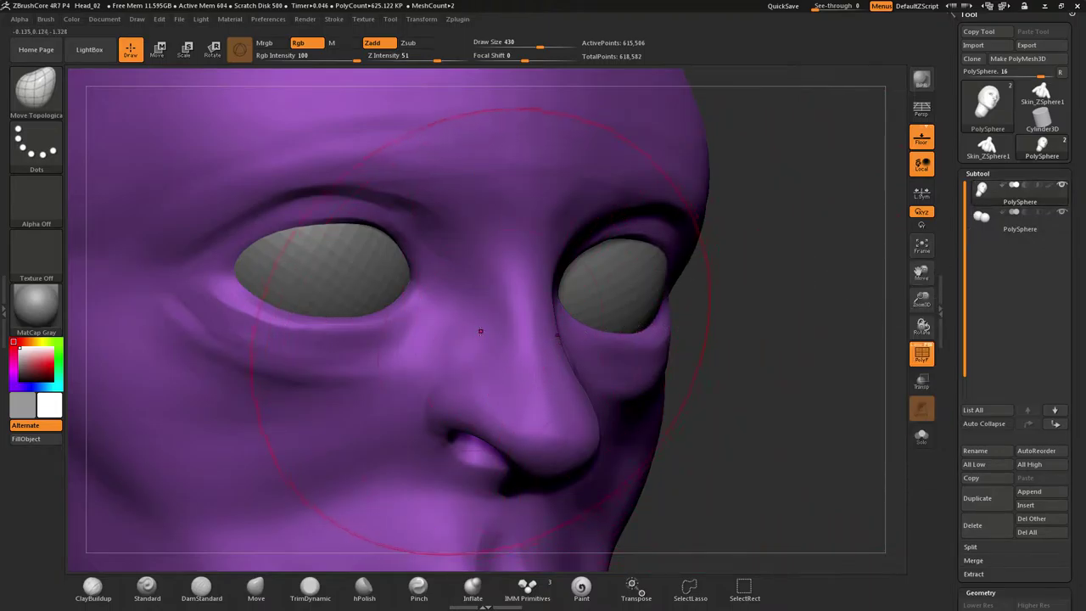
click(918, 356)
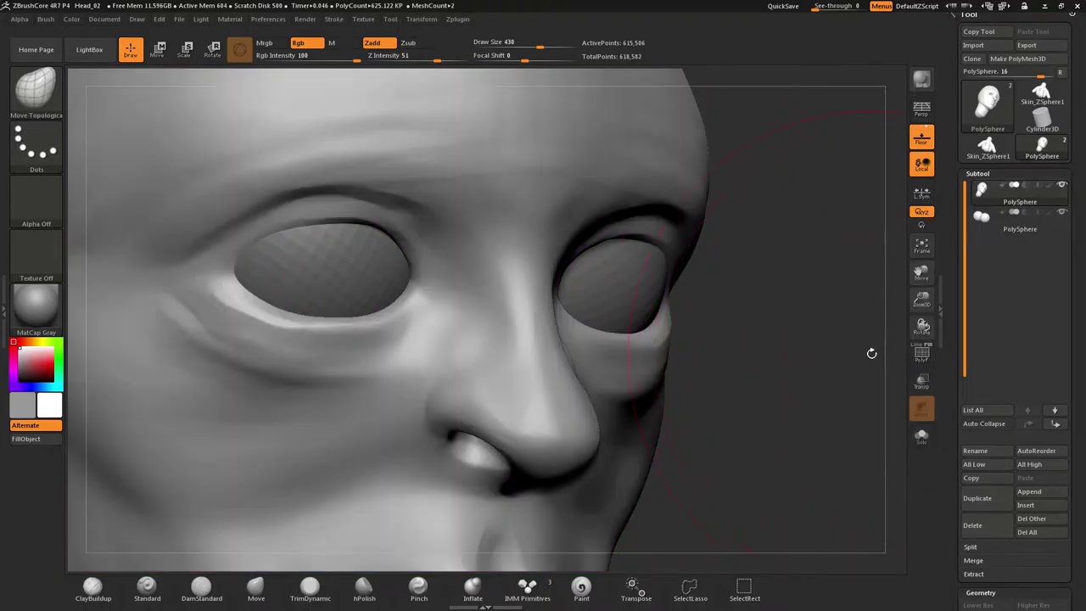
click(923, 357)
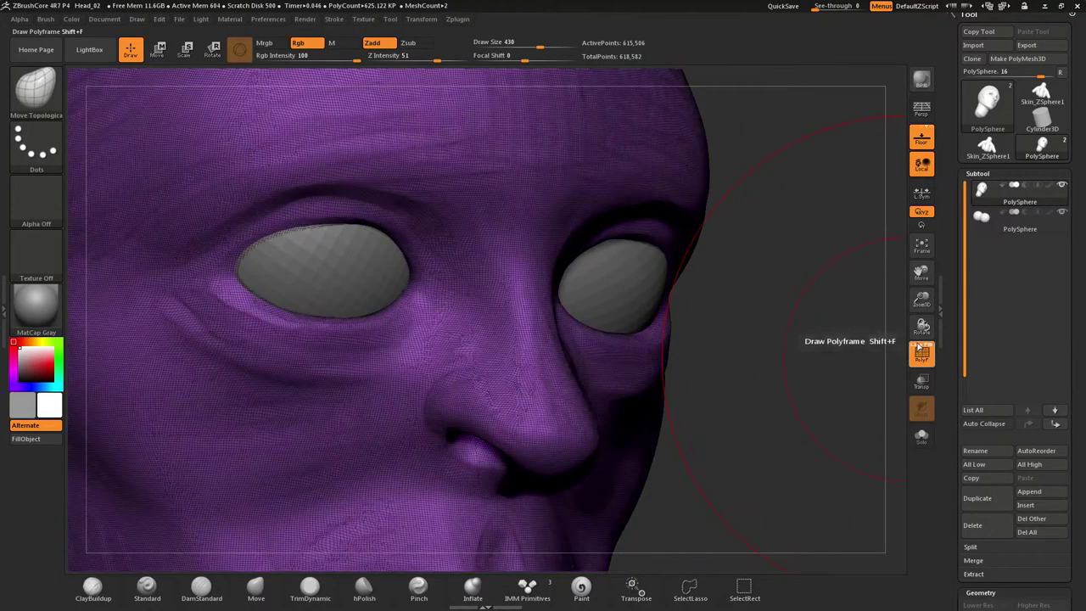
click(927, 347)
click(922, 352)
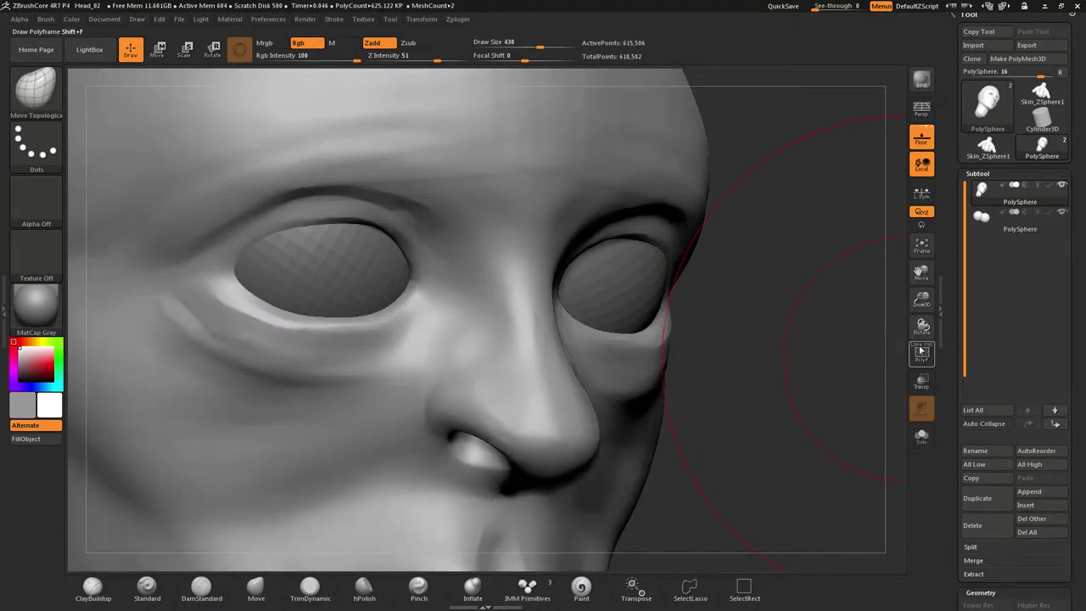
click(925, 353)
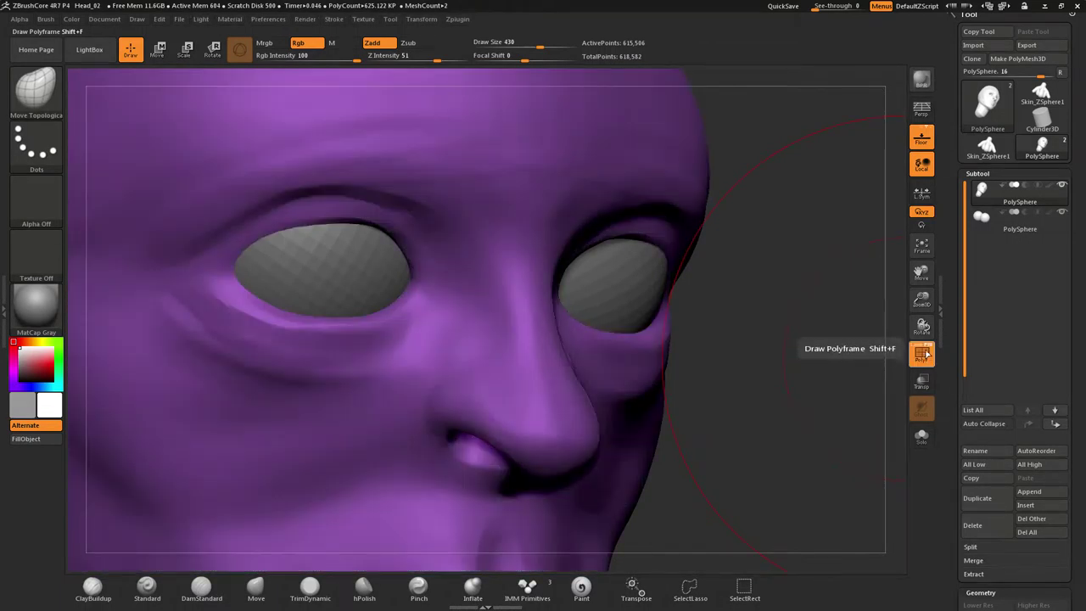
click(923, 356)
Turn on perspective and view the nose and eye from three-quarter and profile angles
mouse_move(488, 374)
right_down()
mouse_move(498, 376)
mouse_move(485, 362)
mouse_move(507, 376)
mouse_move(512, 359)
right_up()
mouse_move(546, 316)
ctrl+right_down()
mouse_move(528, 371)
mouse_move(531, 288)
mouse_move(535, 322)
ctrl+right_up()
key(p)
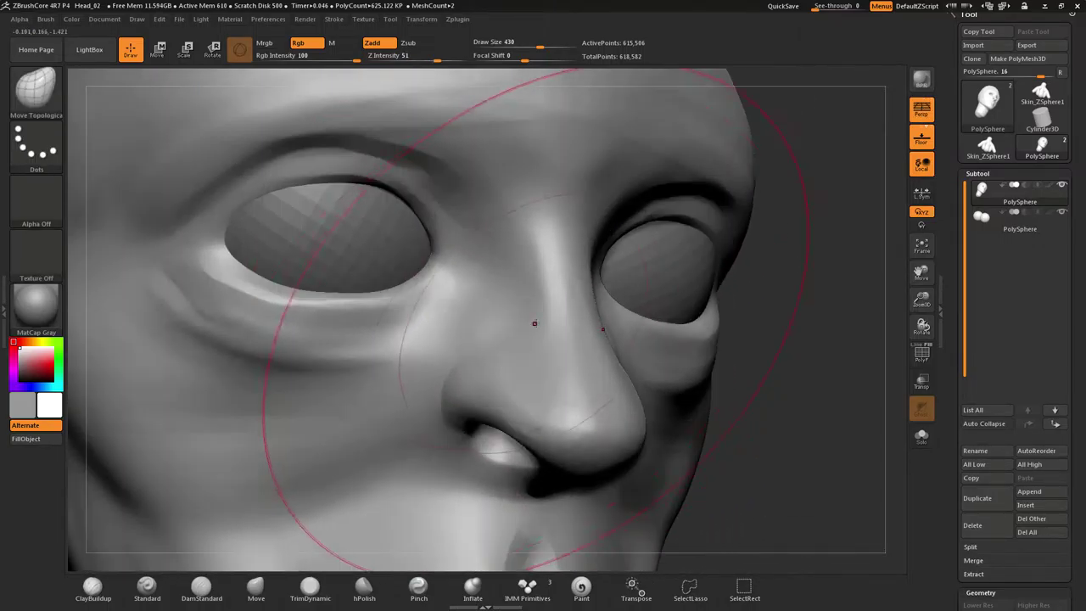
mouse_move(441, 346)
right_down()
mouse_move(472, 354)
mouse_move(533, 337)
mouse_move(522, 336)
right_up()
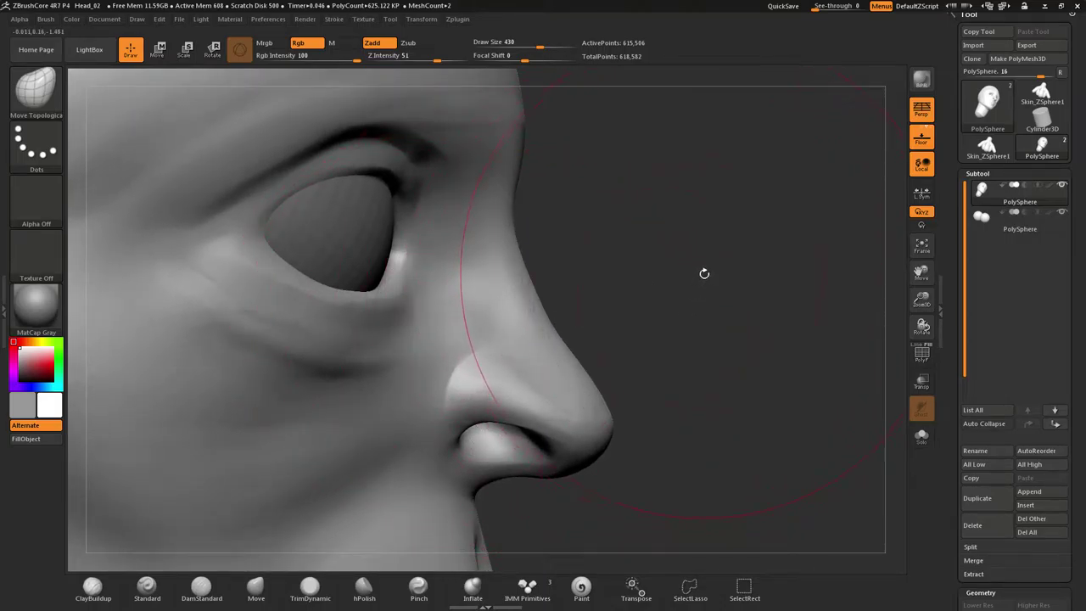
Build up the lower eyelid and the bag under the eye with the ClayBuildup brush at draw size 80
key(s)
drag(704, 284, 666, 287)
right_drag(392, 342, 369, 336)
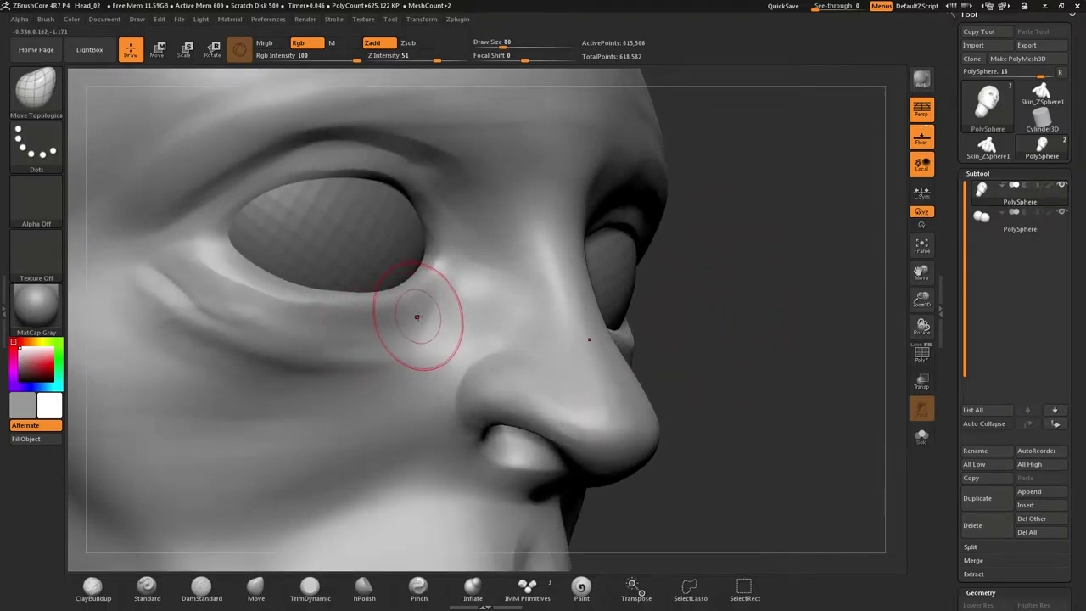
key(b)
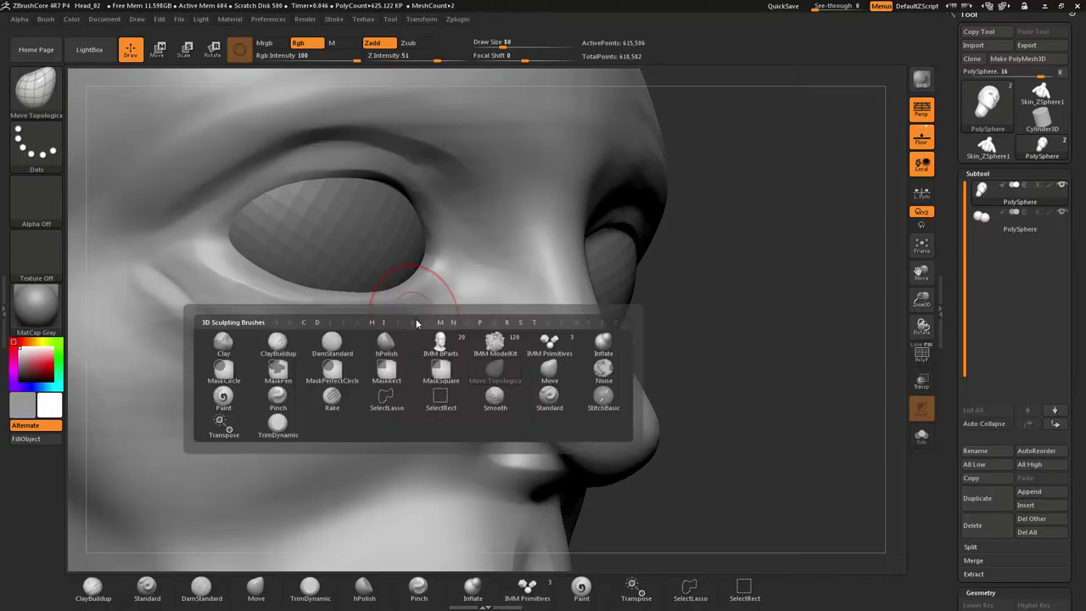
click(274, 342)
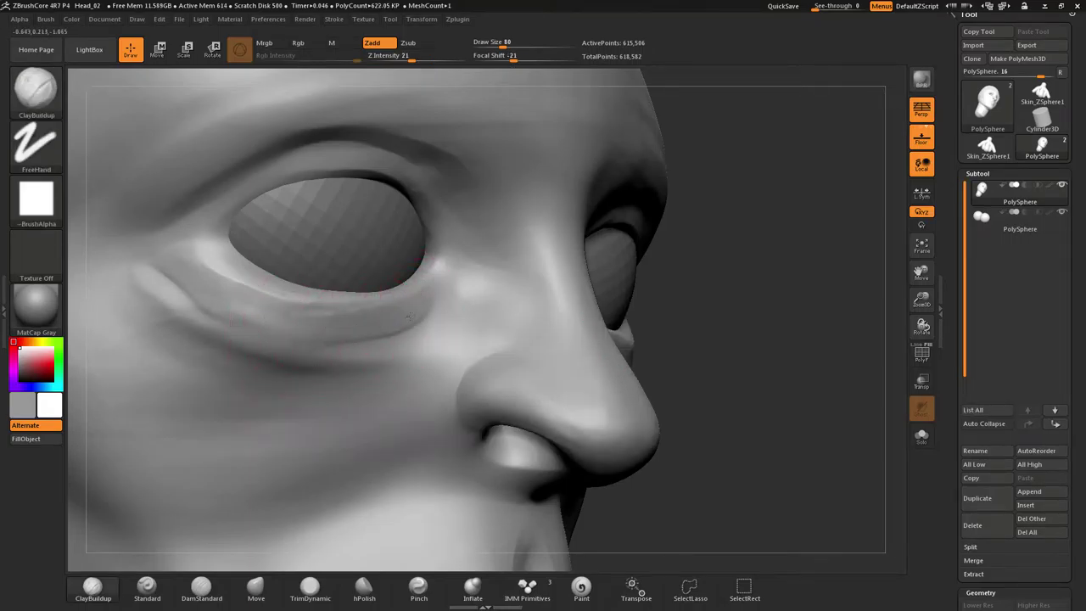
mouse_move(410, 316)
mouse_down()
mouse_move(192, 324)
mouse_move(314, 326)
mouse_up()
drag(174, 274, 398, 321)
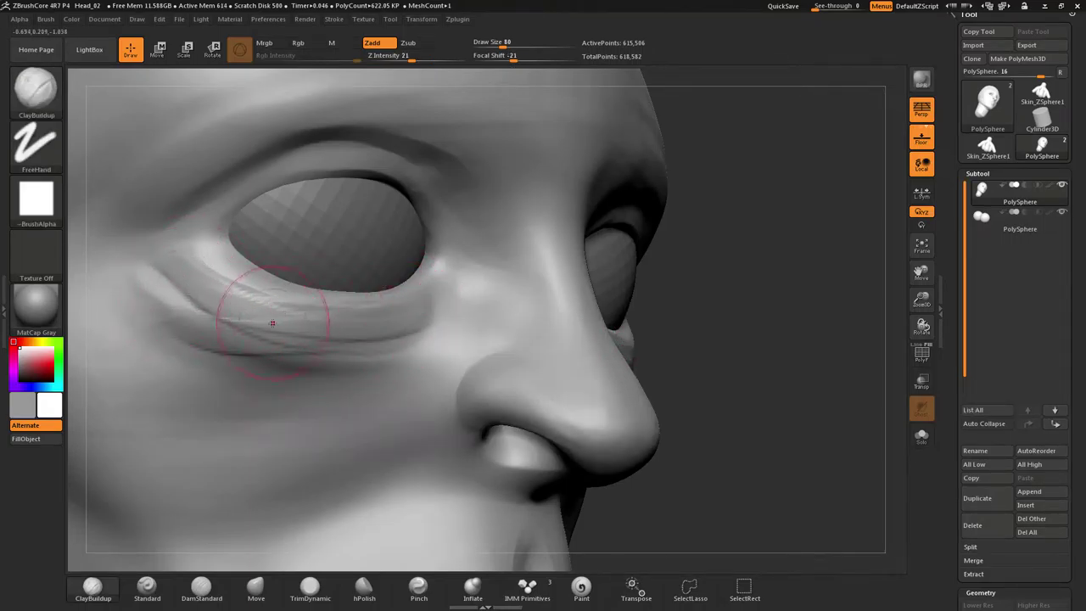
mouse_move(273, 323)
mouse_down()
mouse_move(405, 317)
mouse_move(187, 268)
mouse_move(372, 287)
mouse_up()
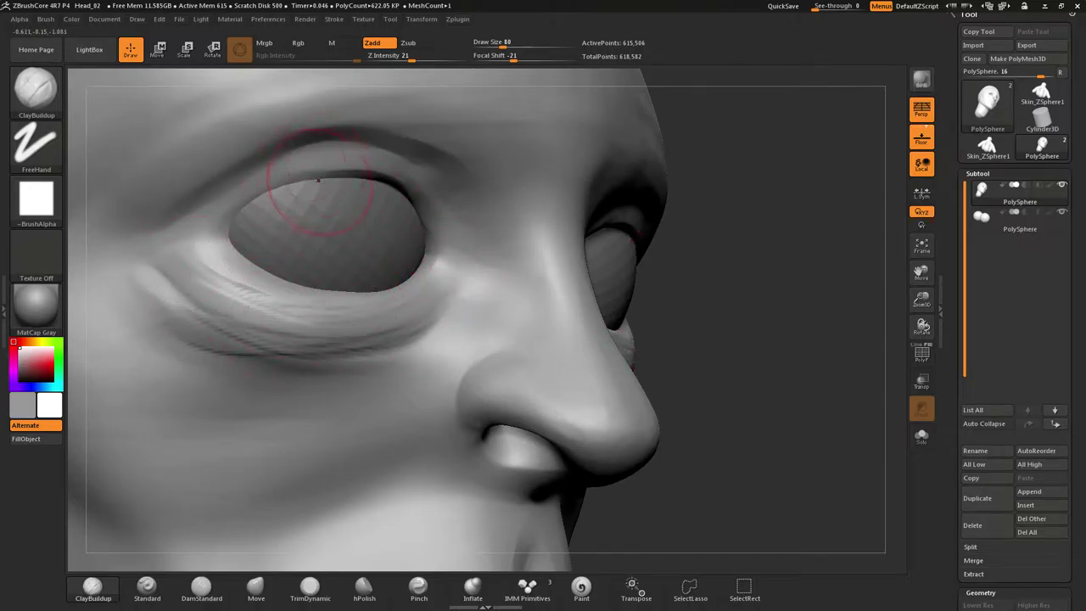
Reduce the draw size to 39 and build up the upper eyelid with the ClayBuildup brush
key(s)
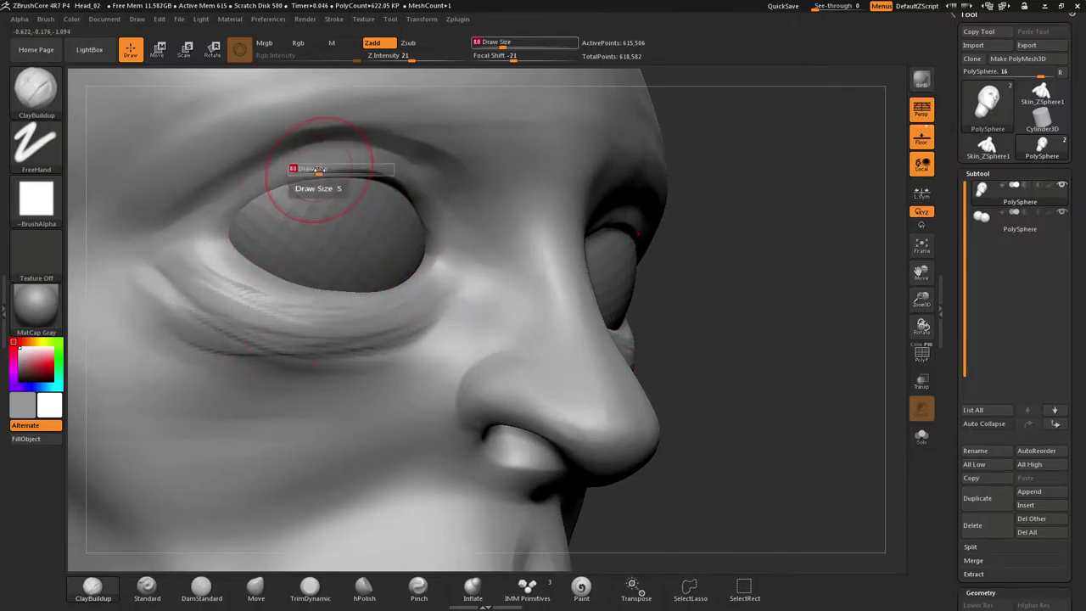
drag(318, 171, 311, 176)
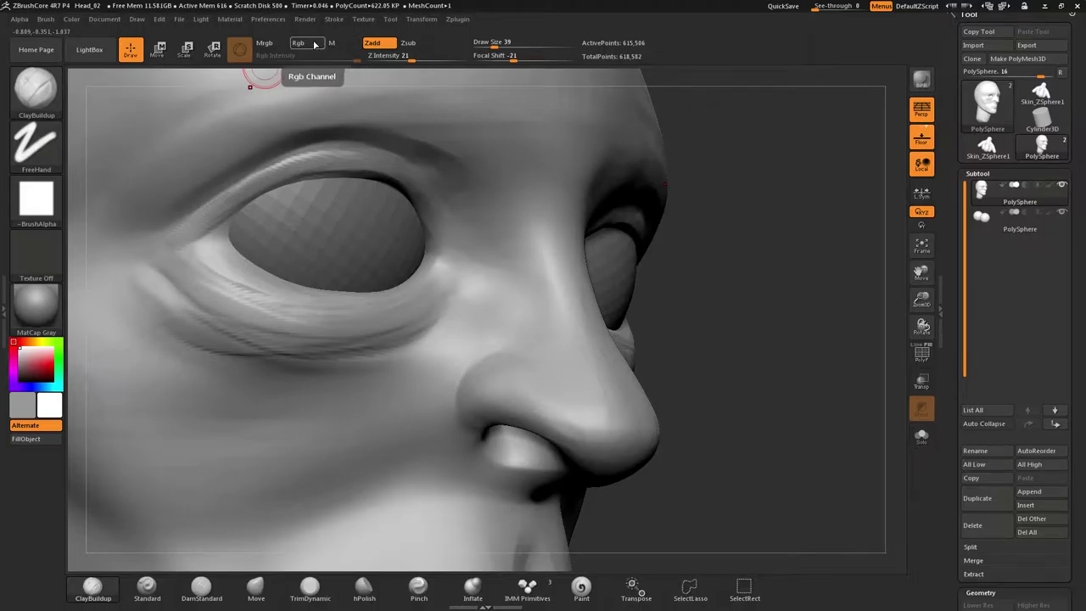
Compare the M and Rgb channels on the ClayBuildup brush, leave Rgb active, and switch to the Paint brush
click(320, 44)
click(339, 44)
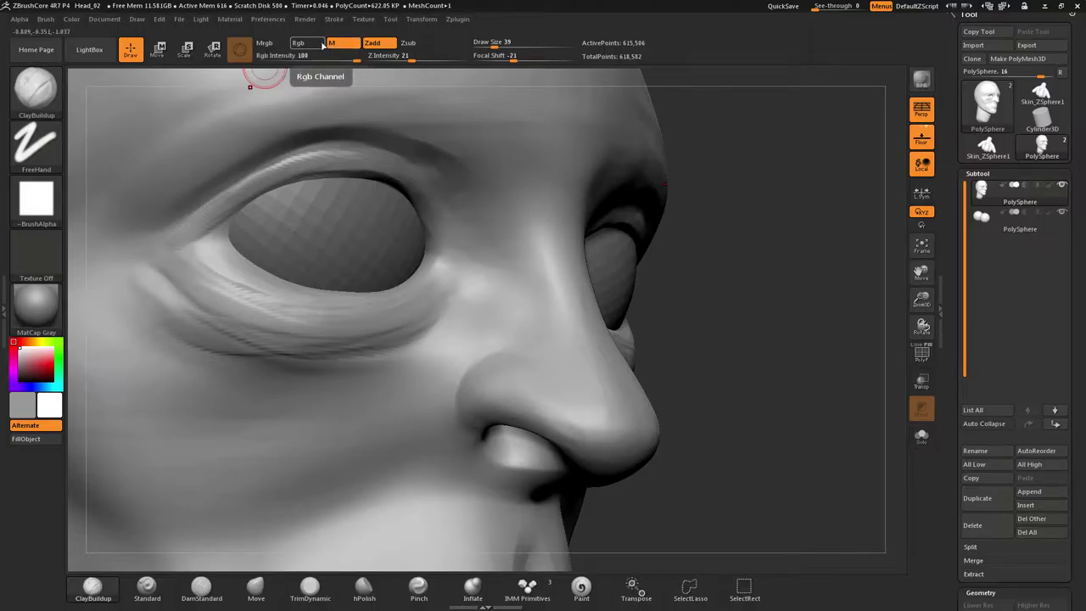
click(316, 45)
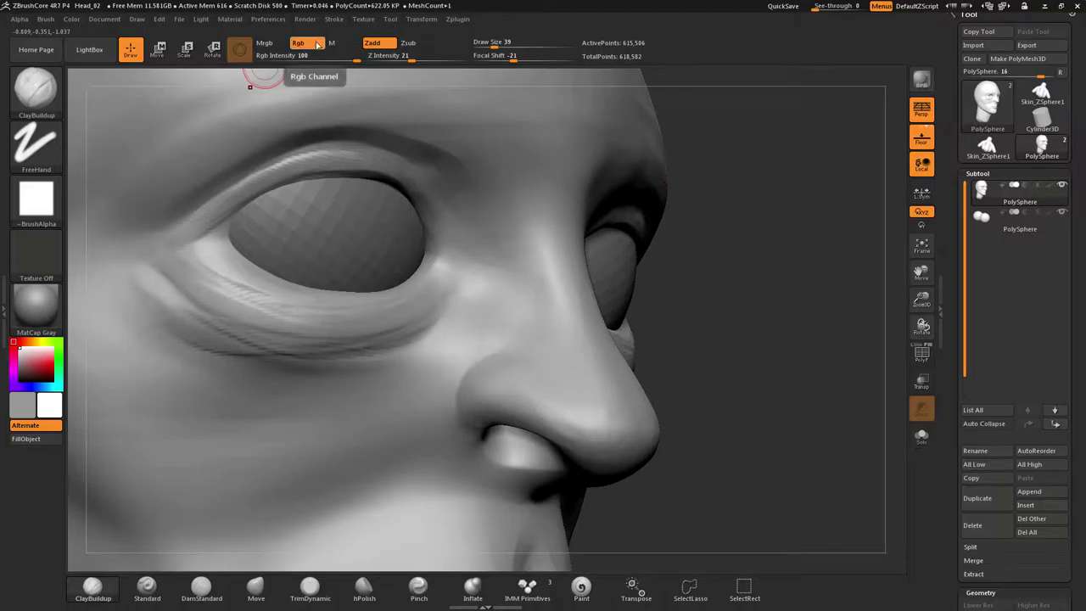
click(39, 100)
click(57, 102)
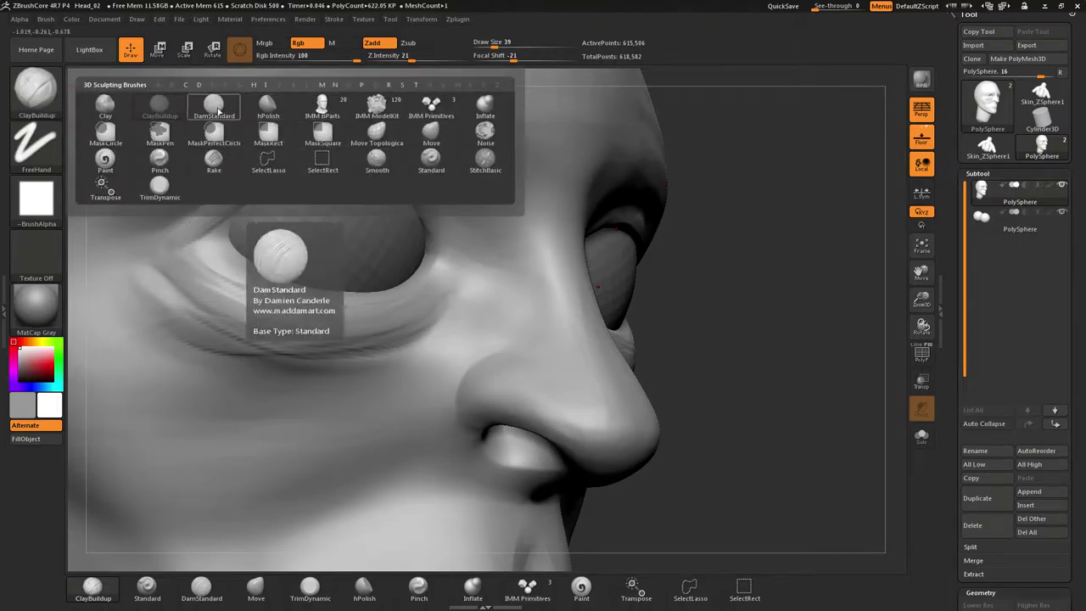
click(106, 159)
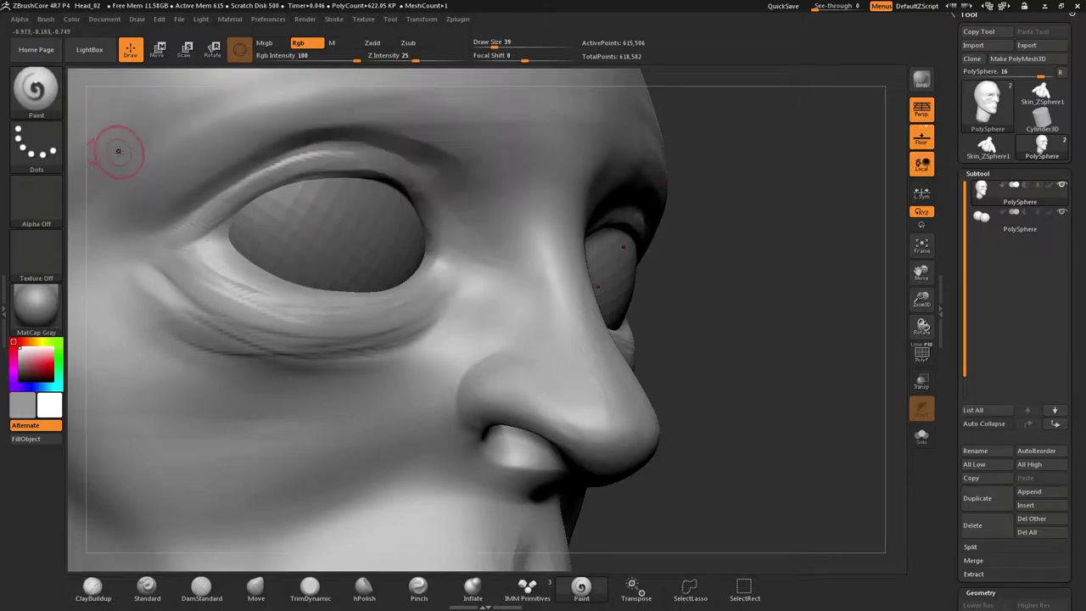
Set the Paint brush to the material channel only and change the head's material to BasicMaterial2
click(336, 46)
alt+right_drag(182, 145, 314, 274)
click(46, 312)
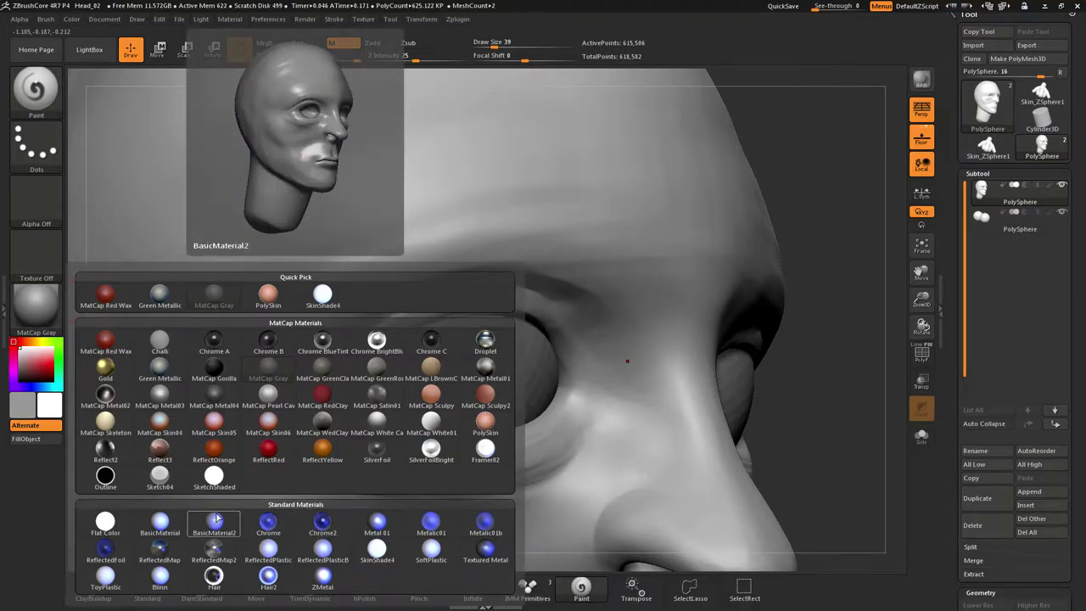
click(217, 518)
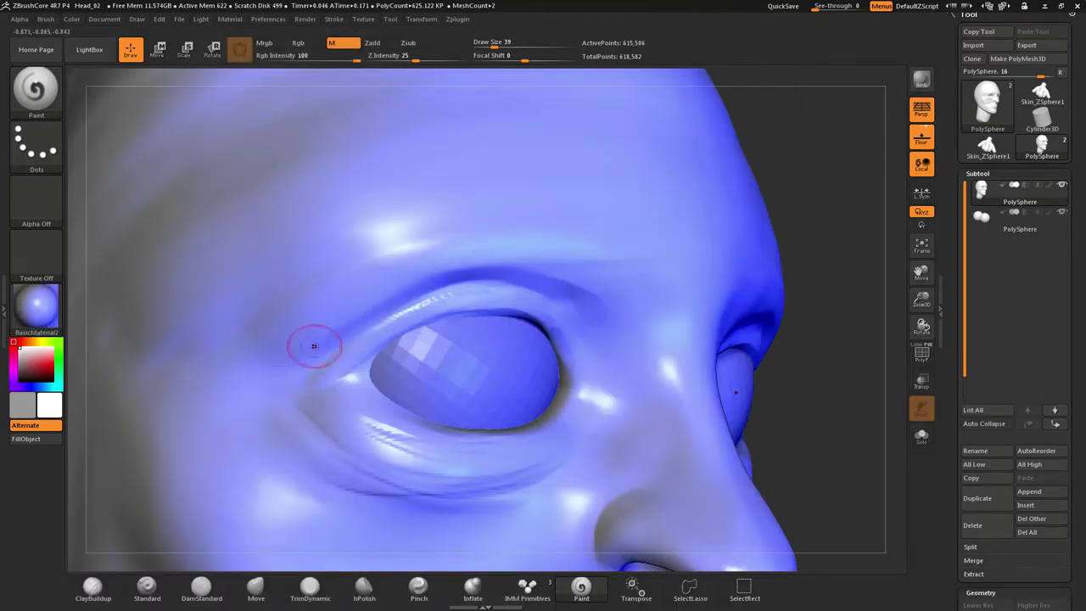
Turn the head to a full profile view and switch perspective off
mouse_move(369, 296)
alt+right_down()
mouse_move(387, 219)
mouse_move(424, 190)
mouse_move(509, 182)
mouse_move(397, 239)
alt+right_up()
drag(396, 239, 479, 246)
mouse_move(551, 297)
shift+mouse_down()
mouse_move(565, 313)
mouse_move(567, 293)
shift+mouse_up()
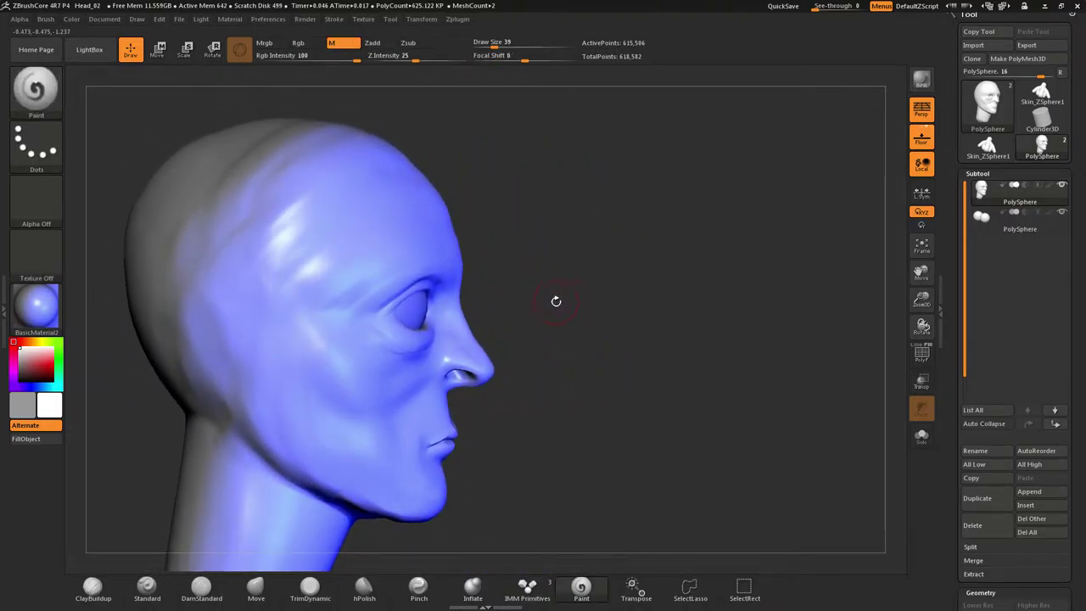
key(p)
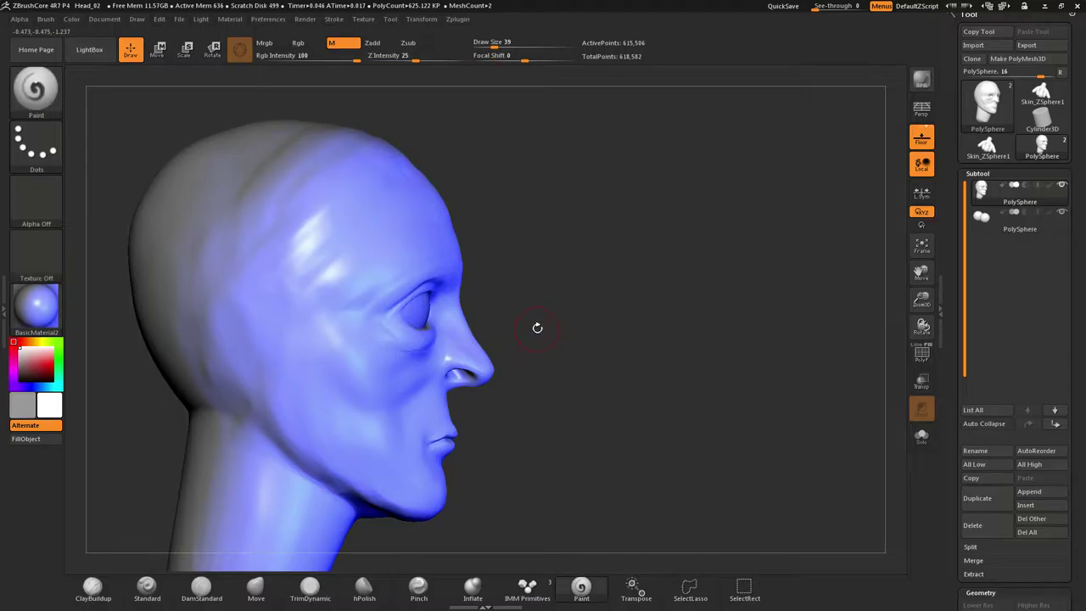
alt+drag(537, 326, 564, 283)
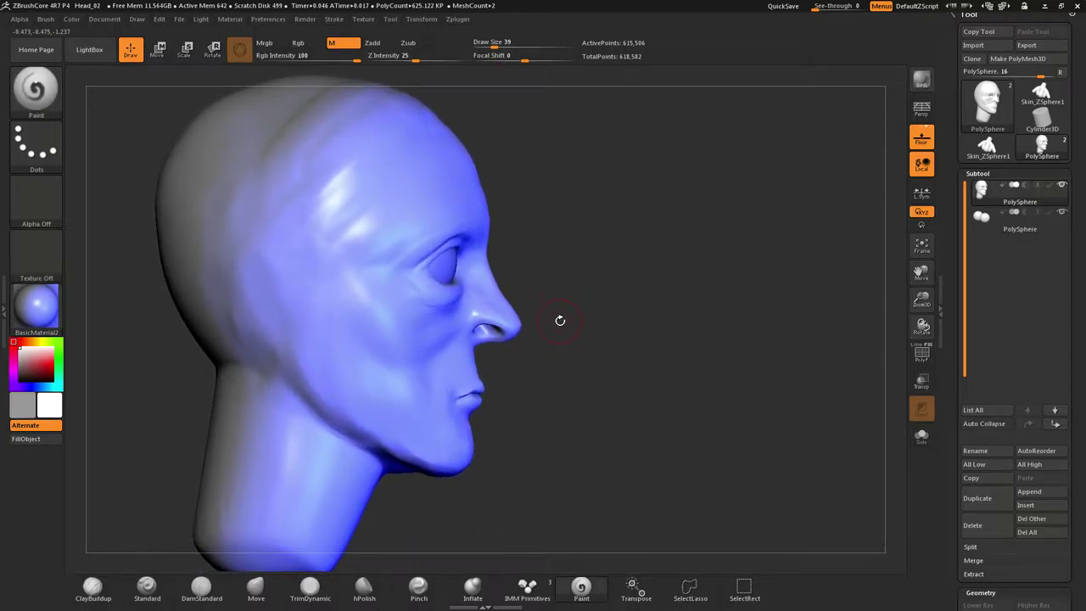
mouse_move(560, 321)
mouse_down()
mouse_move(553, 334)
mouse_move(502, 326)
mouse_move(561, 327)
mouse_up()
Change the second light's color to off-white and lower its intensity to 0.66563
click(201, 20)
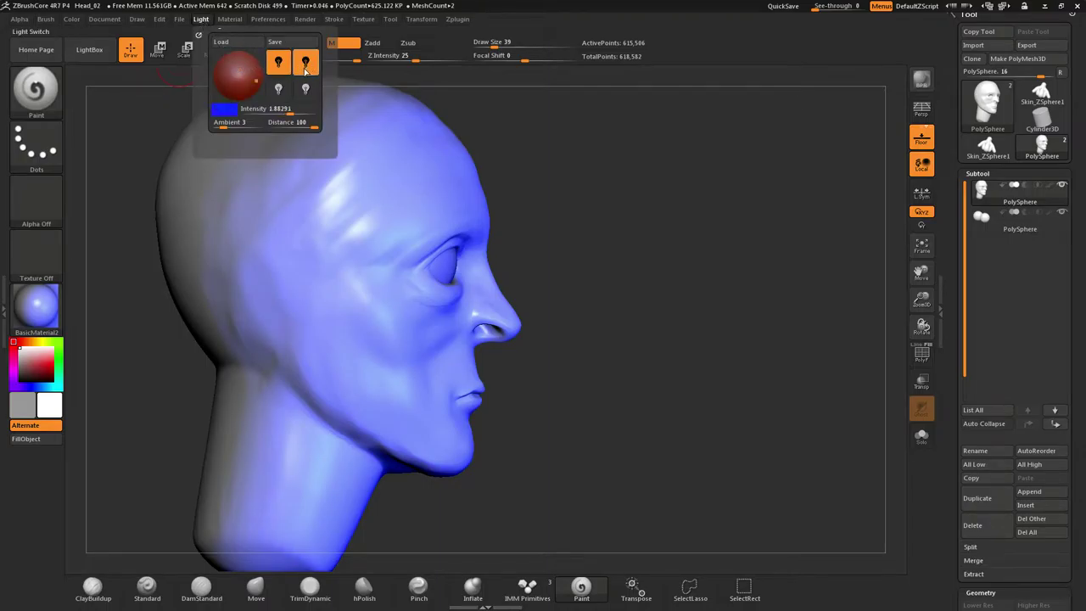
click(225, 108)
drag(244, 22, 255, 23)
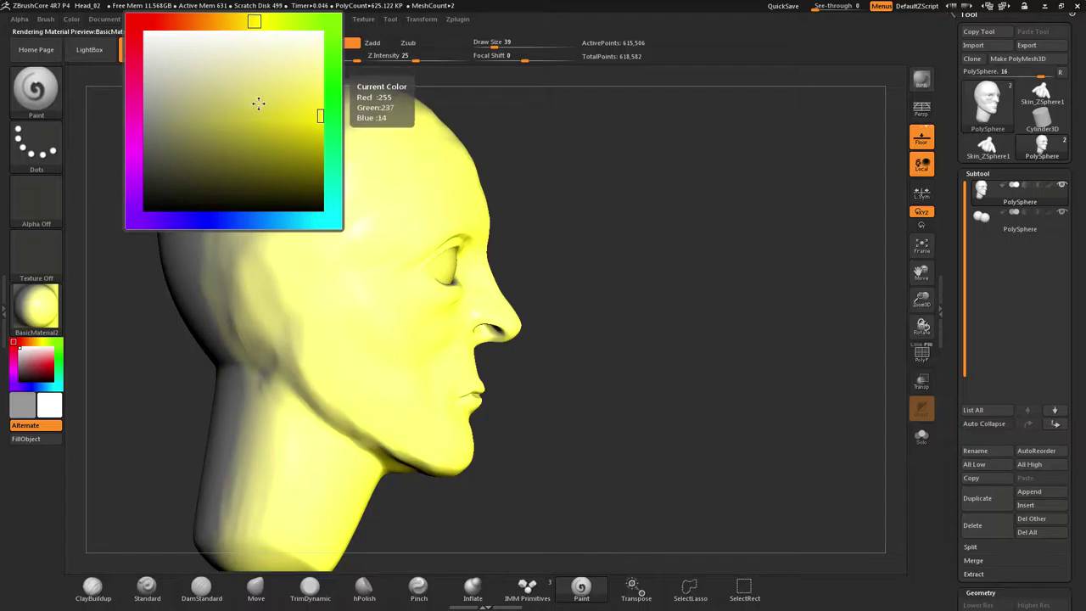
click(194, 57)
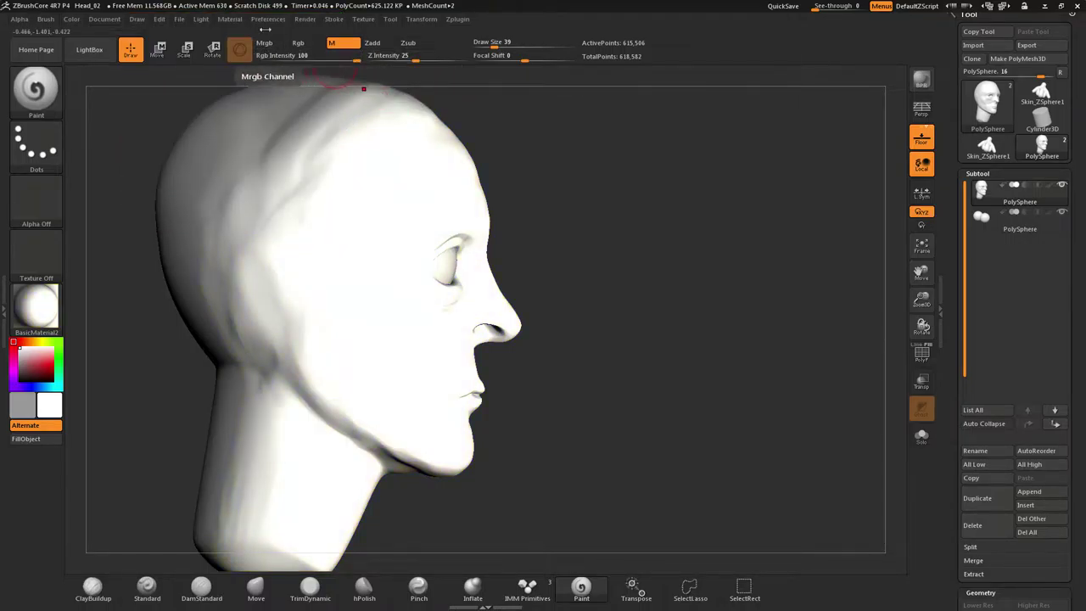
click(231, 20)
click(200, 22)
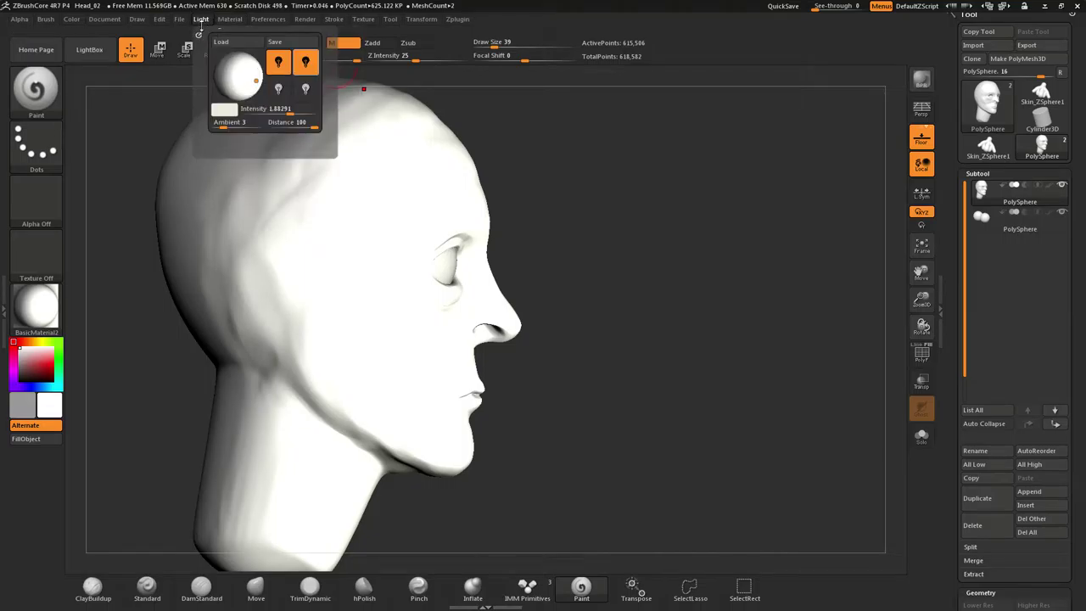
drag(290, 115, 279, 114)
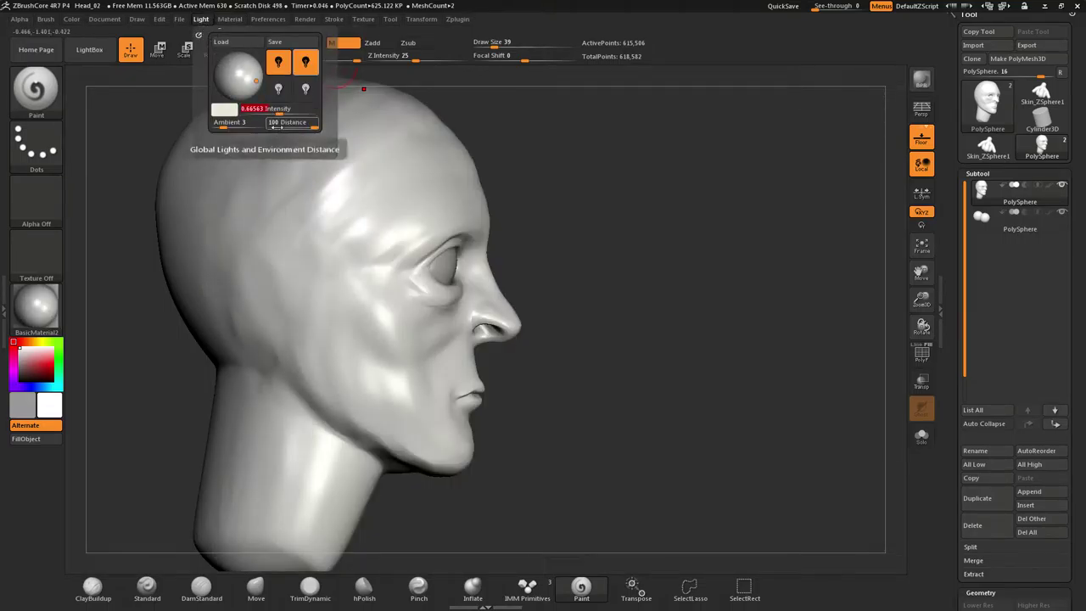
Switch the second light off and back on, and set its color to green (144, 240, 70)
click(305, 63)
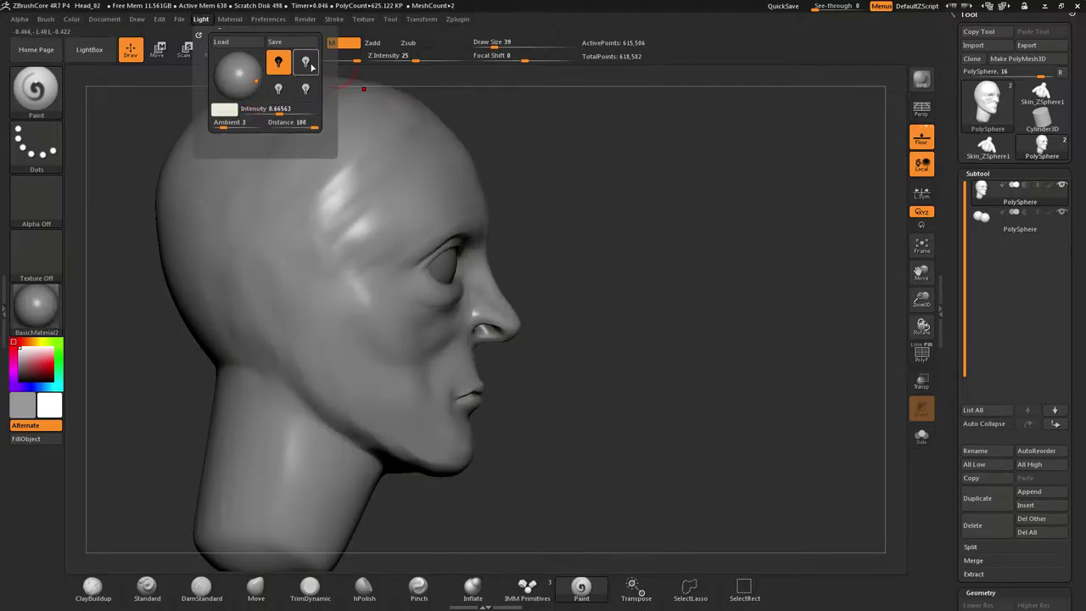
click(307, 65)
click(229, 110)
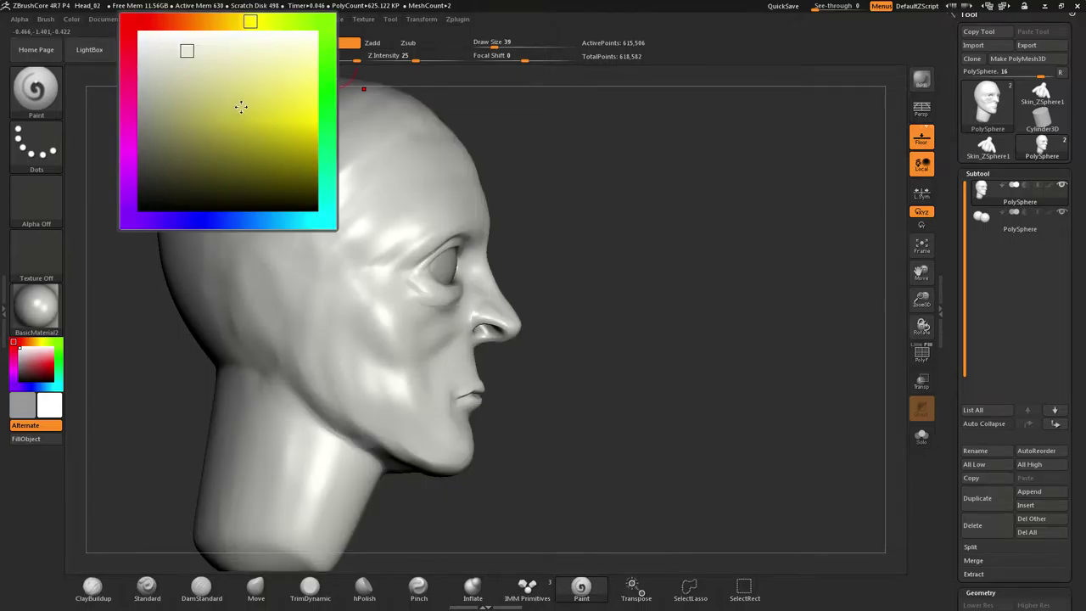
click(328, 65)
drag(328, 65, 331, 54)
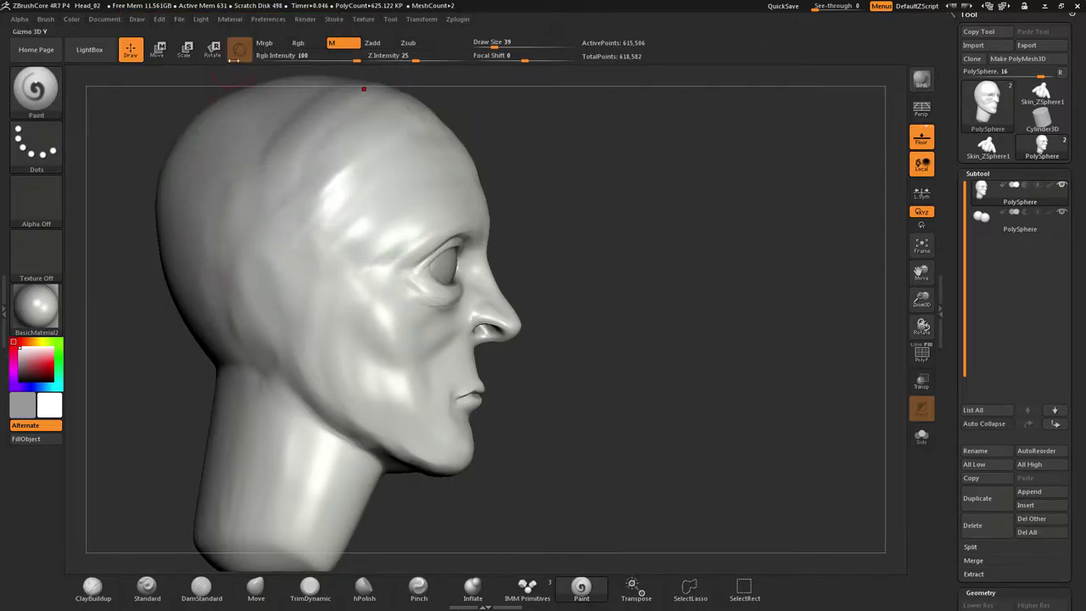
click(204, 19)
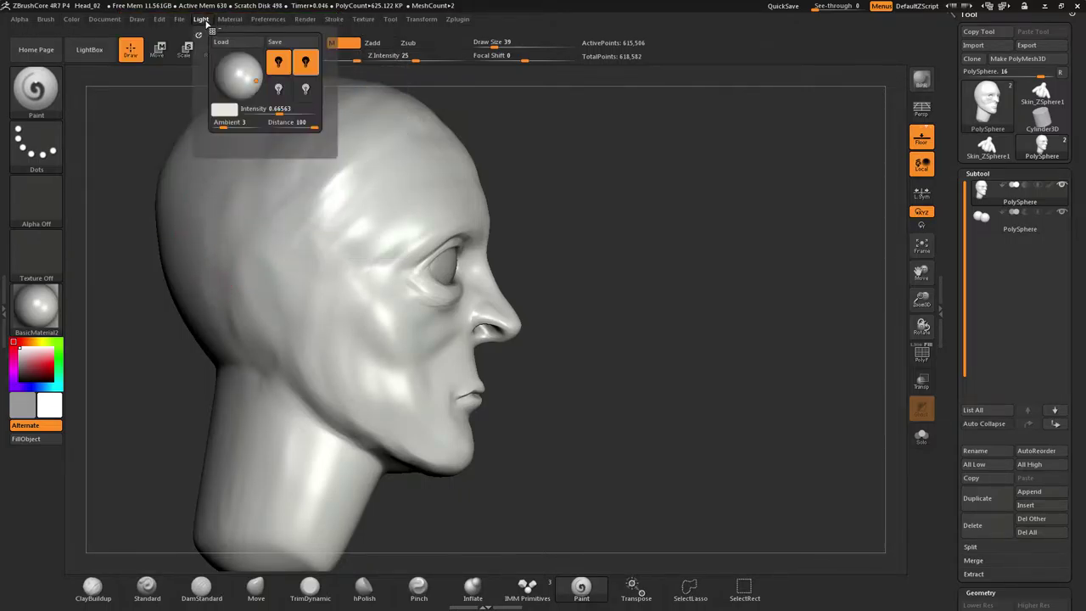
click(229, 108)
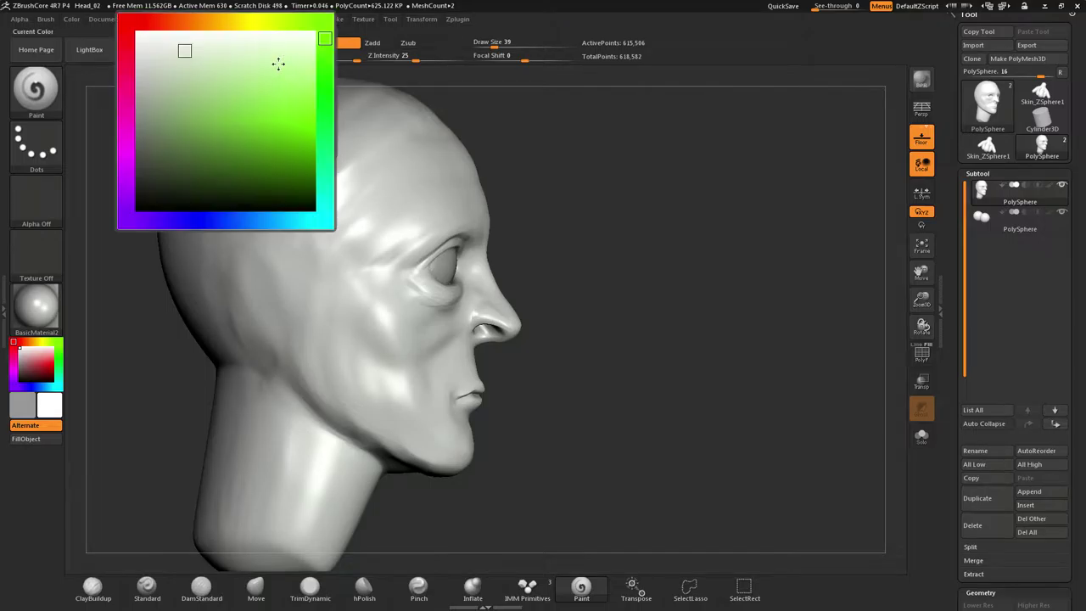
click(289, 100)
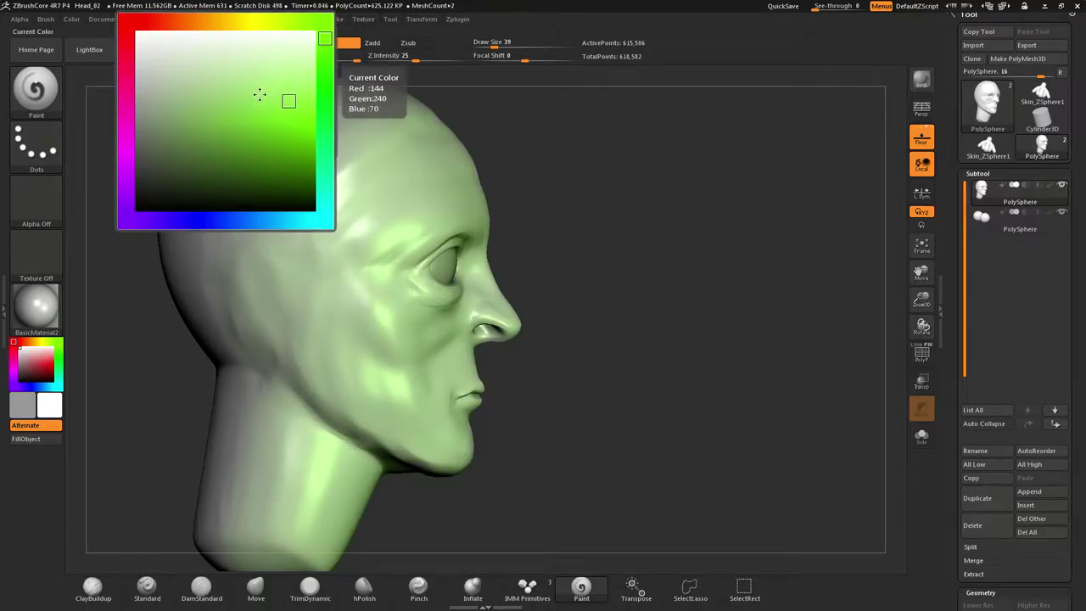
Move the green light to shine from behind the head and check it from three-quarter and profile angles
click(203, 19)
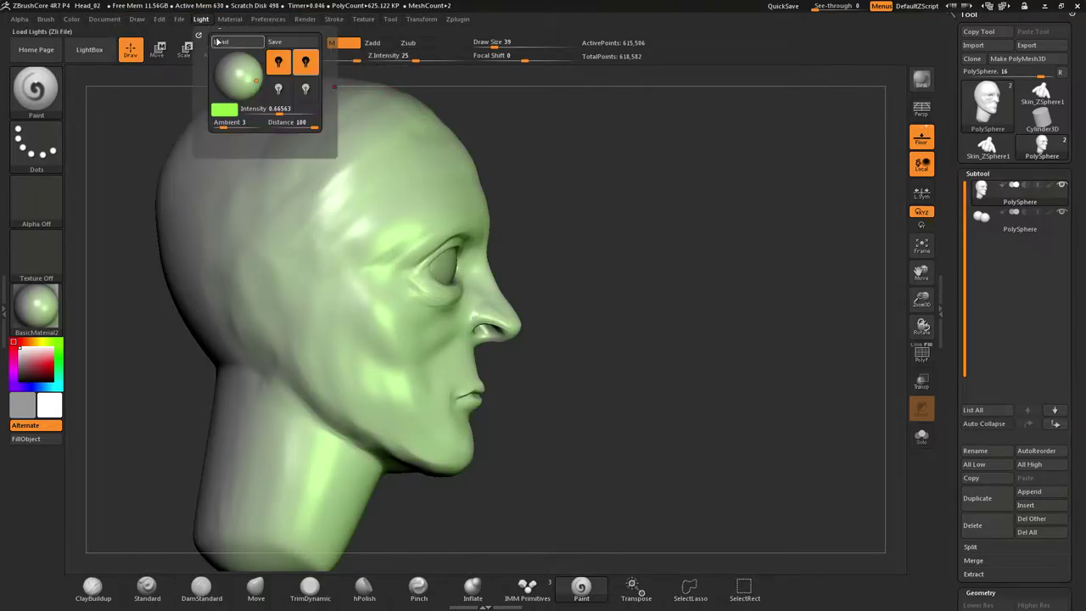
drag(257, 83, 213, 76)
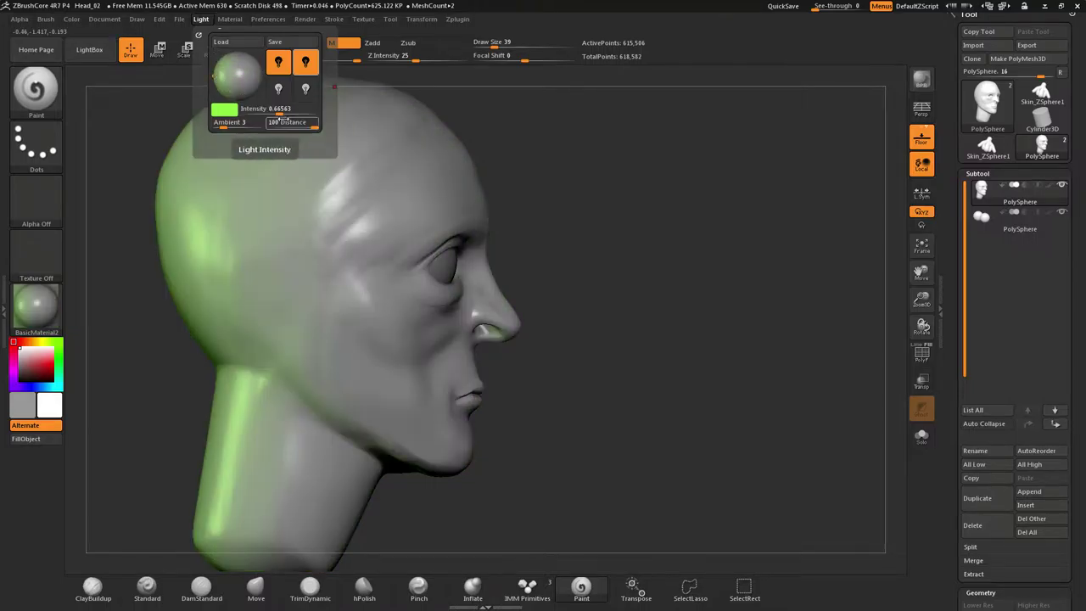
drag(620, 279, 615, 239)
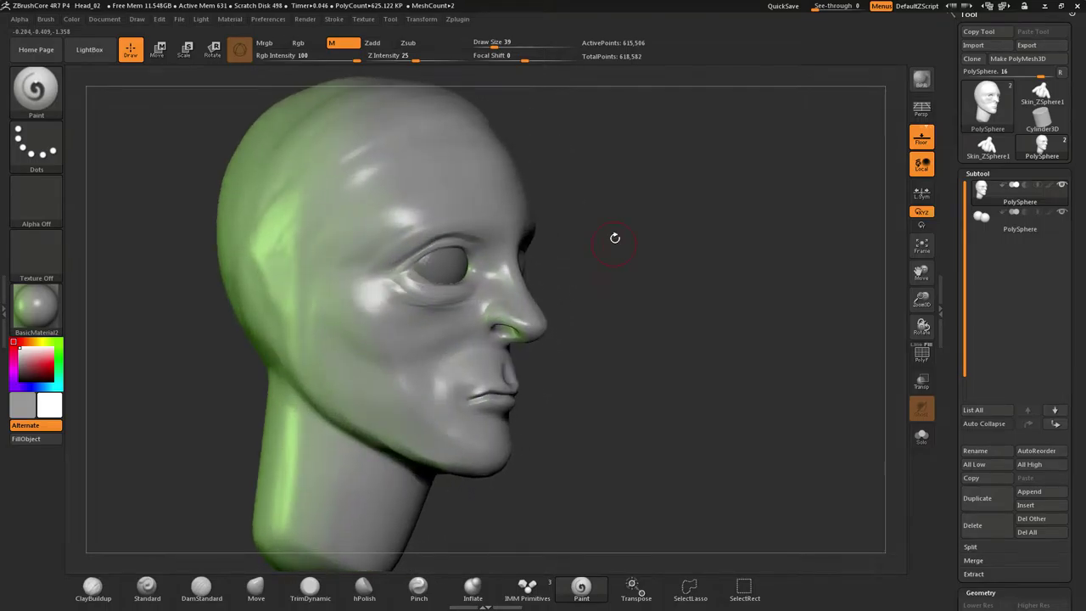
mouse_move(582, 294)
mouse_down()
mouse_move(606, 294)
mouse_move(585, 301)
mouse_up()
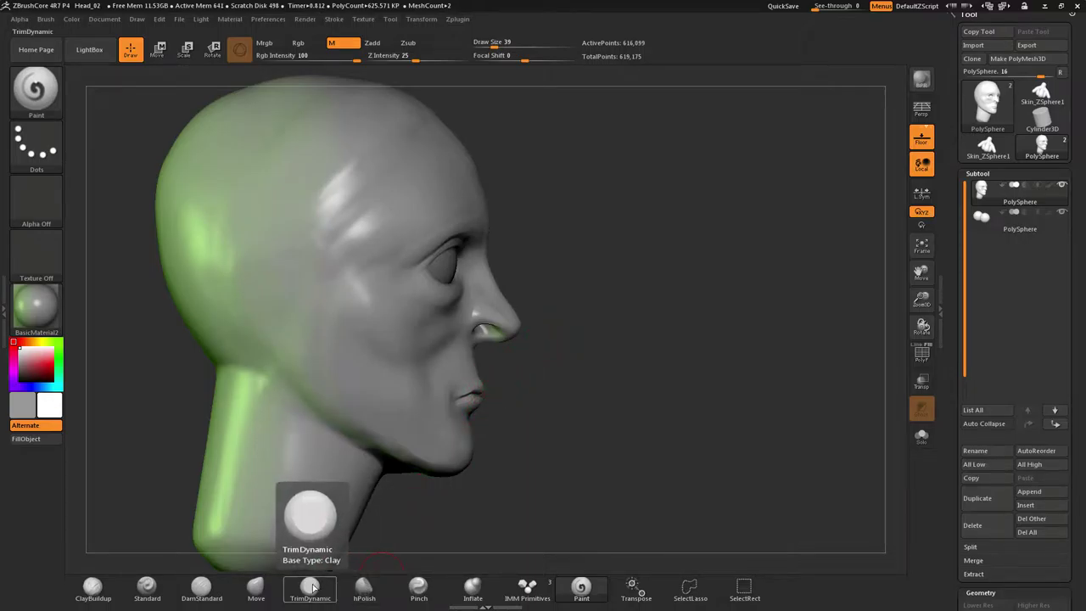
Switch to the Move brush and view the face from the front at closer range
click(272, 582)
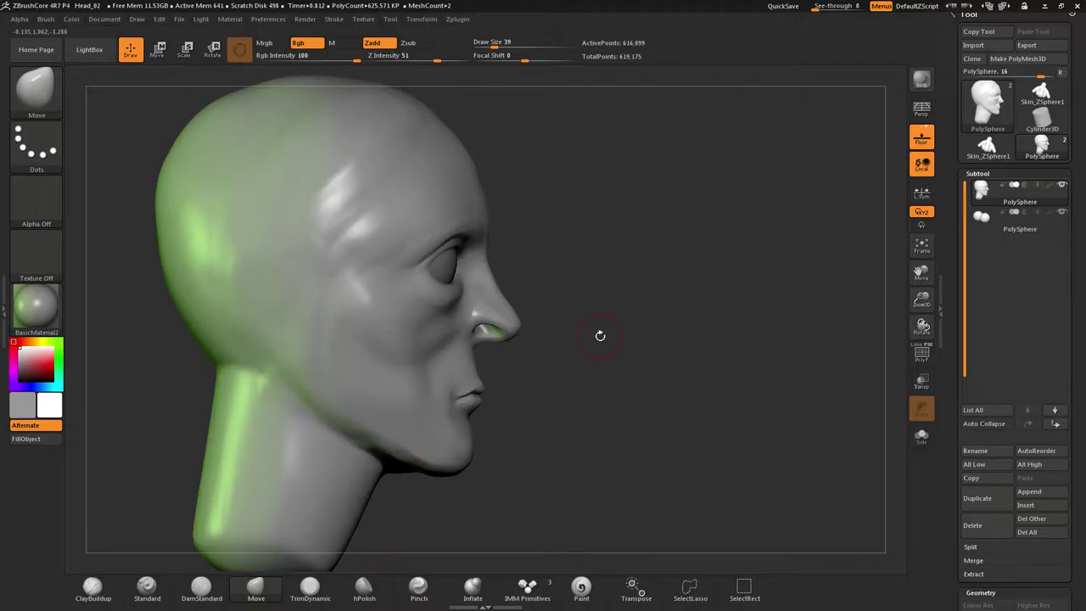
ctrl+right_drag(599, 336, 579, 349)
drag(579, 350, 522, 355)
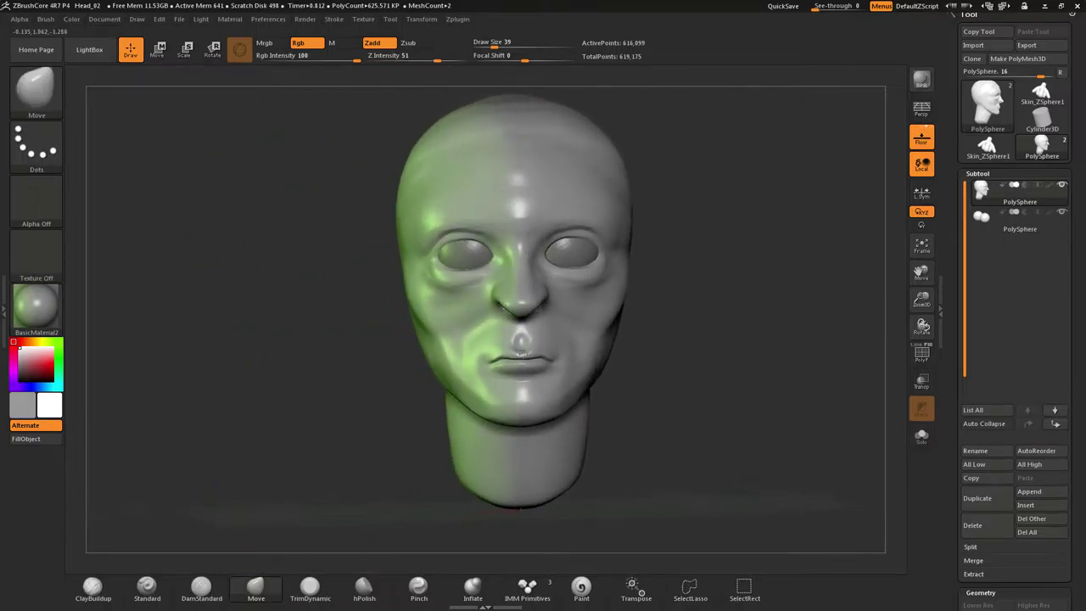
mouse_move(522, 355)
right_down()
mouse_move(548, 356)
mouse_move(529, 342)
mouse_move(548, 313)
mouse_move(543, 339)
right_up()
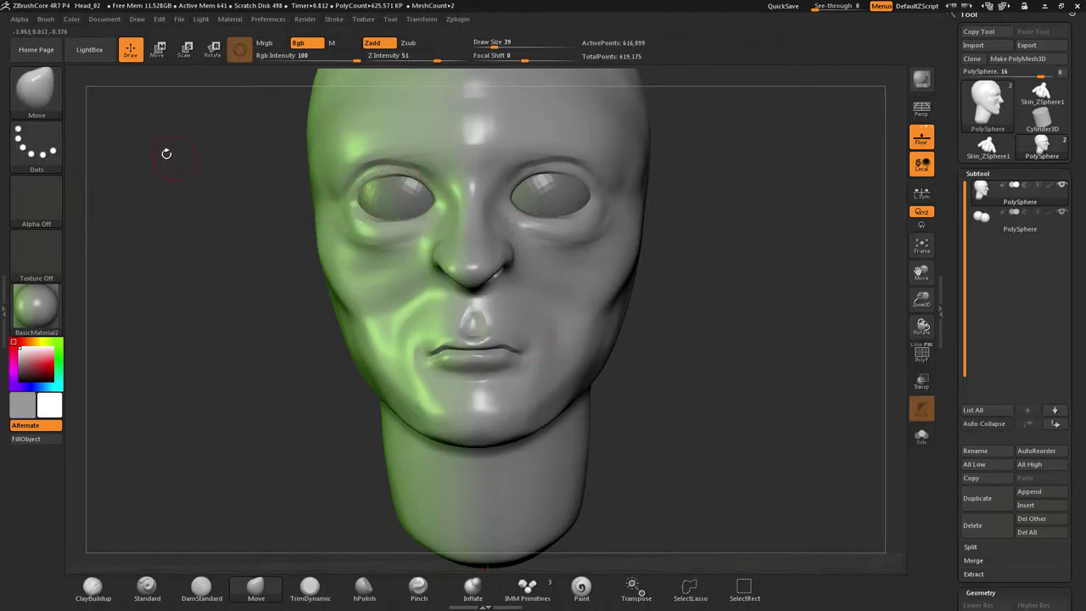
Return to the Paint brush, turn the head to a three-quarter view, and apply the ReflectedMap material
click(35, 89)
click(106, 160)
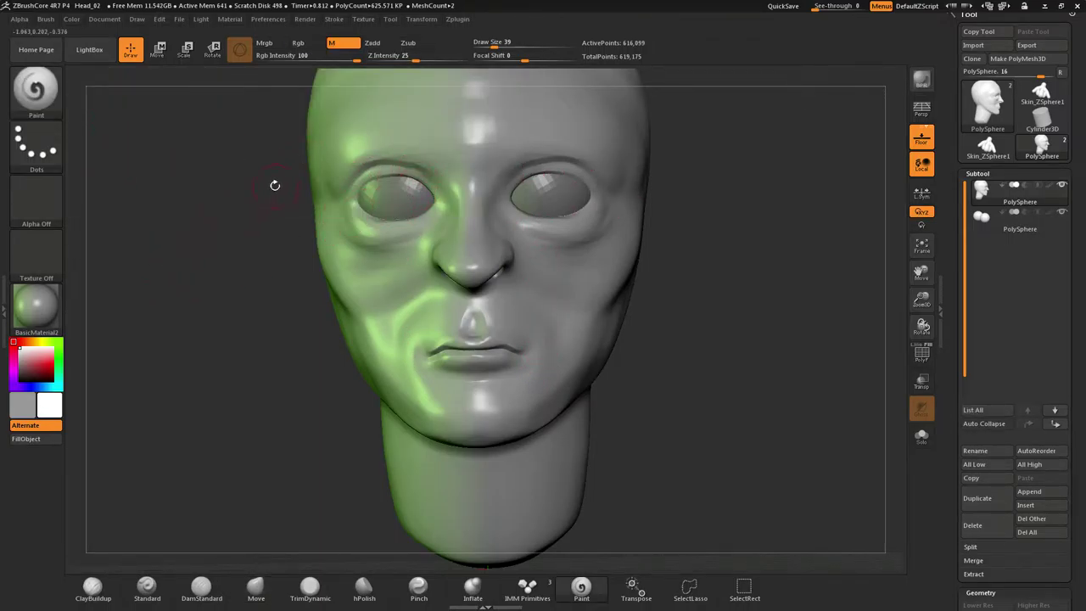
drag(275, 185, 365, 188)
click(26, 317)
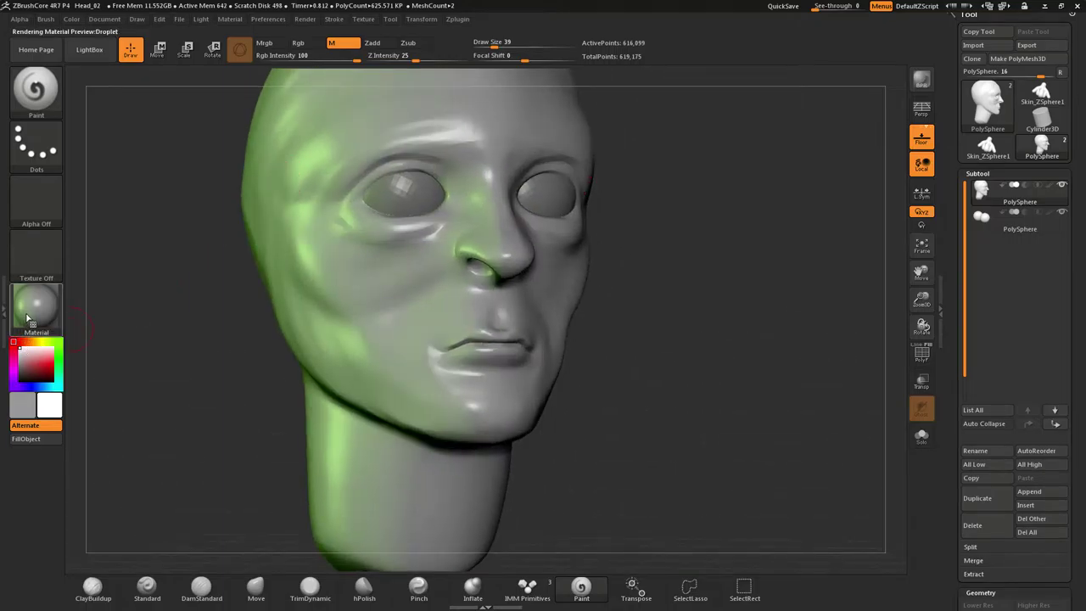
click(30, 318)
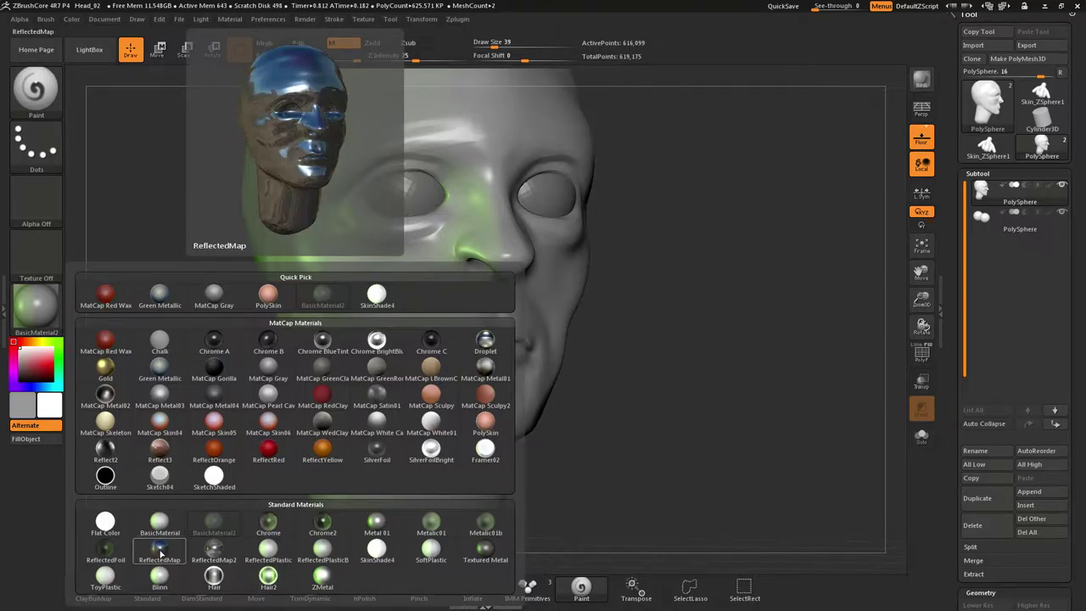
click(159, 549)
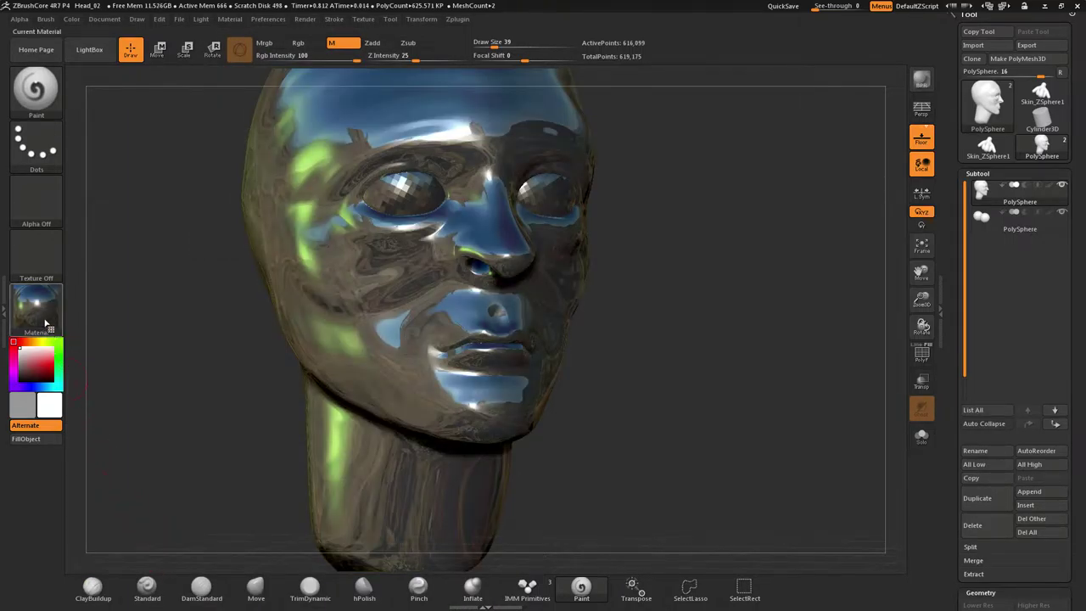
Set the main color to dark red and paint across the forehead, brow and nose
click(38, 314)
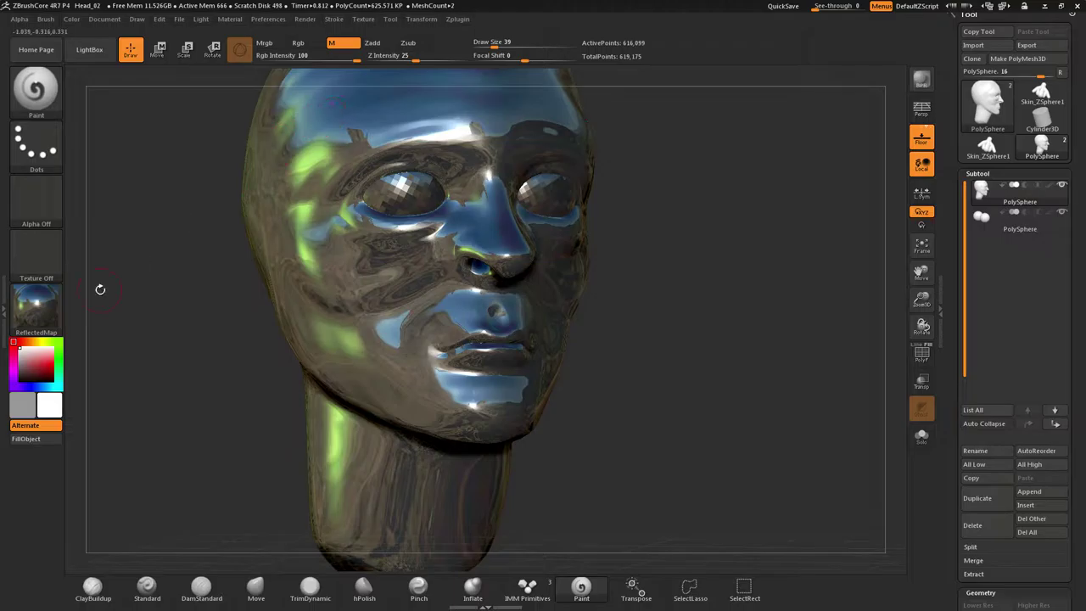
drag(38, 348, 45, 370)
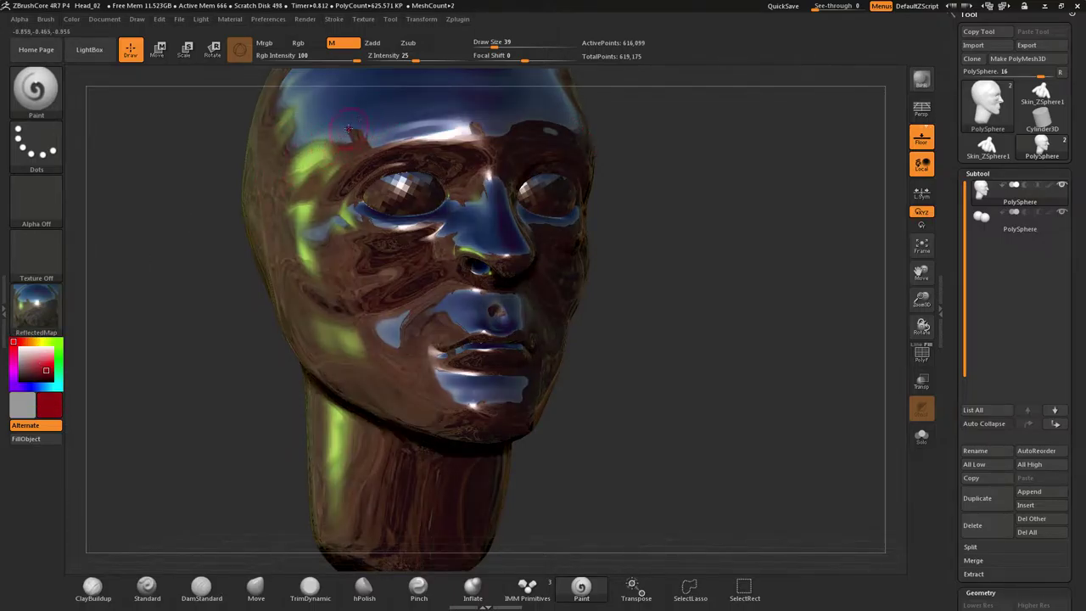
mouse_move(349, 129)
mouse_down()
mouse_move(312, 170)
mouse_move(307, 197)
mouse_move(380, 136)
mouse_move(370, 140)
mouse_move(534, 119)
mouse_move(501, 140)
mouse_move(497, 129)
mouse_move(480, 175)
mouse_move(502, 248)
mouse_up()
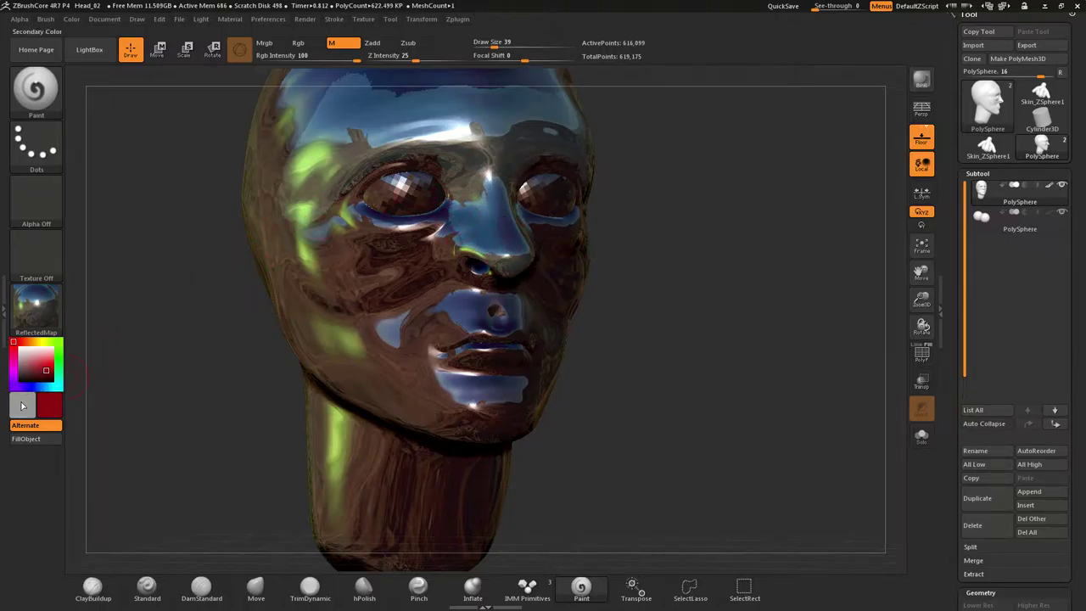
Set the secondary color to green
click(22, 405)
drag(73, 353, 168, 413)
click(221, 413)
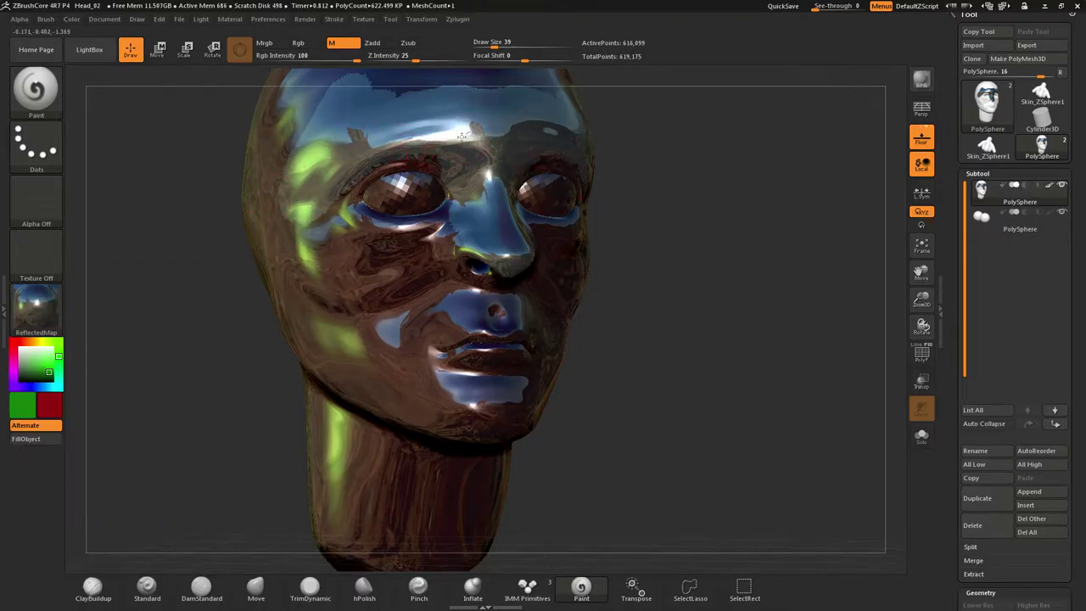
Paint the ReflectedMap material across the brow and forehead with only the material channel active
drag(435, 160, 355, 182)
mouse_move(334, 108)
mouse_down()
mouse_move(297, 108)
mouse_move(265, 153)
mouse_move(301, 83)
mouse_up()
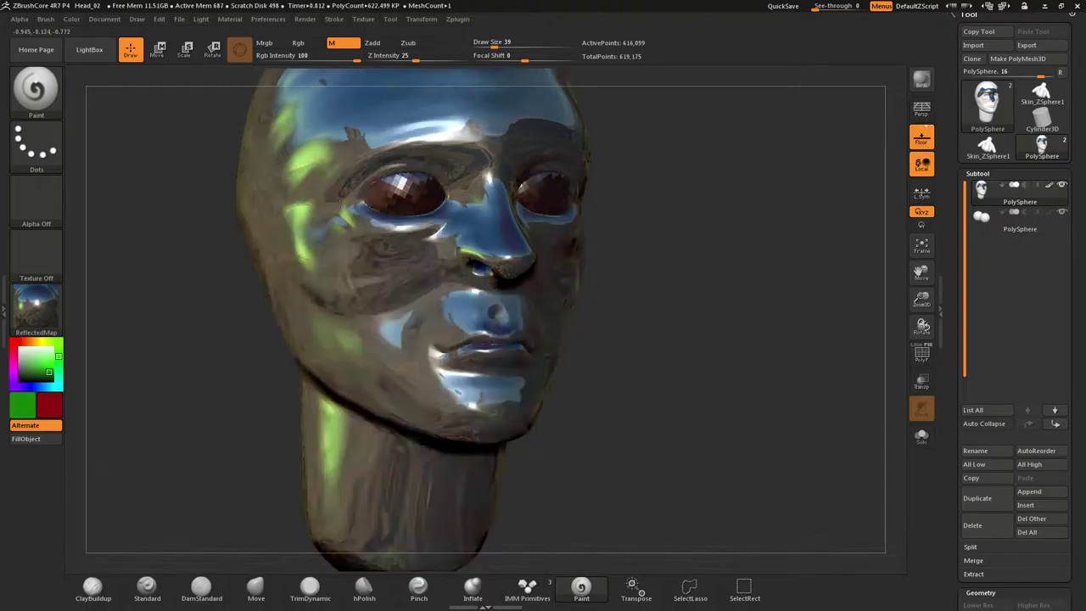
mouse_move(161, 271)
mouse_down()
mouse_move(263, 314)
mouse_move(157, 259)
mouse_up()
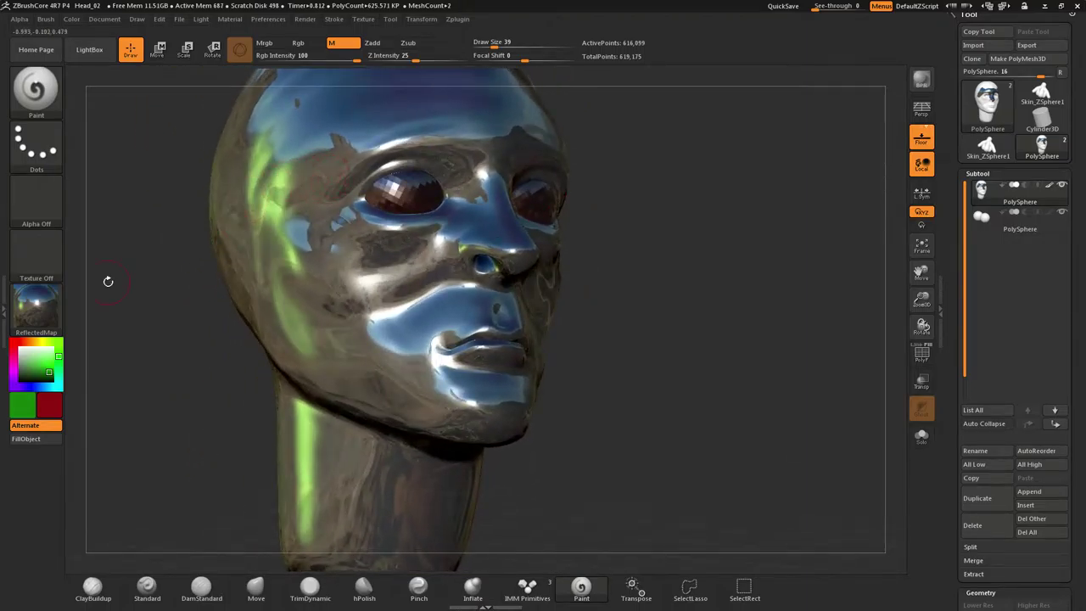
Switch to the MatCap Gray material, apply it over the cheek, and set the secondary color to light green
click(36, 305)
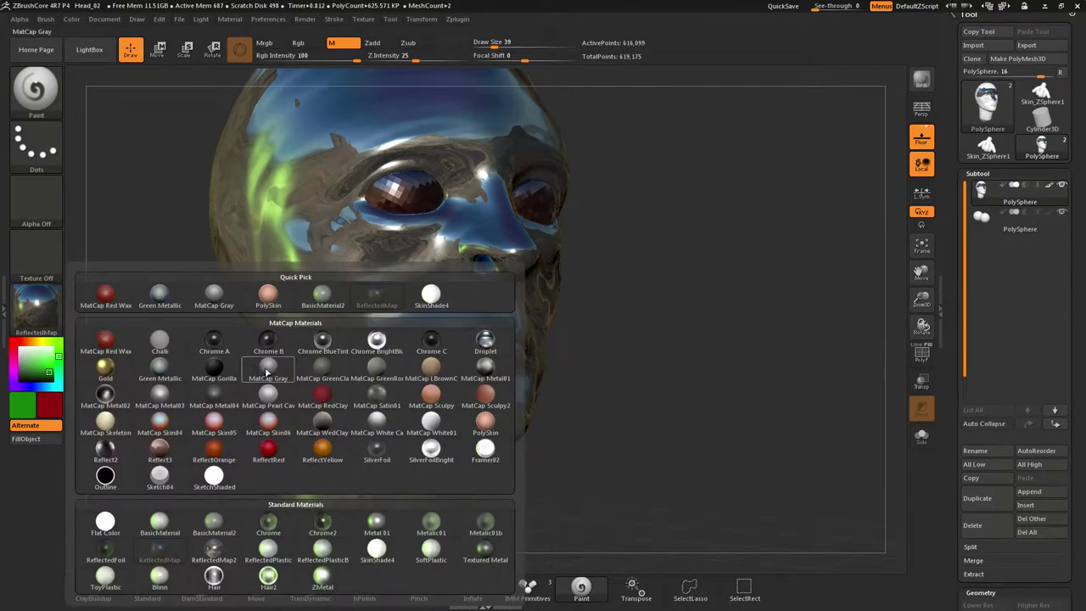
click(267, 371)
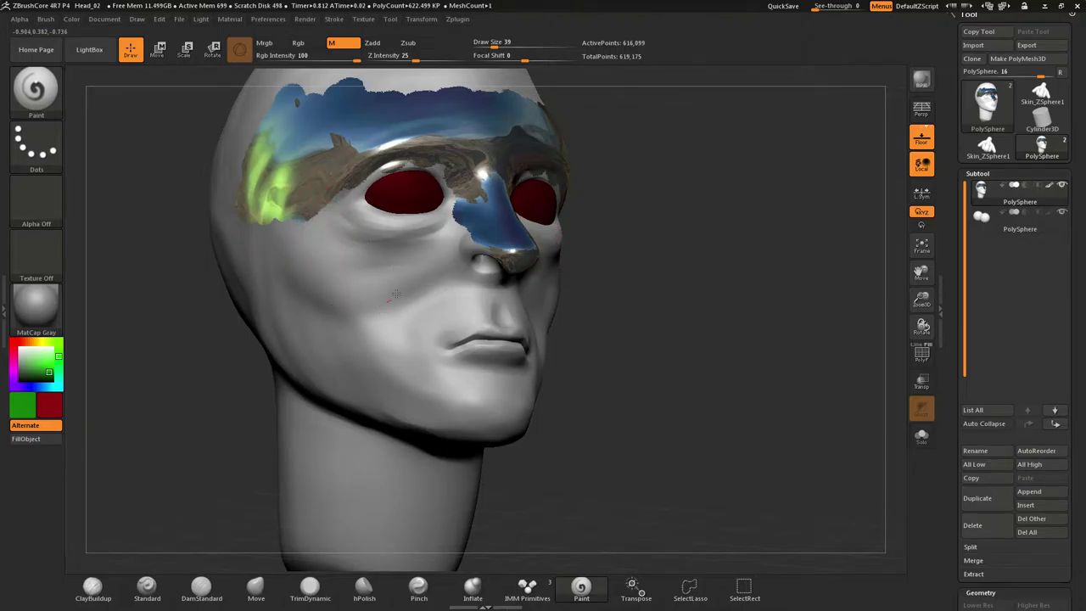
right_drag(437, 264, 404, 266)
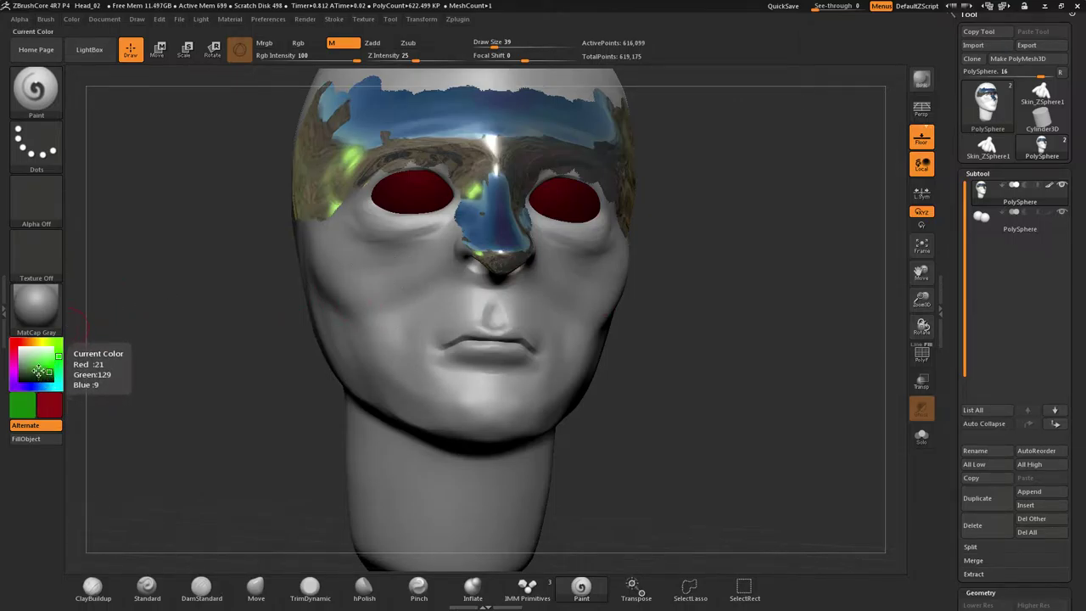
click(48, 359)
drag(156, 337, 202, 318)
Switch to the MatCap Red Wax material and paint it over the gray patch on the cheek
click(51, 318)
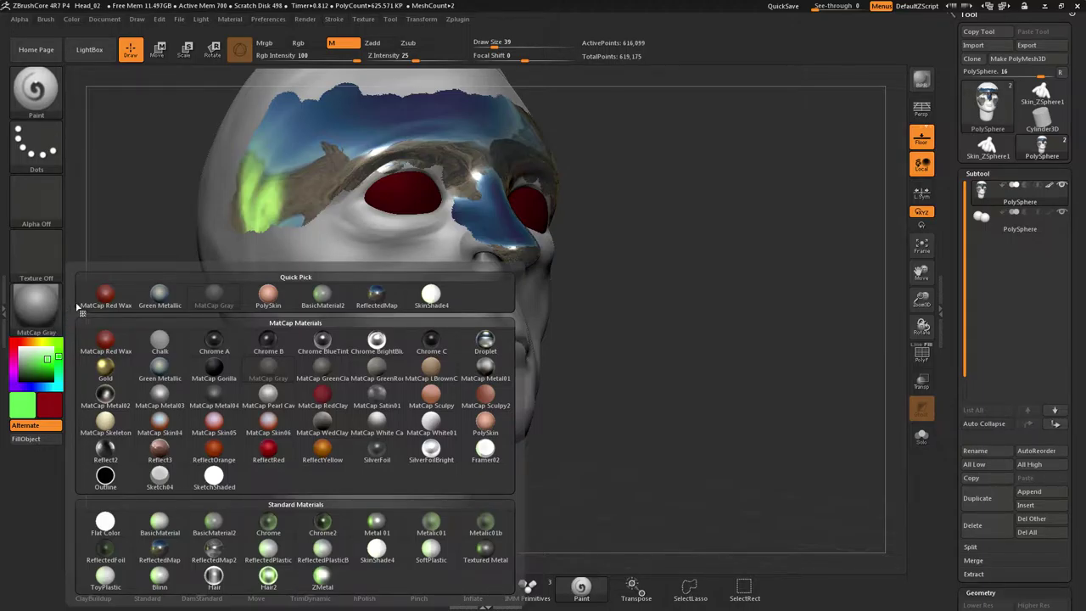
mouse_move(99, 297)
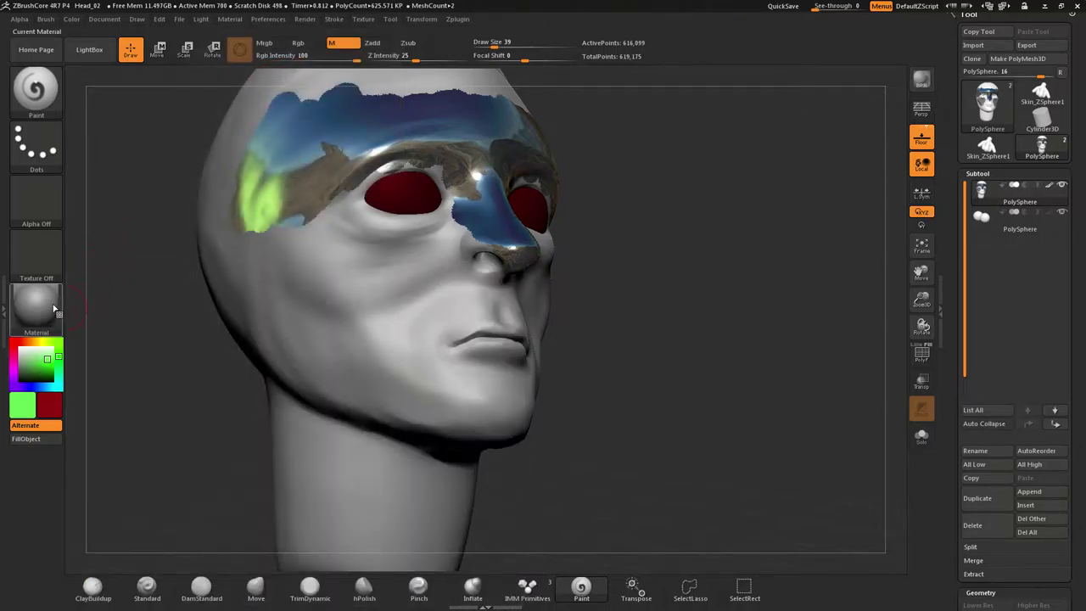
mouse_move(53, 310)
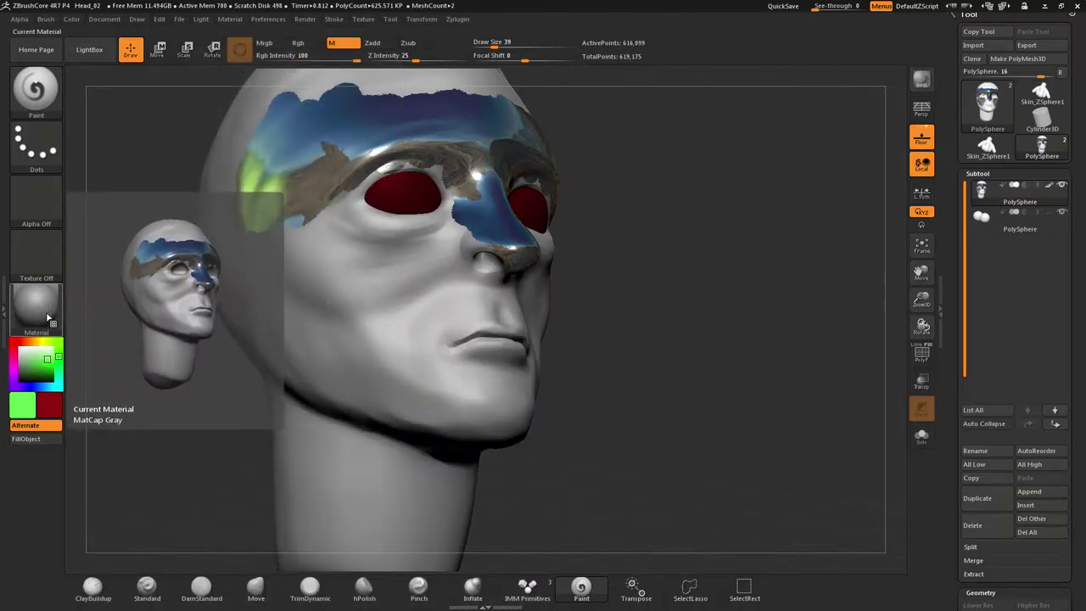
click(46, 317)
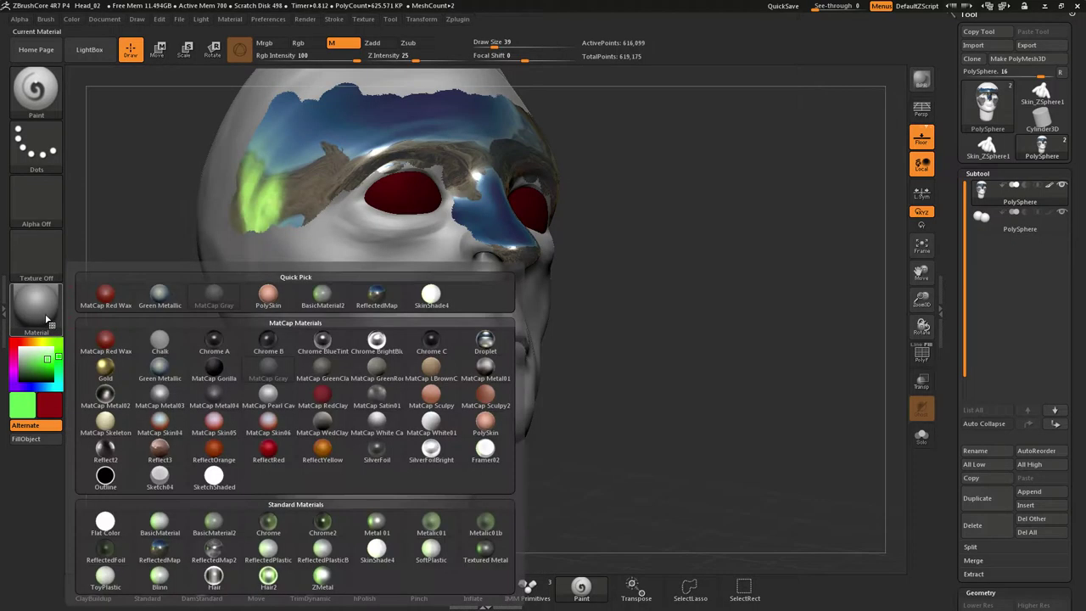
click(95, 298)
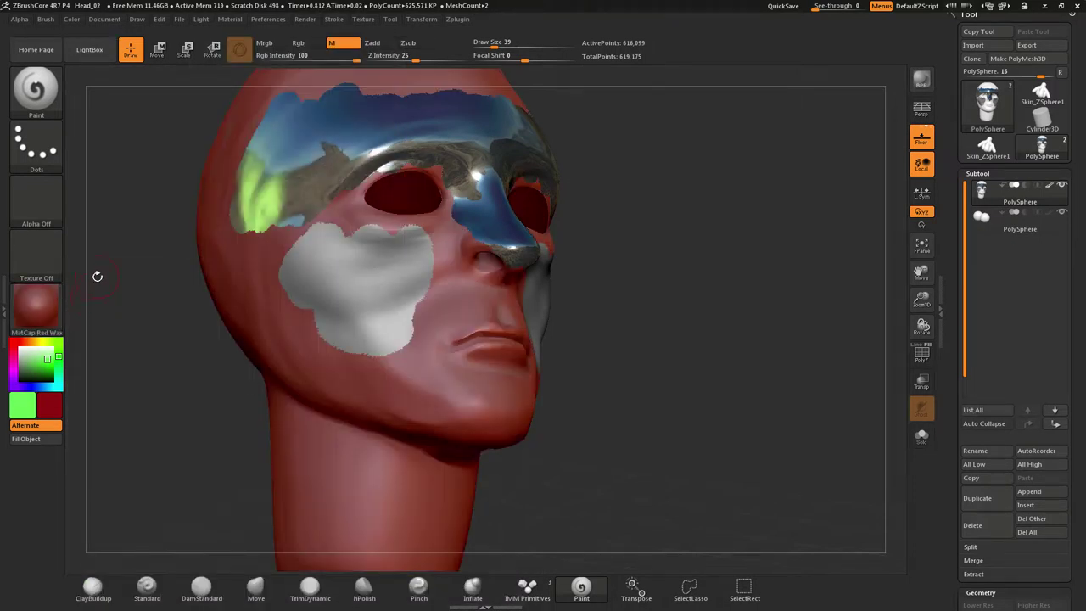
mouse_move(275, 286)
mouse_down()
mouse_move(314, 285)
mouse_move(352, 322)
mouse_move(394, 318)
mouse_move(382, 318)
mouse_move(396, 315)
mouse_move(405, 270)
mouse_up()
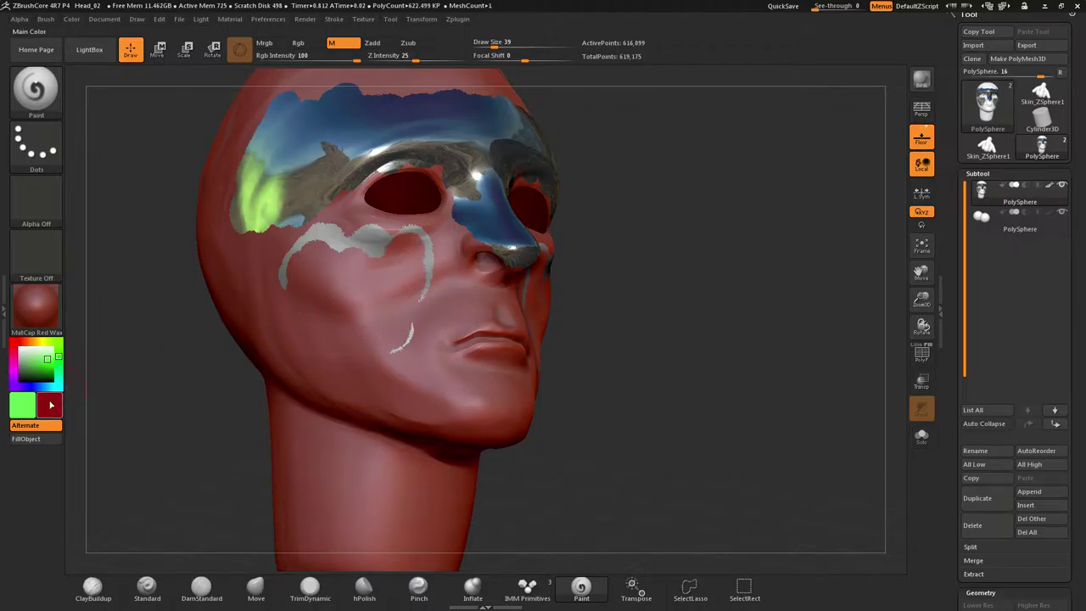
Choose the ReflectedPlasticB material and paint the cheek, mouth and jaw dark red with color and material combined
drag(46, 362, 47, 374)
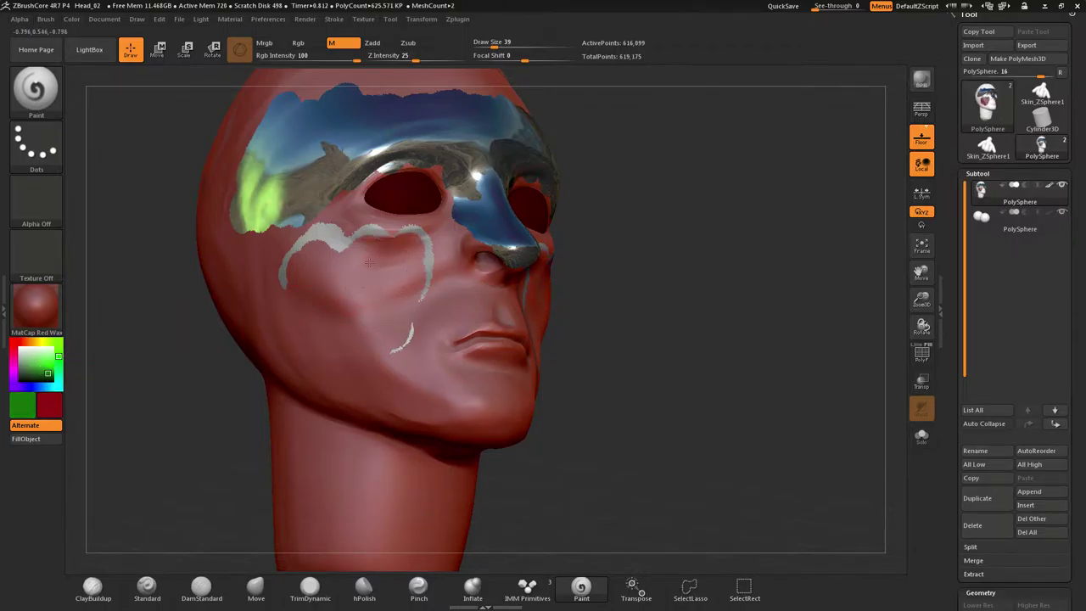
click(36, 305)
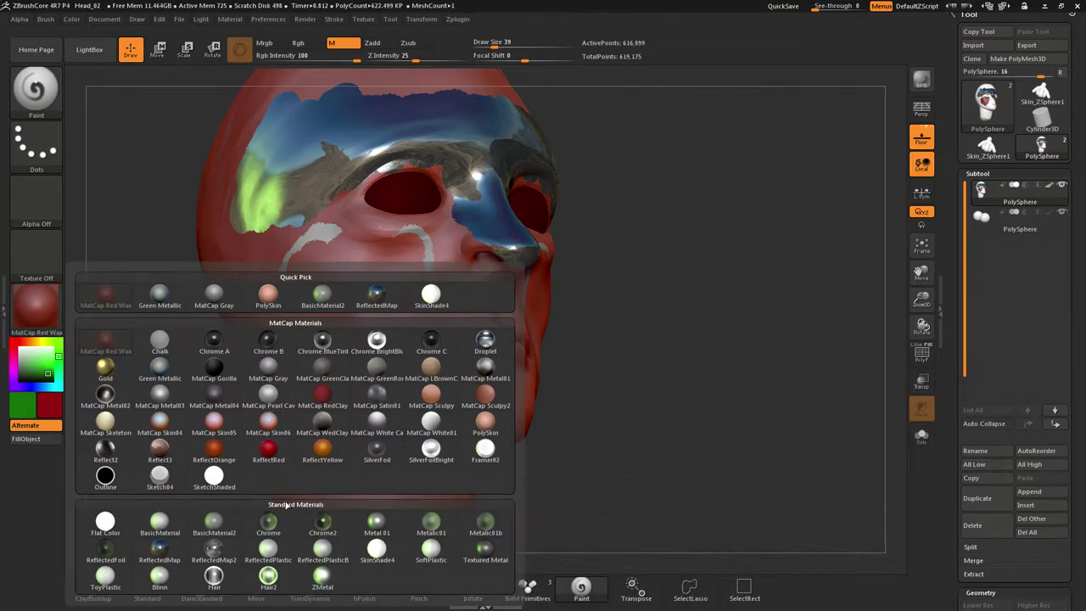
click(325, 555)
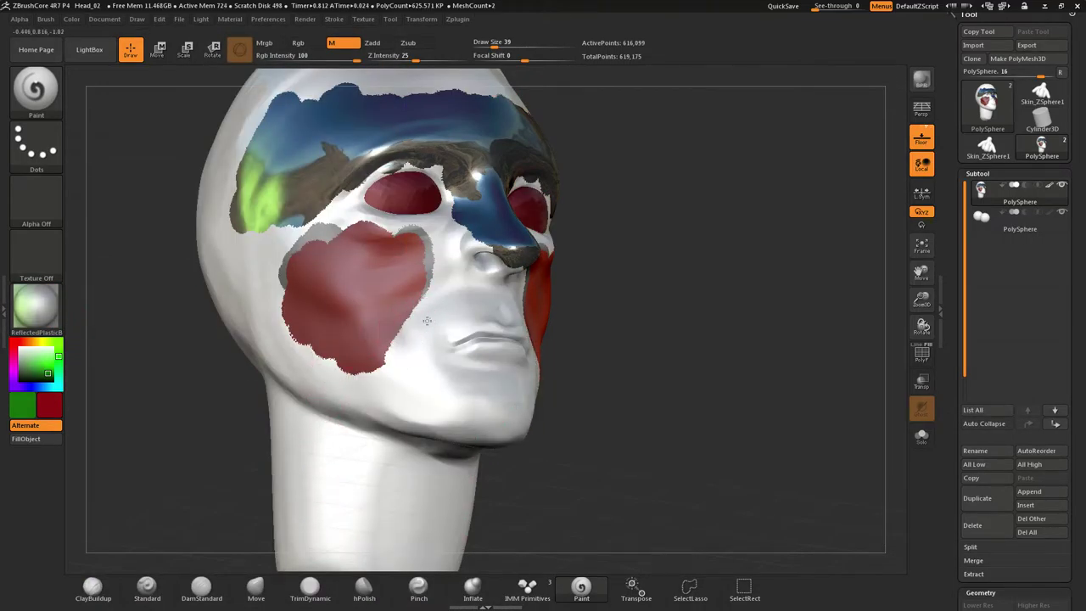
mouse_move(423, 321)
mouse_down()
mouse_move(417, 330)
mouse_move(420, 275)
mouse_move(392, 254)
mouse_move(368, 272)
mouse_move(357, 327)
mouse_move(363, 336)
mouse_move(394, 292)
mouse_move(375, 351)
mouse_move(401, 357)
mouse_move(399, 394)
mouse_move(501, 407)
mouse_move(465, 430)
mouse_move(441, 420)
mouse_move(486, 431)
mouse_move(477, 329)
mouse_move(429, 251)
mouse_move(406, 245)
mouse_move(342, 355)
mouse_move(316, 339)
mouse_move(294, 357)
mouse_move(390, 362)
mouse_move(424, 416)
mouse_up()
click(300, 43)
click(266, 44)
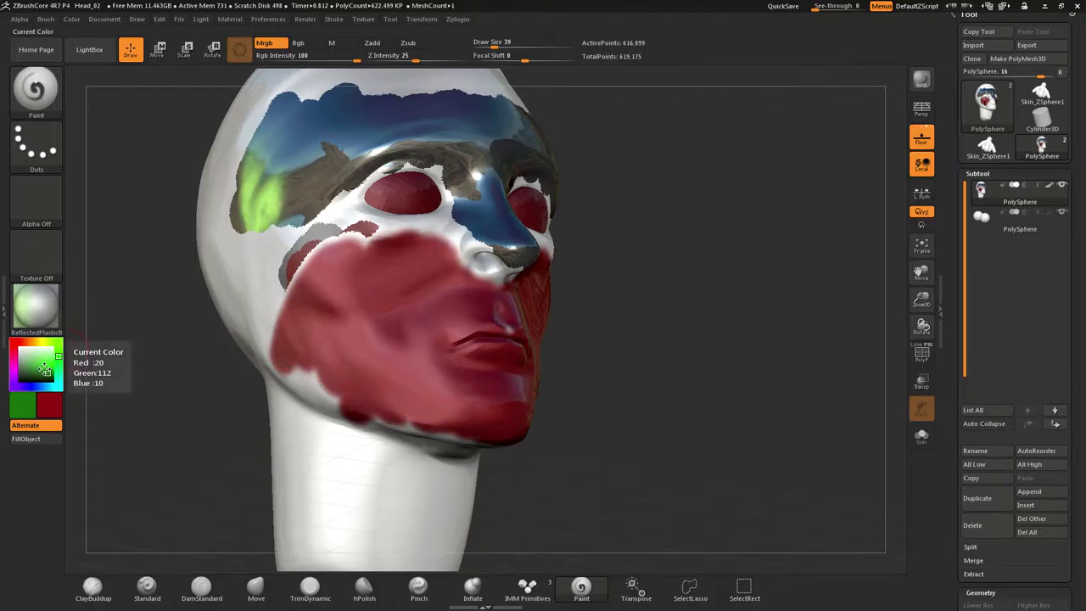
Set the secondary color to bright green and the main color to dark green, and paint over the lower face and nose bridge
drag(51, 374, 51, 359)
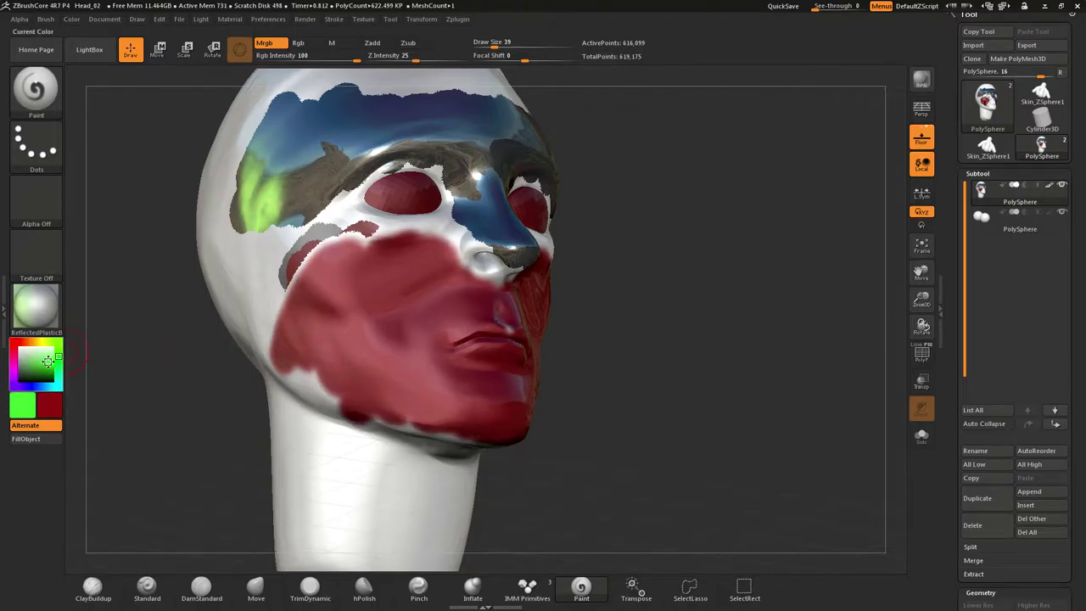
mouse_move(235, 291)
alt+mouse_down()
mouse_move(257, 286)
mouse_move(254, 300)
alt+mouse_up()
click(55, 399)
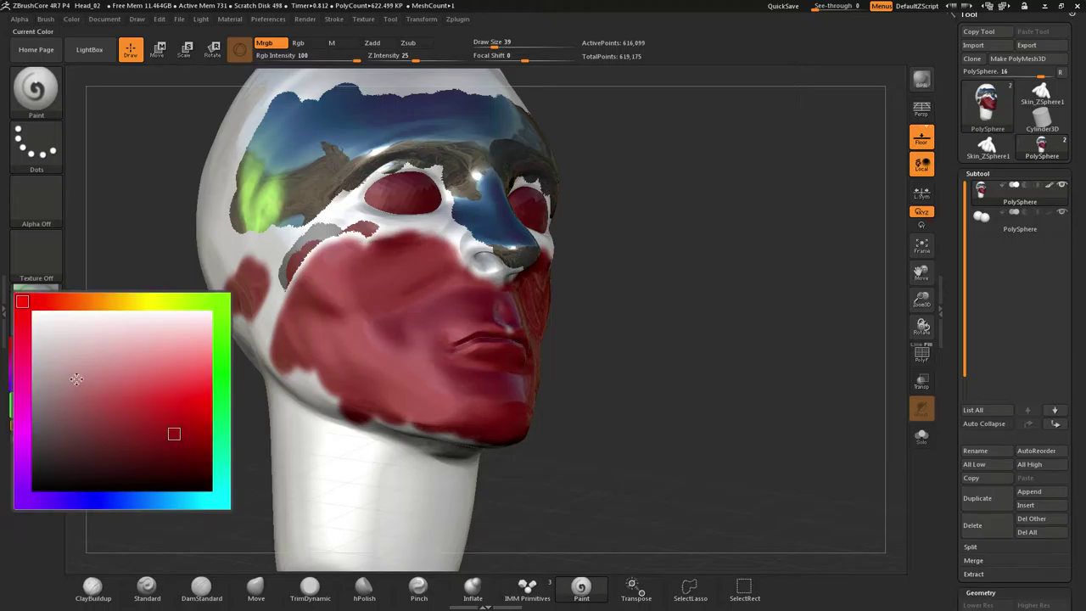
click(222, 319)
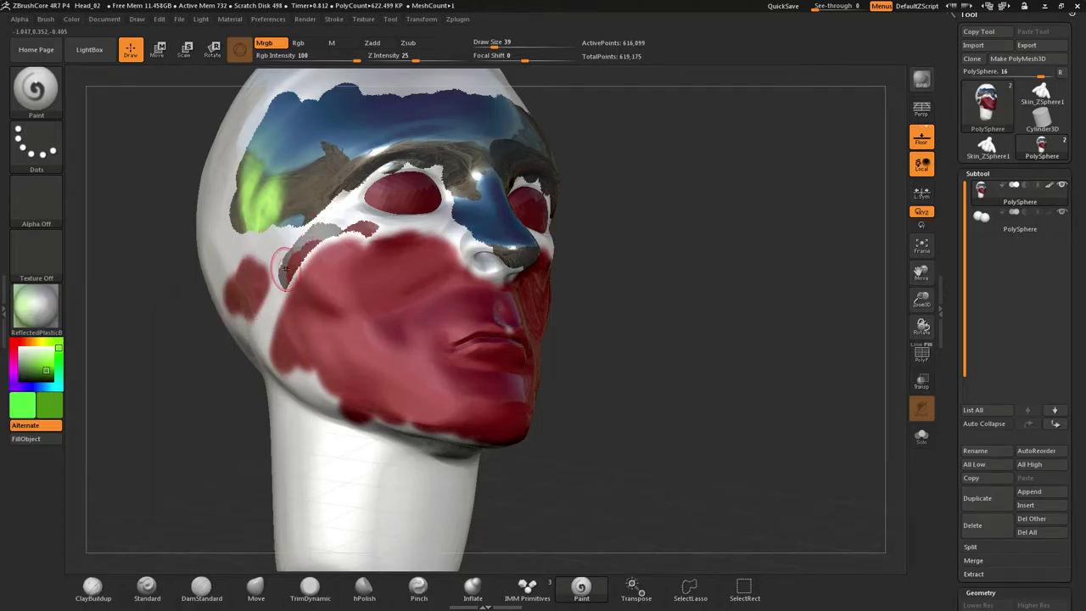
mouse_move(290, 274)
alt+mouse_down()
mouse_move(286, 314)
mouse_move(399, 366)
mouse_move(458, 373)
alt+mouse_up()
mouse_move(467, 331)
mouse_down()
mouse_move(504, 417)
mouse_move(475, 315)
mouse_move(420, 238)
mouse_move(494, 252)
mouse_move(491, 268)
mouse_up()
Limit painting to the material channel and paint MatCap Gray over the green cheek and jaw
click(41, 303)
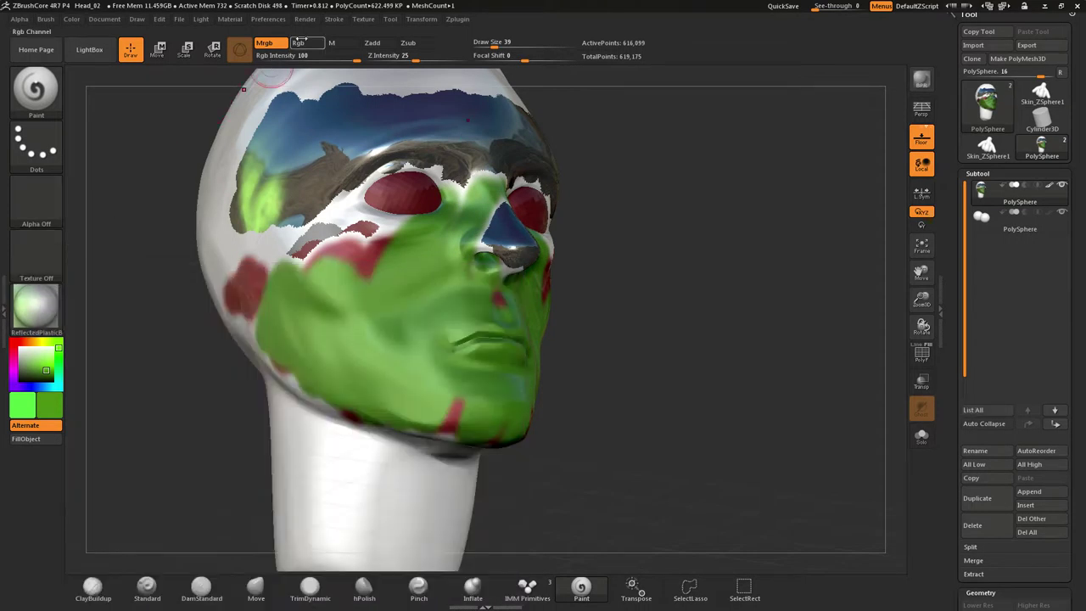
click(348, 45)
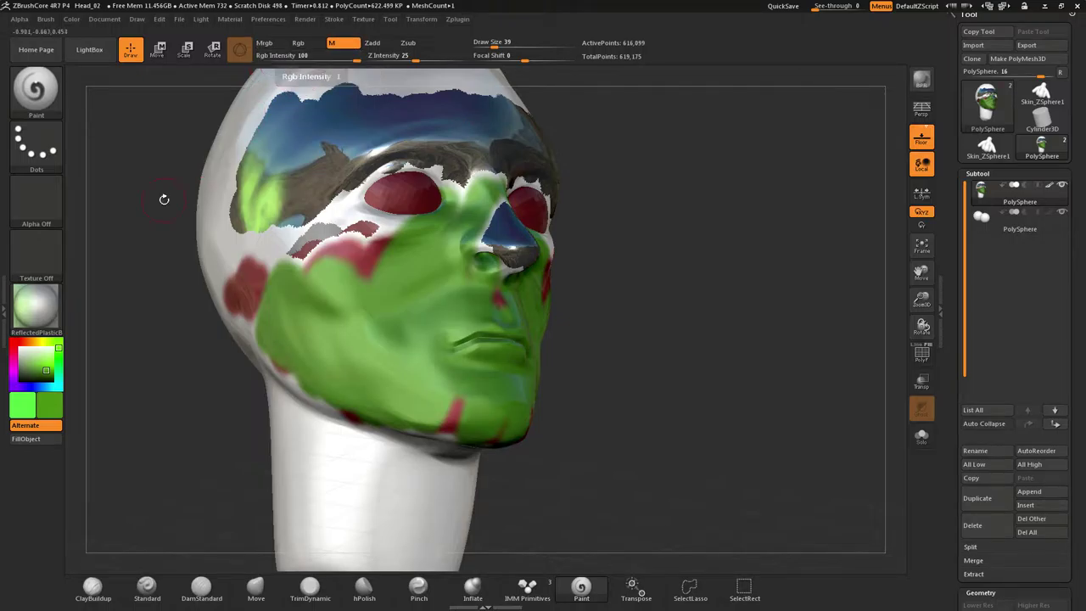
click(46, 309)
click(214, 288)
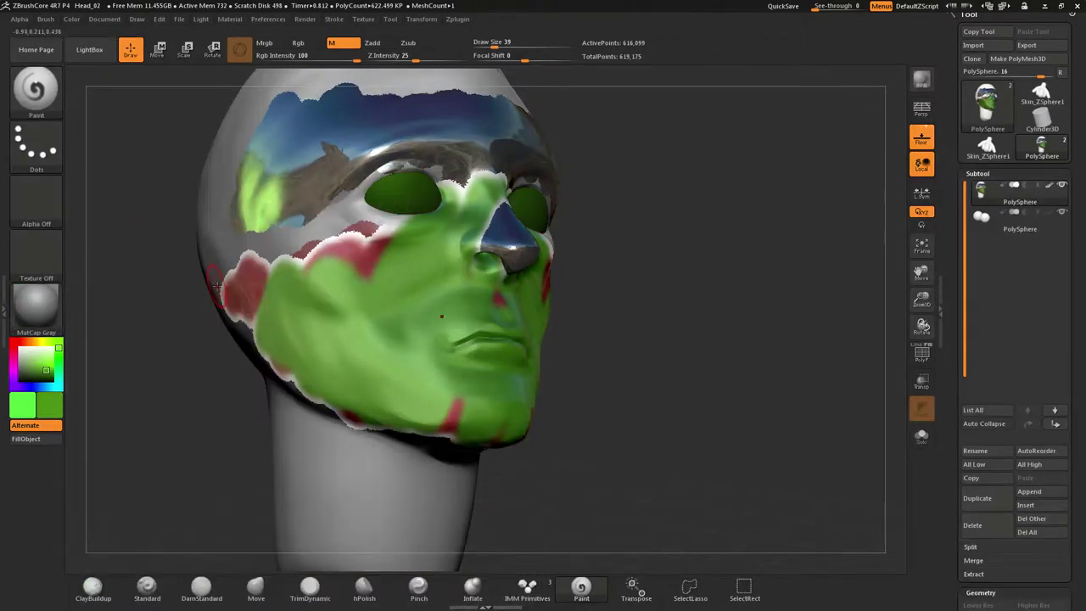
right_drag(262, 236, 306, 242)
mouse_move(307, 243)
mouse_down()
mouse_move(331, 239)
mouse_move(382, 356)
mouse_move(437, 399)
mouse_move(496, 407)
mouse_move(505, 424)
mouse_up()
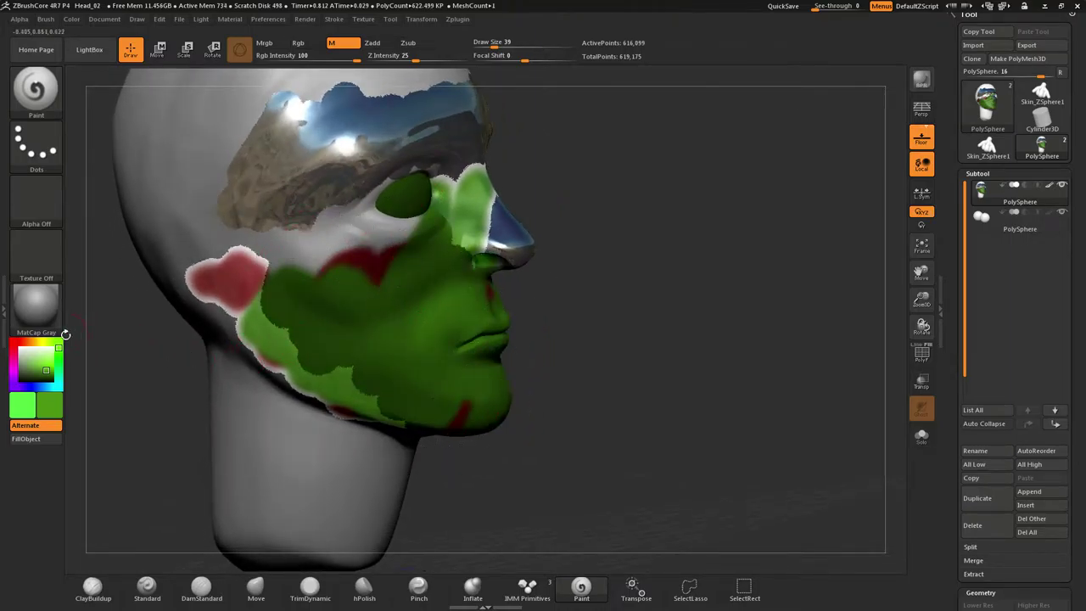
Set the main color to red and continue painting MatCap Gray from the temple down to the jaw
mouse_move(26, 356)
mouse_down()
mouse_move(11, 349)
mouse_move(18, 375)
mouse_up()
click(15, 344)
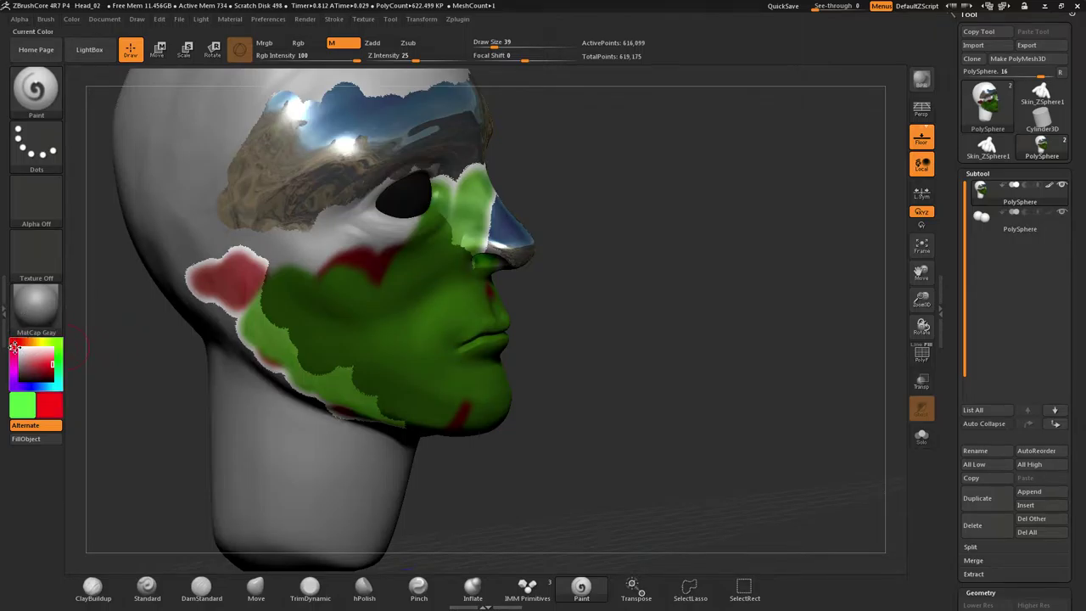
mouse_move(279, 244)
mouse_down()
mouse_move(303, 328)
mouse_move(337, 389)
mouse_move(384, 414)
mouse_up()
Set both the secondary and main colors to white and paint MatCap Gray over the forehead, brow, nose and remaining patches
click(22, 400)
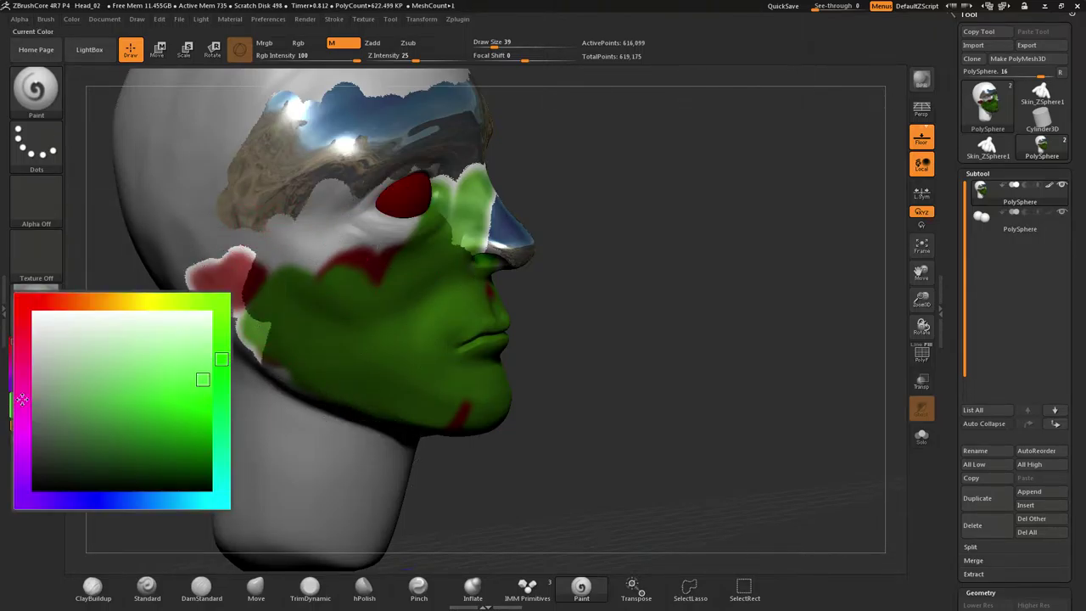
click(26, 307)
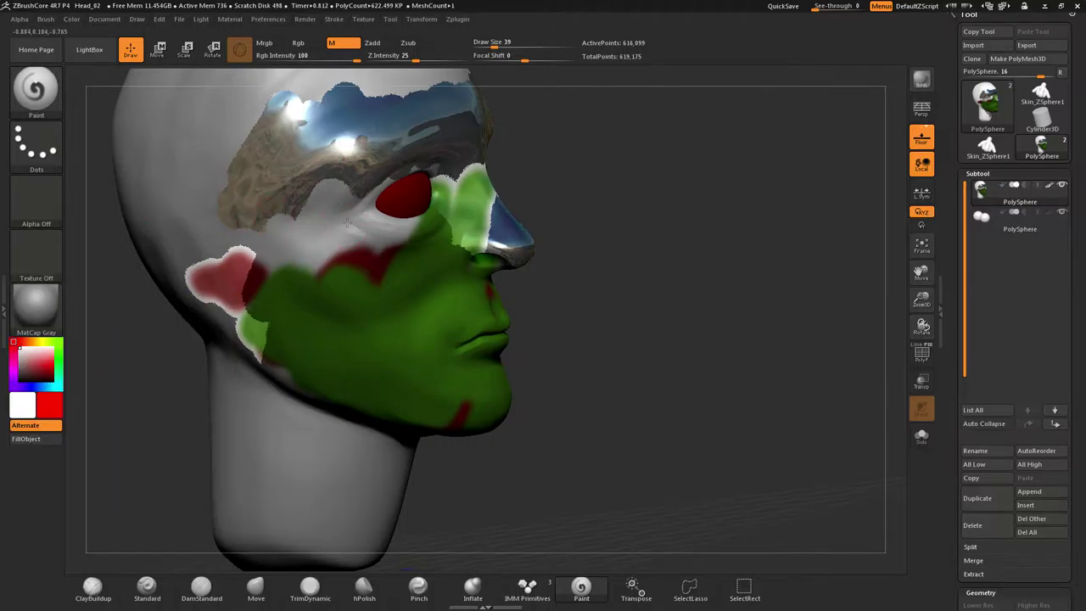
click(49, 402)
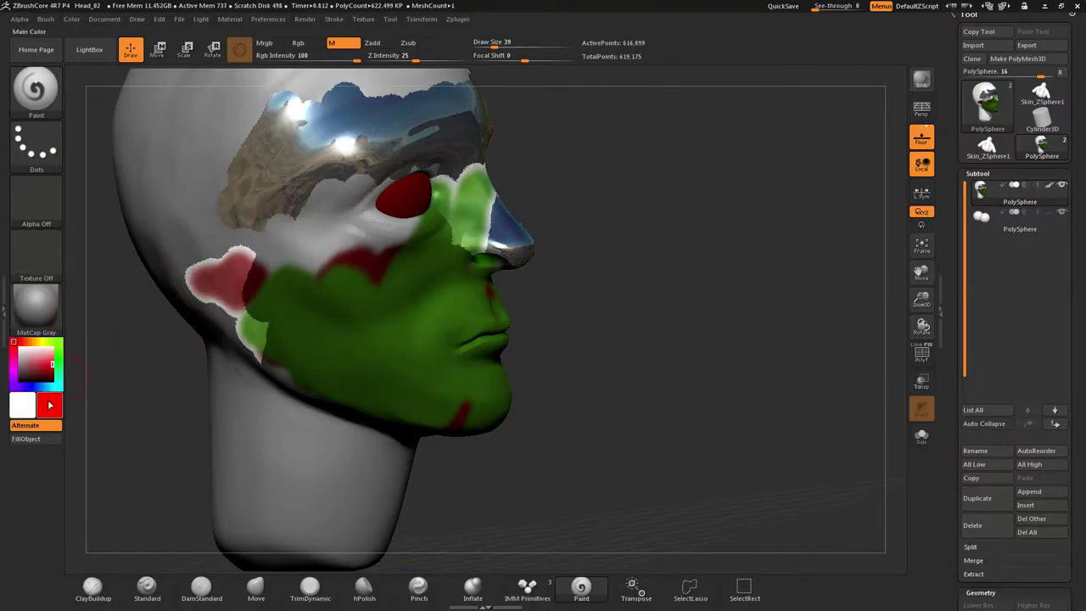
click(49, 401)
click(26, 312)
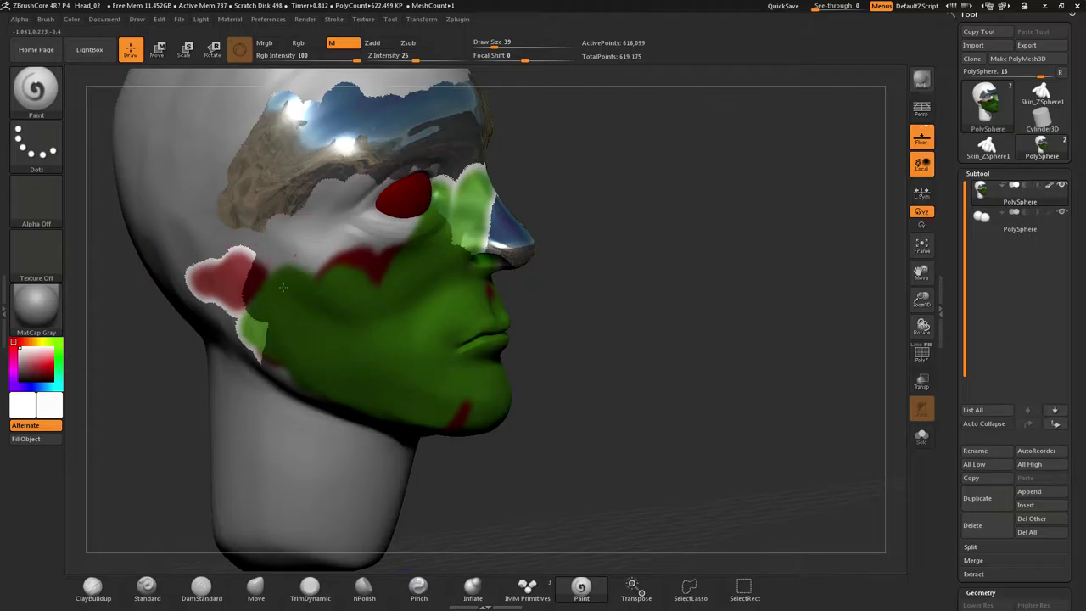
mouse_move(283, 286)
mouse_down()
mouse_move(298, 219)
mouse_move(231, 218)
mouse_move(304, 125)
mouse_move(433, 120)
mouse_move(502, 227)
mouse_move(493, 358)
mouse_move(455, 95)
mouse_move(356, 201)
mouse_up()
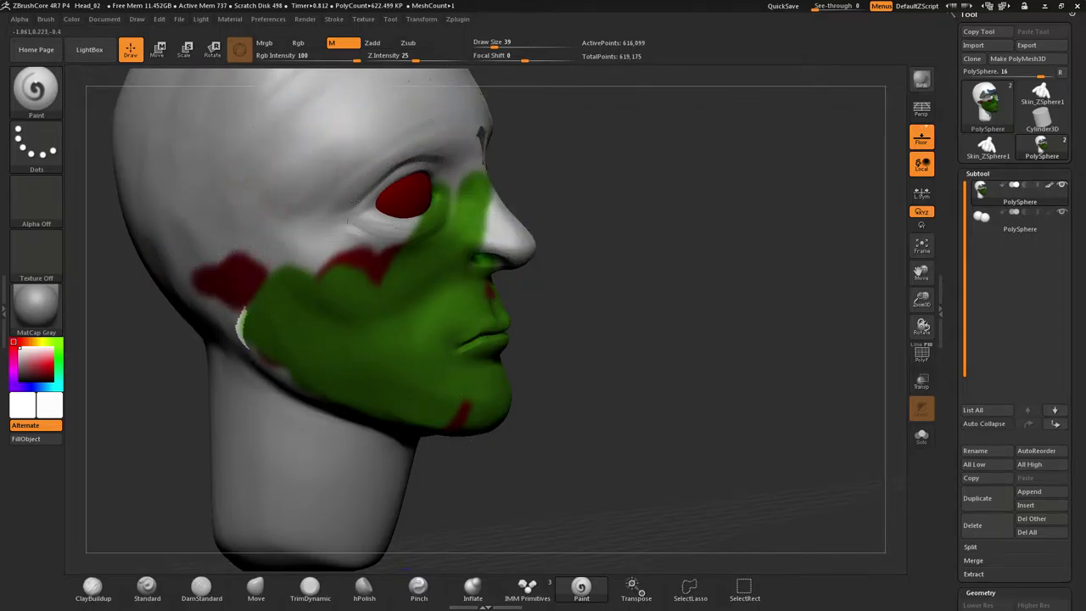
mouse_move(523, 121)
mouse_down()
mouse_move(492, 116)
mouse_move(457, 217)
mouse_up()
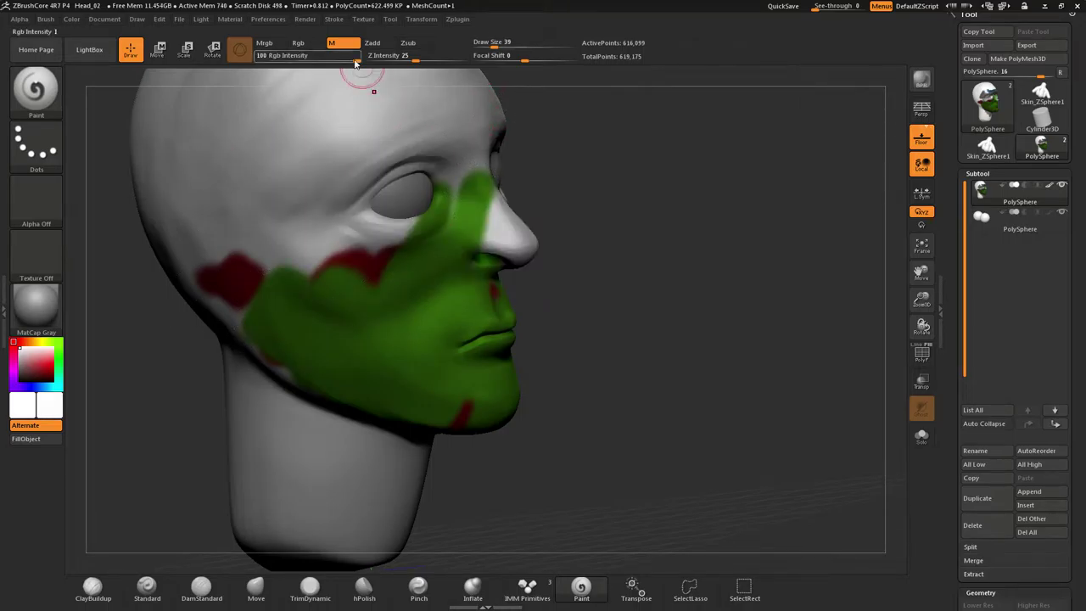
Switch to painting color only and cover the green and red on the cheek, mouth, chin and jaw with white
click(310, 45)
mouse_move(243, 194)
mouse_down()
mouse_move(256, 344)
mouse_move(462, 280)
mouse_move(505, 374)
mouse_move(522, 309)
mouse_up()
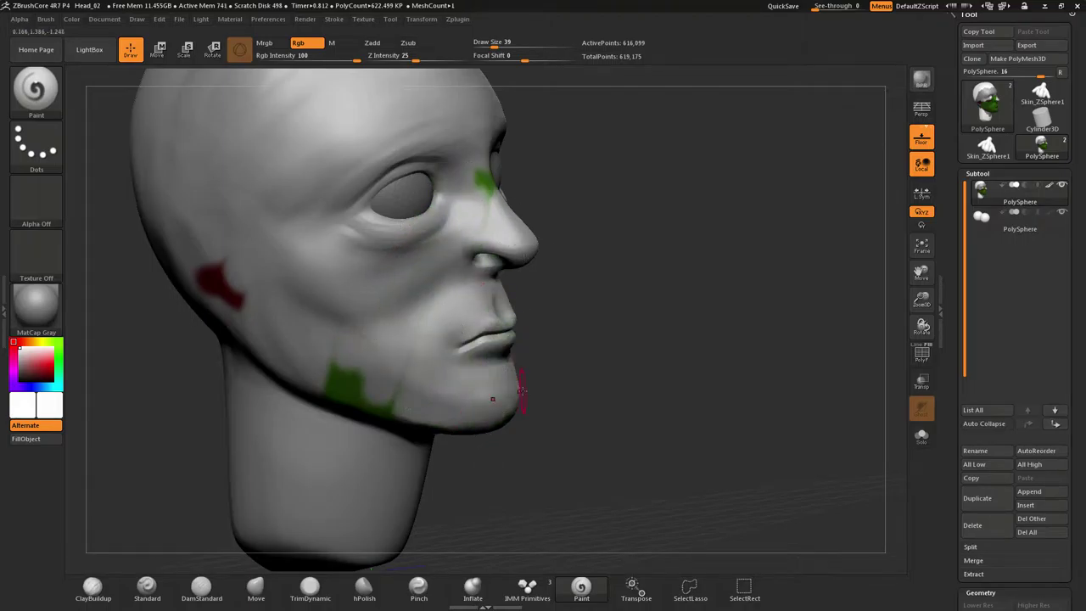
drag(522, 397, 460, 369)
mouse_move(547, 350)
mouse_down()
mouse_move(536, 384)
mouse_move(478, 420)
mouse_up()
drag(566, 424, 670, 430)
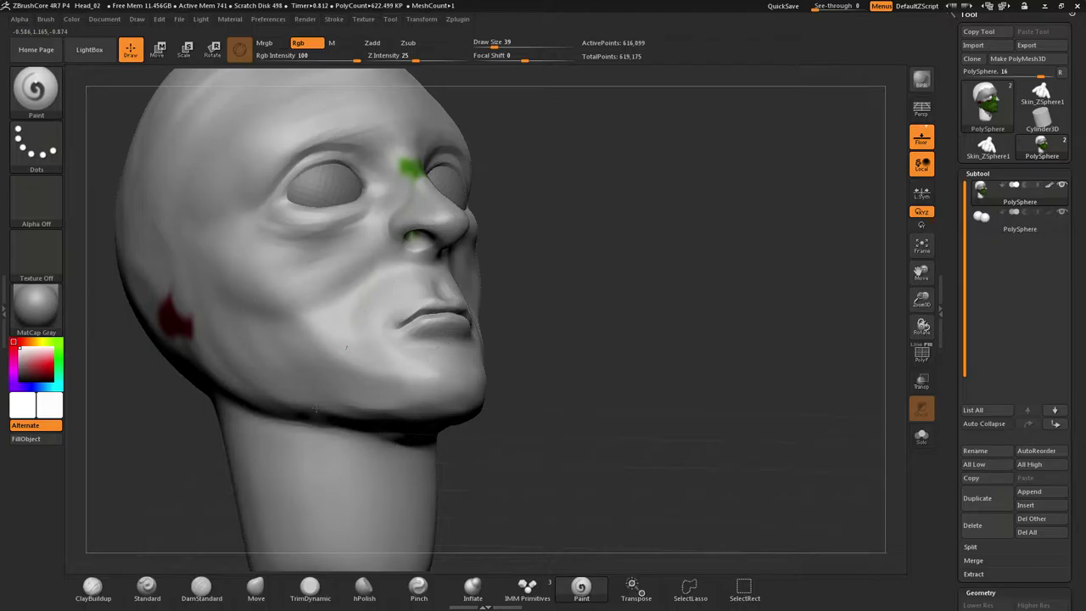
Paint white over the leftover red spot behind the cheek and the green spot on the nose bridge, ending in front view
drag(203, 289, 199, 193)
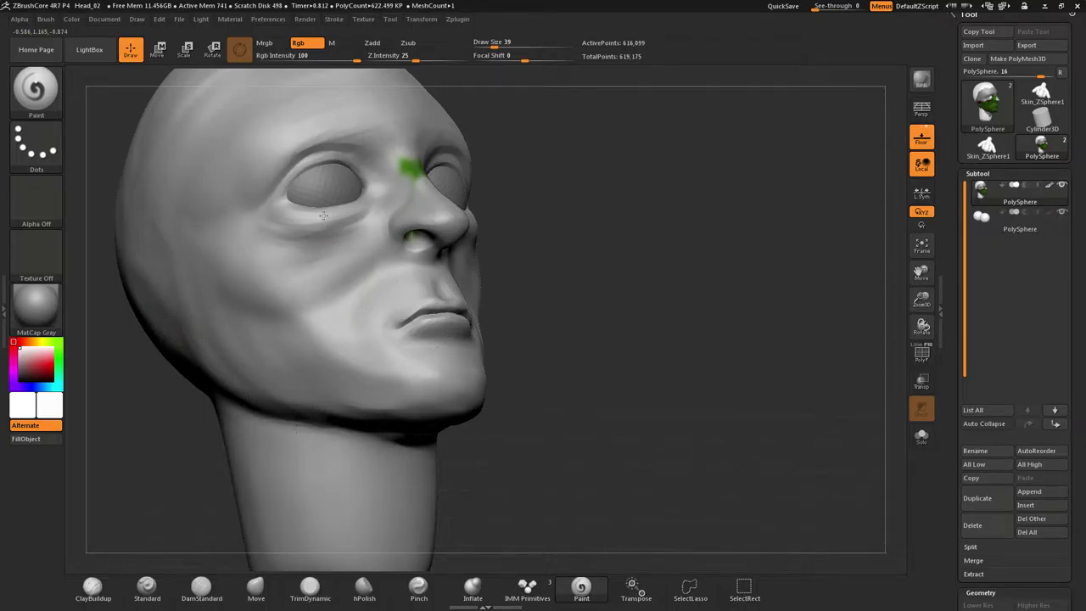
drag(397, 165, 419, 202)
drag(573, 229, 496, 204)
shift+drag(710, 274, 694, 287)
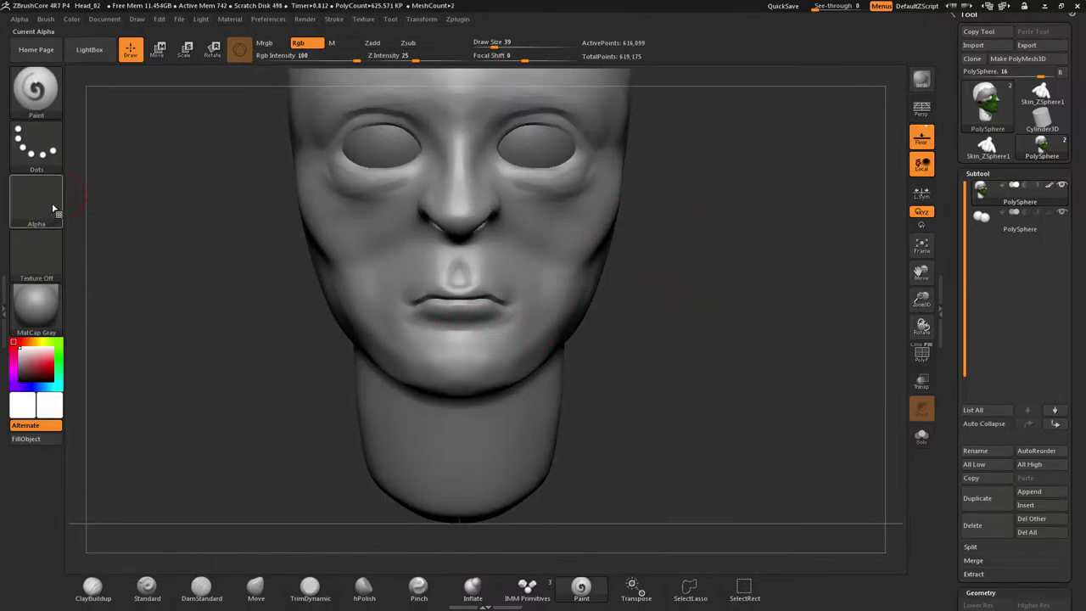
Choose the Move Topological brush, mask the area around the mouth and invert the mask
drag(247, 264, 348, 266)
drag(547, 249, 445, 245)
shift+drag(635, 226, 651, 206)
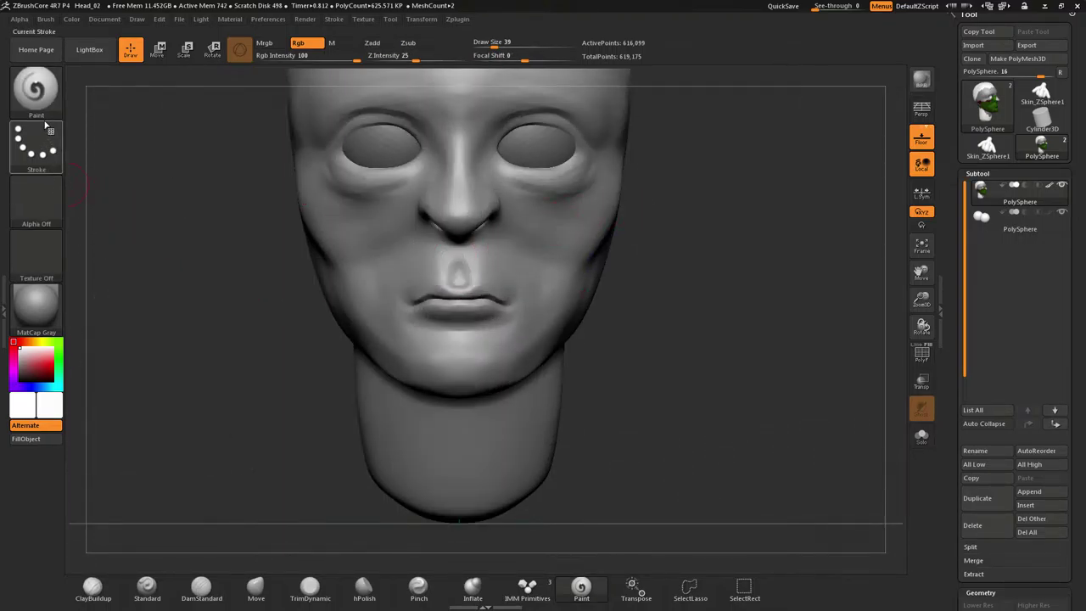
click(38, 85)
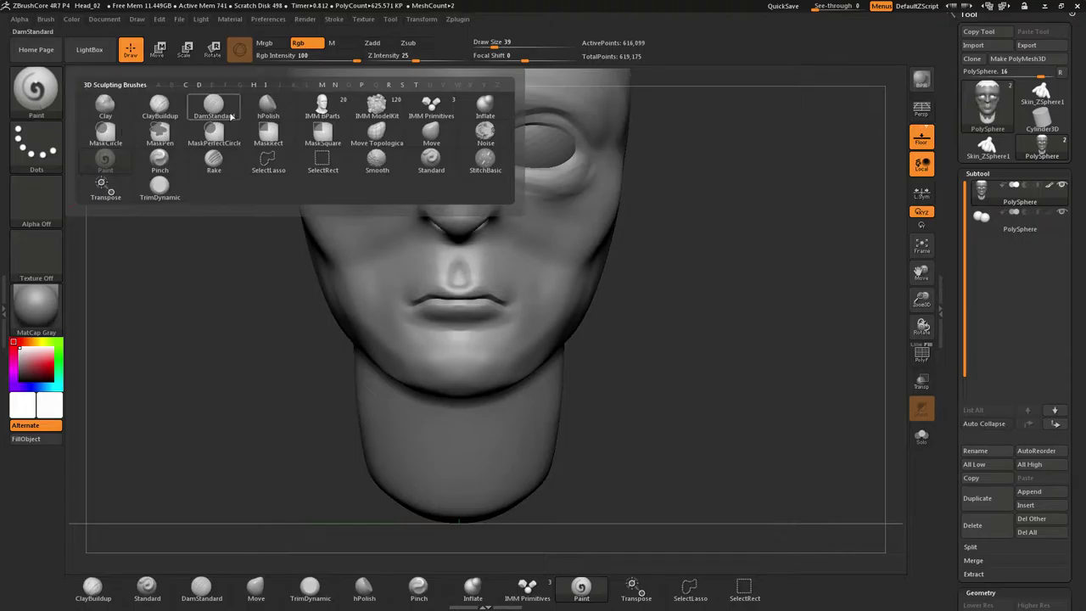
click(377, 132)
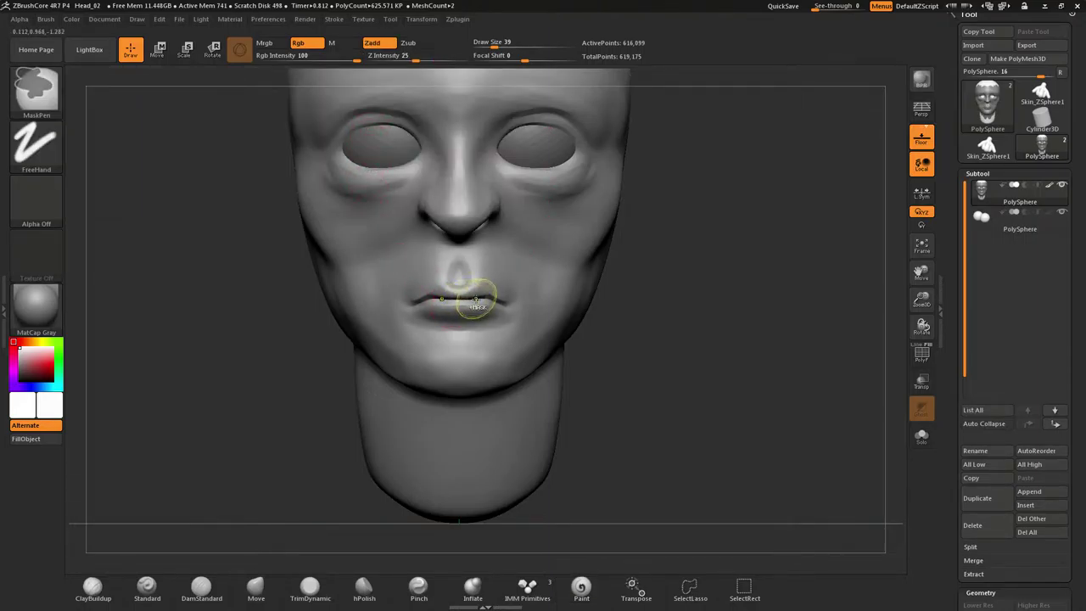
mouse_move(472, 301)
ctrl+mouse_down()
mouse_move(434, 307)
mouse_move(437, 321)
mouse_move(414, 303)
mouse_move(497, 285)
mouse_move(509, 314)
mouse_move(486, 300)
mouse_move(416, 329)
mouse_move(437, 270)
mouse_move(413, 265)
mouse_move(426, 334)
ctrl+mouse_up()
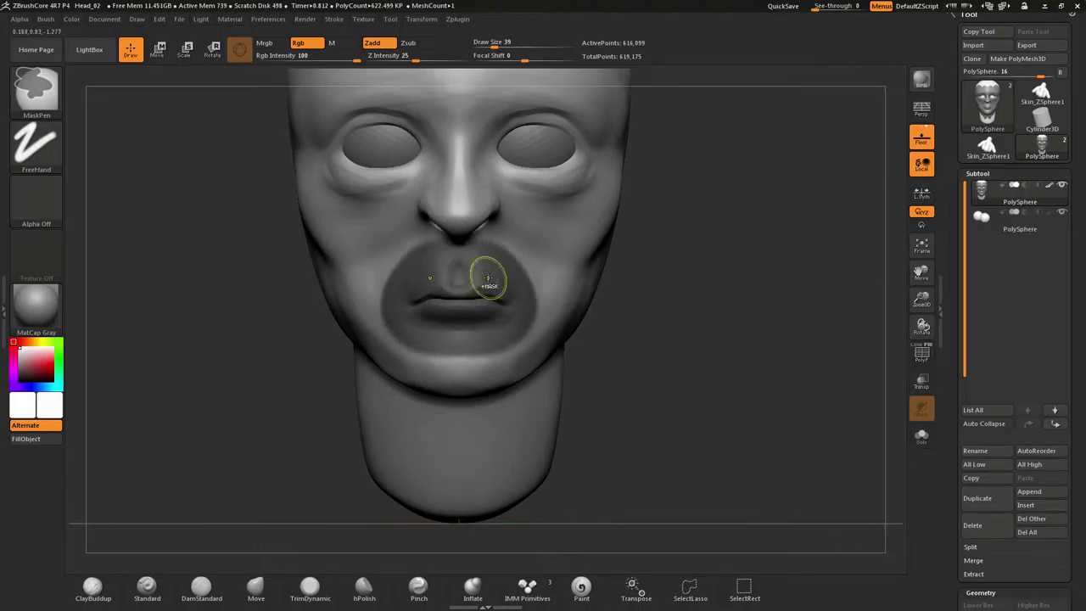
ctrl+click(620, 206)
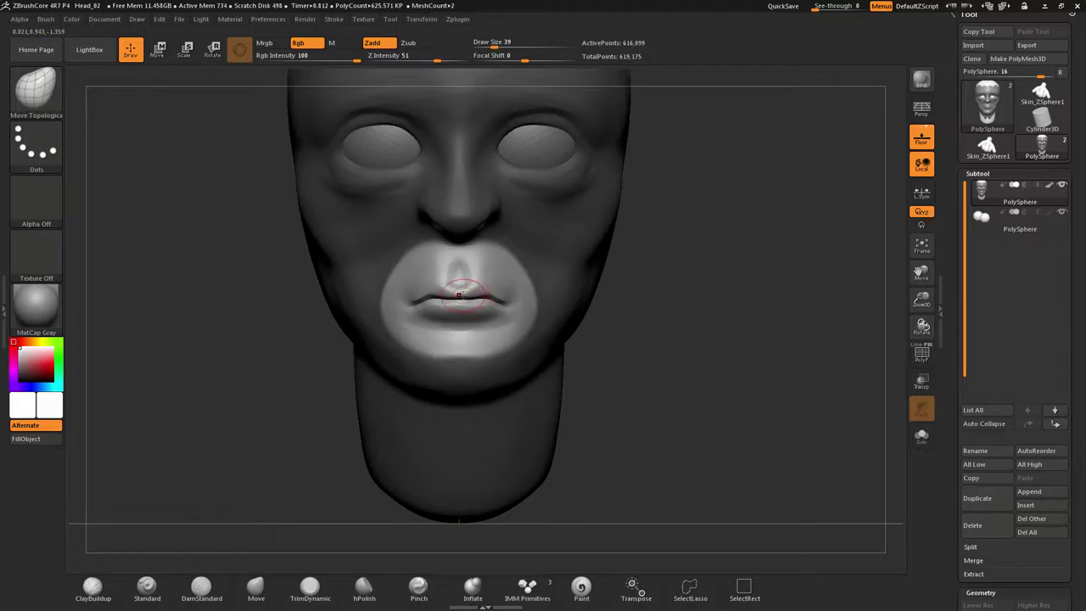
Set the draw size to 128 and move the unmasked mouth upward, shaping it from front and profile
key(s)
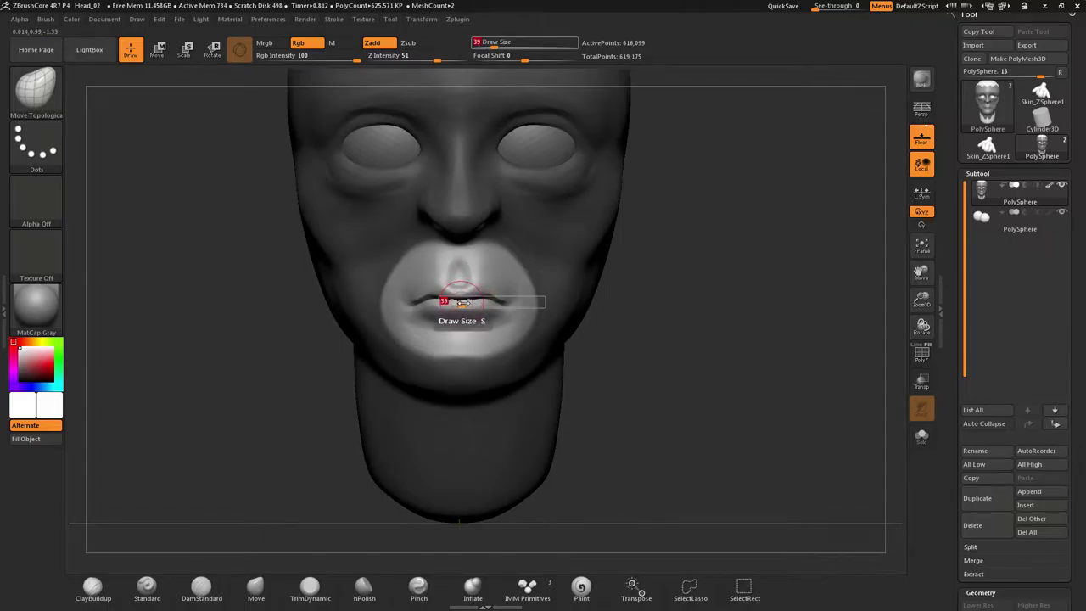
drag(458, 301, 476, 302)
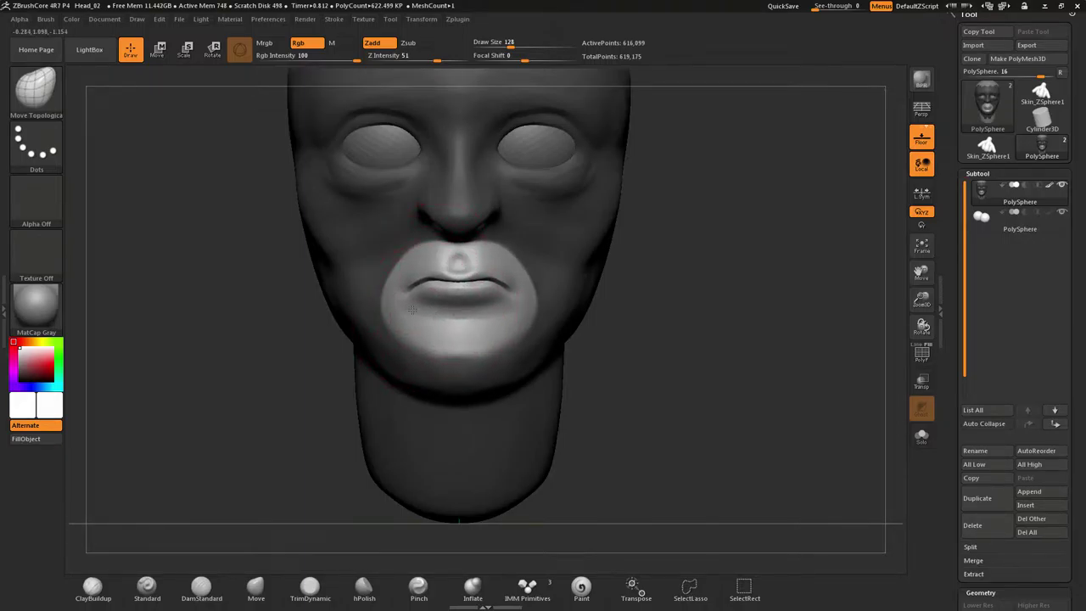
right_drag(417, 315, 513, 312)
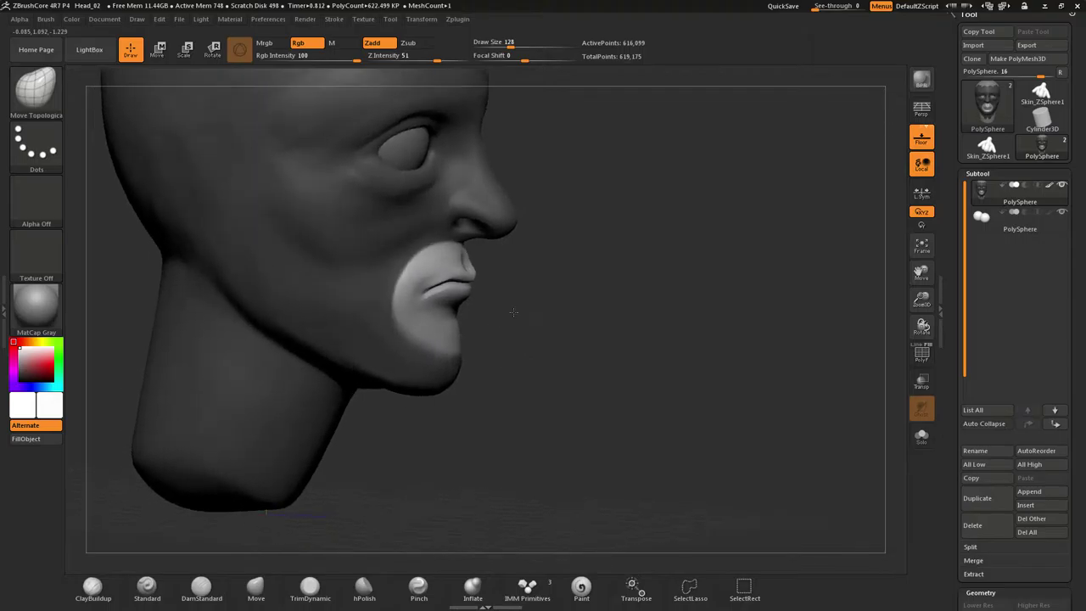
shift+drag(513, 312, 556, 288)
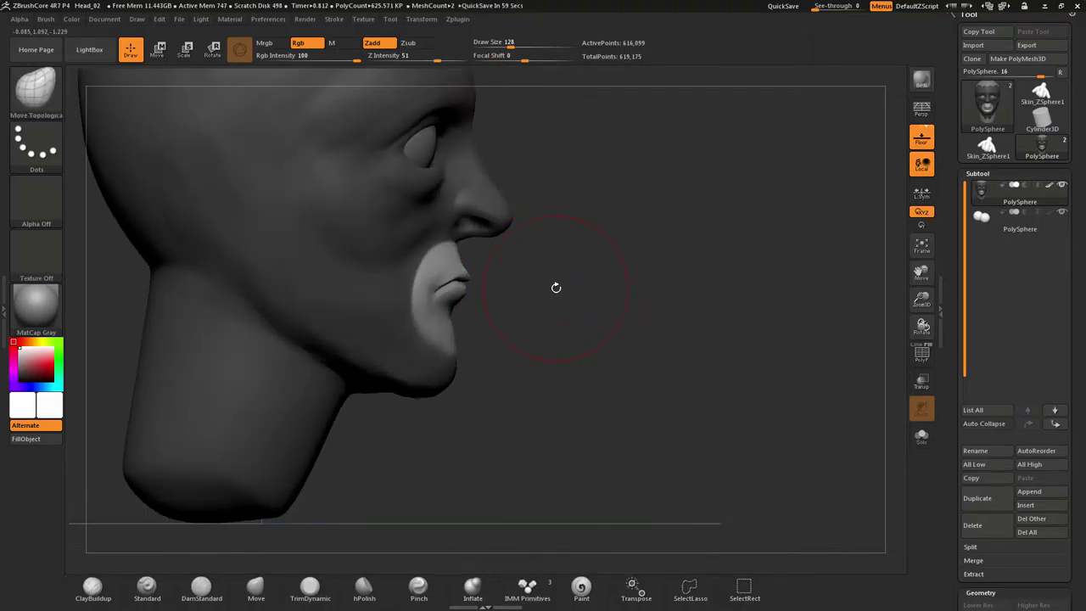
ctrl+right_drag(471, 336, 475, 344)
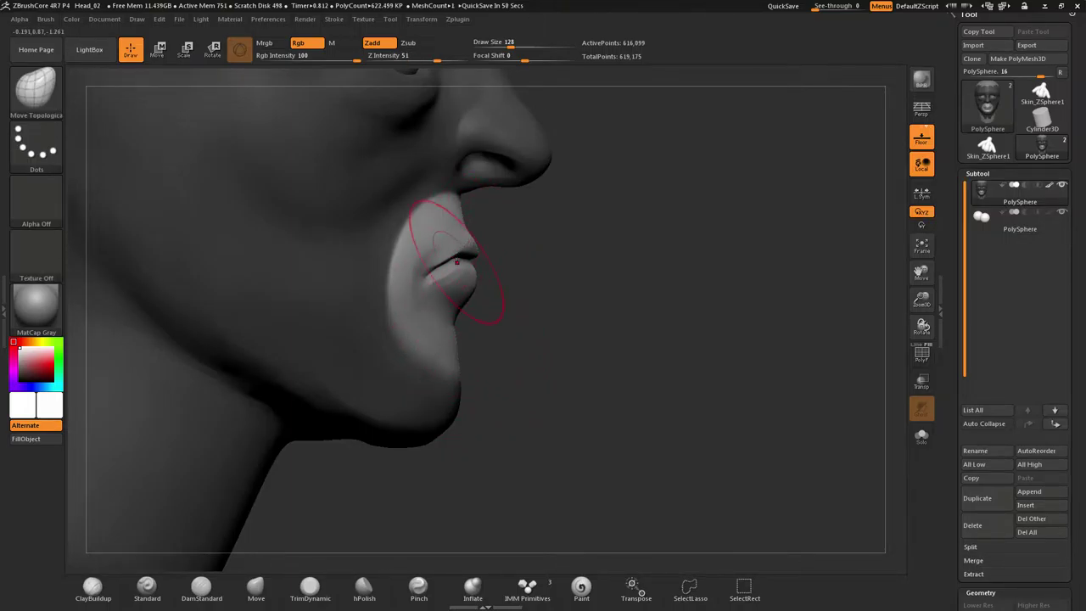
drag(559, 289, 675, 254)
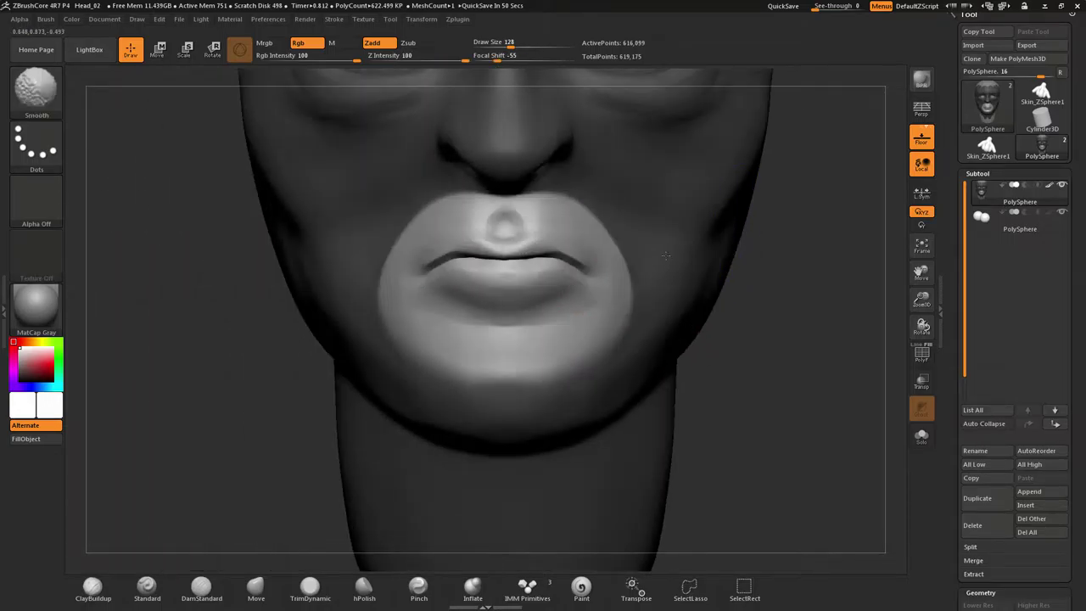
Refine the shape of the lip line and lower lip within the unmasked mouth area, ending in profile view
mouse_move(467, 274)
ctrl+right_down()
mouse_move(462, 304)
mouse_move(437, 246)
ctrl+right_up()
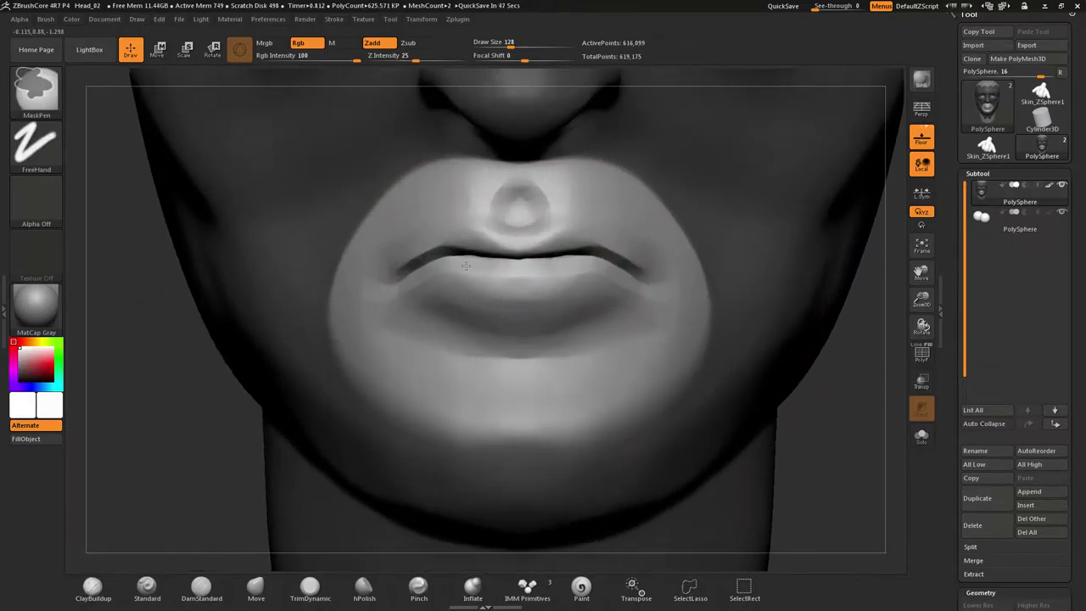
drag(434, 246, 436, 263)
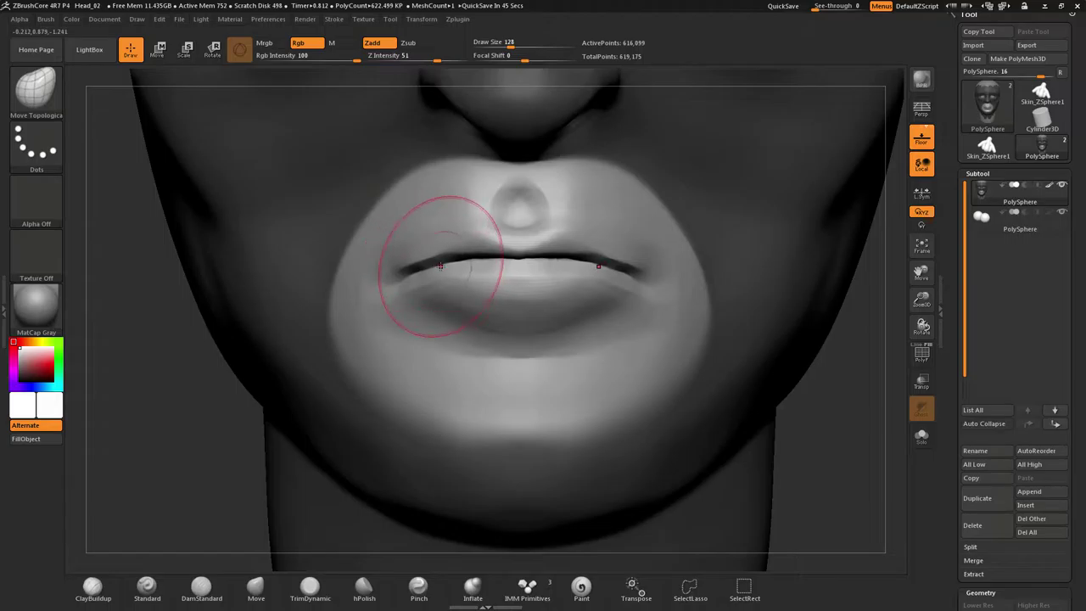
mouse_move(441, 278)
ctrl+right_down()
mouse_move(462, 234)
mouse_move(500, 318)
ctrl+right_up()
drag(514, 334, 509, 322)
mouse_move(507, 319)
ctrl+right_down()
mouse_move(484, 419)
mouse_move(487, 237)
ctrl+right_up()
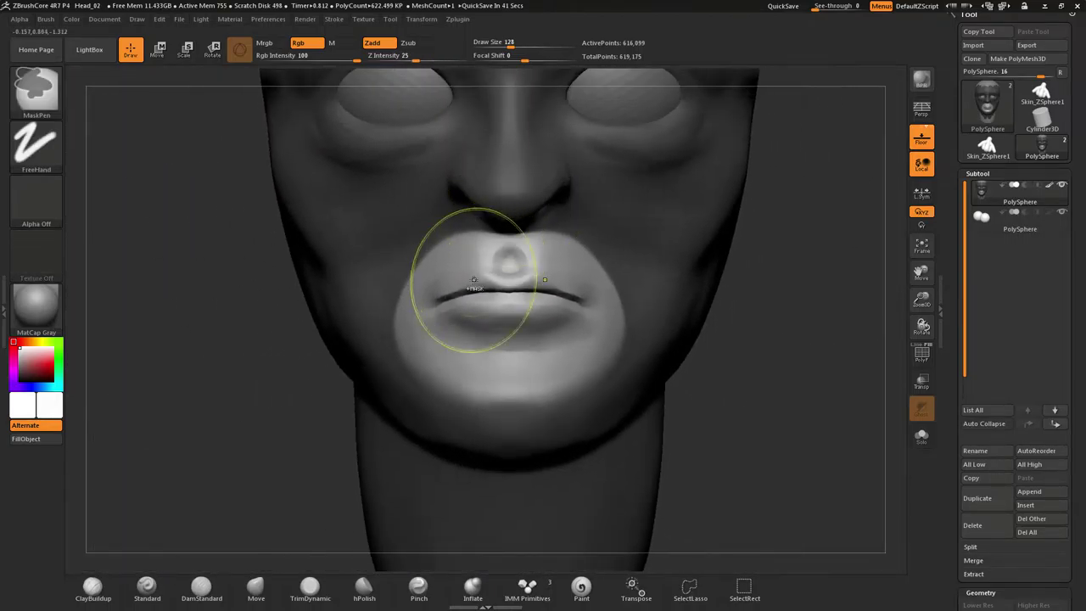
ctrl+right_drag(472, 280, 462, 201)
mouse_move(431, 322)
right_down()
mouse_move(573, 326)
mouse_move(606, 303)
right_up()
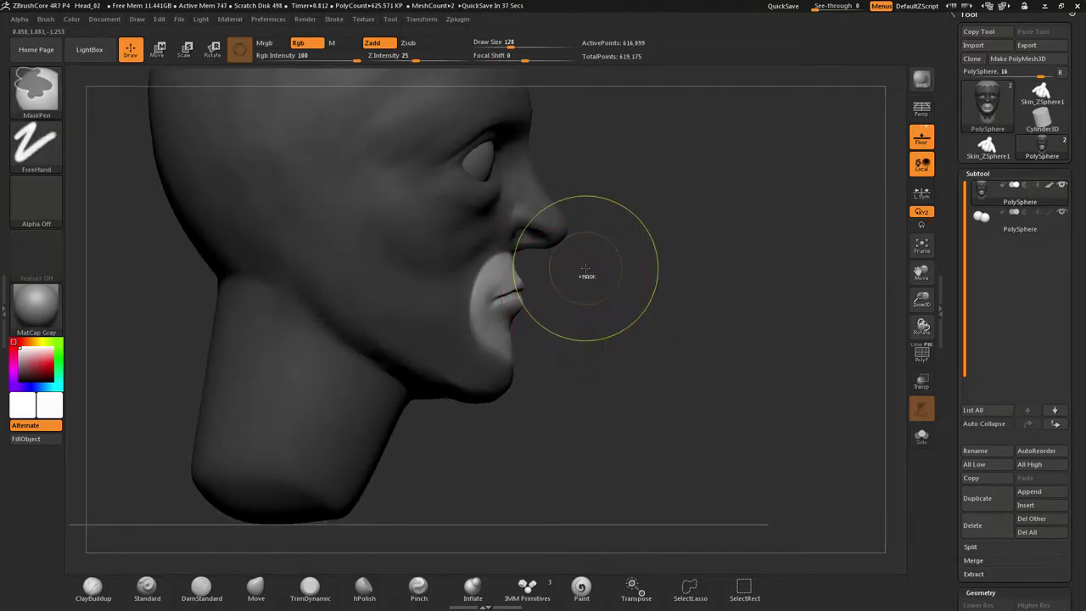
Clear the mask and, with draw size 223, move the underside of the chin upward
ctrl+drag(586, 271, 652, 331)
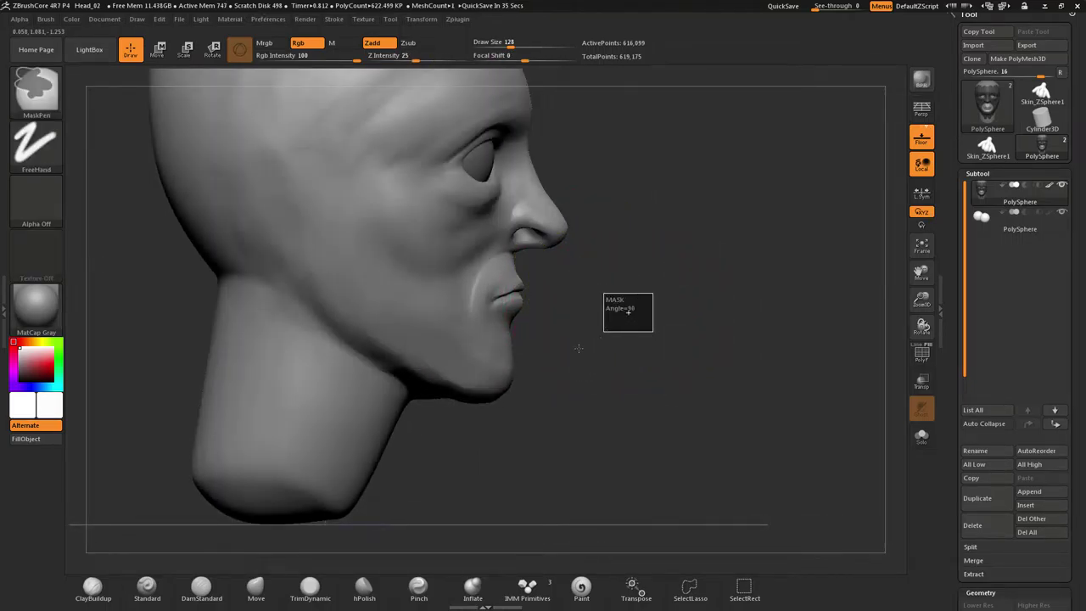
key(s)
drag(511, 399, 419, 383)
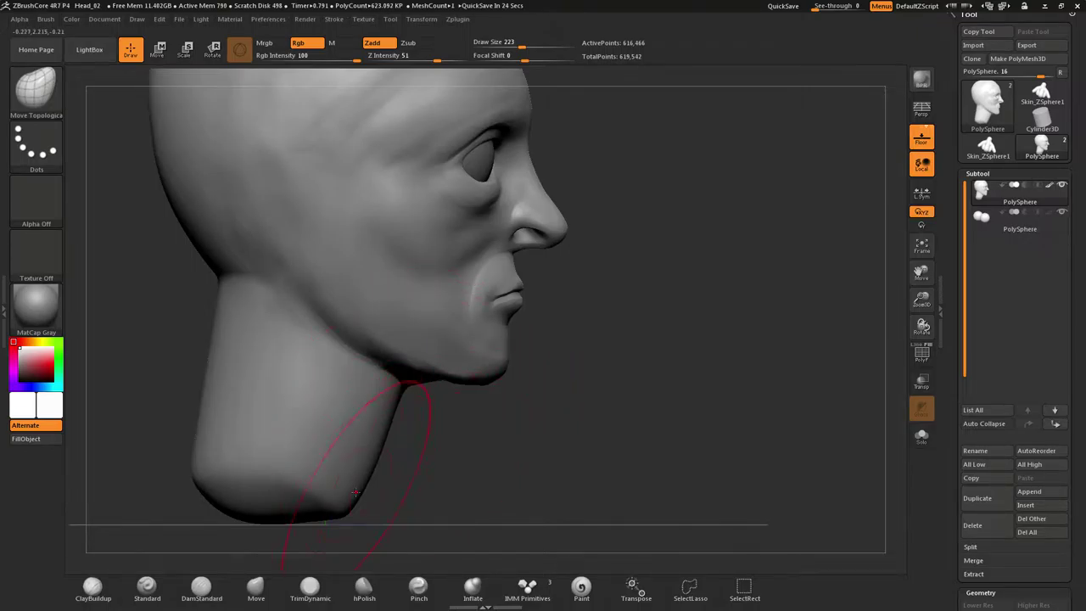
Adjust the front of the neck and its base in profile, and remesh the head with DynaMesh
drag(348, 508, 389, 515)
mouse_move(432, 454)
mouse_down()
mouse_move(372, 444)
mouse_move(390, 456)
mouse_up()
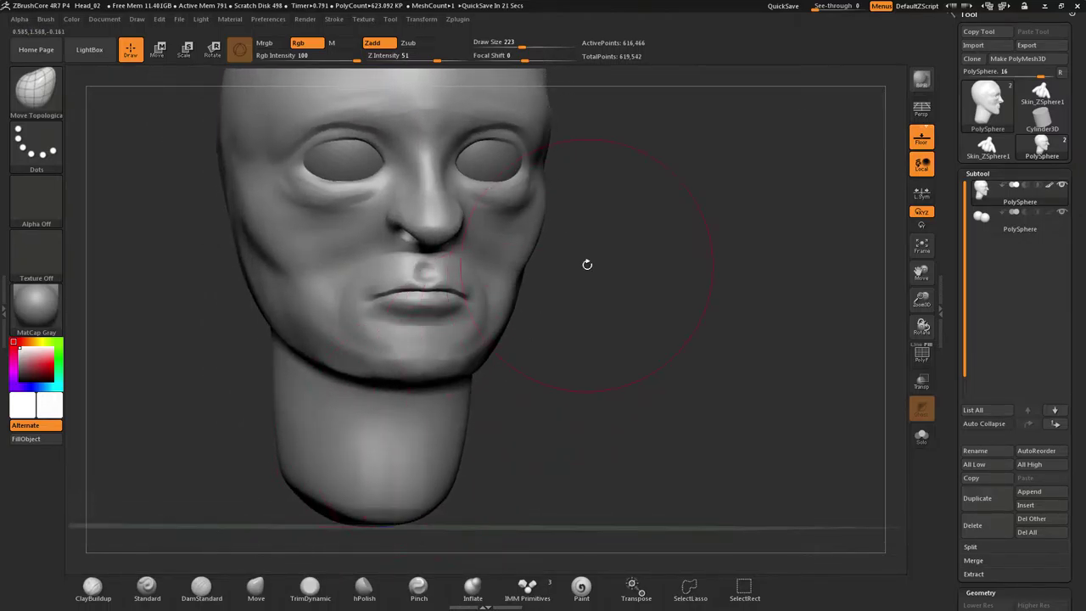
ctrl+drag(596, 261, 649, 343)
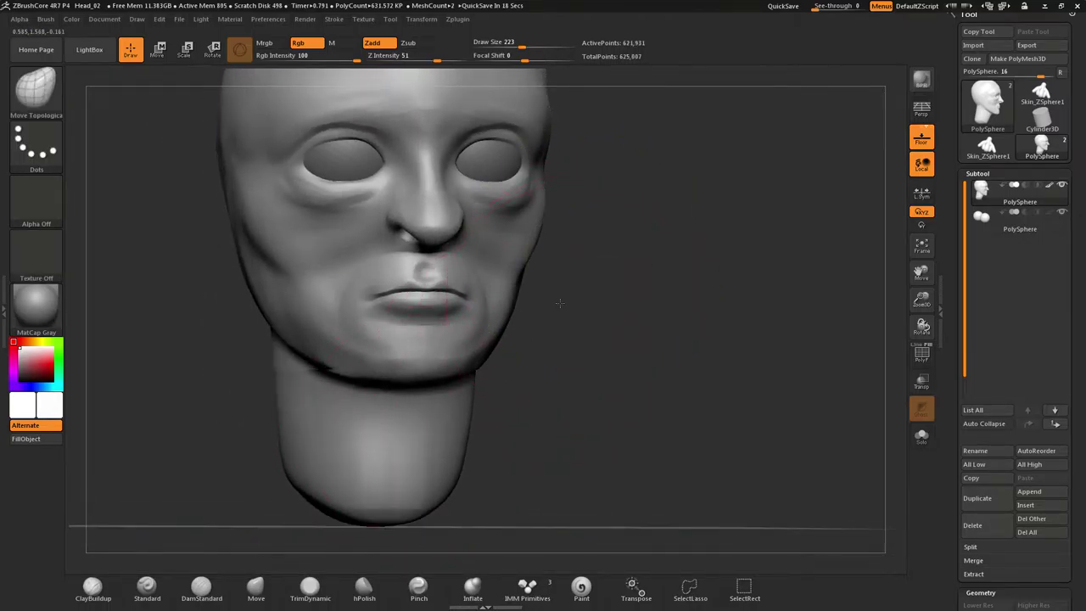
mouse_move(561, 302)
mouse_down()
mouse_move(502, 302)
mouse_move(588, 303)
mouse_move(592, 286)
mouse_up()
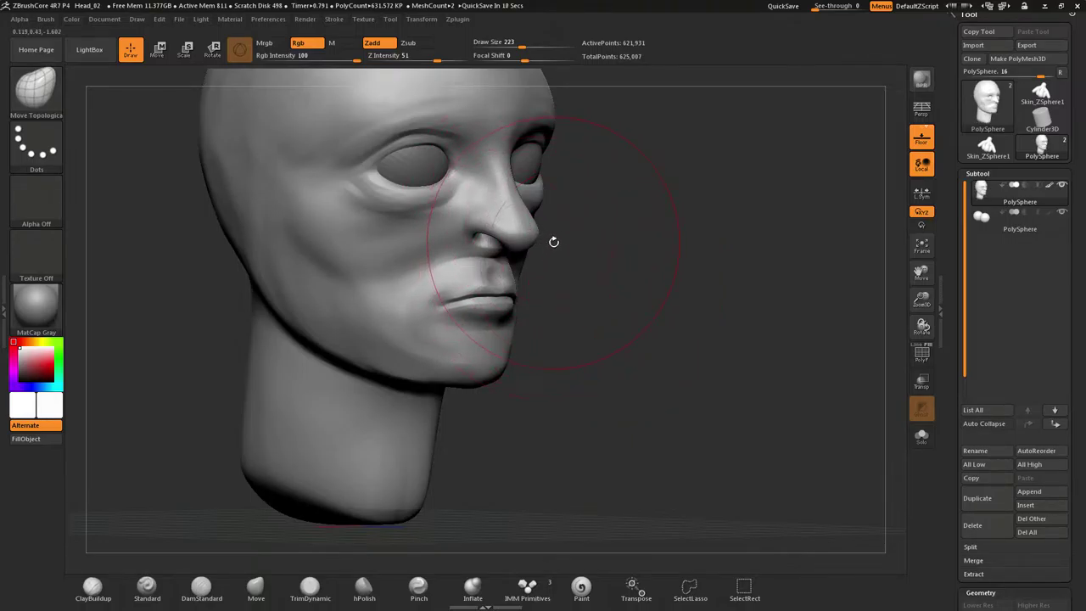
Lightly smooth the area under the eye and set the Move Topological draw size to 54
drag(553, 241, 569, 301)
mouse_move(569, 301)
right_down()
mouse_move(578, 299)
mouse_move(537, 209)
right_up()
shift+drag(543, 405, 537, 390)
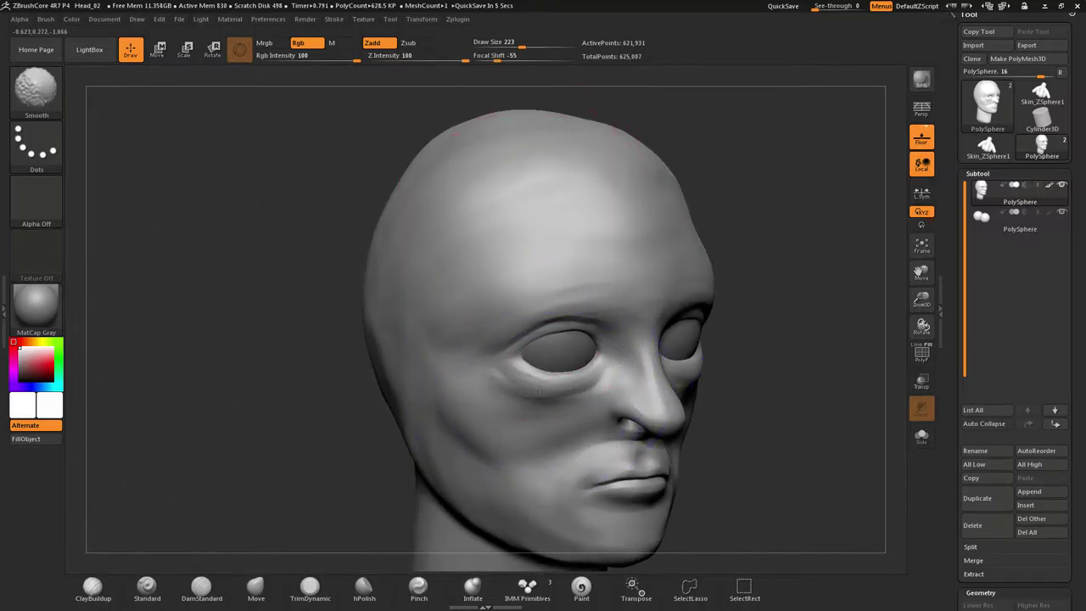
right_drag(567, 398, 561, 386)
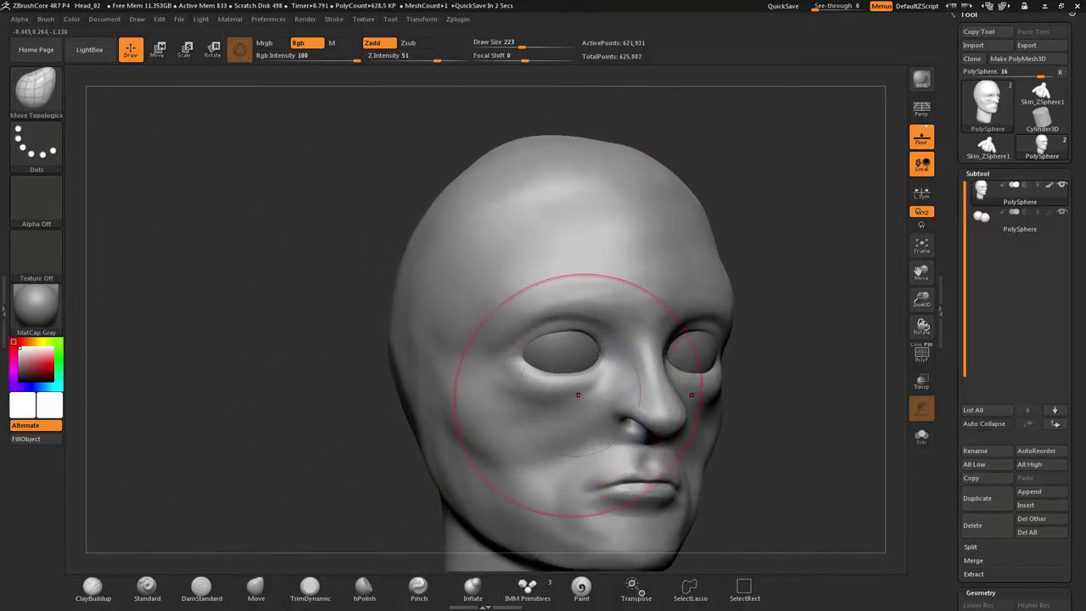
key(s)
drag(570, 379, 524, 379)
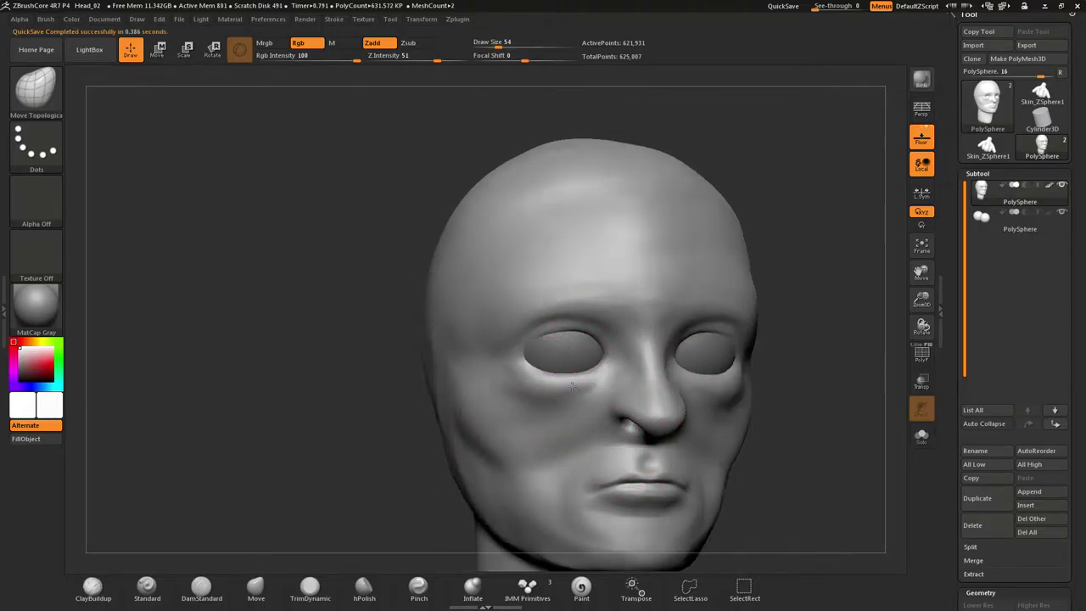
mouse_move(572, 387)
right_down()
mouse_move(629, 380)
mouse_move(613, 397)
right_up()
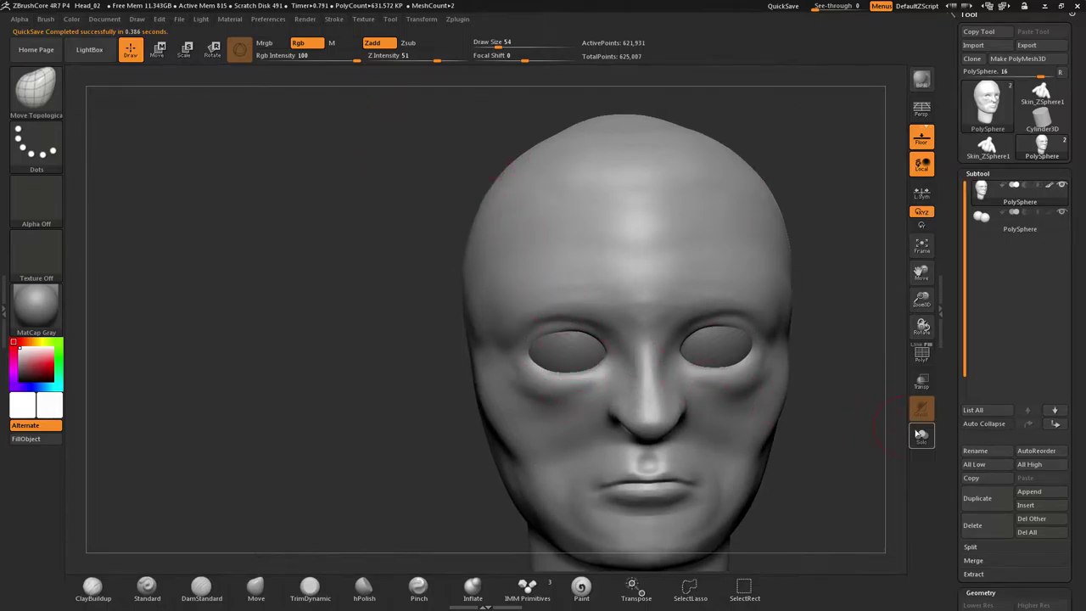
Examine the 3D meshes available for inserting or appending as a new subtool
click(1028, 505)
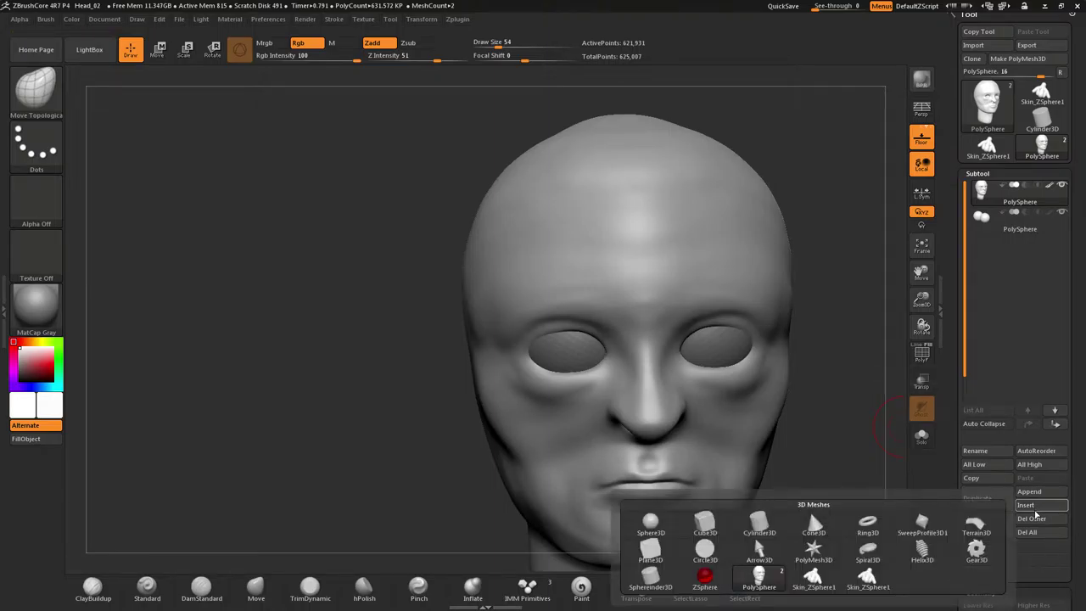
click(1025, 509)
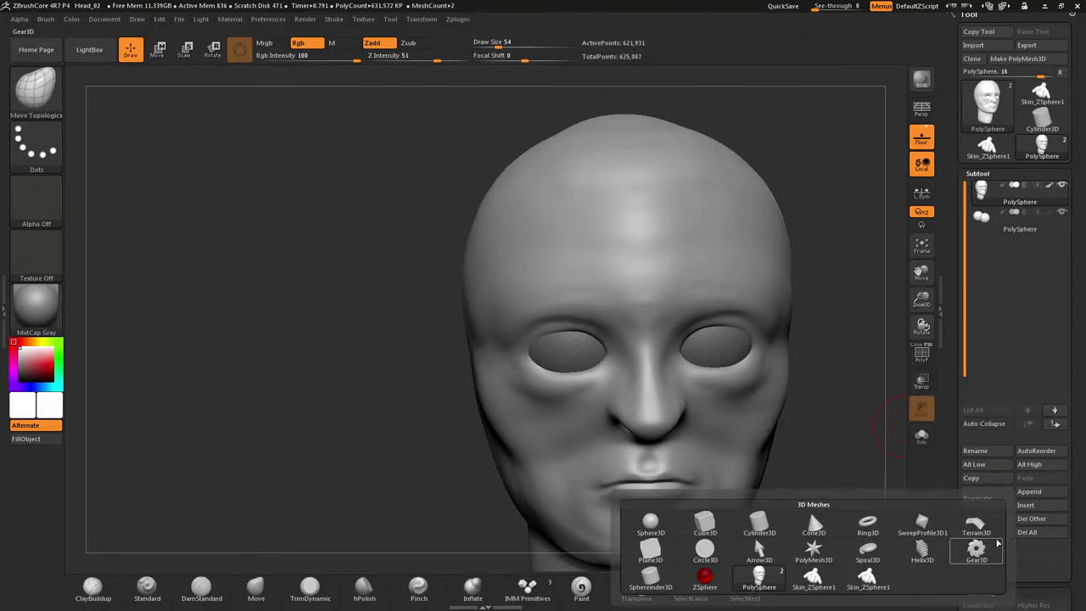
click(1033, 494)
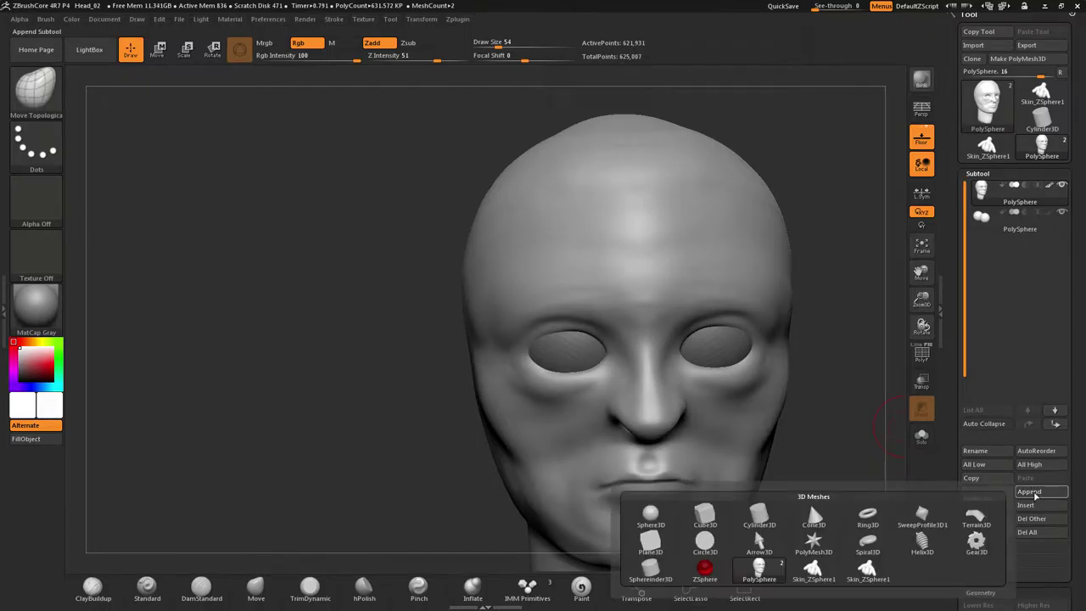
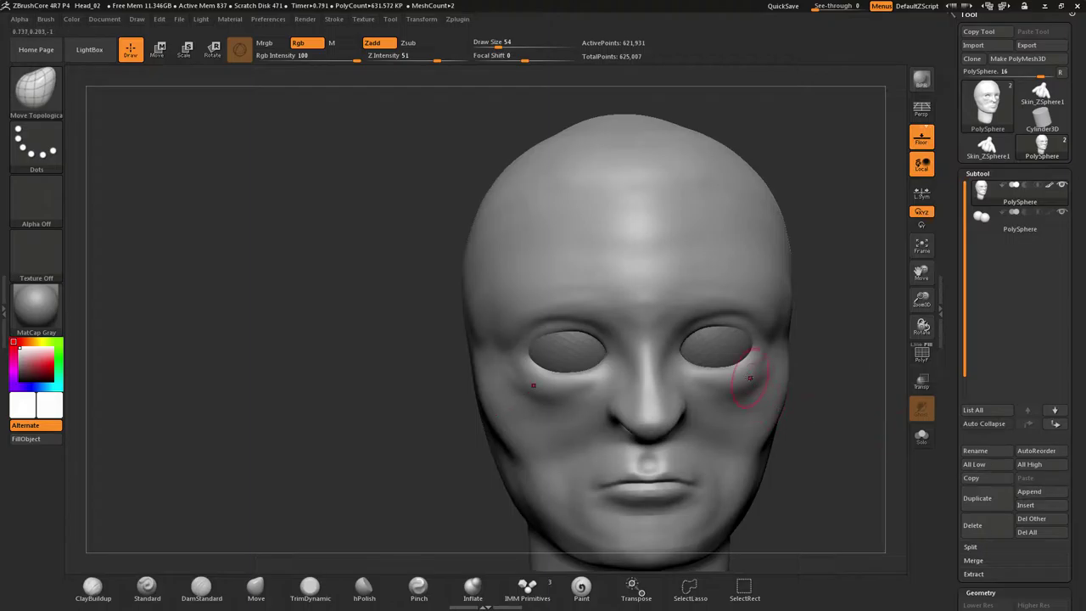
Save the project as Head_02, overwriting the existing file
mouse_move(345, 338)
mouse_down()
mouse_move(509, 347)
mouse_move(449, 350)
mouse_up()
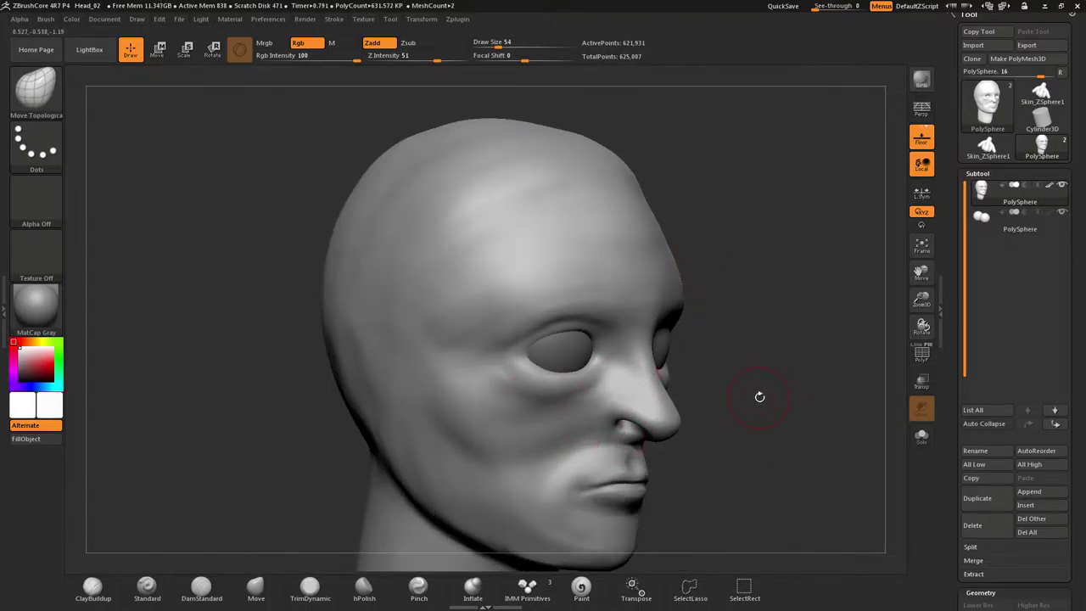
drag(794, 347, 773, 346)
key(ctrl+s)
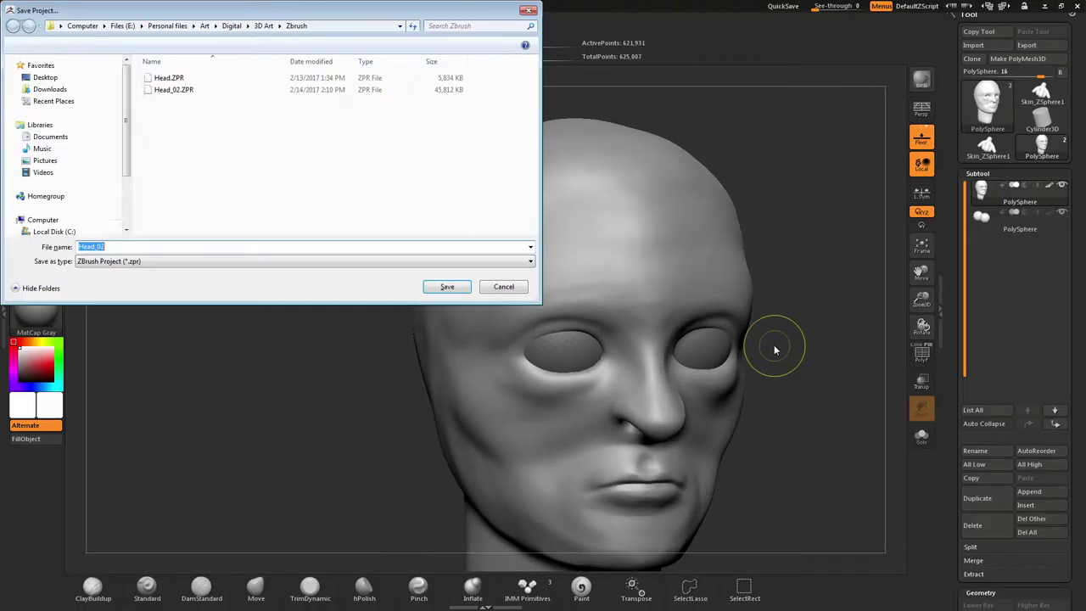
click(438, 289)
click(574, 302)
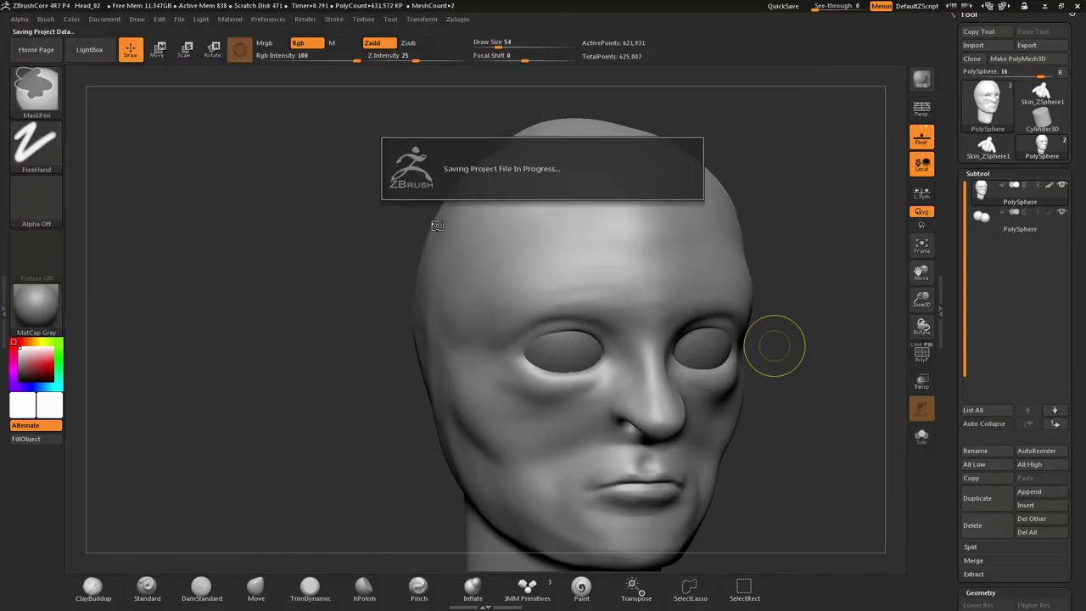
Open the HeadFemale.ZPR project from LightBox without saving the current one, and turn on the PolyFrame display
click(91, 50)
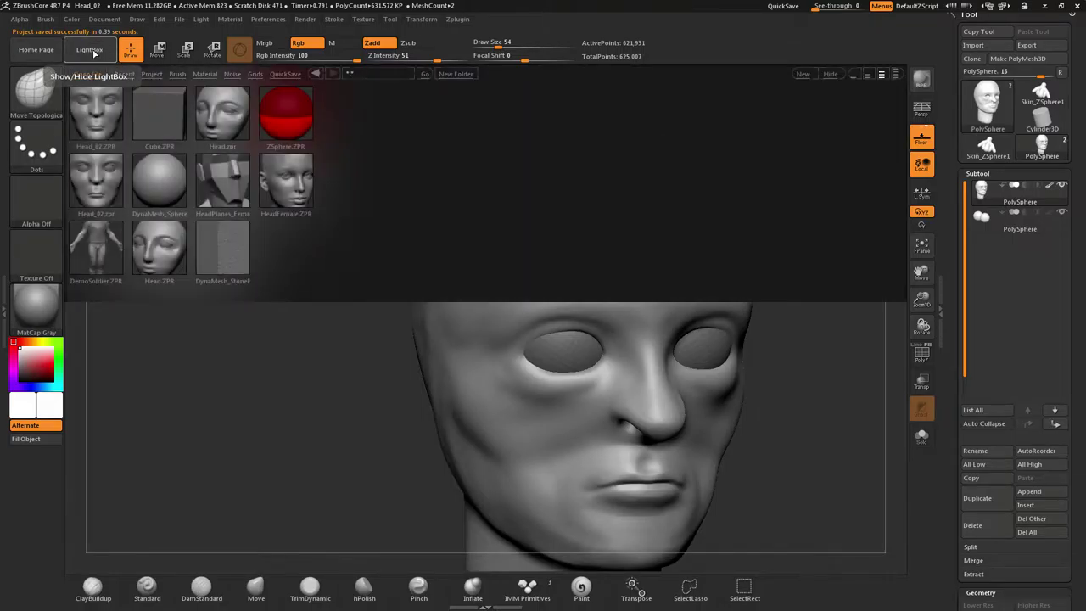
double_click(290, 191)
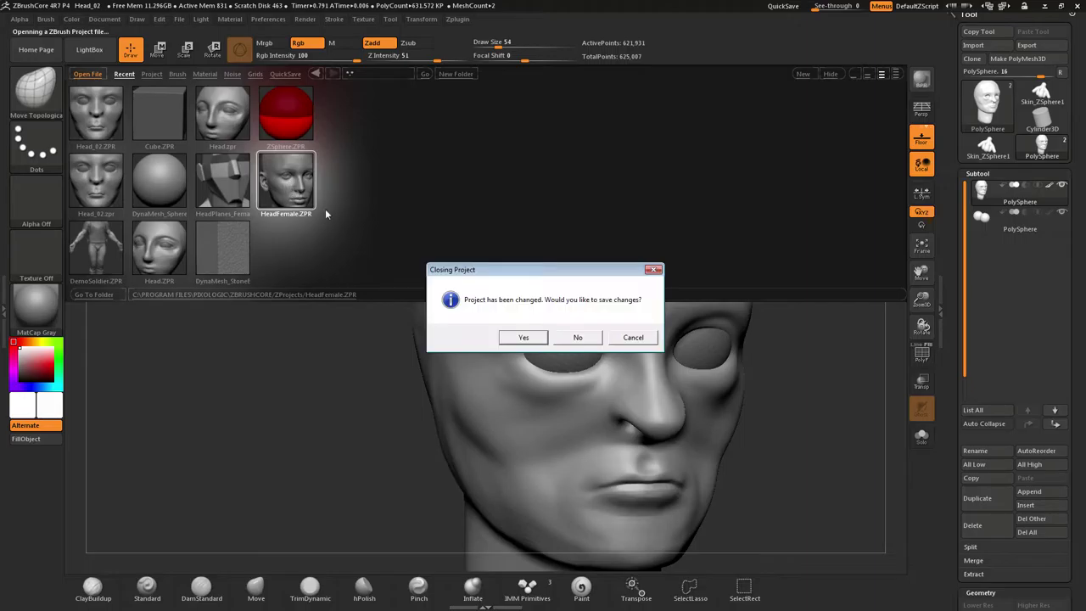
click(577, 338)
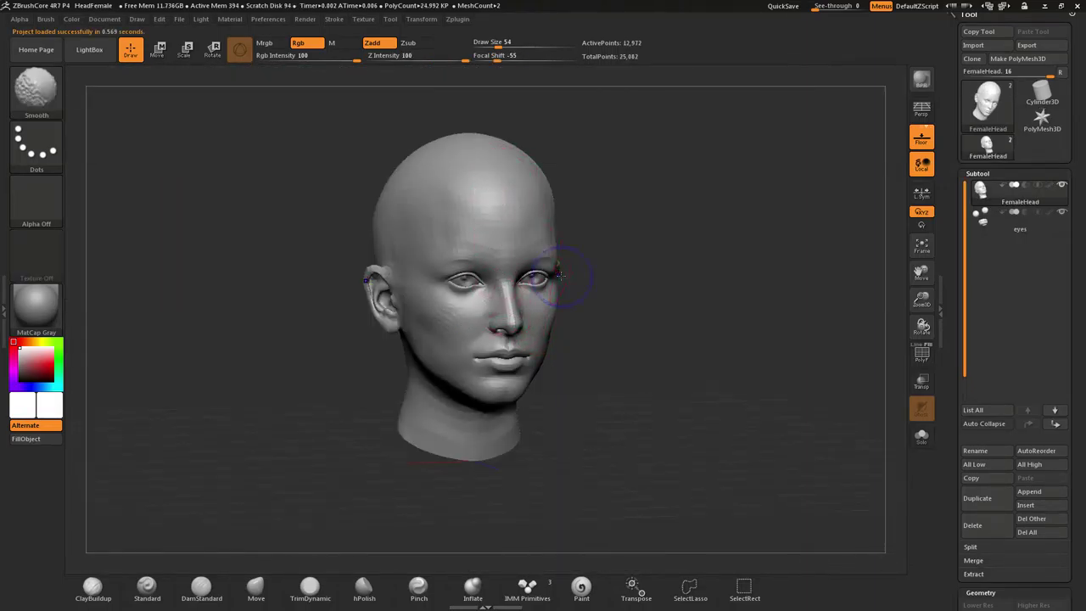
key(shift+f)
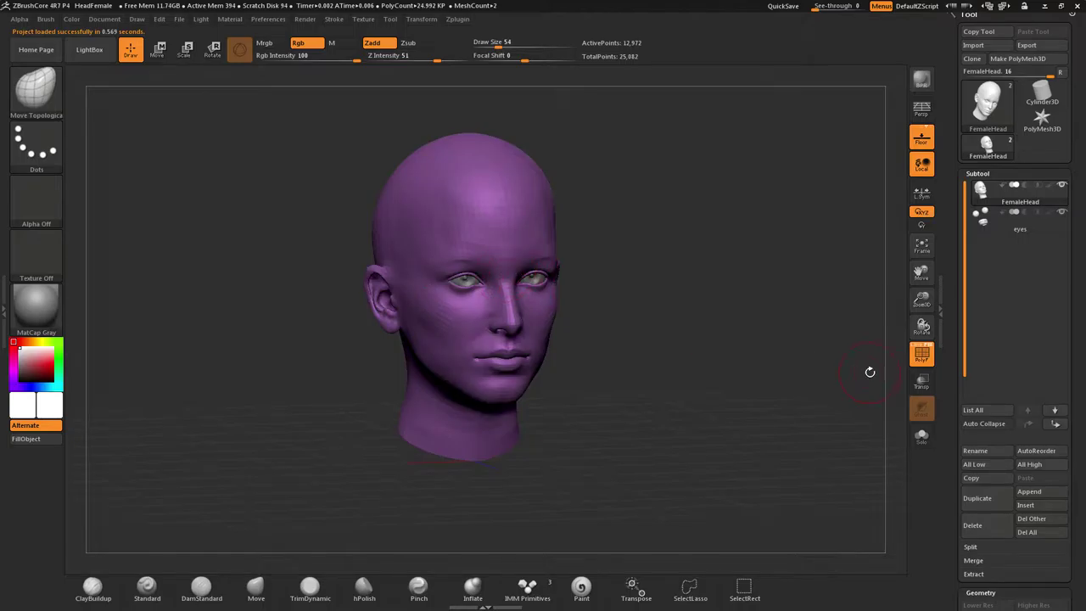
Show the wireframe on the female head and examine its topology around the eyes, nose and mouth with perspective turned on
click(921, 354)
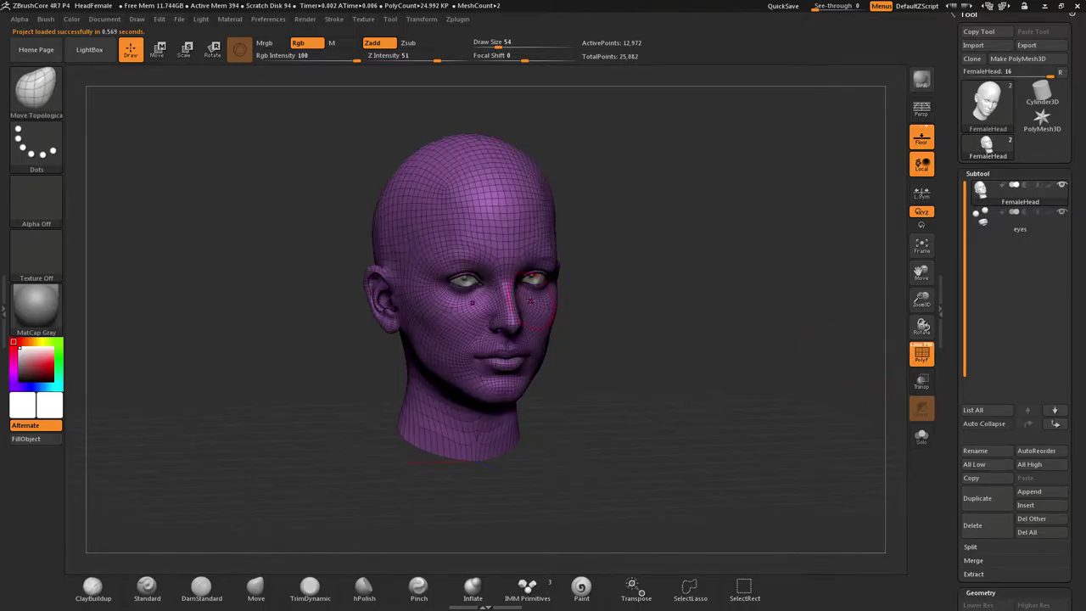
mouse_move(587, 306)
alt+right_down()
mouse_move(603, 342)
mouse_move(578, 297)
mouse_move(613, 485)
alt+right_up()
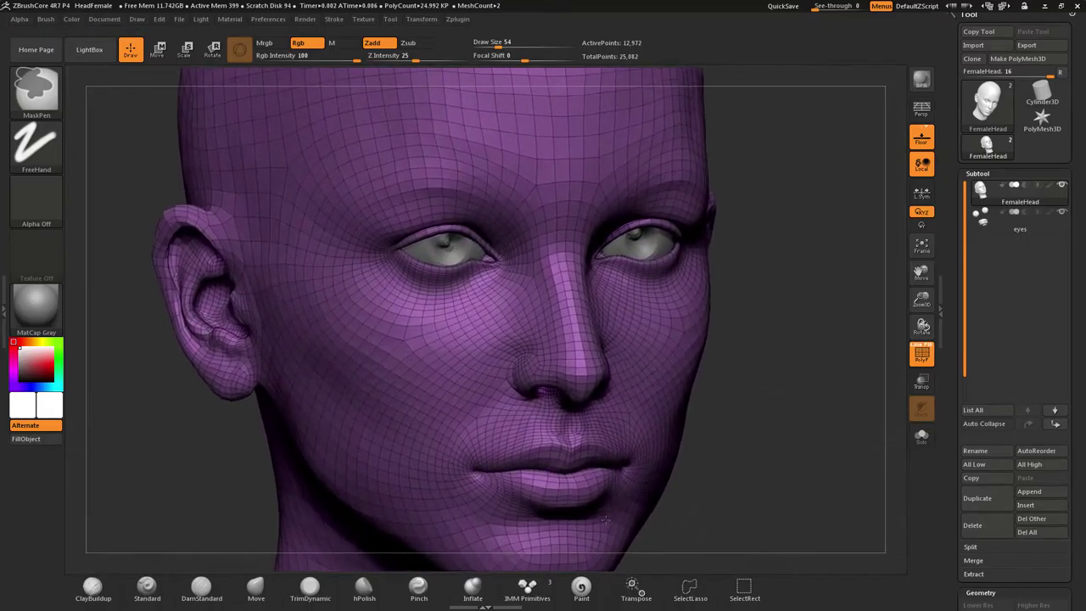
mouse_move(469, 325)
ctrl+right_down()
mouse_move(497, 405)
mouse_move(463, 329)
mouse_move(424, 315)
mouse_move(459, 319)
mouse_move(481, 305)
mouse_move(398, 300)
ctrl+right_up()
key(p)
mouse_move(398, 299)
mouse_down()
mouse_move(362, 309)
mouse_move(411, 316)
mouse_move(370, 320)
mouse_move(396, 303)
mouse_move(398, 255)
mouse_move(395, 212)
mouse_move(377, 208)
mouse_move(354, 291)
mouse_up()
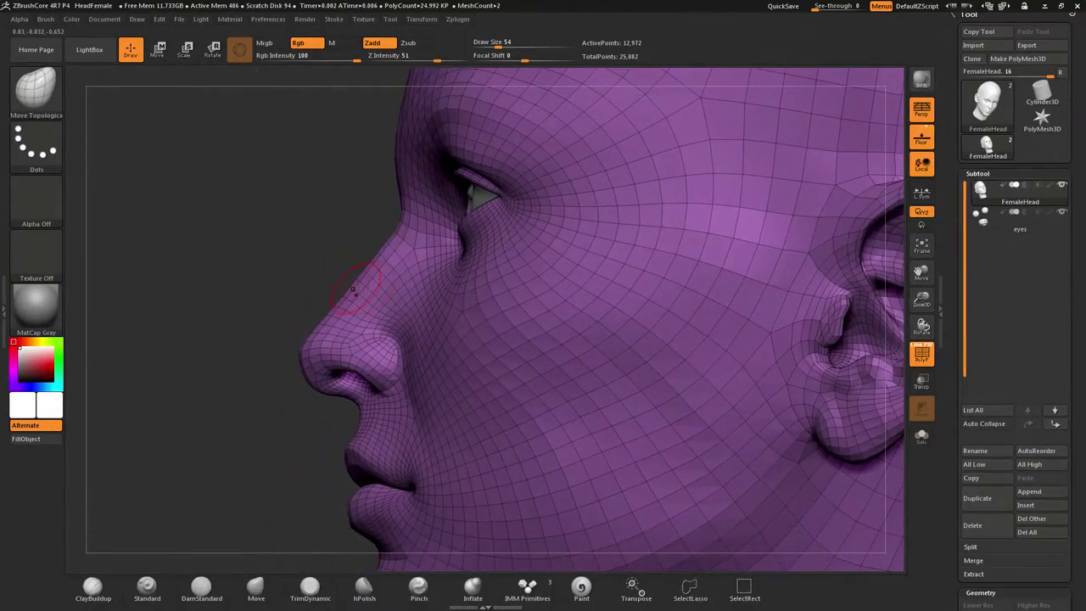
drag(315, 285, 391, 266)
right_drag(391, 265, 371, 267)
drag(344, 268, 366, 272)
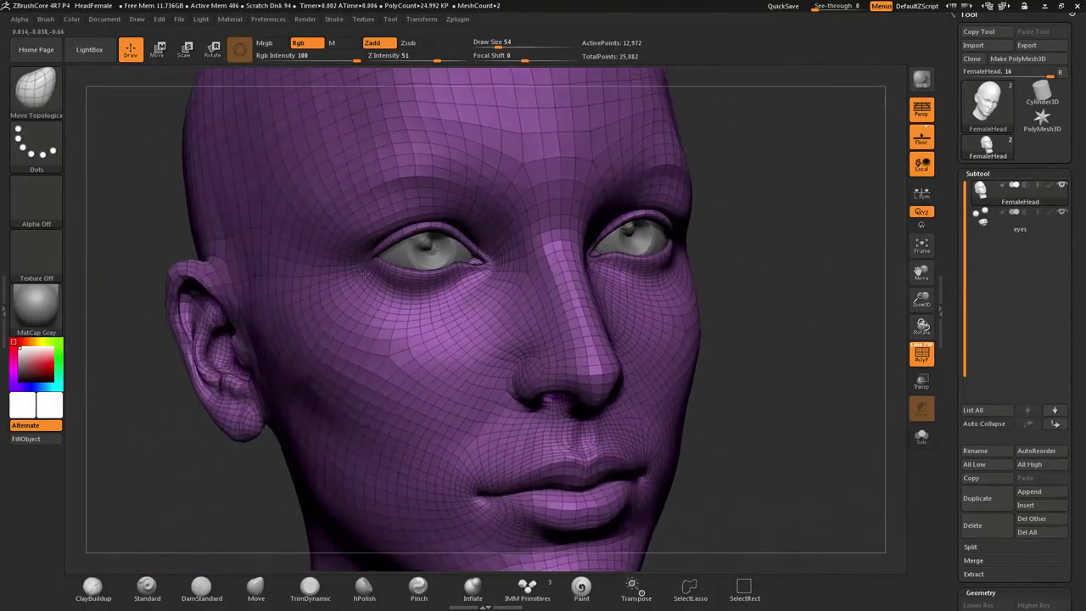
Open the DynaMesh_Sphere_128 project from LightBox without saving the current one, and turn off the PolyFrame display
click(91, 49)
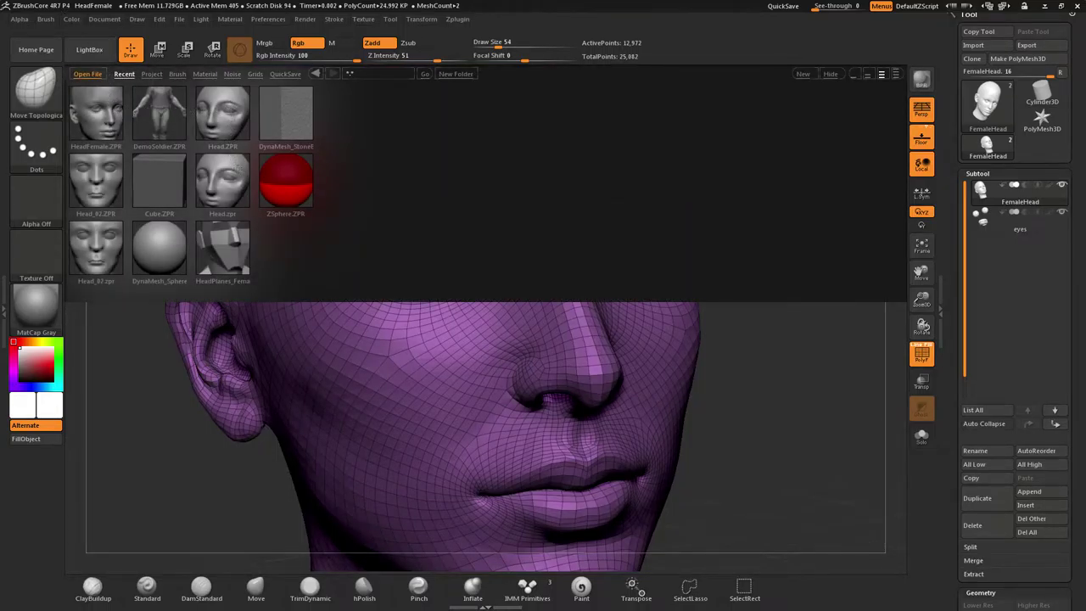
click(155, 251)
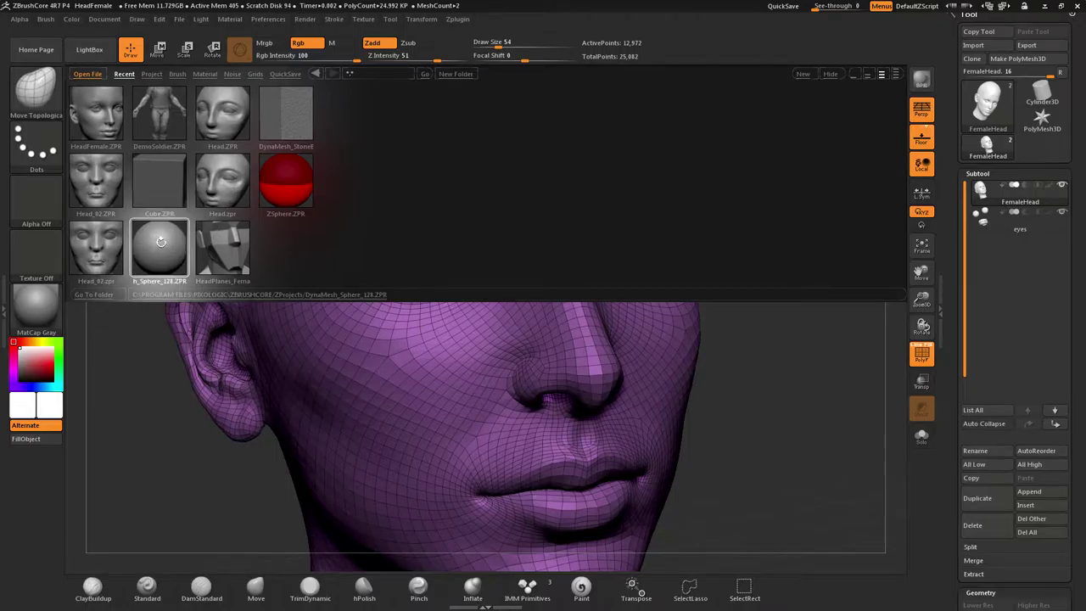
double_click(158, 240)
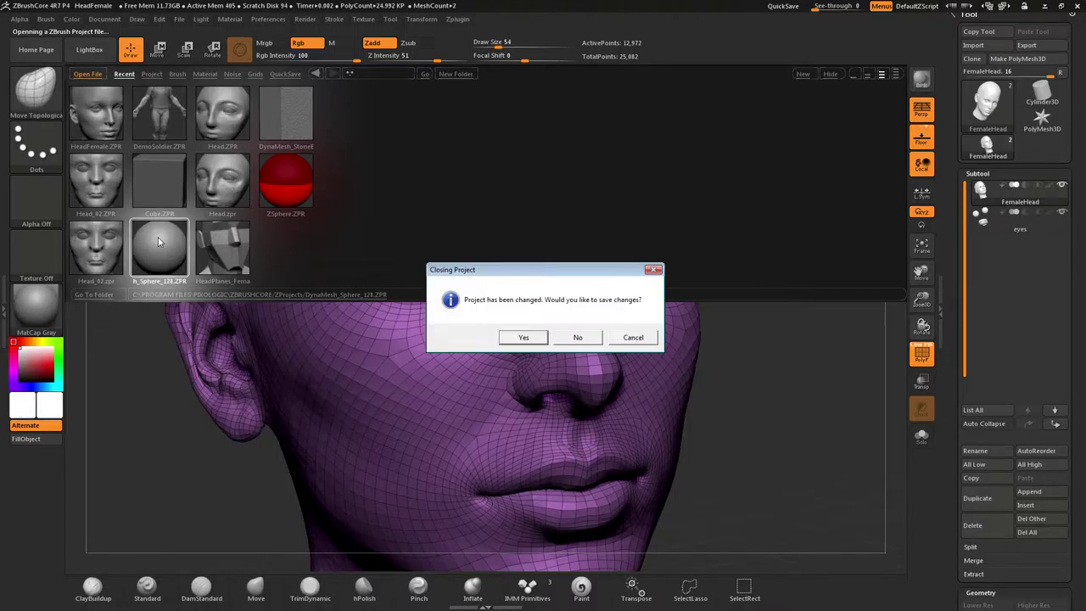
click(577, 336)
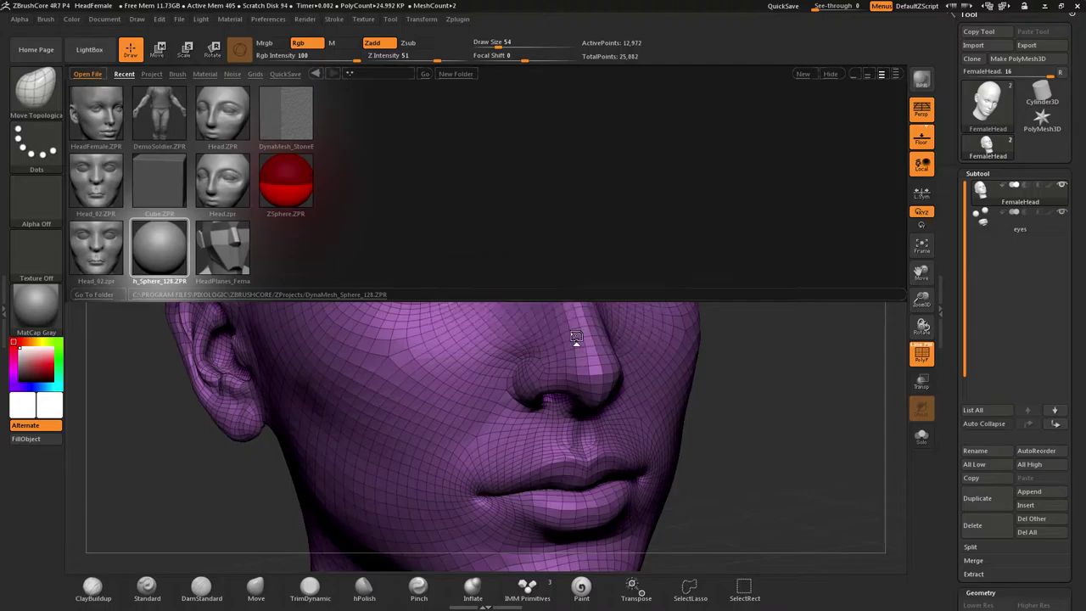
key(shift+f)
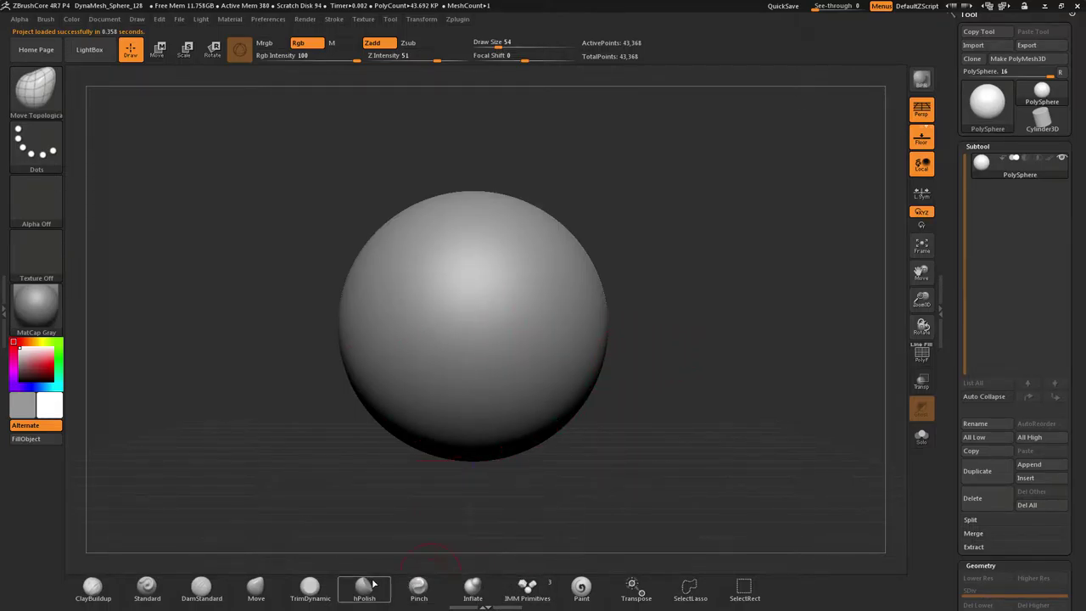
With perspective off, stretch the sphere's lower end downward using the Move brush at draw size 517
click(256, 593)
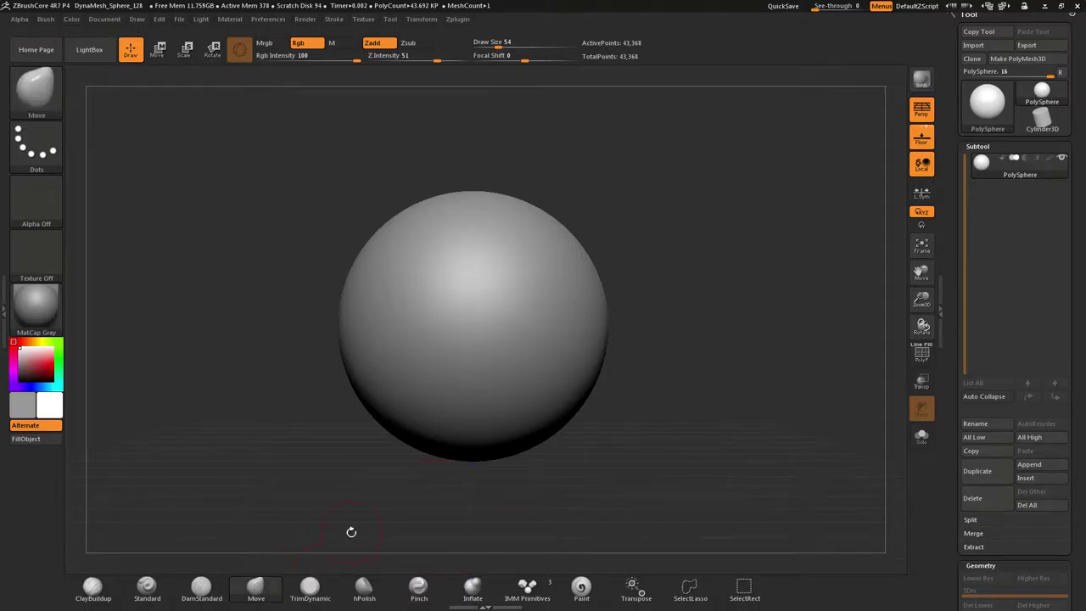
key(p)
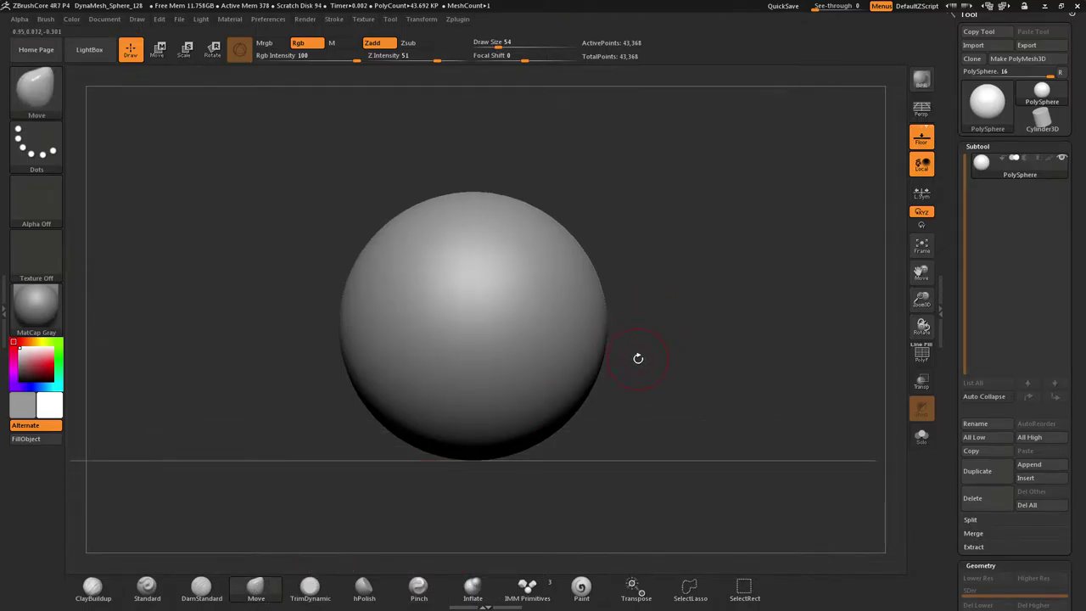
key(s)
drag(627, 370, 675, 373)
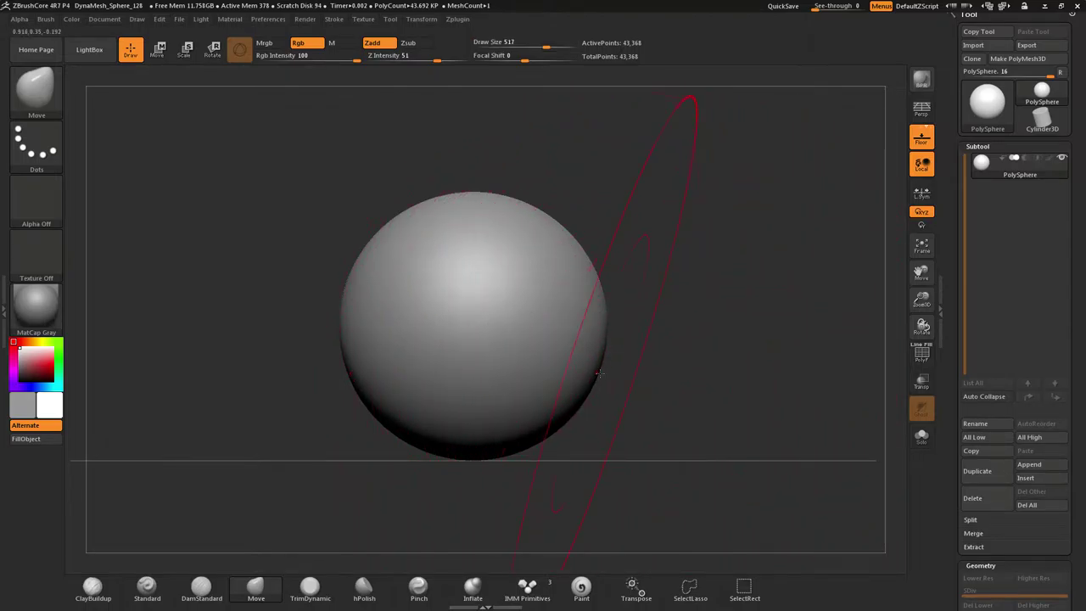
ctrl+right_drag(648, 356, 630, 310)
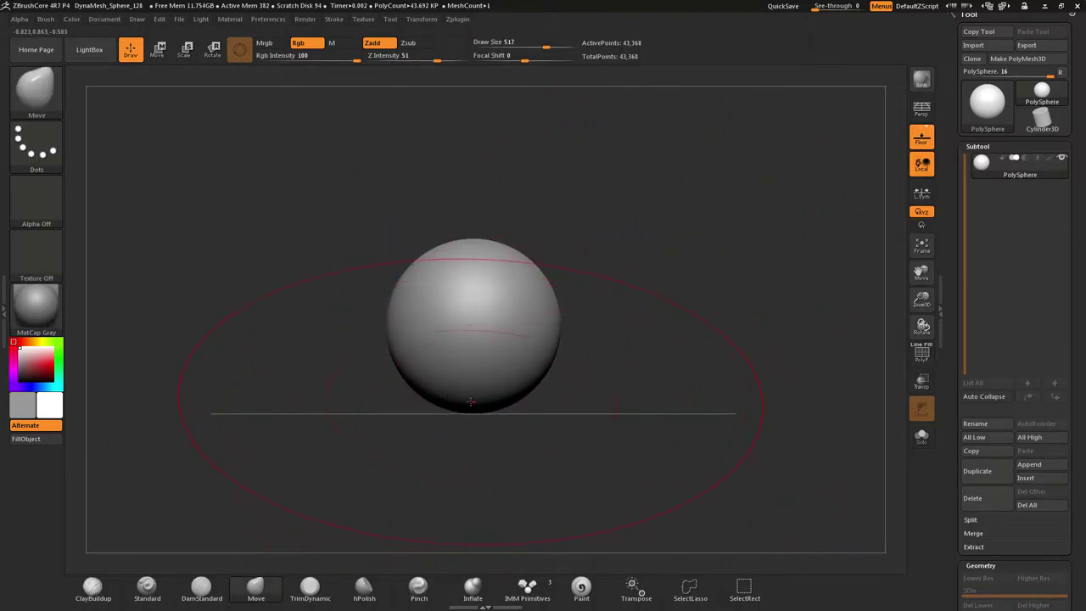
mouse_move(471, 401)
mouse_down()
mouse_move(474, 476)
mouse_move(481, 406)
mouse_move(454, 409)
mouse_move(473, 422)
mouse_move(473, 464)
mouse_up()
key(ctrl+z)
Set the Move brush draw size to 239 and refine the lower tip and sides of the egg shape from the front
key(s)
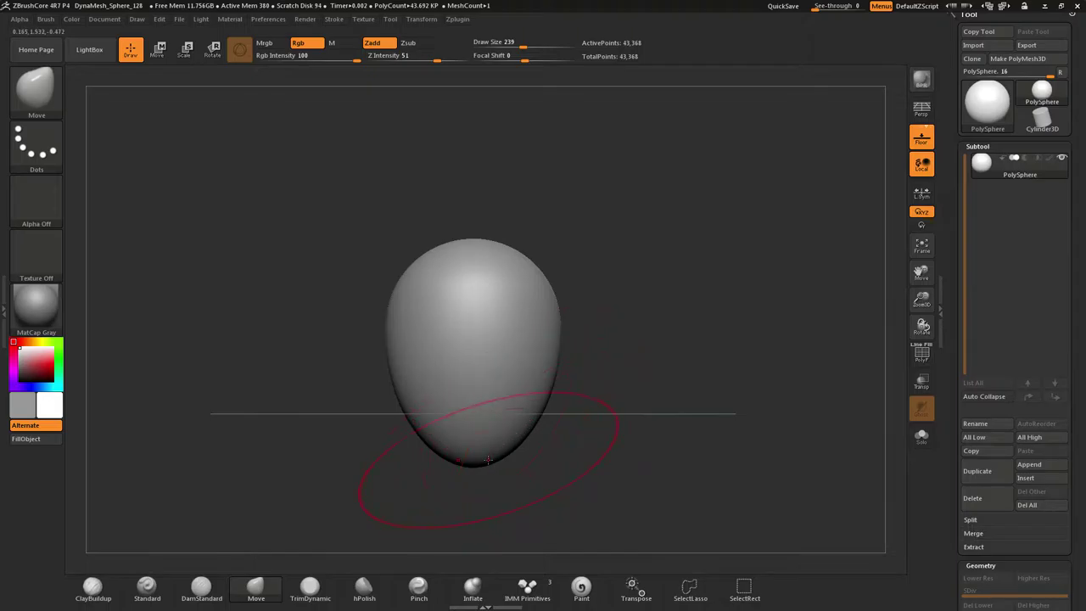
drag(481, 463, 480, 458)
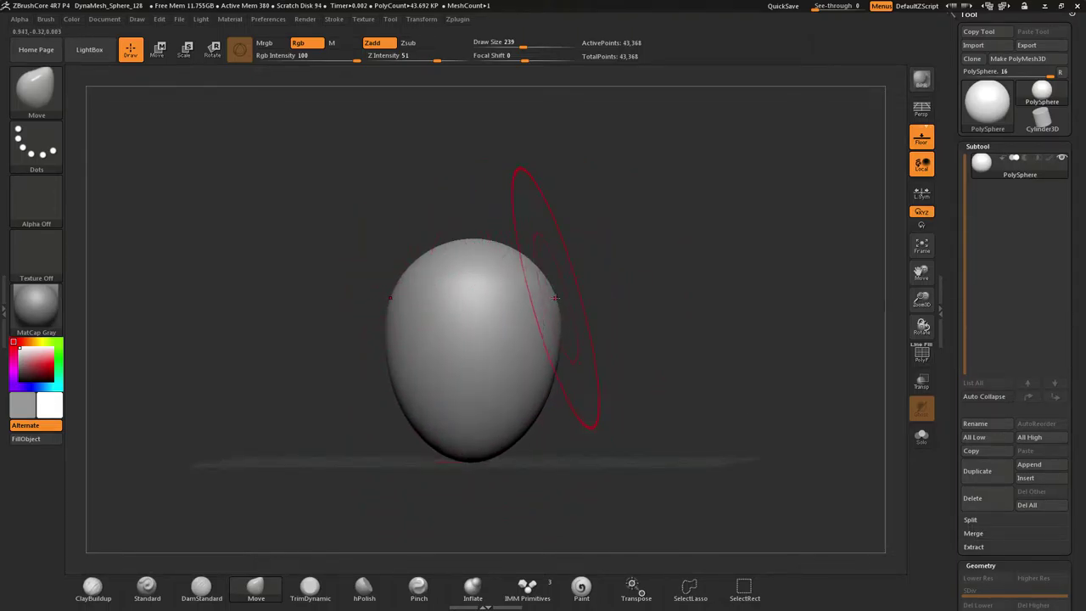
shift+right_click(599, 286)
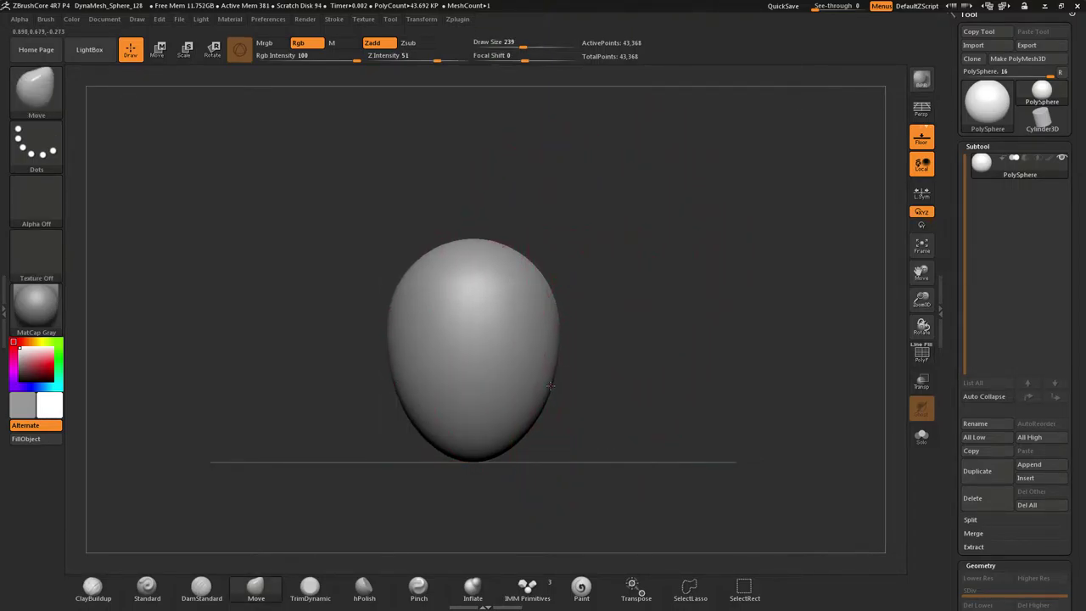
Shape the head's side profile with the Move brush, filling out the forehead and the back of the skull
mouse_move(647, 351)
mouse_down()
mouse_move(710, 317)
mouse_move(698, 336)
mouse_up()
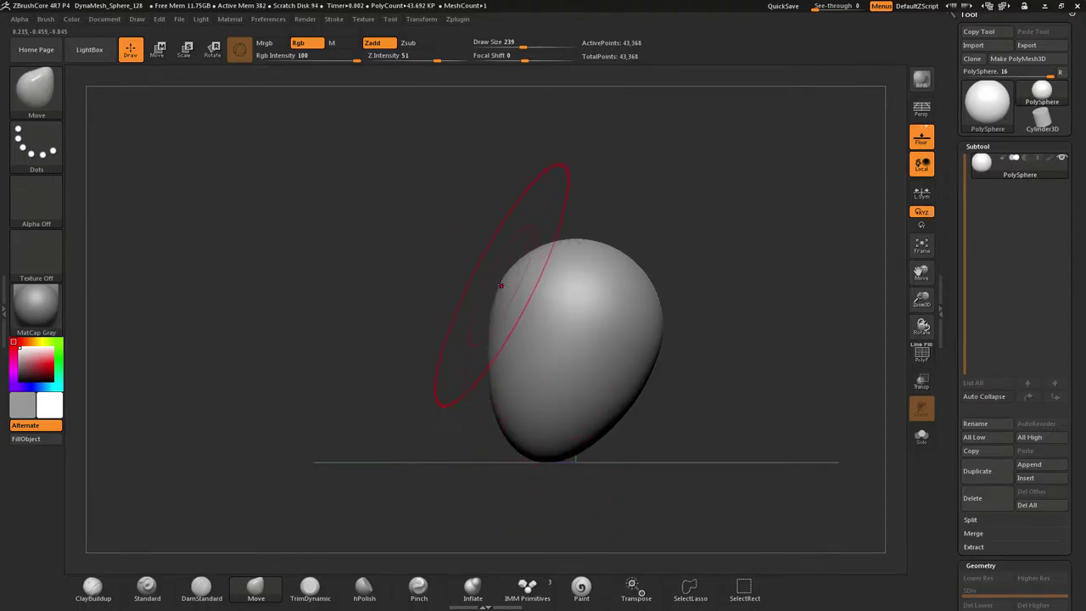
drag(500, 285, 496, 282)
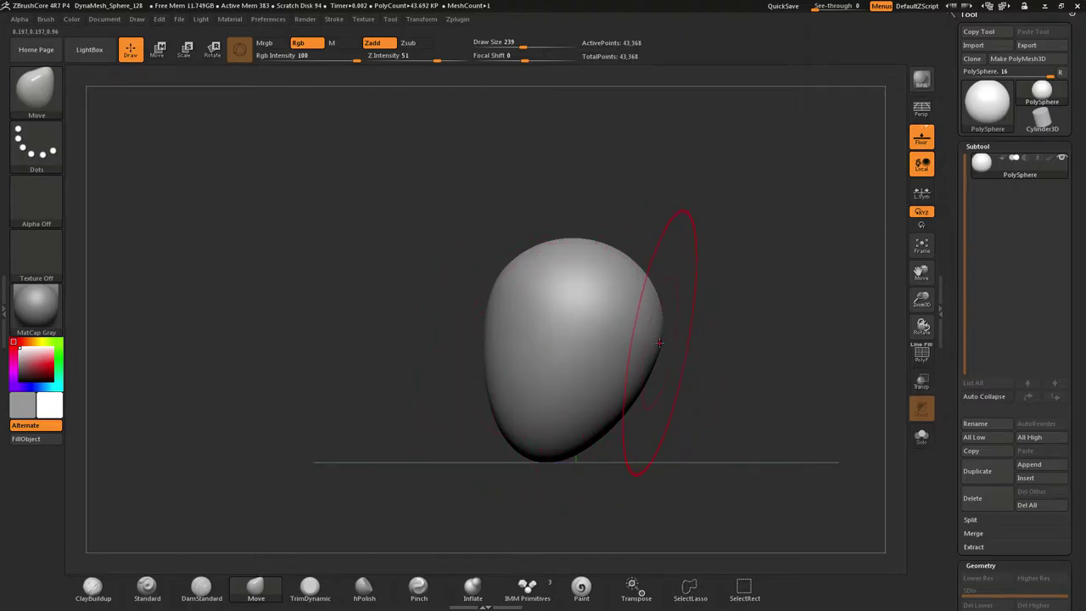
drag(659, 343, 663, 342)
drag(649, 279, 646, 259)
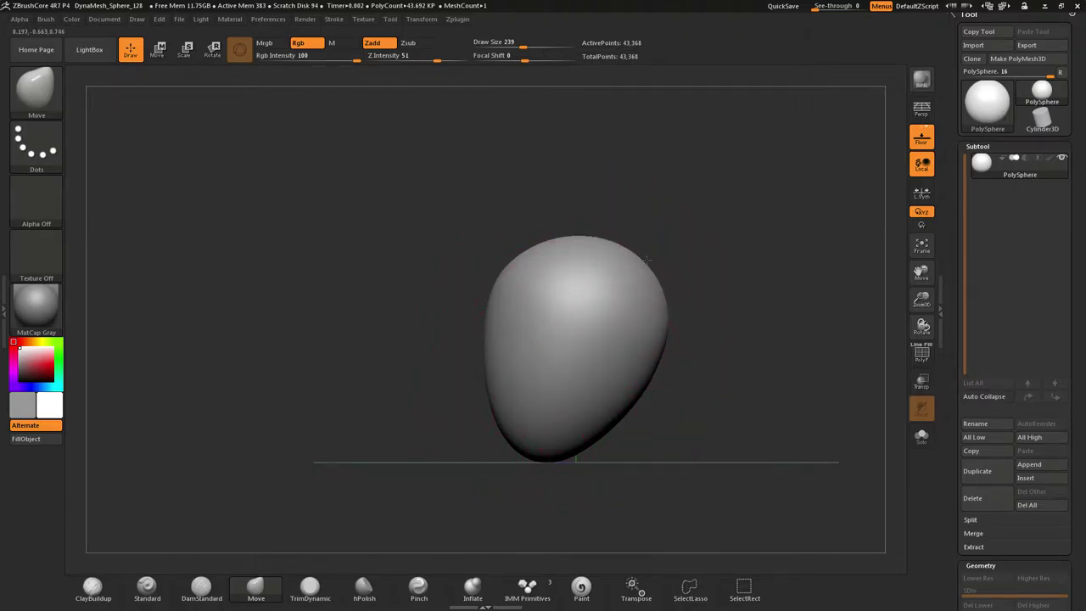
drag(655, 363, 654, 380)
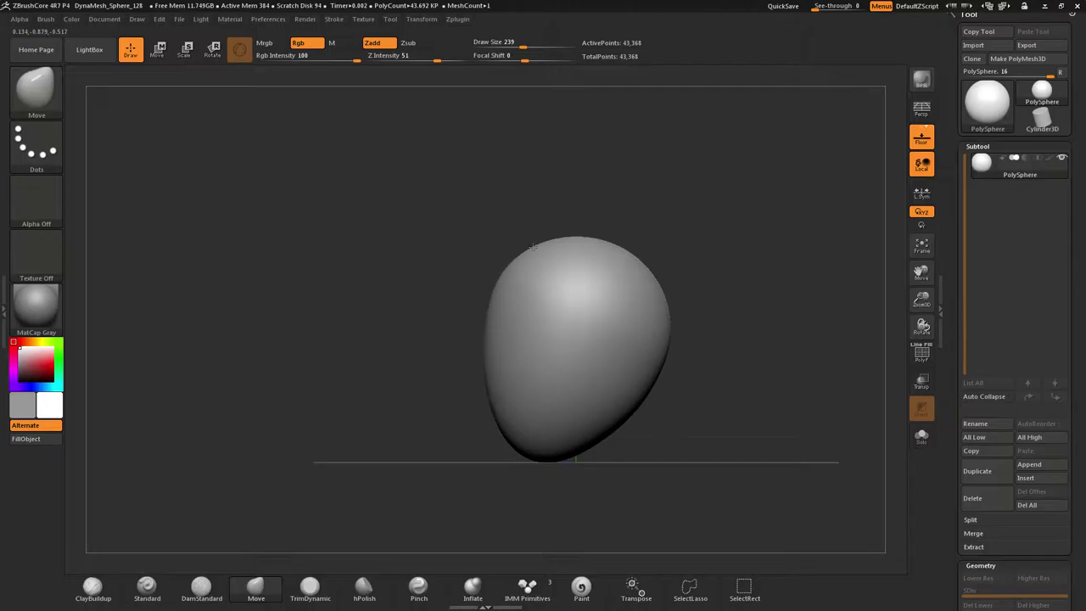
Face the head from the front, choose the Standard brush and set its draw size to 51
mouse_move(449, 363)
mouse_down()
mouse_move(589, 367)
mouse_move(447, 361)
mouse_move(494, 364)
mouse_up()
drag(618, 358, 625, 357)
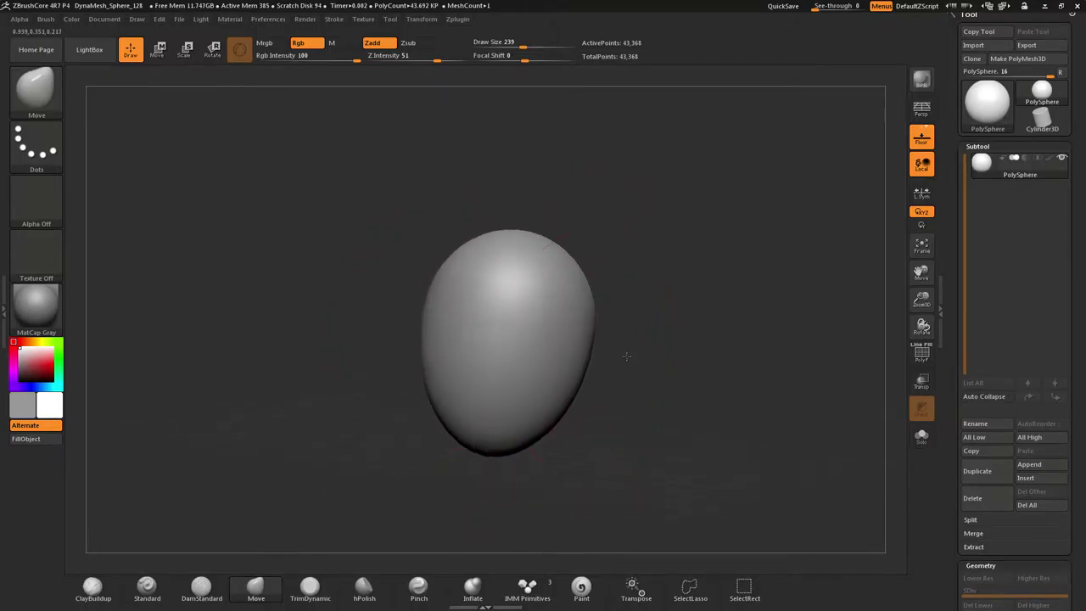
mouse_move(624, 360)
ctrl+right_down()
mouse_move(625, 309)
mouse_move(624, 397)
ctrl+right_up()
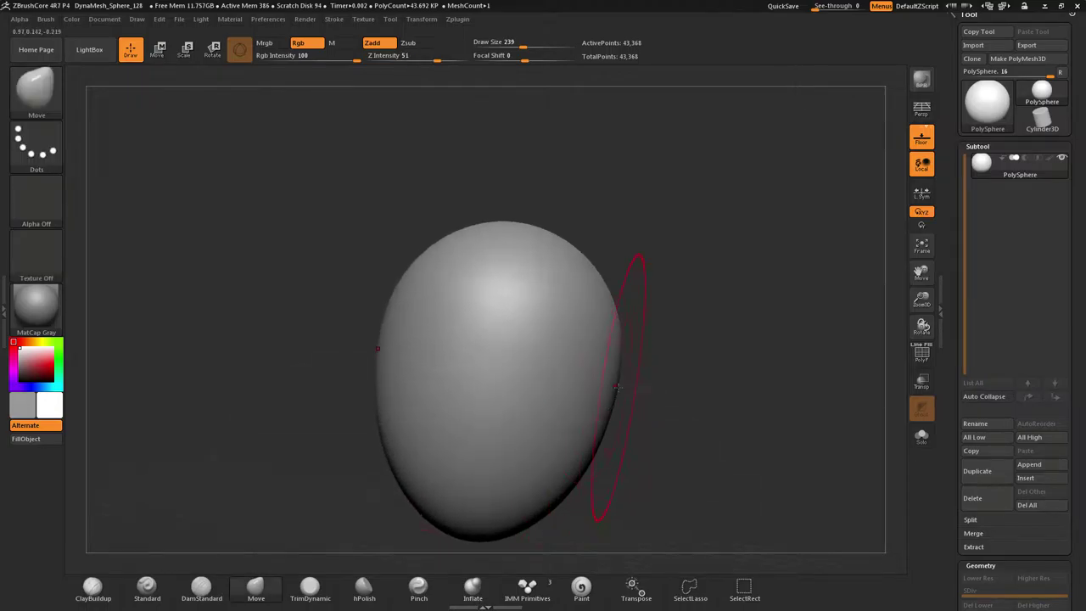
shift+drag(671, 391, 671, 354)
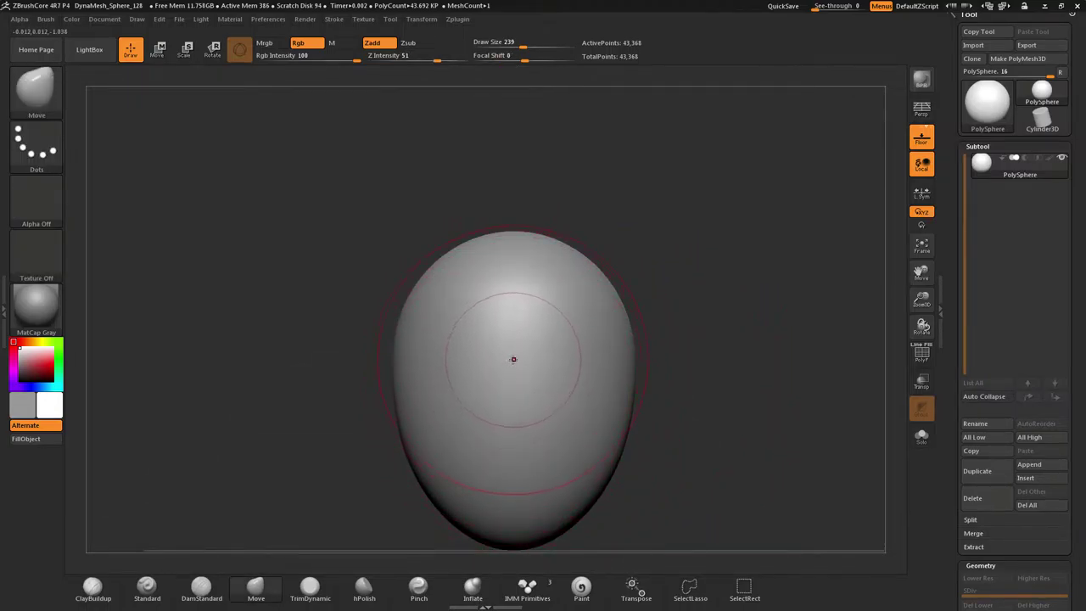
key(b)
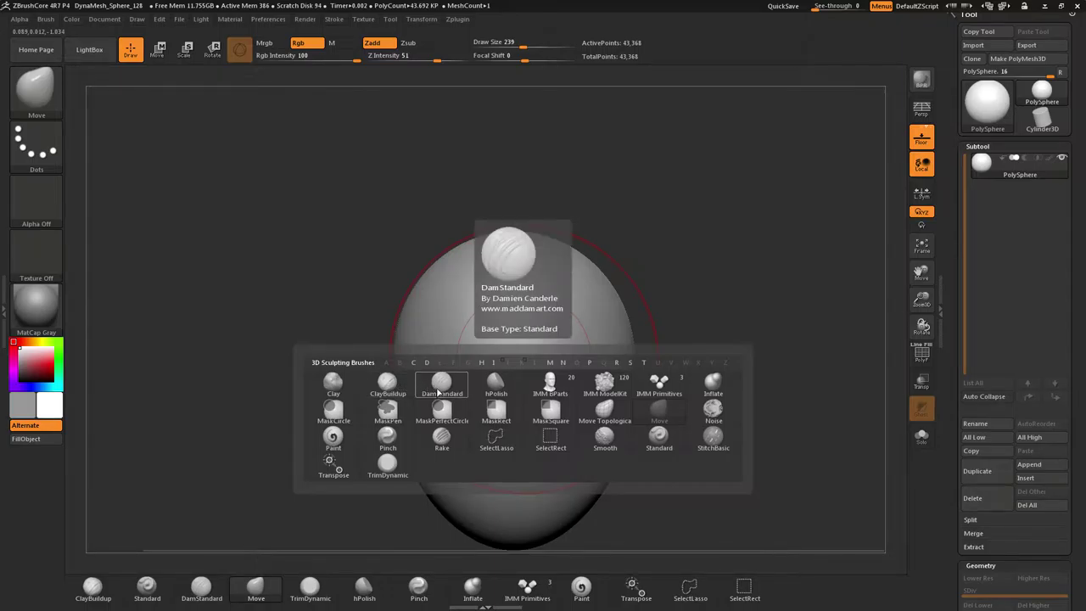
click(658, 437)
key(s)
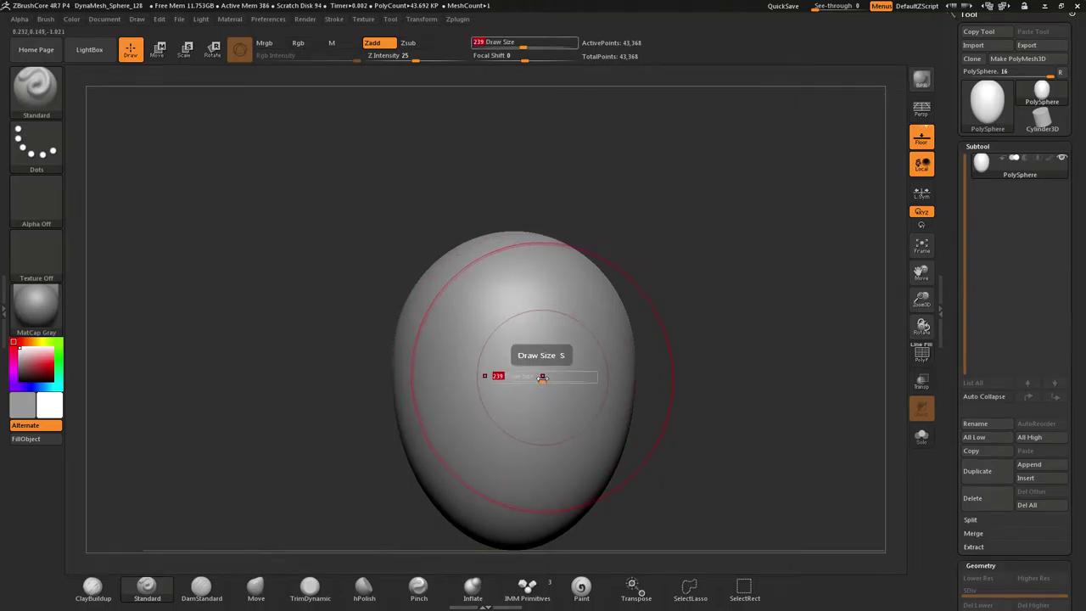
drag(542, 381, 515, 387)
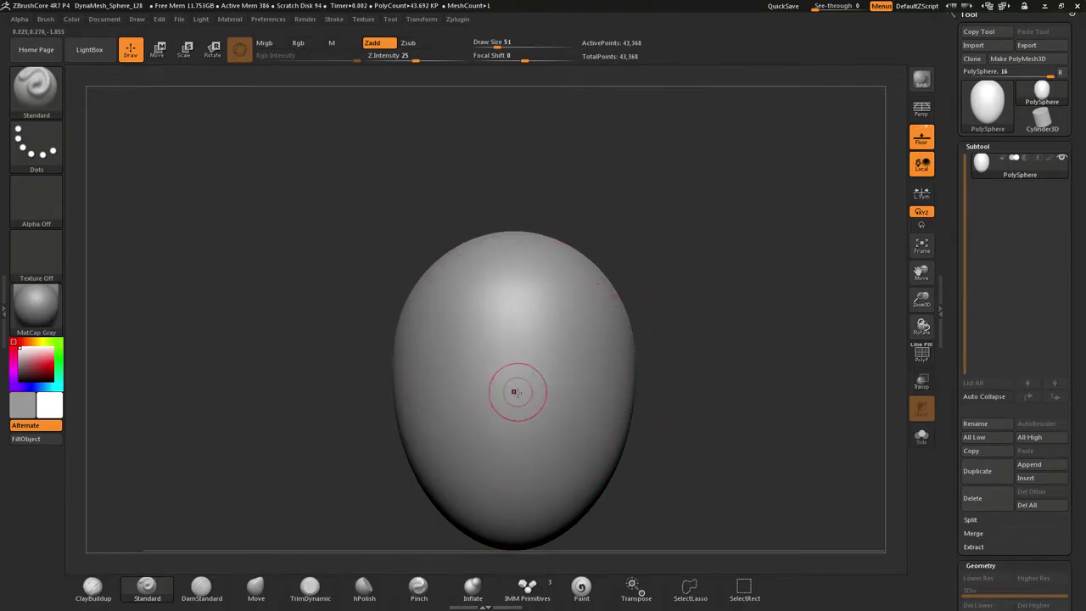
Sculpt rough brows, a nose and lips on the front of the head, and remesh it with DynaMesh
mouse_move(511, 347)
mouse_down()
mouse_move(503, 415)
mouse_move(512, 373)
mouse_move(548, 352)
mouse_move(592, 351)
mouse_move(535, 350)
mouse_move(586, 353)
mouse_up()
drag(513, 349, 591, 356)
mouse_move(526, 464)
mouse_down()
mouse_move(547, 490)
mouse_move(512, 488)
mouse_move(513, 459)
mouse_move(510, 475)
mouse_up()
ctrl+drag(685, 331, 752, 407)
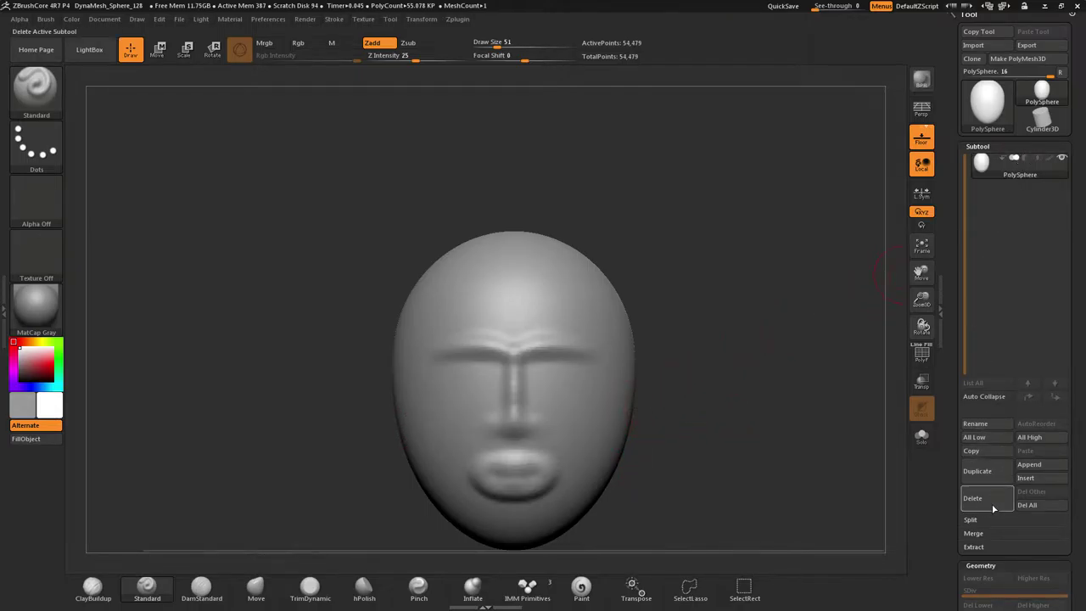
Set the DynaMesh resolution to 208 and remesh the head, checking the polygon density with PolyFrame
click(980, 146)
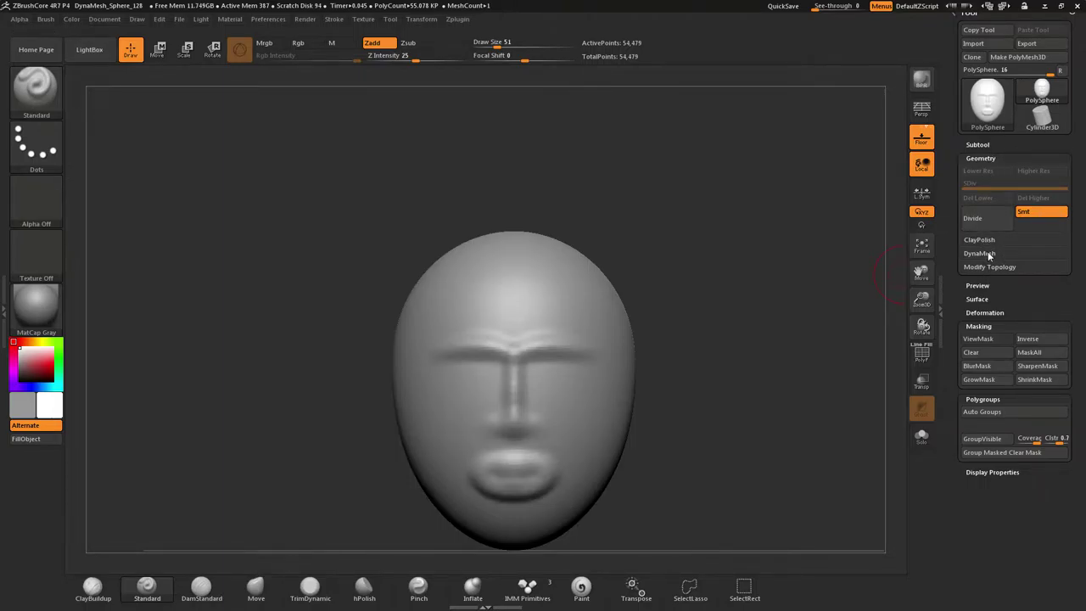
click(978, 253)
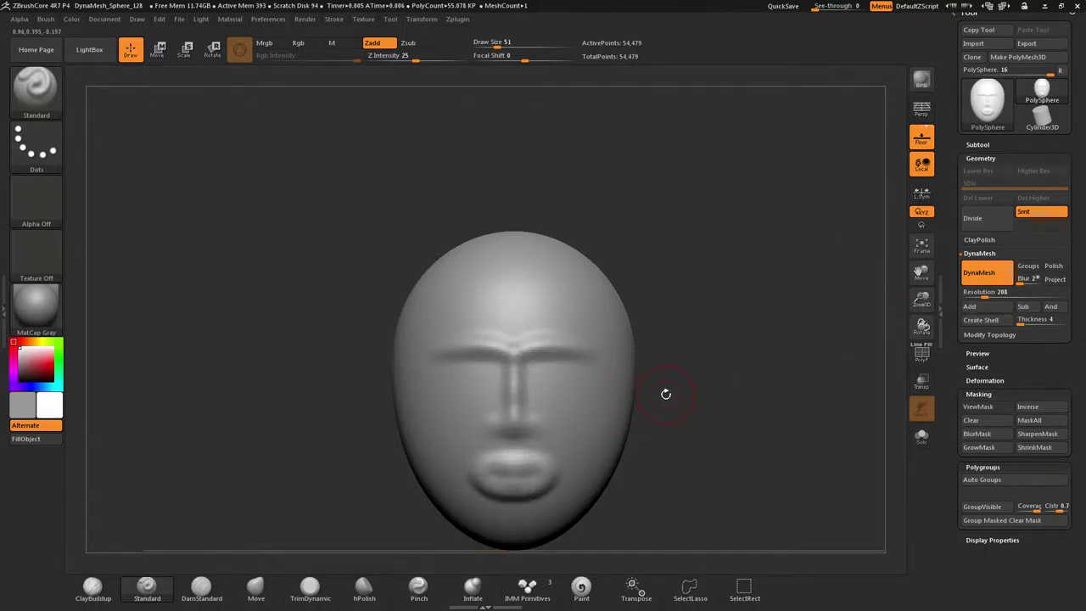
key(shift+f)
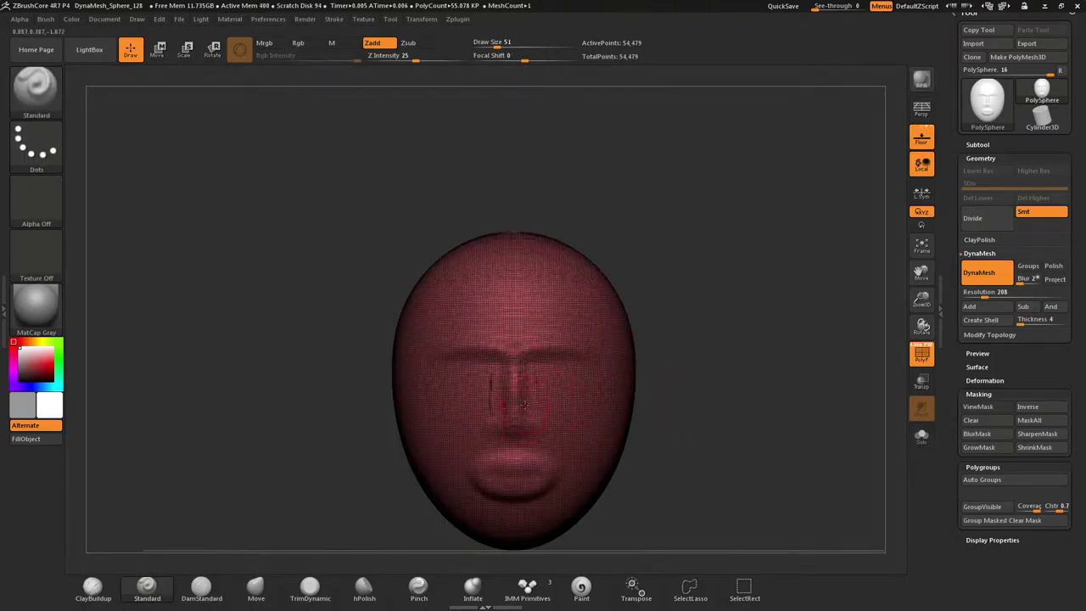
ctrl+drag(652, 347, 693, 374)
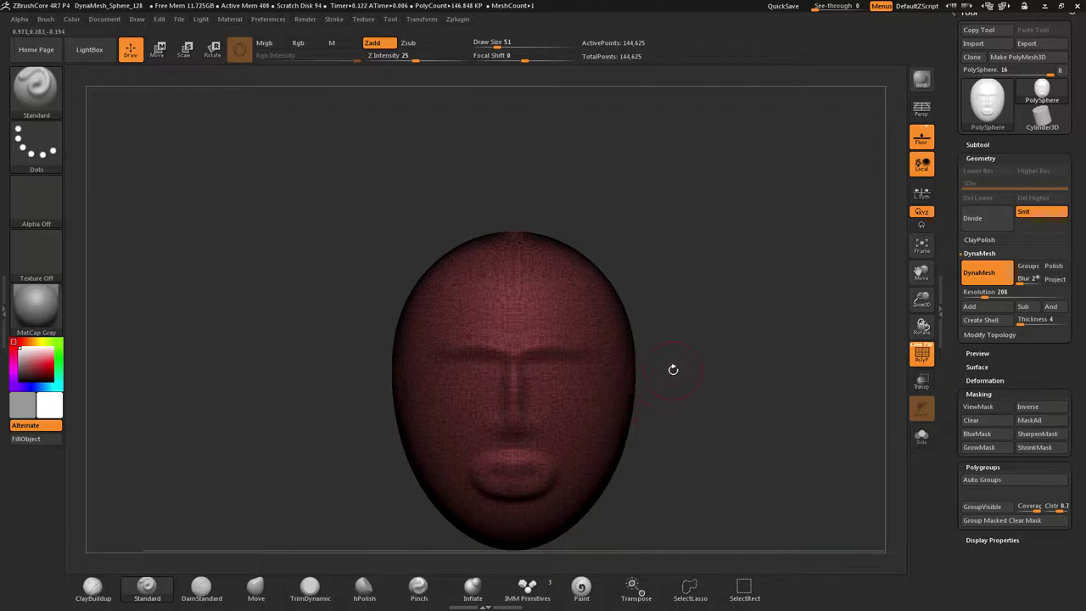
key(shift+f)
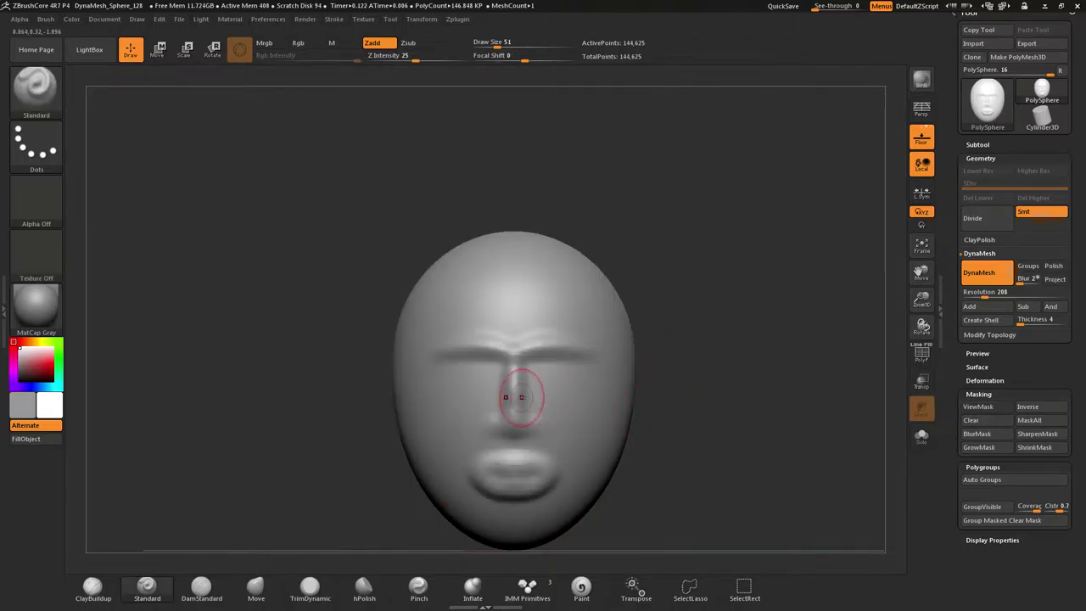
Carve along the sides of the nose and build up the brow ridge with the Standard brush, and turn perspective on
alt+drag(523, 376, 520, 430)
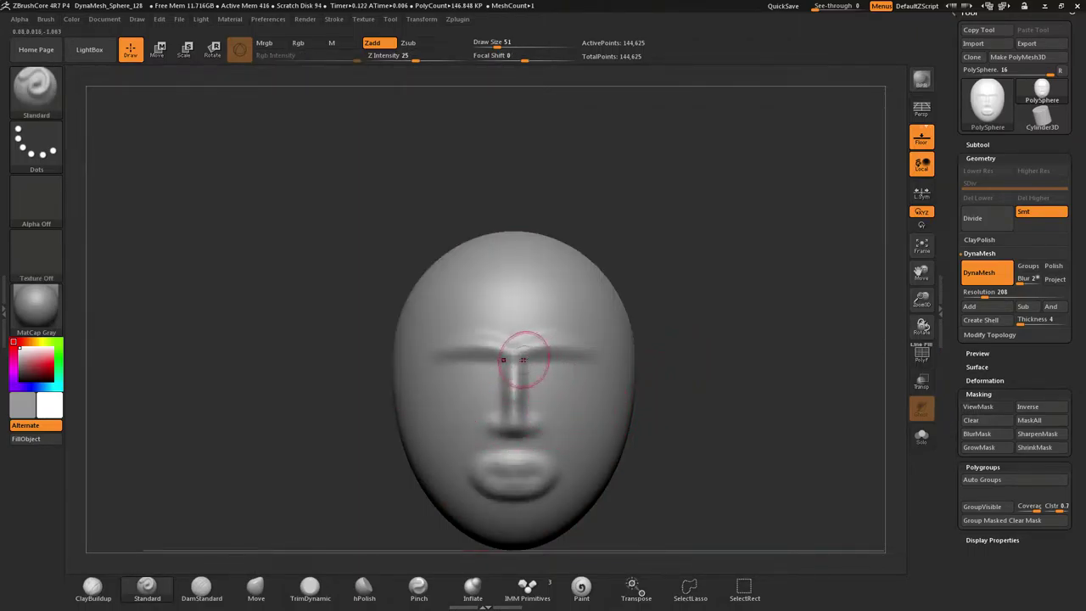
mouse_move(560, 344)
mouse_down()
mouse_move(482, 341)
mouse_move(532, 337)
mouse_up()
drag(461, 347, 475, 341)
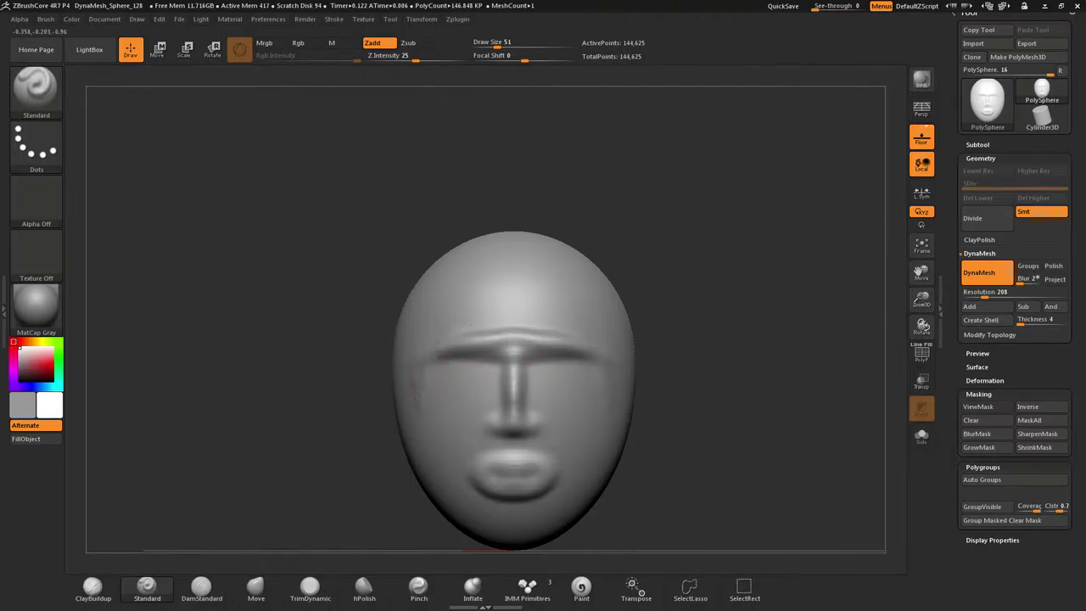
mouse_move(458, 385)
right_down()
mouse_move(519, 377)
mouse_move(487, 376)
mouse_move(512, 346)
mouse_move(510, 377)
right_up()
mouse_move(510, 378)
alt+right_down()
mouse_move(507, 440)
mouse_move(528, 245)
mouse_move(533, 387)
mouse_move(514, 387)
alt+right_up()
key(p)
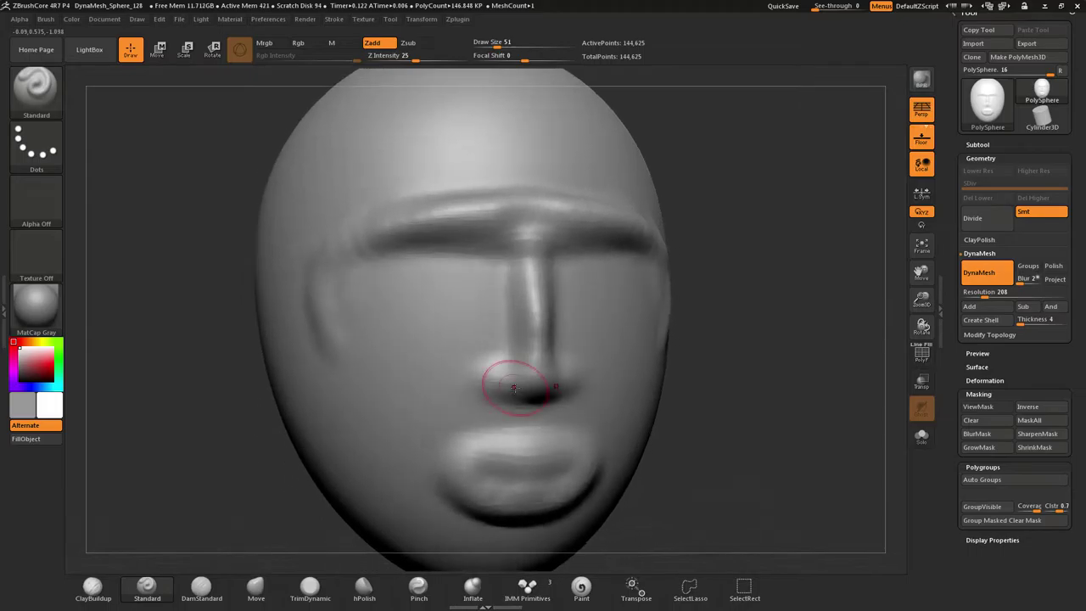
Build up the bridge and tip of the nose and strengthen the brow ridge with the Standard brush
right_drag(514, 282, 526, 233)
drag(497, 225, 510, 388)
mouse_move(508, 340)
right_down()
mouse_move(535, 324)
mouse_move(502, 314)
right_up()
drag(491, 187, 346, 219)
mouse_move(429, 303)
right_down()
mouse_move(408, 257)
mouse_move(416, 274)
right_up()
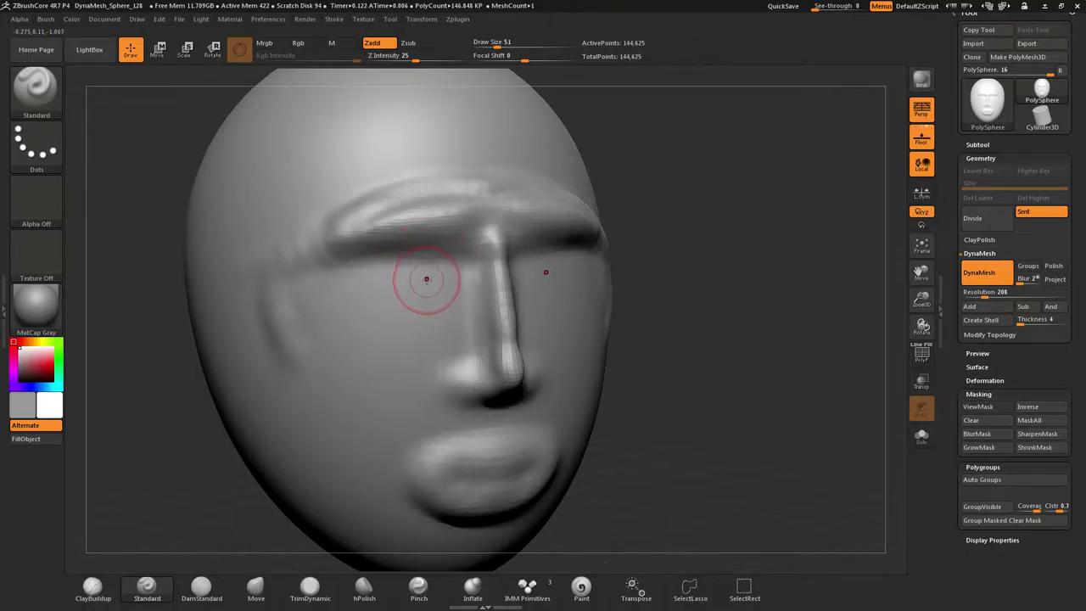
Choose the Inflate brush, set its draw size to 132, and deepen the eye sockets below the brow
key(b)
click(637, 313)
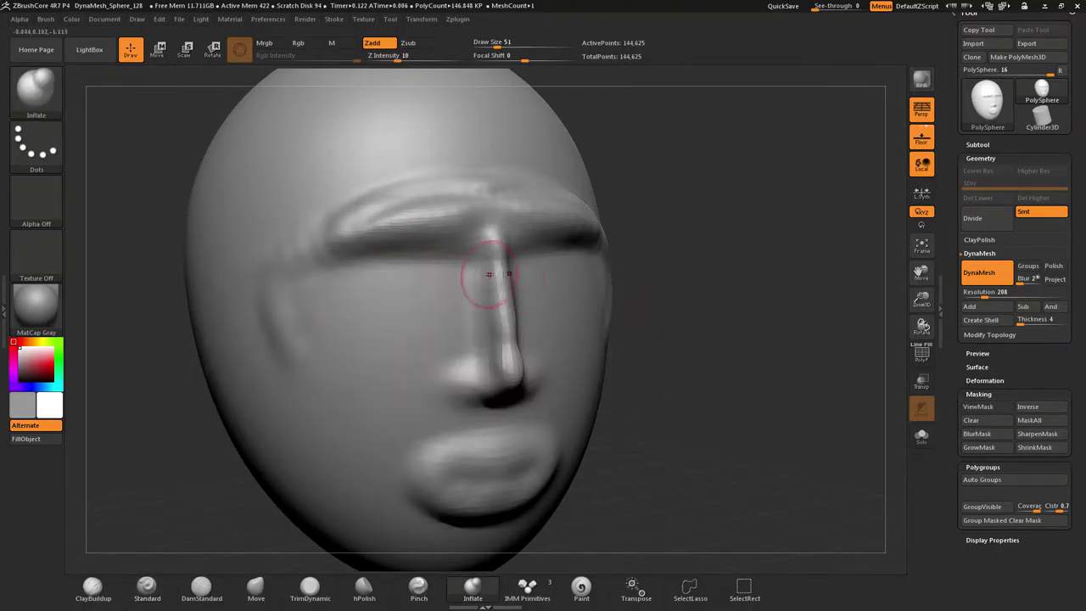
key(s)
drag(412, 297, 424, 297)
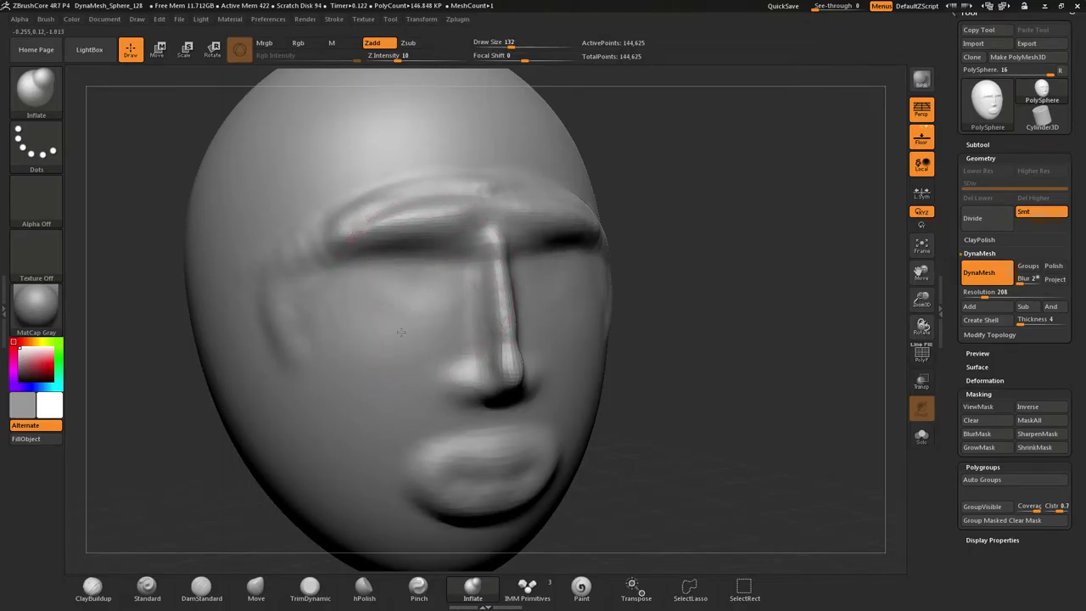
drag(407, 263, 374, 272)
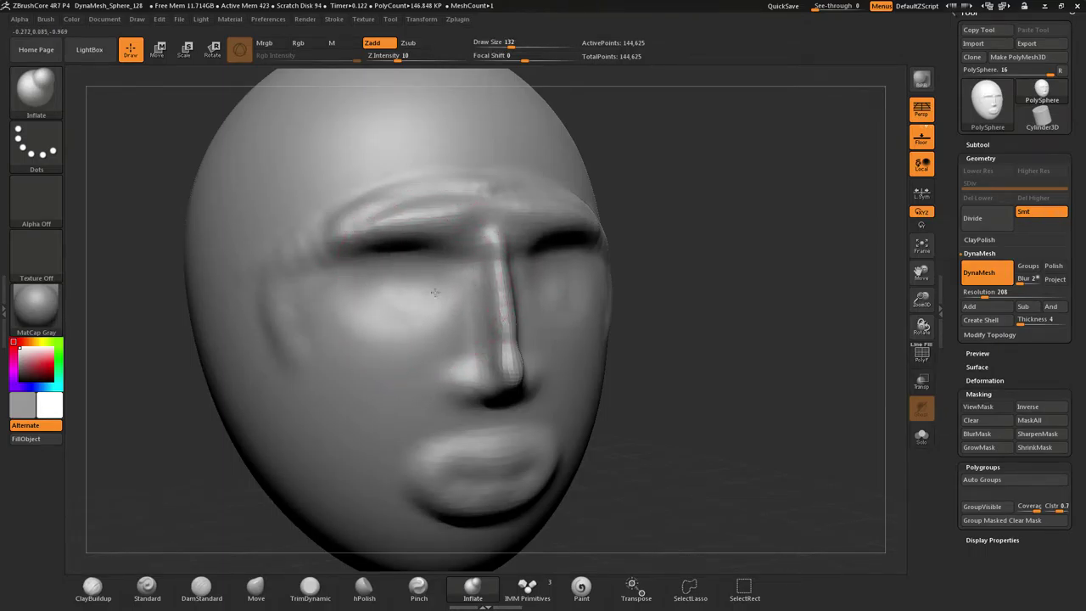
drag(383, 317, 421, 251)
mouse_move(405, 288)
right_down()
mouse_move(477, 279)
mouse_move(412, 283)
right_up()
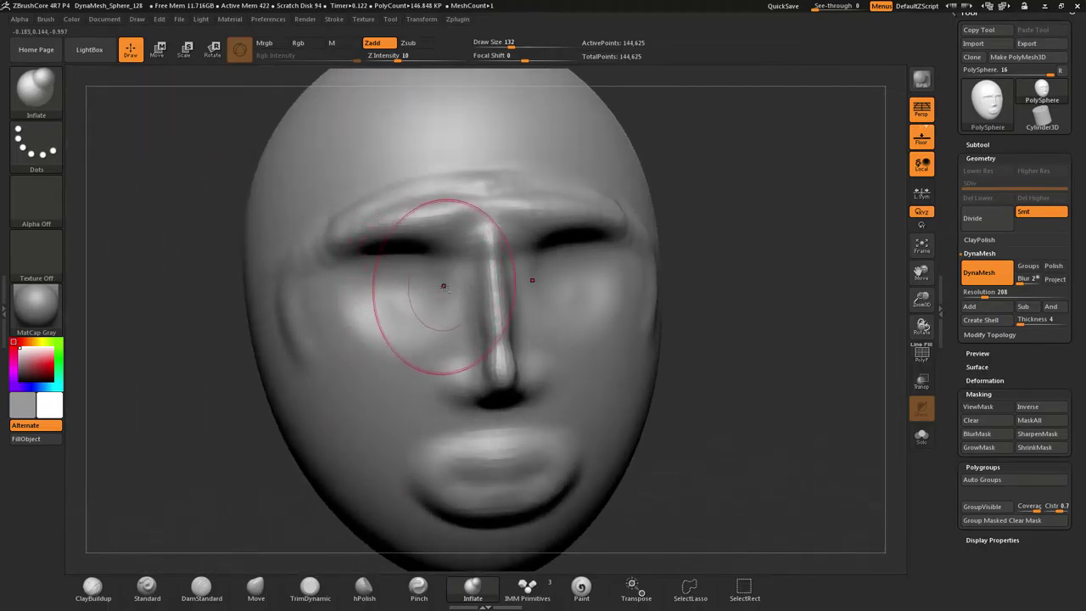
Hollow the sockets further under the brow and swell rounded eyeball forms with the Inflate brush
drag(440, 287, 426, 270)
mouse_move(426, 310)
mouse_down()
mouse_move(370, 314)
mouse_move(359, 297)
mouse_move(365, 307)
mouse_up()
mouse_move(412, 282)
mouse_down()
mouse_move(382, 317)
mouse_move(390, 314)
mouse_up()
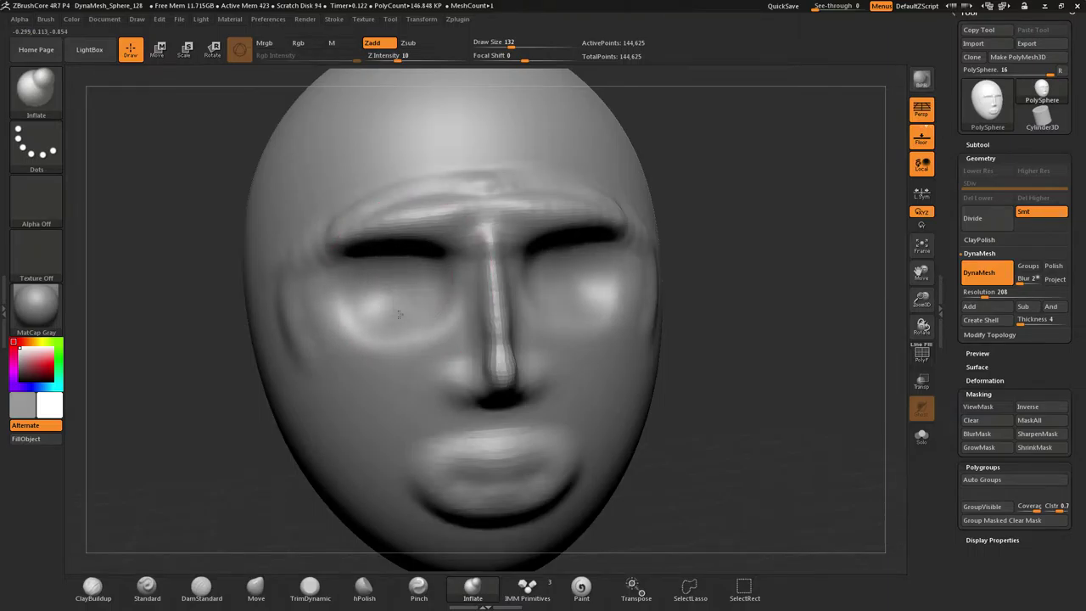
mouse_move(445, 279)
mouse_down()
mouse_move(450, 268)
mouse_move(365, 305)
mouse_up()
Smooth the brow ridge and the eye area, and remesh the head with DynaMesh
mouse_move(364, 294)
right_down()
mouse_move(458, 288)
mouse_move(415, 243)
right_up()
mouse_move(417, 242)
shift+mouse_down()
mouse_move(407, 229)
mouse_move(344, 229)
shift+mouse_up()
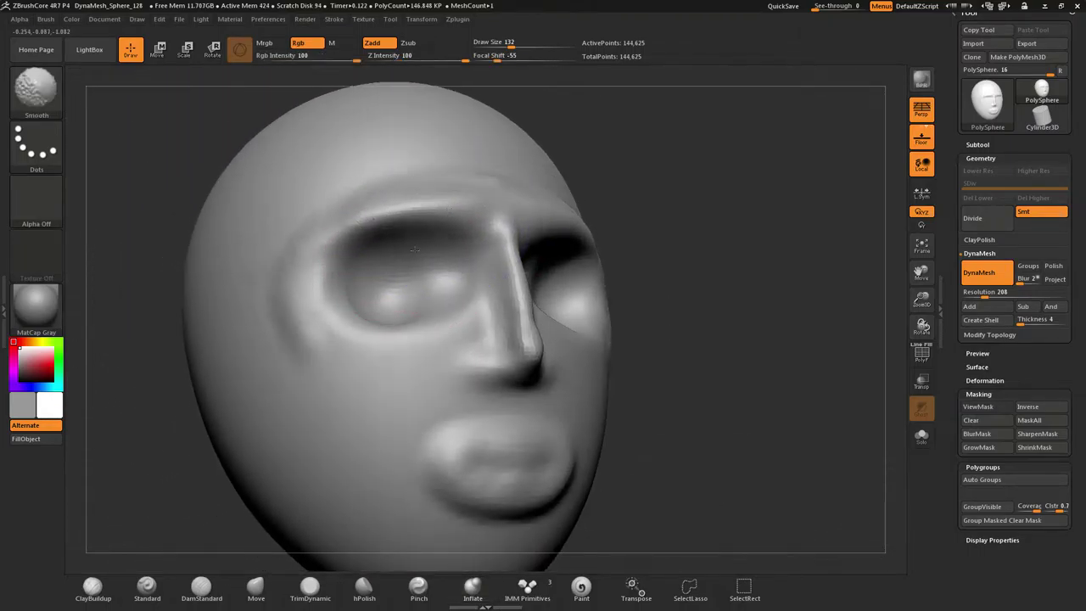
shift+drag(380, 312, 384, 311)
ctrl+drag(659, 163, 739, 274)
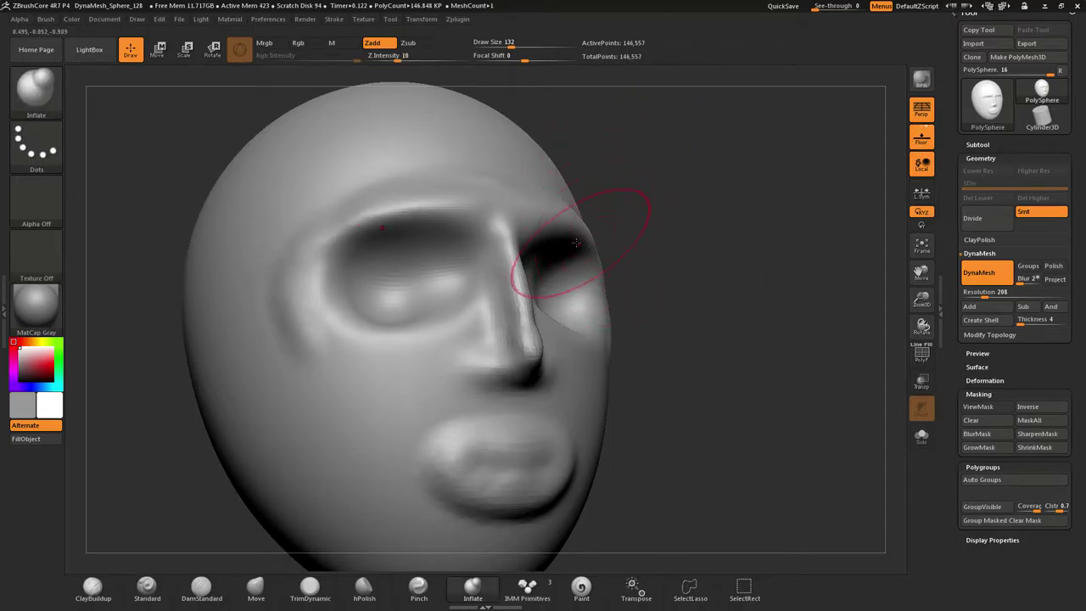
Set the Inflate draw size to 62, swell the nostrils and the area around the lips, and remesh the head
mouse_move(555, 276)
right_down()
mouse_move(454, 284)
mouse_move(443, 297)
mouse_move(529, 296)
right_up()
key(s)
mouse_move(512, 342)
mouse_down()
mouse_move(478, 364)
mouse_move(475, 339)
mouse_move(500, 315)
mouse_move(482, 358)
mouse_move(458, 370)
mouse_move(514, 363)
mouse_move(509, 383)
mouse_up()
drag(431, 488, 504, 436)
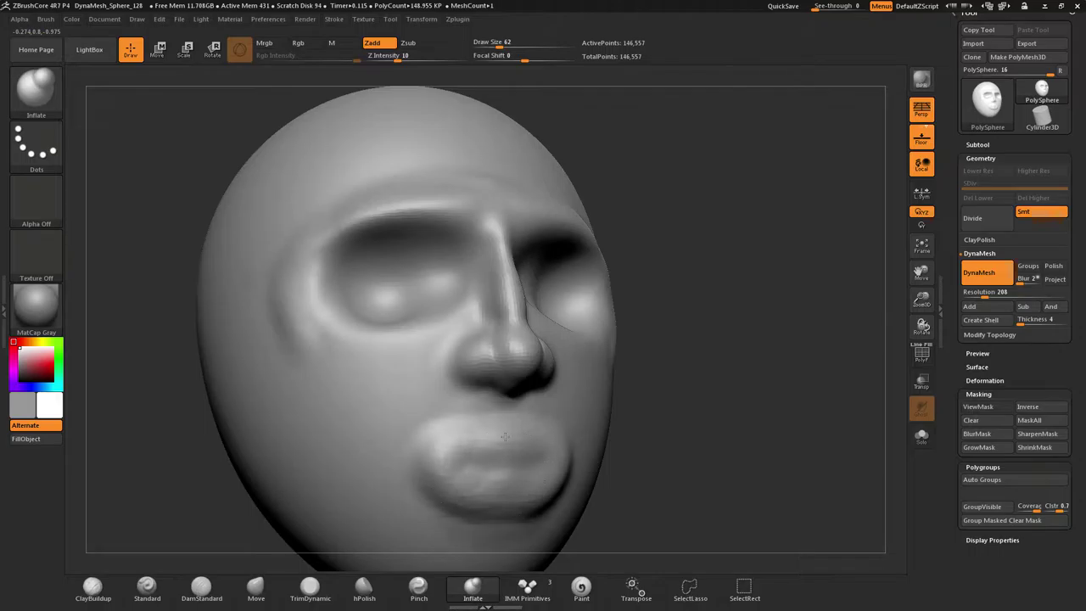
mouse_move(516, 519)
mouse_down()
mouse_move(452, 415)
mouse_move(404, 487)
mouse_move(479, 538)
mouse_move(506, 540)
mouse_up()
ctrl+drag(685, 307, 746, 382)
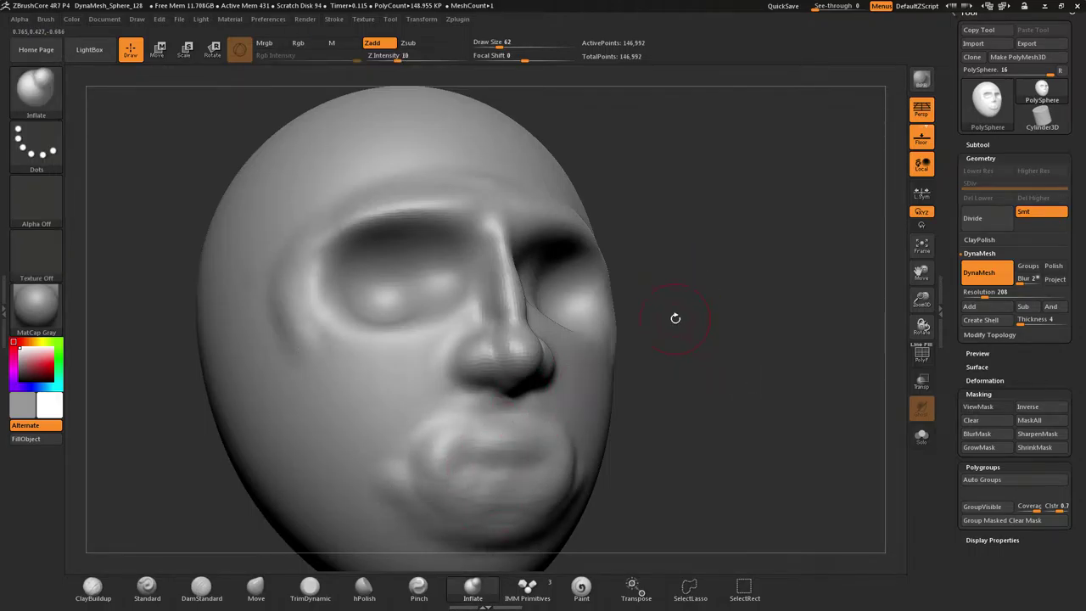
Smooth the lips and the surrounding skin around the mouth
shift+drag(427, 451, 411, 522)
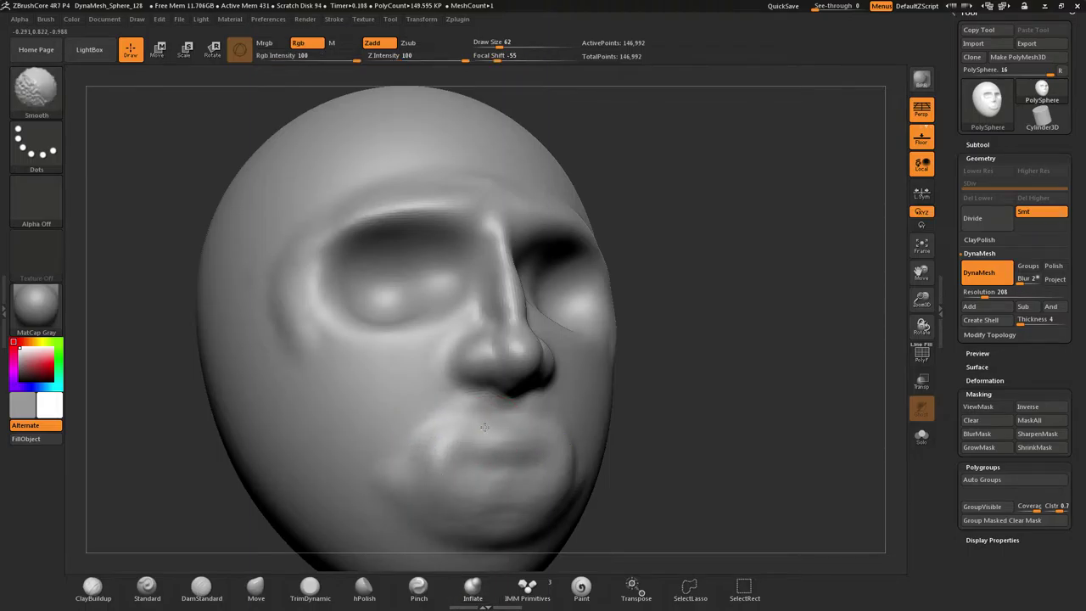
shift+drag(462, 413, 452, 426)
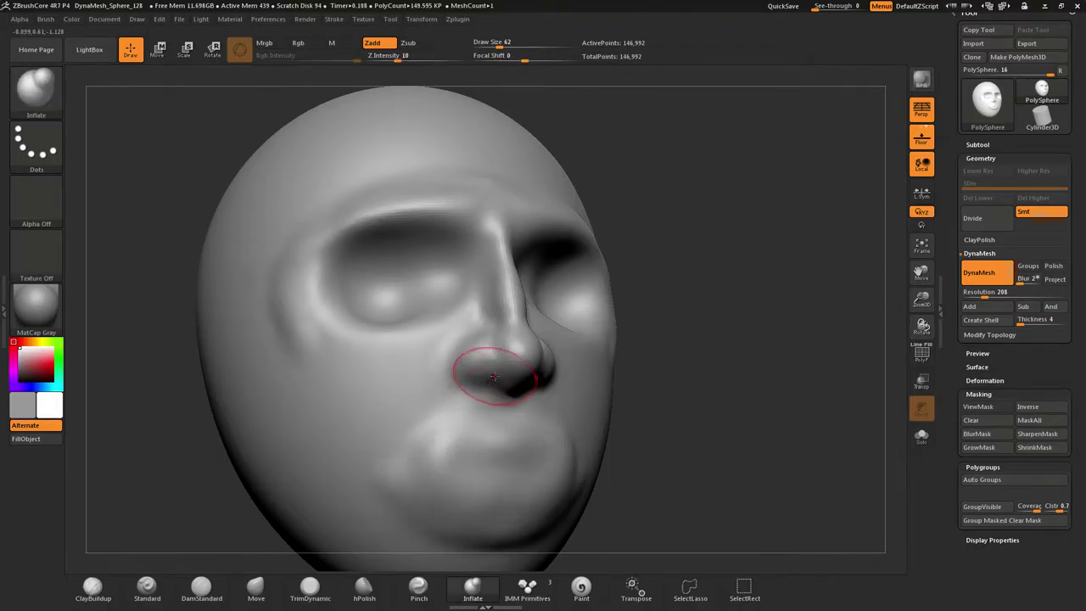
drag(670, 326, 517, 331)
mouse_move(634, 262)
ctrl+mouse_down()
mouse_move(625, 278)
mouse_move(645, 276)
ctrl+mouse_up()
key(ctrl+z)
Center the head in a straight front view and turn perspective off
mouse_move(620, 290)
right_down()
mouse_move(691, 291)
mouse_move(659, 293)
right_up()
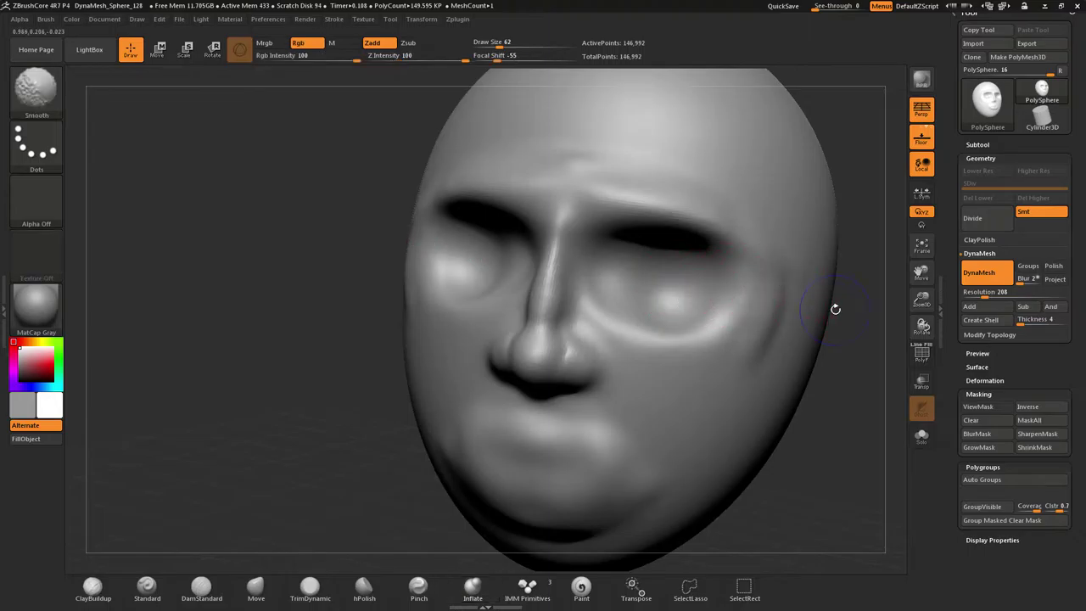
shift+drag(833, 308, 888, 325)
alt+drag(810, 325, 726, 327)
key(p)
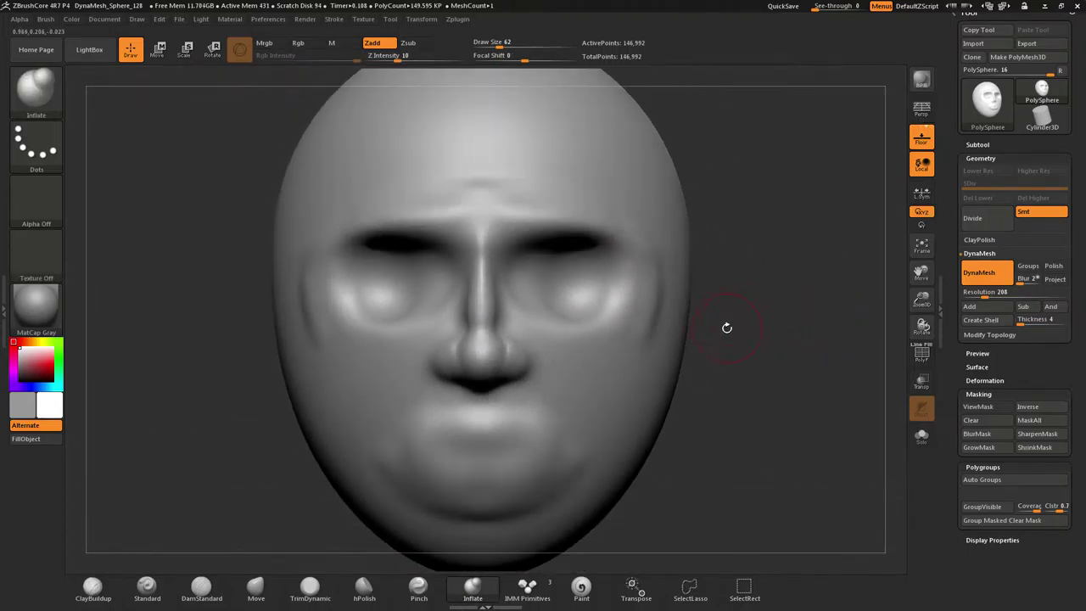
Choose the IMM Primitives brush for inserting ready-made meshes
click(527, 585)
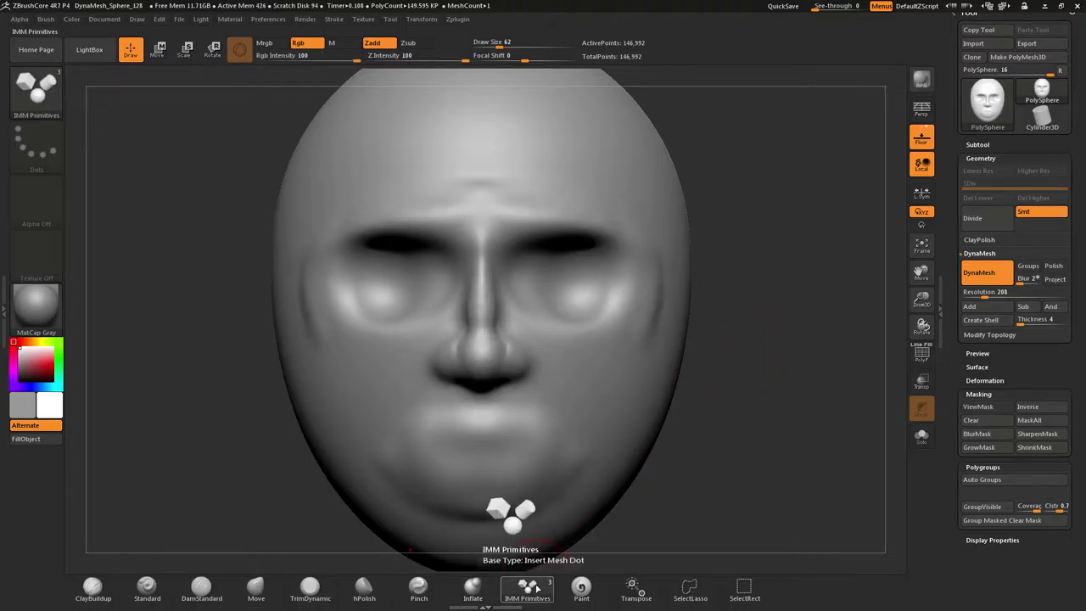
key(b)
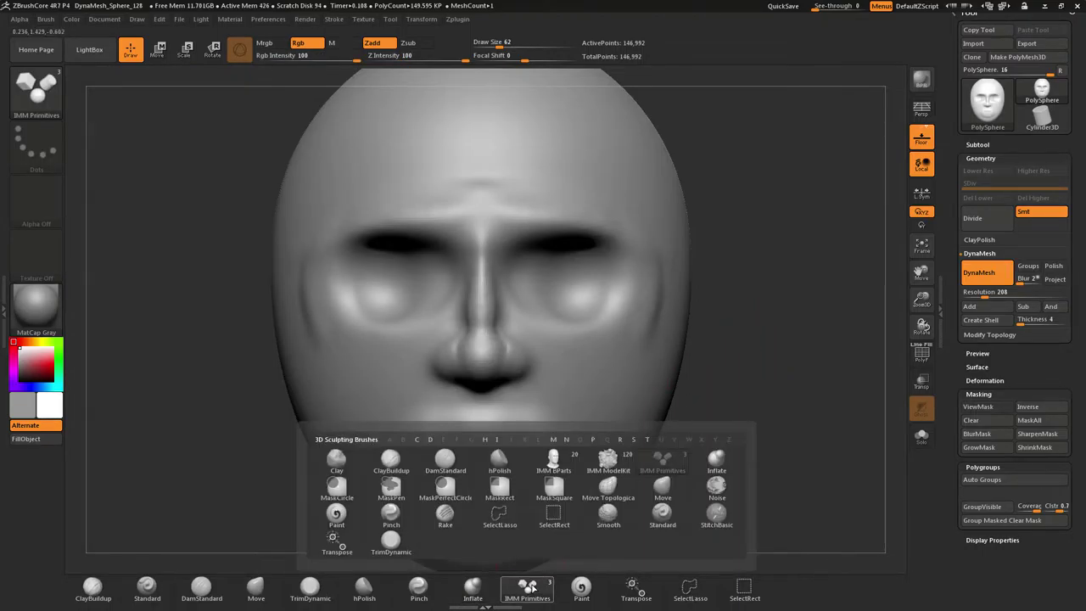
click(533, 589)
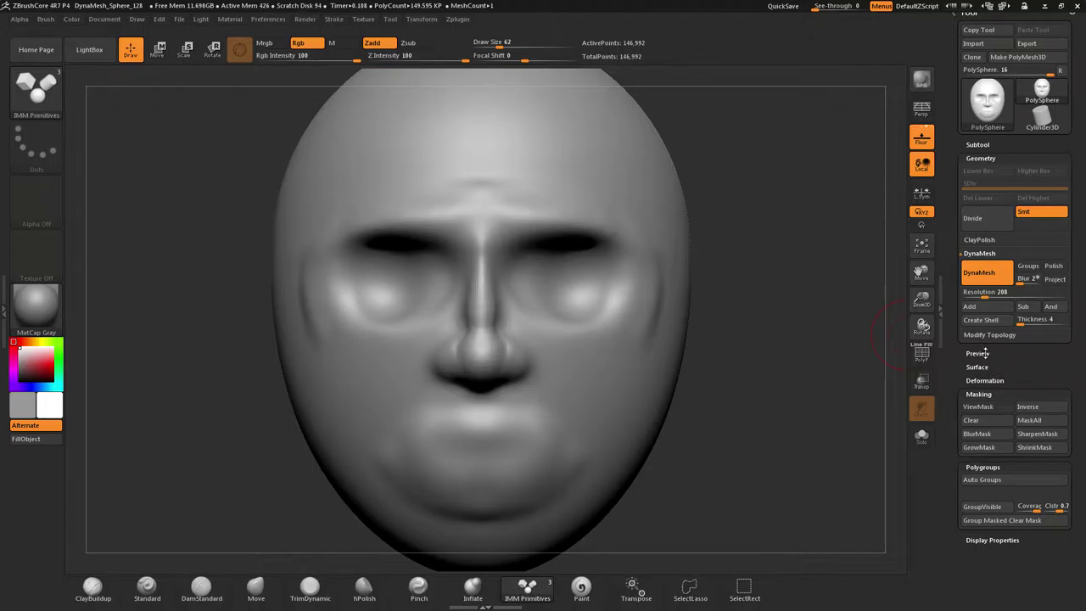
Examine the Preview, Surface and Deformation options of the head, and collapse the Masking options
click(977, 353)
click(978, 353)
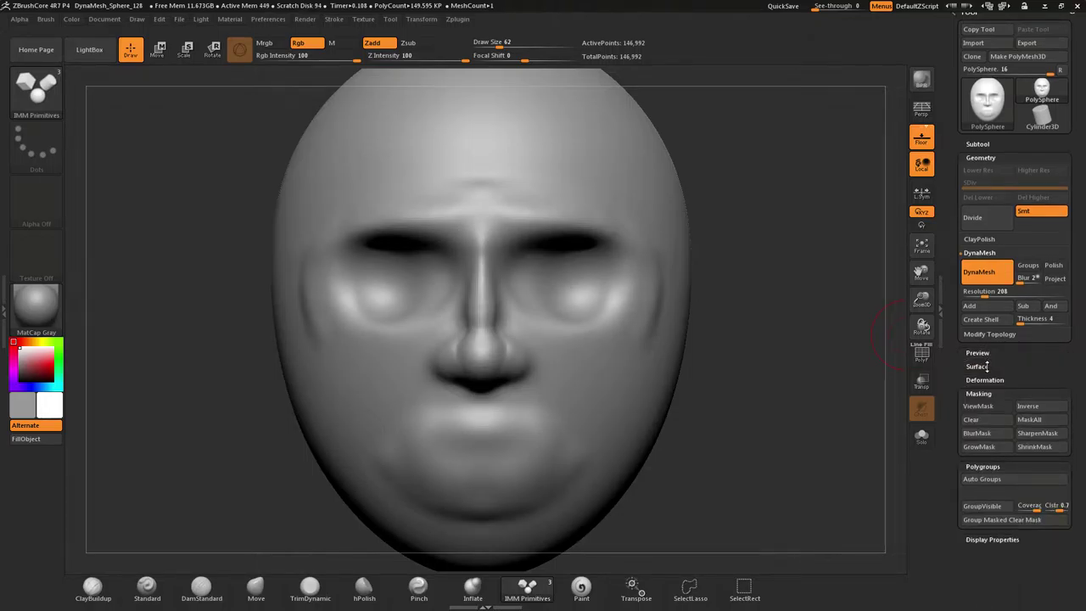
click(976, 365)
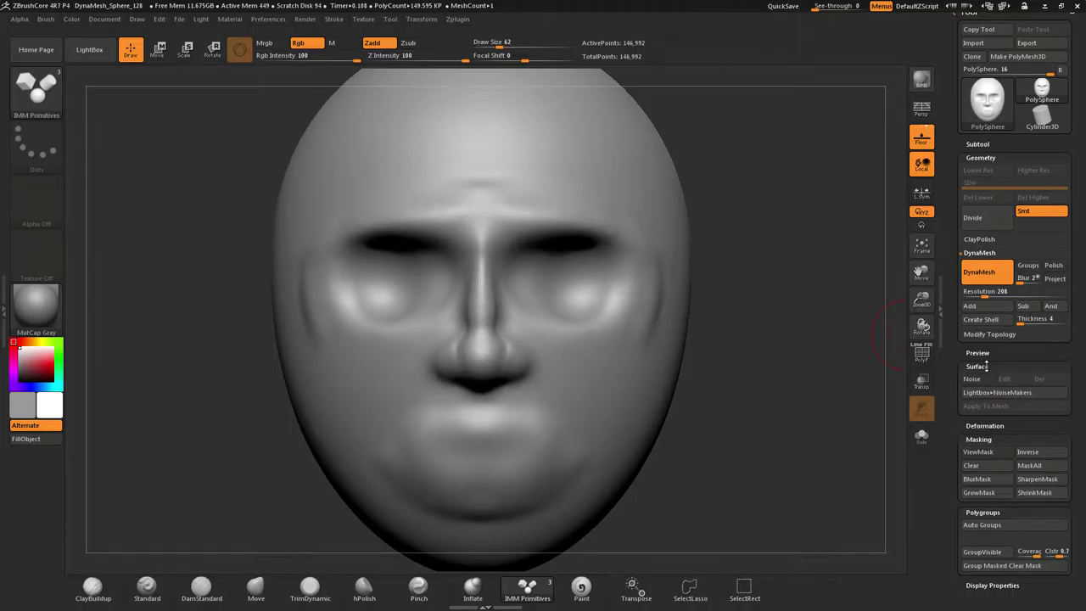
click(986, 366)
click(985, 379)
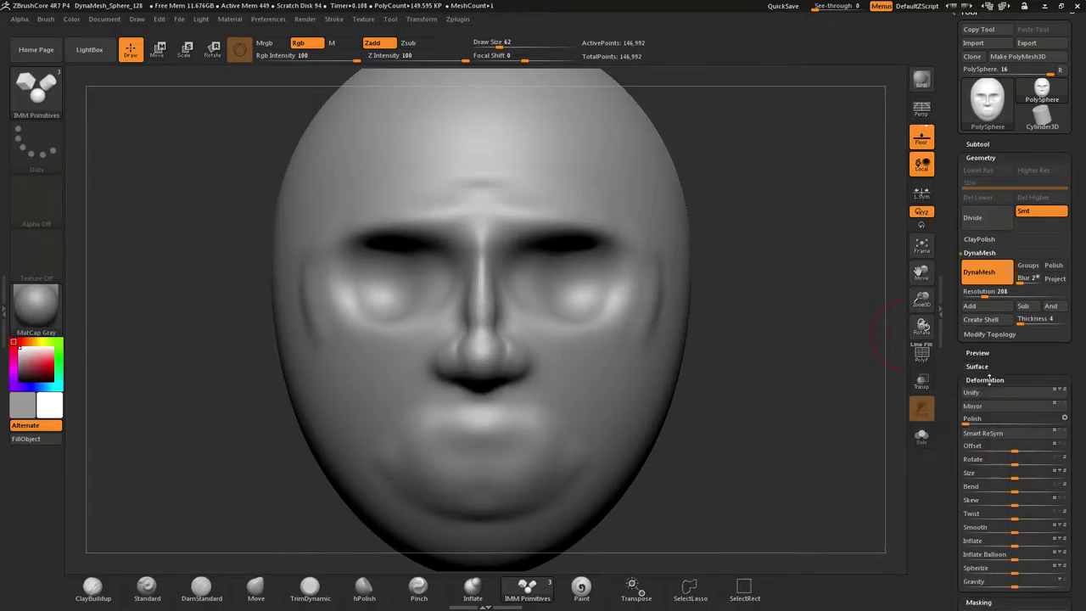
click(987, 379)
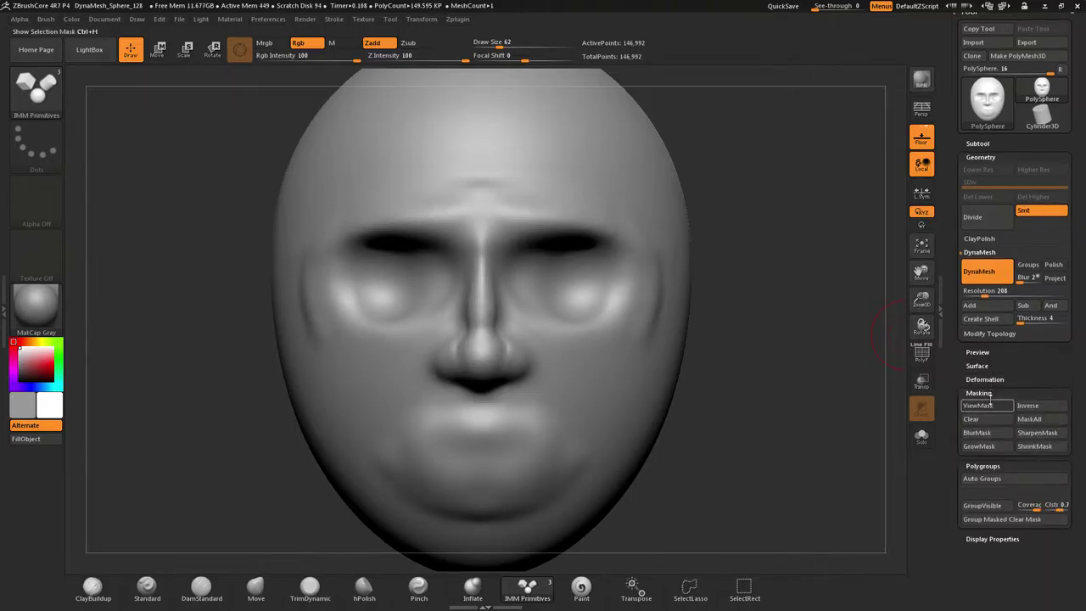
click(983, 393)
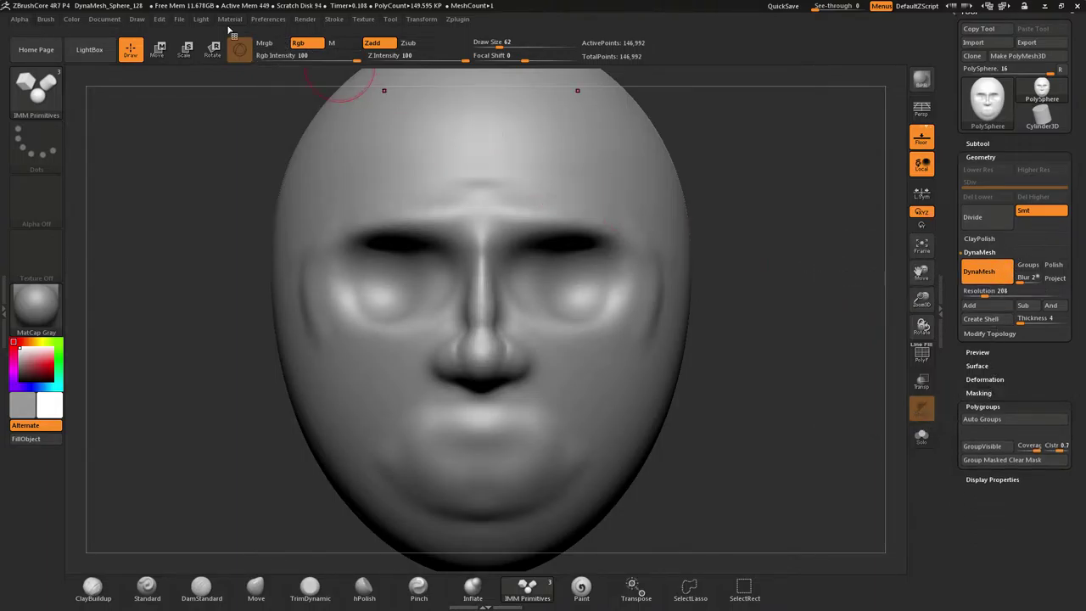
Examine the draw settings, tool settings and available sculpting brushes, and turn Rgb painting off
click(137, 20)
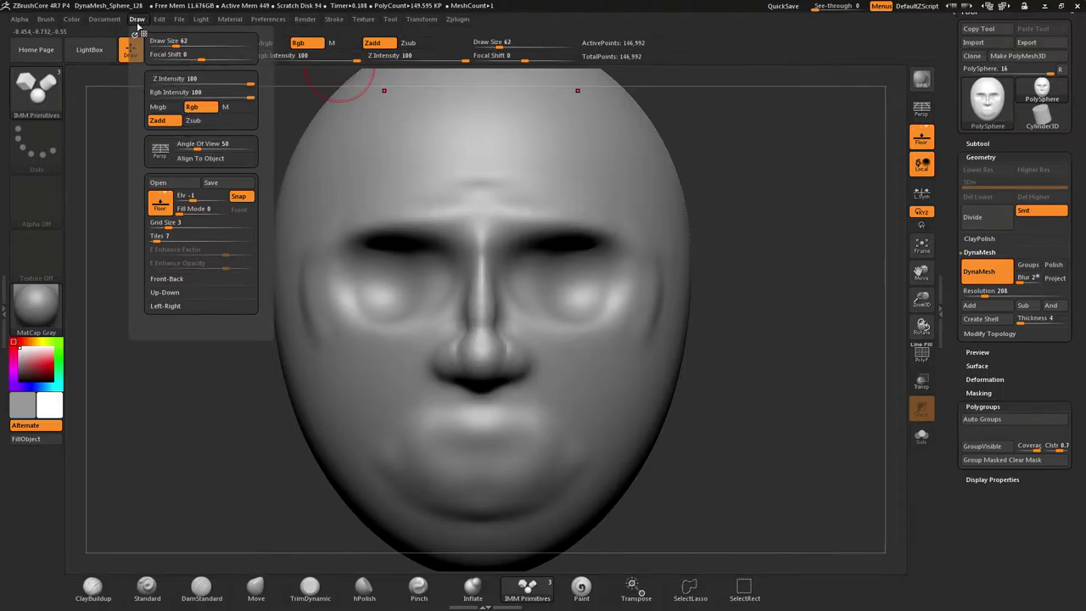
click(309, 46)
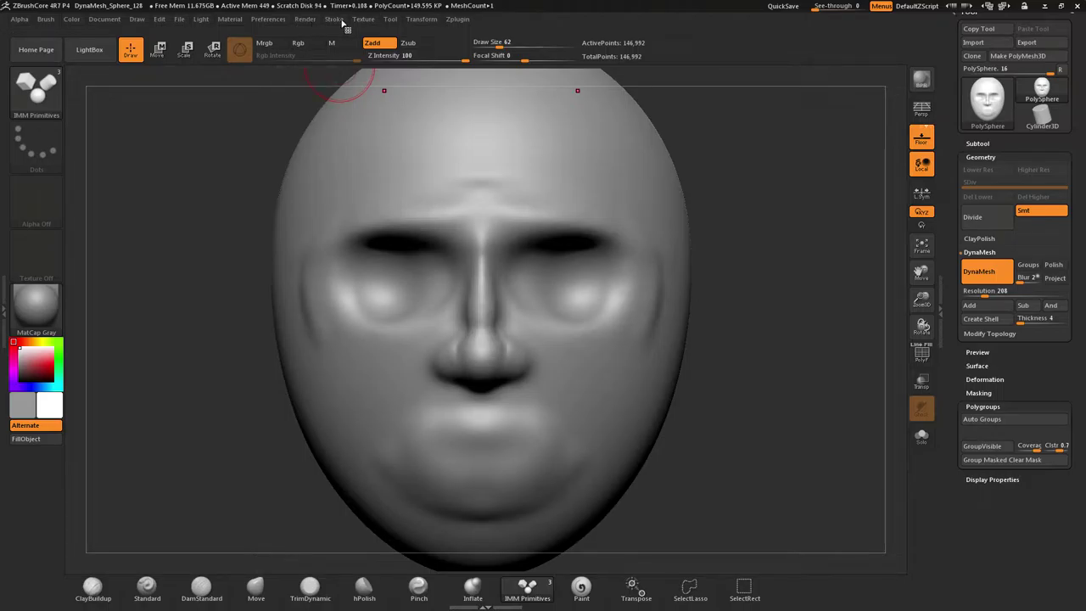
click(388, 20)
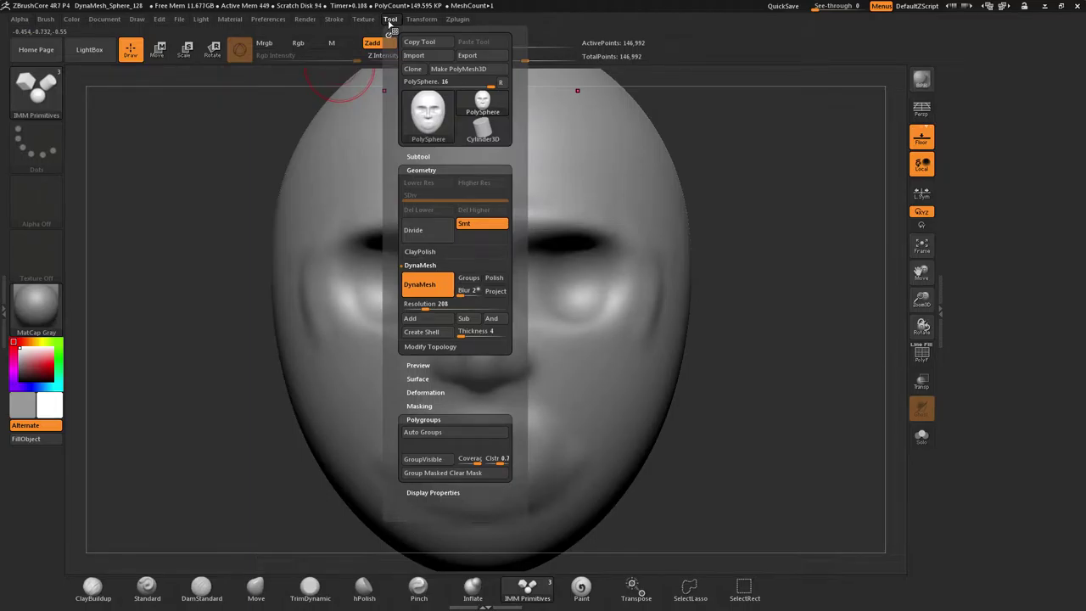
click(394, 31)
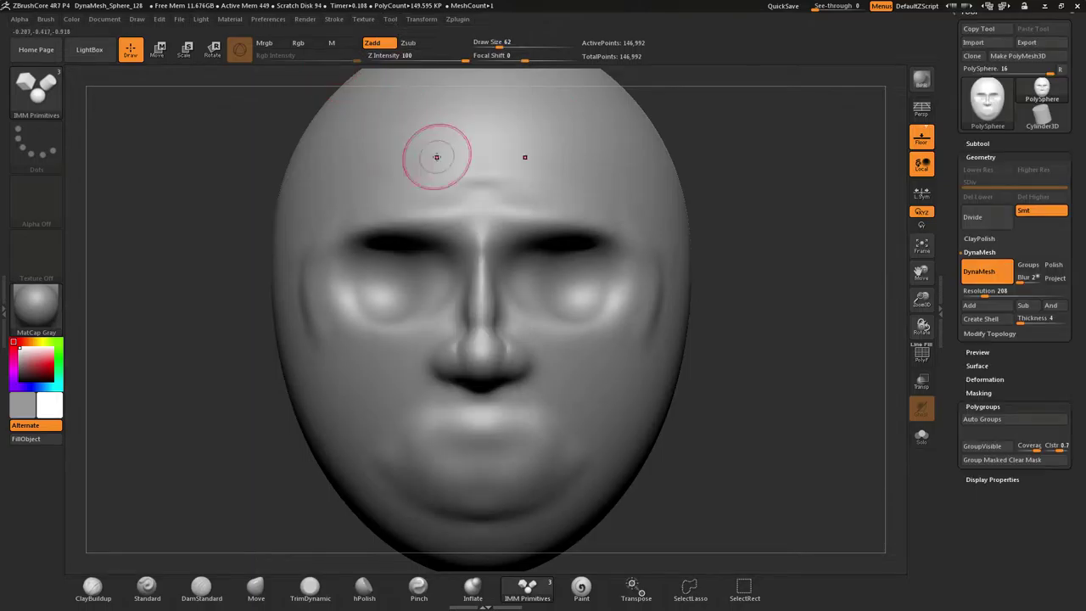
click(51, 95)
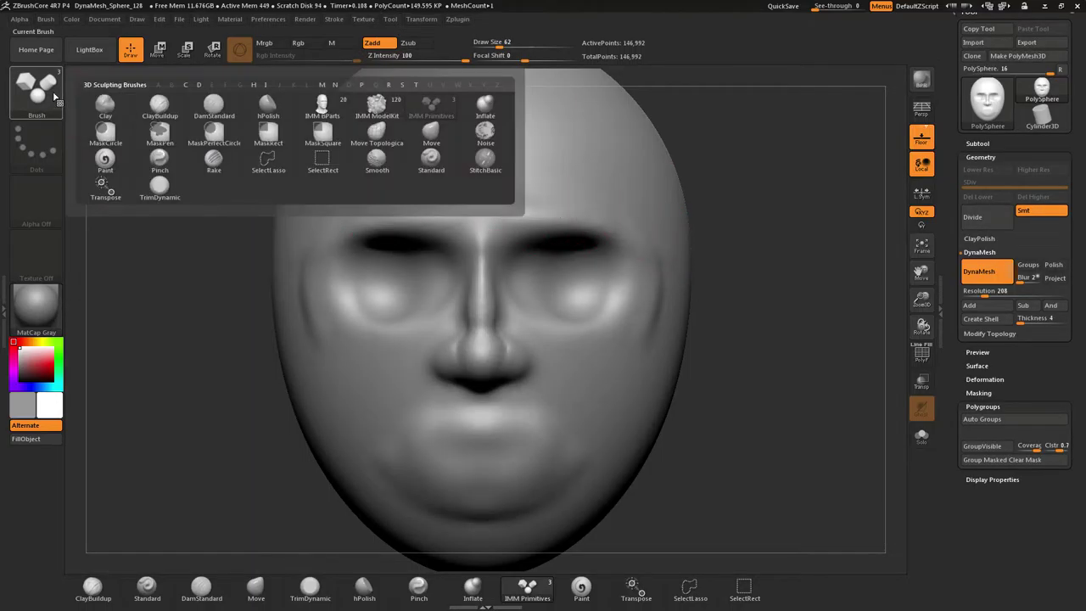
click(52, 95)
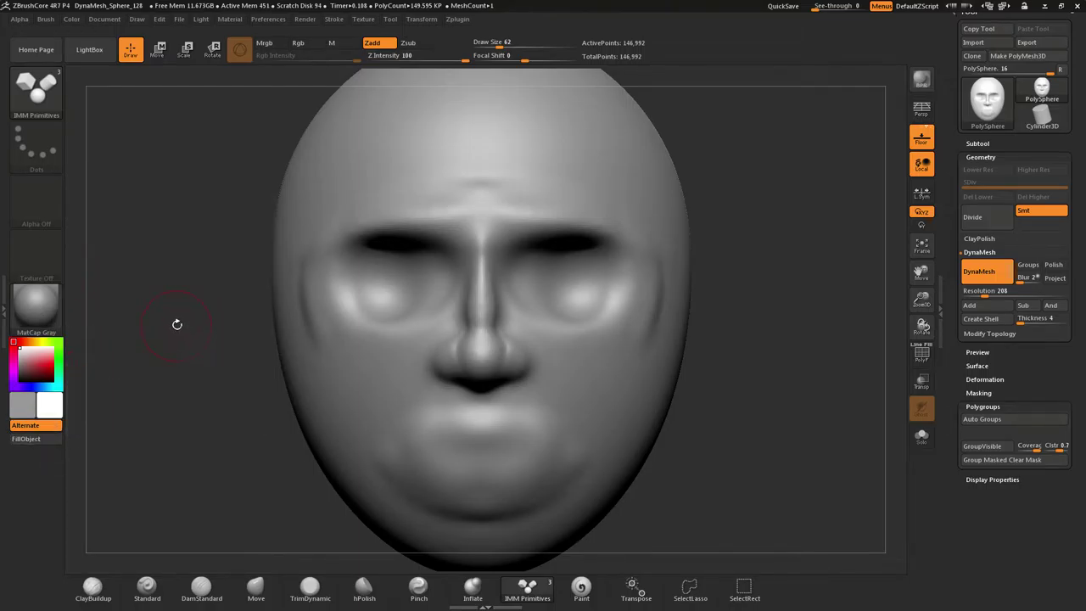
Pick the Sphere primitive and insert a symmetrical pair of spheres as eyeballs in the eye sockets
key(m)
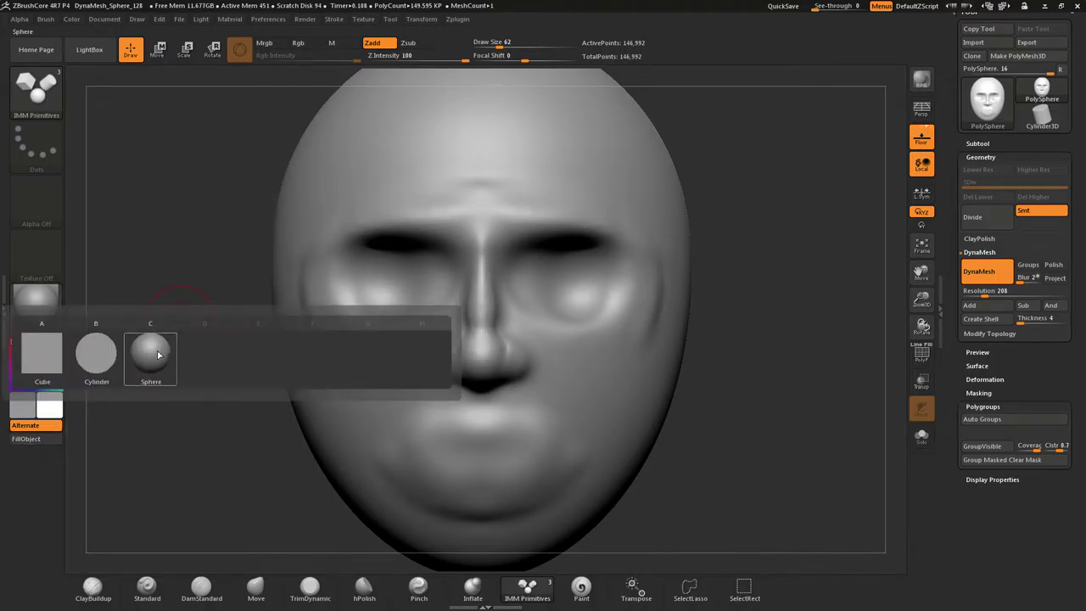
click(150, 352)
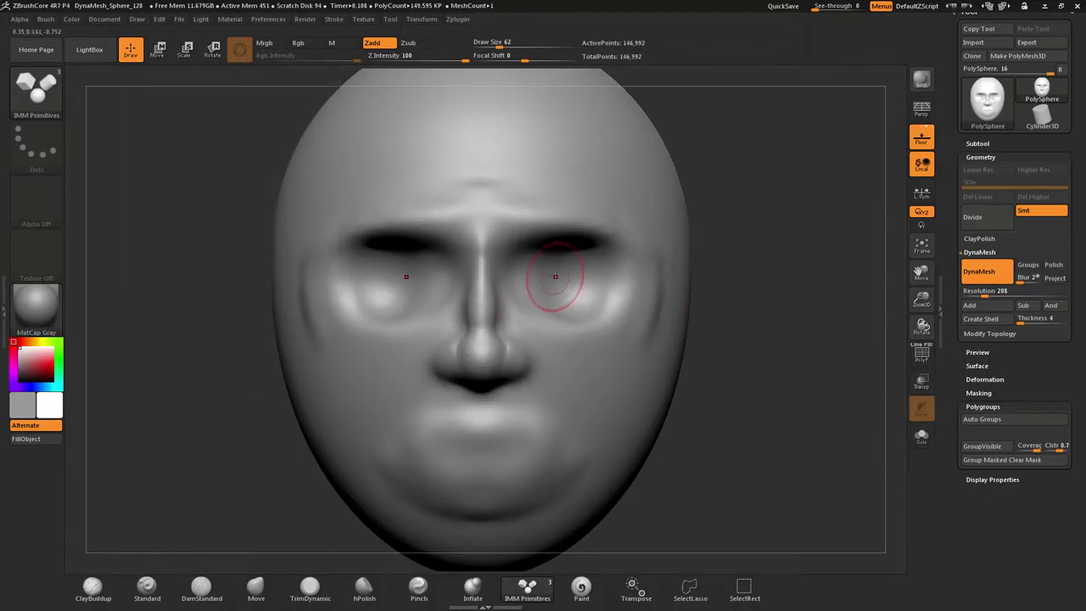
mouse_move(570, 279)
mouse_down()
mouse_move(614, 340)
mouse_move(587, 297)
mouse_move(602, 306)
mouse_up()
key(ctrl+z)
mouse_move(565, 269)
mouse_down()
mouse_move(592, 309)
mouse_move(613, 295)
mouse_move(604, 273)
mouse_move(606, 286)
mouse_move(625, 292)
mouse_up()
key(ctrl+z)
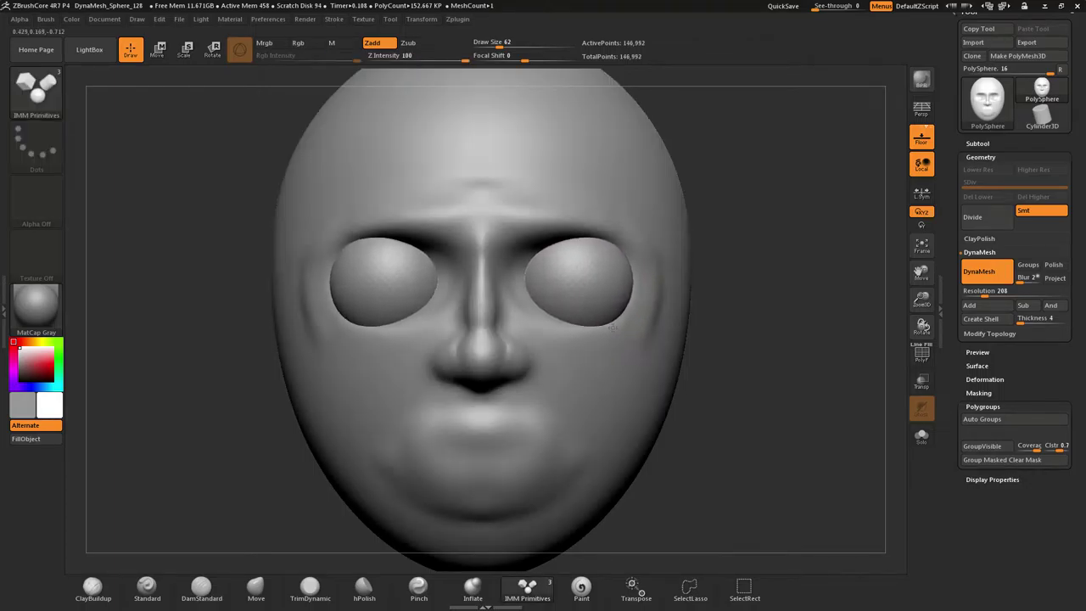
drag(613, 329, 612, 330)
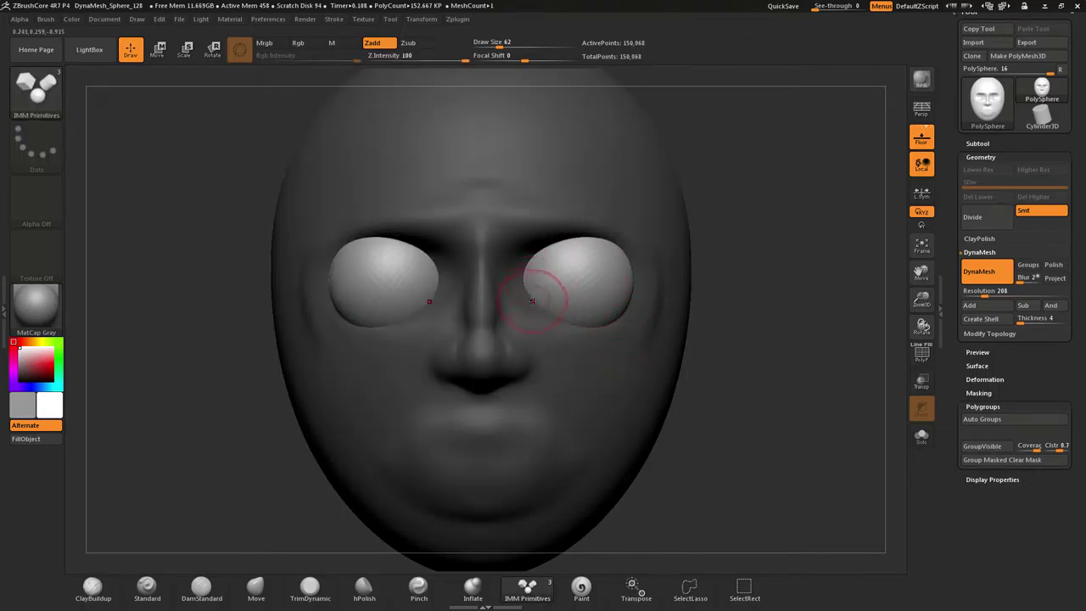
Switch to Move mode with the gizmo and scale both eyeballs down slightly and uniformly
key(w)
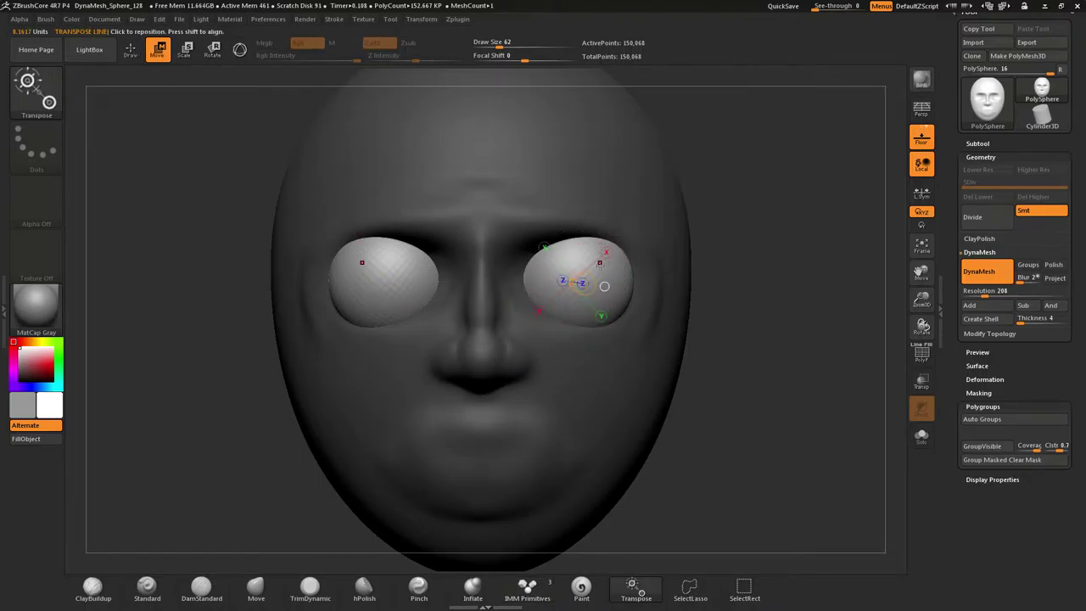
key(y)
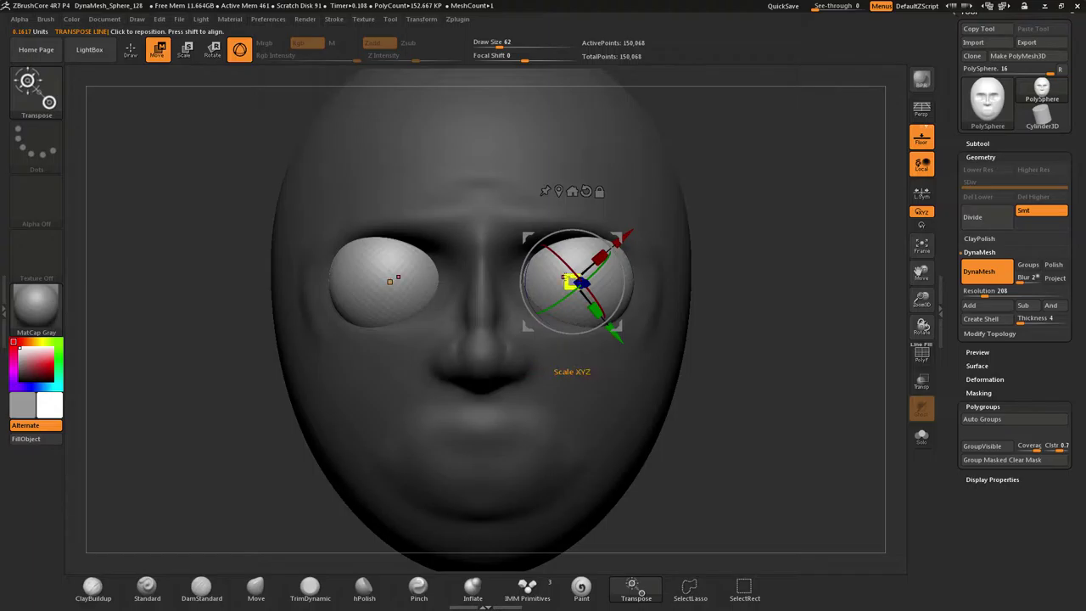
drag(566, 279, 573, 283)
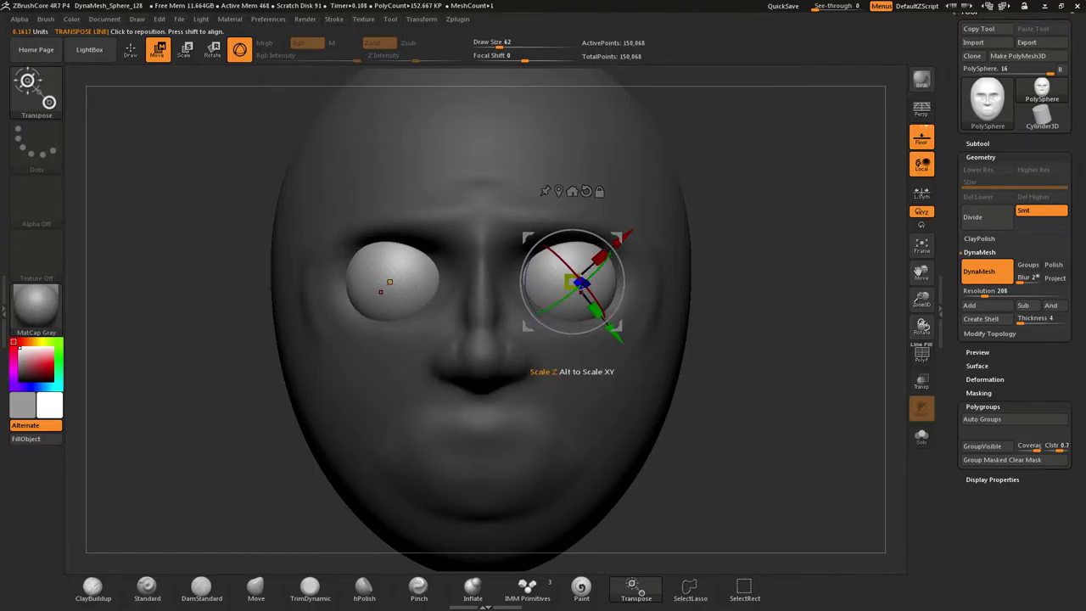
Unlock the gizmo on the eyeball, reset its orientation, and lock it again
right_drag(594, 311, 524, 333)
click(605, 179)
click(593, 179)
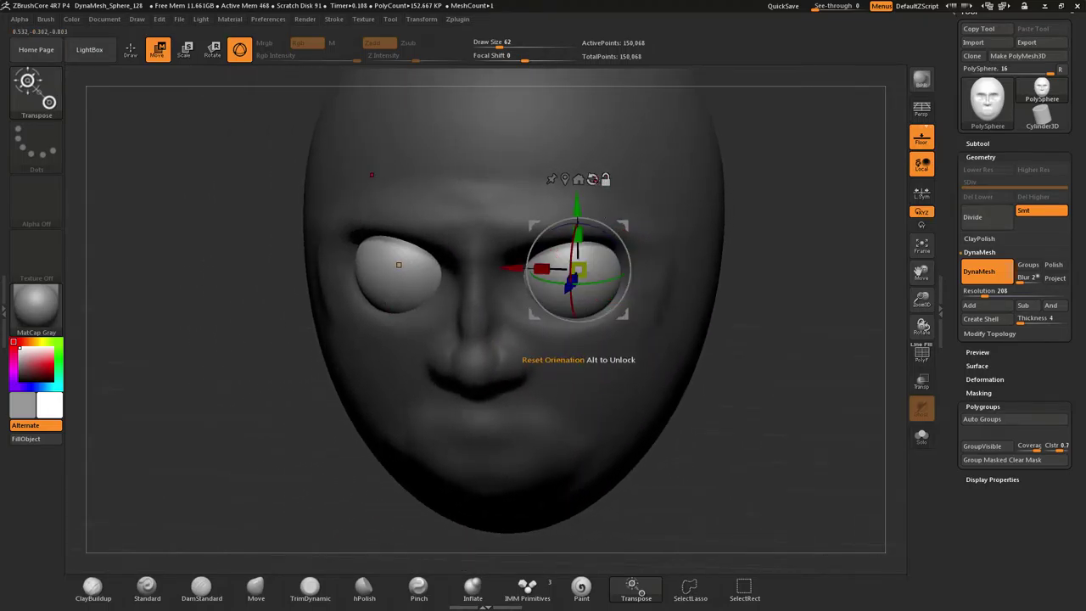
click(606, 180)
right_drag(591, 284, 568, 274)
drag(633, 286, 629, 285)
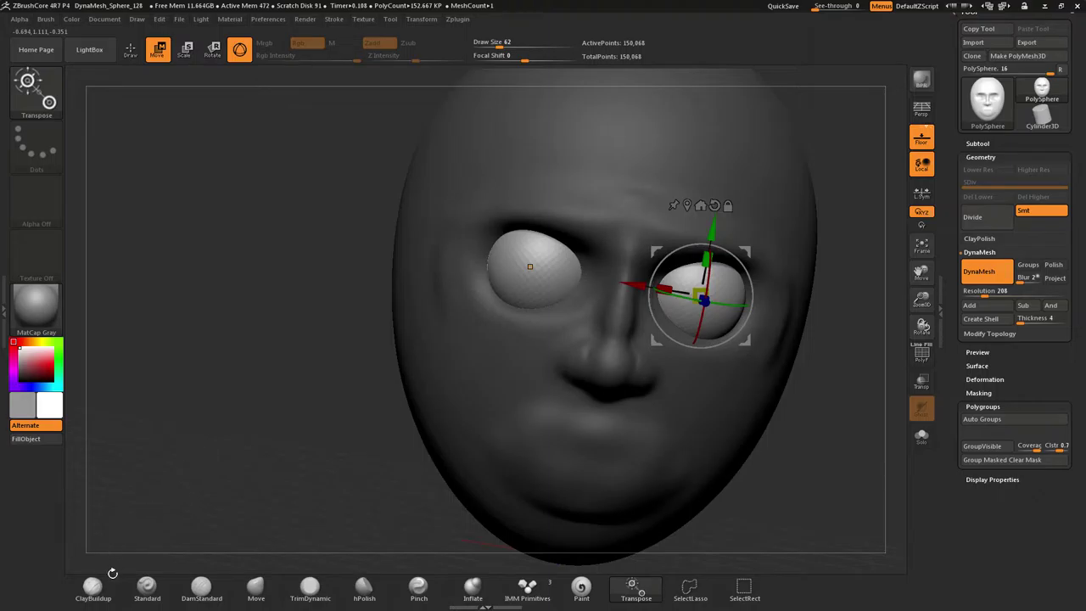
Try a ClayBuildup stroke around the lower edge of the eye while the head is still masked
click(97, 587)
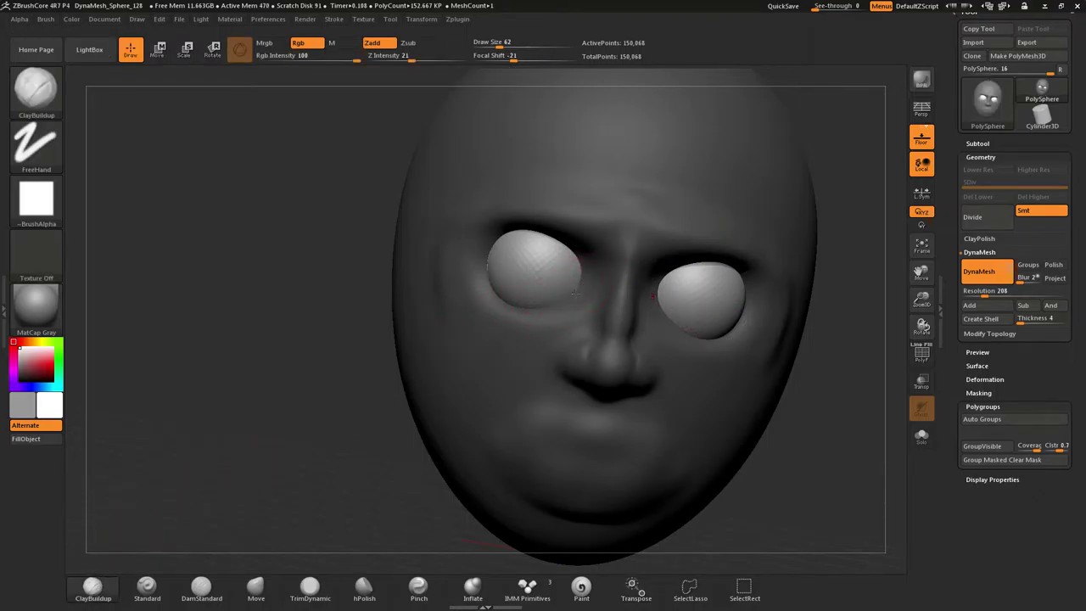
drag(575, 293, 492, 285)
key(ctrl+z)
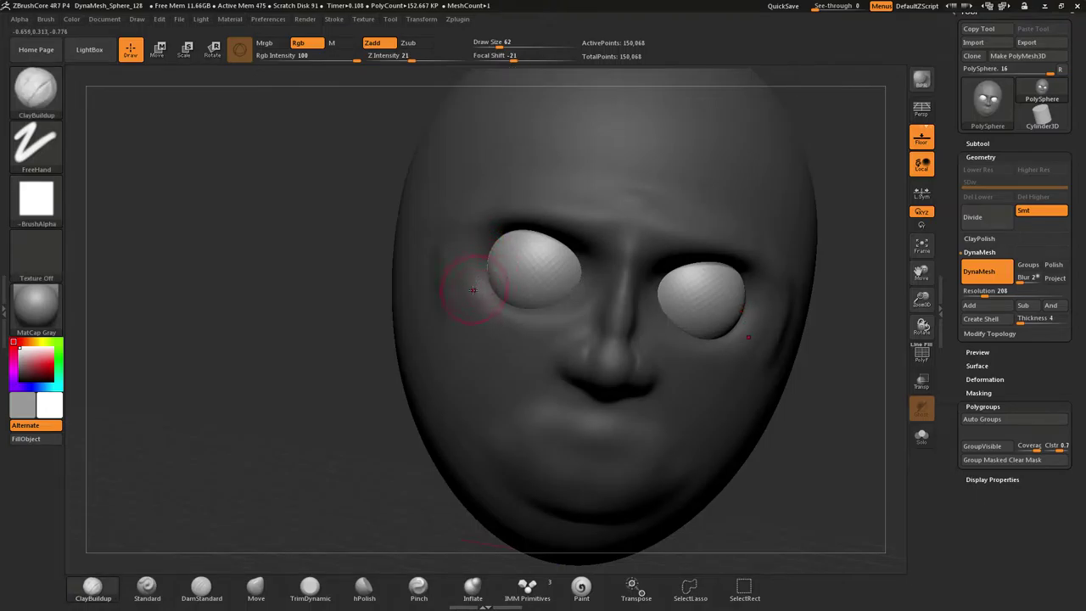
mouse_move(509, 291)
right_down()
mouse_move(490, 290)
mouse_move(504, 289)
right_up()
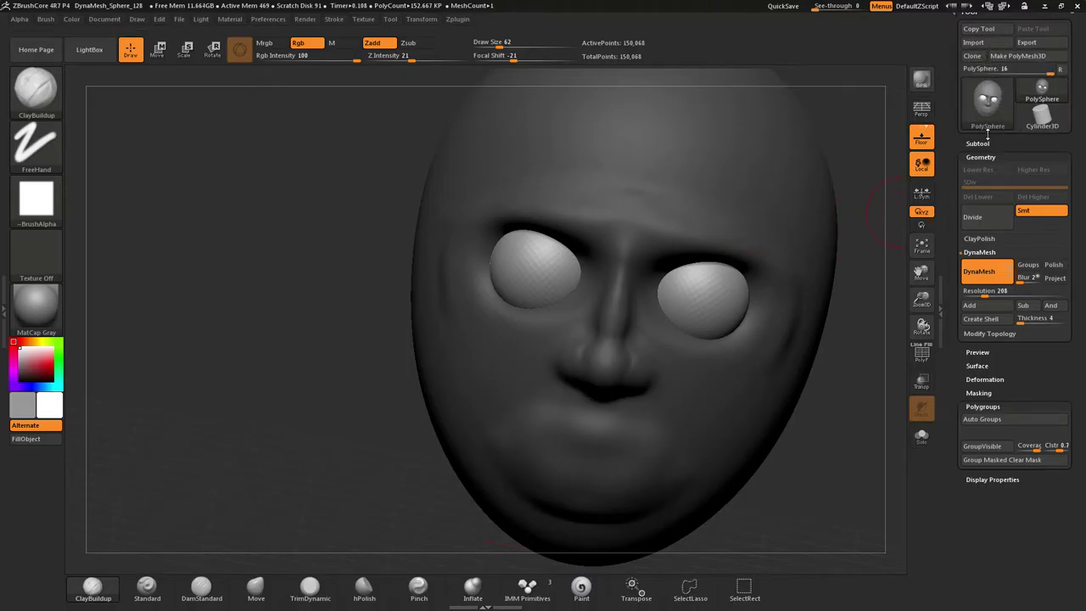
Separate the unmasked eyeballs from the head into their own subtool with Split Unmasked Points
click(982, 143)
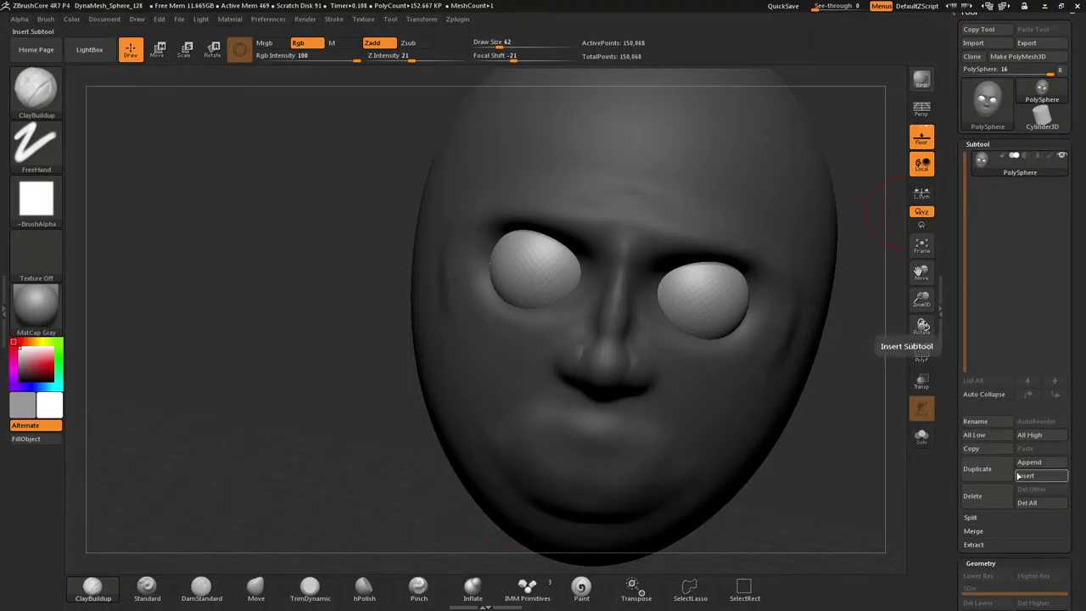
click(984, 518)
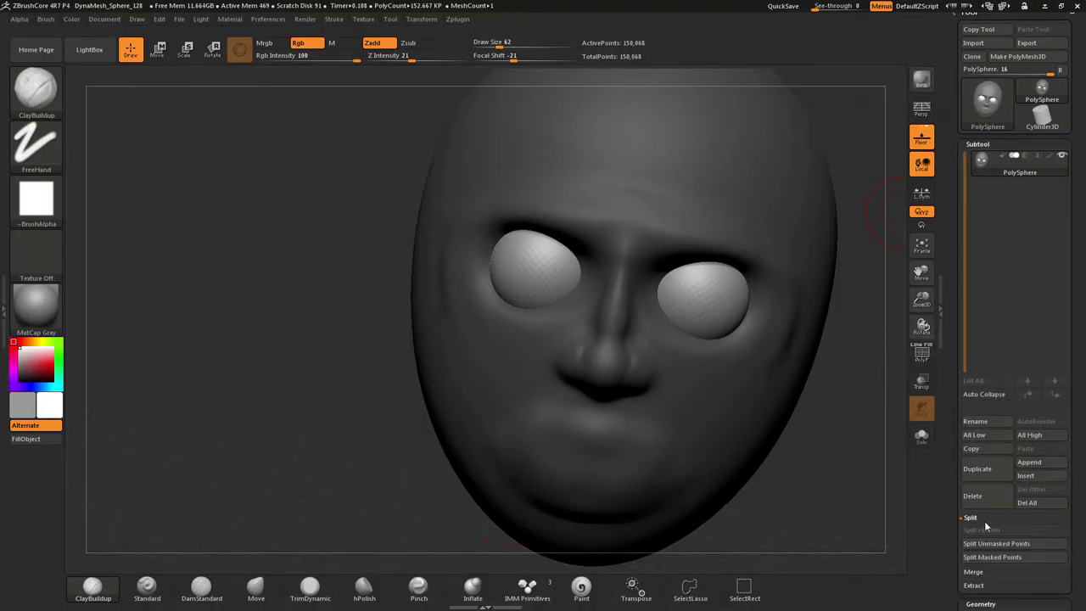
click(983, 518)
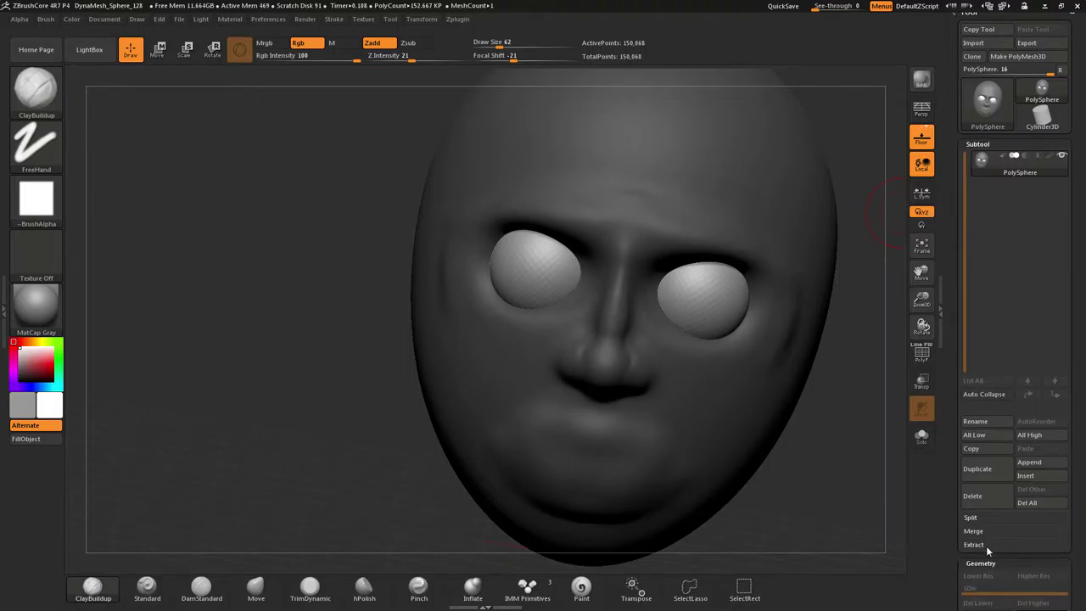
click(976, 544)
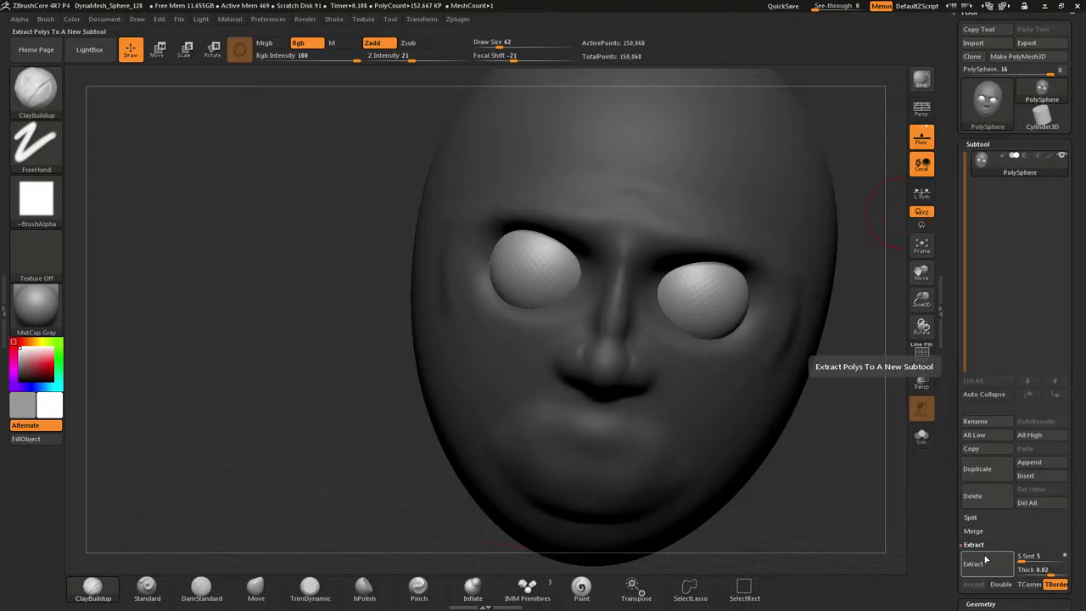
click(980, 544)
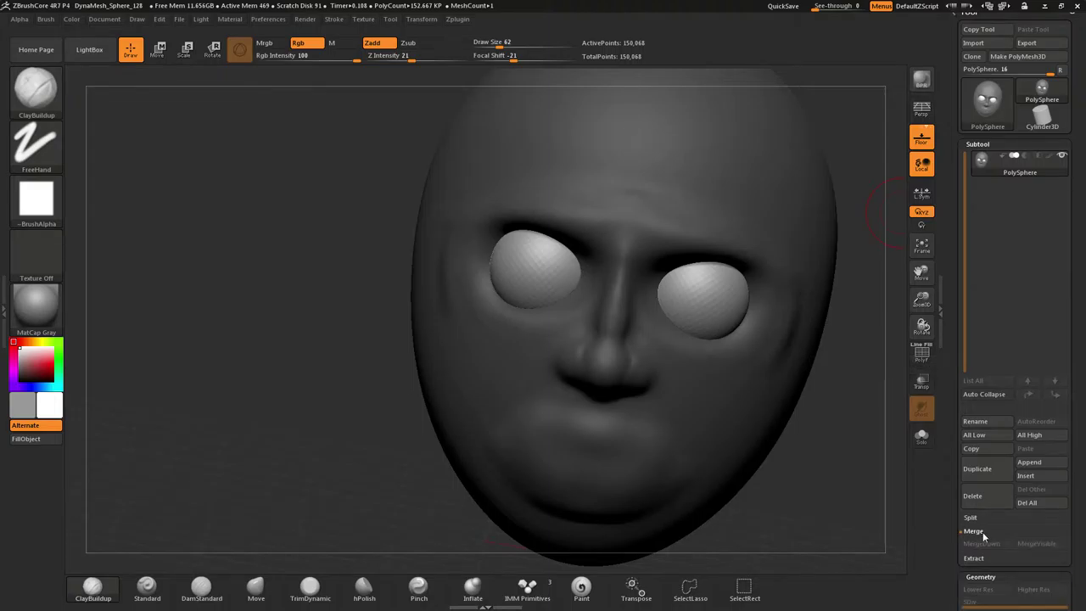
click(980, 521)
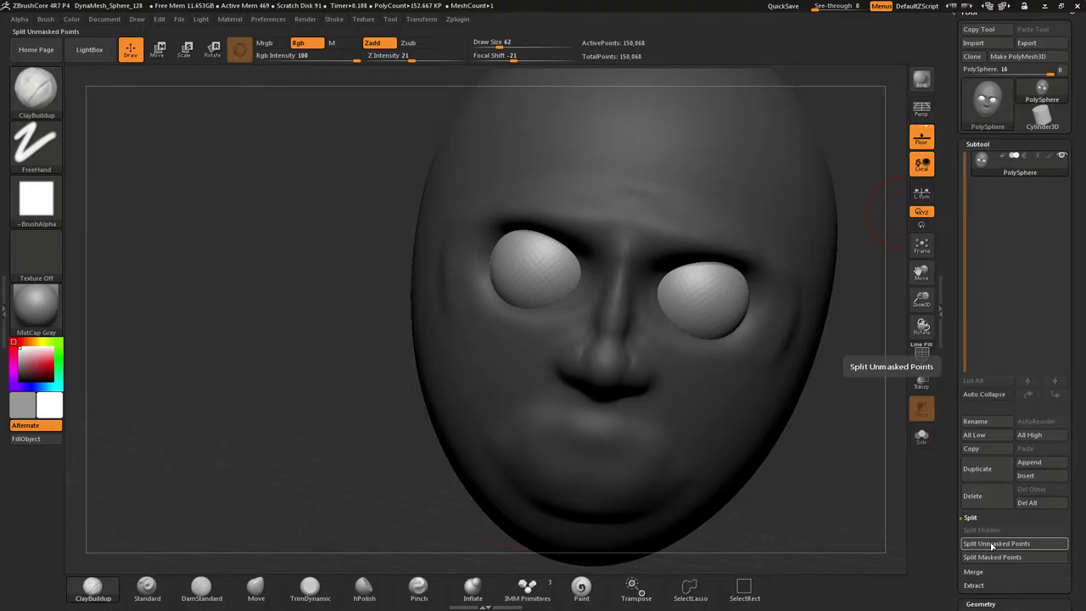
click(996, 544)
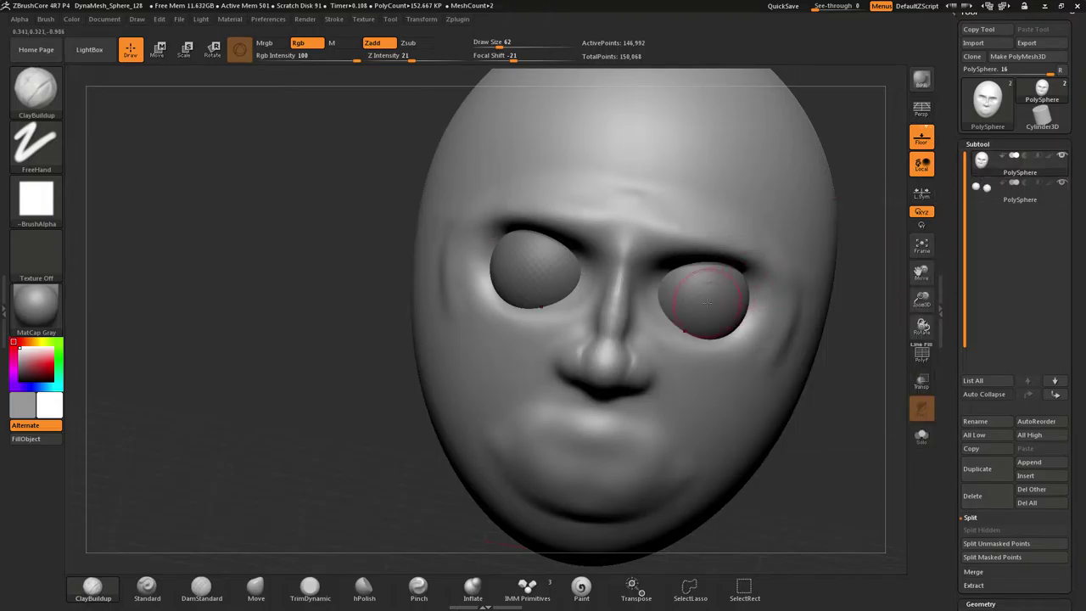
Try ClayBuildup strokes on the head along the lower eyelids and out across the temples
right_drag(548, 297, 570, 295)
mouse_move(578, 298)
mouse_down()
mouse_move(477, 273)
mouse_move(540, 312)
mouse_move(487, 276)
mouse_move(556, 299)
mouse_move(487, 285)
mouse_move(529, 300)
mouse_move(481, 271)
mouse_move(556, 299)
mouse_up()
drag(492, 265, 366, 208)
mouse_move(566, 293)
mouse_down()
mouse_move(499, 291)
mouse_move(543, 293)
mouse_up()
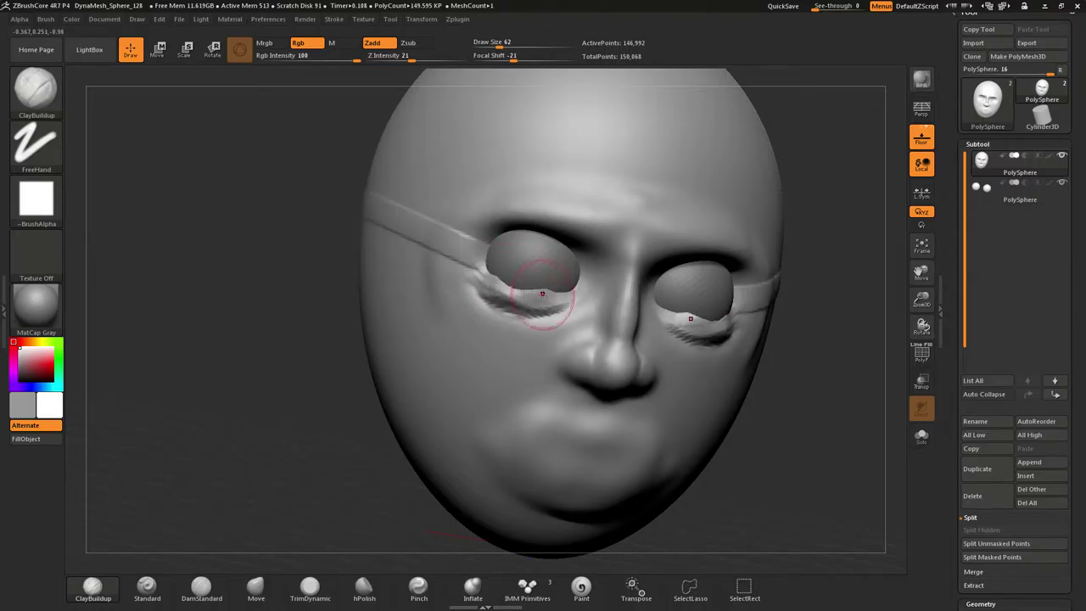
key(ctrl+z)
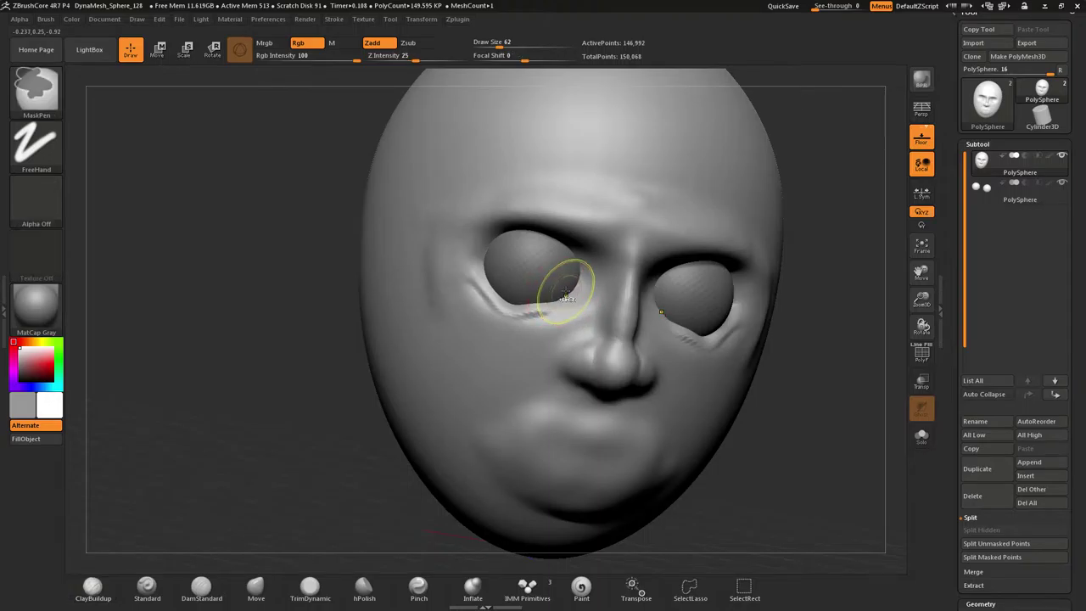
key(ctrl+z)
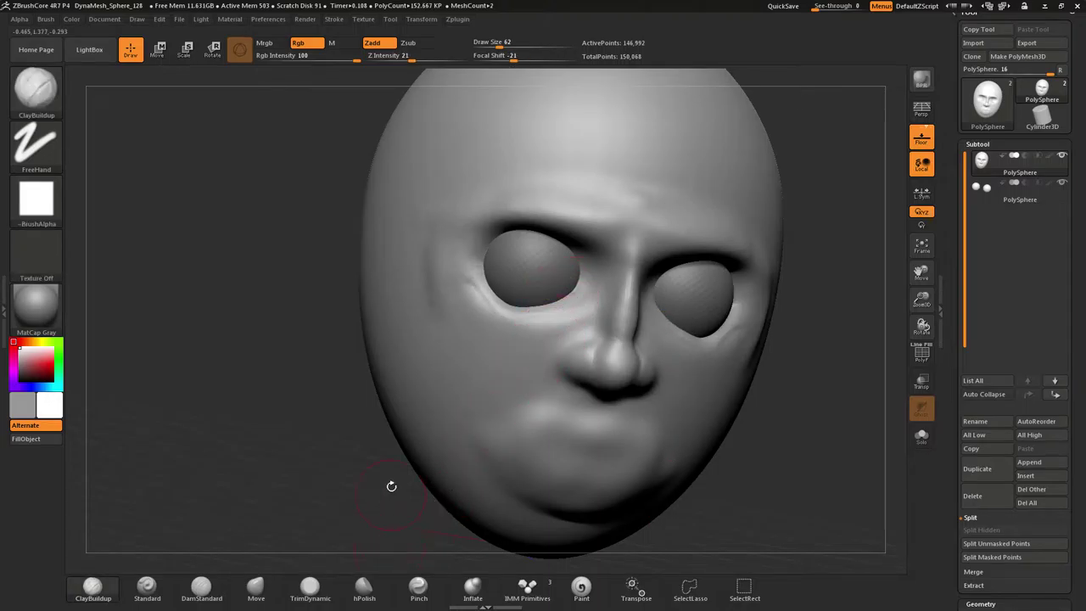
Build up symmetrical lower and upper eyelids around the eyeballs with the ClayBuildup brush
key(b)
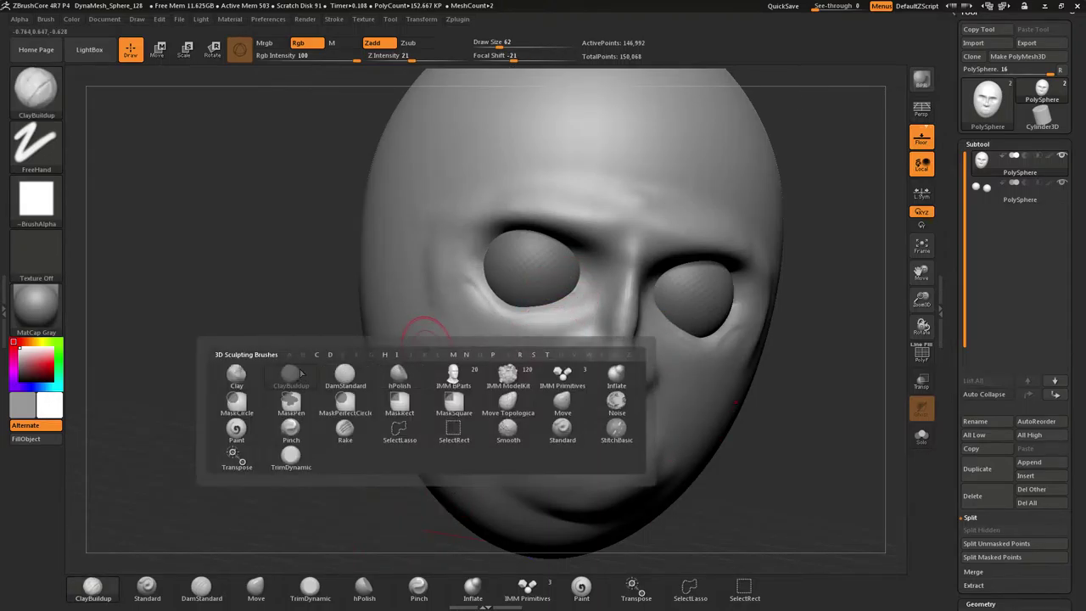
click(300, 373)
mouse_move(486, 293)
mouse_down()
mouse_move(545, 296)
mouse_move(529, 305)
mouse_move(478, 271)
mouse_move(571, 291)
mouse_move(485, 263)
mouse_move(535, 294)
mouse_move(492, 282)
mouse_move(562, 291)
mouse_up()
mouse_move(472, 249)
mouse_down()
mouse_move(560, 246)
mouse_move(555, 261)
mouse_move(484, 252)
mouse_move(540, 238)
mouse_move(495, 257)
mouse_move(545, 245)
mouse_move(582, 273)
mouse_move(512, 242)
mouse_up()
mouse_move(587, 284)
right_down()
mouse_move(520, 253)
mouse_move(610, 286)
mouse_move(550, 268)
right_up()
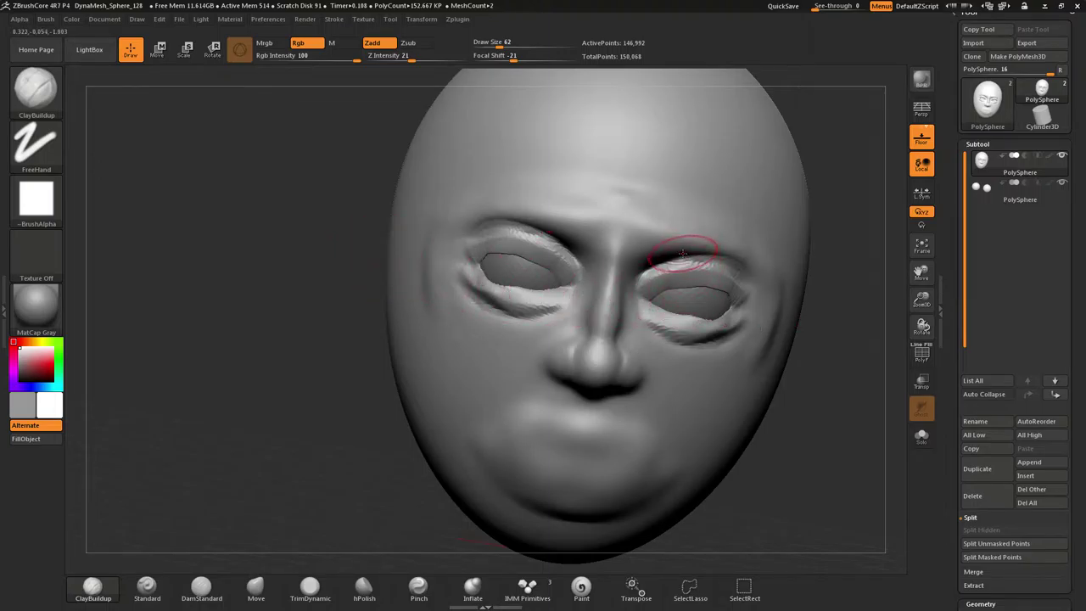
drag(848, 246, 806, 255)
mouse_move(304, 269)
mouse_down()
mouse_move(327, 294)
mouse_move(368, 291)
mouse_move(321, 283)
mouse_move(279, 256)
mouse_move(294, 283)
mouse_up()
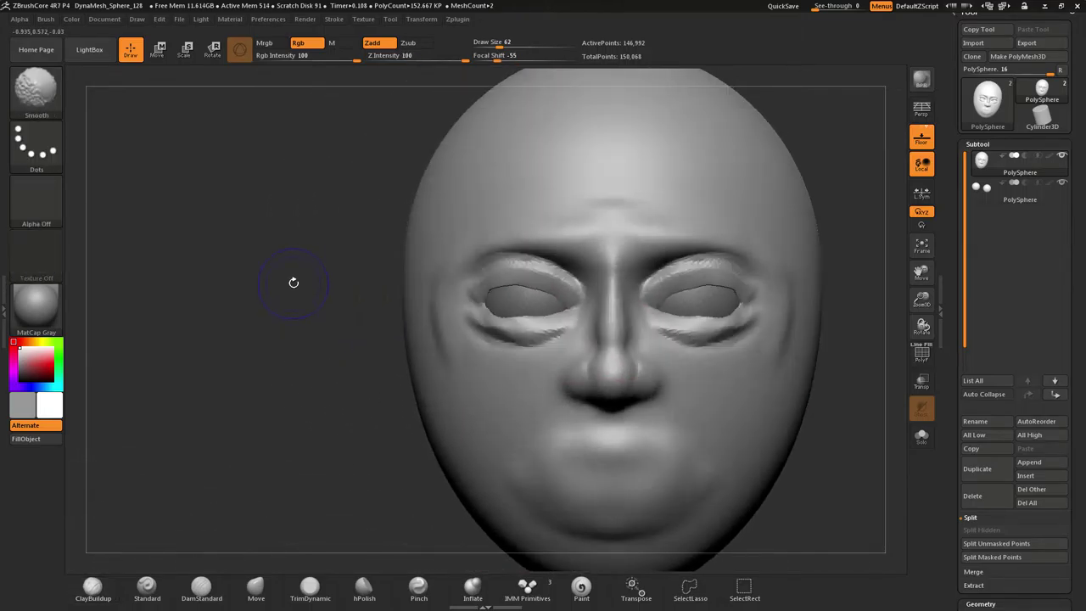
Thicken the upper eyelids and extend them to the outer eye corners with ClayBuildup strokes
mouse_move(835, 335)
alt+mouse_down()
mouse_move(813, 321)
mouse_move(714, 322)
mouse_move(680, 344)
alt+mouse_up()
mouse_move(601, 341)
ctrl+right_down()
mouse_move(584, 308)
mouse_move(576, 341)
ctrl+right_up()
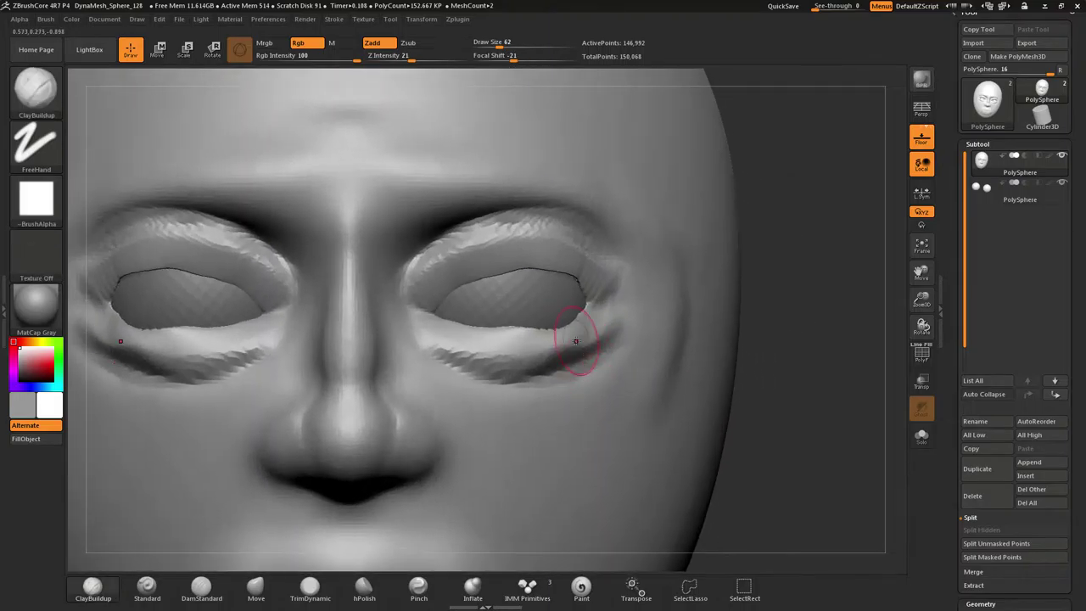
mouse_move(463, 264)
mouse_down()
mouse_move(550, 261)
mouse_move(502, 260)
mouse_move(579, 272)
mouse_move(599, 301)
mouse_up()
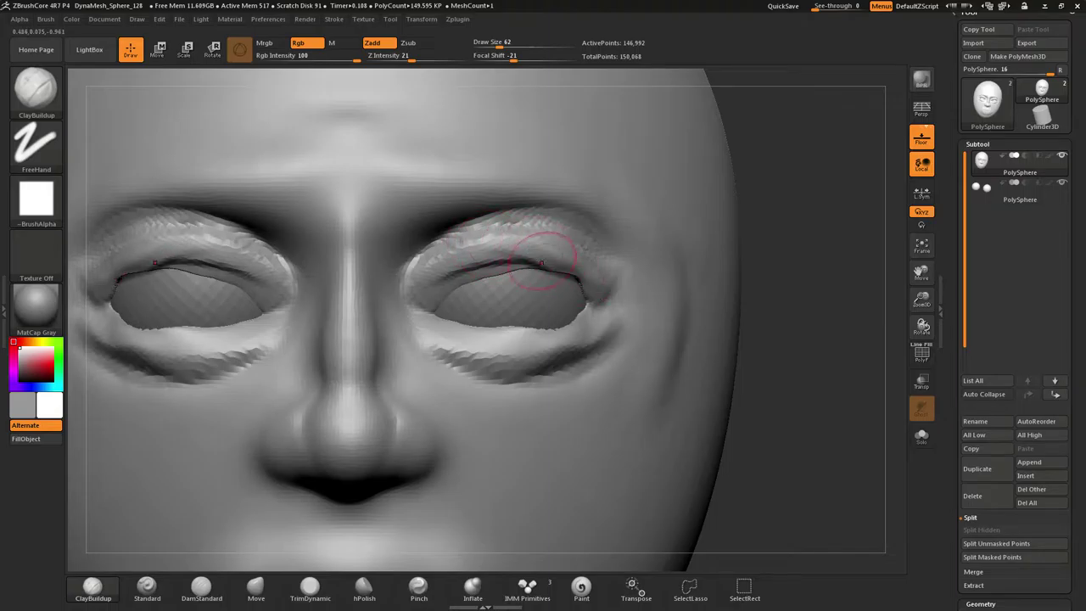
drag(540, 259, 594, 293)
Remesh the head with DynaMesh and smooth the upper and lower eyelids
ctrl+drag(772, 185, 829, 253)
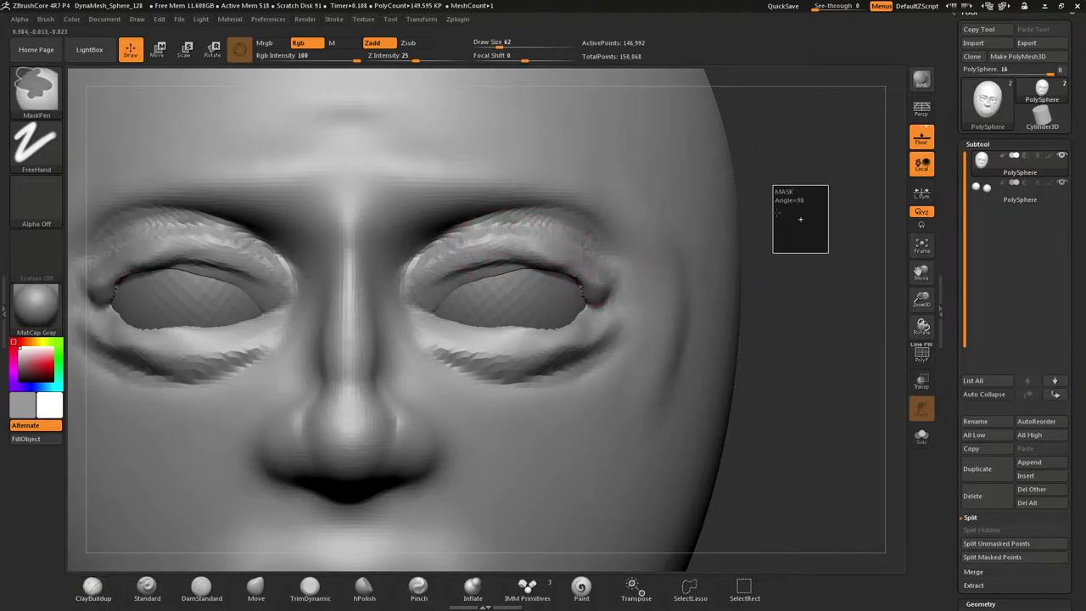
mouse_move(567, 262)
shift+mouse_down()
mouse_move(455, 249)
mouse_move(540, 237)
shift+mouse_up()
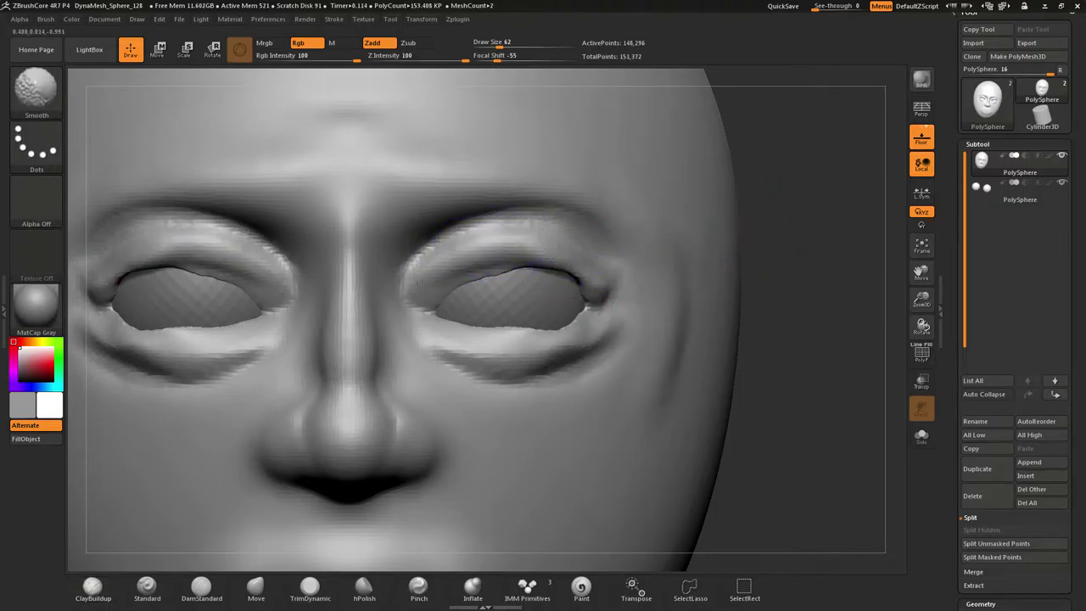
mouse_move(470, 317)
shift+mouse_down()
mouse_move(480, 337)
mouse_move(574, 323)
shift+mouse_up()
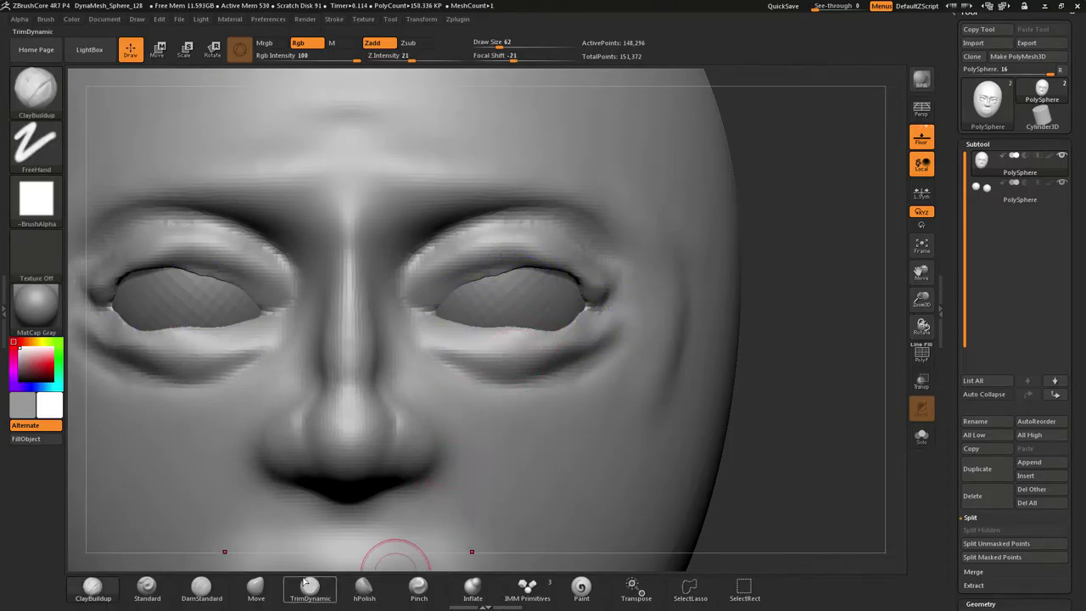
Reshape the eyelid edges around the eyeballs with the Move brush and smooth the upper lids
click(255, 586)
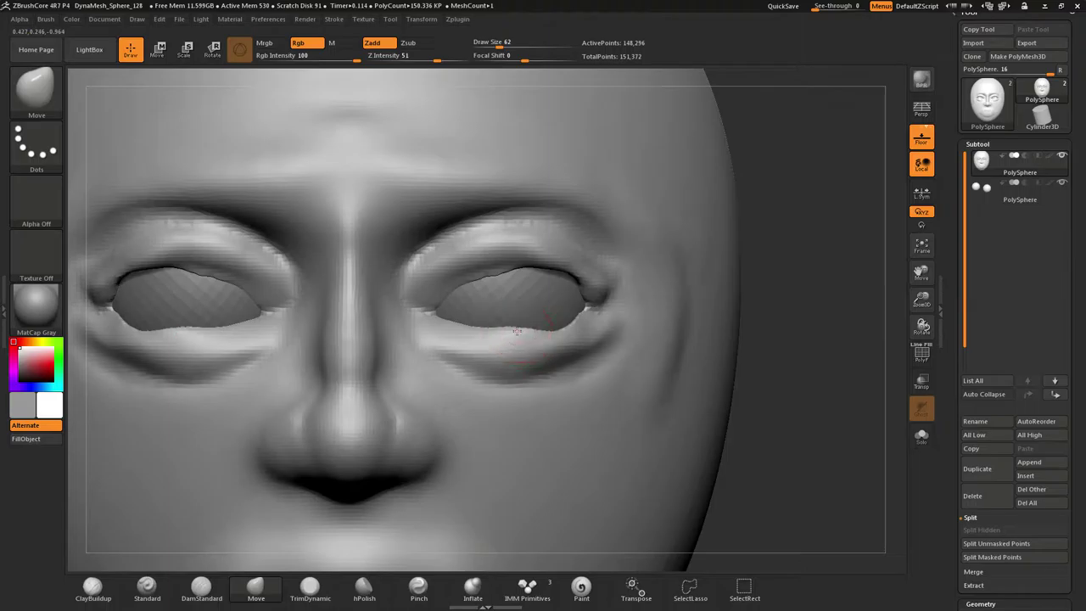
mouse_move(492, 277)
mouse_down()
mouse_move(511, 270)
mouse_move(463, 282)
mouse_move(433, 328)
mouse_move(585, 326)
mouse_up()
mouse_move(558, 342)
right_down()
mouse_move(466, 333)
mouse_move(557, 351)
mouse_move(480, 339)
mouse_move(509, 313)
mouse_move(541, 326)
mouse_move(512, 318)
right_up()
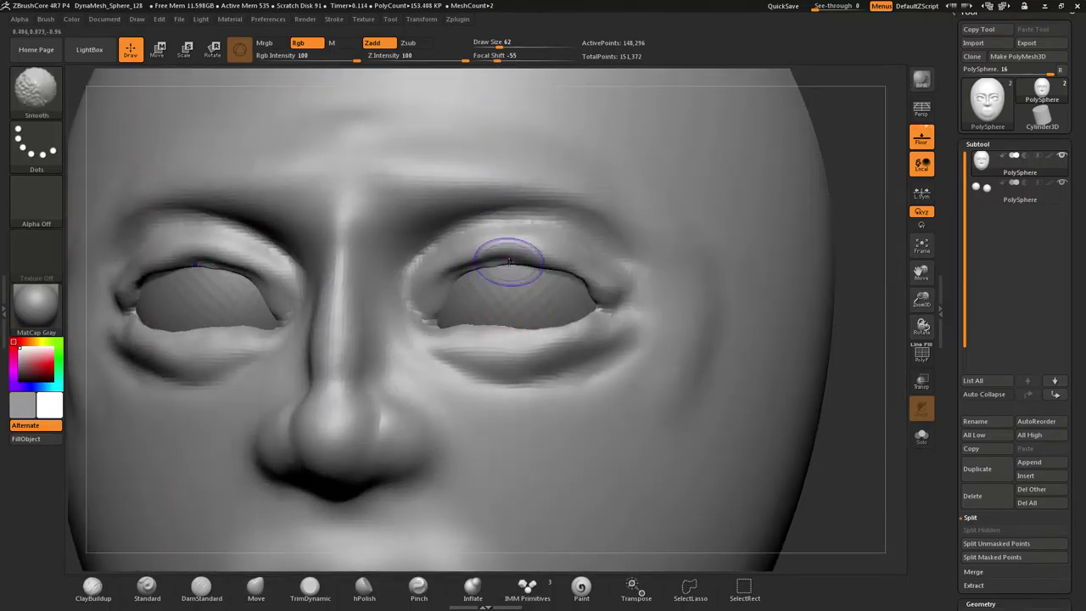
shift+drag(504, 260, 430, 286)
mouse_move(549, 222)
shift+mouse_down()
mouse_move(421, 289)
mouse_move(438, 270)
mouse_move(552, 239)
mouse_move(606, 266)
shift+mouse_up()
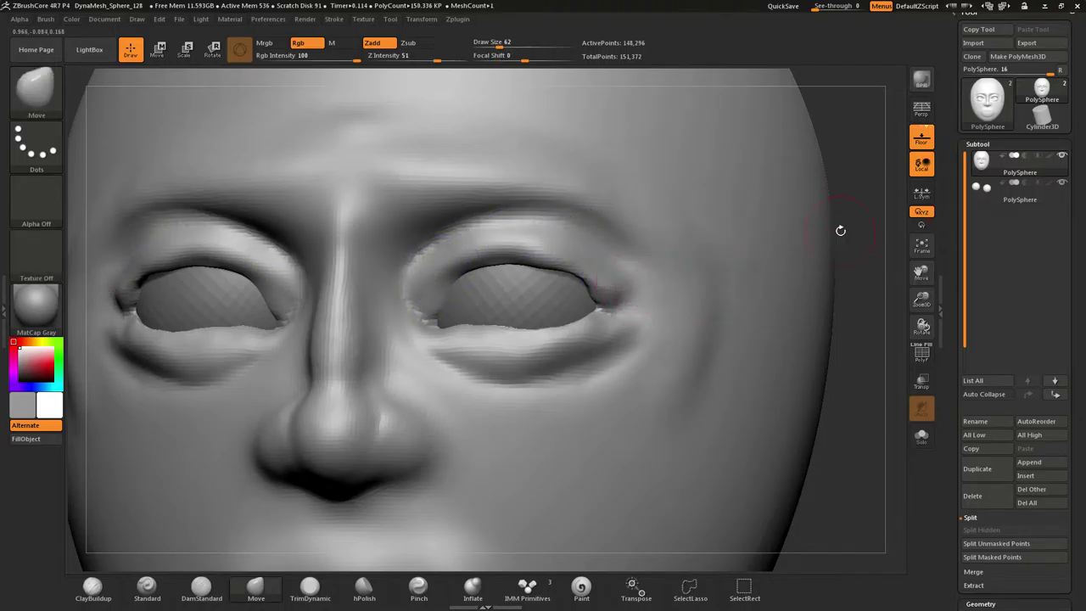
Set the DynaMesh resolution to 352 and remesh the head
click(992, 142)
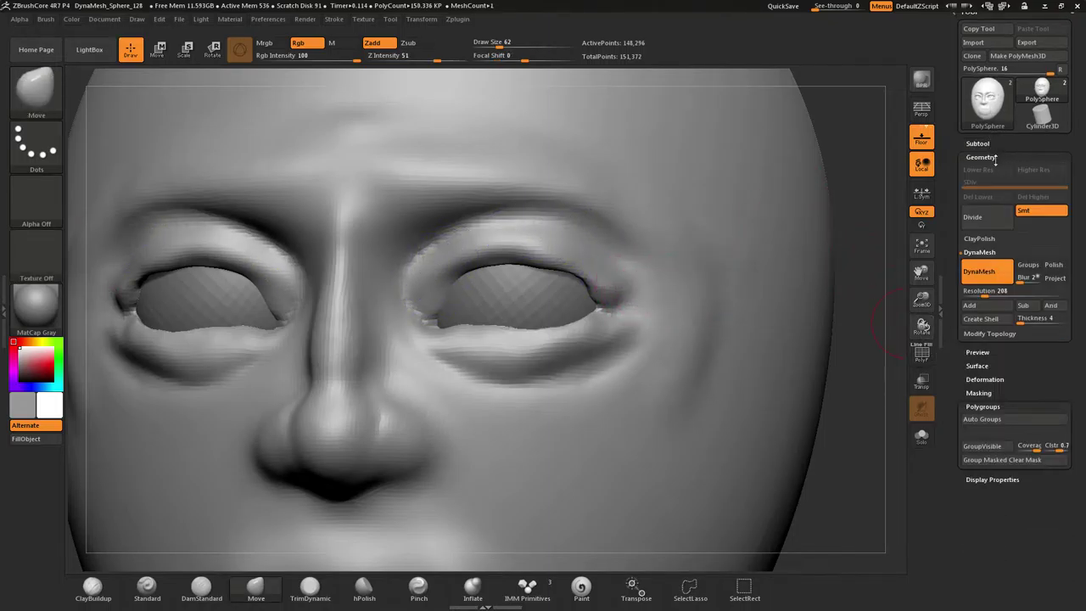
click(999, 291)
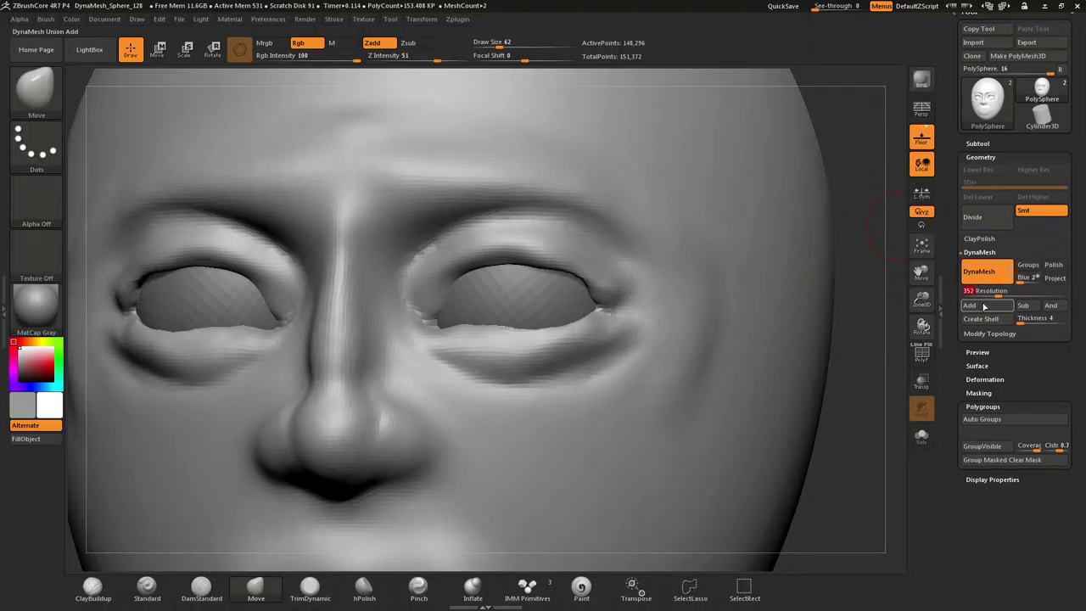
click(985, 309)
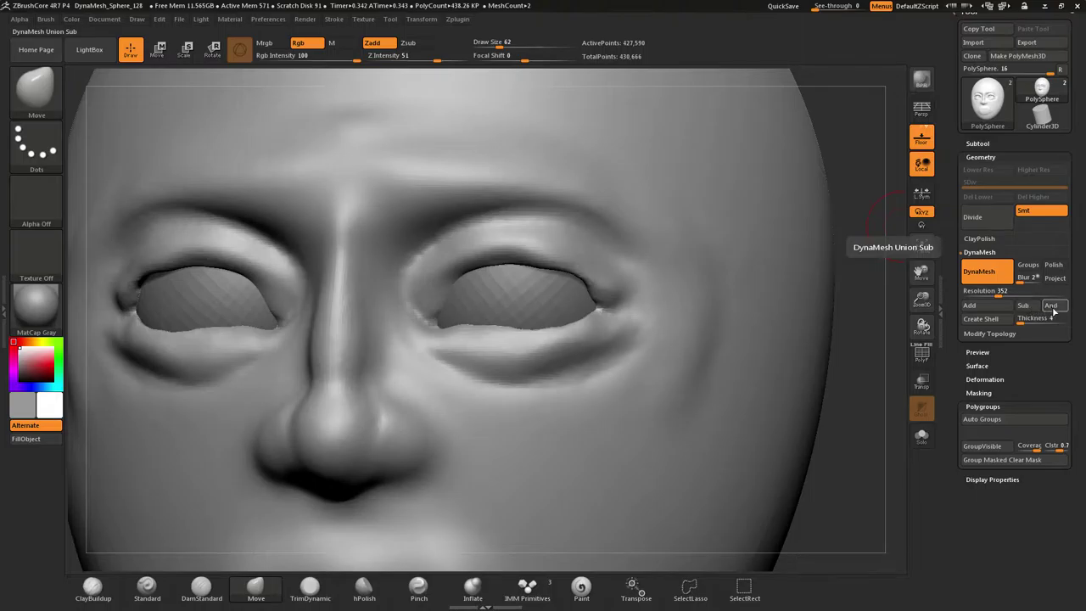
ctrl+drag(841, 125, 878, 167)
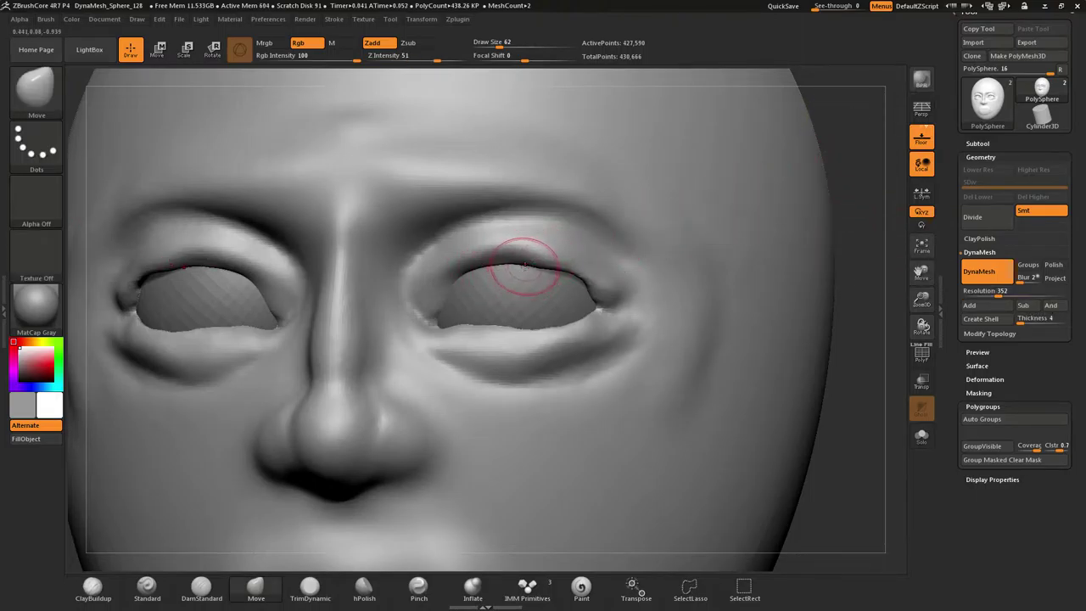
key(b)
key(c)
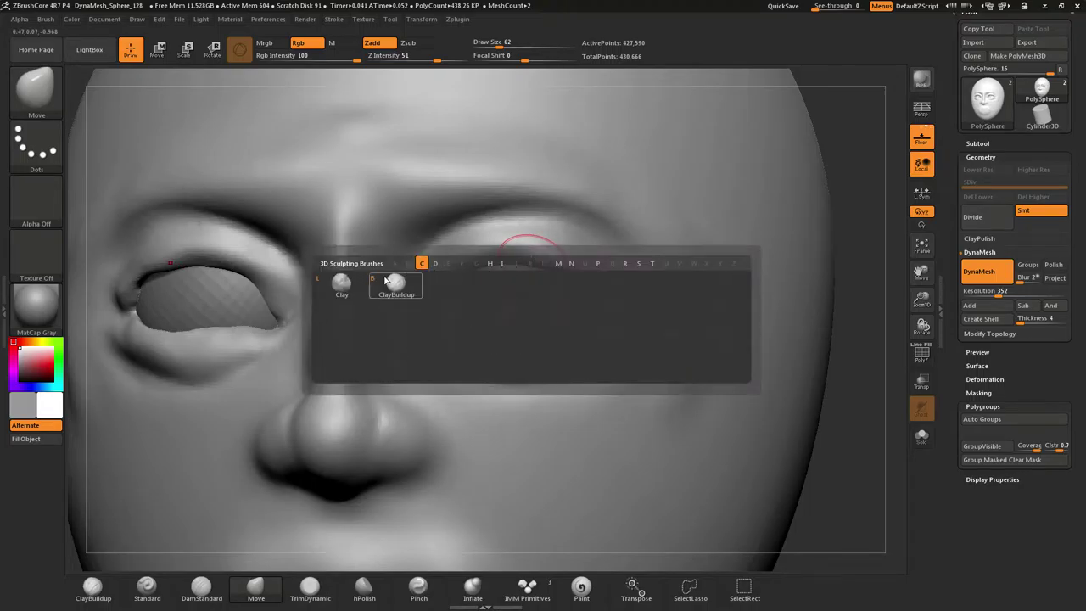
click(358, 286)
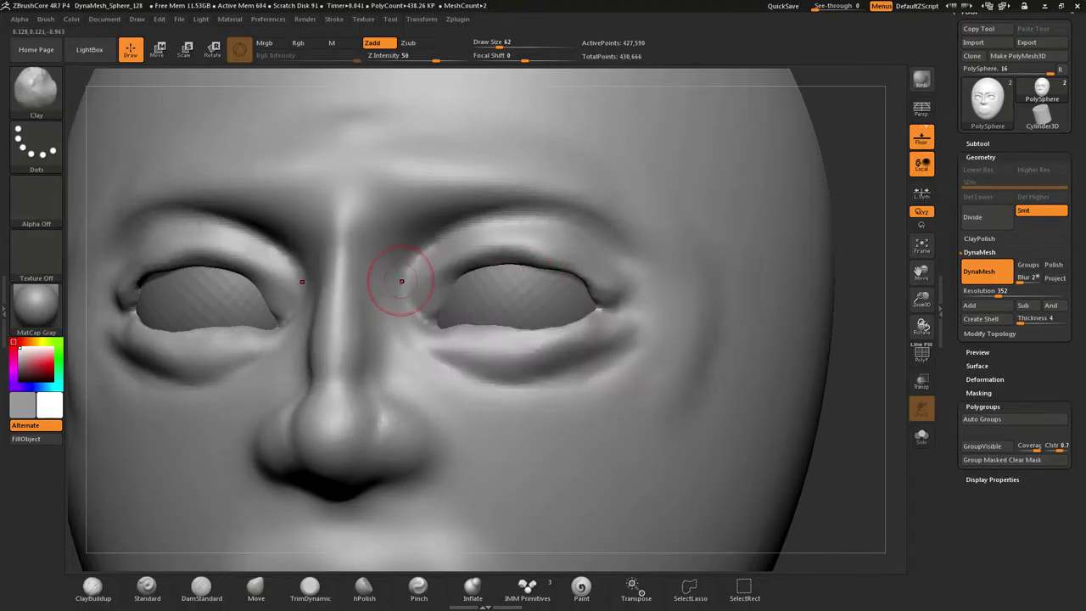
Build up the upper eyelids from the inner to the outer eye corners with the ClayBuildup brush
key(b)
key(c)
key(b)
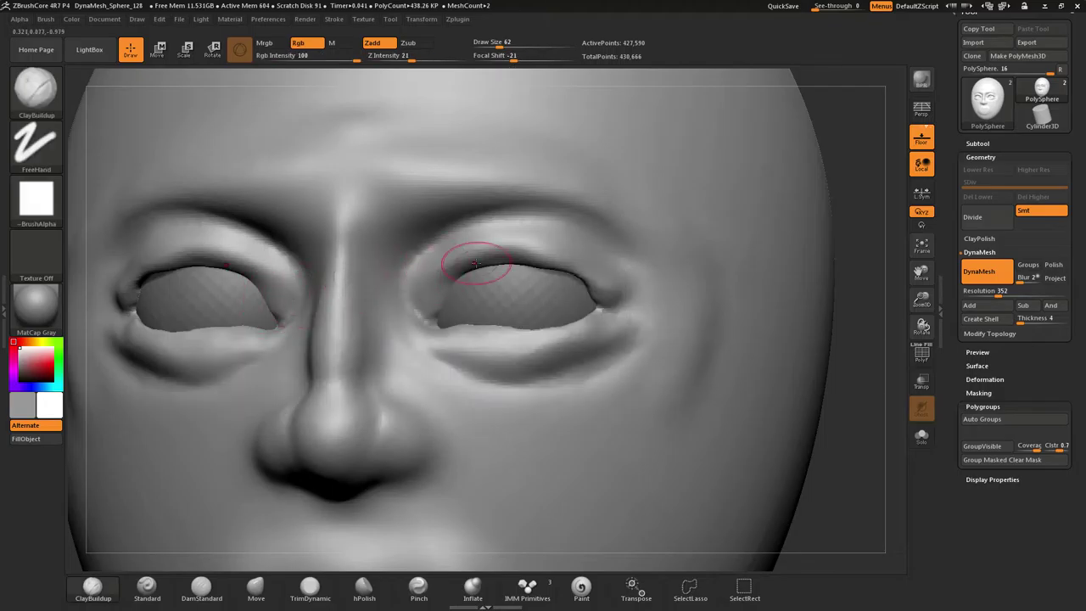
drag(518, 247, 422, 303)
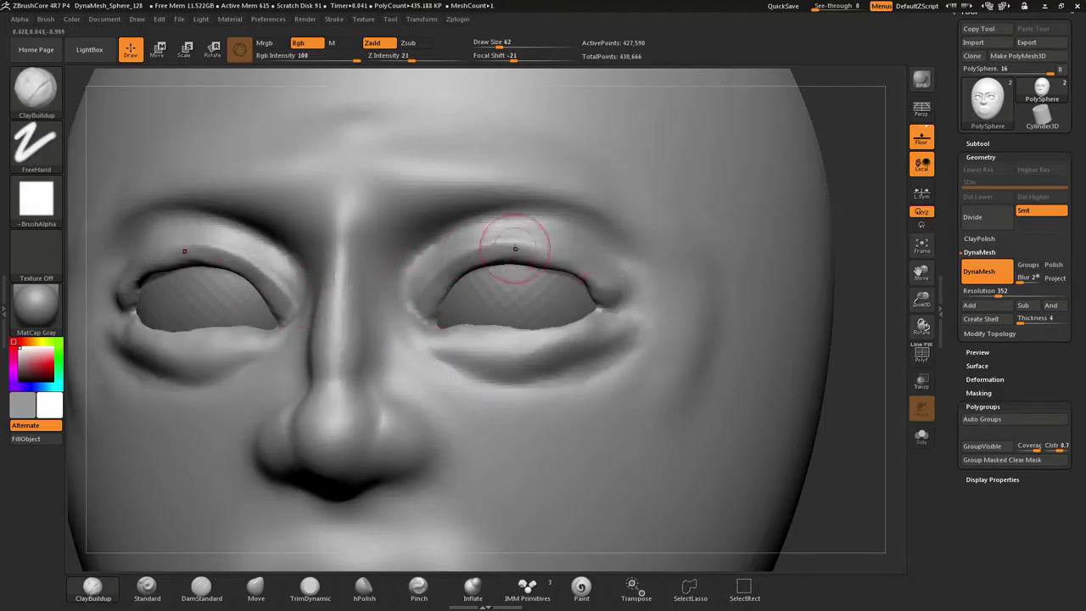
mouse_move(514, 249)
mouse_down()
mouse_move(428, 294)
mouse_move(461, 252)
mouse_move(625, 296)
mouse_up()
drag(548, 263, 629, 304)
Build up the lower eyelids and the folds beneath them with ClayBuildup strokes
mouse_move(560, 256)
mouse_down()
mouse_move(479, 251)
mouse_move(423, 312)
mouse_move(516, 344)
mouse_move(552, 327)
mouse_up()
mouse_move(459, 338)
mouse_down()
mouse_move(605, 327)
mouse_move(454, 355)
mouse_up()
drag(597, 348, 462, 360)
drag(604, 352, 475, 366)
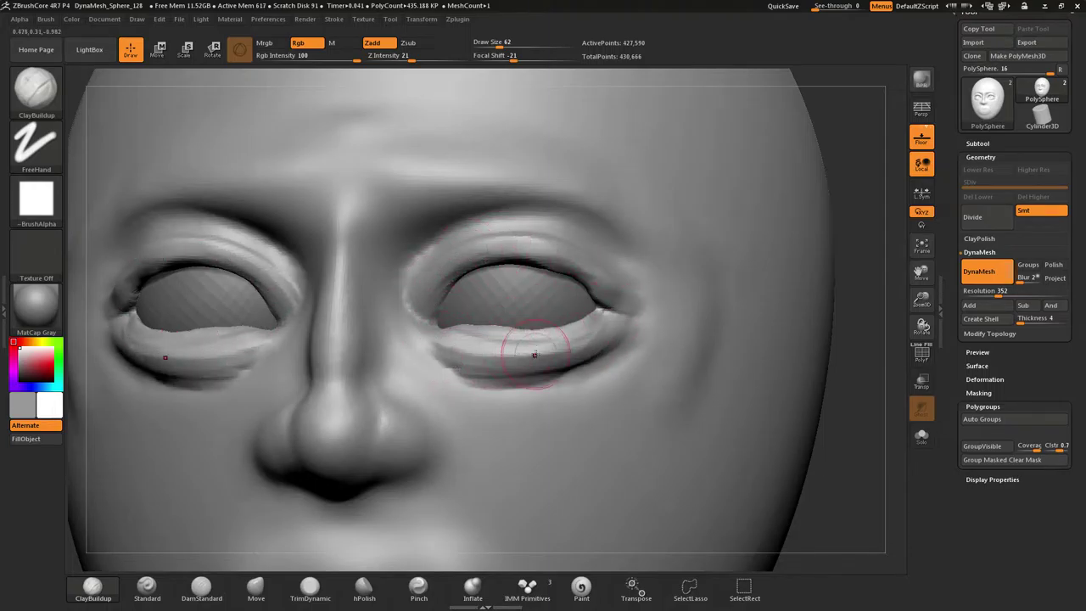
Pull the nose tip forward and push the bridge inward in profile with the Move brush at Draw Size 197
mouse_move(857, 352)
mouse_down()
mouse_move(503, 344)
mouse_move(518, 346)
mouse_up()
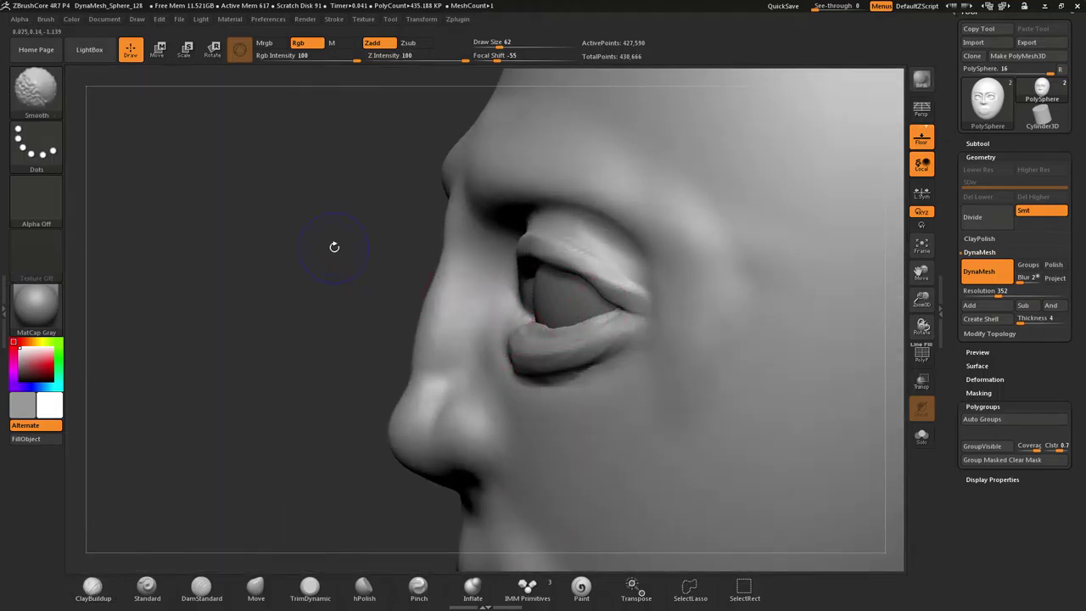
drag(341, 250, 332, 275)
drag(436, 390, 446, 374)
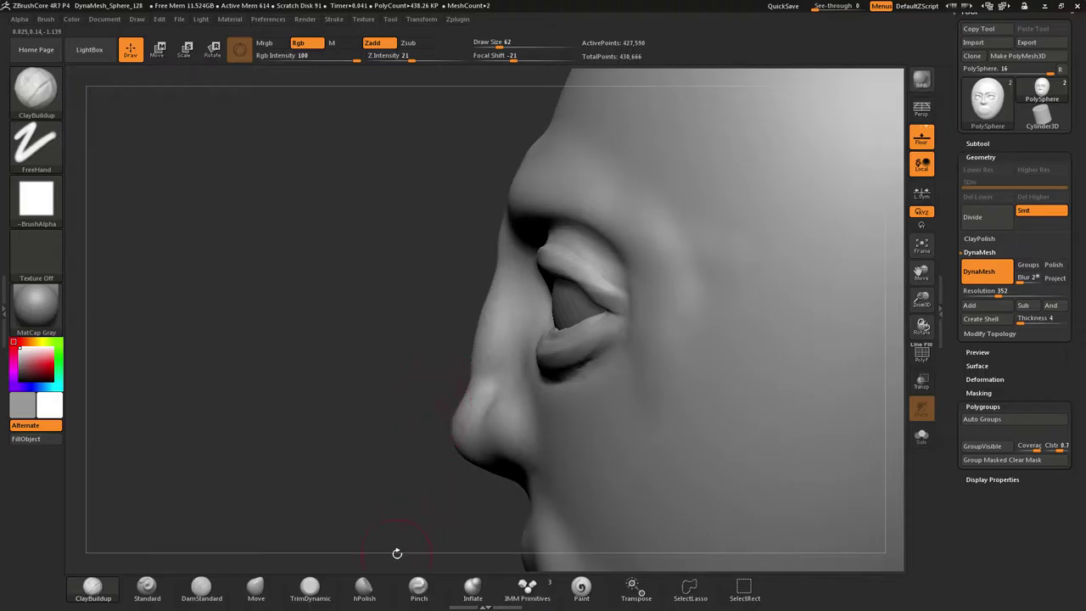
click(256, 585)
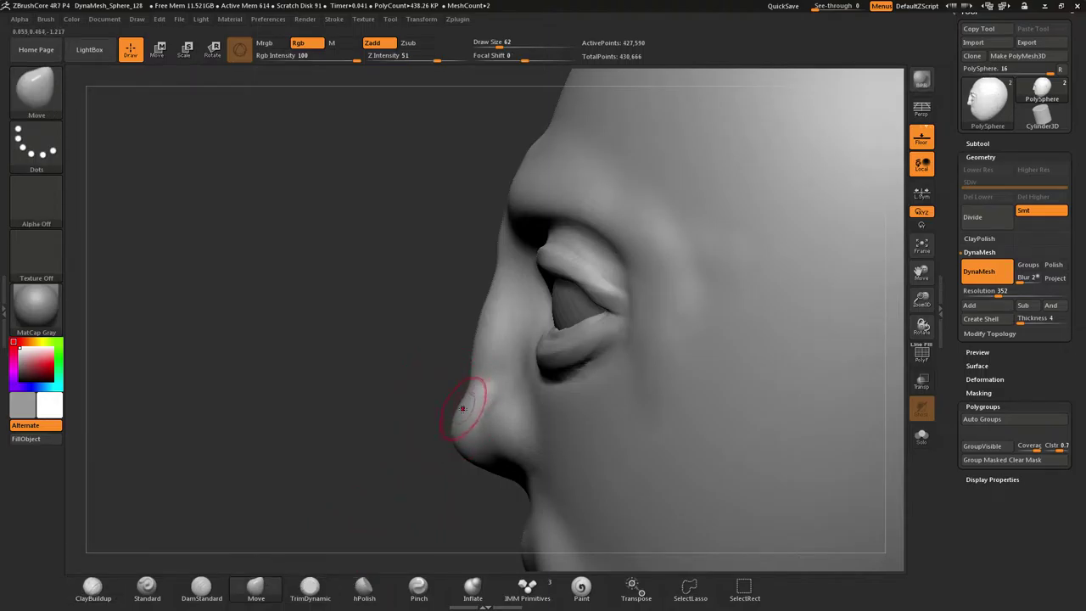
key(s)
mouse_move(462, 411)
mouse_down()
mouse_move(484, 409)
mouse_move(421, 429)
mouse_up()
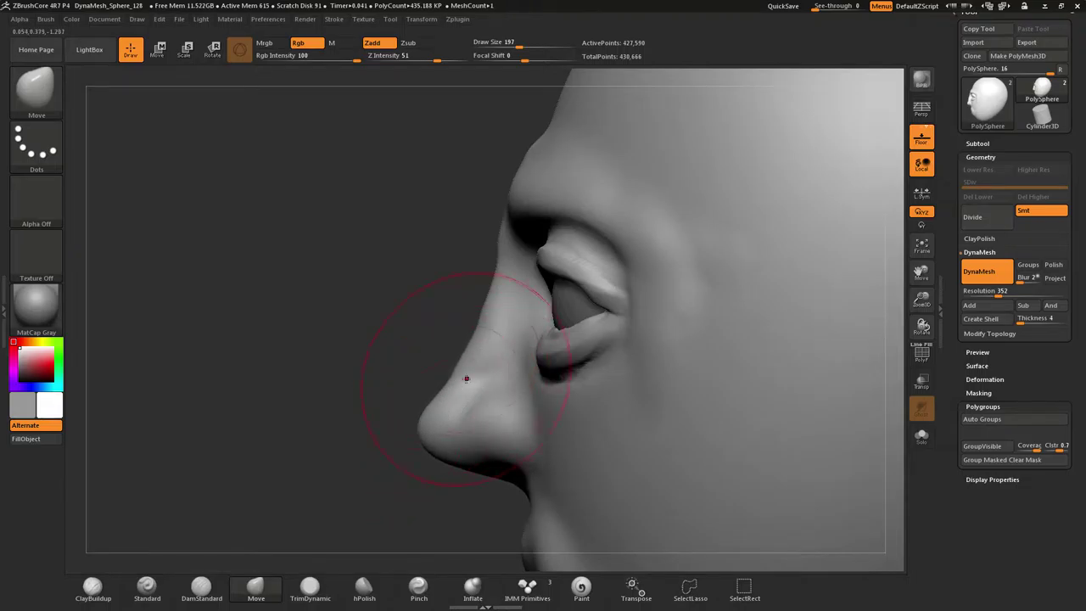
drag(488, 353, 482, 355)
drag(491, 315, 507, 316)
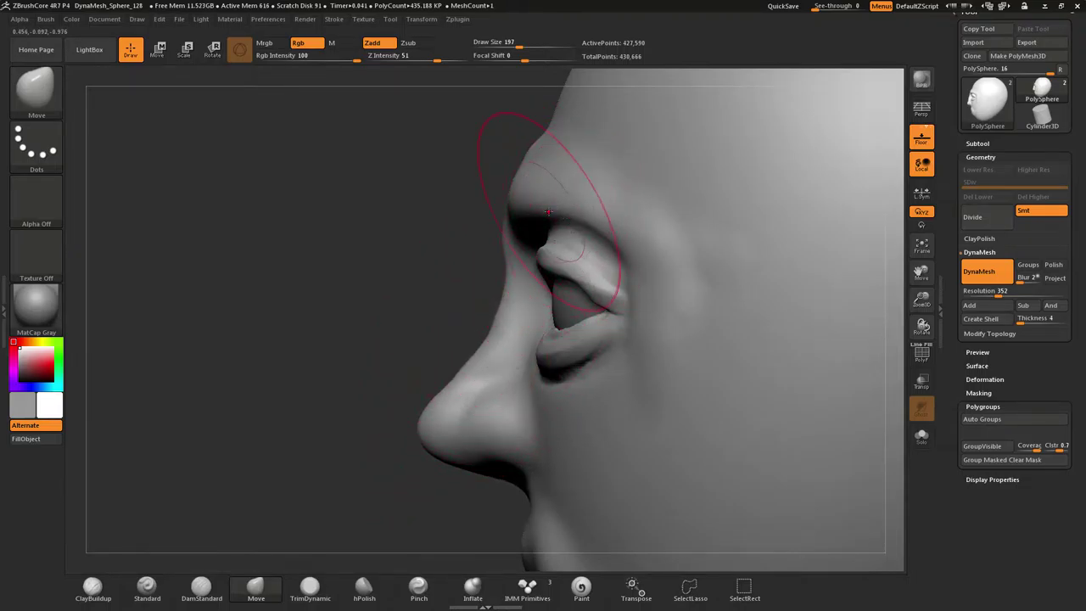
ctrl+right_drag(544, 185, 544, 155)
mouse_move(529, 449)
ctrl+right_down()
mouse_move(535, 371)
mouse_move(551, 413)
mouse_move(630, 390)
mouse_move(599, 390)
ctrl+right_up()
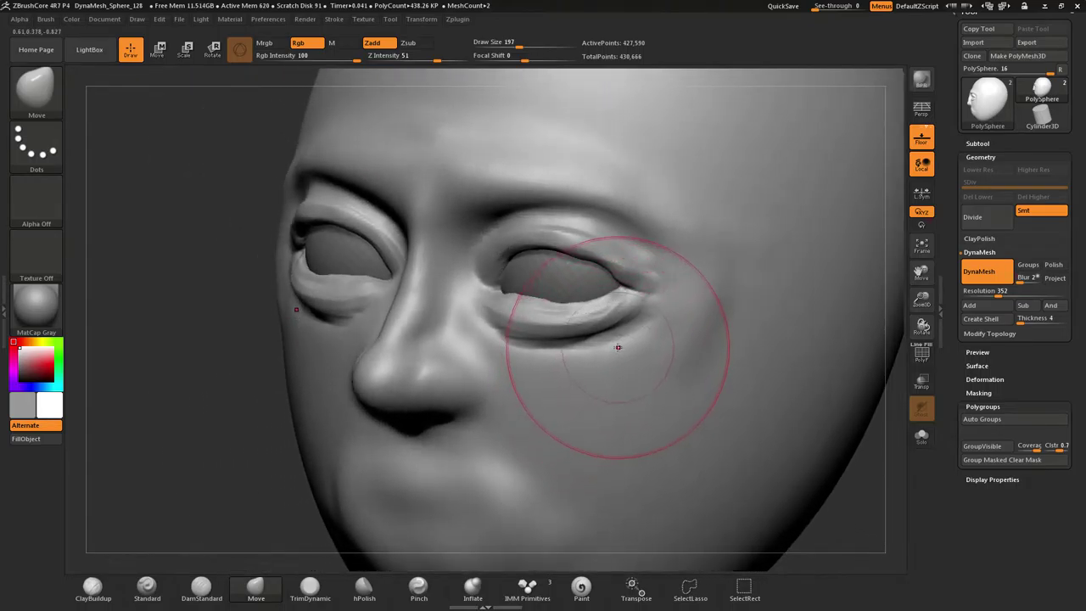
right_drag(601, 295, 615, 302)
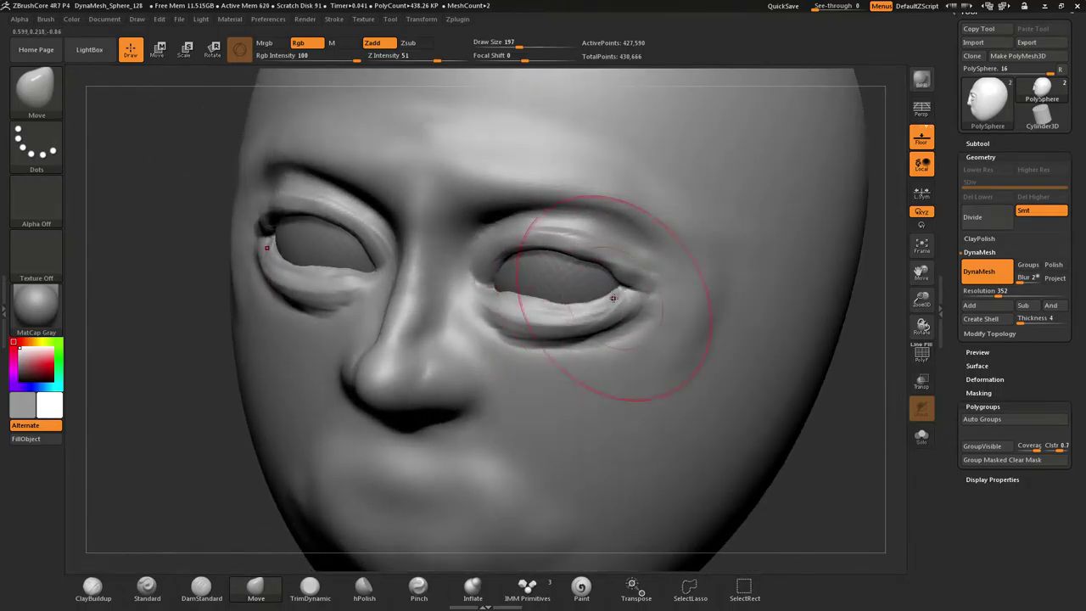
Save the project as Head_03 in the Zbrush folder
key(ctrl+s)
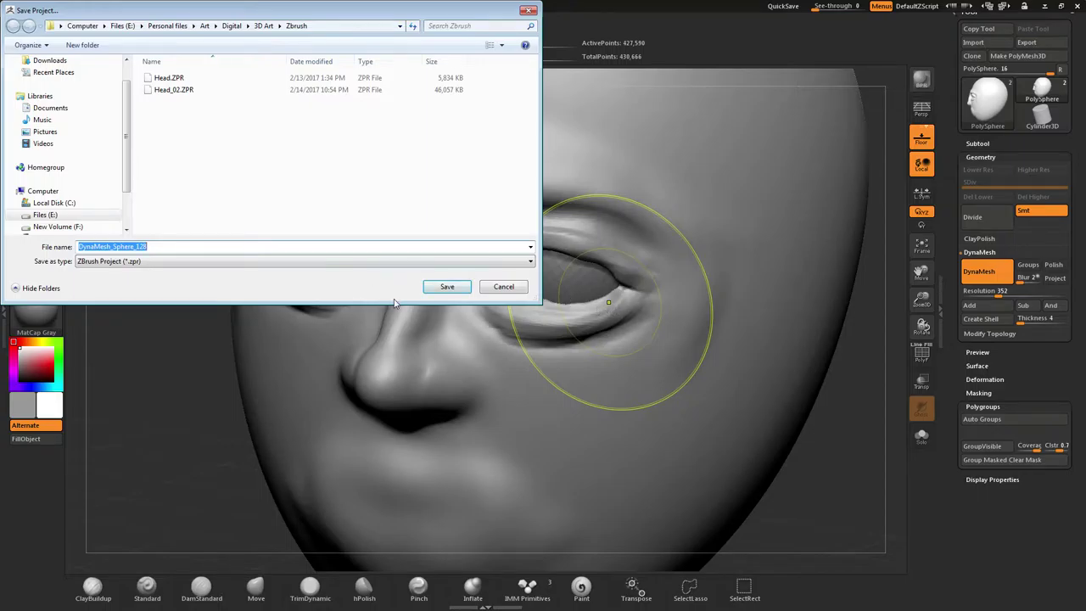
text(Head)
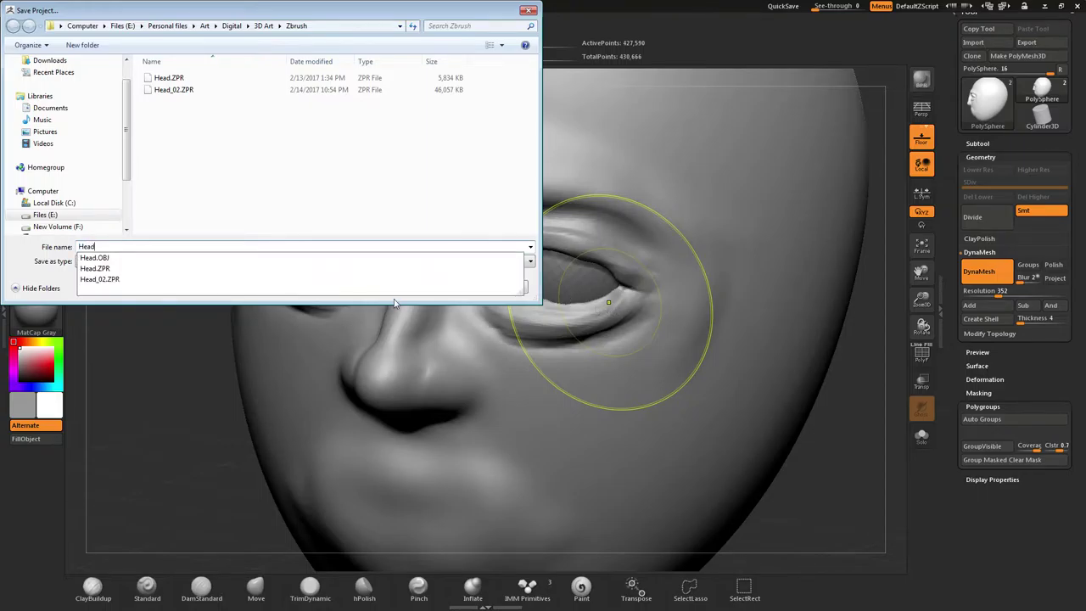
text(_03)
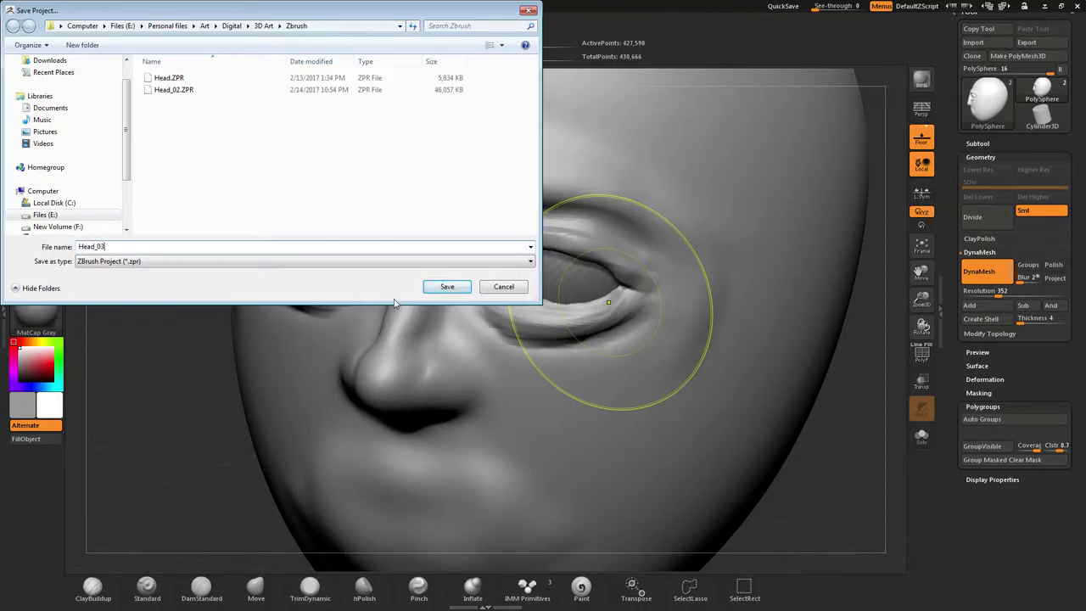
key(Return)
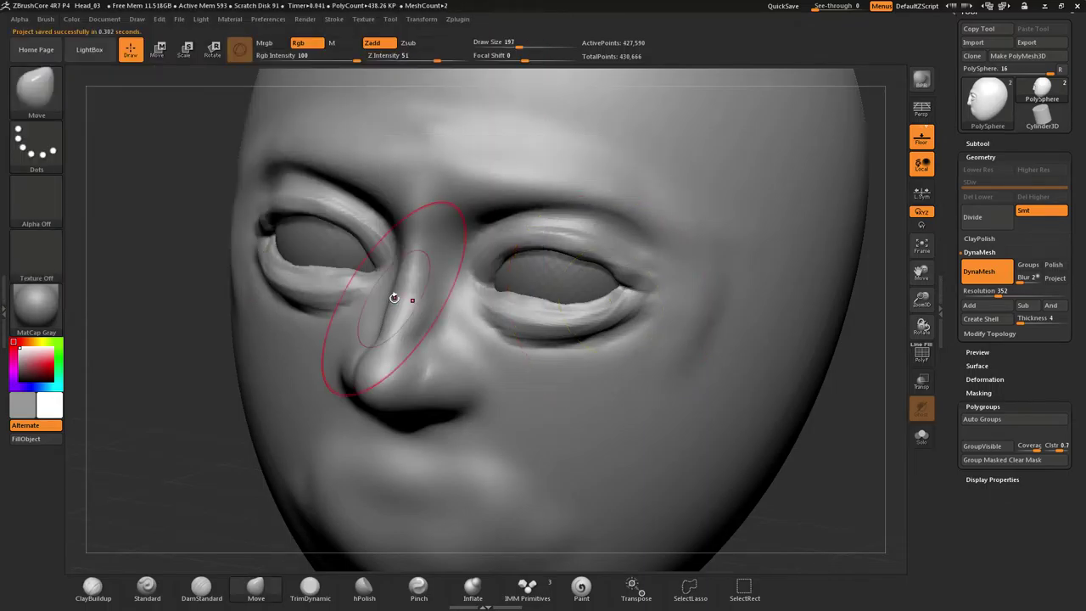
Smooth the lower and upper eyelids toward the outer eye corners, reducing the Draw Size to 41
right_drag(543, 328, 462, 322)
mouse_move(524, 315)
shift+mouse_down()
mouse_move(520, 327)
mouse_move(589, 258)
shift+mouse_up()
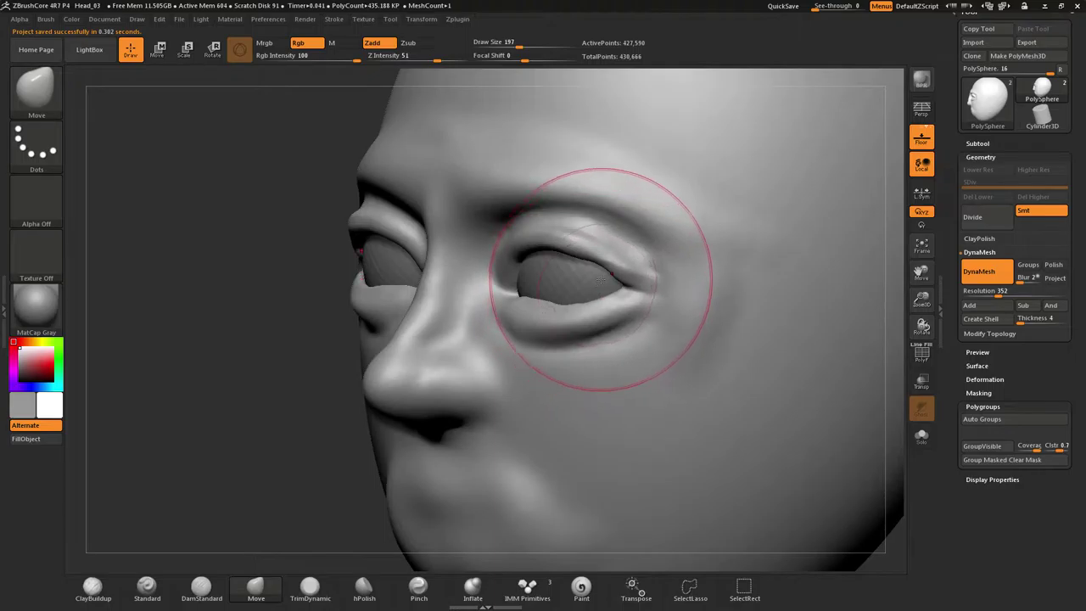
key(s)
drag(620, 258, 536, 237)
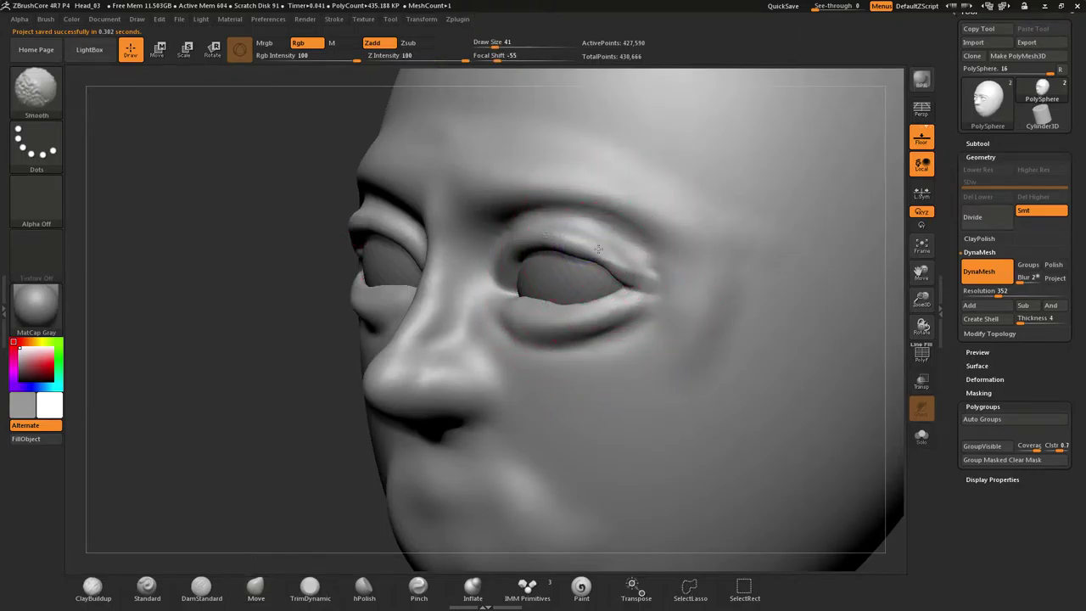
shift+drag(604, 251, 638, 270)
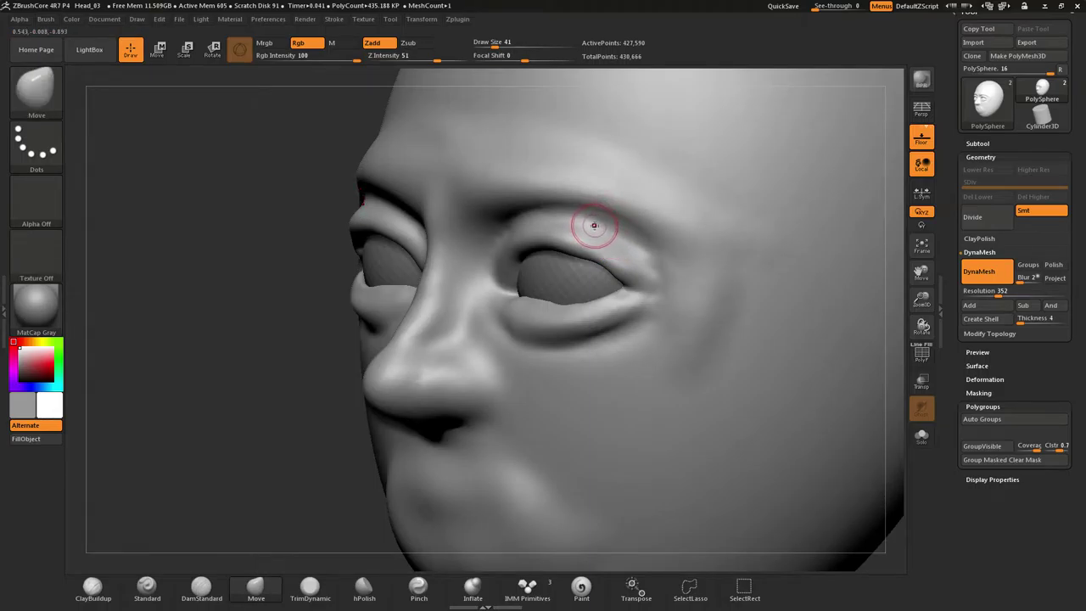
Switch to the ClayBuildup brush
key(b)
key(c)
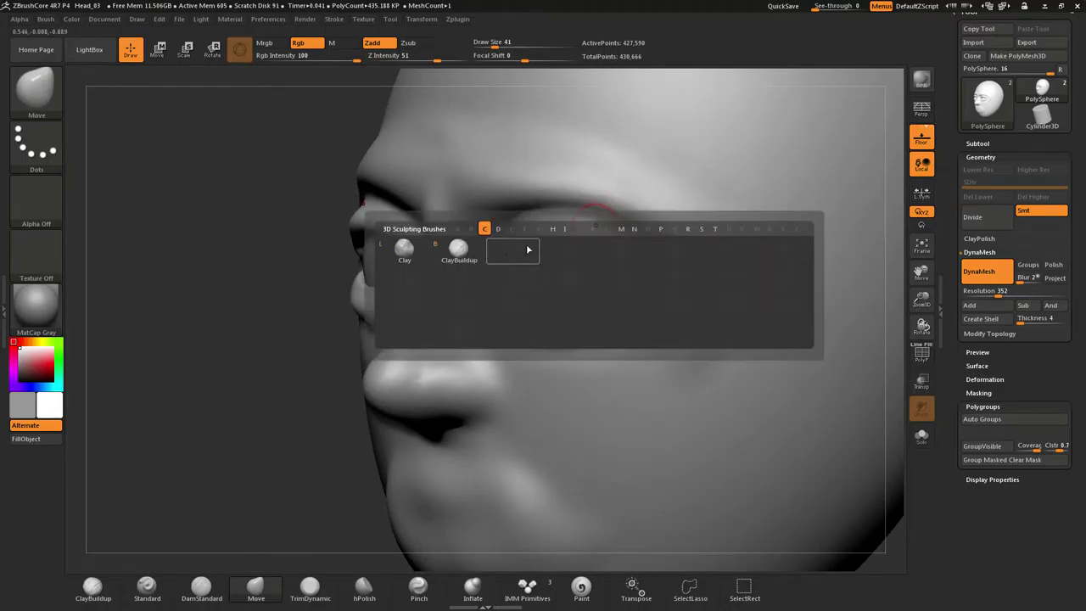
key(b)
Try ClayBuildup strokes at Z Intensity 21 along the upper eyelid and undo them
drag(505, 263, 597, 239)
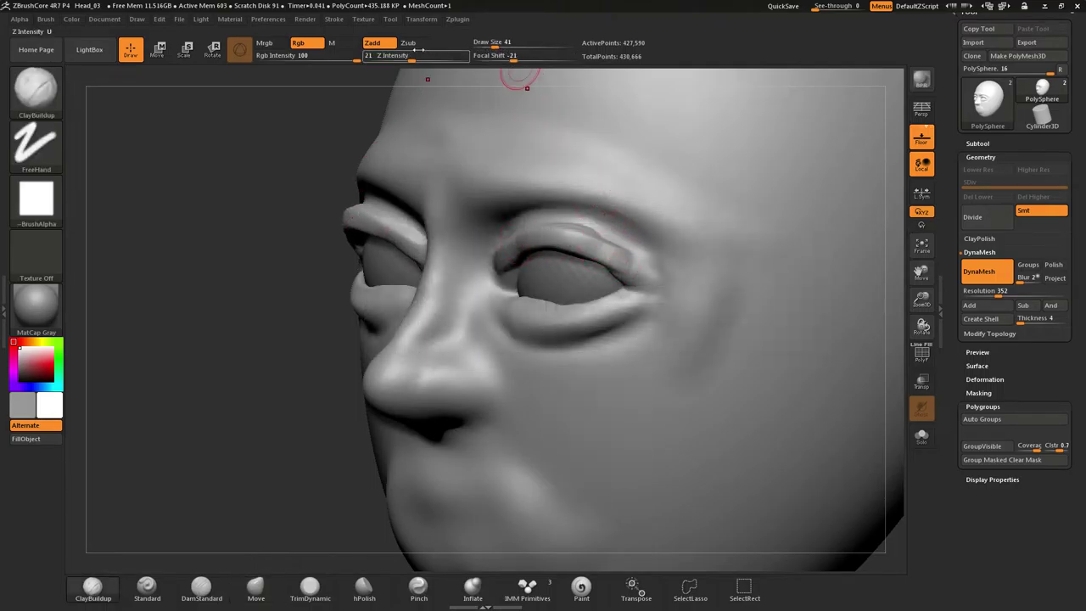
mouse_move(559, 244)
mouse_down()
mouse_move(650, 285)
mouse_move(740, 229)
mouse_move(649, 208)
mouse_move(681, 209)
mouse_up()
key(ctrl+z)
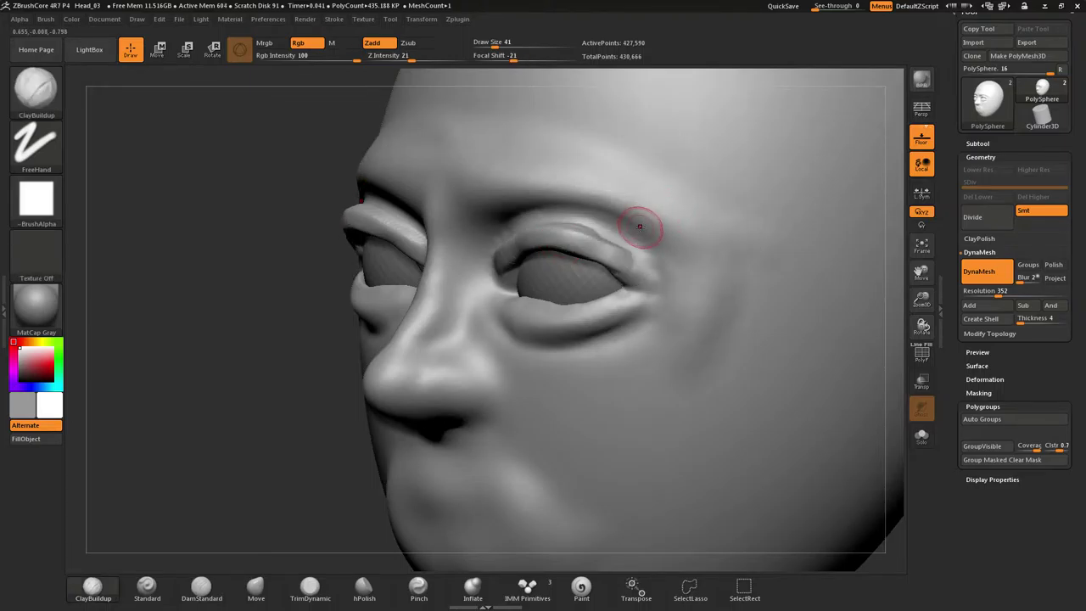
drag(533, 238, 605, 248)
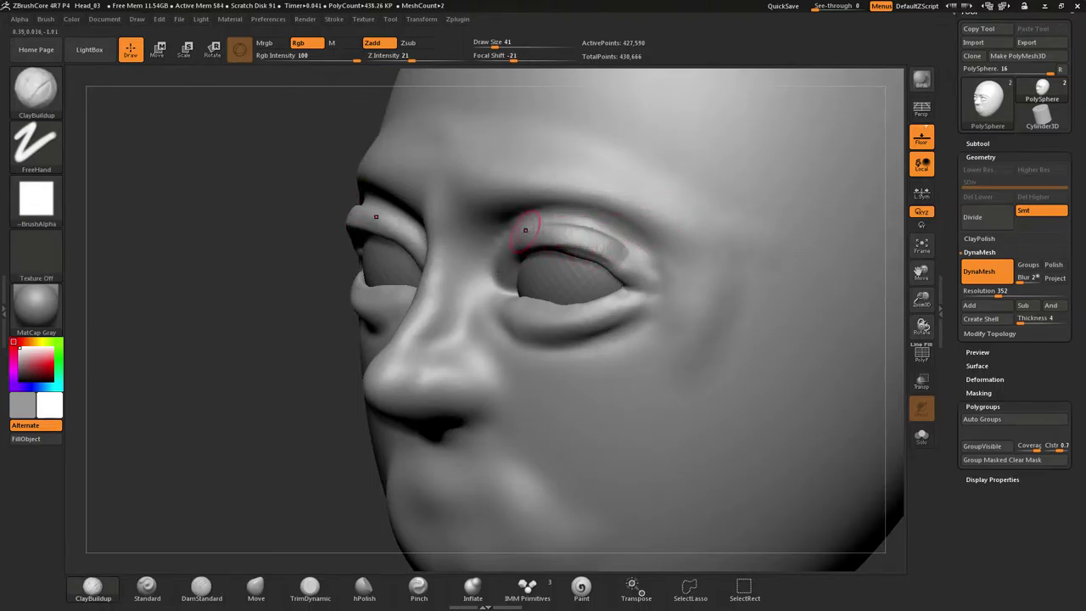
key(ctrl+z)
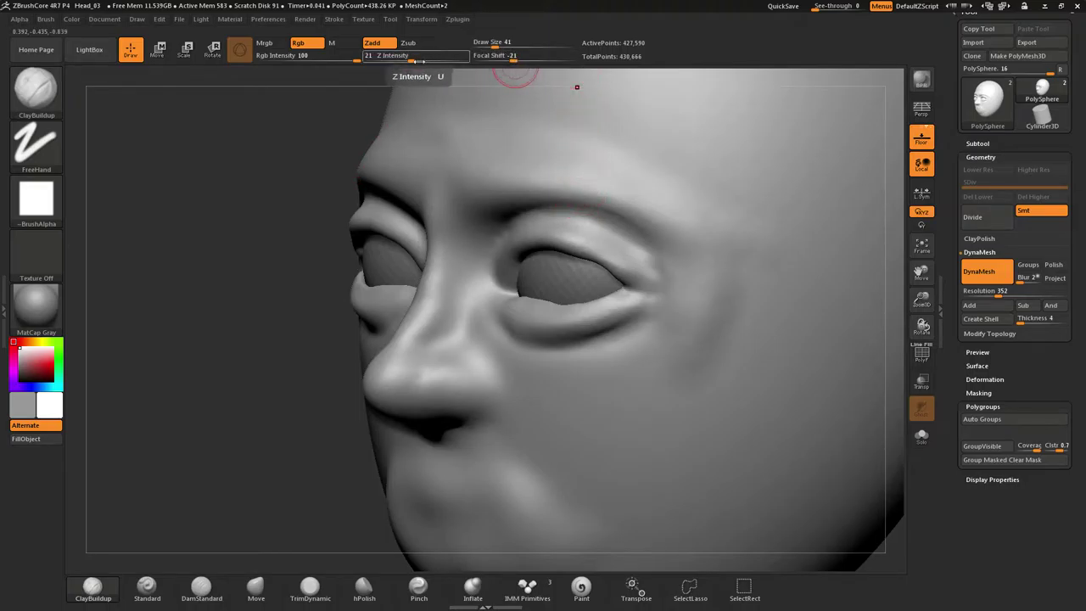
Build up layered ClayBuildup strokes over the upper eyelid and brow at Z Intensity 9 with Rgb turned off
drag(414, 61, 400, 64)
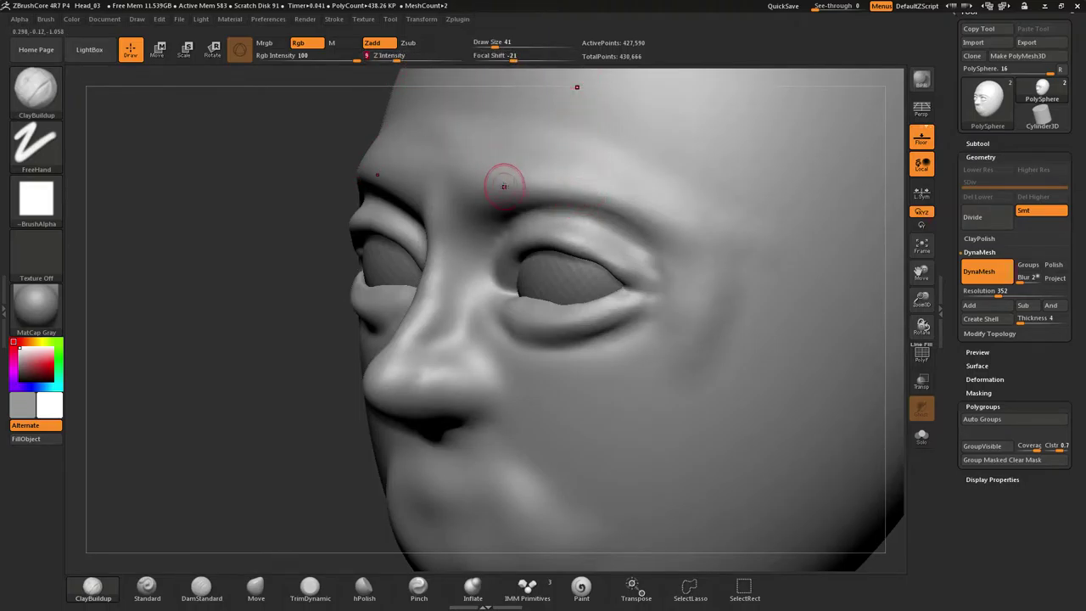
click(298, 42)
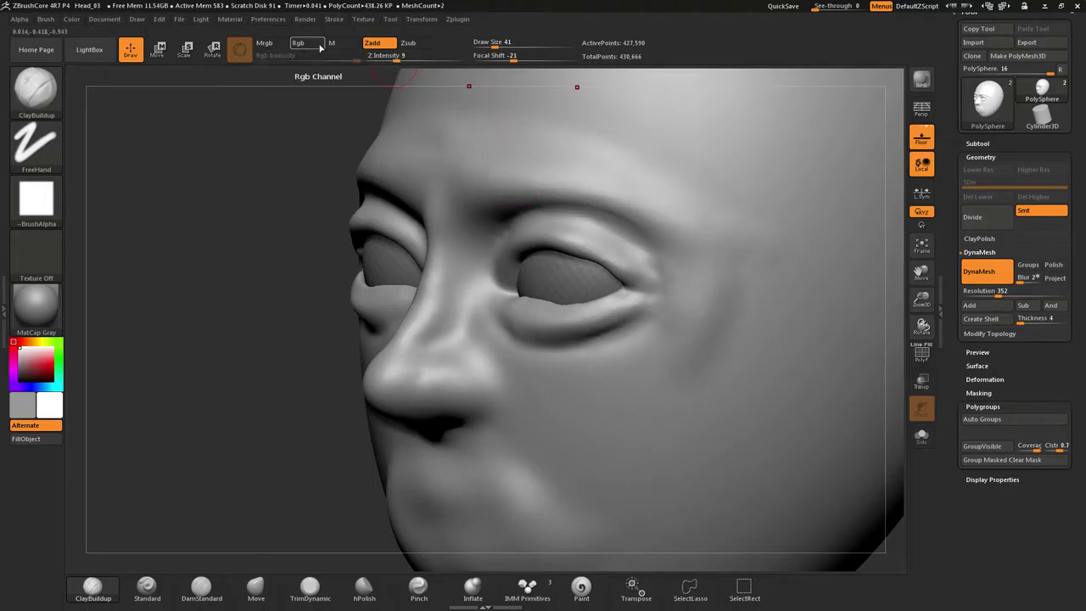
mouse_move(514, 243)
mouse_down()
mouse_move(634, 260)
mouse_move(650, 285)
mouse_up()
drag(546, 230, 633, 266)
mouse_move(528, 228)
mouse_down()
mouse_move(500, 224)
mouse_move(626, 240)
mouse_move(543, 205)
mouse_move(688, 277)
mouse_move(531, 224)
mouse_move(619, 200)
mouse_up()
drag(465, 223, 684, 260)
drag(518, 188, 662, 219)
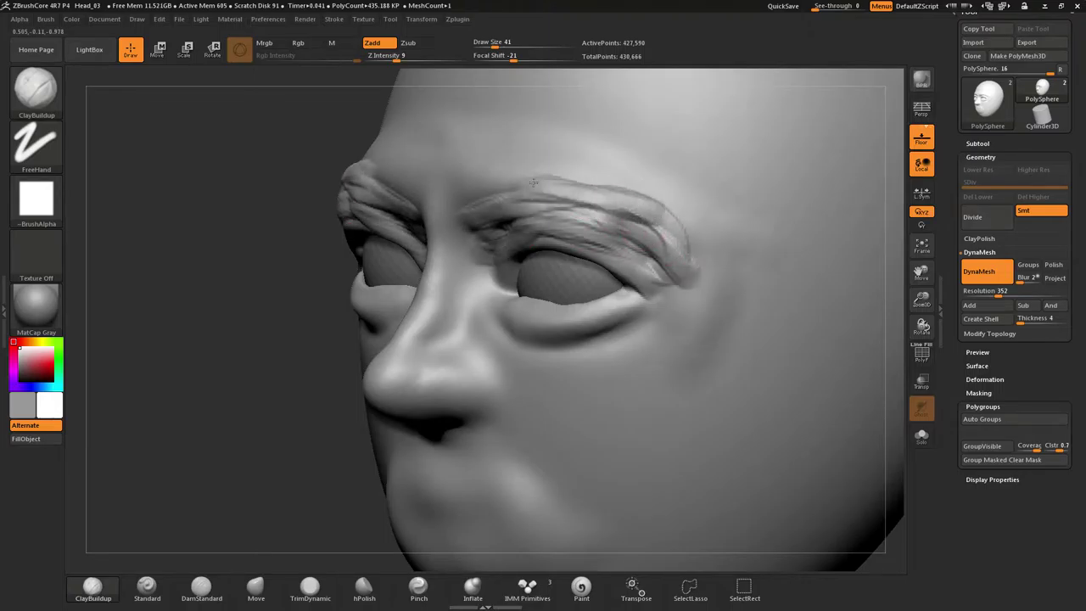
mouse_move(460, 222)
mouse_down()
mouse_move(541, 184)
mouse_move(683, 287)
mouse_up()
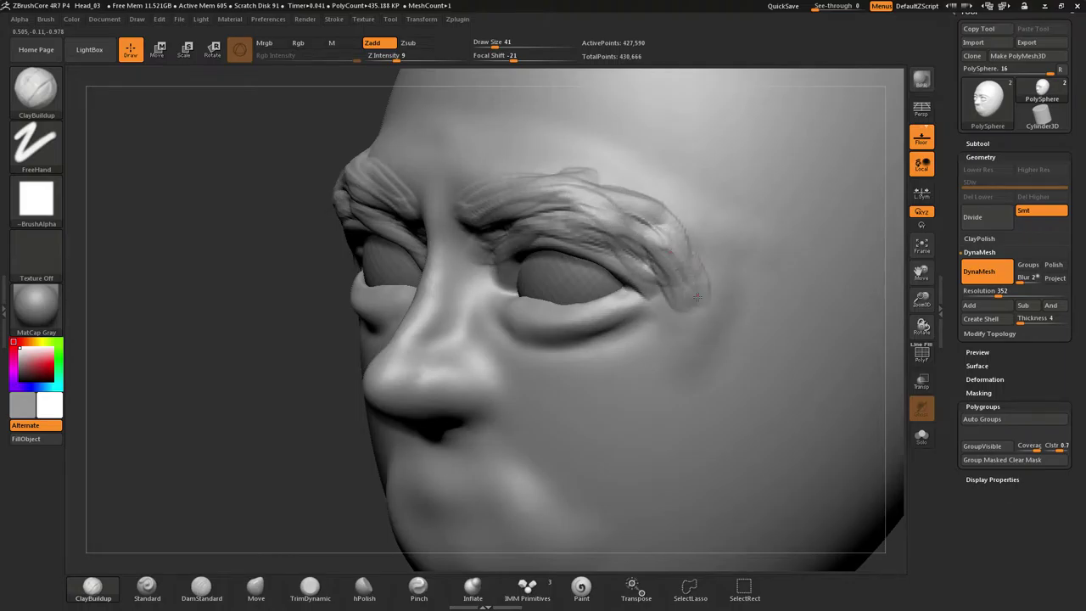
Smooth the clay strokes over the brow and forehead with the Smooth brush at Z Intensity 100
mouse_move(649, 251)
right_down()
mouse_move(763, 246)
mouse_move(750, 216)
mouse_move(679, 214)
right_up()
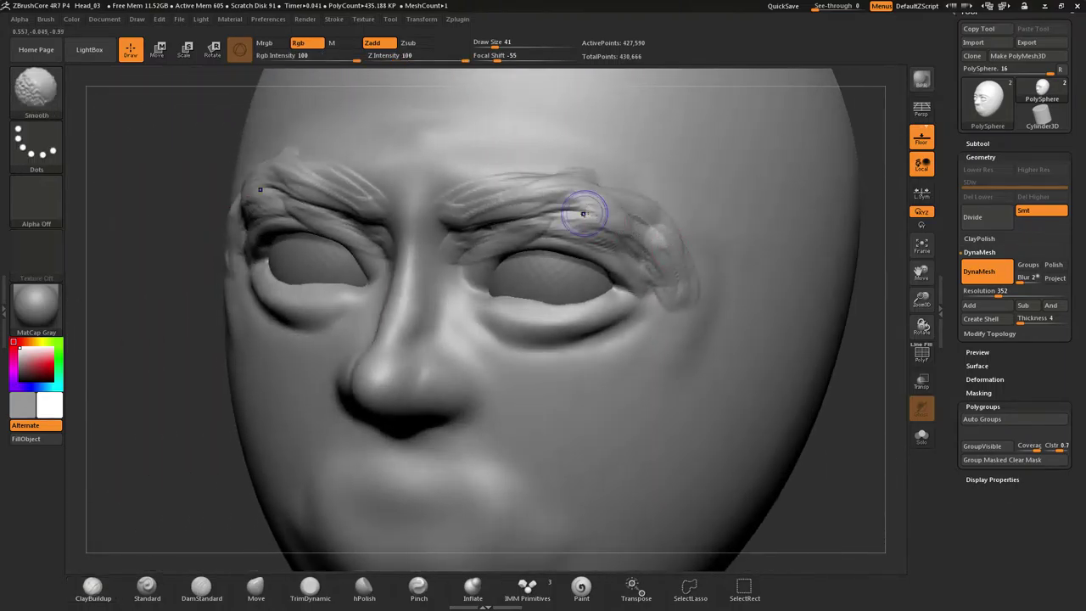
shift+drag(582, 211, 483, 238)
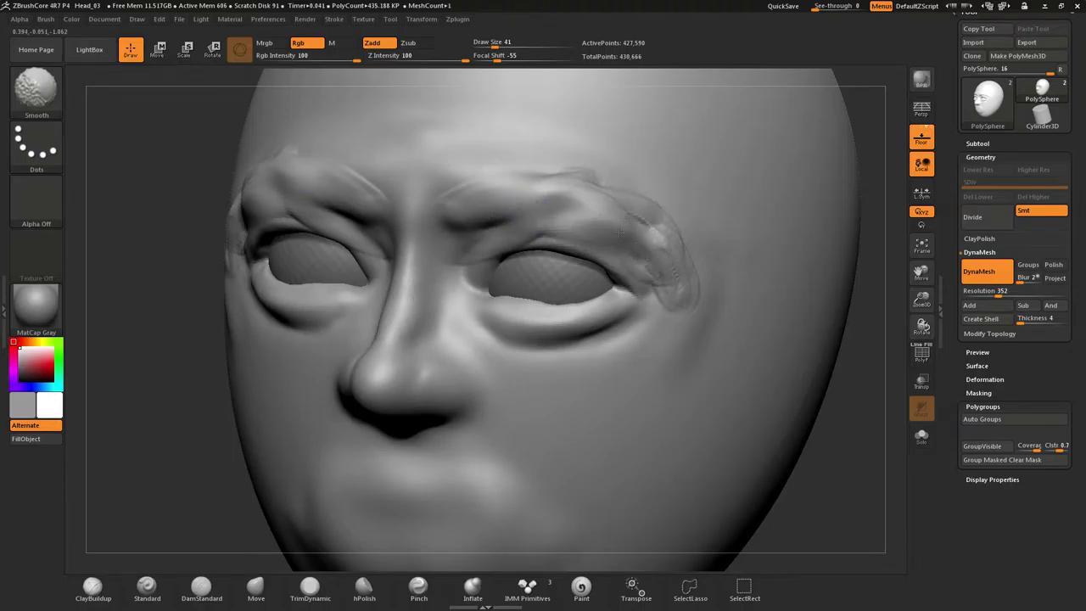
shift+drag(520, 165, 475, 127)
shift+drag(578, 215, 553, 226)
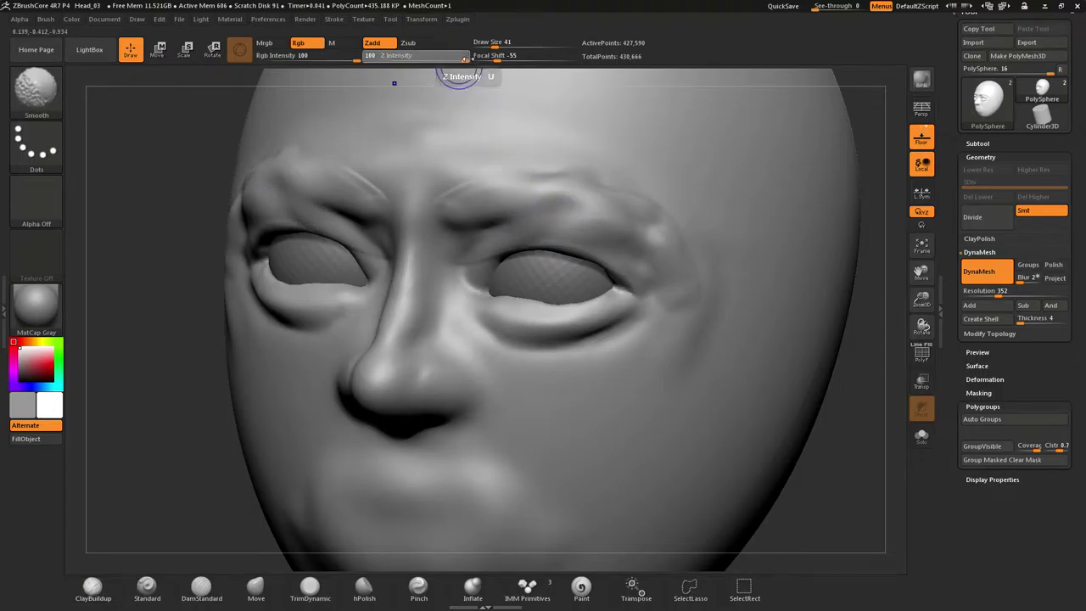
Set the Smooth brush's Z Intensity to 33 and soften the brow fold above the eye
drag(464, 59, 432, 61)
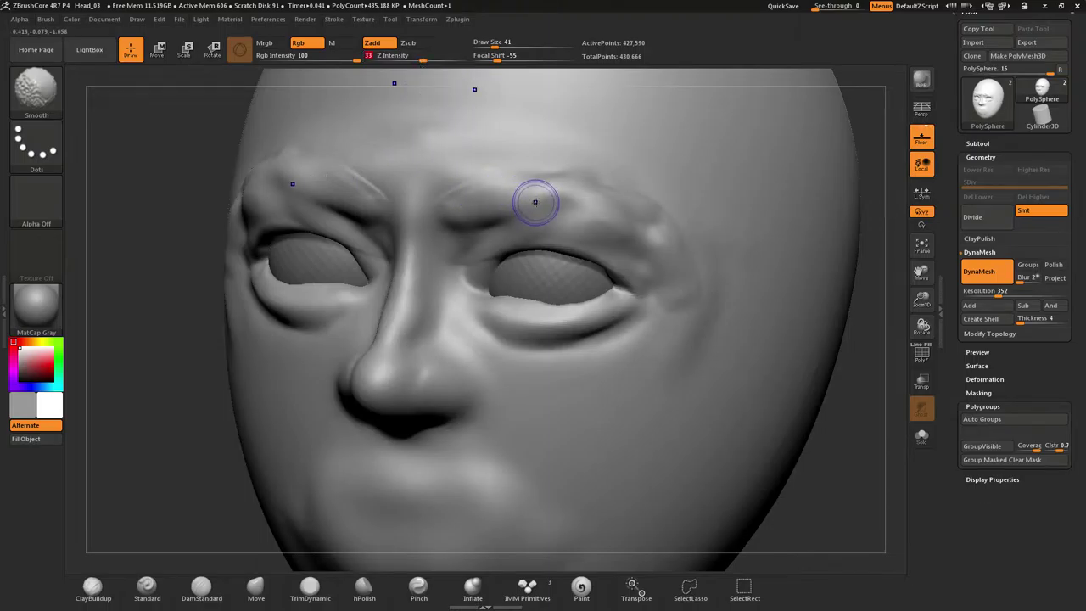
mouse_move(554, 200)
mouse_down()
mouse_move(456, 231)
mouse_move(473, 227)
mouse_up()
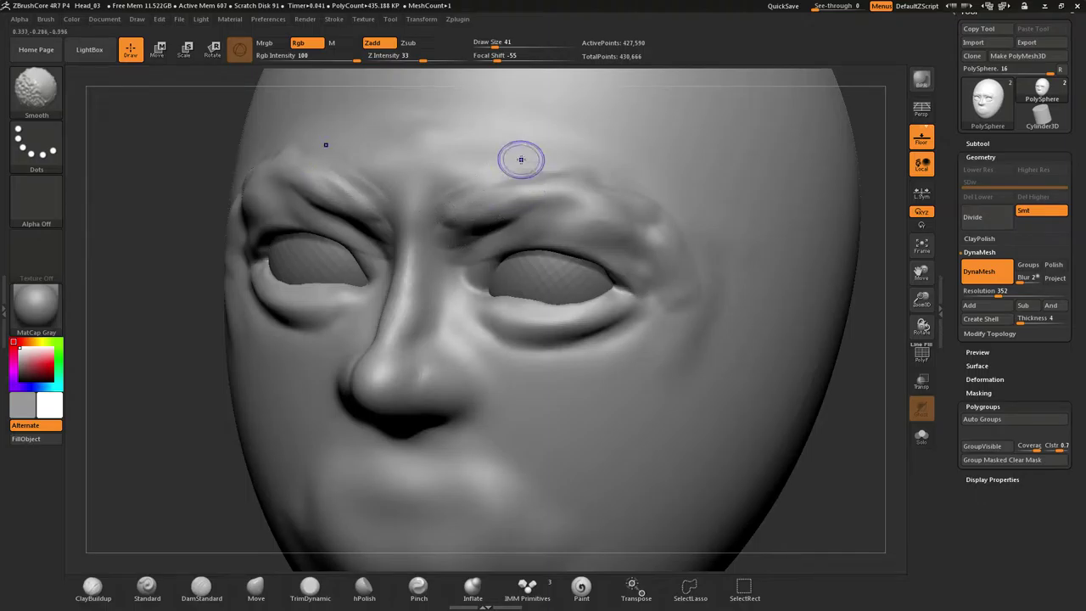
mouse_move(521, 199)
right_down()
mouse_move(485, 204)
mouse_move(518, 204)
right_up()
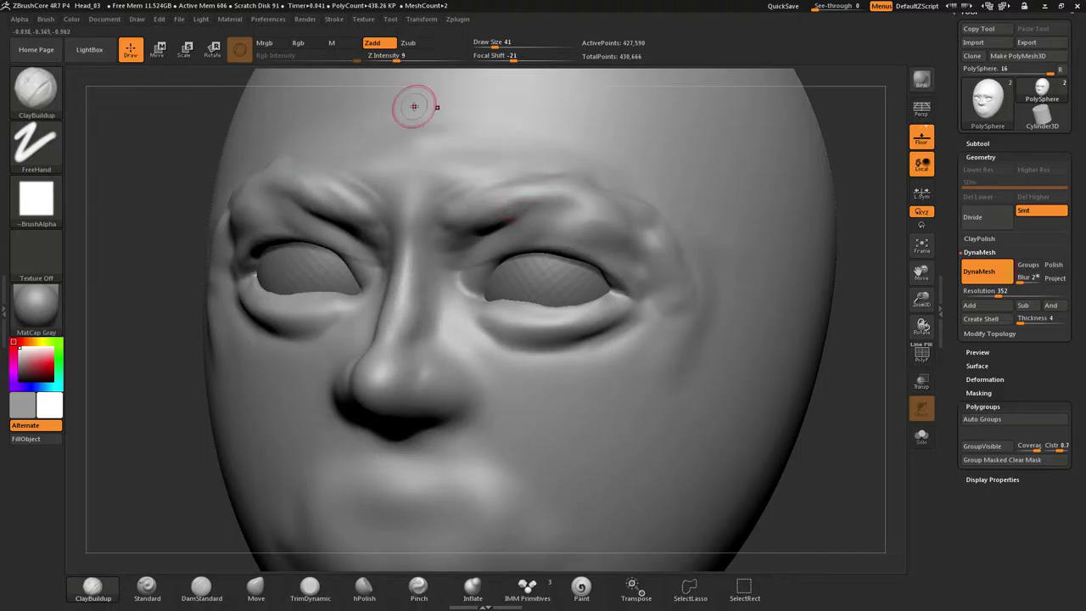
Choose the hPolish brush and remesh the head with DynaMesh
click(35, 87)
click(294, 111)
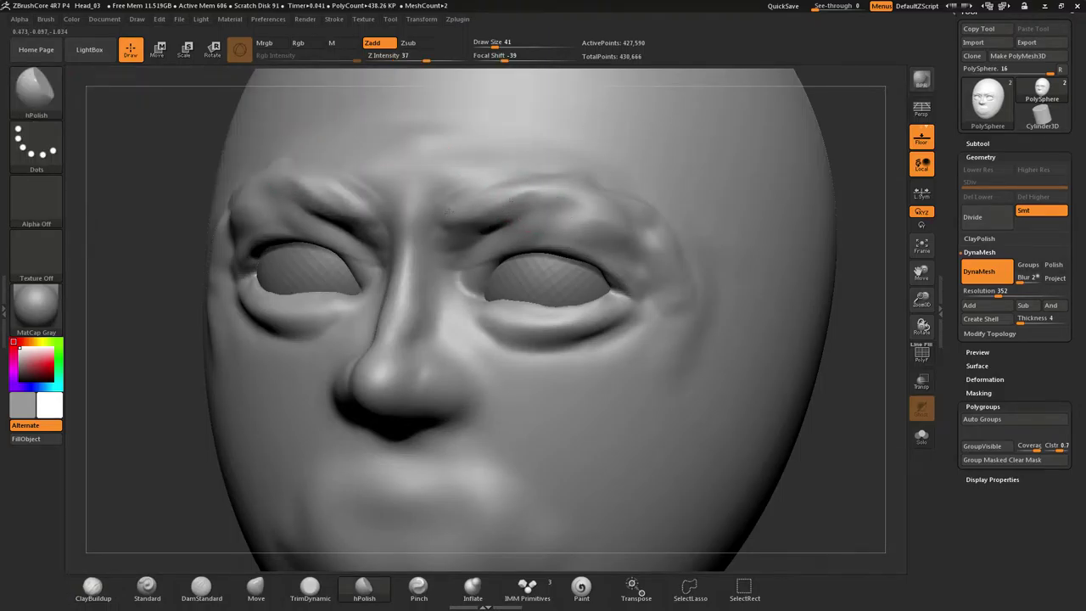
ctrl+drag(127, 184, 176, 227)
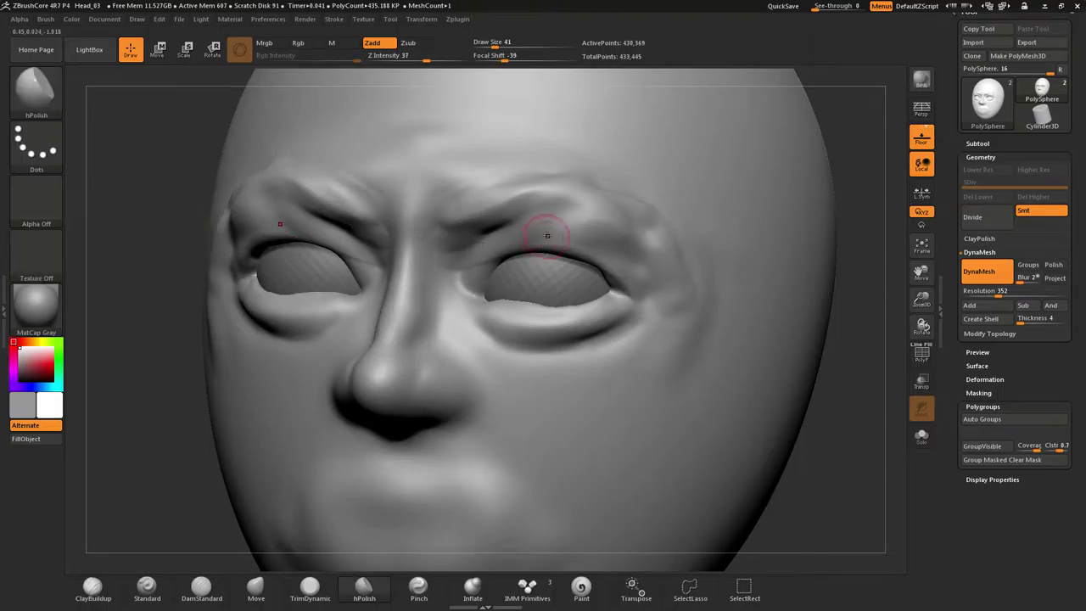
Smooth the brow and outer eye area, and flatten the brow ridge with hPolish at Z Intensity 100
shift+drag(509, 204, 486, 205)
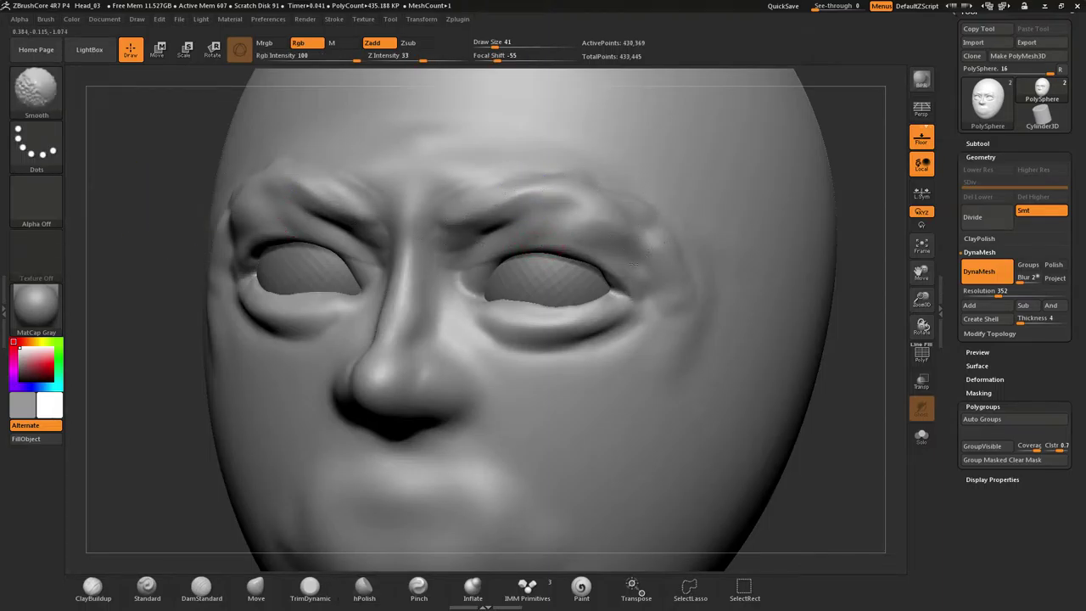
shift+drag(671, 333, 649, 255)
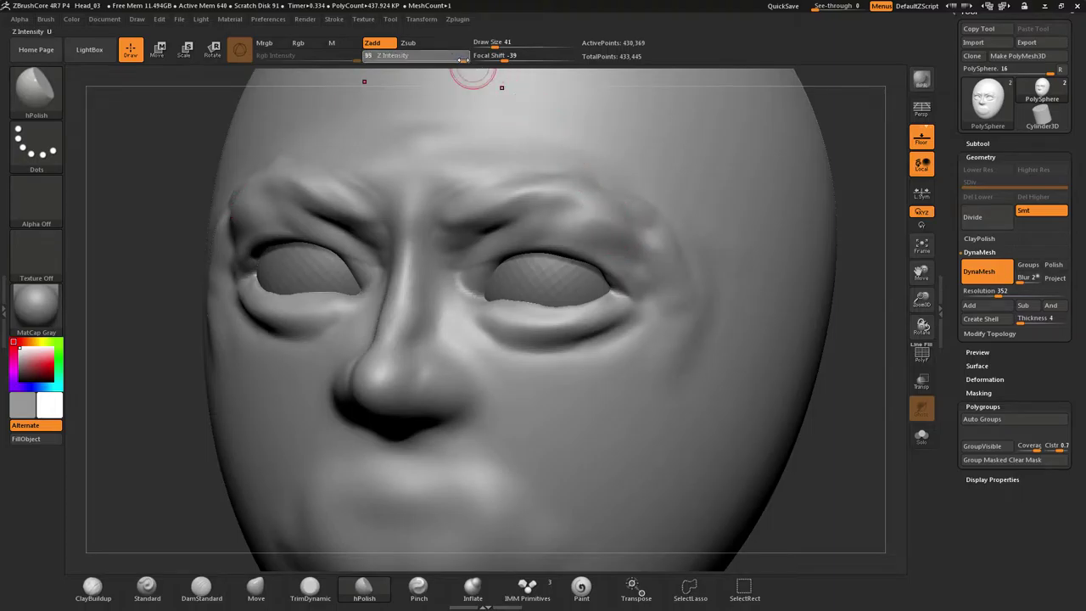
drag(462, 59, 473, 62)
mouse_move(541, 201)
mouse_down()
mouse_move(523, 199)
mouse_move(499, 224)
mouse_move(524, 193)
mouse_move(483, 211)
mouse_up()
drag(543, 188, 561, 179)
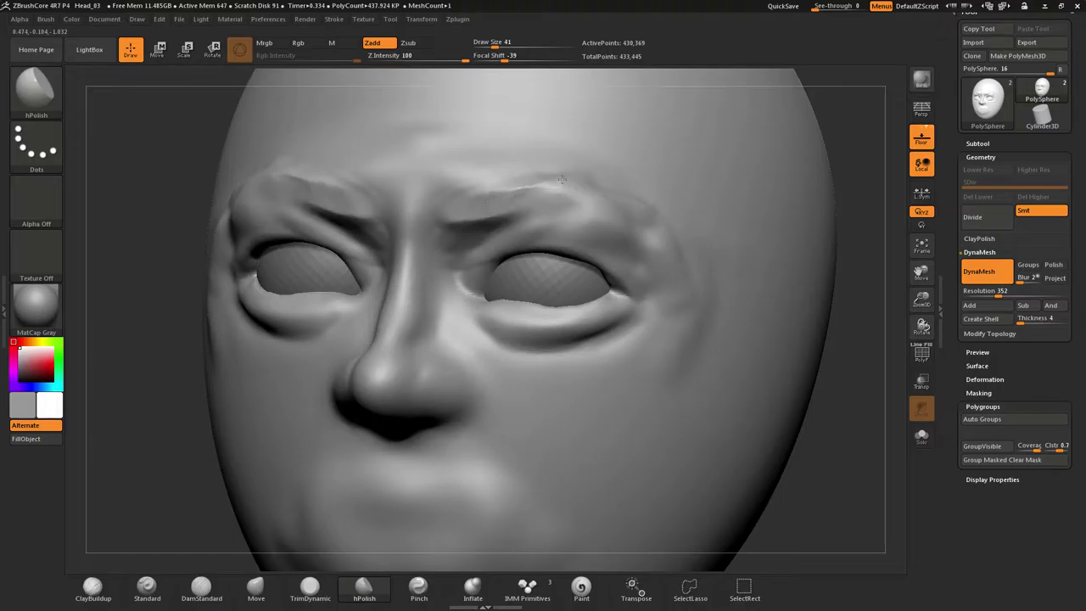
Add fine bumpy texture to the cheek below the eye with the Noise brush and remesh the head
click(36, 89)
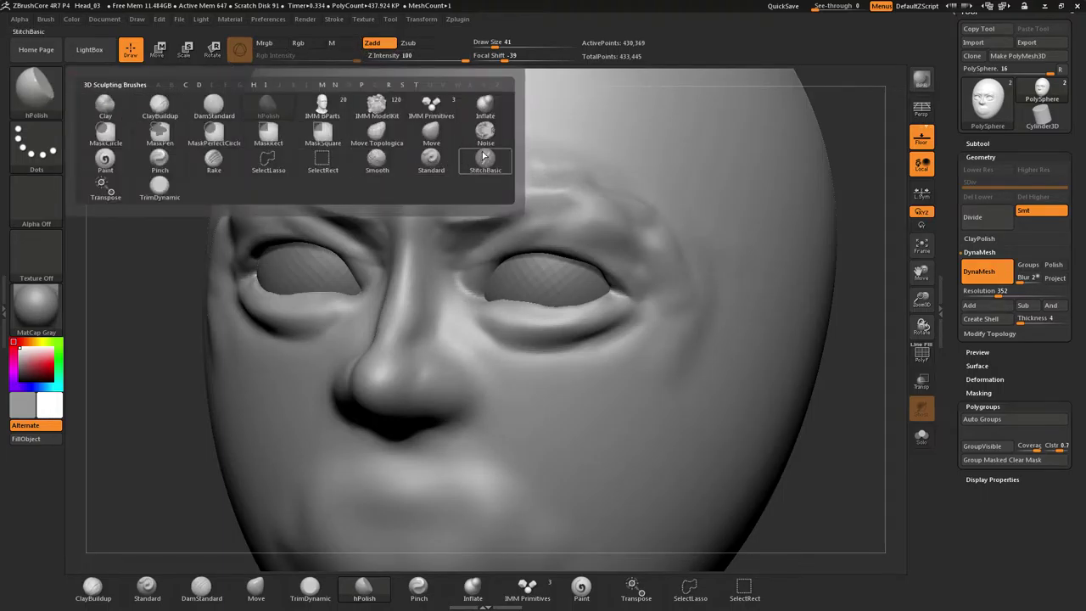
click(491, 127)
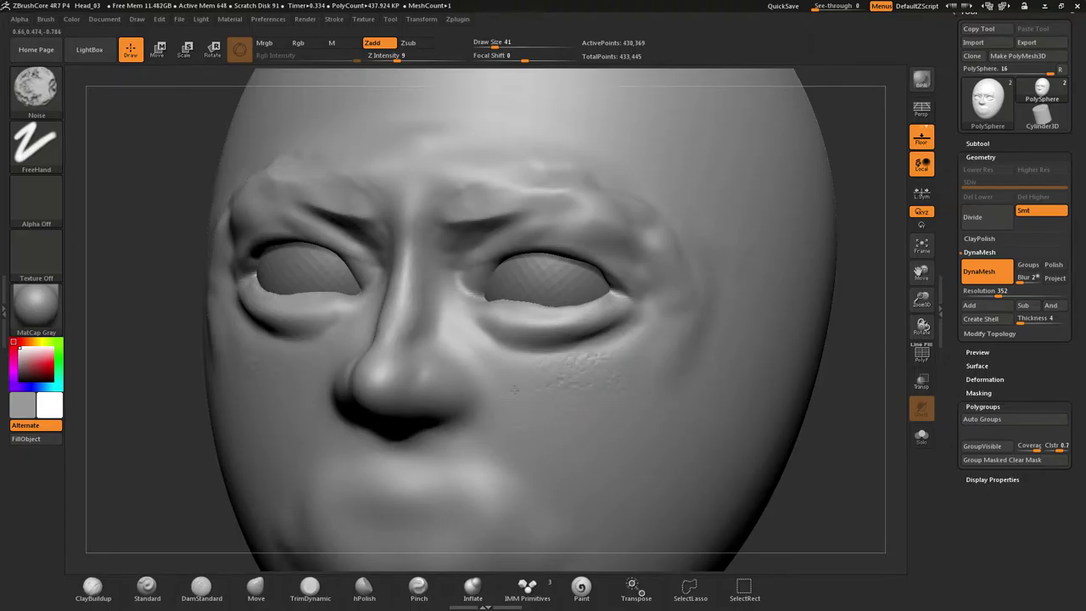
ctrl+drag(120, 179, 174, 230)
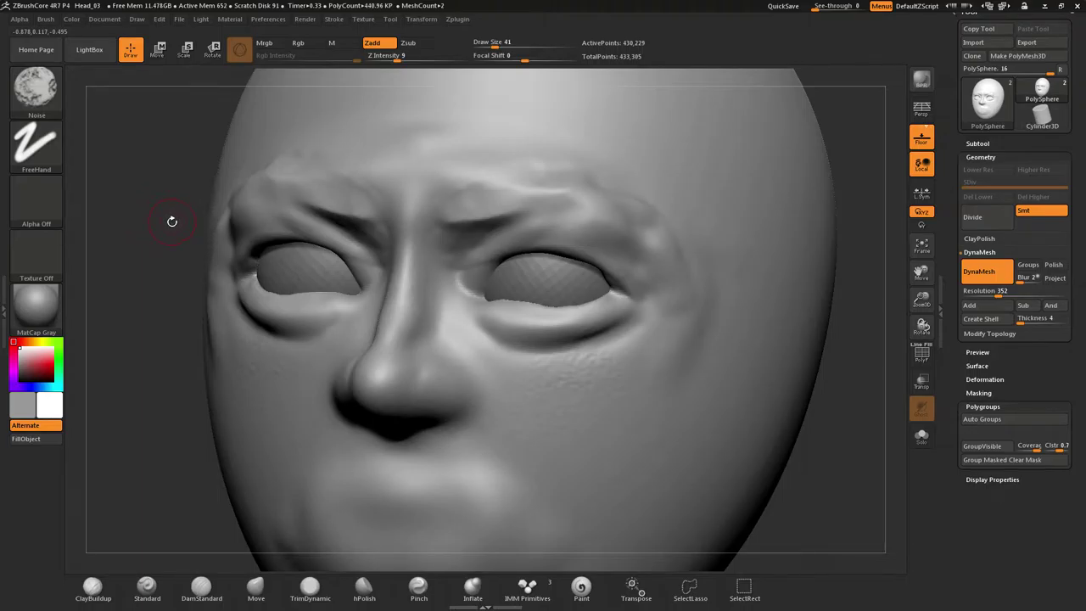
mouse_move(171, 212)
mouse_down()
mouse_move(142, 195)
mouse_move(155, 195)
mouse_up()
Try the Rake brush with two long strokes from the temple down across the cheek and undo both
click(36, 90)
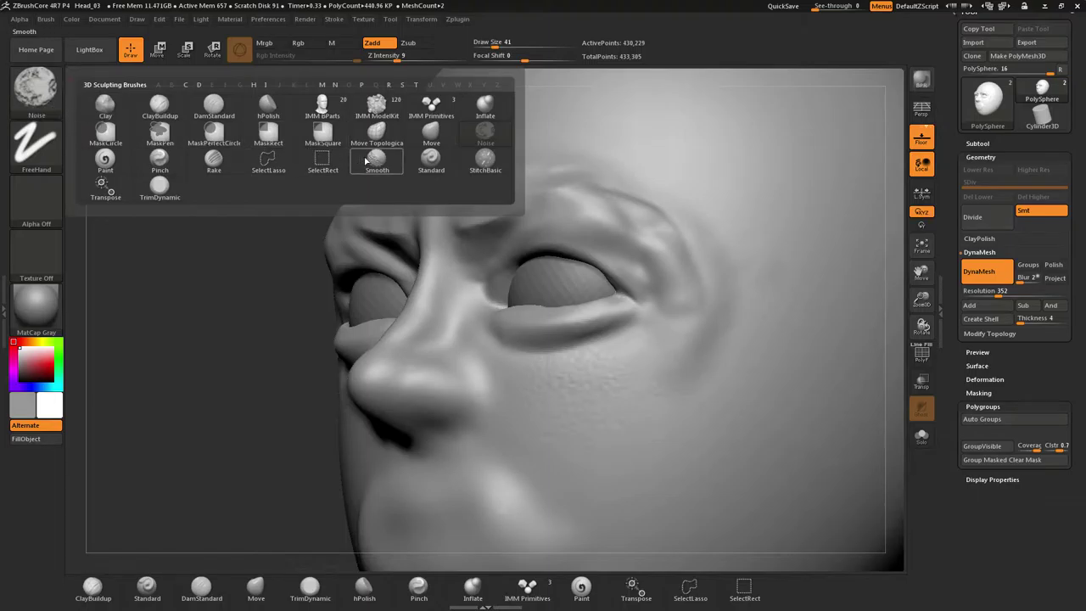
click(212, 161)
mouse_move(632, 128)
mouse_down()
mouse_move(793, 297)
mouse_move(551, 500)
mouse_move(848, 356)
mouse_up()
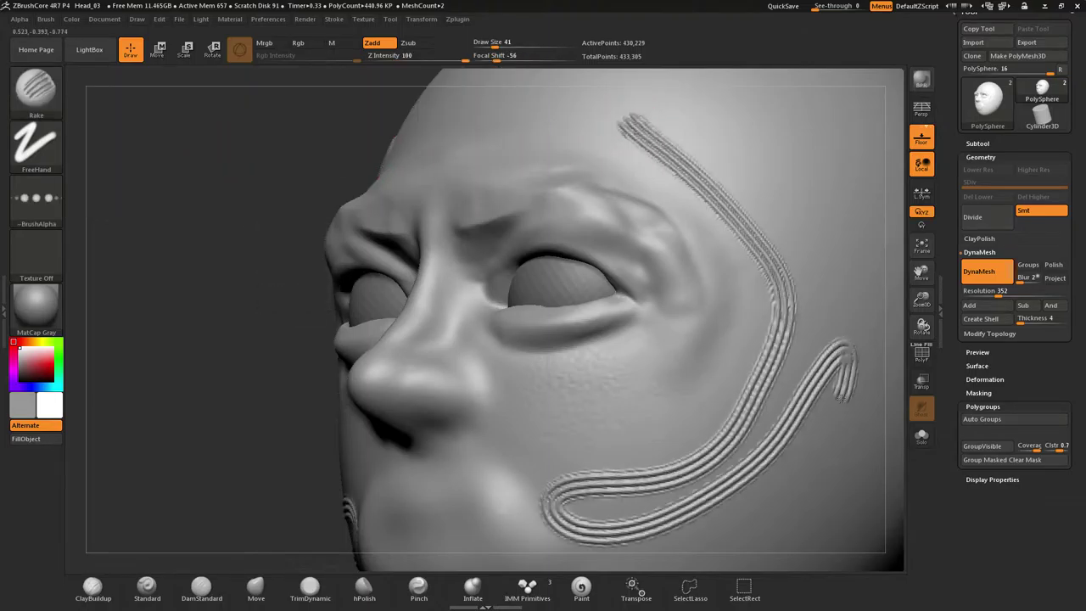
mouse_move(730, 107)
mouse_down()
mouse_move(814, 323)
mouse_move(739, 531)
mouse_up()
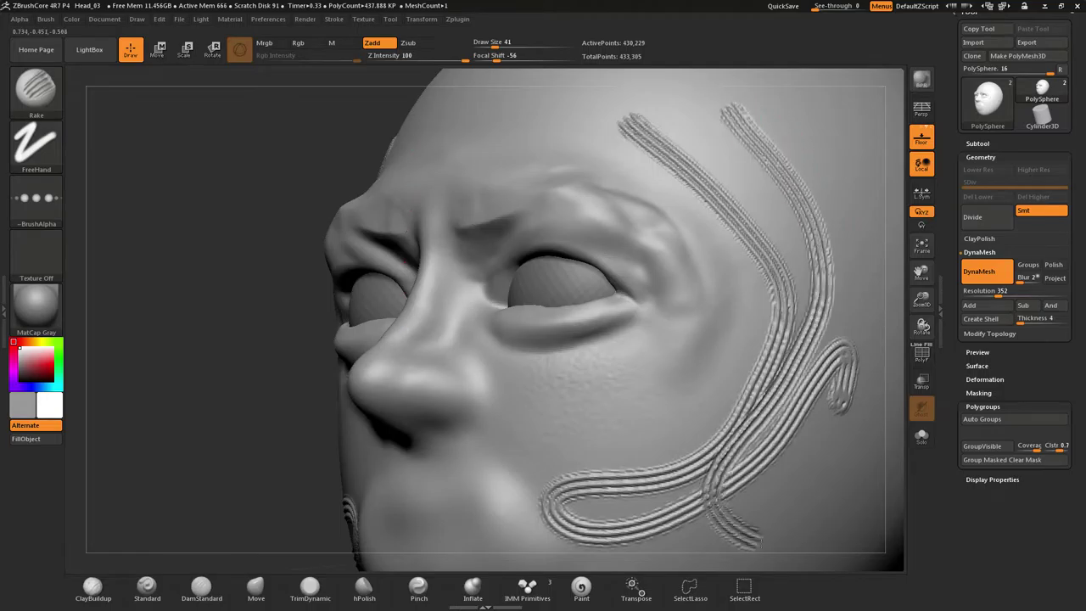
key(ctrl+z)
key(ctrl+z)
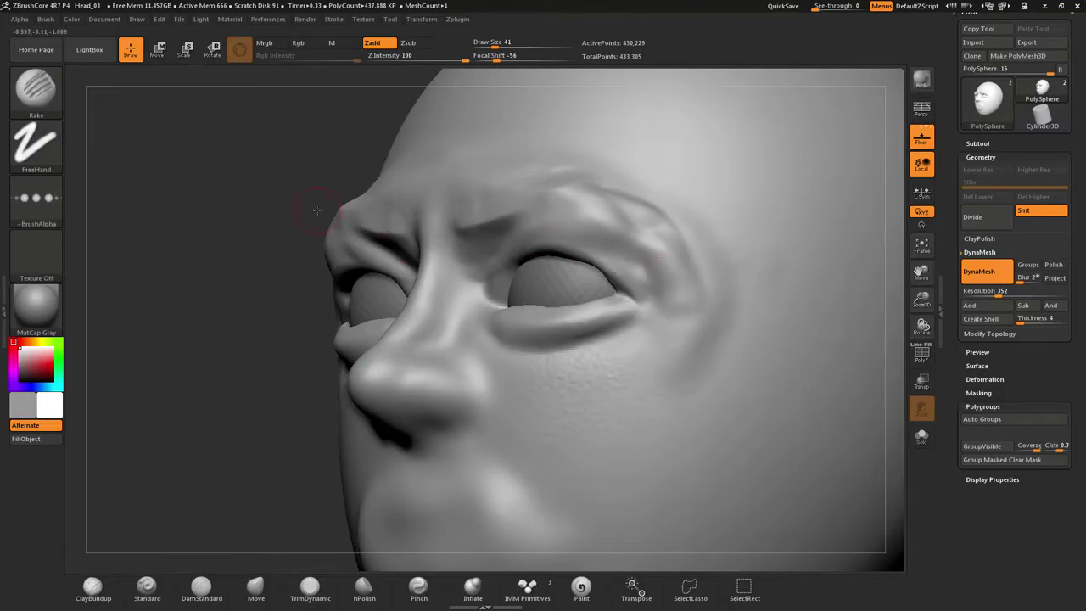
Flatten the brow above the eye with the TrimDynamic brush, setting its Draw Size to 83
click(36, 87)
click(165, 179)
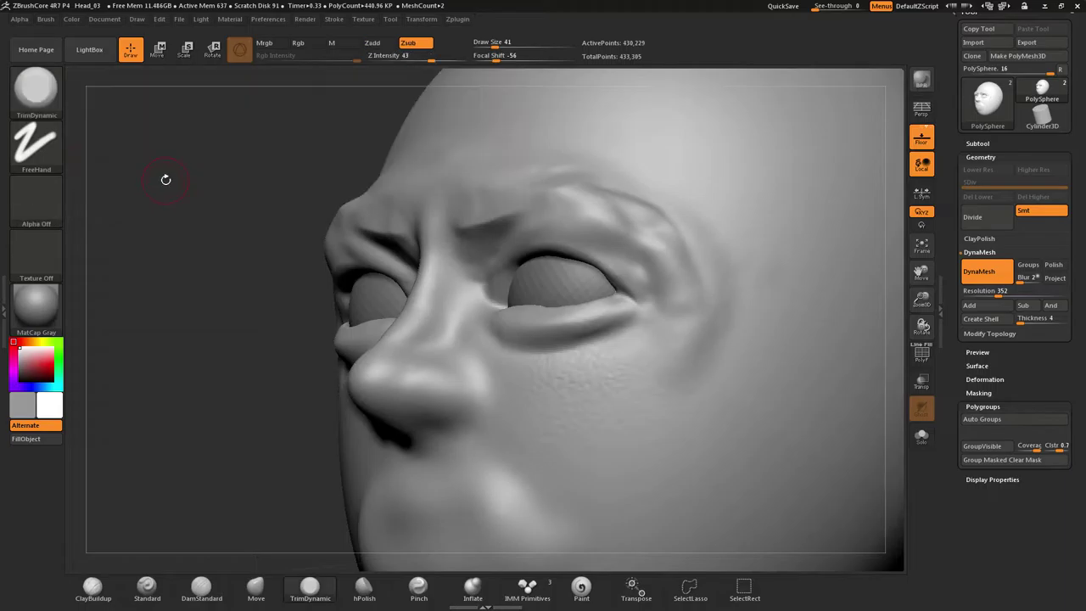
mouse_move(455, 191)
right_down()
mouse_move(474, 181)
mouse_move(469, 193)
right_up()
mouse_move(525, 207)
mouse_down()
mouse_move(482, 215)
mouse_move(541, 213)
mouse_move(508, 207)
mouse_move(570, 184)
mouse_move(480, 212)
mouse_move(606, 211)
mouse_up()
key(s)
mouse_move(480, 251)
mouse_down()
mouse_move(524, 202)
mouse_move(490, 276)
mouse_move(537, 181)
mouse_move(477, 193)
mouse_up()
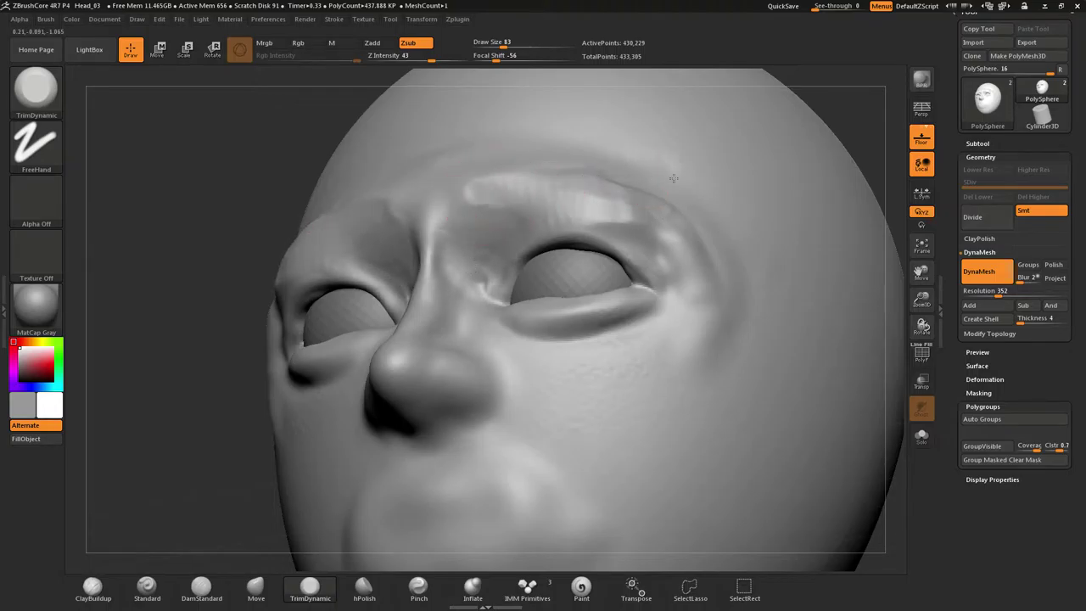
Set the TrimDynamic brush's Focal Shift to 10 and trim the brow ridge out to the outer eye corner
drag(496, 59, 531, 61)
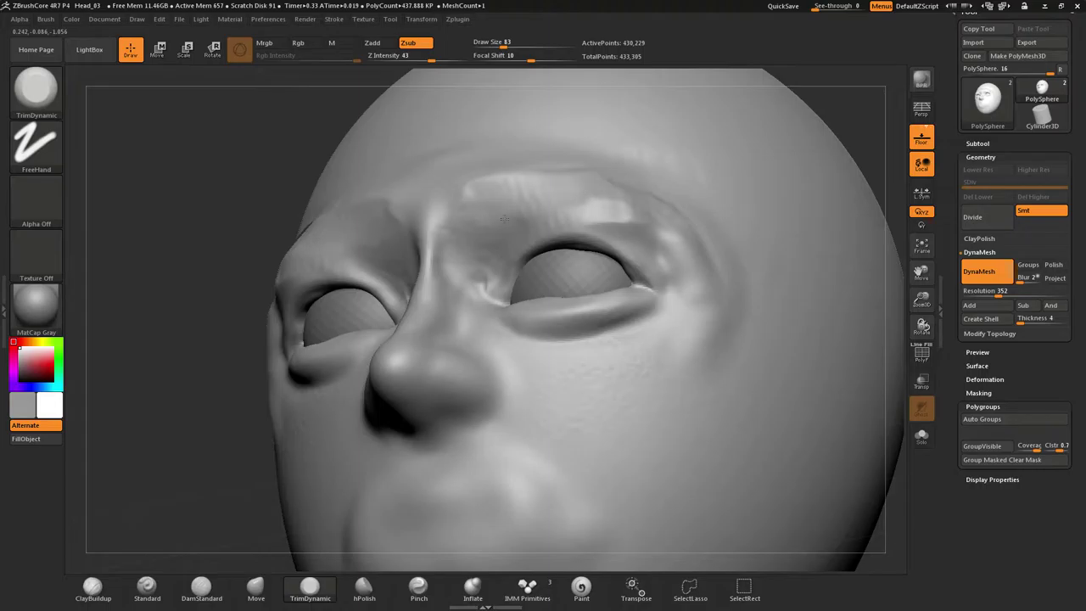
mouse_move(513, 186)
mouse_down()
mouse_move(645, 186)
mouse_move(645, 223)
mouse_up()
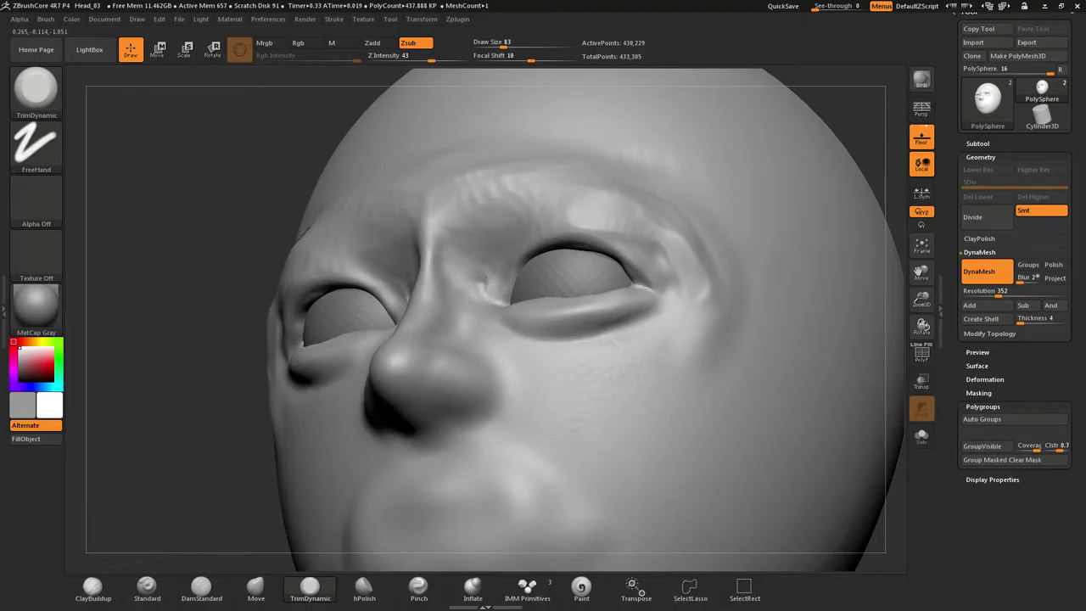
drag(519, 219, 475, 209)
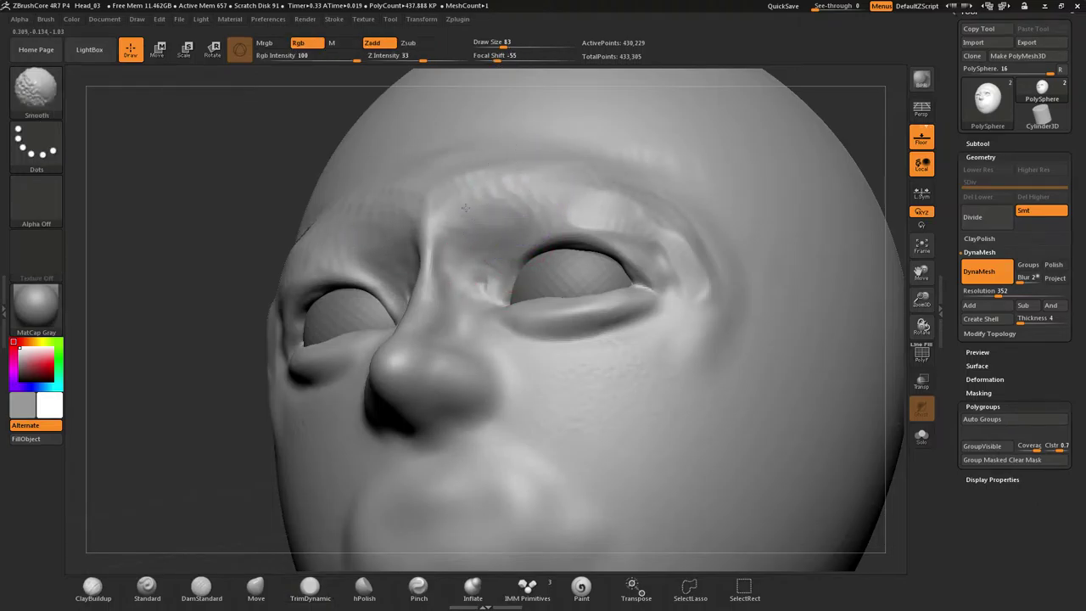
Set the Smooth brush's Z Intensity to 64 and smooth the trimmed brow, inner eye corner and forehead edge
shift+drag(493, 253, 492, 241)
shift+drag(426, 57, 445, 57)
shift+drag(486, 174, 488, 199)
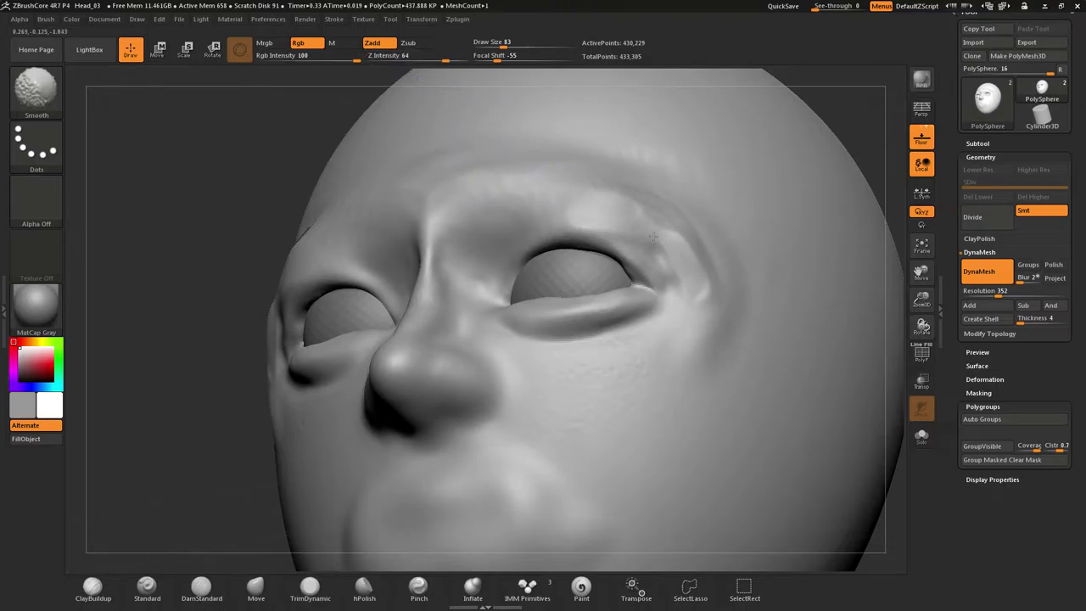
shift+drag(662, 157, 622, 145)
Flatten the lower eyelid from the inner to the outer eye corner with TrimDynamic strokes
mouse_move(599, 194)
right_down()
mouse_move(543, 217)
mouse_move(570, 226)
mouse_move(526, 322)
mouse_move(567, 328)
right_up()
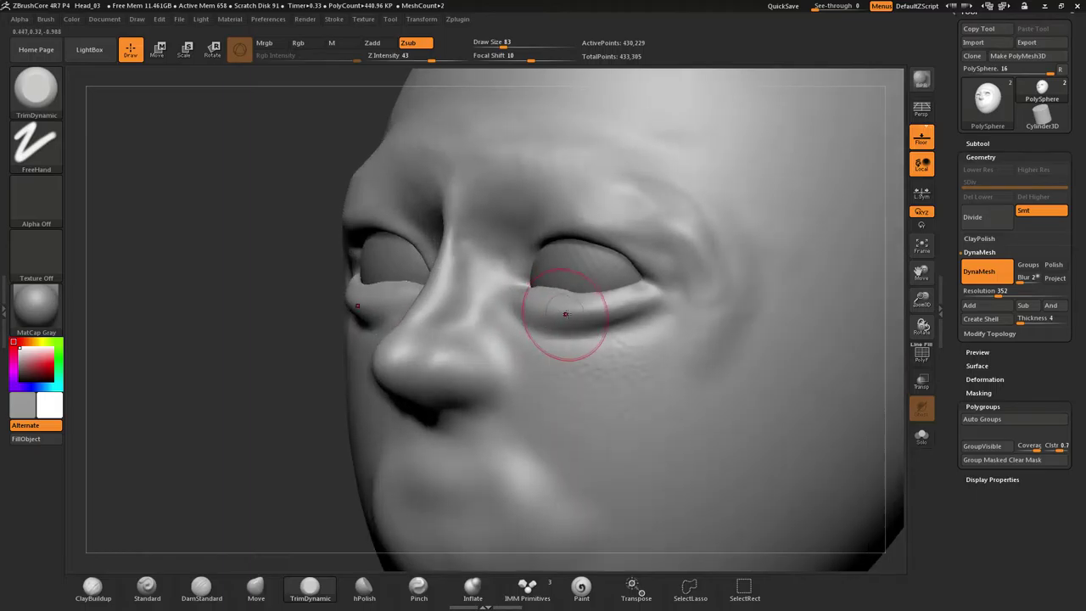
drag(516, 304, 617, 293)
drag(556, 316, 656, 298)
drag(659, 298, 528, 315)
mouse_move(636, 306)
right_down()
mouse_move(577, 313)
mouse_move(679, 310)
right_up()
mouse_move(613, 303)
mouse_down()
mouse_move(519, 298)
mouse_move(572, 307)
mouse_move(593, 297)
mouse_up()
mouse_move(594, 296)
right_down()
mouse_move(480, 291)
mouse_move(371, 236)
right_up()
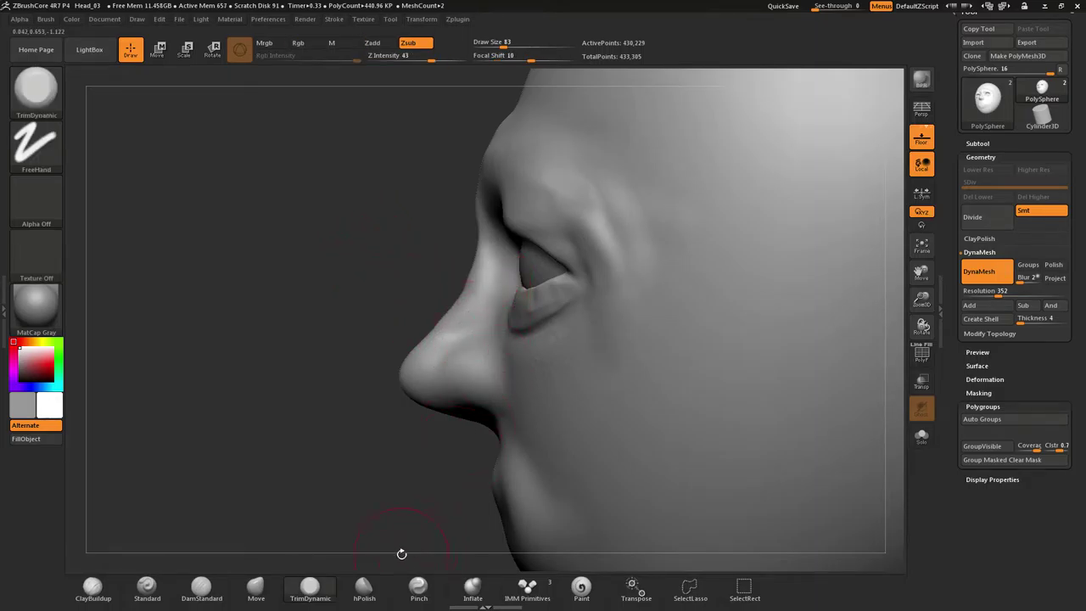
Nudge the lower eyelid near the inner eye corner with the Move brush, and smooth the lids and surrounding socket
click(256, 585)
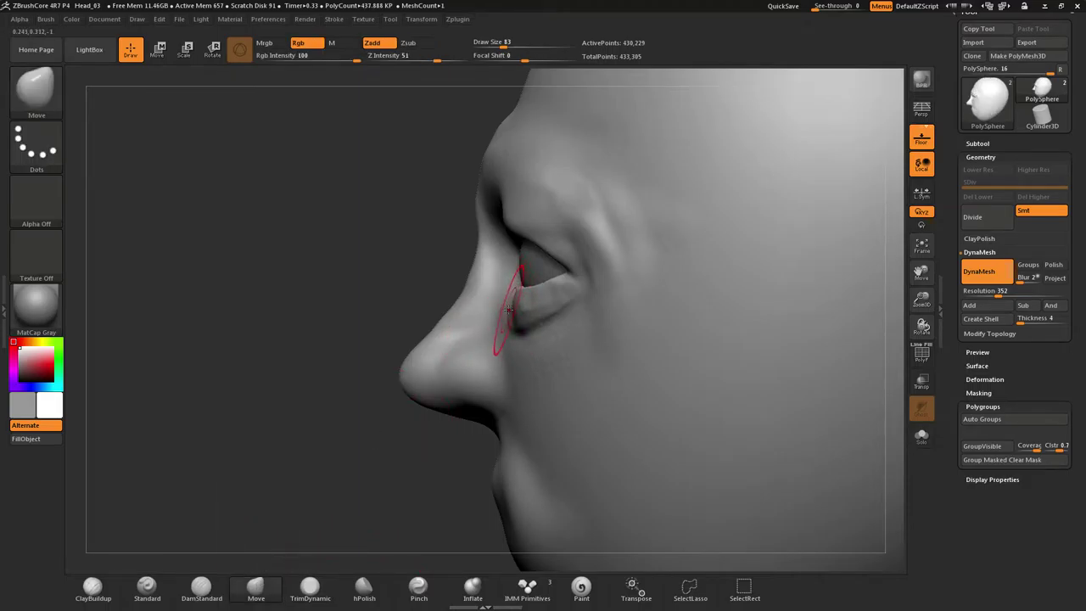
drag(515, 342, 522, 346)
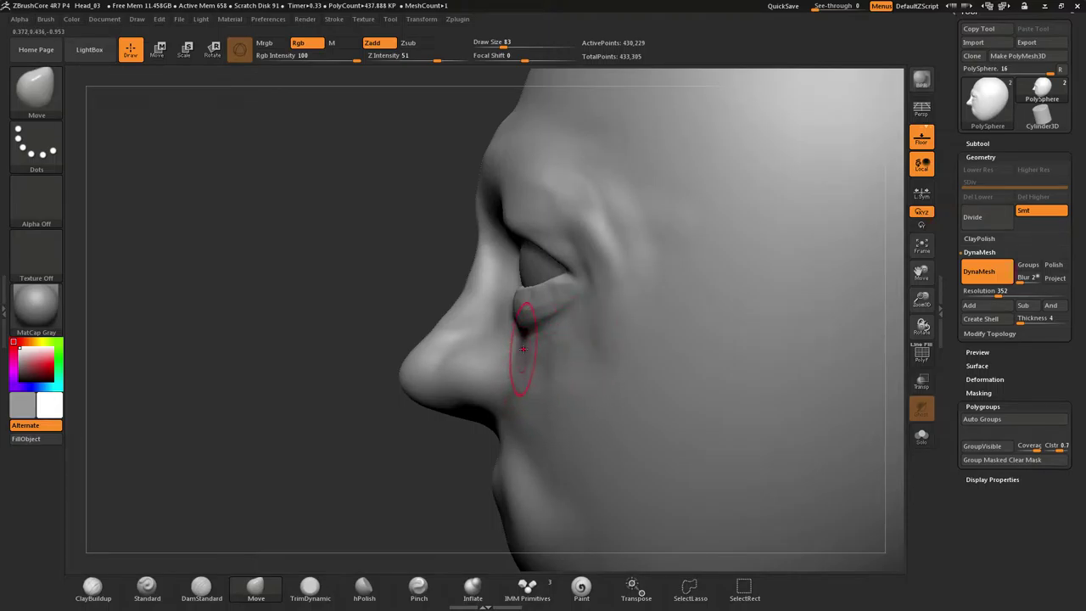
mouse_move(523, 349)
right_down()
mouse_move(686, 335)
mouse_move(632, 333)
right_up()
shift+drag(598, 339, 558, 386)
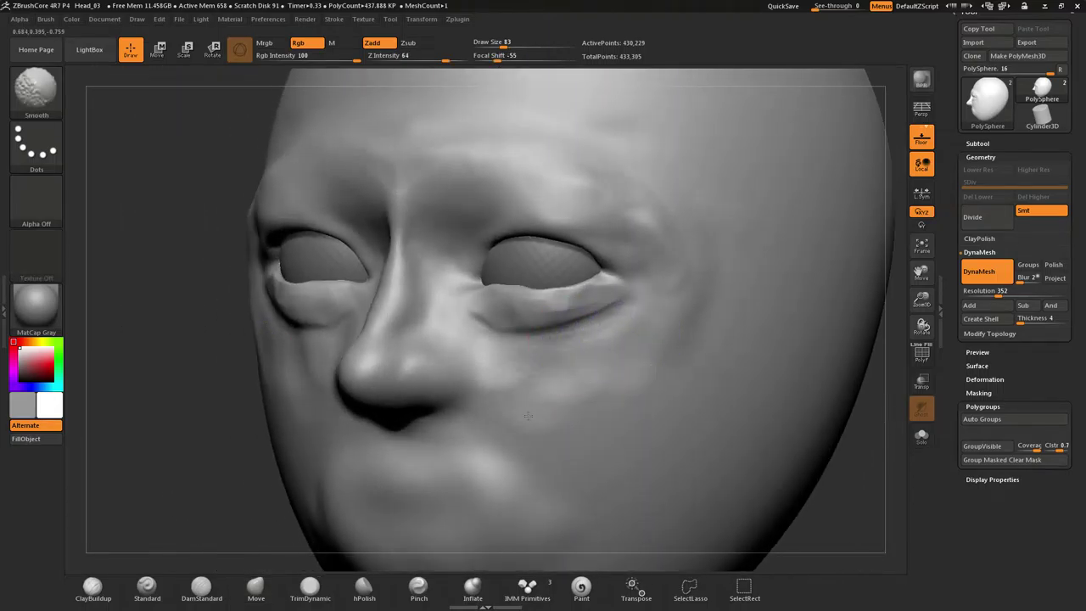
mouse_move(551, 330)
shift+mouse_down()
mouse_move(581, 313)
mouse_move(515, 309)
shift+mouse_up()
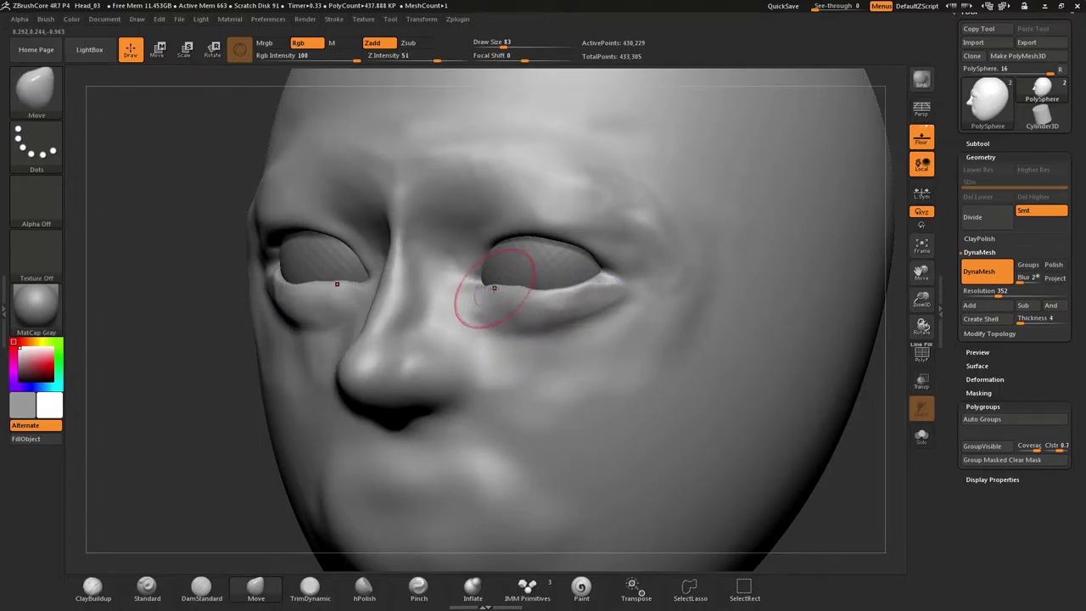
mouse_move(467, 254)
shift+mouse_down()
mouse_move(486, 241)
mouse_move(645, 221)
shift+mouse_up()
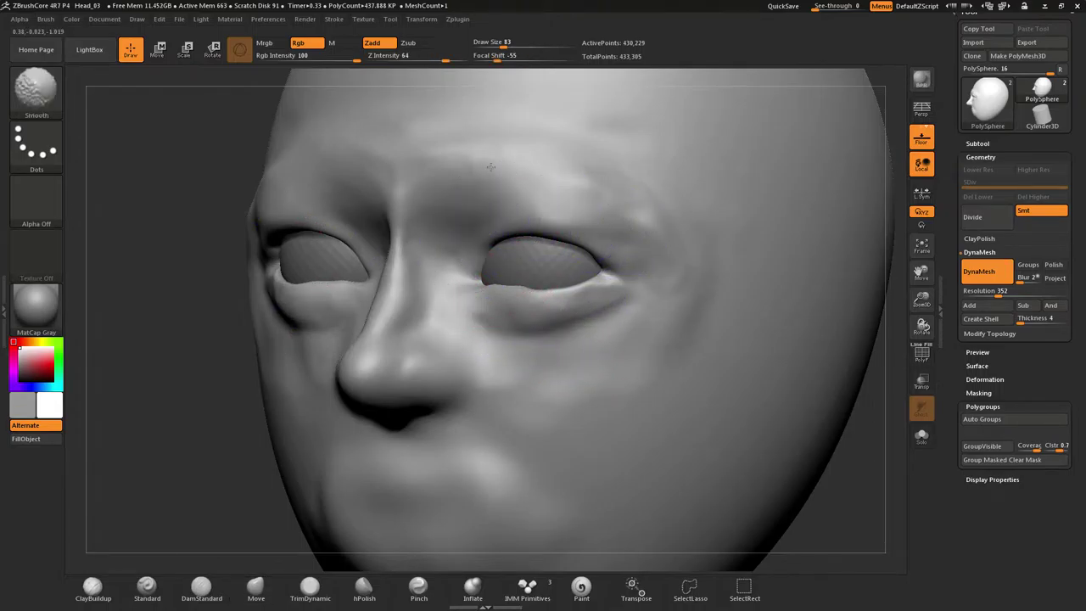
shift+drag(458, 230, 461, 274)
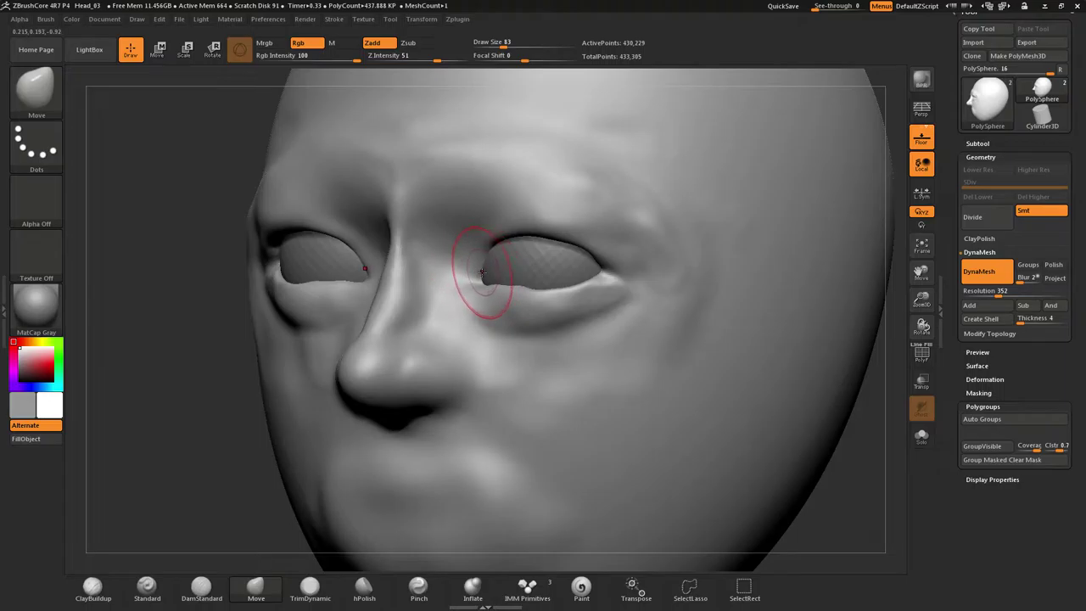
Try ClayBuildup strokes down the side of the nose bridge, across the cheek and up around the temple
key(b)
key(c)
key(b)
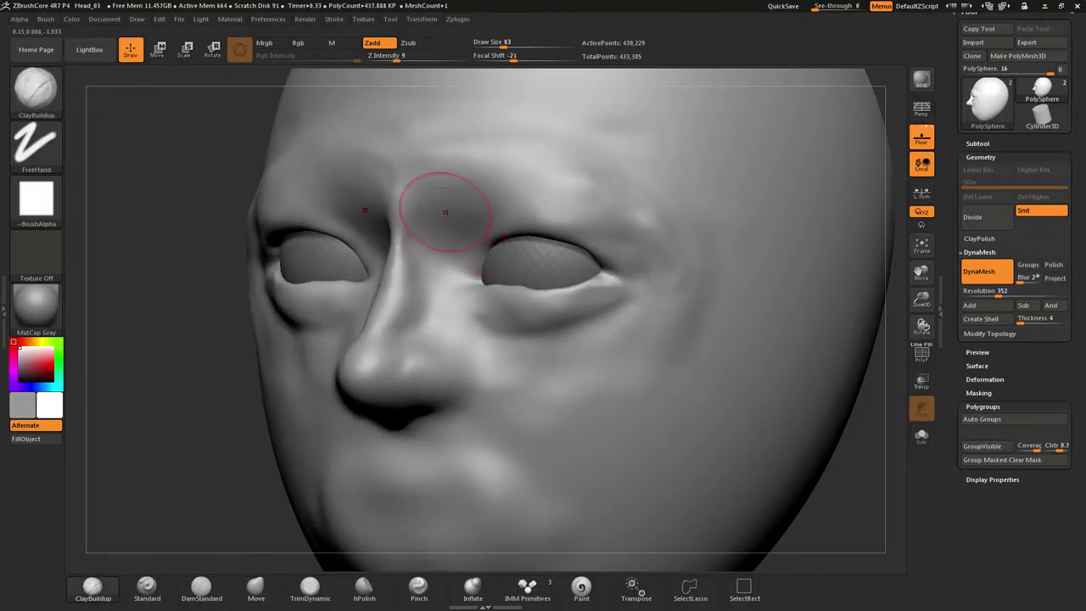
drag(443, 211, 426, 312)
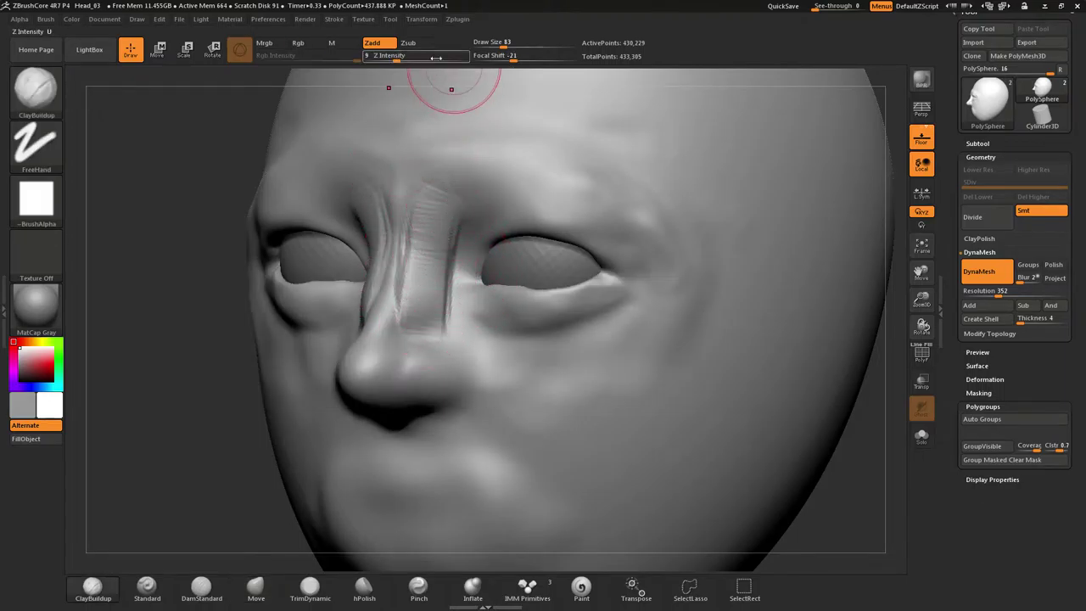
mouse_move(441, 167)
mouse_down()
mouse_move(433, 190)
mouse_move(446, 317)
mouse_move(728, 317)
mouse_move(753, 140)
mouse_move(724, 442)
mouse_up()
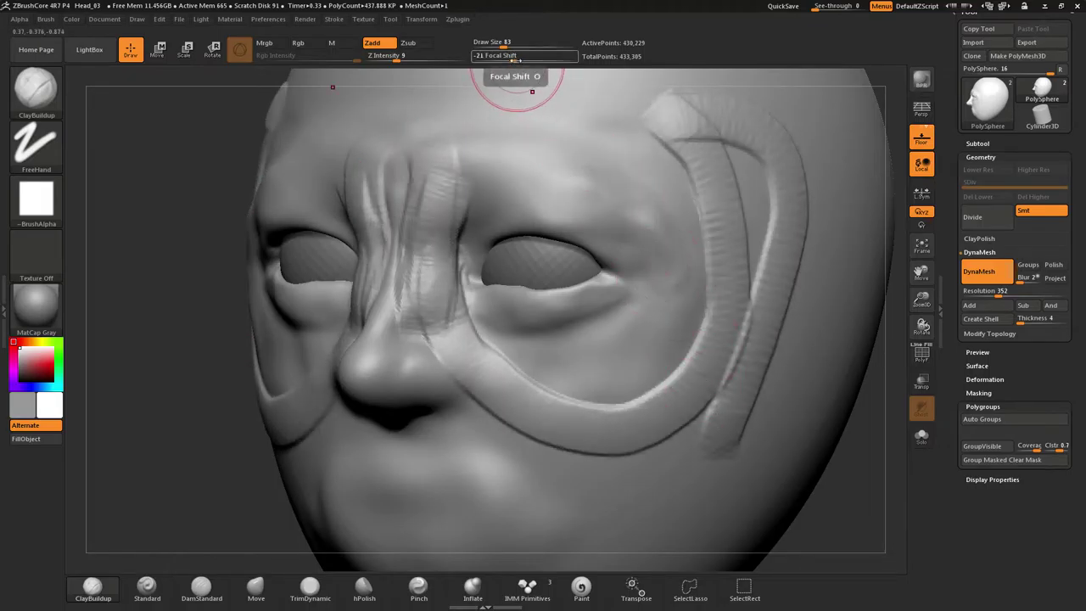
Set the ClayBuildup brush's Focal Shift to 0, and undo the trial strokes on the nose, cheek and temple
drag(514, 61, 527, 57)
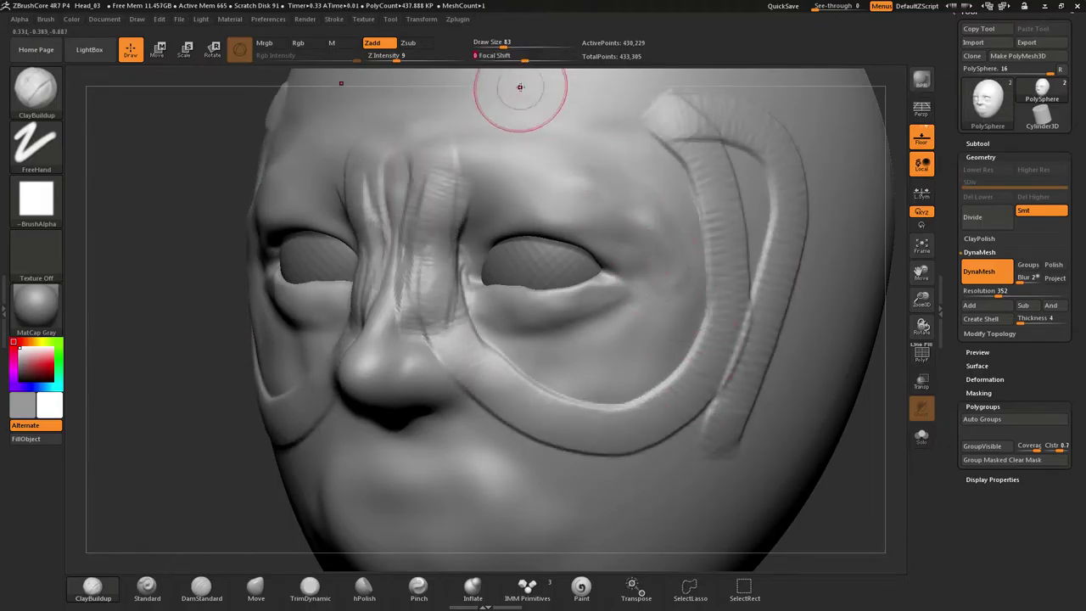
mouse_move(518, 117)
mouse_down()
mouse_move(684, 165)
mouse_move(754, 121)
mouse_move(789, 192)
mouse_up()
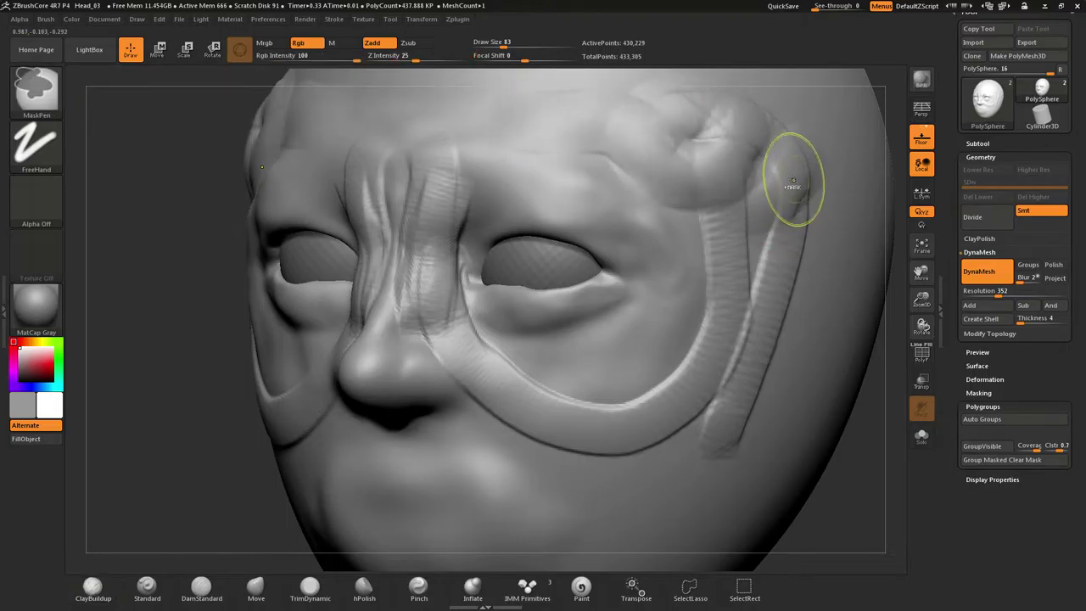
key(ctrl+z)
key(ctrl+z)
key(ctrl+z)
key(ctrl+z)
key(ctrl+z)
Build up the side of the nose bridge with ClayBuildup at Draw Size 41, undoing the last stroke
right_drag(473, 232, 436, 254)
drag(436, 253, 435, 291)
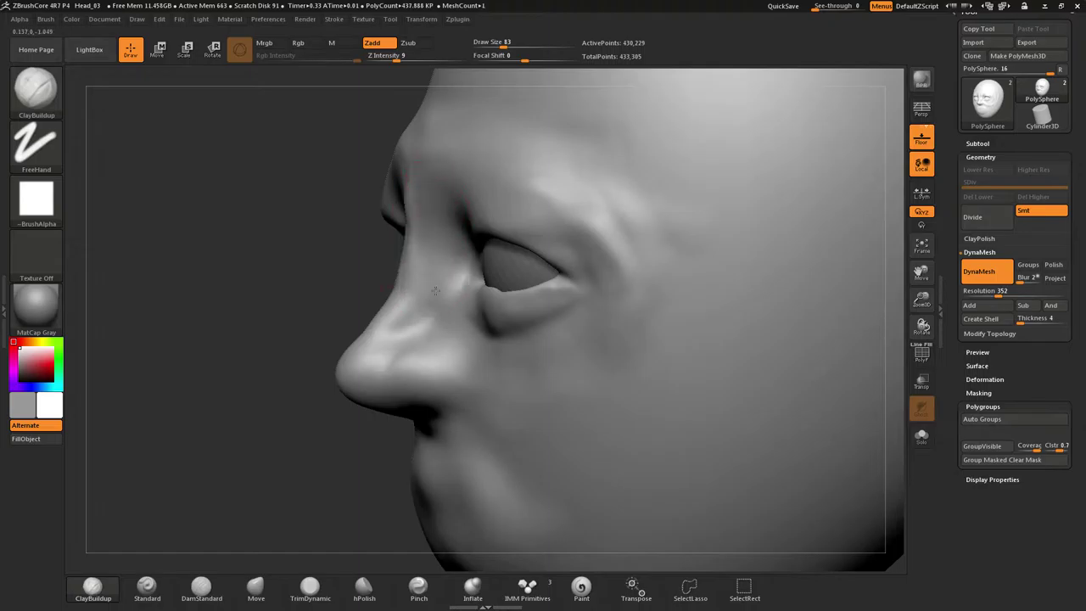
key(s)
mouse_move(449, 245)
mouse_down()
mouse_move(435, 185)
mouse_move(425, 307)
mouse_up()
mouse_move(414, 230)
right_down()
mouse_move(456, 241)
mouse_move(460, 224)
right_up()
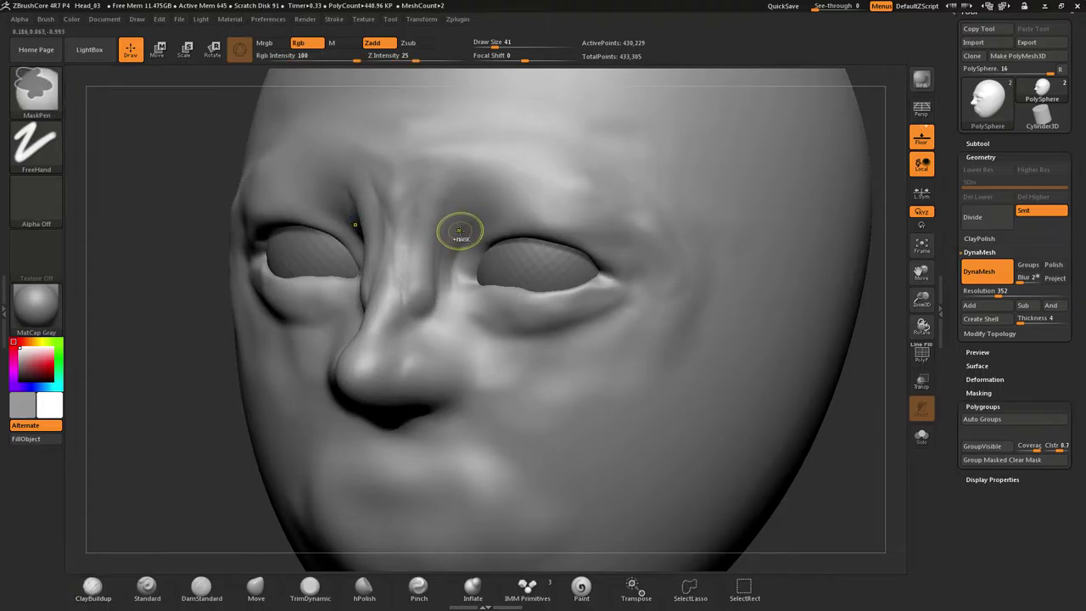
key(ctrl+z)
Add long ClayBuildup strokes along the side and centre of the nose bridge, from between the brows towards the tip
mouse_move(456, 196)
mouse_down()
mouse_move(442, 310)
mouse_move(422, 346)
mouse_up()
drag(436, 234, 415, 346)
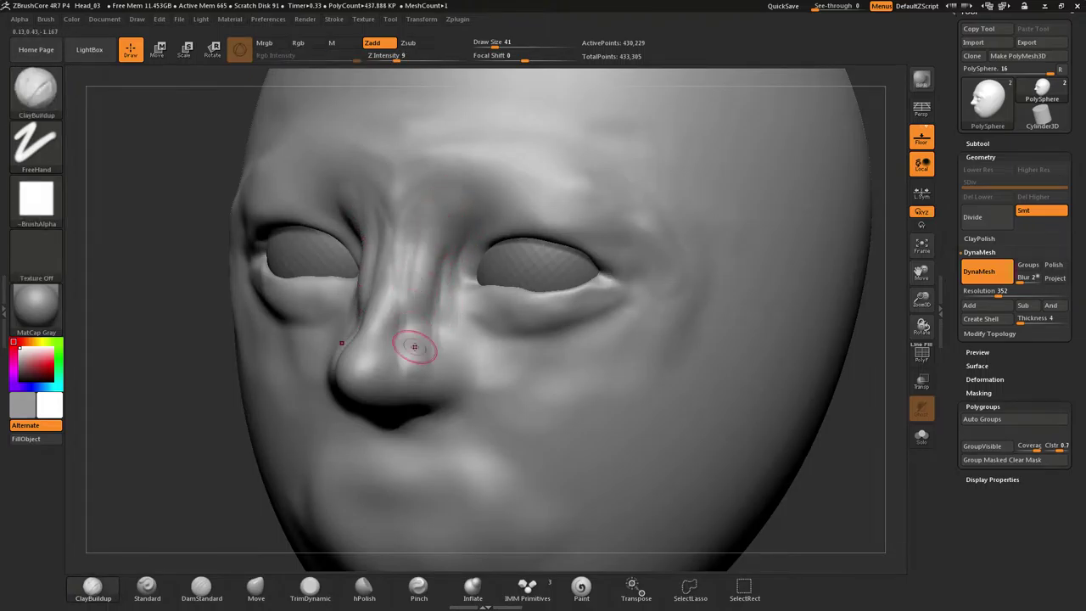
mouse_move(415, 326)
right_down()
mouse_move(450, 313)
mouse_move(441, 301)
right_up()
drag(386, 239, 383, 342)
drag(386, 197, 383, 350)
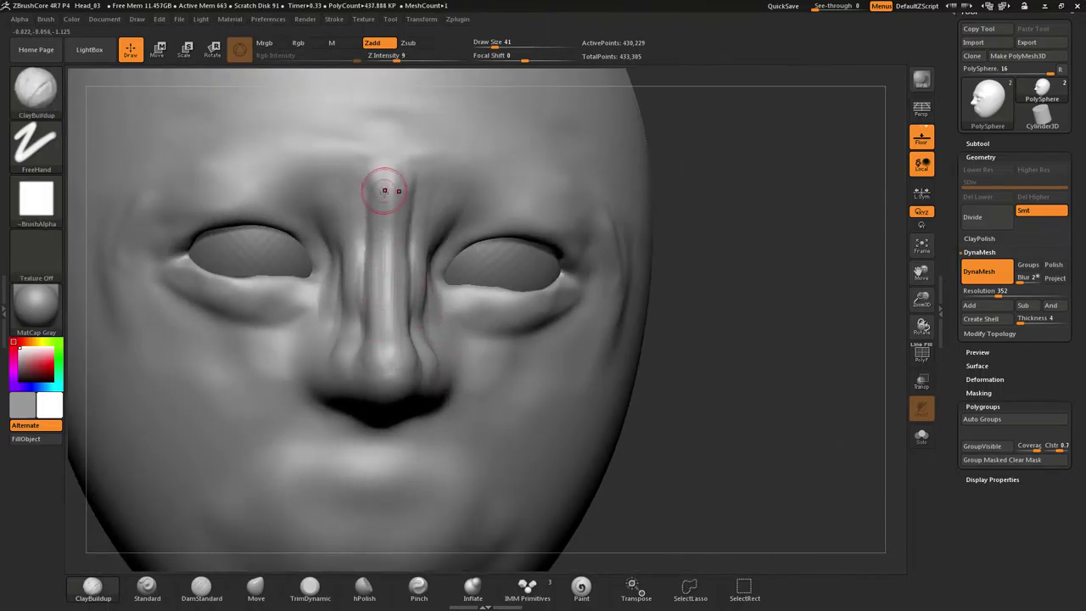
Build up the brow ridge above the eye out to the outer corner, plus the spot between the eyebrows
mouse_move(385, 191)
right_down()
mouse_move(368, 192)
mouse_move(475, 194)
right_up()
mouse_move(461, 237)
mouse_down()
mouse_move(487, 210)
mouse_move(581, 219)
mouse_up()
mouse_move(490, 209)
mouse_down()
mouse_move(505, 200)
mouse_move(581, 227)
mouse_move(631, 267)
mouse_up()
drag(569, 212, 442, 238)
mouse_move(506, 186)
mouse_down()
mouse_move(434, 211)
mouse_move(437, 179)
mouse_up()
drag(394, 204, 392, 182)
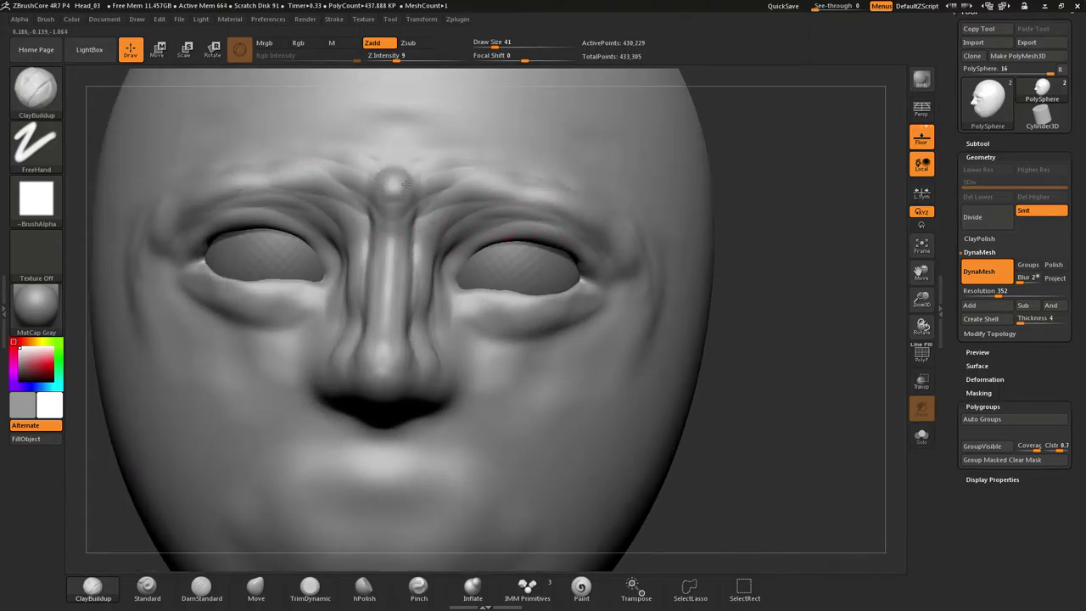
Connect the inner brow to the side of the nose with ClayBuildup strokes and smooth the area between the brows
drag(458, 175, 424, 219)
drag(414, 276, 427, 221)
mouse_move(462, 189)
right_down()
mouse_move(367, 200)
mouse_move(429, 206)
right_up()
shift+drag(394, 172, 384, 221)
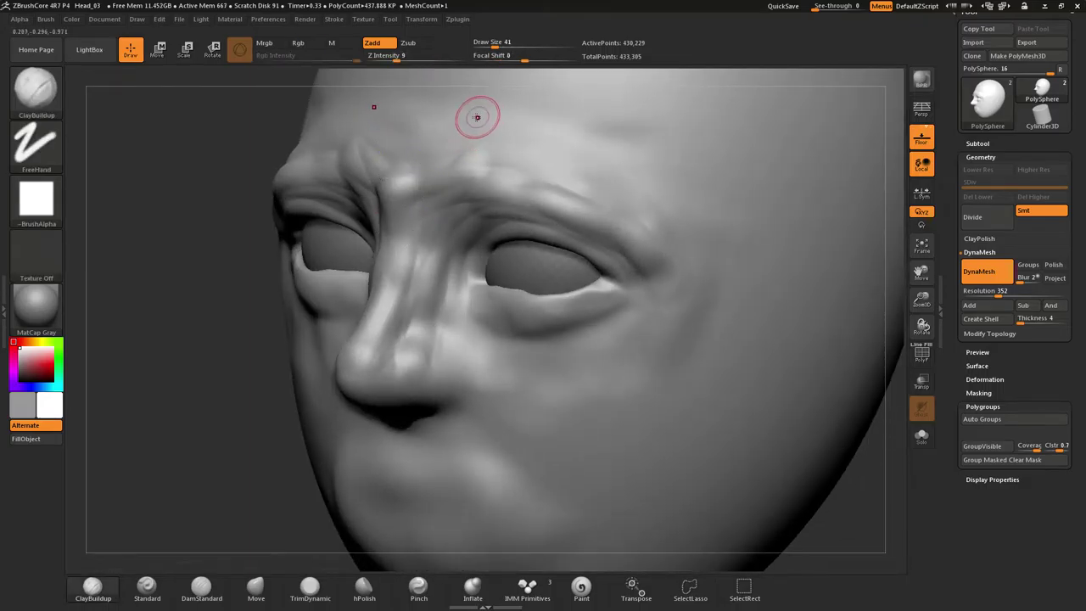
Turn Zadd off and back on for the ClayBuildup brush and try a stroke from the forehead to the temple
double_click(403, 47)
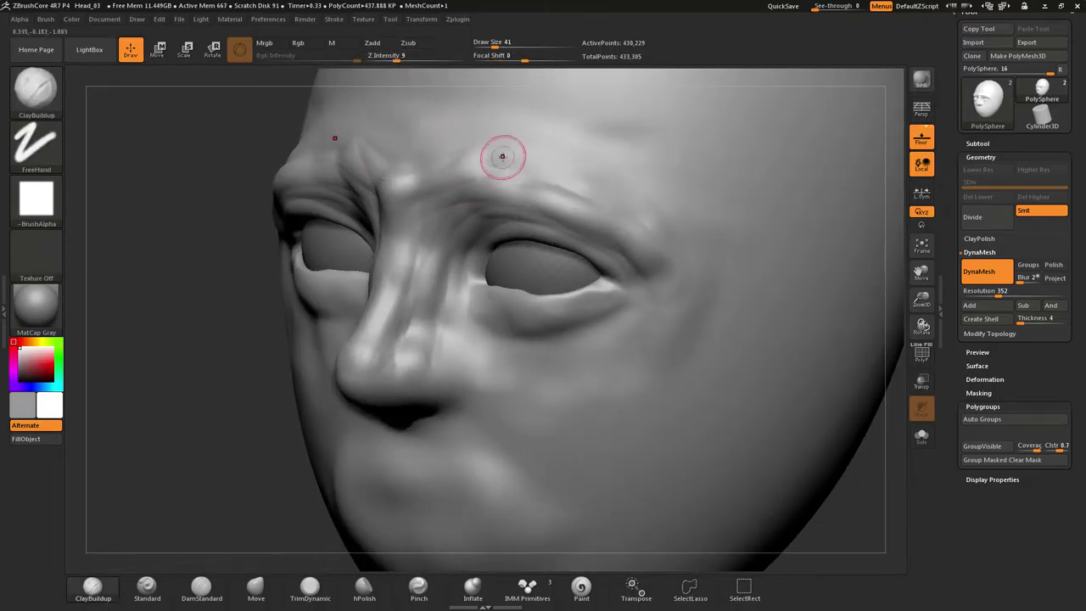
click(388, 47)
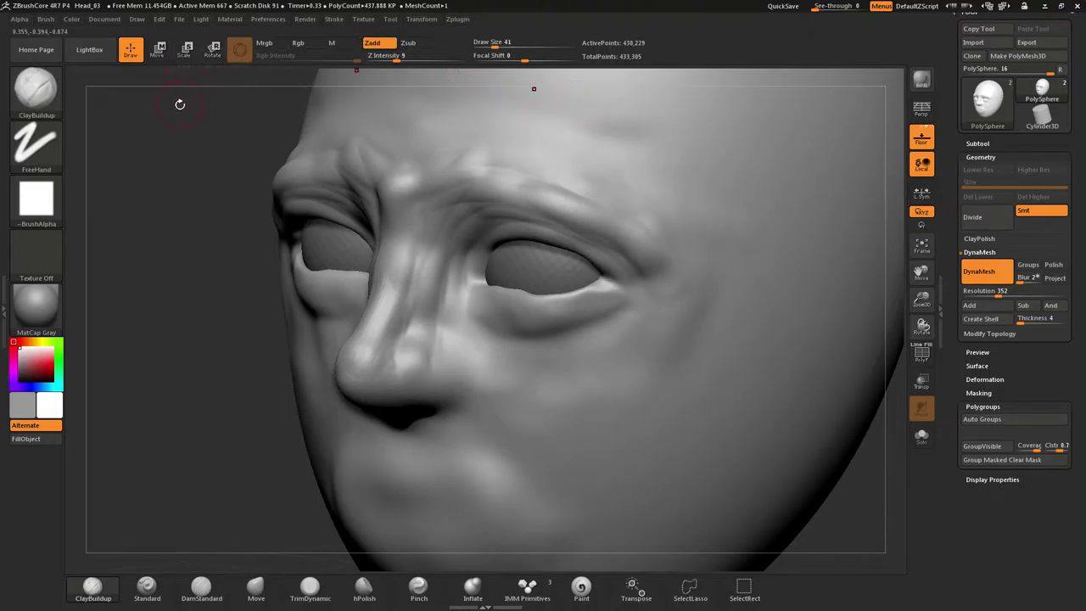
mouse_move(574, 143)
mouse_down()
mouse_move(709, 191)
mouse_move(679, 136)
mouse_move(719, 173)
mouse_move(734, 164)
mouse_move(759, 226)
mouse_move(721, 212)
mouse_move(768, 204)
mouse_move(732, 218)
mouse_up()
Undo the recent strokes on the temple, the inner brow and the area between the eyebrows
key(ctrl+z)
key(ctrl+z)
key(ctrl+z)
key(ctrl+z)
key(ctrl+z)
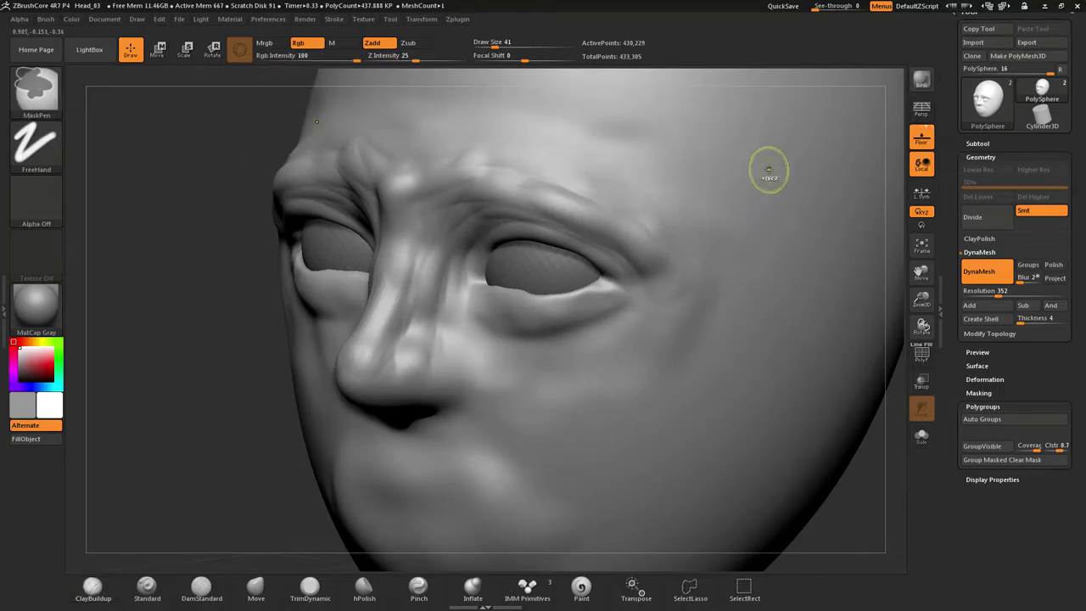
key(ctrl+z)
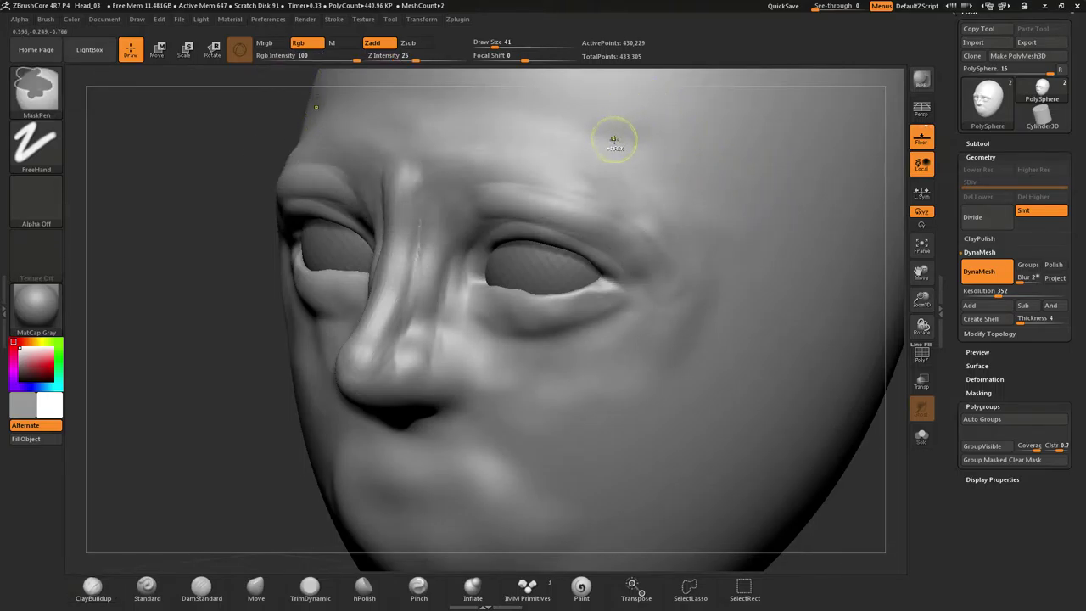
Set the ClayBuildup brush's Z Intensity to 3 and add soft strokes to the nose bridge and brow ridge
click(392, 57)
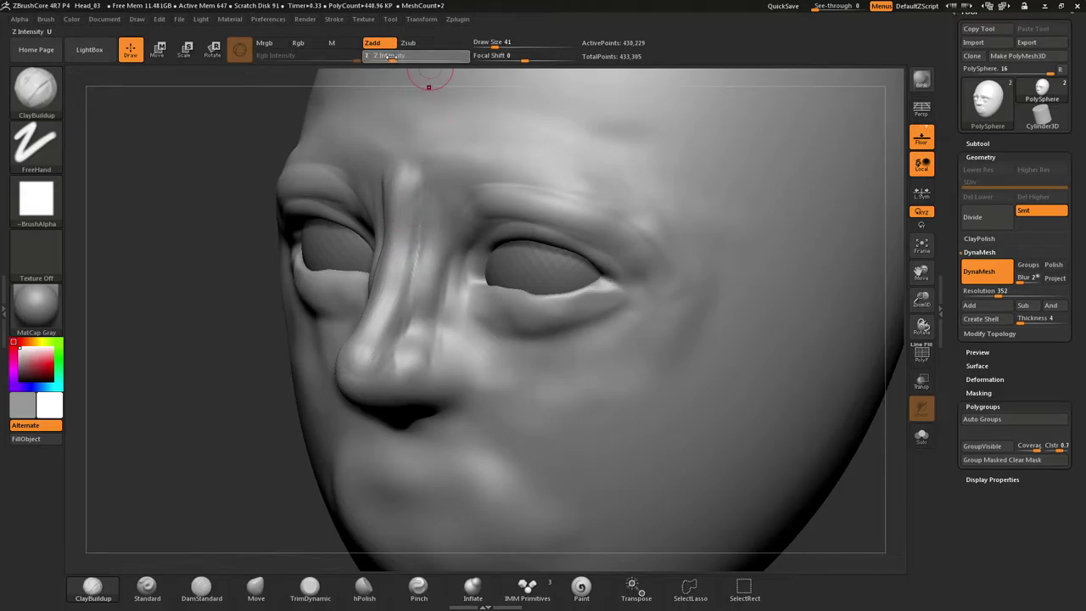
drag(391, 57, 384, 56)
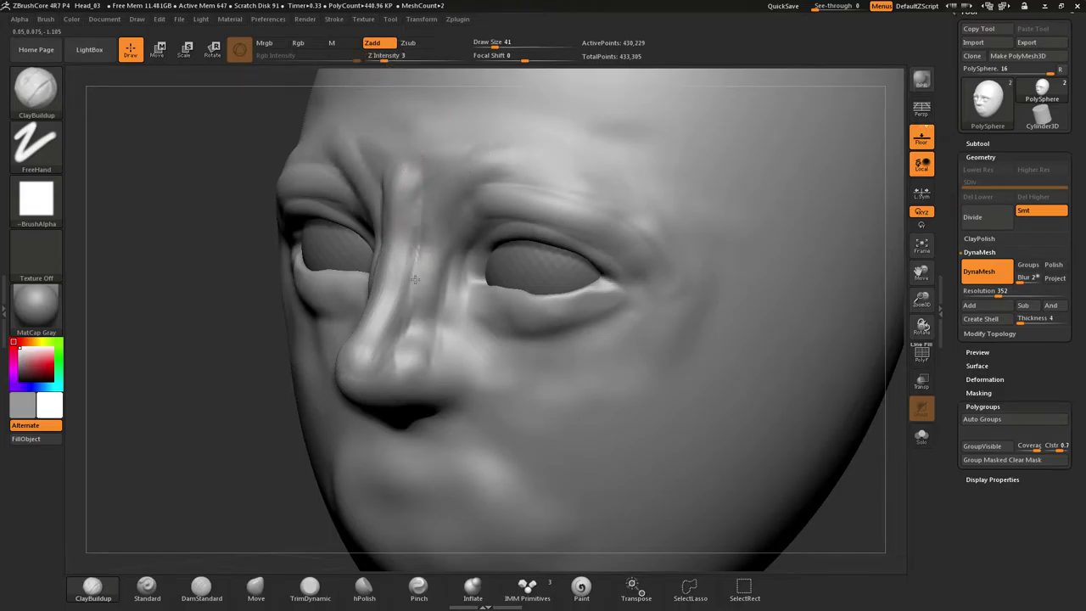
mouse_move(402, 270)
mouse_down()
mouse_move(430, 182)
mouse_move(605, 198)
mouse_move(462, 195)
mouse_move(584, 207)
mouse_up()
drag(518, 168, 587, 207)
Build up the inner brow with light ClayBuildup strokes and remesh the head with DynaMesh
mouse_move(569, 177)
right_down()
mouse_move(433, 180)
mouse_move(556, 165)
right_up()
mouse_move(477, 197)
mouse_down()
mouse_move(506, 184)
mouse_move(624, 224)
mouse_move(638, 246)
mouse_move(535, 156)
mouse_up()
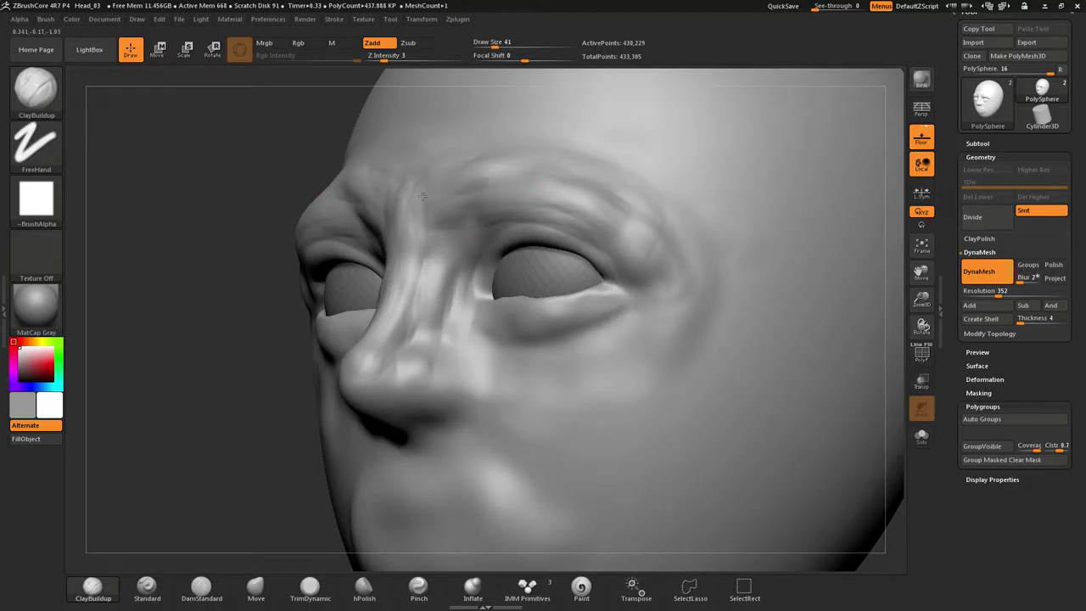
ctrl+drag(173, 176, 240, 148)
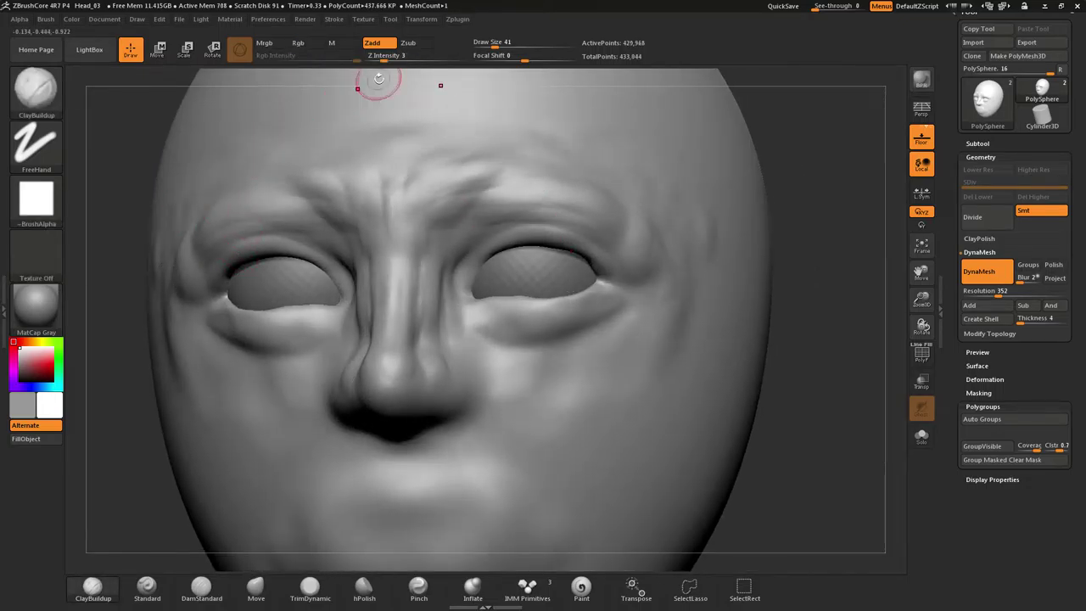
Set the ClayBuildup brush's Z Intensity to 15 and sculpt the outer brow ridge down to the temple
click(398, 59)
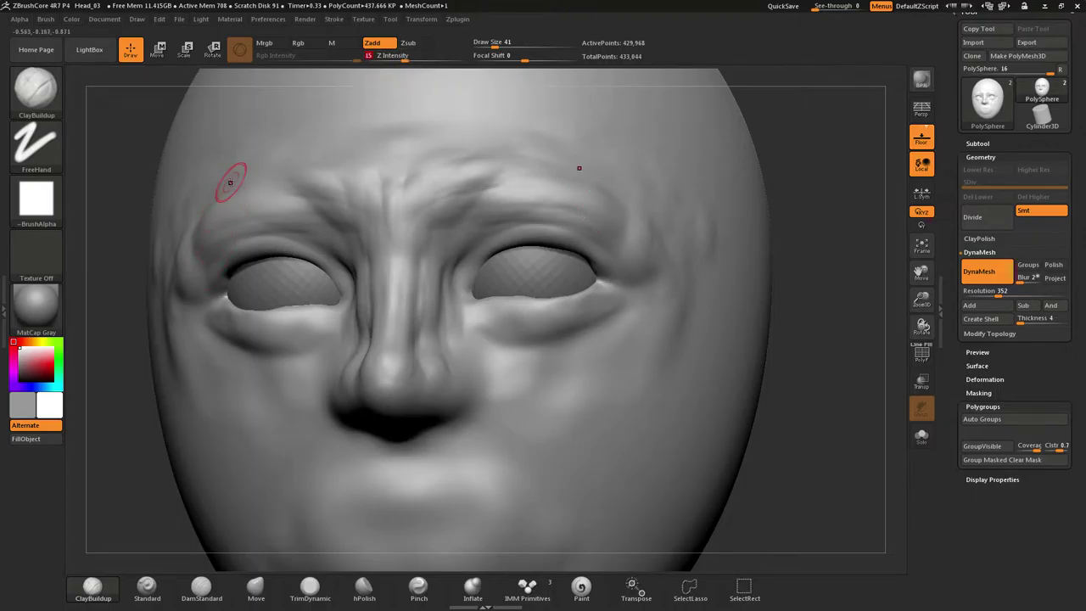
drag(230, 182, 173, 280)
drag(273, 162, 174, 276)
drag(316, 161, 182, 253)
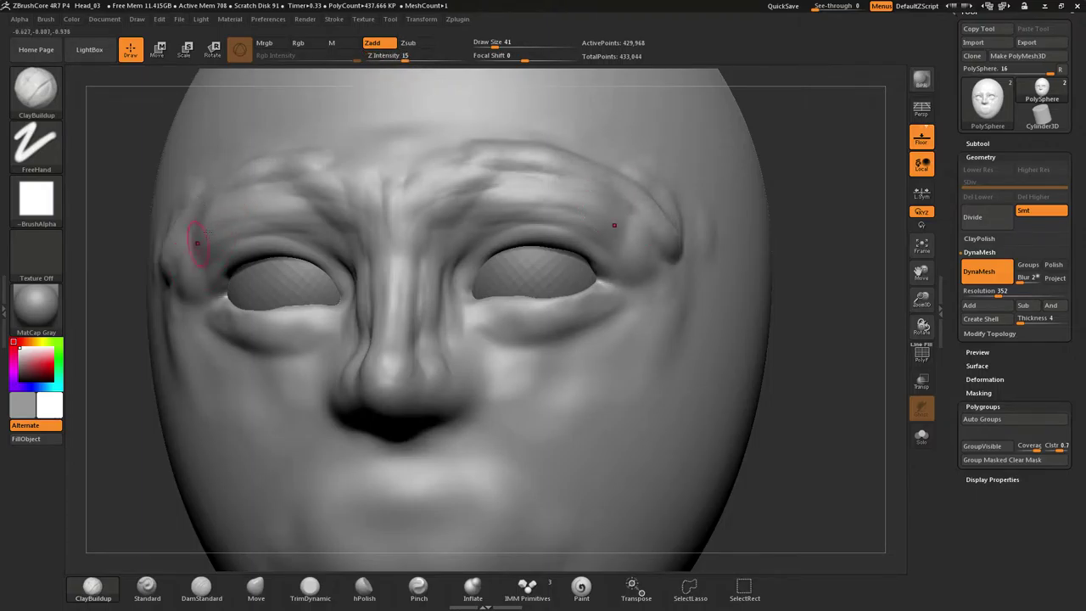
Set Z Intensity to 7 and blend further ClayBuildup strokes from the mid-brow out to the temple
click(401, 55)
mouse_move(263, 165)
mouse_down()
mouse_move(182, 222)
mouse_move(173, 246)
mouse_up()
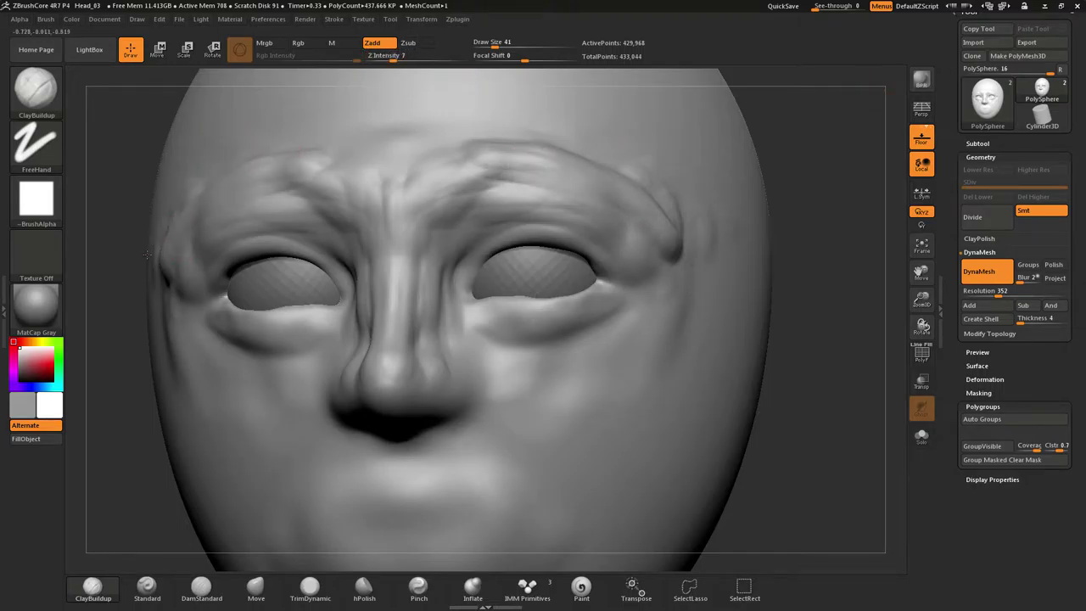
drag(331, 174, 180, 233)
drag(275, 157, 176, 196)
Build up the lower forehead between the eyebrows with horizontal ClayBuildup strokes and update the DynaMesh
drag(525, 131, 373, 121)
drag(548, 174, 378, 140)
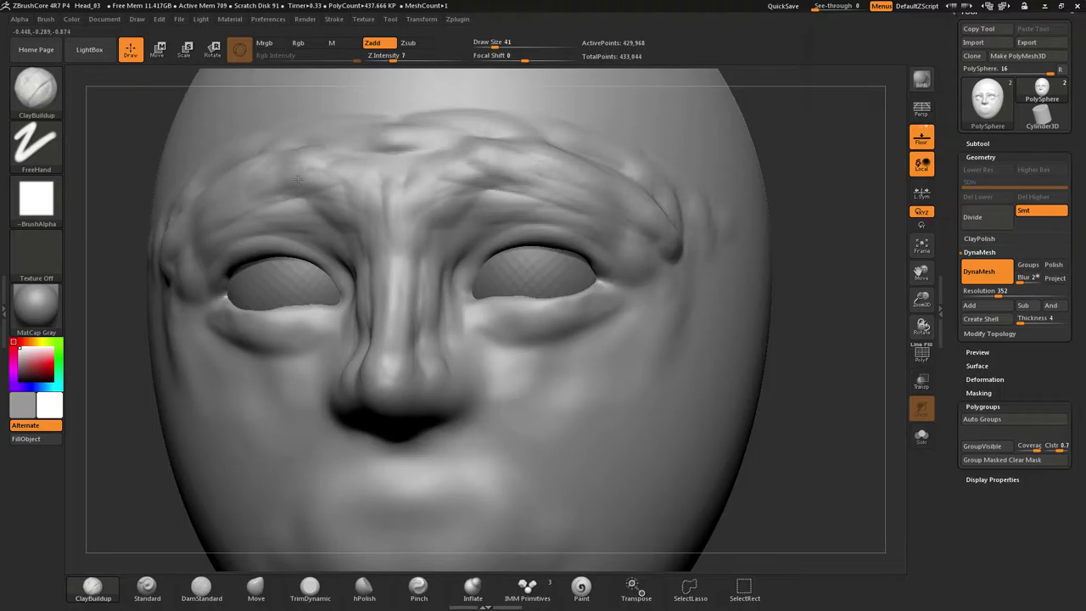
drag(500, 187, 378, 161)
mouse_move(517, 157)
mouse_down()
mouse_move(454, 106)
mouse_move(365, 104)
mouse_up()
drag(484, 100, 360, 90)
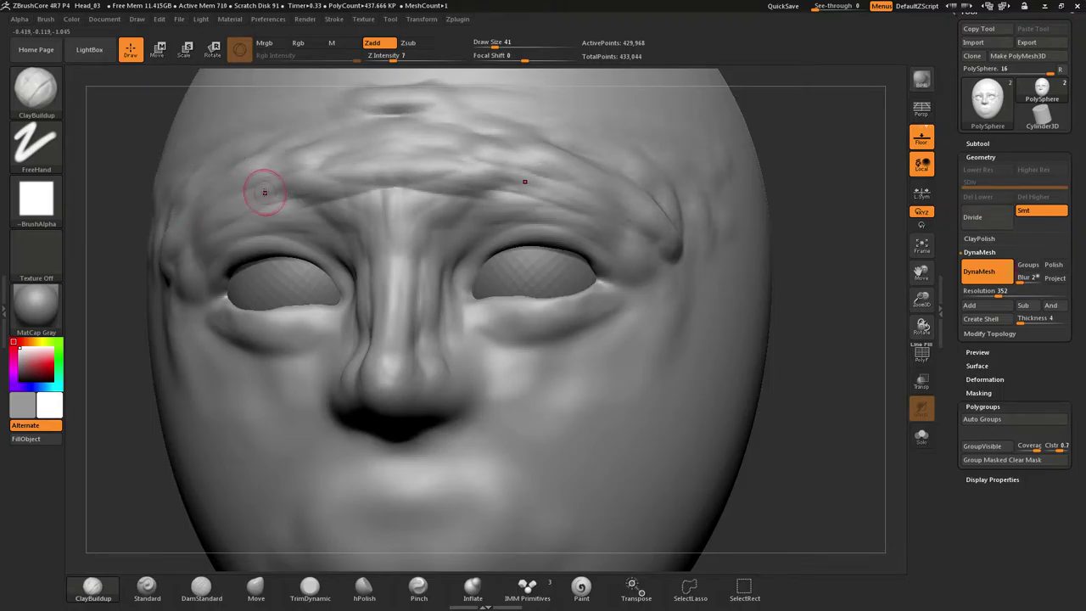
drag(118, 195, 321, 179)
ctrl+drag(470, 165, 589, 285)
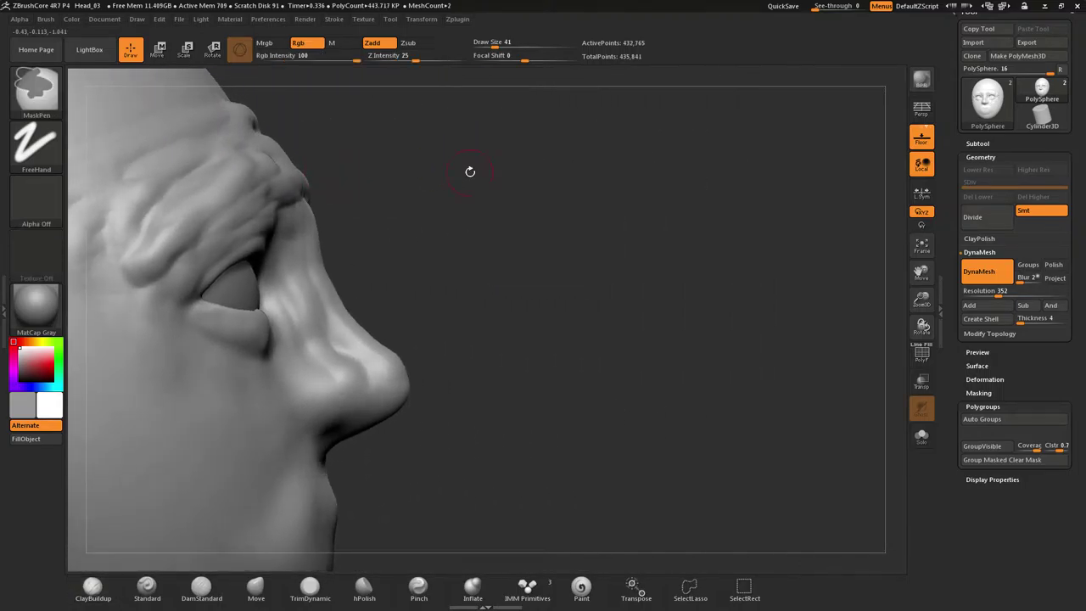
Enlarge the Draw Size to 167 and smooth the sculpted brow and the side of the nose
mouse_move(398, 168)
mouse_down()
mouse_move(356, 171)
mouse_move(299, 148)
mouse_up()
key(s)
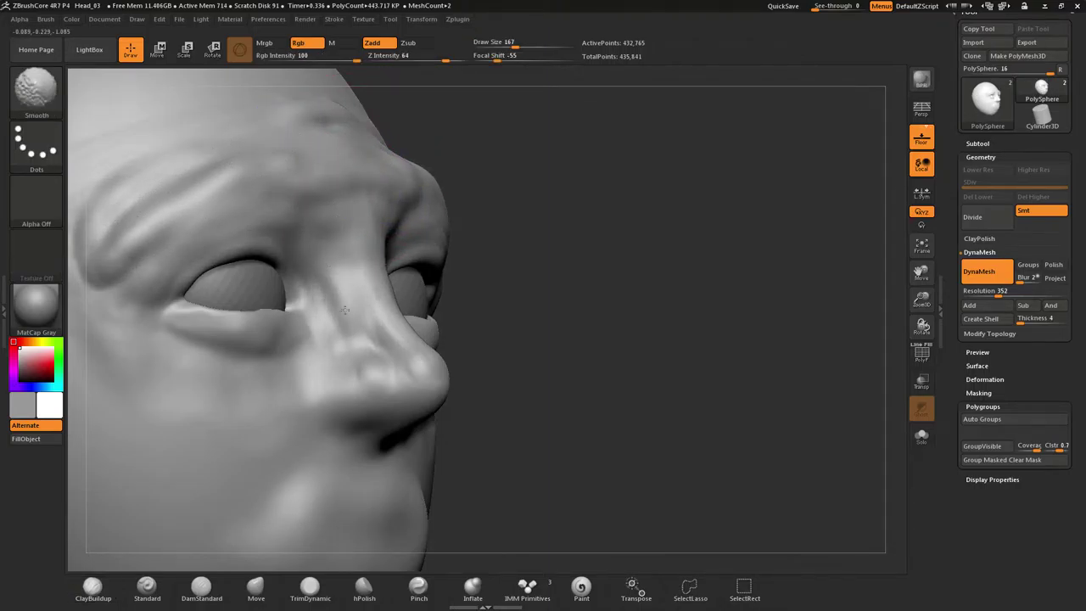
shift+drag(344, 311, 358, 361)
Smooth the folds above the eyebrow, the outer brow end and the temple with the large Smooth brush
mouse_move(373, 234)
right_down()
mouse_move(356, 228)
mouse_move(371, 255)
mouse_move(368, 213)
mouse_move(370, 241)
right_up()
mouse_move(370, 241)
alt+right_down()
mouse_move(385, 184)
mouse_move(424, 226)
alt+right_up()
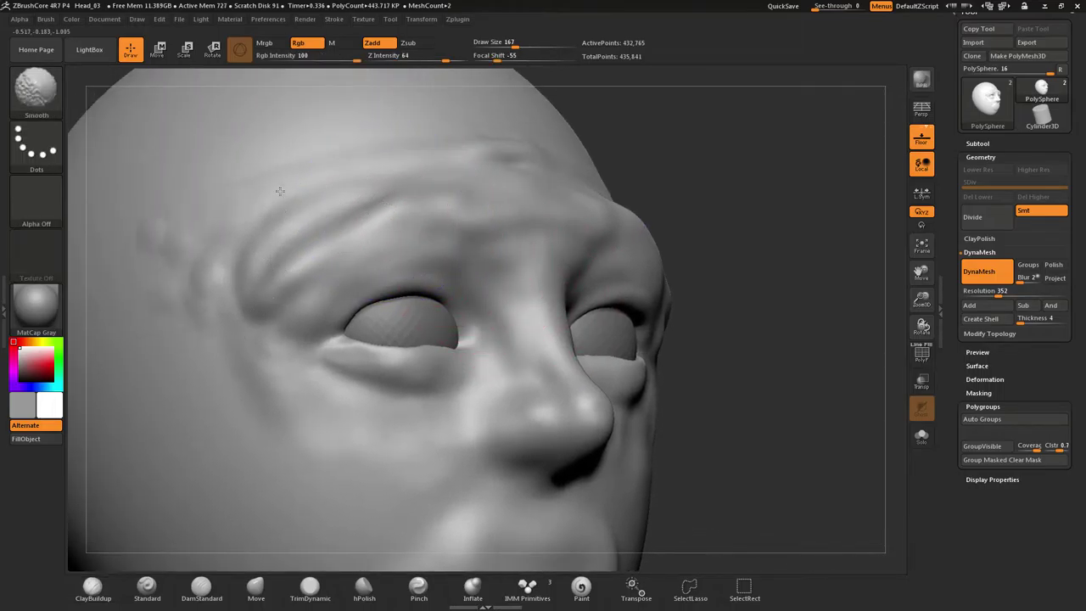
shift+drag(205, 272, 229, 279)
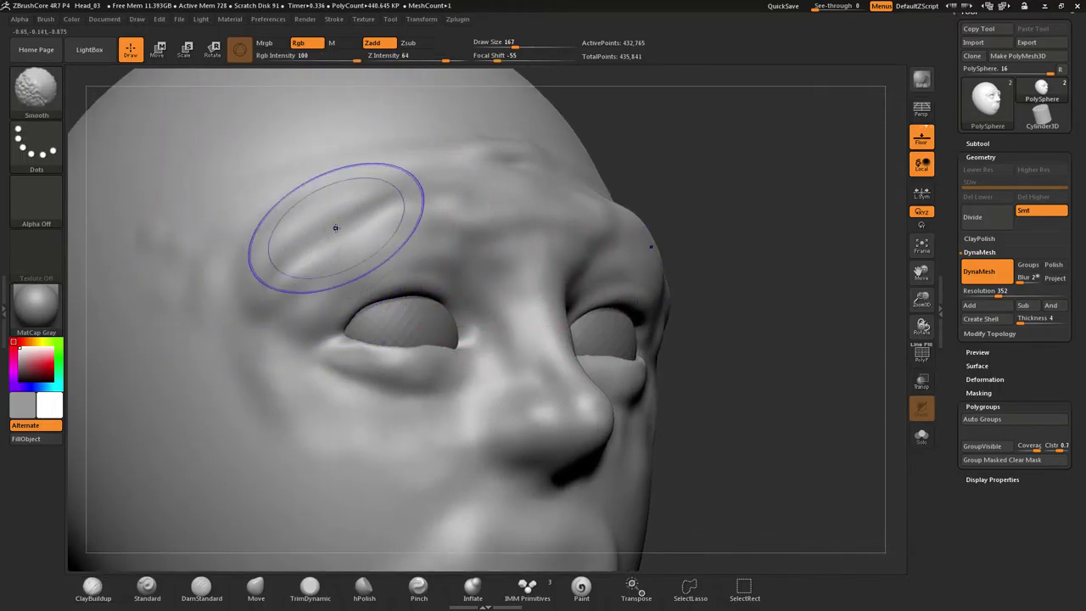
shift+drag(331, 234, 269, 297)
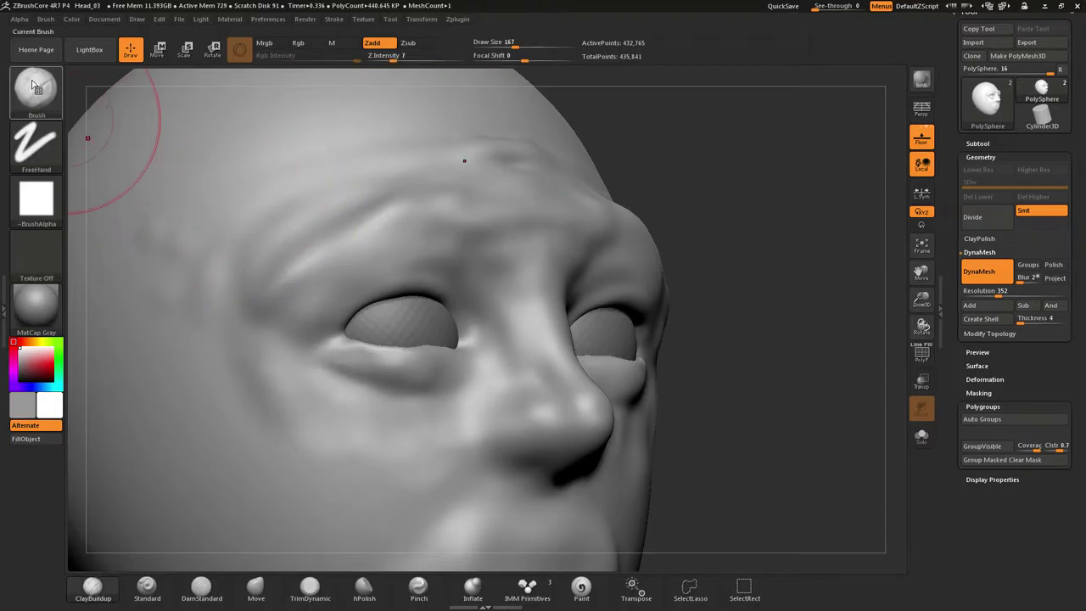
Flatten the brow and the forehead folds above the eye with the hPolish brush
click(38, 88)
drag(365, 194, 509, 195)
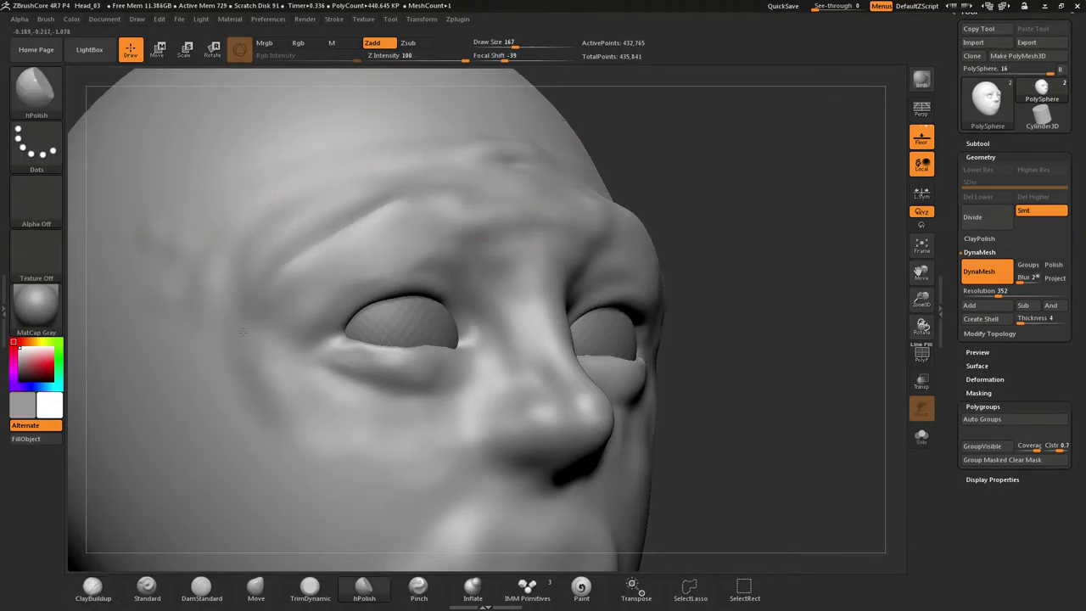
drag(415, 190, 374, 224)
mouse_move(265, 278)
mouse_down()
mouse_move(348, 237)
mouse_move(559, 205)
mouse_move(381, 236)
mouse_move(514, 221)
mouse_move(432, 233)
mouse_move(371, 219)
mouse_move(409, 224)
mouse_move(365, 232)
mouse_up()
Return to ClayBuildup, reduce the Draw Size to 77 and build up folds from the brow down to the outer eye corner
mouse_move(402, 208)
right_down()
mouse_move(440, 208)
mouse_move(387, 210)
mouse_move(413, 200)
right_up()
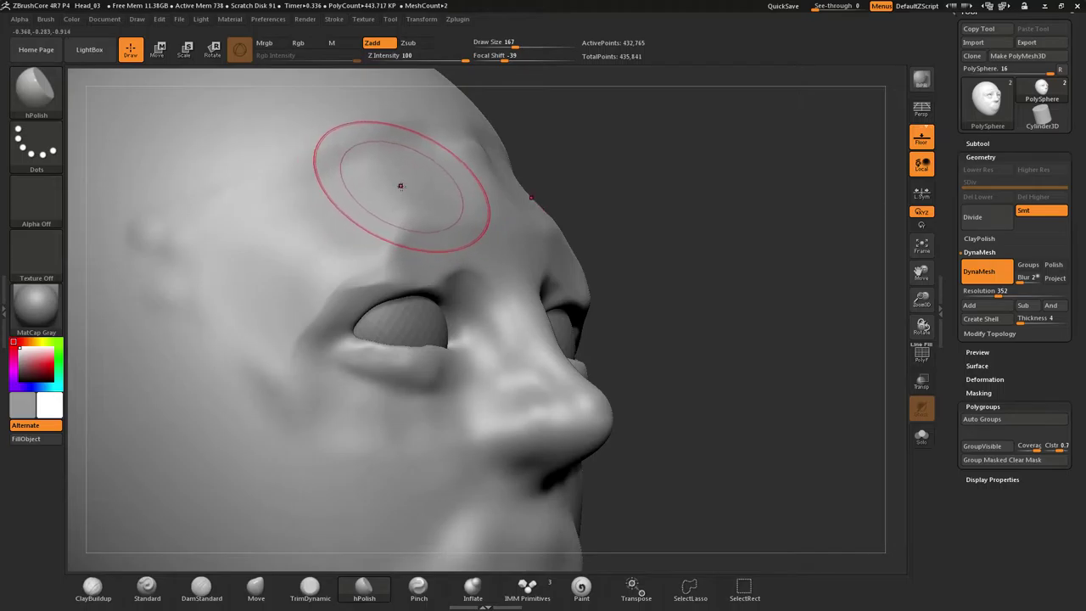
key(b)
key(c)
key(b)
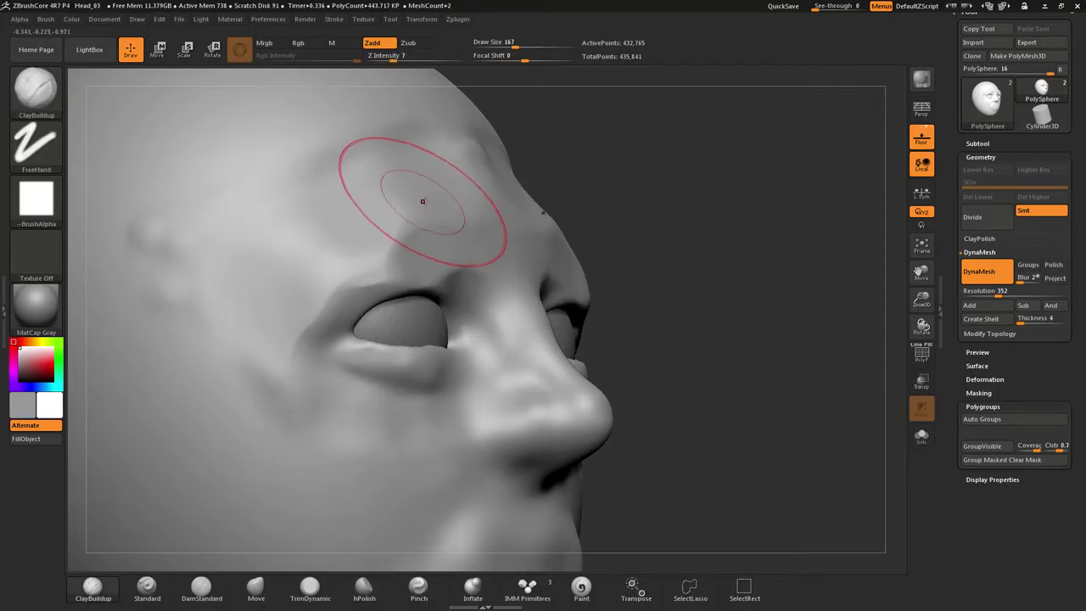
drag(422, 202, 274, 294)
key(s)
key(s)
mouse_move(440, 183)
mouse_down()
mouse_move(305, 185)
mouse_move(217, 307)
mouse_up()
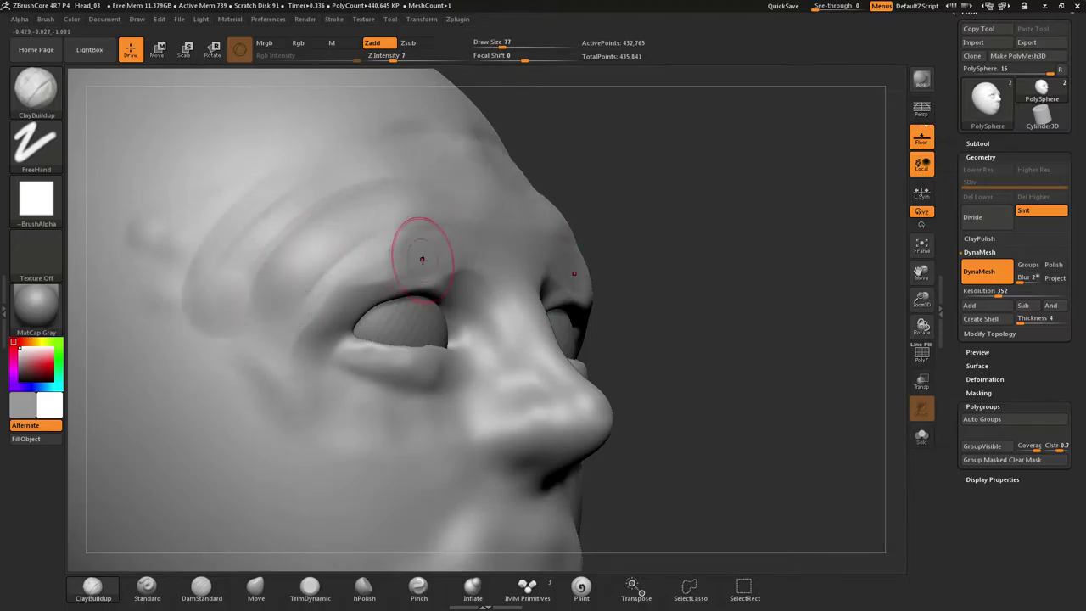
mouse_move(415, 256)
mouse_down()
mouse_move(295, 337)
mouse_move(300, 354)
mouse_move(318, 344)
mouse_up()
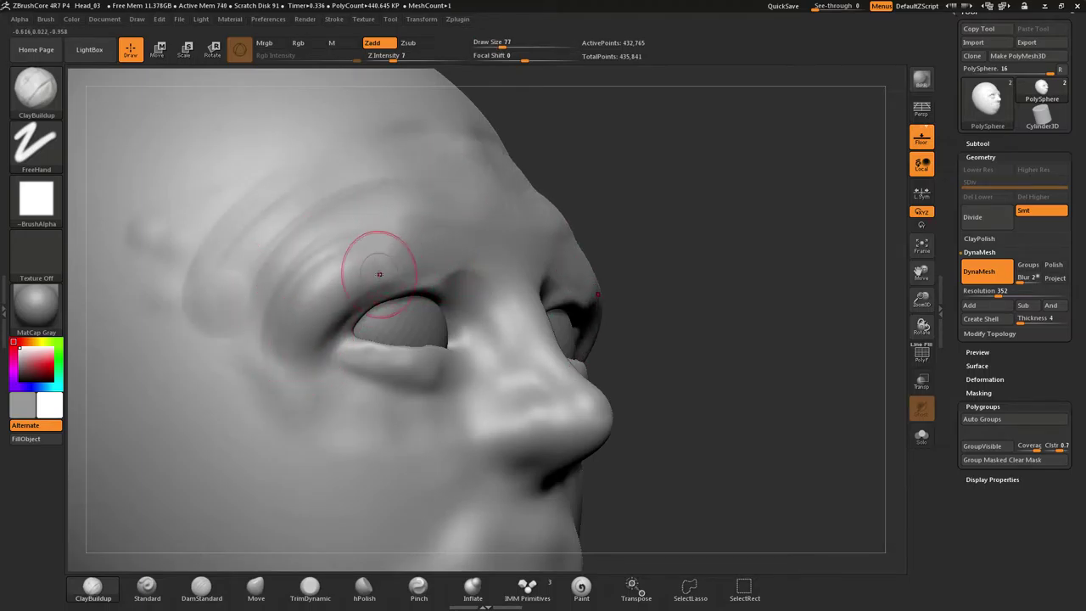
drag(382, 271, 318, 344)
Try heavy ClayBuildup strokes across the cheekbone at Z Intensity 38
mouse_move(425, 235)
right_down()
mouse_move(382, 235)
mouse_move(426, 244)
mouse_move(398, 252)
right_up()
right_drag(543, 332, 514, 365)
key(space)
drag(570, 329, 572, 263)
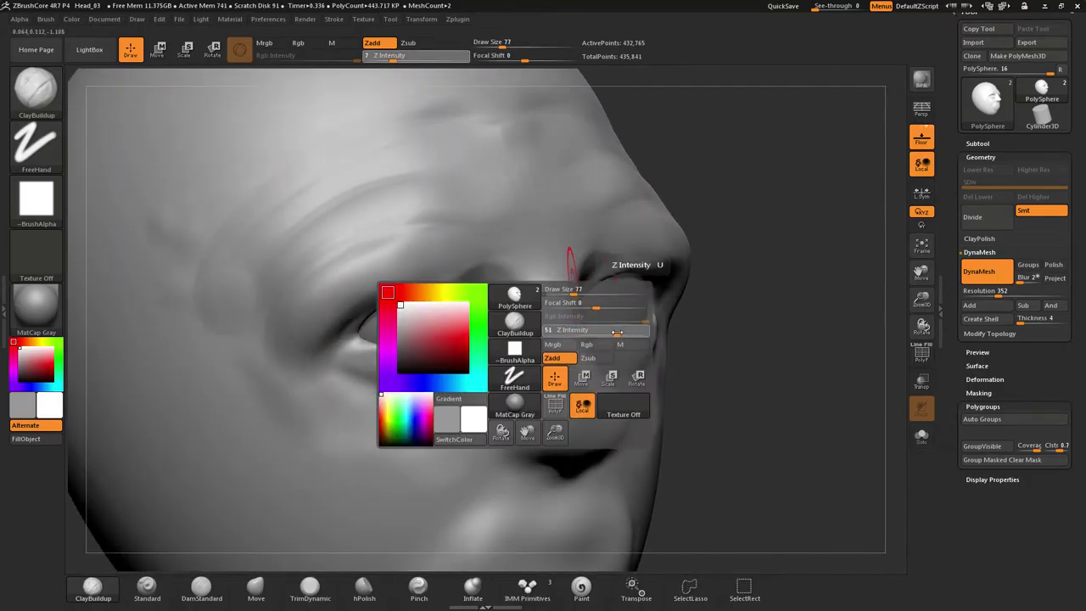
mouse_move(181, 399)
mouse_down()
mouse_move(296, 450)
mouse_move(261, 432)
mouse_move(392, 445)
mouse_move(270, 511)
mouse_move(343, 514)
mouse_up()
drag(170, 445, 306, 499)
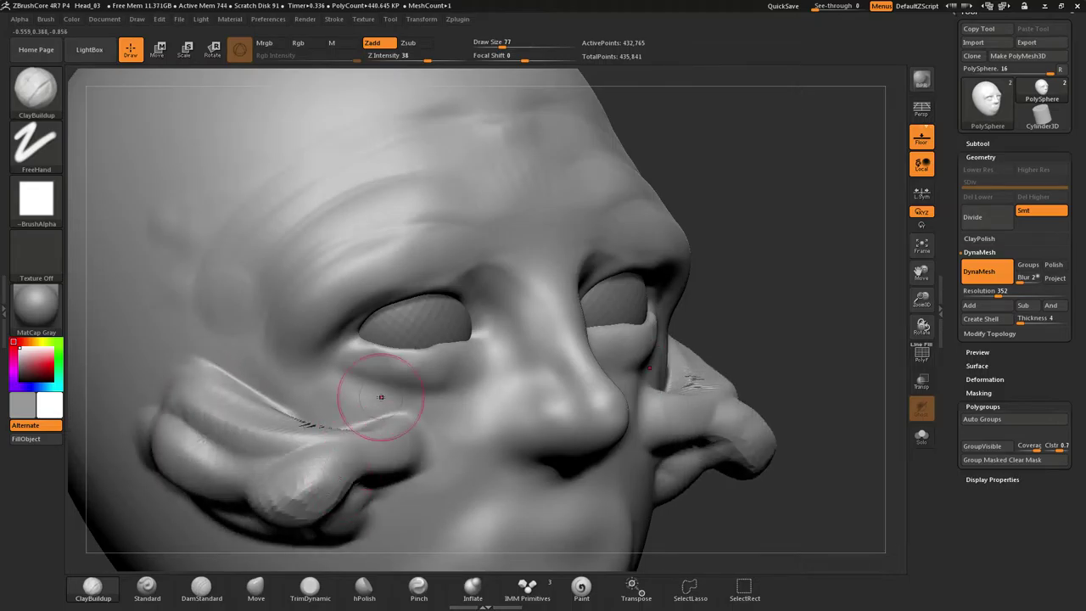
Undo the heavy ClayBuildup strokes on the cheekbone
mouse_move(676, 265)
right_down()
mouse_move(691, 307)
mouse_move(696, 227)
mouse_move(624, 288)
mouse_move(584, 299)
mouse_move(604, 301)
mouse_move(731, 232)
mouse_move(654, 263)
right_up()
key(ctrl+z)
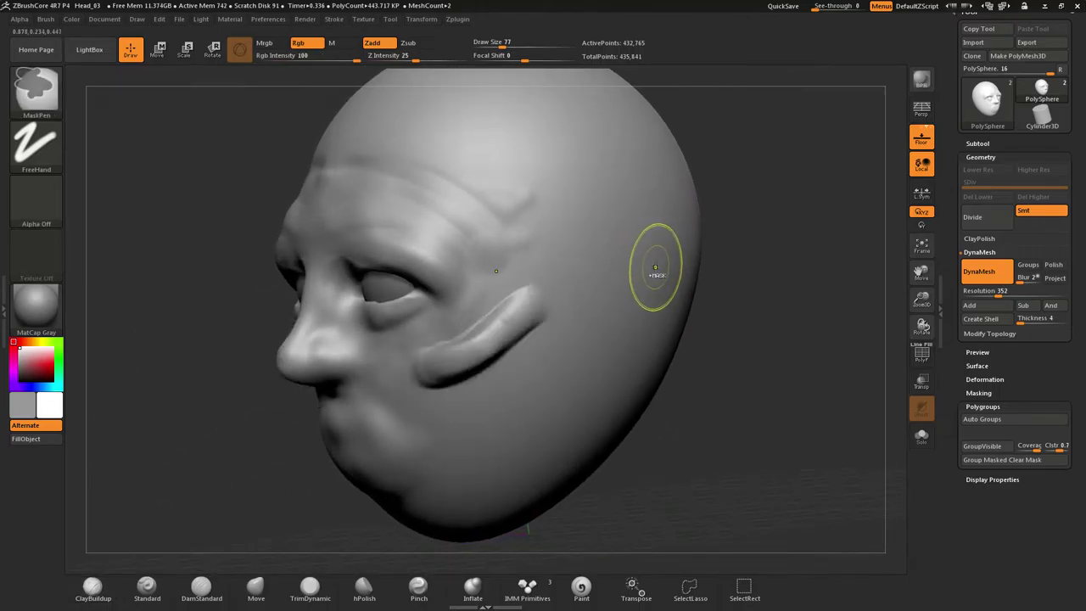
key(ctrl+z)
key(ctrl+z)
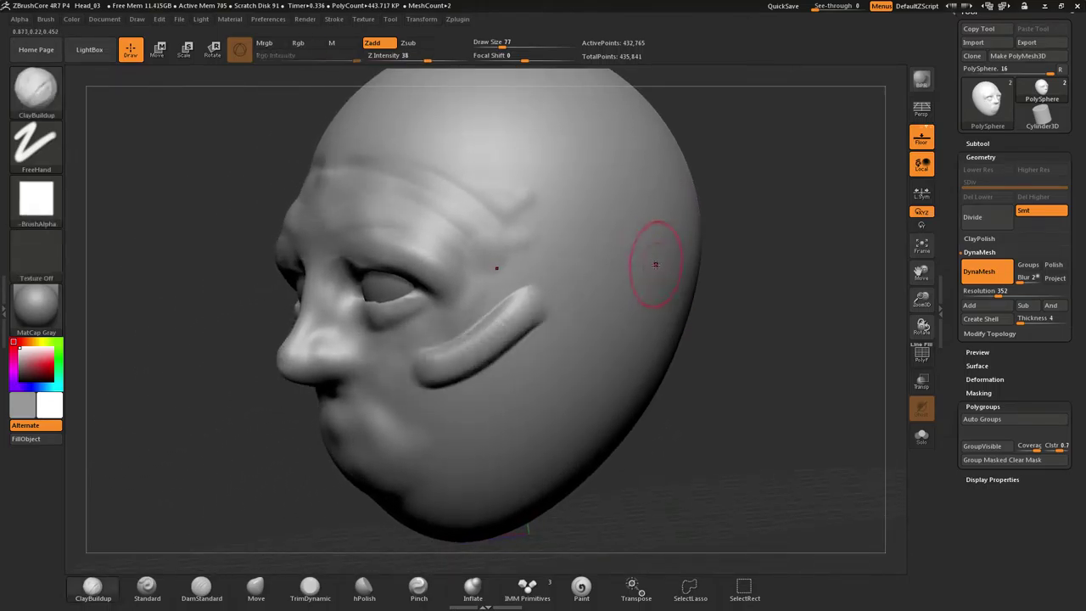
mouse_move(545, 273)
mouse_down()
mouse_move(429, 392)
mouse_move(535, 288)
mouse_up()
key(ctrl+z)
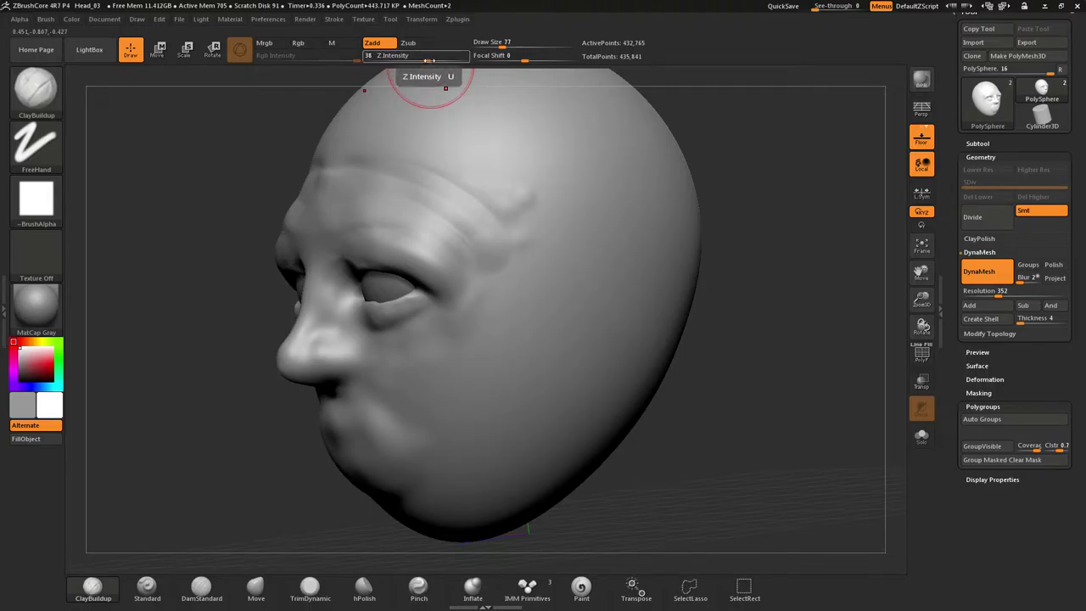
Set Z Intensity to 7 and layer ClayBuildup strokes from the temple along the cheekbone
drag(428, 61, 393, 68)
drag(504, 266, 389, 368)
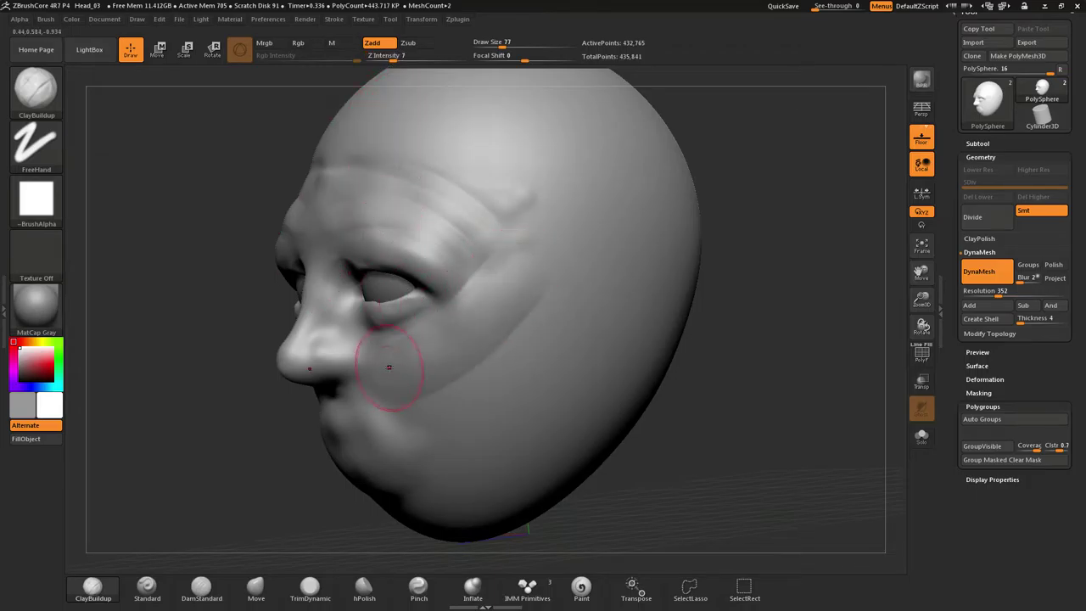
drag(502, 318, 422, 373)
drag(543, 296, 417, 390)
drag(536, 326, 422, 388)
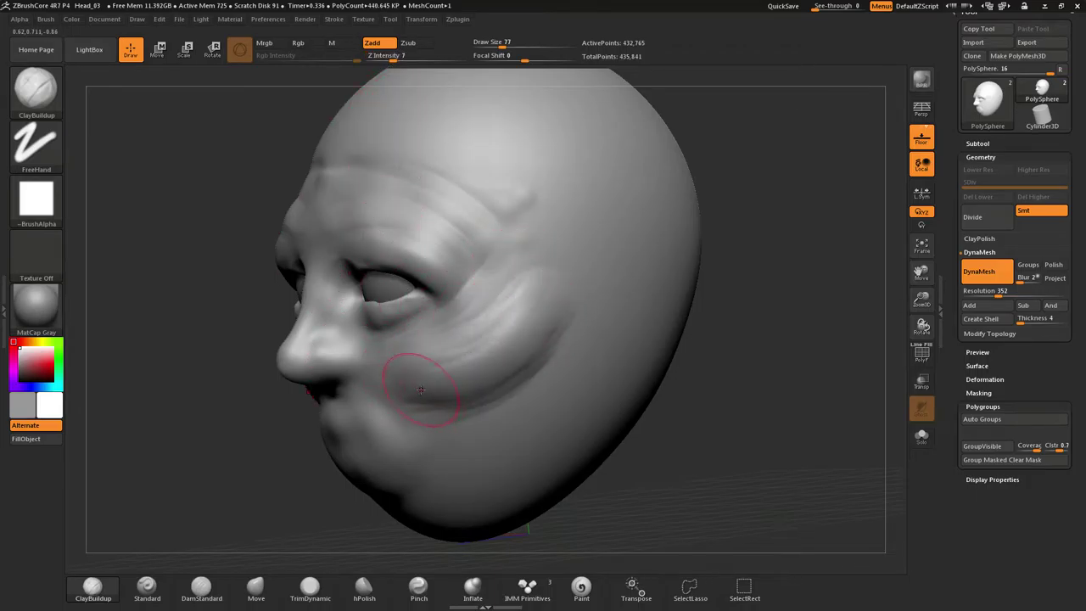
Lower Z Intensity to 4 and undo the previous cheekbone strokes
mouse_move(475, 340)
right_down()
mouse_move(568, 345)
mouse_move(509, 340)
right_up()
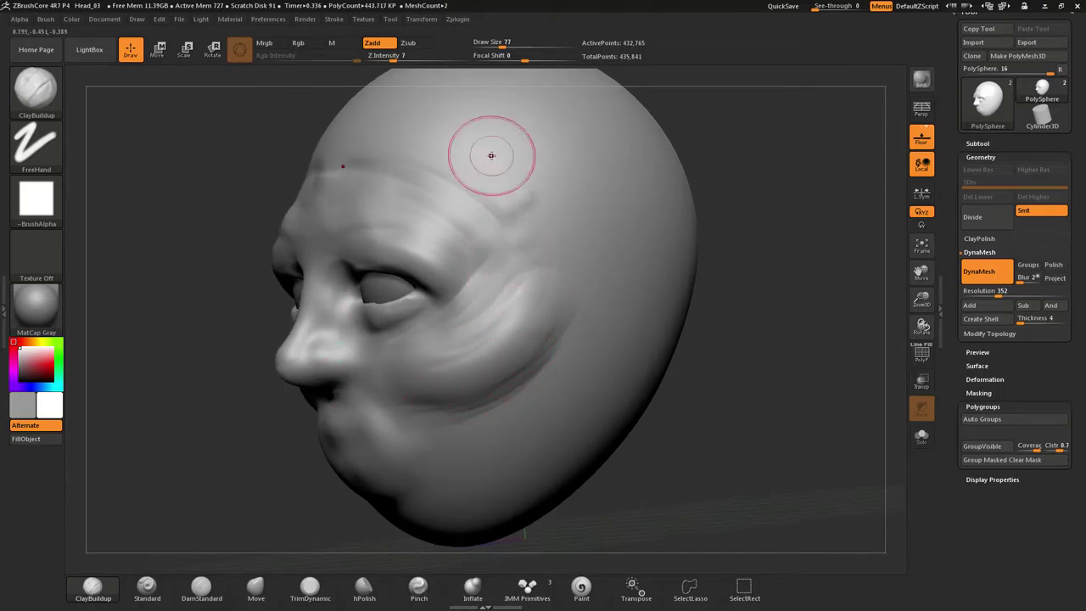
drag(392, 61, 386, 61)
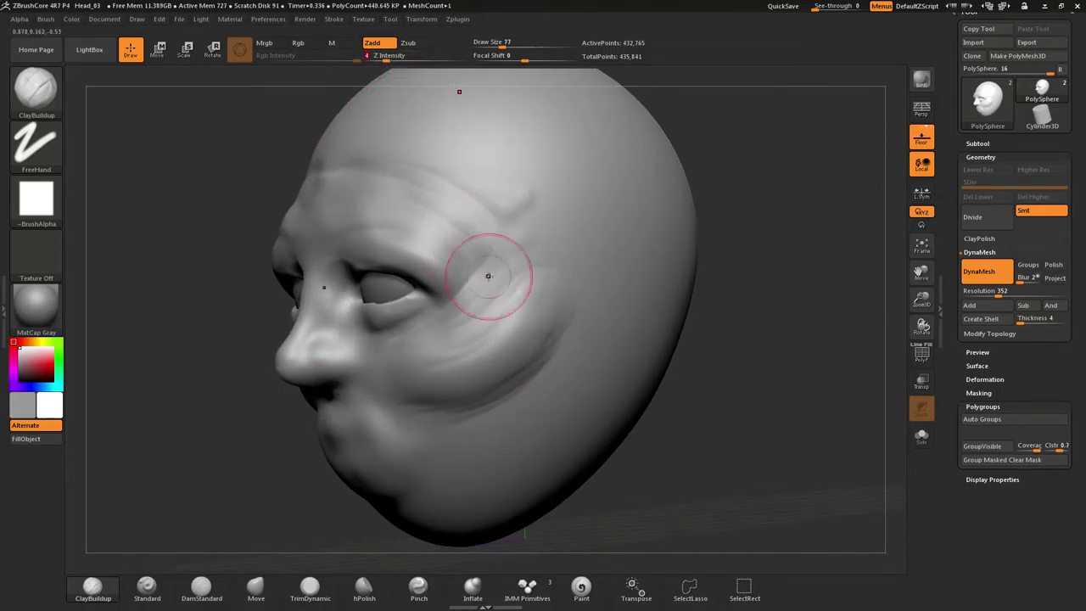
key(ctrl)
key(ctrl+z)
key(ctrl+z)
key(ctrl+z)
key(ctrl+z)
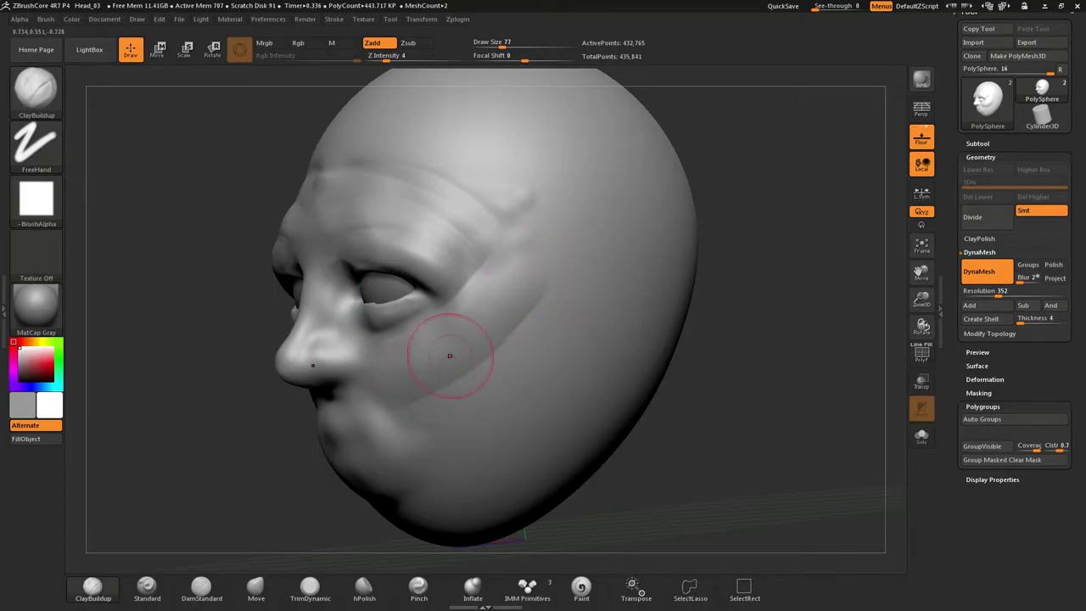
Build up the cheekbone and cheek with soft ClayBuildup strokes at Z Intensity 4
drag(396, 401, 415, 393)
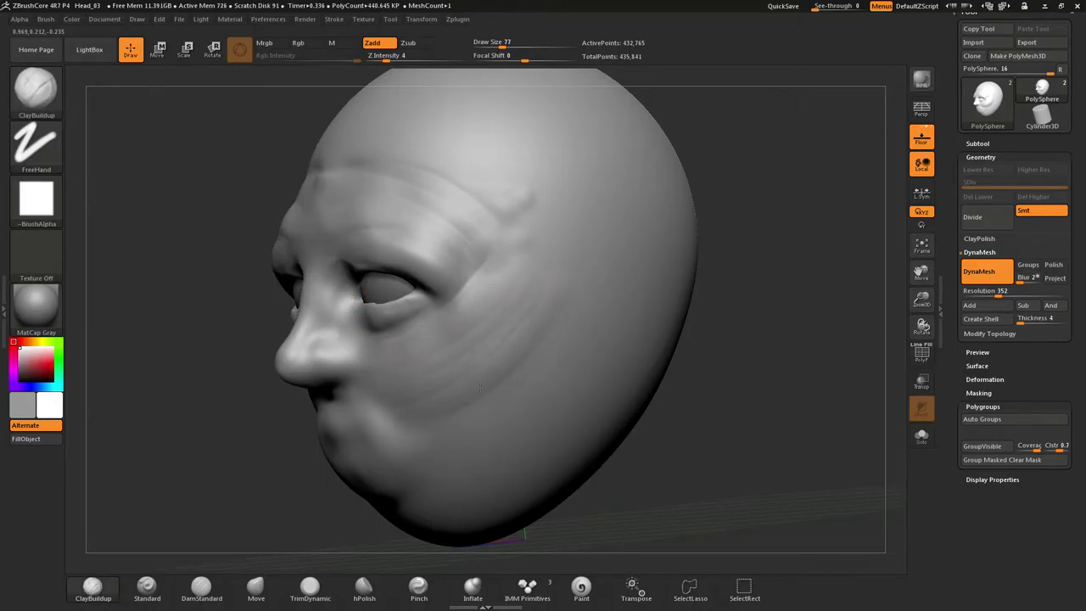
right_drag(465, 348, 528, 292)
drag(460, 343, 475, 402)
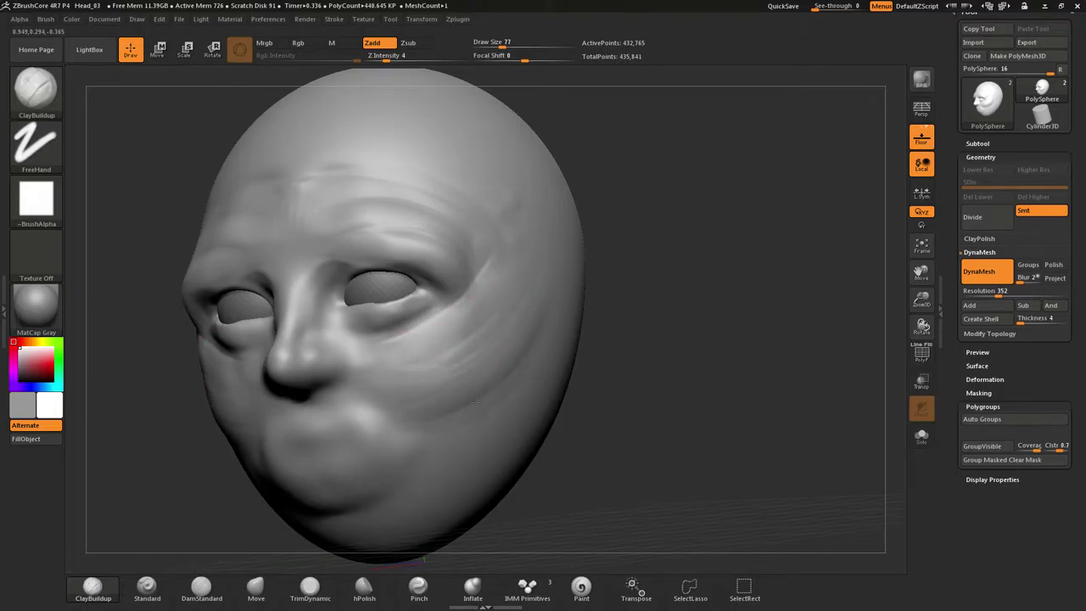
Smooth the sculpted lines across the forehead, brow and temple
mouse_move(472, 342)
right_down()
mouse_move(536, 330)
mouse_move(403, 324)
mouse_move(315, 255)
right_up()
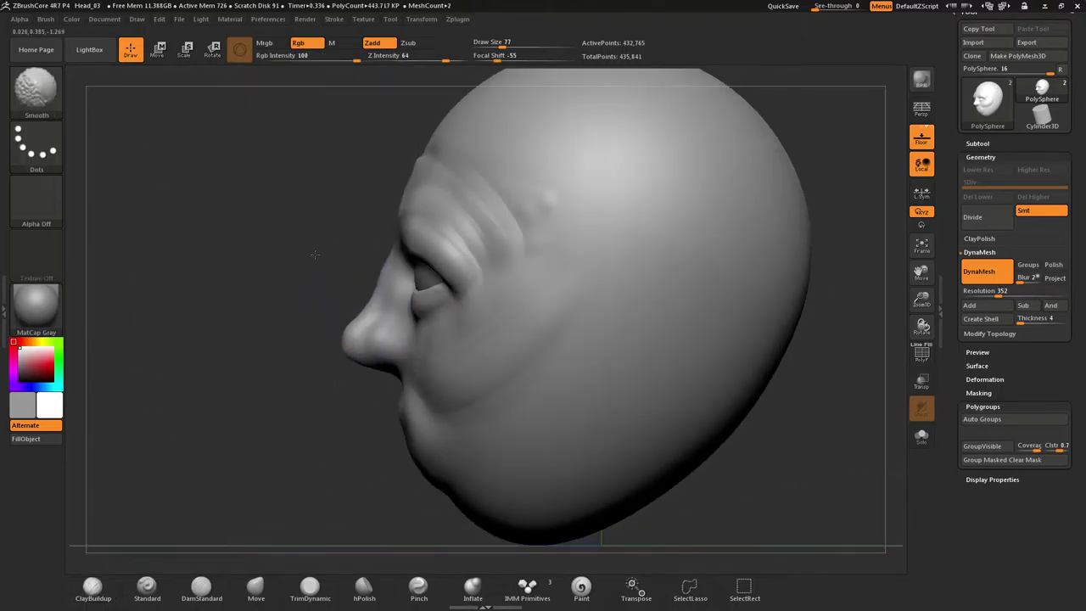
drag(290, 280, 356, 282)
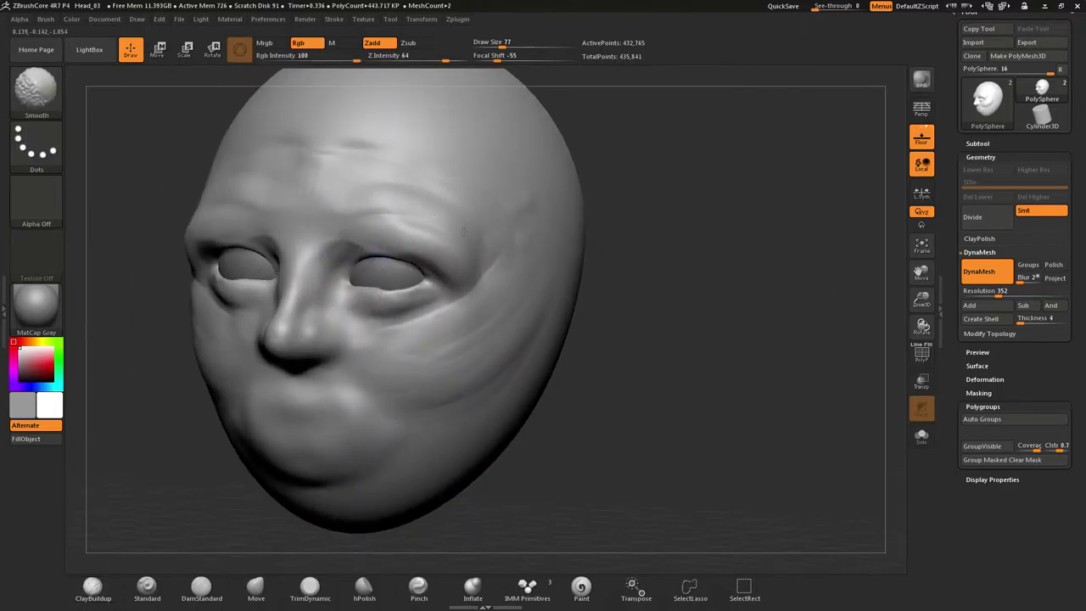
shift+drag(295, 174, 494, 280)
Carve the upper eyelid crease above the eye using the DamStandard brush at Draw Size 31
right_drag(461, 296, 622, 235)
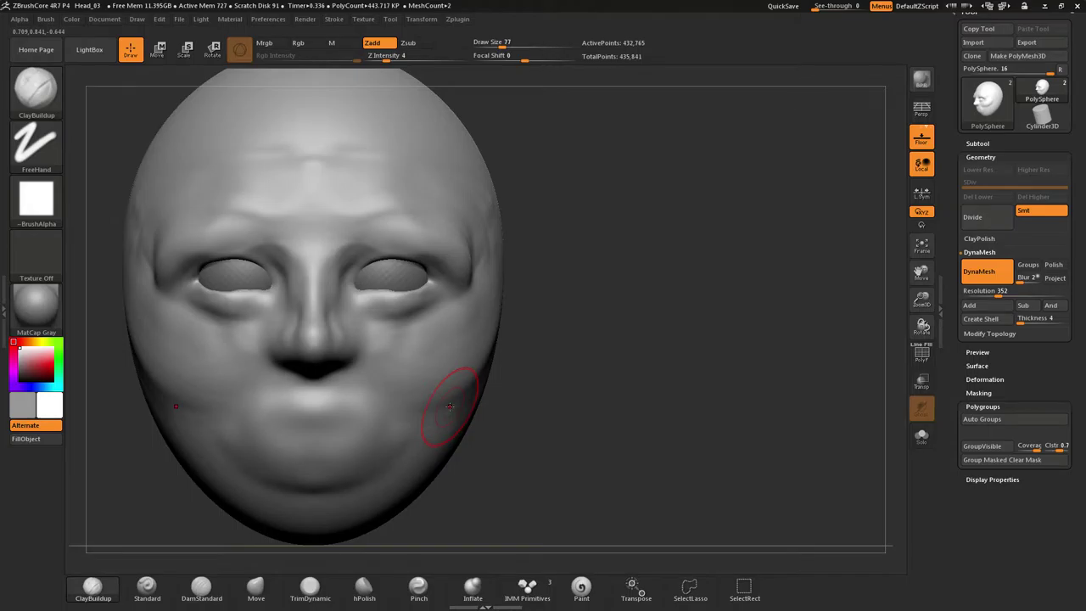
alt+right_drag(428, 268, 543, 329)
key(b)
key(d)
key(s)
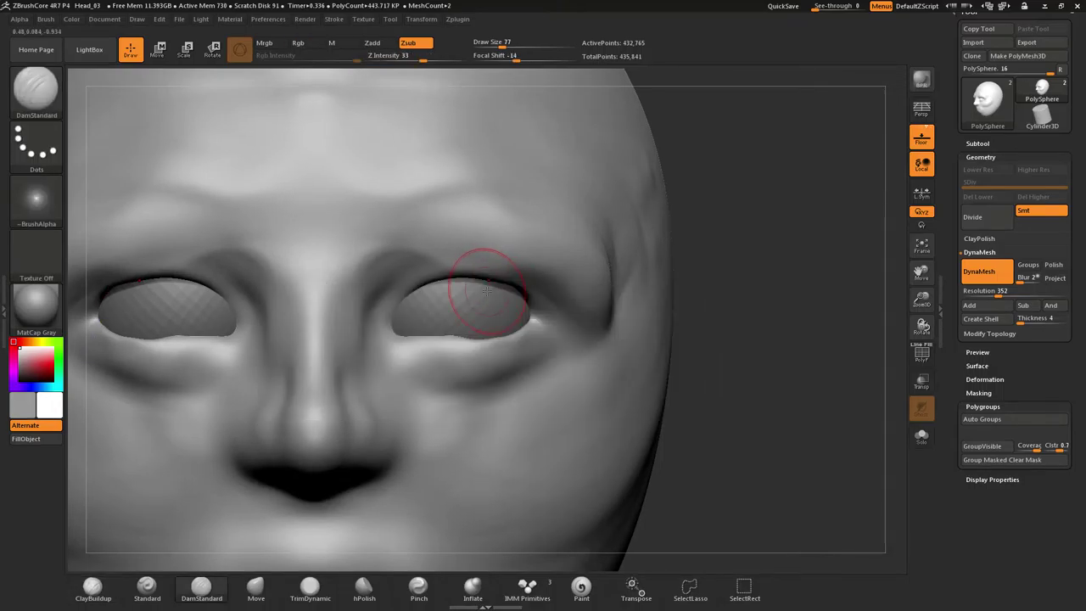
key(s)
drag(437, 268, 426, 263)
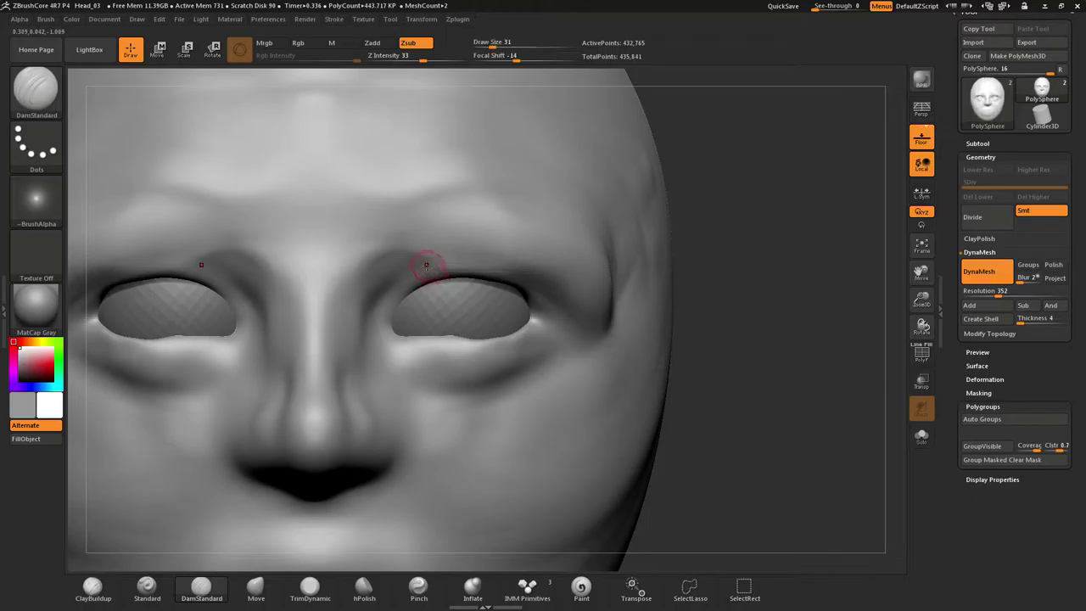
drag(375, 316, 374, 322)
mouse_move(400, 287)
mouse_down()
mouse_move(436, 263)
mouse_move(493, 258)
mouse_move(482, 261)
mouse_up()
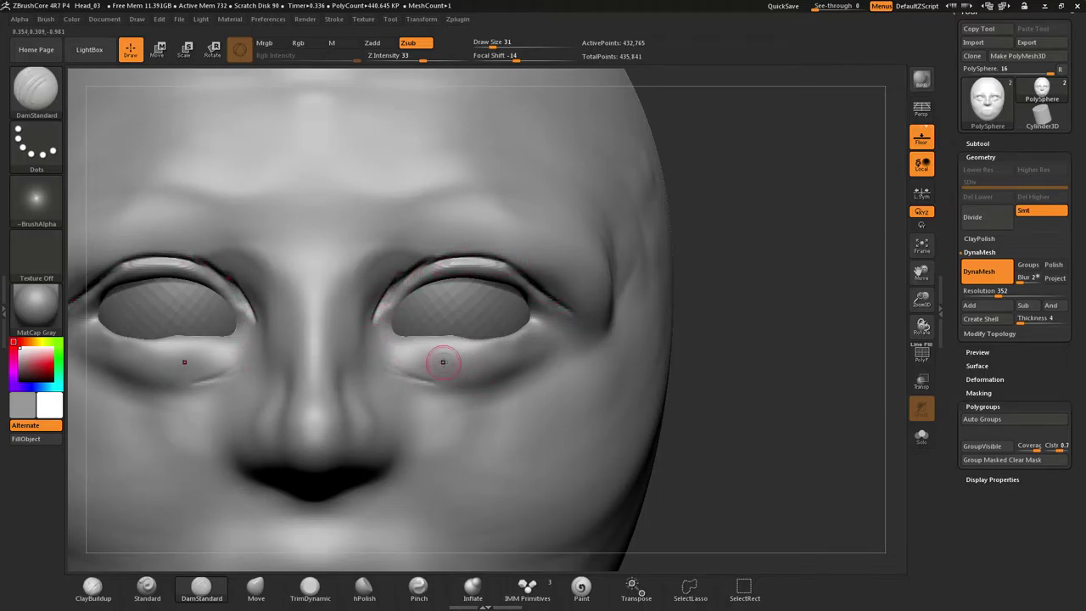
Carve the crease beneath the lower eyelid with DamStandard and update the DynaMesh
drag(402, 376, 499, 382)
mouse_move(550, 336)
mouse_down()
mouse_move(382, 369)
mouse_move(472, 388)
mouse_move(535, 366)
mouse_move(480, 386)
mouse_up()
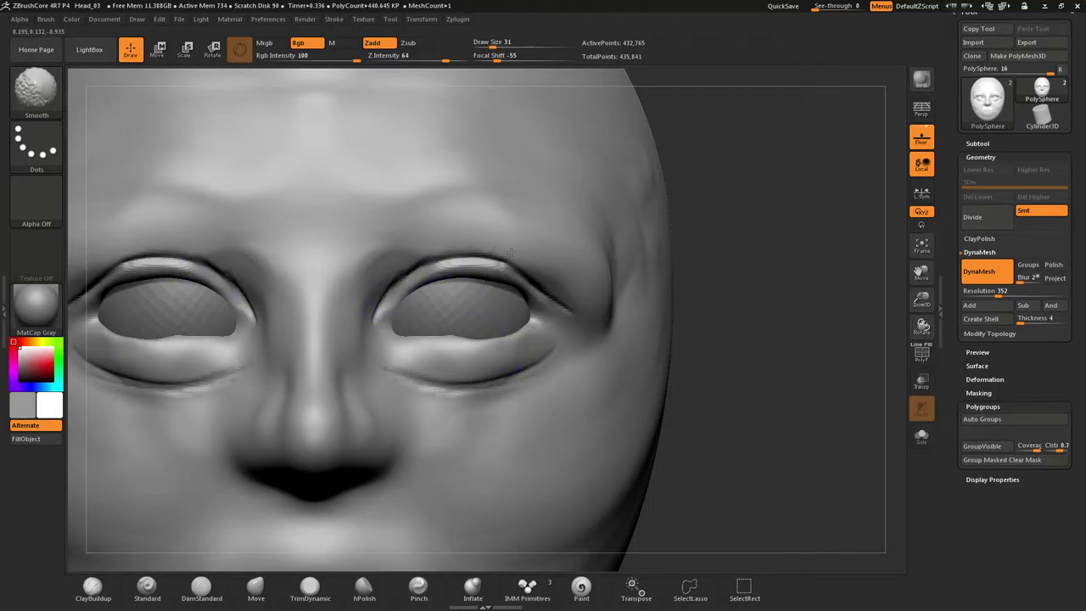
mouse_move(729, 289)
mouse_down()
mouse_move(534, 276)
mouse_move(578, 253)
mouse_up()
right_drag(432, 320, 463, 325)
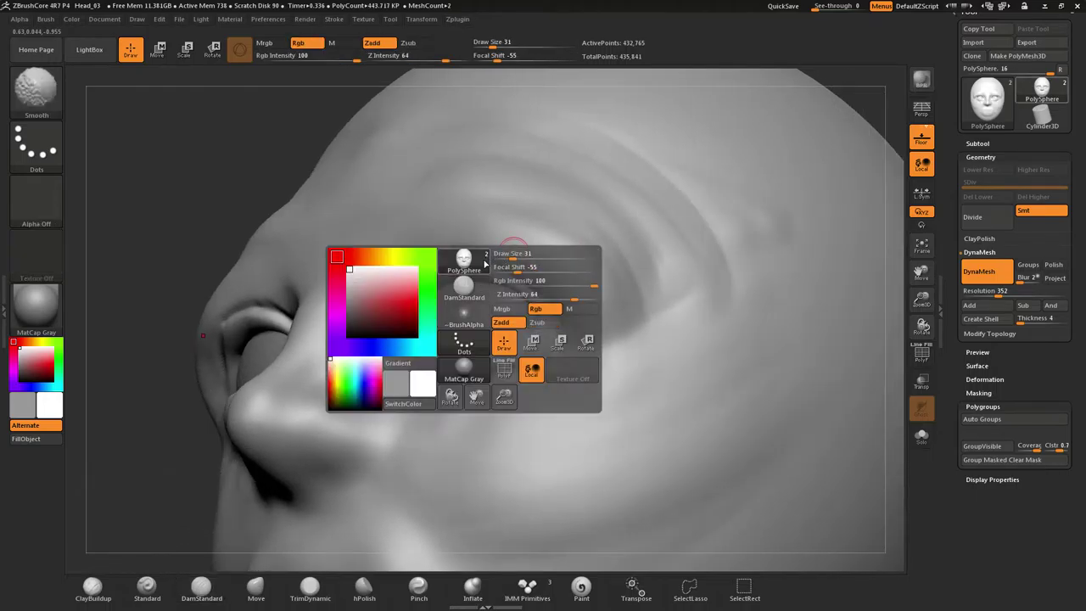
mouse_move(517, 282)
right_down()
mouse_move(525, 295)
mouse_move(515, 263)
mouse_move(501, 318)
mouse_move(454, 242)
right_up()
key(ctrl)
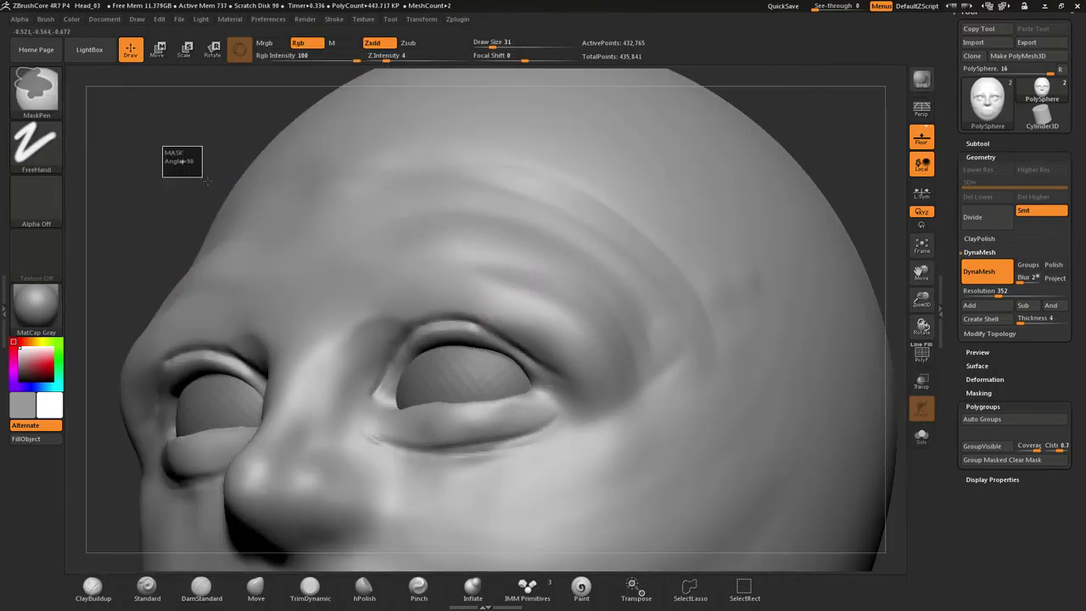
ctrl+drag(162, 146, 214, 185)
Deepen the upper eyelid crease from the inner eye corner past the outer corner with DamStandard strokes
ctrl+right_drag(480, 363, 470, 395)
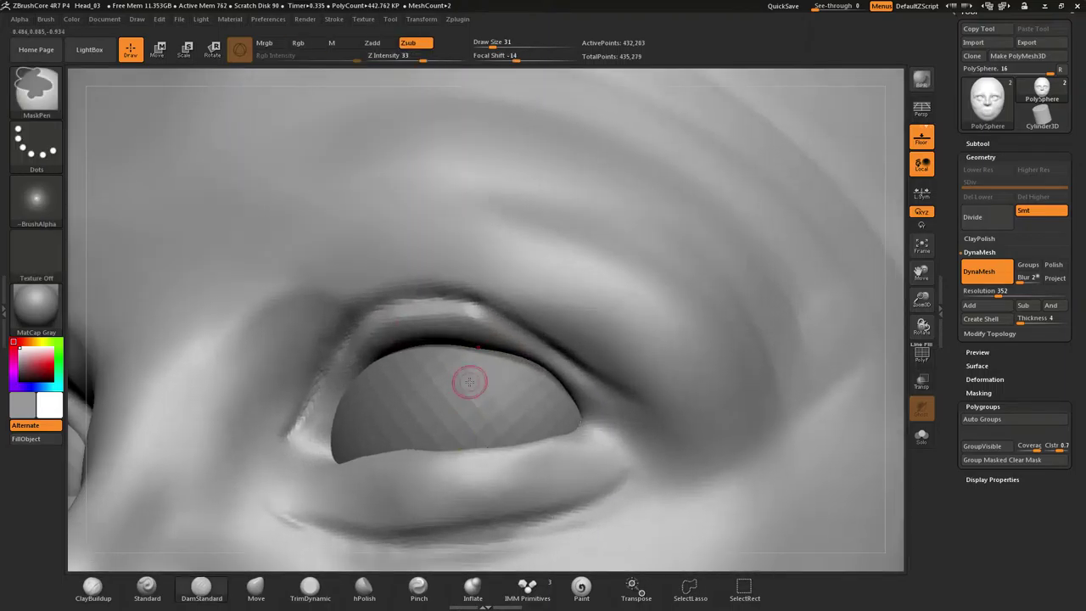
drag(354, 319, 279, 436)
mouse_move(330, 353)
mouse_down()
mouse_move(283, 457)
mouse_move(357, 317)
mouse_up()
right_drag(394, 301, 378, 317)
mouse_move(264, 434)
mouse_down()
mouse_move(347, 314)
mouse_move(427, 300)
mouse_move(502, 320)
mouse_move(612, 380)
mouse_up()
drag(503, 317, 636, 408)
drag(556, 337, 695, 445)
right_drag(604, 412, 588, 383)
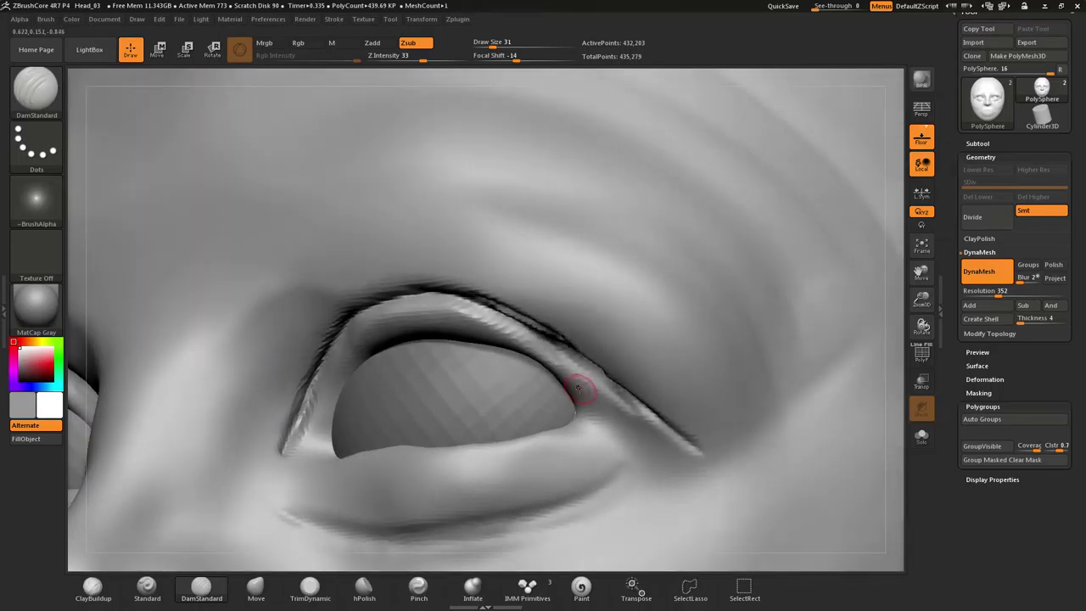
Enable the DynaMesh Polish option and remesh the head with the Add operation
right_click(581, 385)
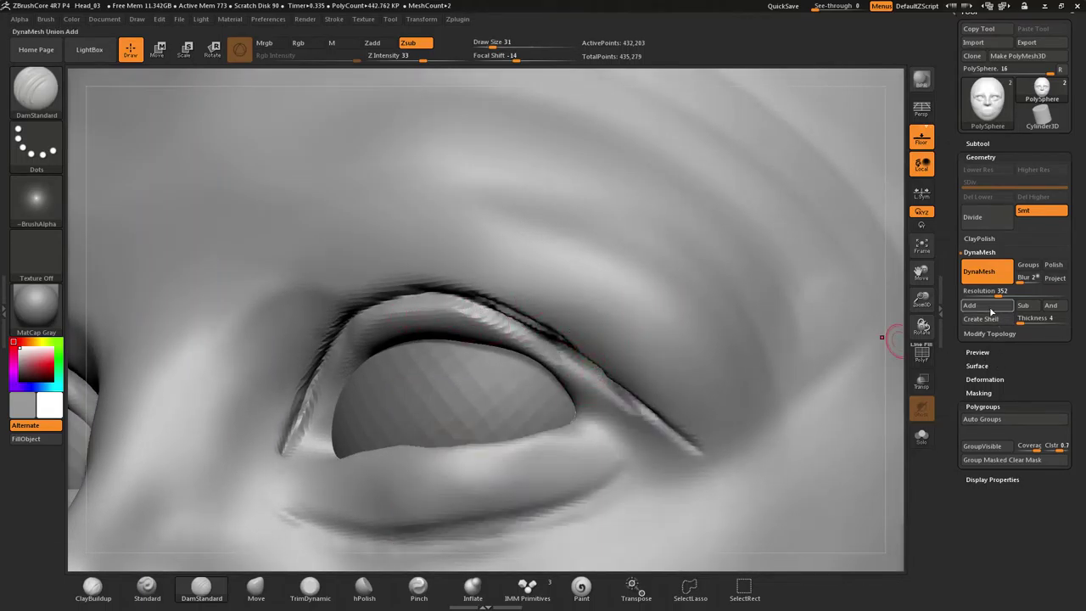
right_drag(432, 332, 392, 307)
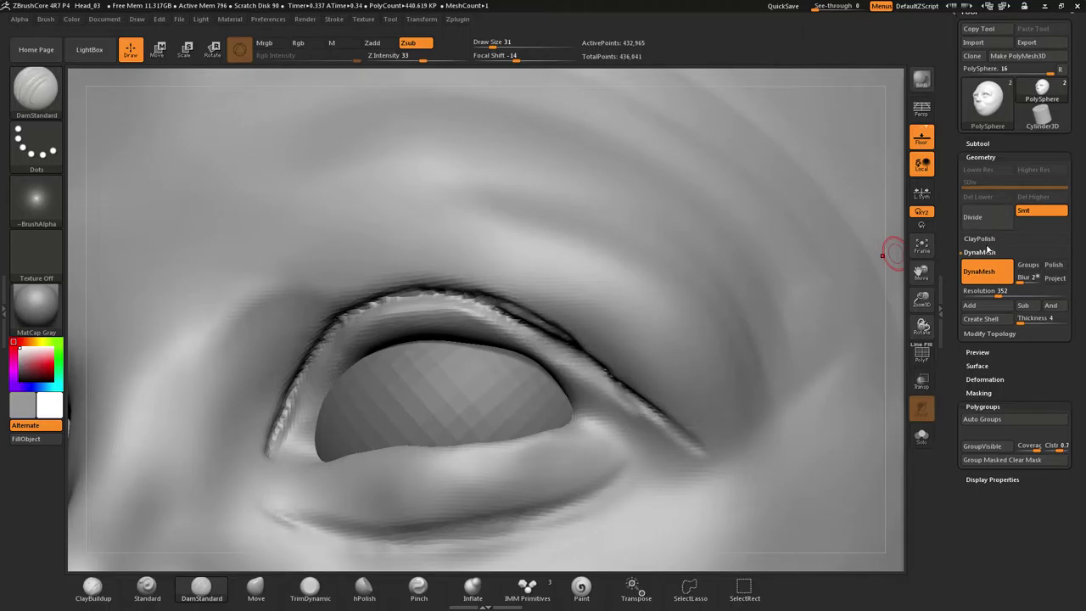
click(1055, 269)
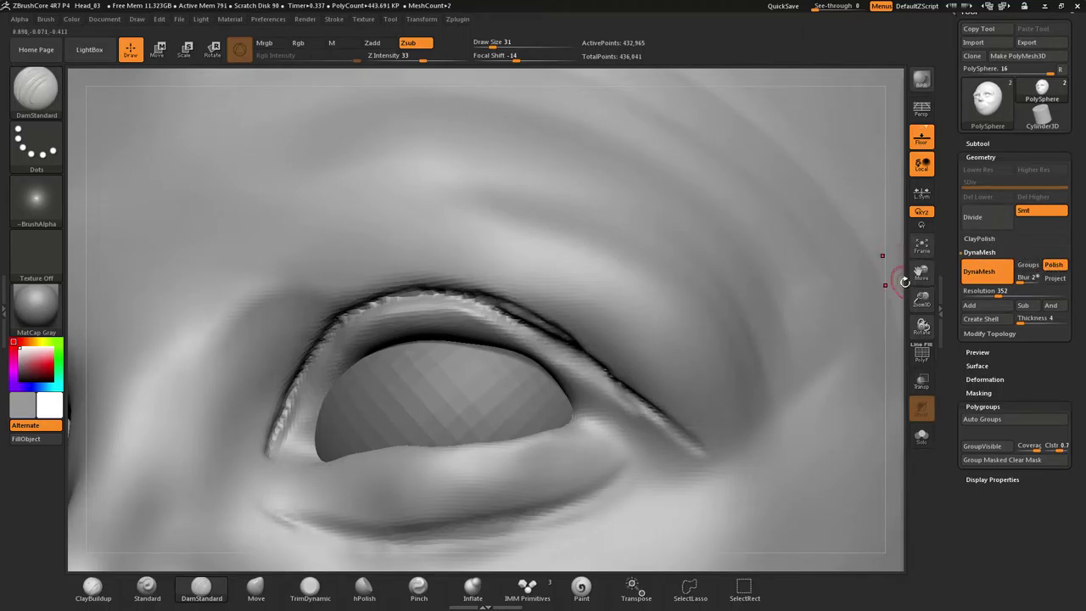
click(982, 311)
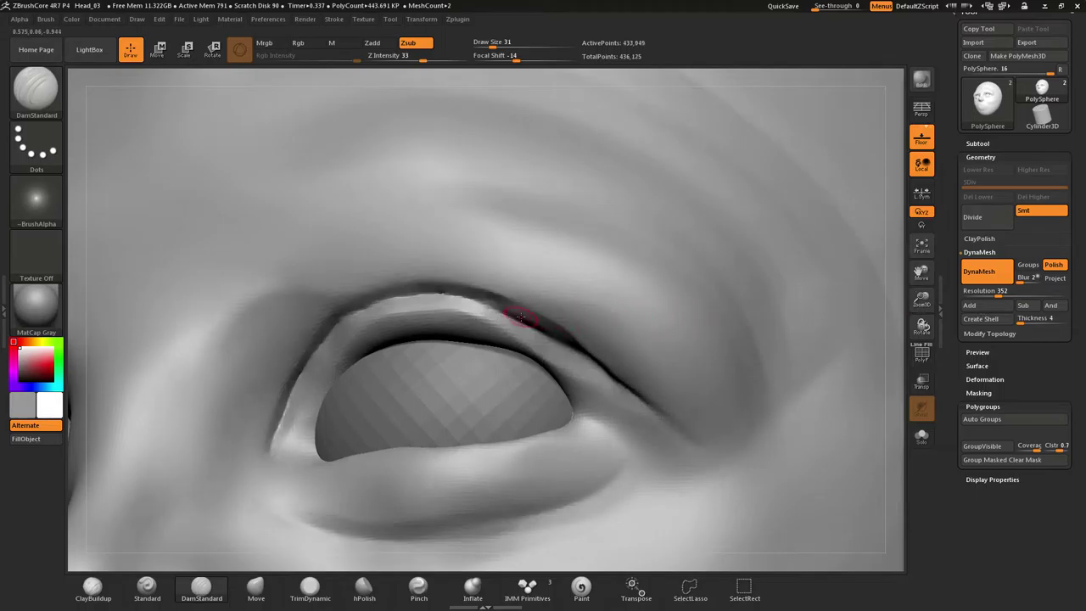
Choose the Move brush and set its Draw Size to 140 for work around the inner eye corner
mouse_move(434, 309)
right_down()
mouse_move(464, 318)
mouse_move(436, 322)
mouse_move(425, 348)
mouse_move(363, 402)
mouse_move(361, 419)
mouse_move(399, 469)
mouse_move(390, 342)
mouse_move(425, 331)
mouse_move(407, 367)
right_up()
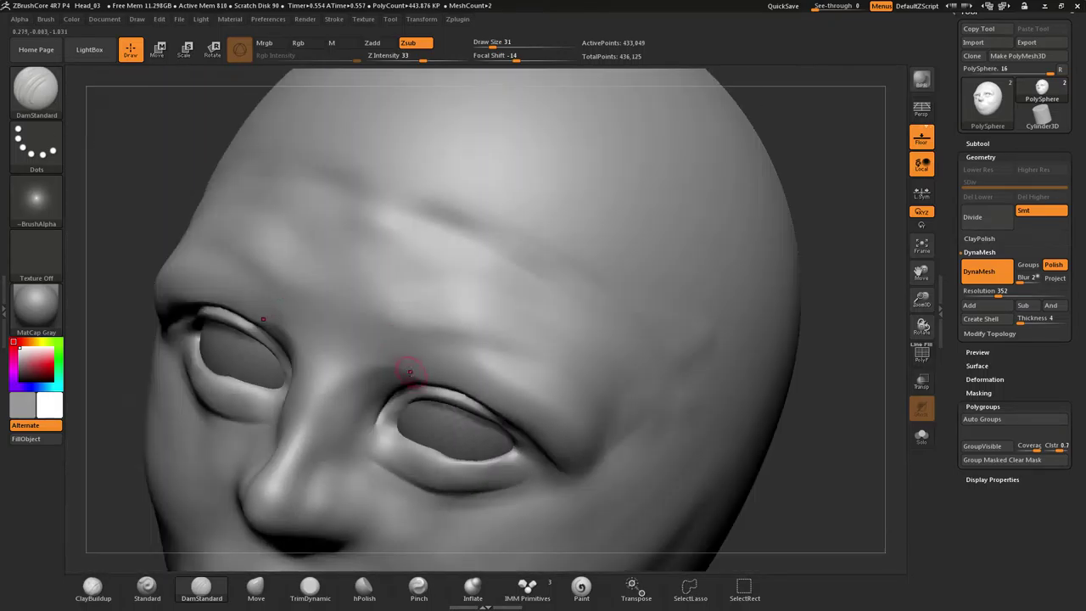
ctrl+right_drag(421, 433, 424, 307)
mouse_move(424, 358)
alt+right_down()
mouse_move(430, 307)
mouse_move(421, 386)
mouse_move(433, 338)
alt+right_up()
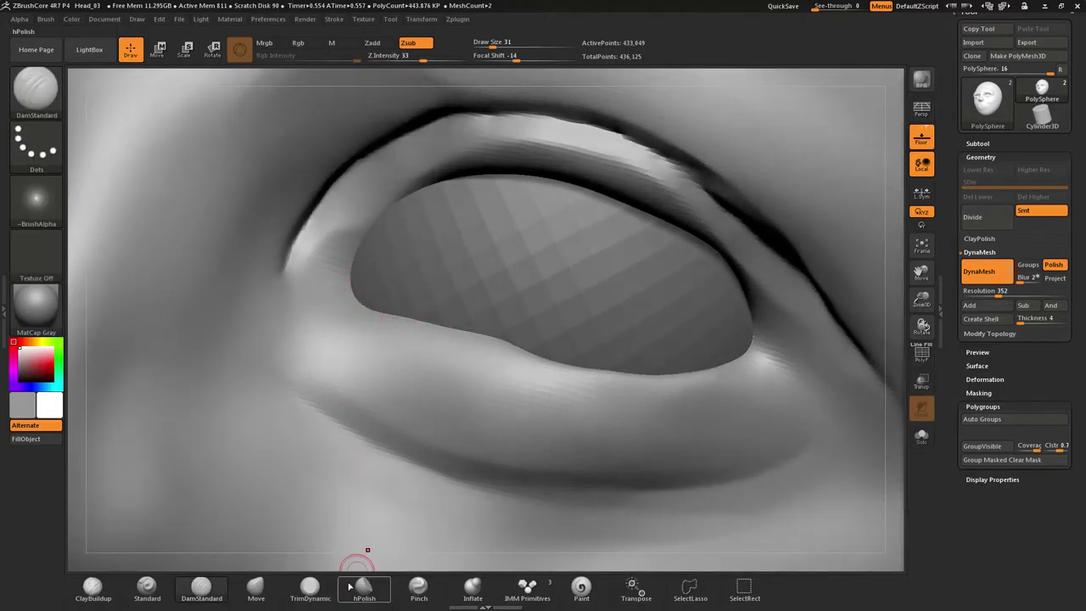
click(265, 588)
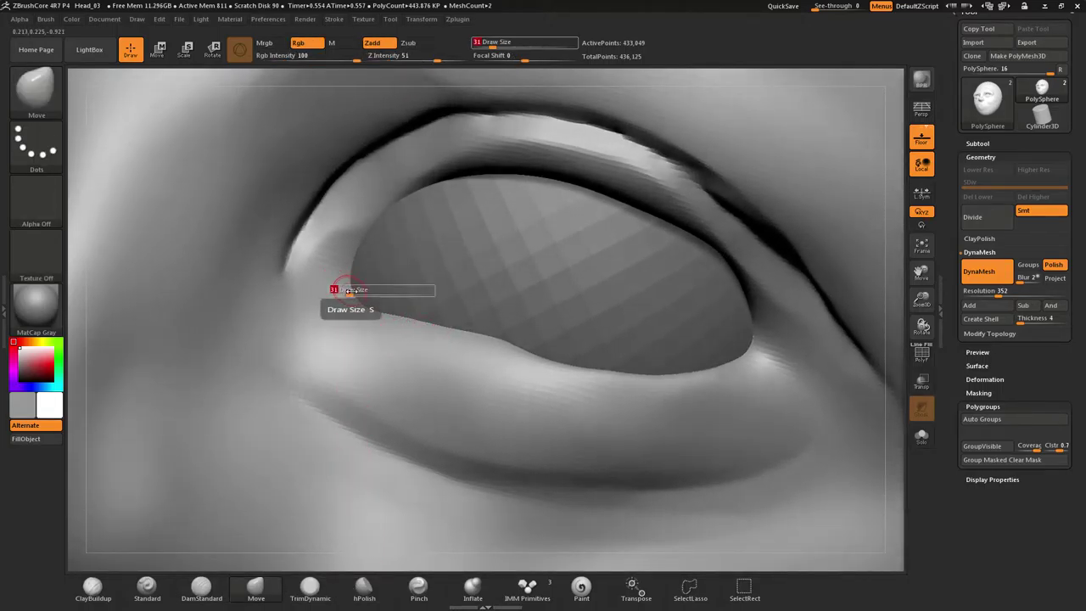
mouse_move(350, 291)
mouse_down()
mouse_move(369, 291)
mouse_move(304, 308)
mouse_up()
mouse_move(306, 309)
right_down()
mouse_move(305, 338)
mouse_move(356, 353)
mouse_move(294, 356)
mouse_move(381, 371)
right_up()
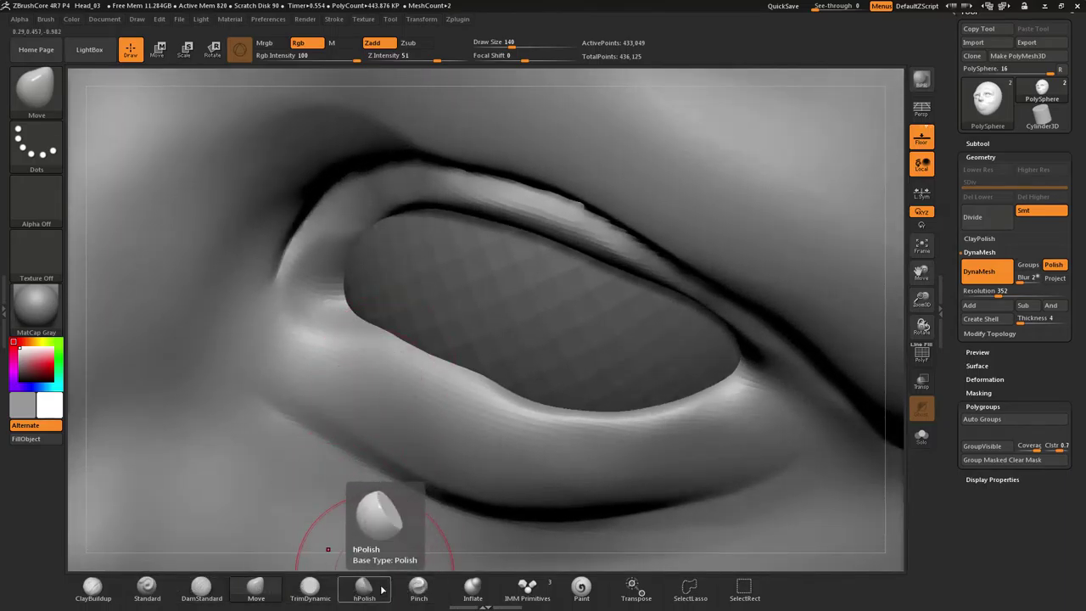
Build up the lower eyelid from the inner to the outer corner with ClayBuildup at Draw Size 140 and Z Intensity 4
click(93, 587)
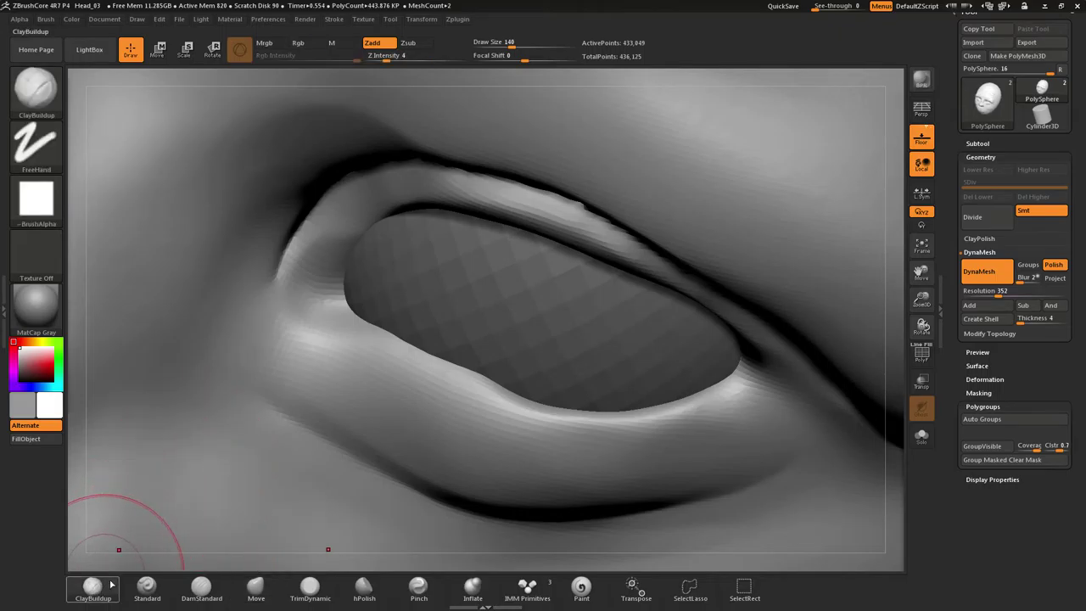
mouse_move(376, 376)
mouse_down()
mouse_move(315, 359)
mouse_move(445, 439)
mouse_up()
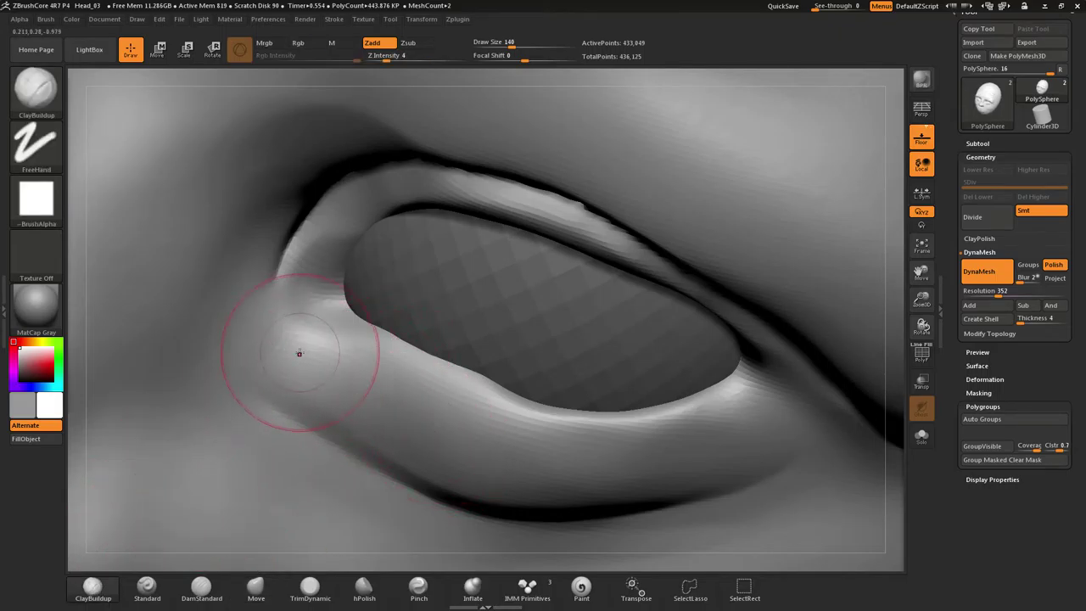
mouse_move(316, 365)
mouse_down()
mouse_move(450, 437)
mouse_move(611, 462)
mouse_up()
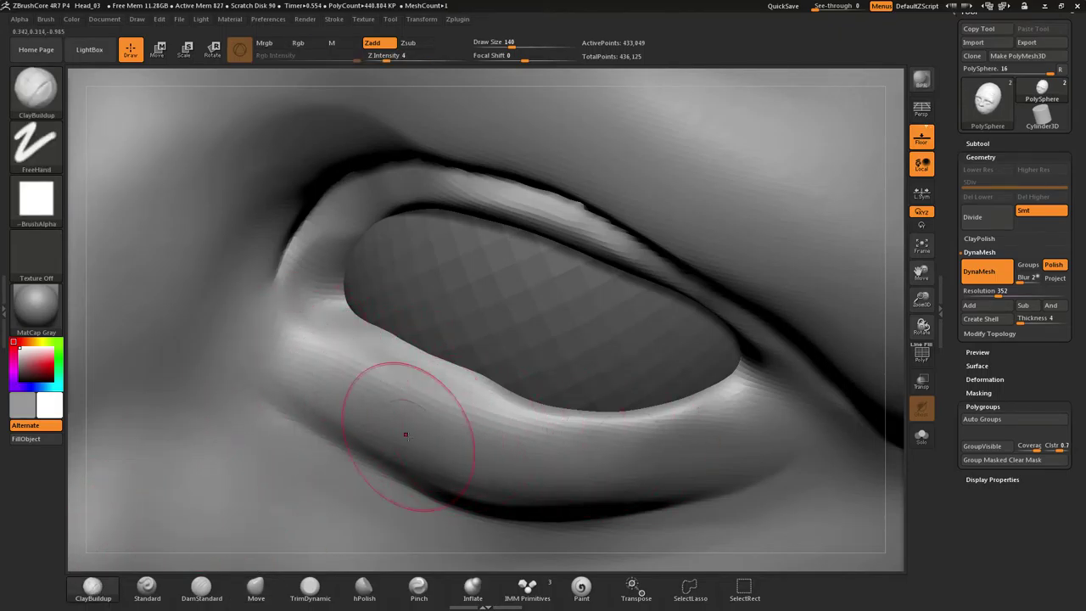
drag(405, 434, 709, 456)
drag(487, 495, 711, 468)
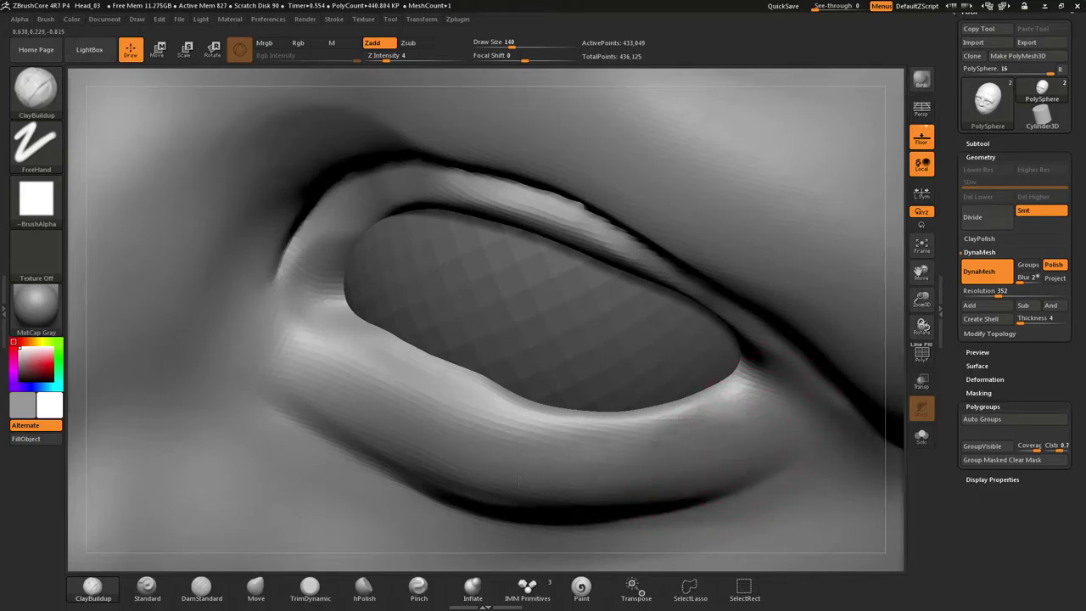
drag(342, 369, 599, 480)
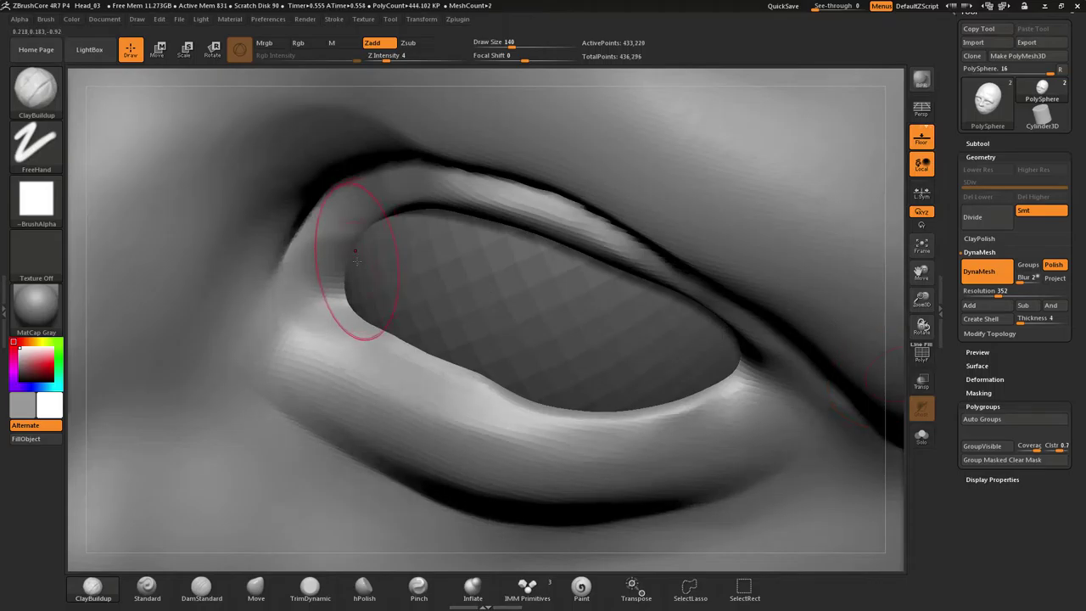
Thicken the upper eyelid rim with ClayBuildup at Draw Size 44, Focal Shift -10 and Z Intensity 5
right_drag(371, 261, 383, 245)
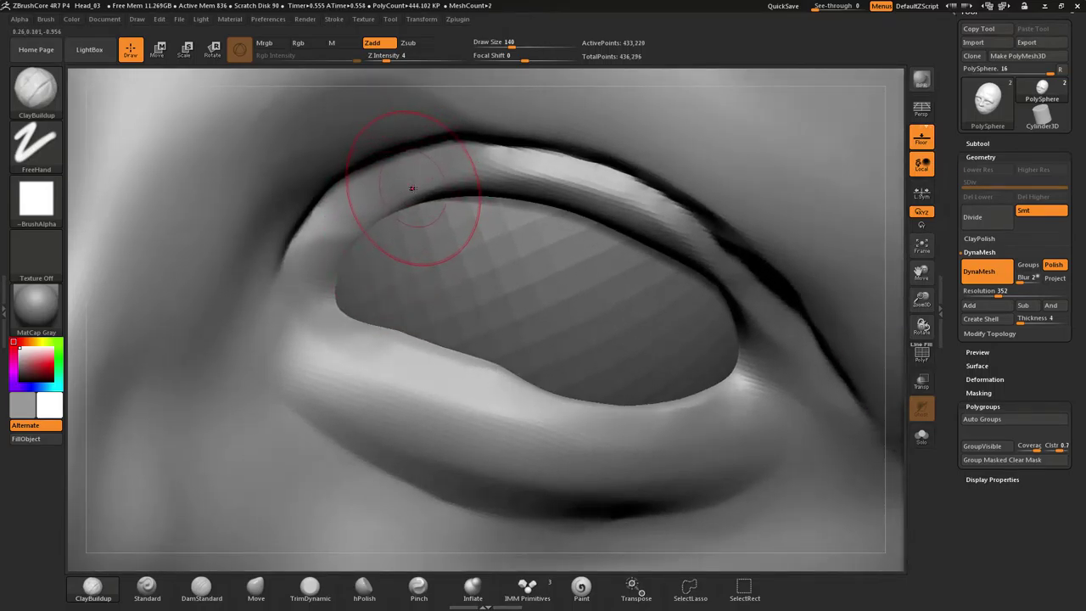
key(s)
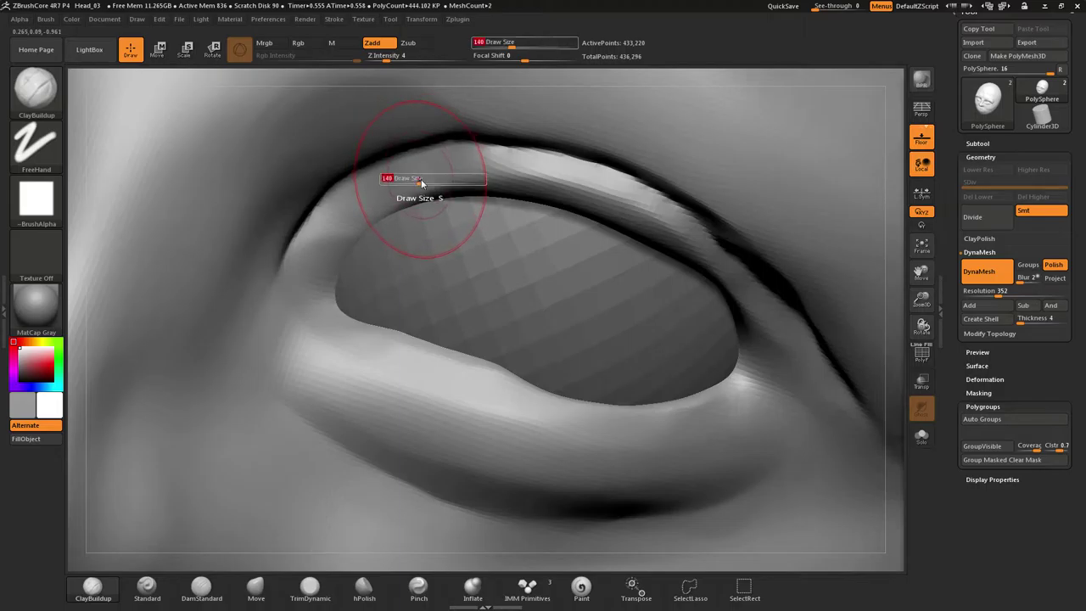
drag(420, 181, 403, 181)
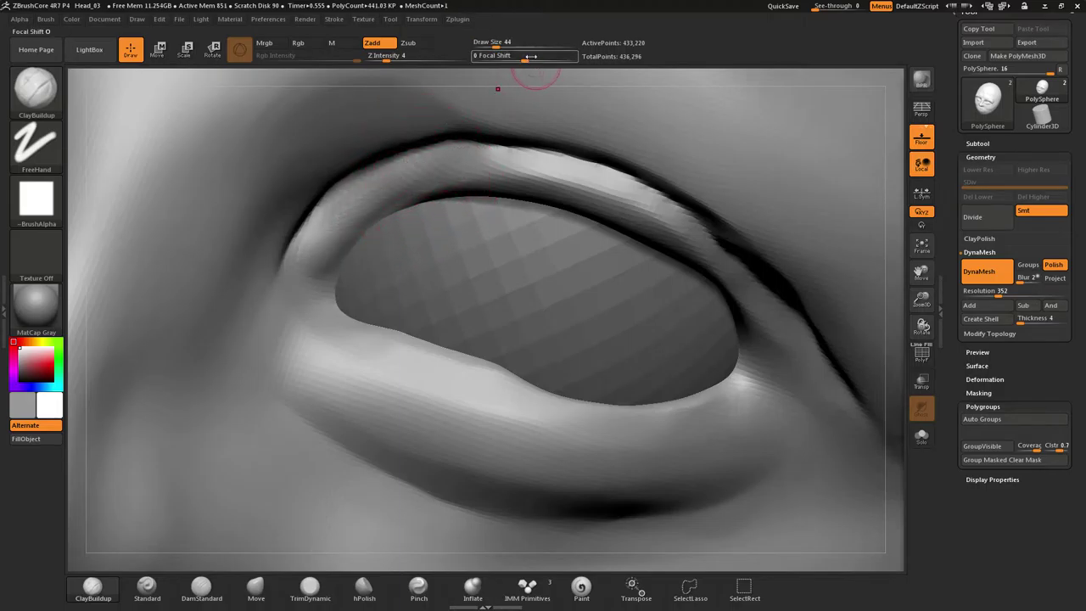
drag(530, 61, 519, 61)
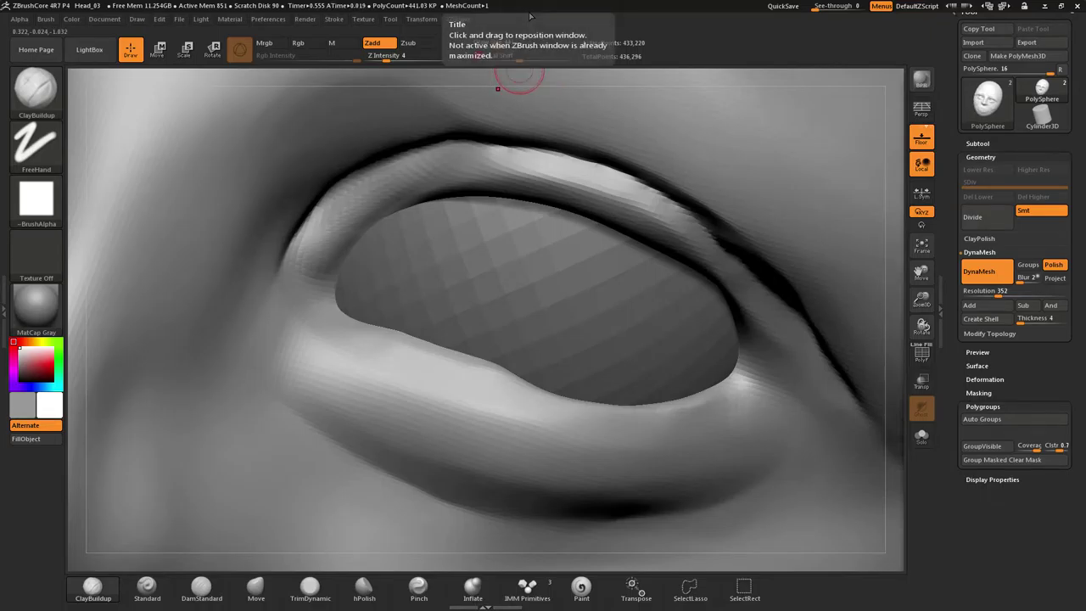
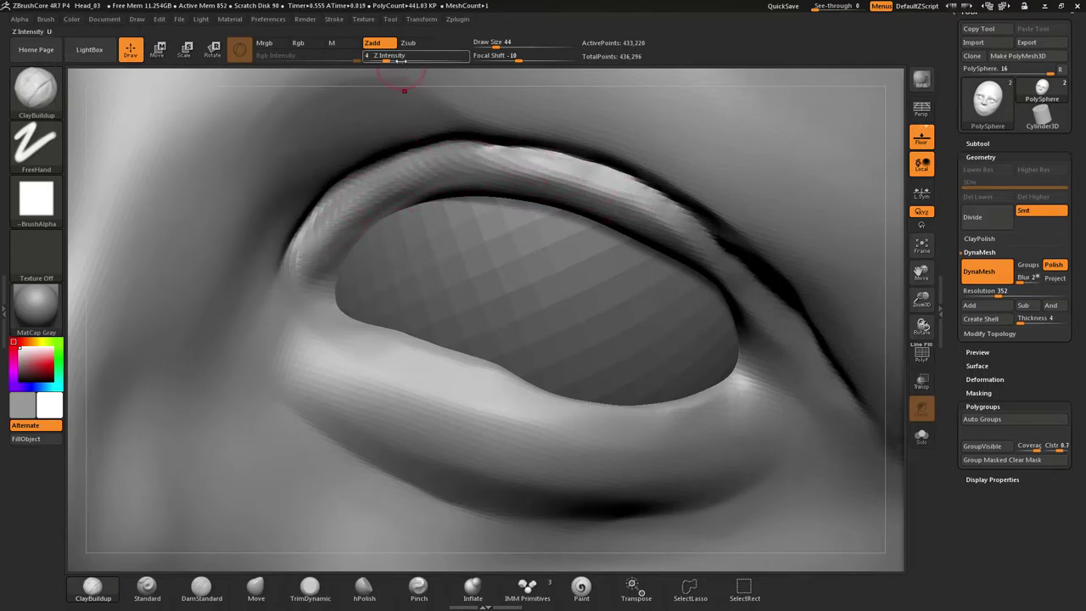
text(5)
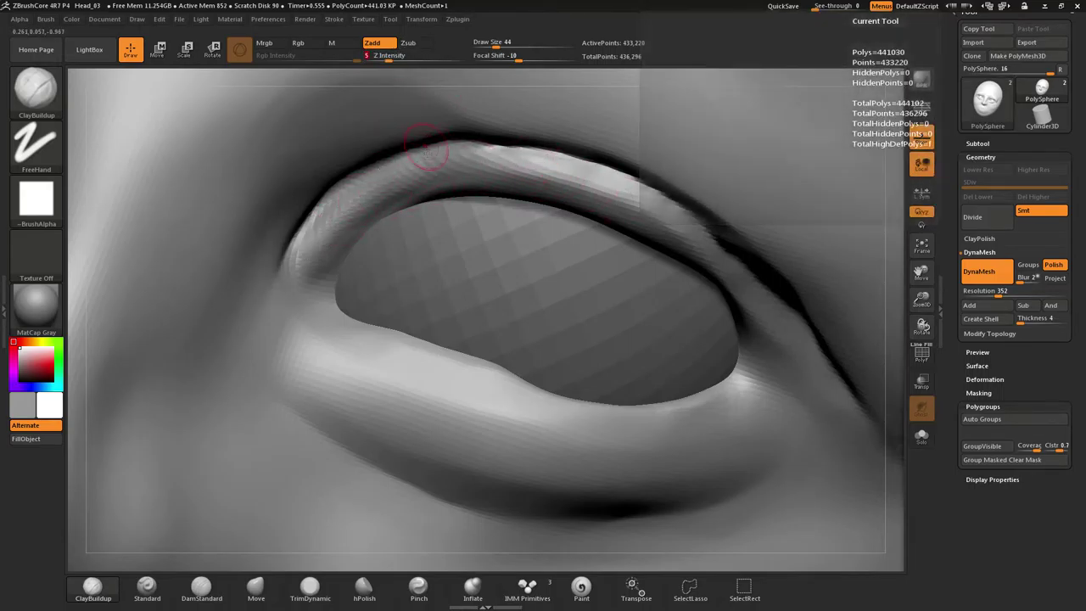
drag(426, 172, 559, 171)
mouse_move(474, 238)
right_down()
mouse_move(480, 219)
mouse_move(543, 179)
mouse_move(460, 184)
right_up()
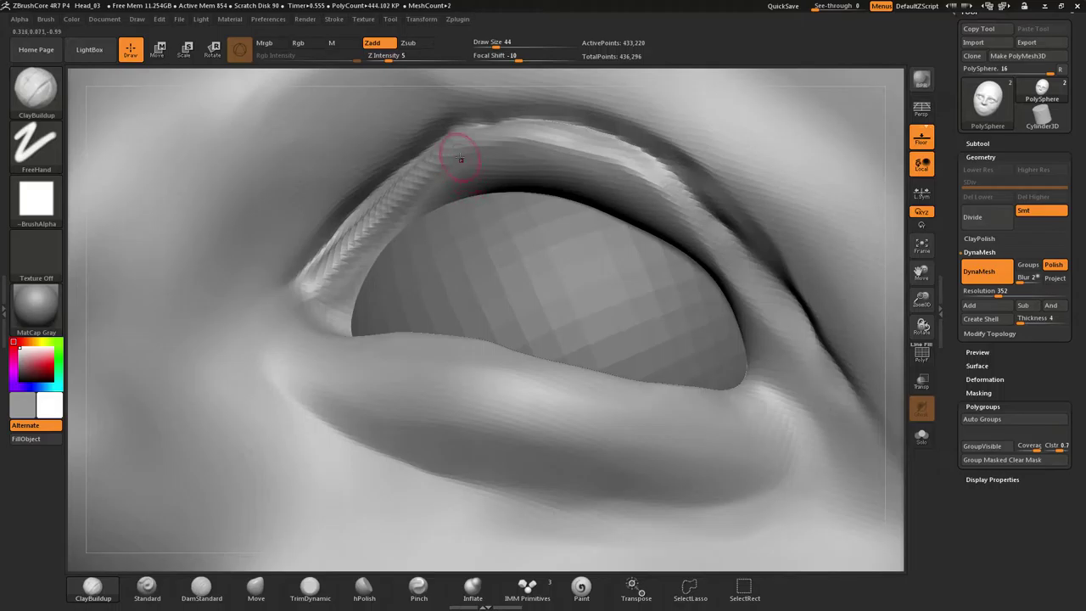
Refine the inner part of the upper eyelid with ClayBuildup and remesh with DynaMesh Add, leaving Polish off
click(36, 91)
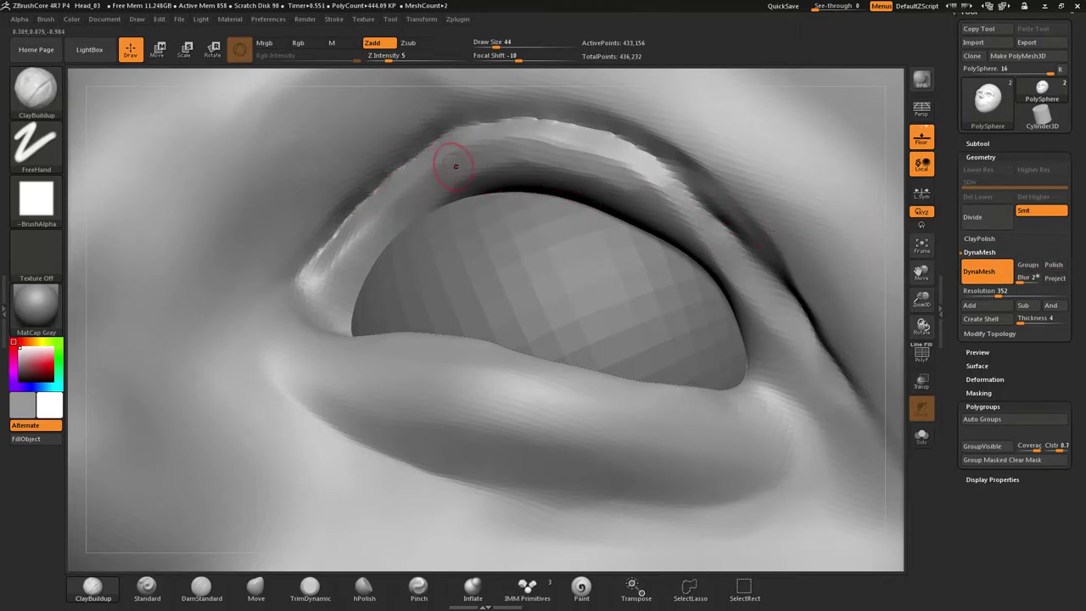
right_drag(455, 167, 467, 153)
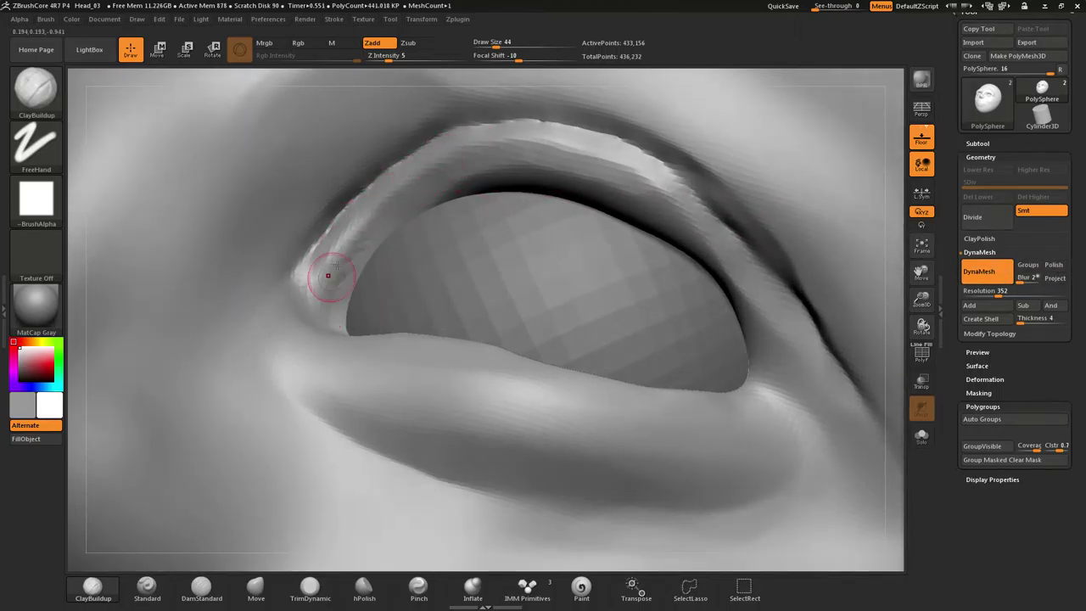
click(985, 307)
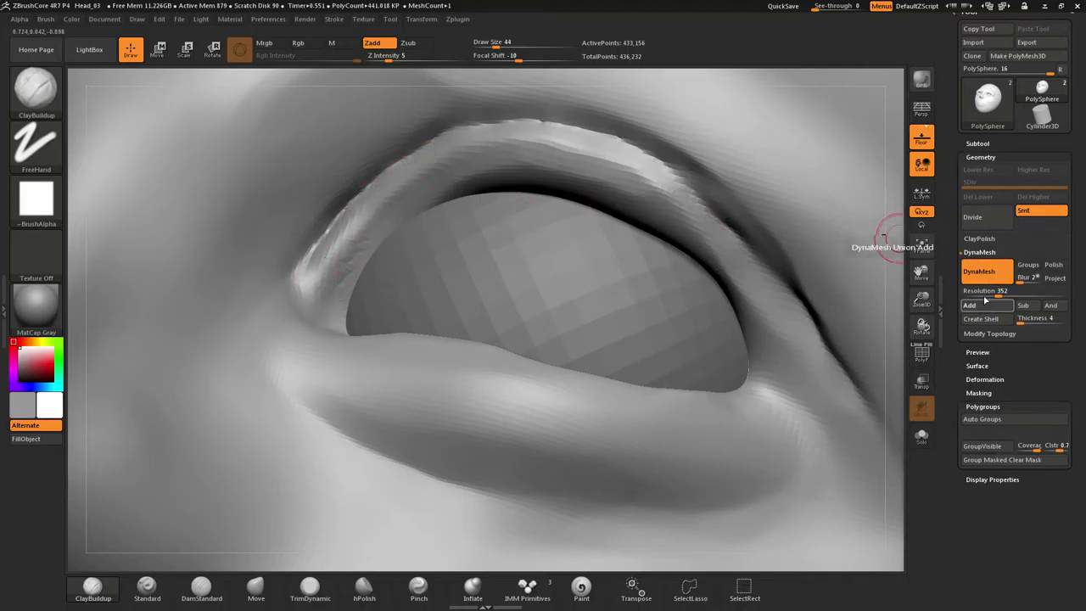
Carve the crease at the inner end of the upper eyelid with inverted ClayBuildup and smooth the crease toward the outer corner
mouse_move(246, 223)
right_down()
mouse_move(213, 220)
mouse_move(242, 222)
right_up()
mouse_move(291, 265)
alt+mouse_down()
mouse_move(350, 180)
mouse_move(321, 227)
alt+mouse_up()
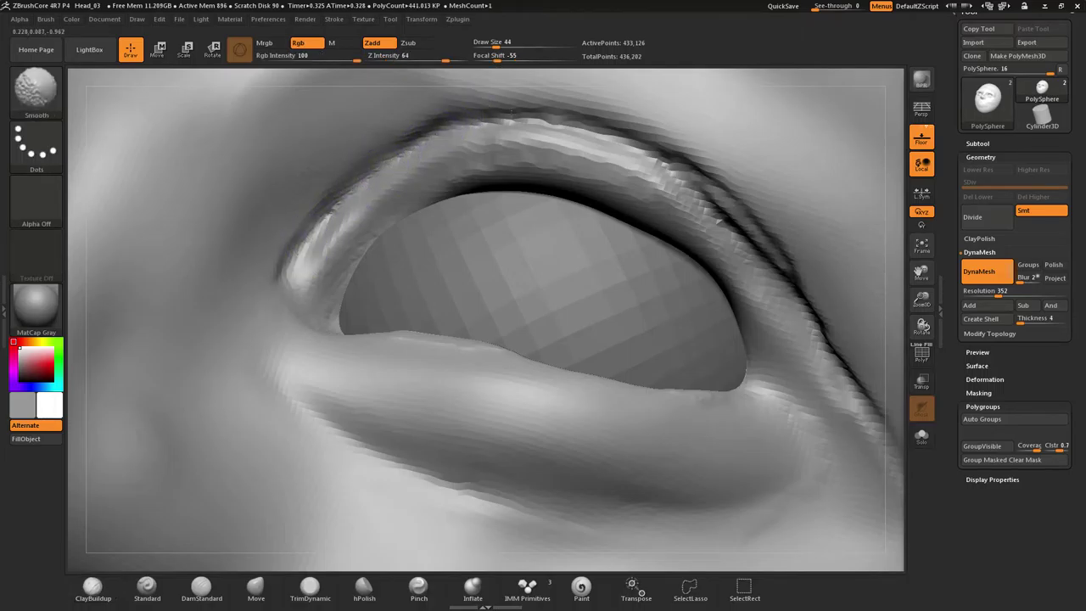
mouse_move(511, 111)
shift+mouse_down()
mouse_move(649, 153)
mouse_move(769, 244)
shift+mouse_up()
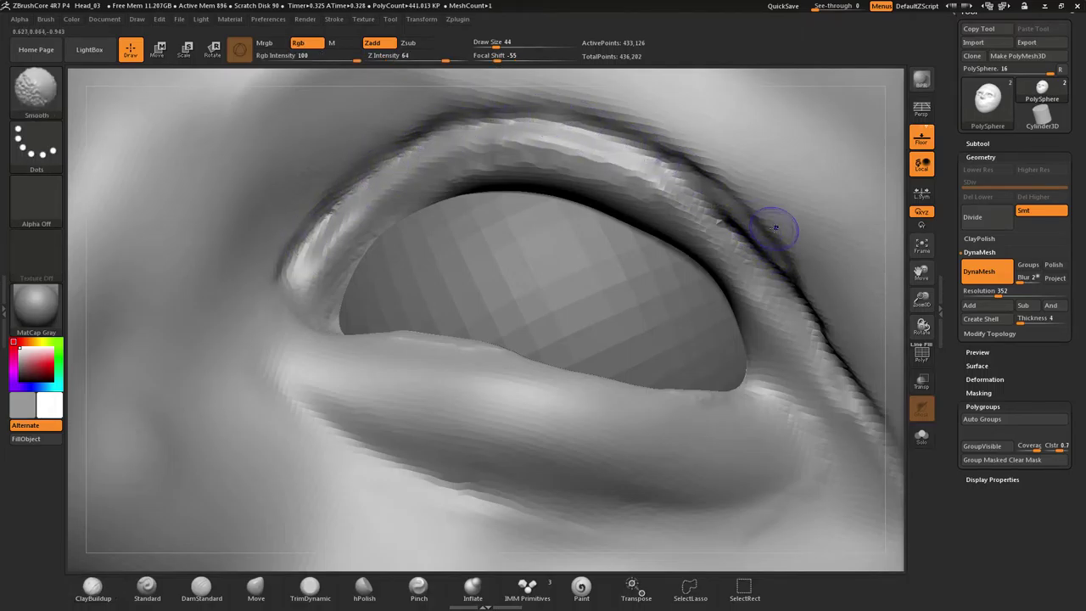
Set the DynaMesh Resolution to 448, add ClayBuildup strokes along the upper eyelid and remesh with Add
drag(998, 296, 1005, 296)
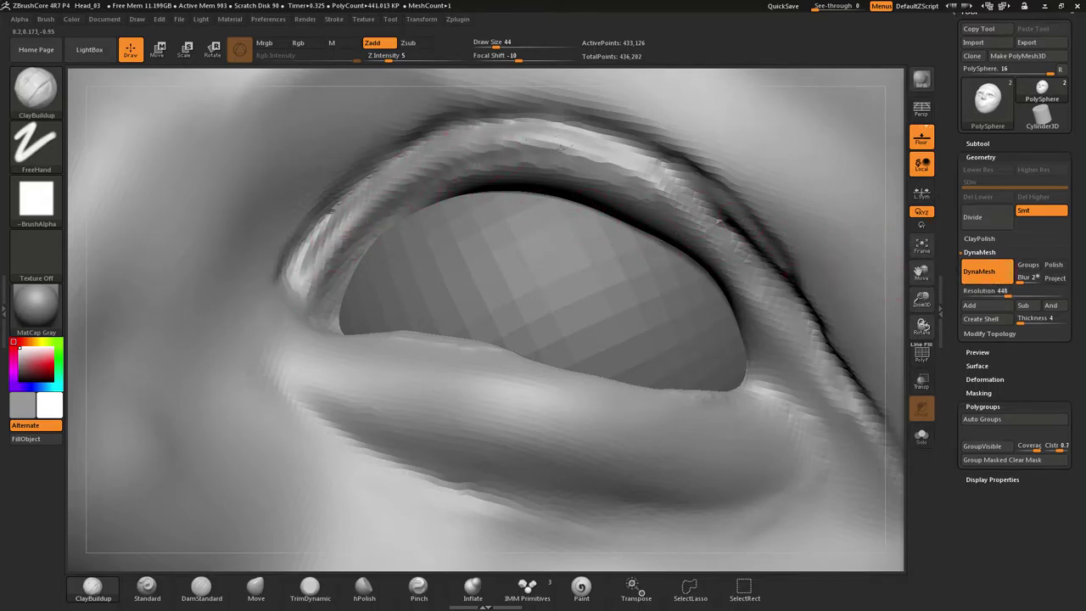
drag(562, 148, 630, 170)
drag(331, 241, 318, 256)
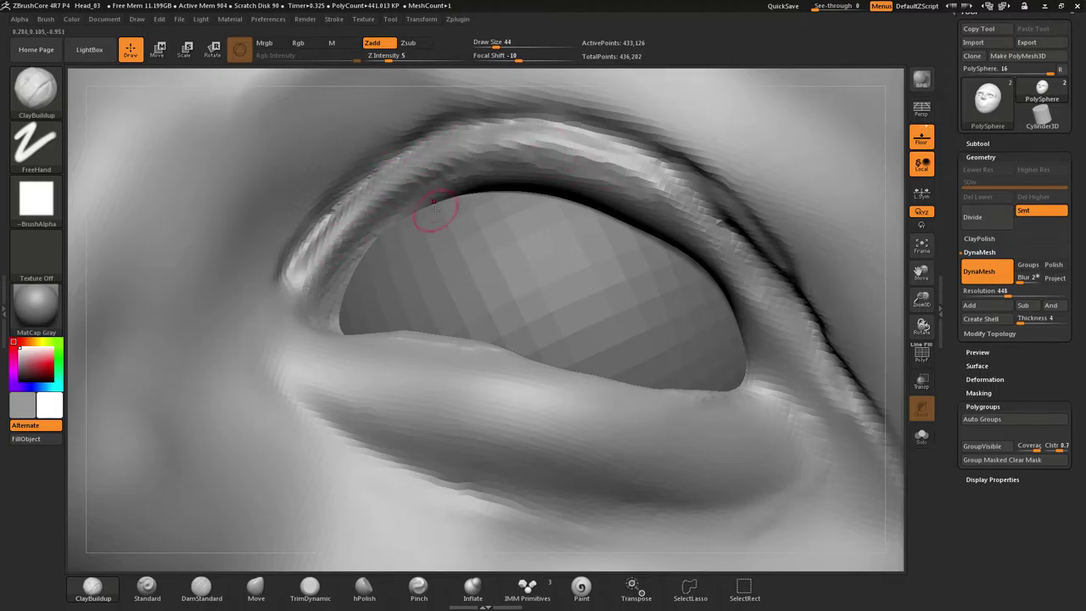
click(981, 308)
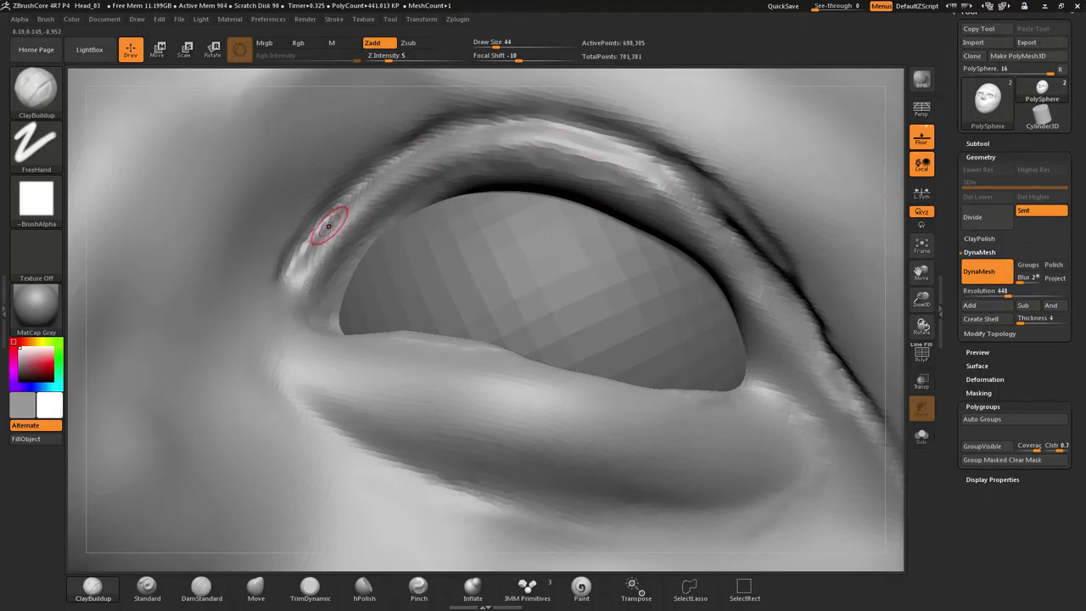
Flatten the upper eyelid rim using the hPolish brush at Draw Size 44 and Z Intensity 100
right_drag(341, 213, 369, 221)
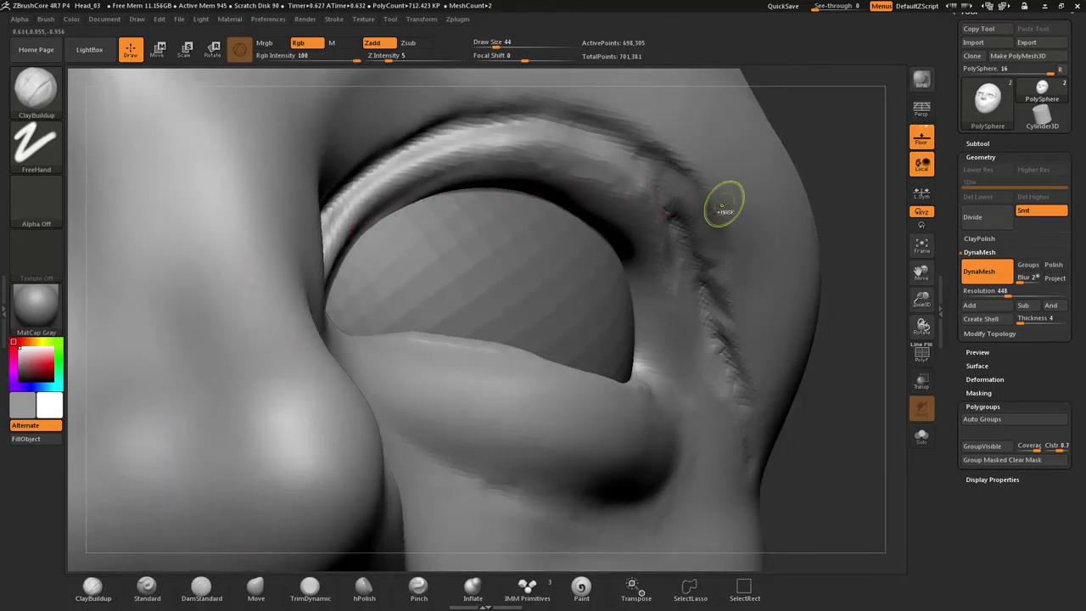
mouse_move(723, 209)
ctrl+right_down()
mouse_move(726, 235)
mouse_move(723, 204)
mouse_move(683, 218)
mouse_move(711, 218)
ctrl+right_up()
click(53, 101)
click(276, 108)
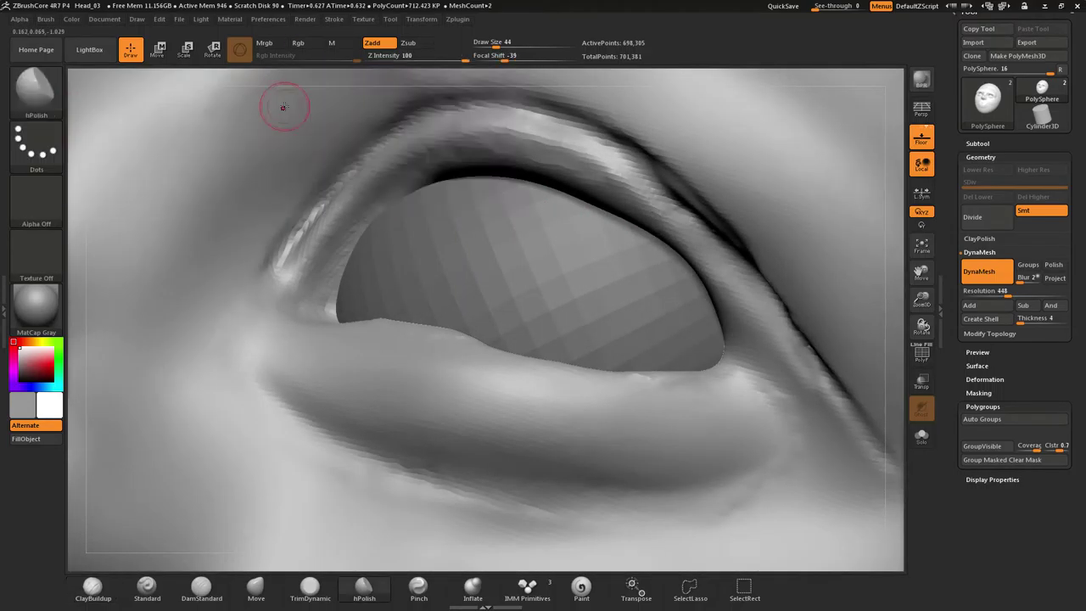
right_drag(506, 167, 509, 147)
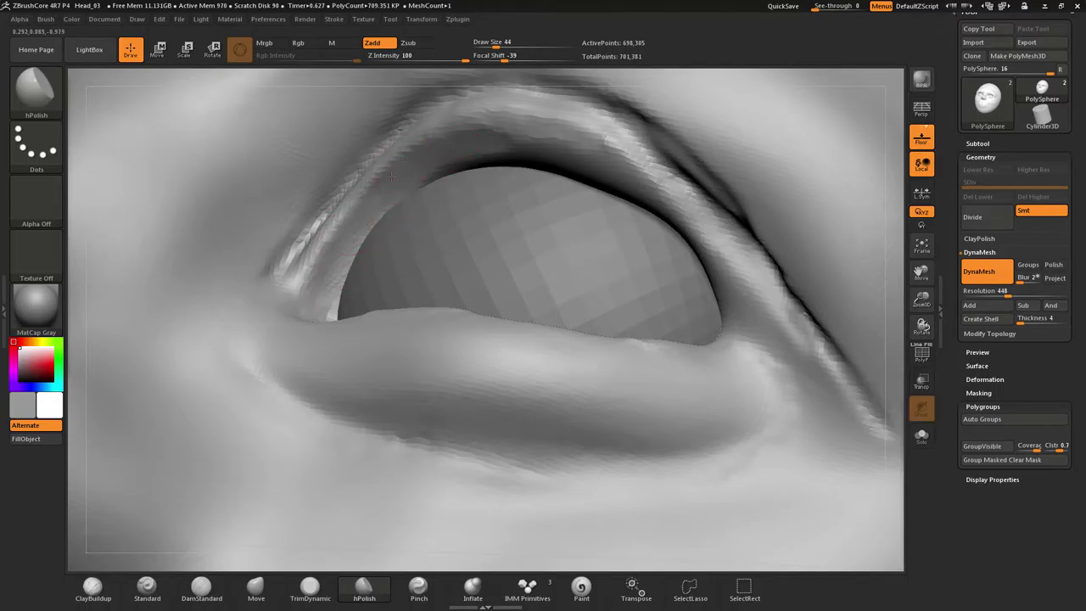
right_drag(629, 173, 530, 144)
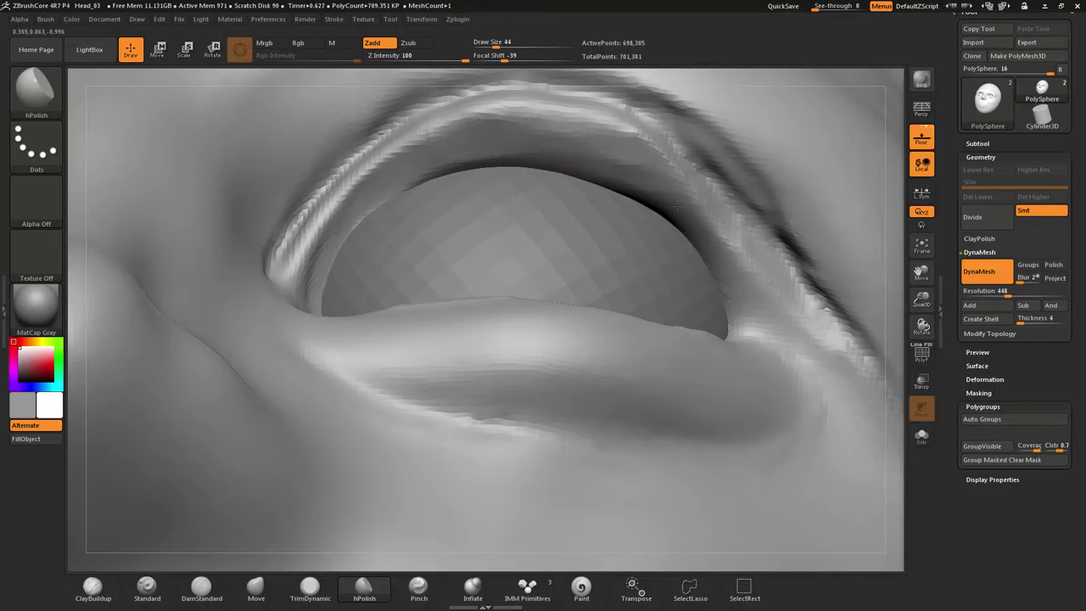
Polish the edge of the lower eyelid along the eyeball with hPolish
right_drag(625, 261, 545, 276)
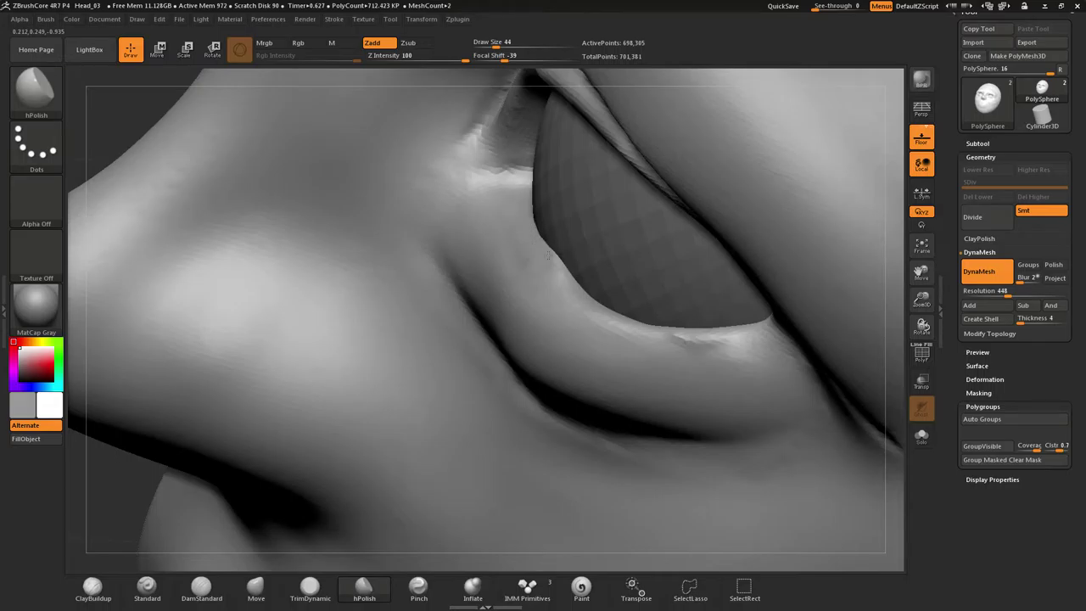
drag(600, 307, 553, 282)
mouse_move(553, 282)
right_down()
mouse_move(609, 327)
mouse_move(594, 327)
right_up()
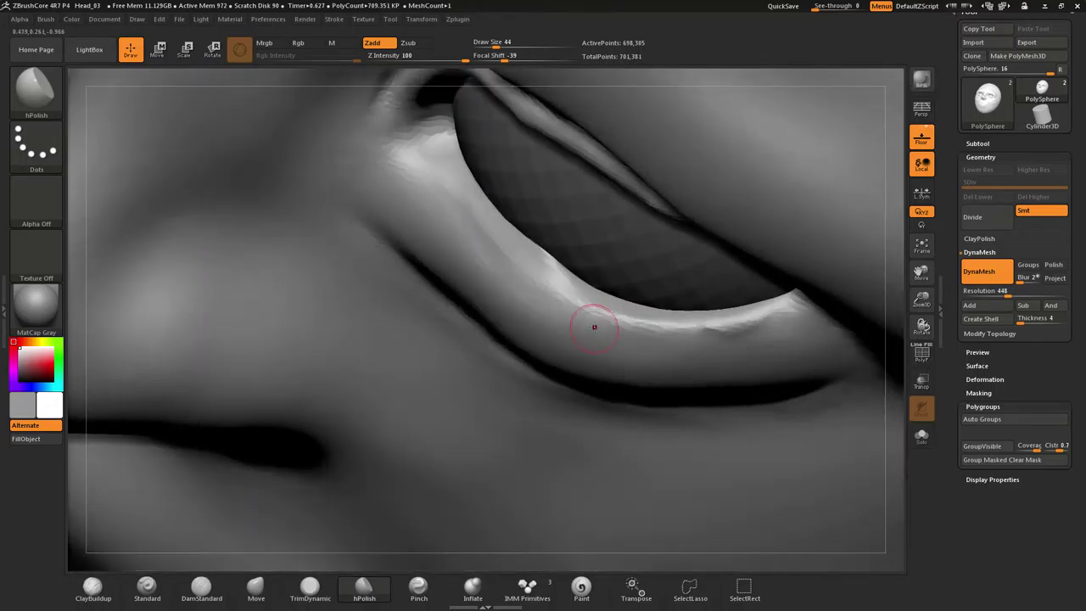
mouse_move(688, 292)
right_down()
mouse_move(685, 174)
mouse_move(668, 153)
right_up()
mouse_move(623, 267)
right_down()
mouse_move(640, 224)
mouse_move(672, 226)
mouse_move(631, 222)
right_up()
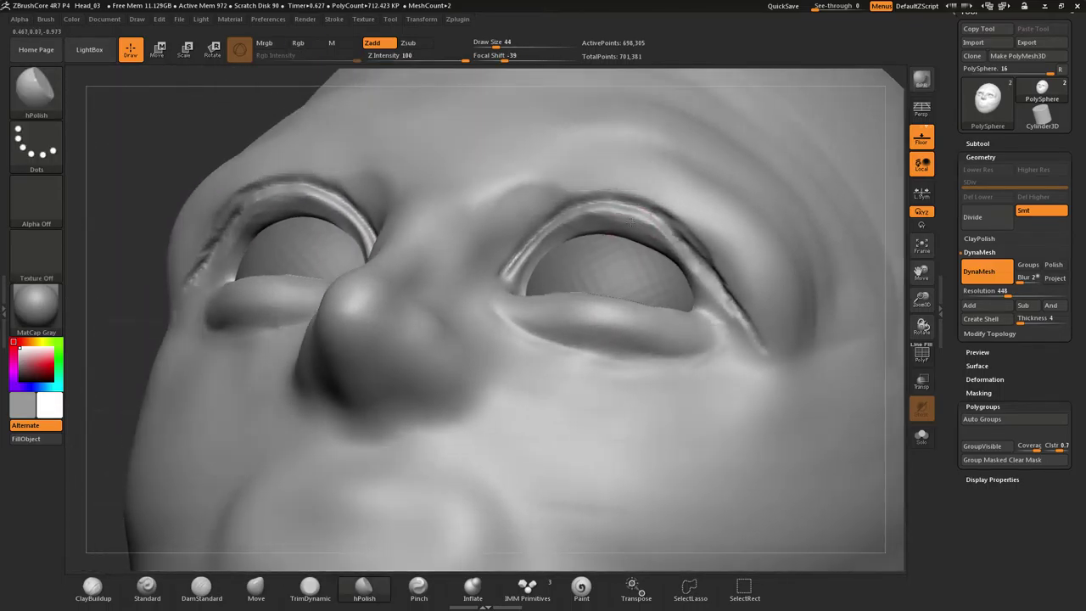
Open the quick-access palette over the face and view its 3D Meshes picker and brush settings
right_drag(751, 240, 736, 250)
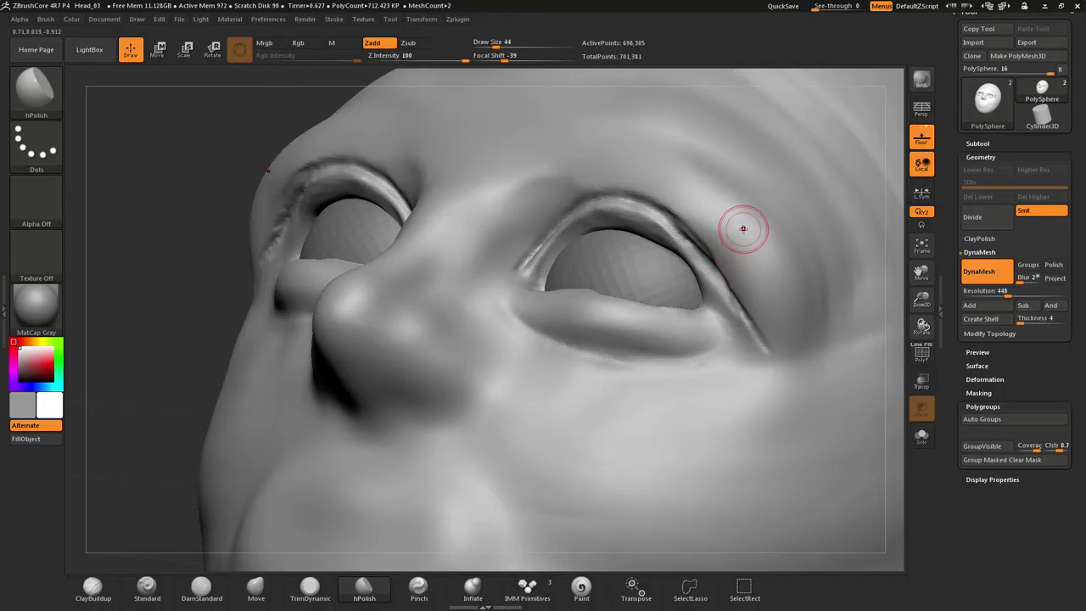
drag(717, 288, 732, 230)
right_click(732, 230)
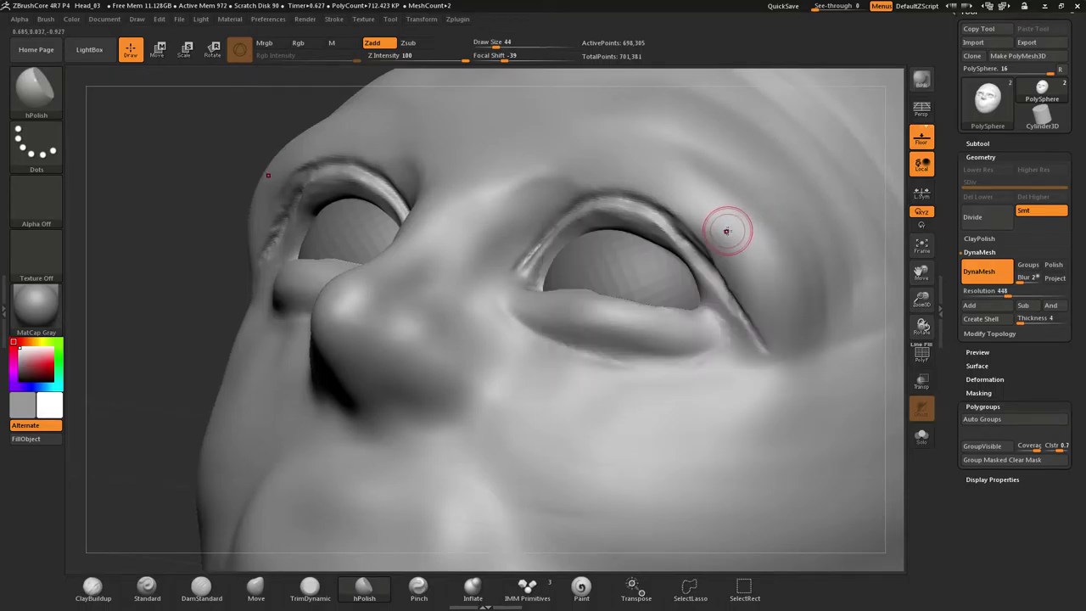
right_click(727, 232)
click(690, 239)
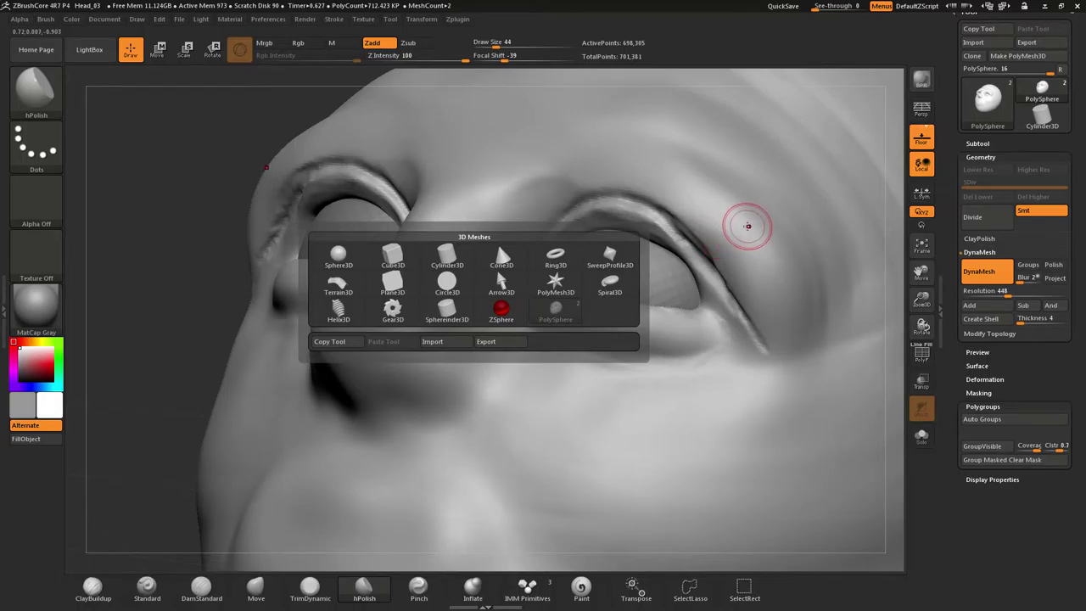
right_drag(748, 226, 732, 230)
right_click(729, 231)
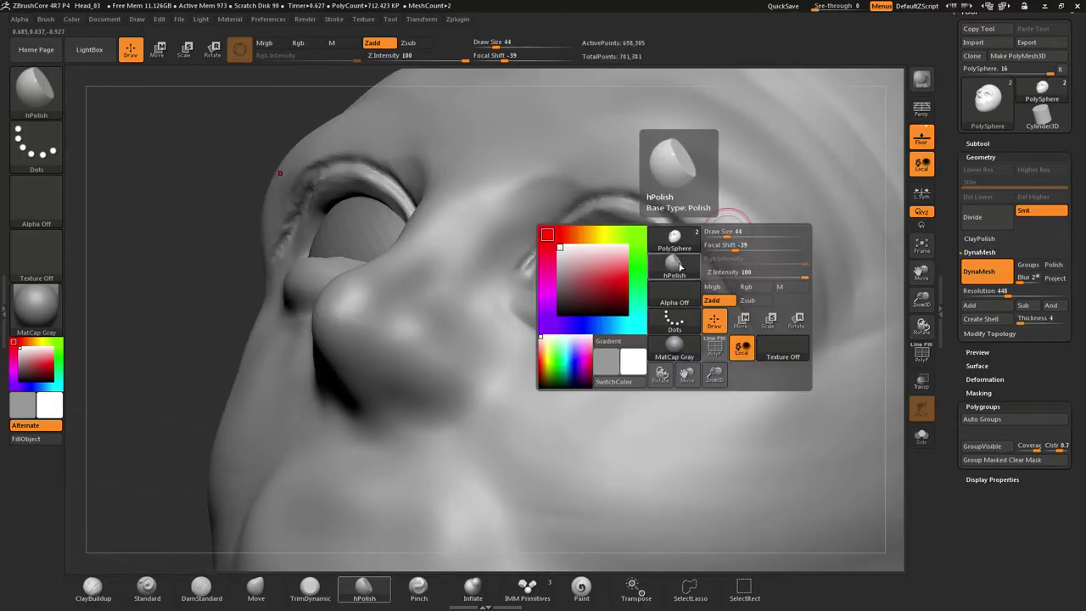
Trim the skin fold above the outer upper eyelid using the TrimDynamic brush at Draw Size 128, and remesh with DynaMesh
click(675, 266)
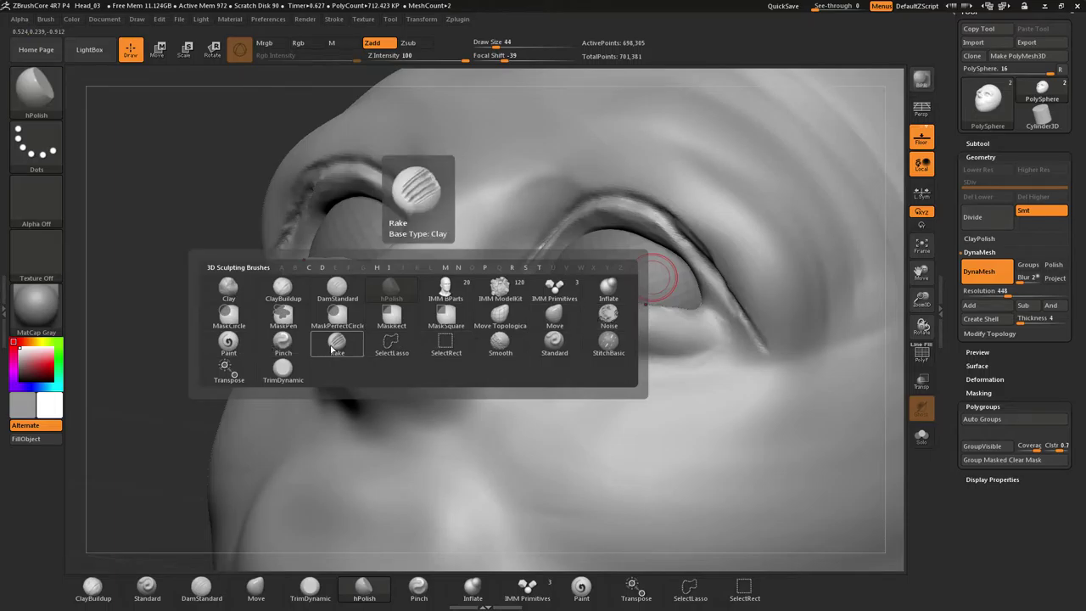
click(283, 371)
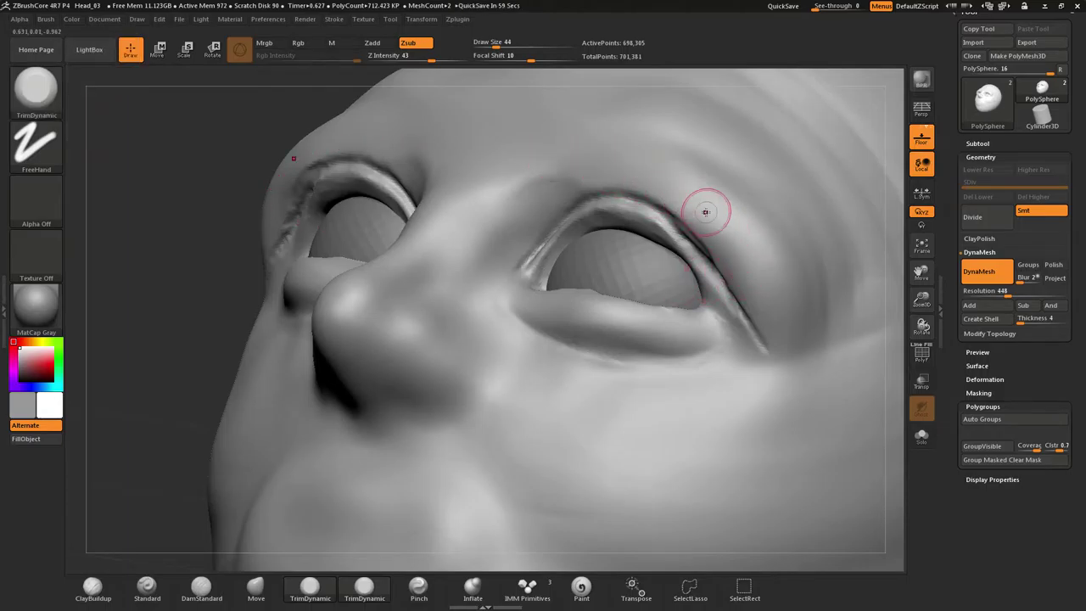
key(s)
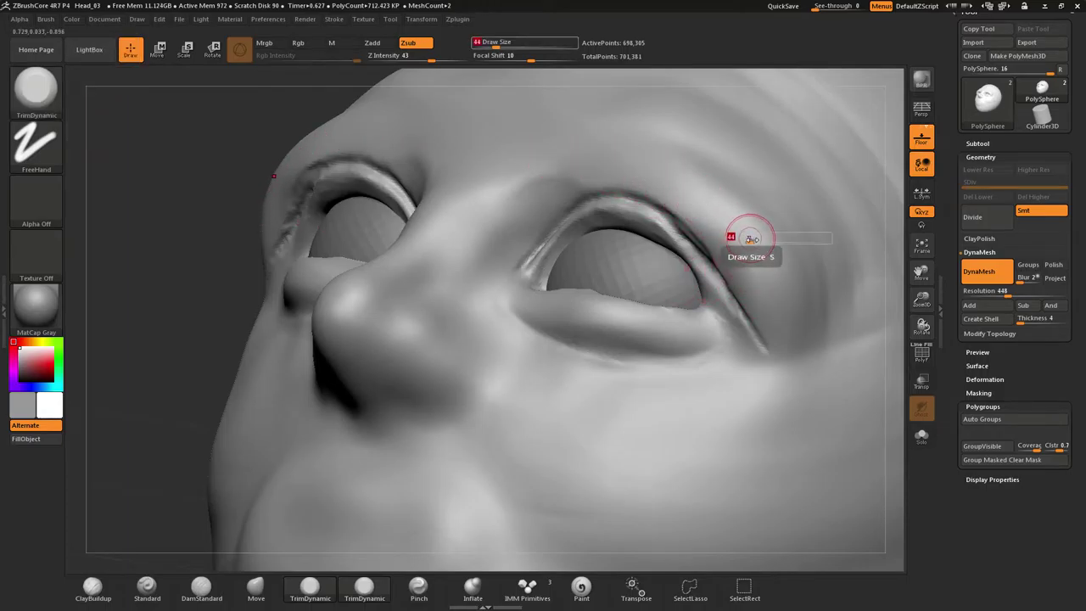
drag(748, 238, 764, 238)
mouse_move(717, 208)
mouse_down()
mouse_move(778, 296)
mouse_move(781, 282)
mouse_up()
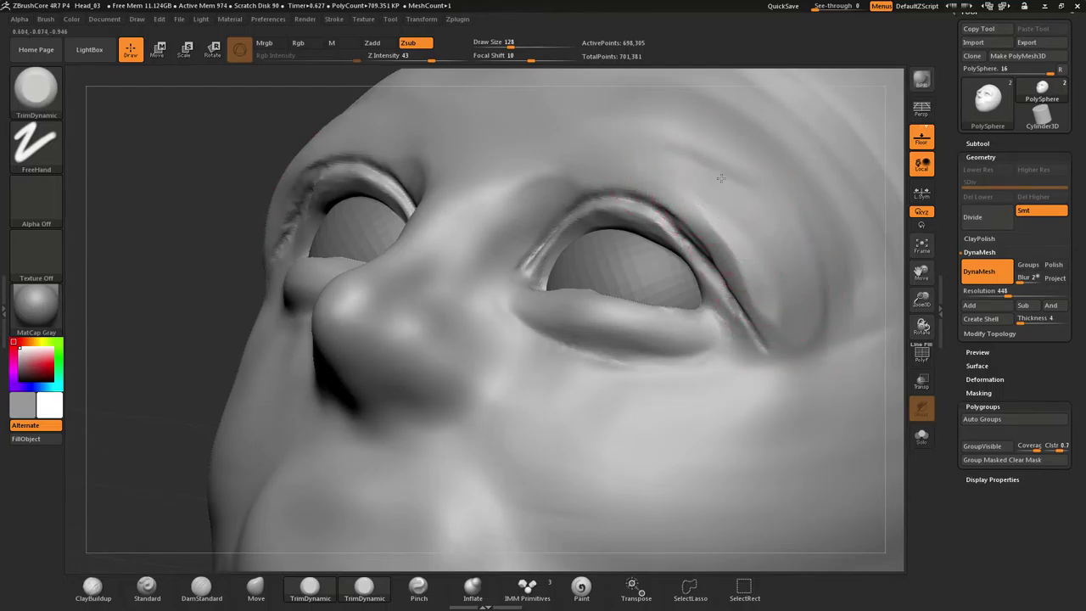
mouse_move(763, 260)
right_down()
mouse_move(707, 202)
mouse_move(715, 222)
mouse_move(748, 200)
right_up()
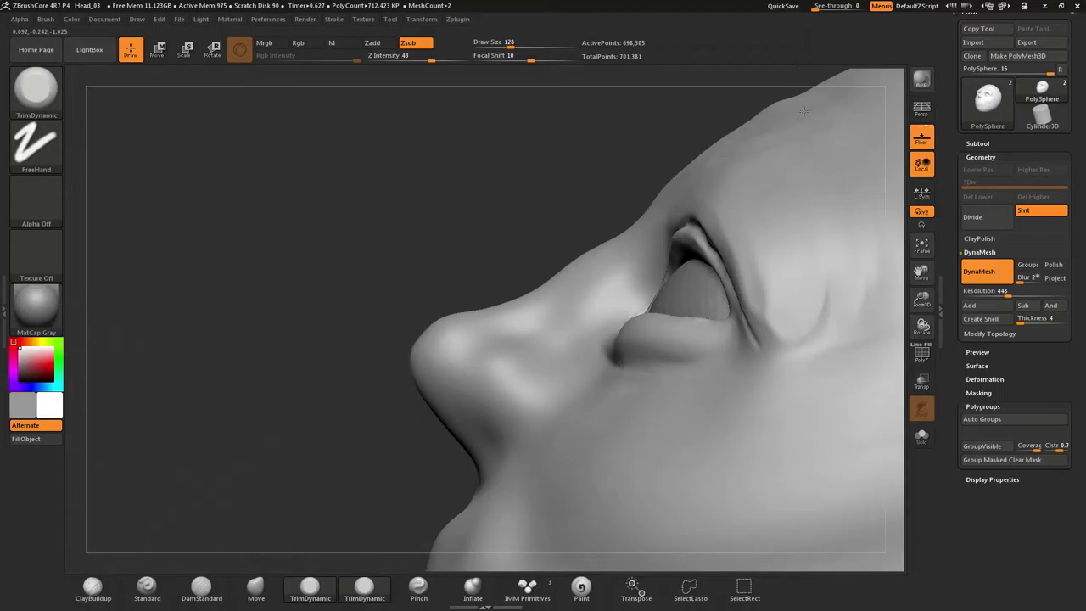
mouse_move(701, 156)
right_down()
mouse_move(746, 199)
mouse_move(740, 188)
right_up()
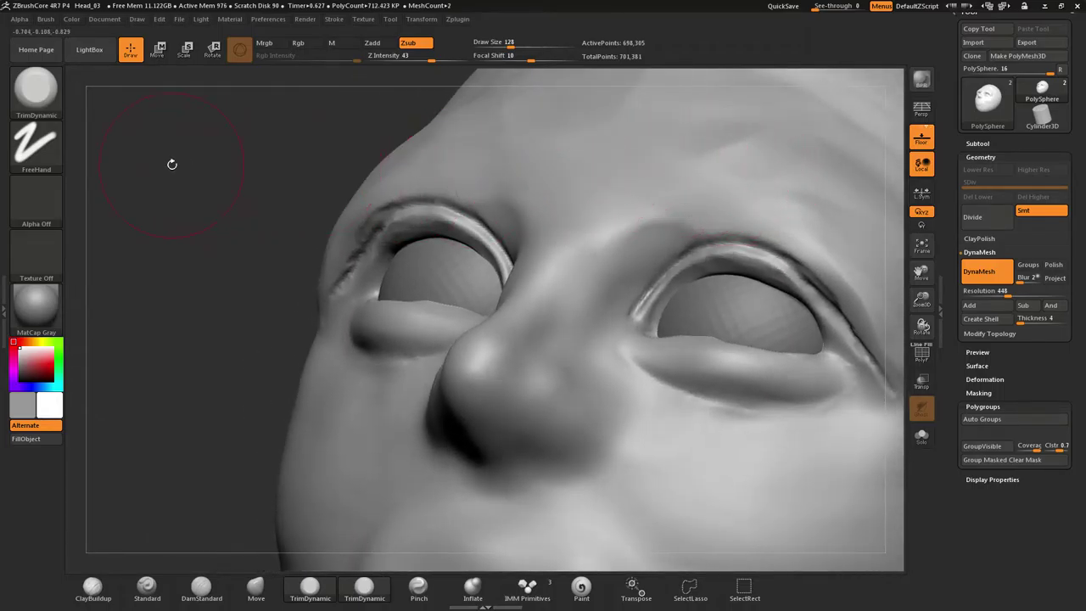
mouse_move(168, 162)
ctrl+mouse_down()
mouse_move(237, 217)
mouse_move(246, 243)
ctrl+mouse_up()
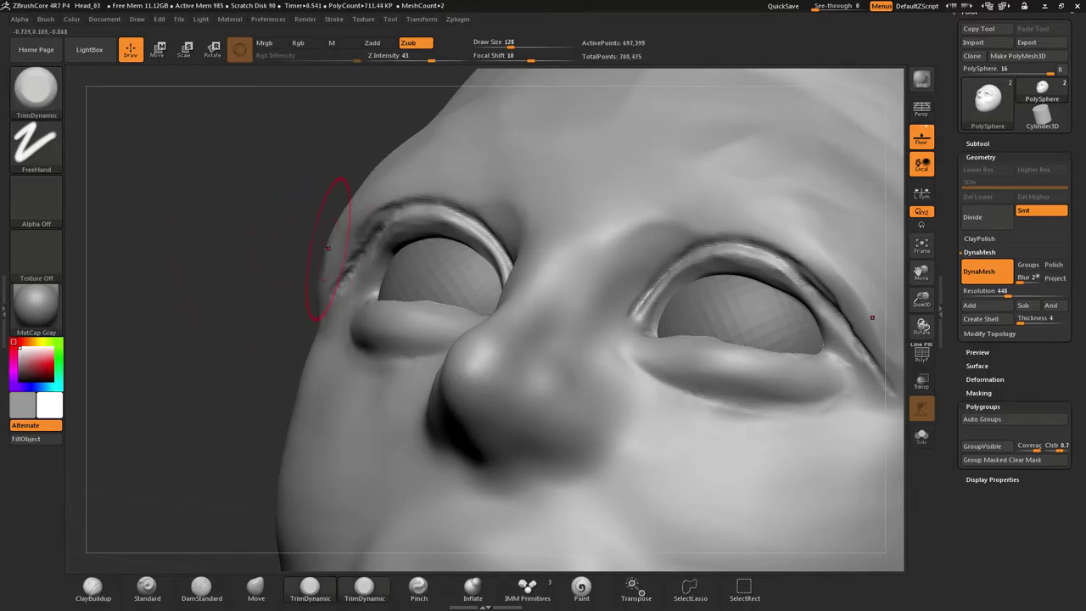
Smooth the rough outer end of the upper eyelid and update the DynaMesh
key(shift)
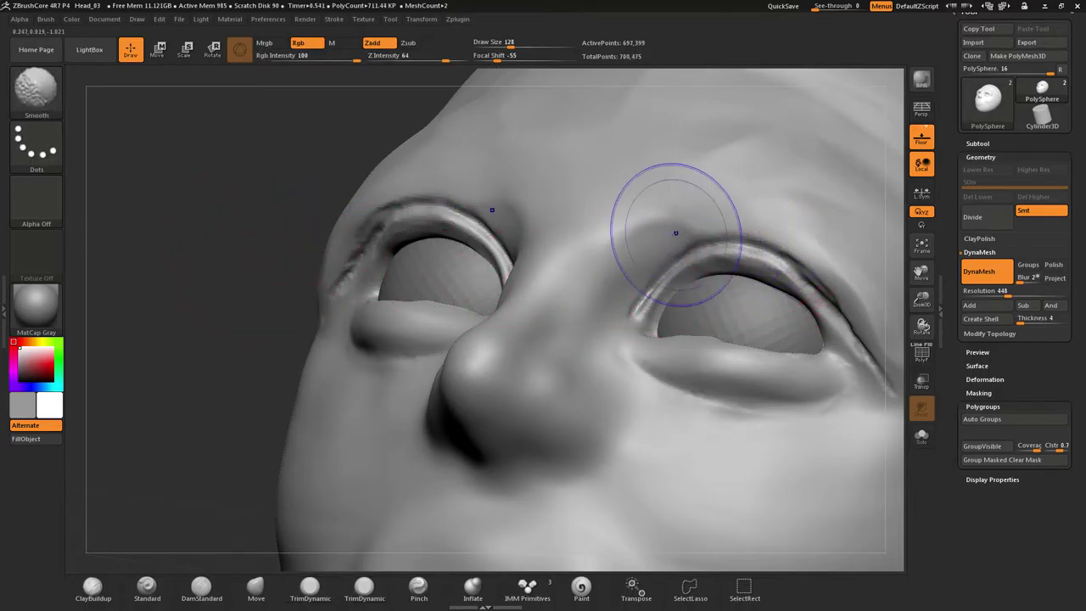
shift+drag(355, 243, 333, 278)
ctrl+drag(170, 159, 227, 221)
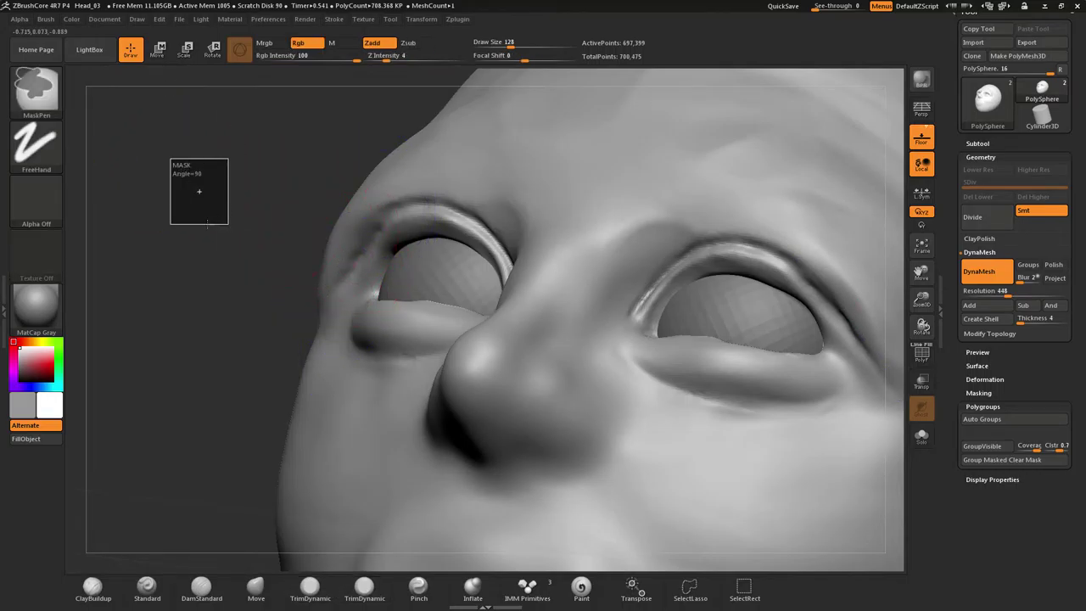
drag(259, 275, 281, 254)
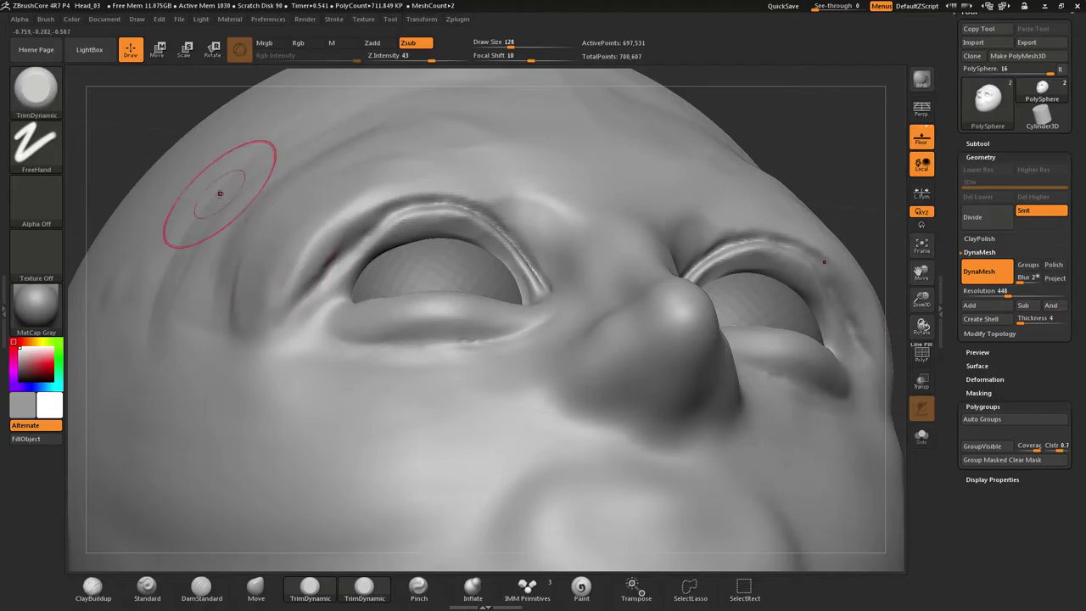
Carve both nostrils into the underside of the nose using the Standard brush at Draw Size 54, and remesh
click(419, 587)
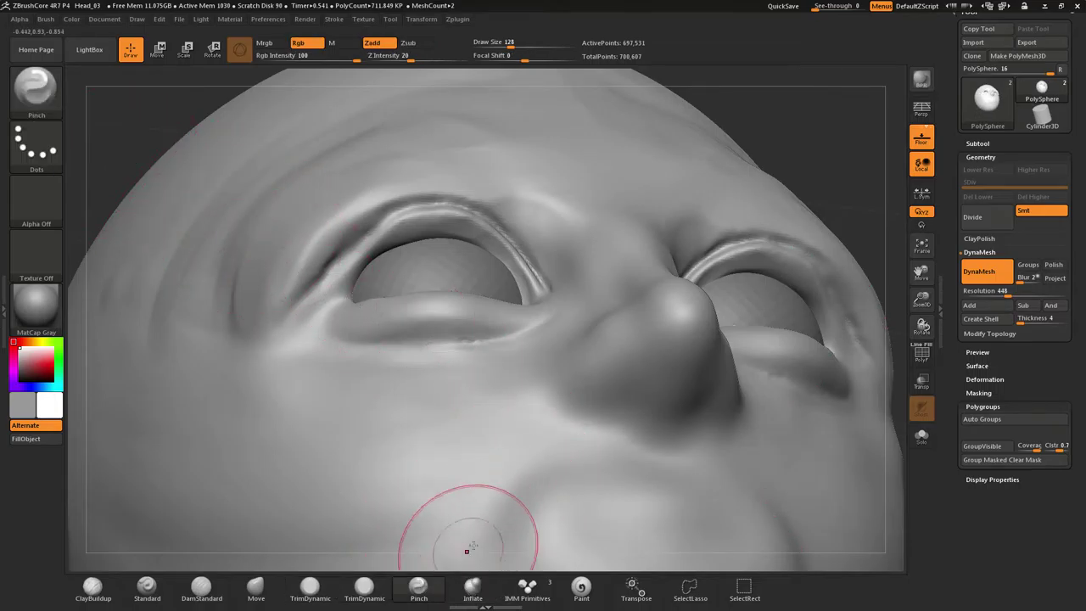
click(164, 587)
right_drag(647, 359, 634, 362)
key(s)
mouse_move(650, 387)
mouse_down()
mouse_move(630, 385)
mouse_move(636, 373)
mouse_move(605, 380)
mouse_move(630, 380)
mouse_up()
key(ctrl+z)
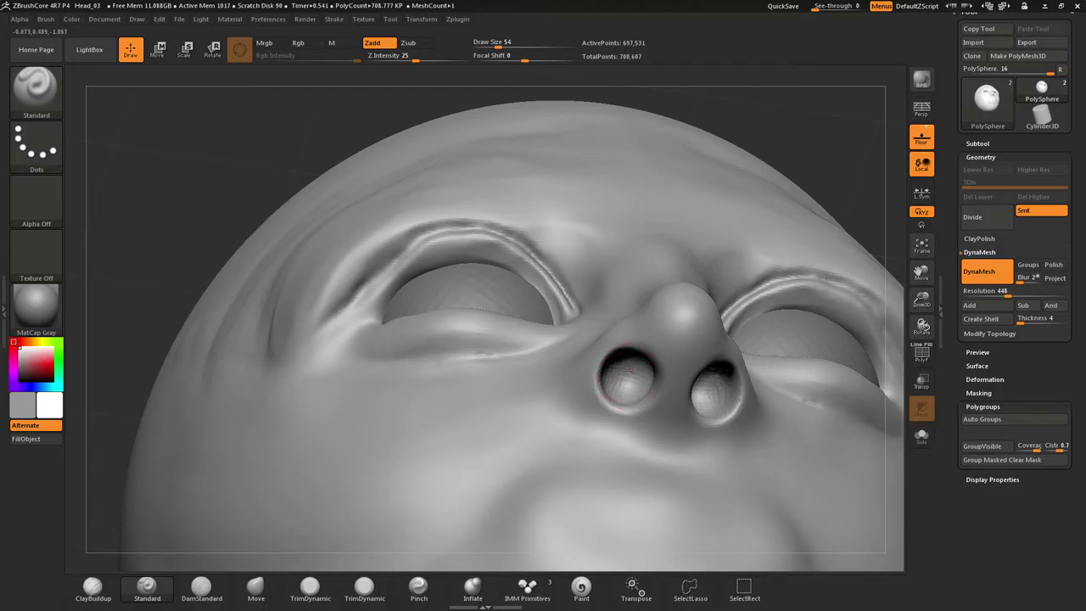
mouse_move(622, 377)
right_down()
mouse_move(500, 380)
mouse_move(617, 390)
mouse_move(626, 368)
right_up()
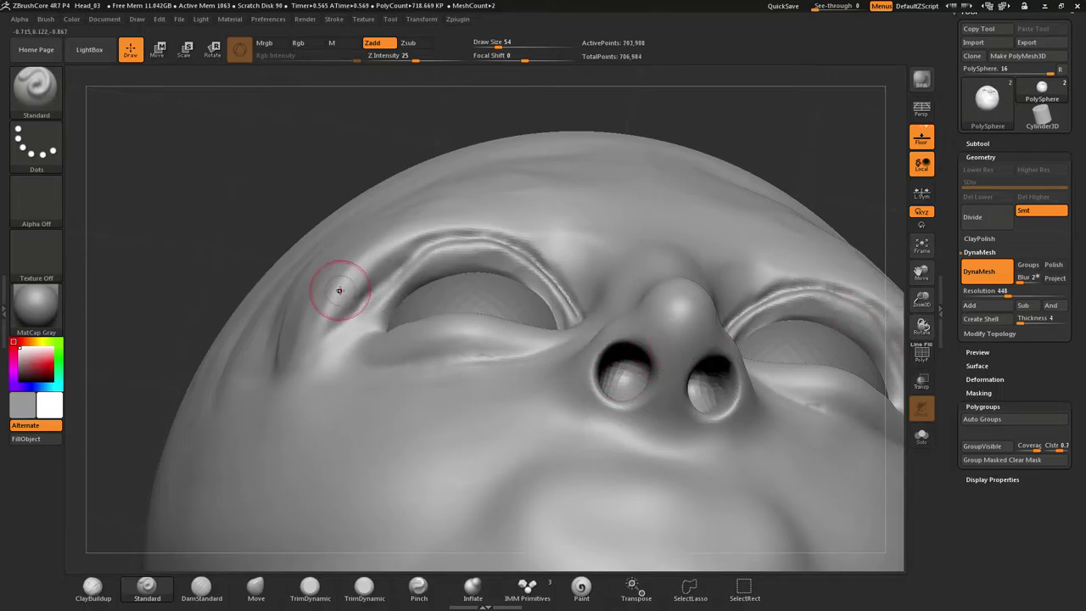
mouse_move(316, 383)
right_down()
mouse_move(377, 380)
mouse_move(362, 356)
right_up()
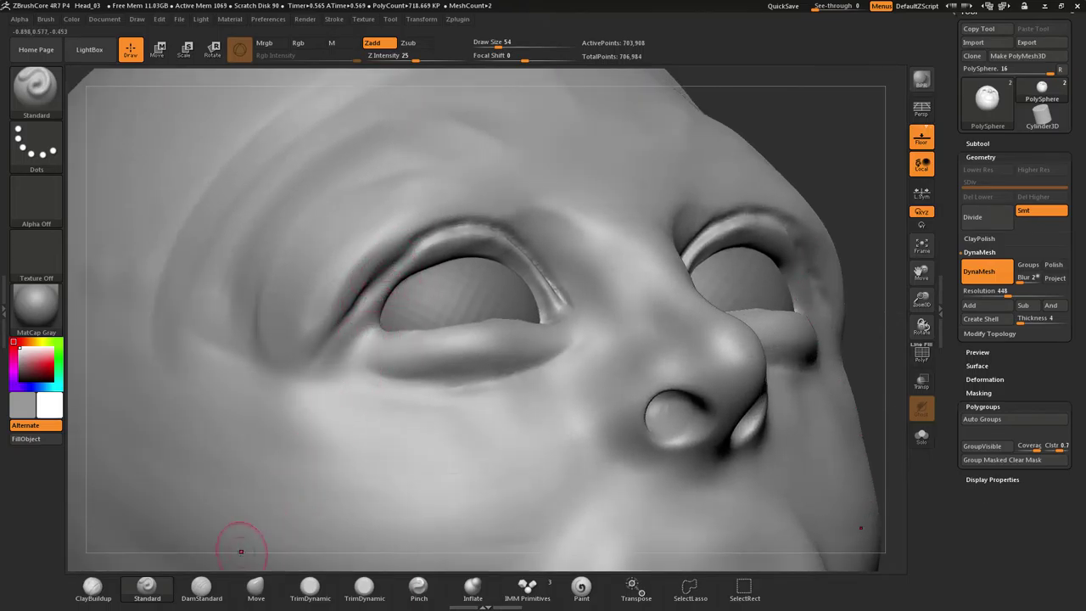
Adjust the upper and lower eyelid edges around the eyeball using the Move brush at Draw Size 120
click(255, 585)
key(s)
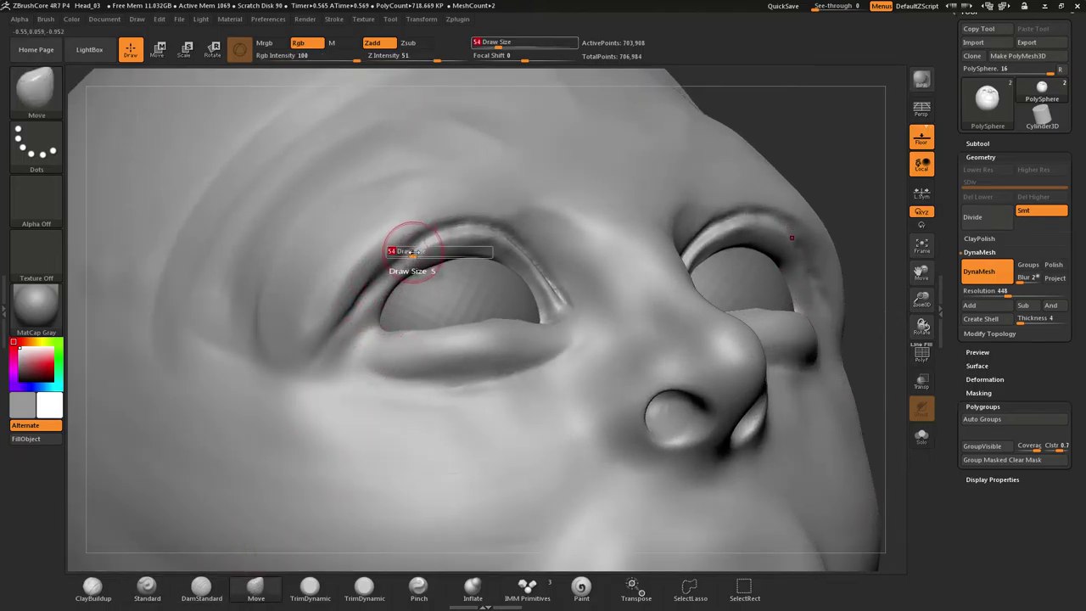
mouse_move(411, 254)
mouse_down()
mouse_move(423, 255)
mouse_move(388, 259)
mouse_up()
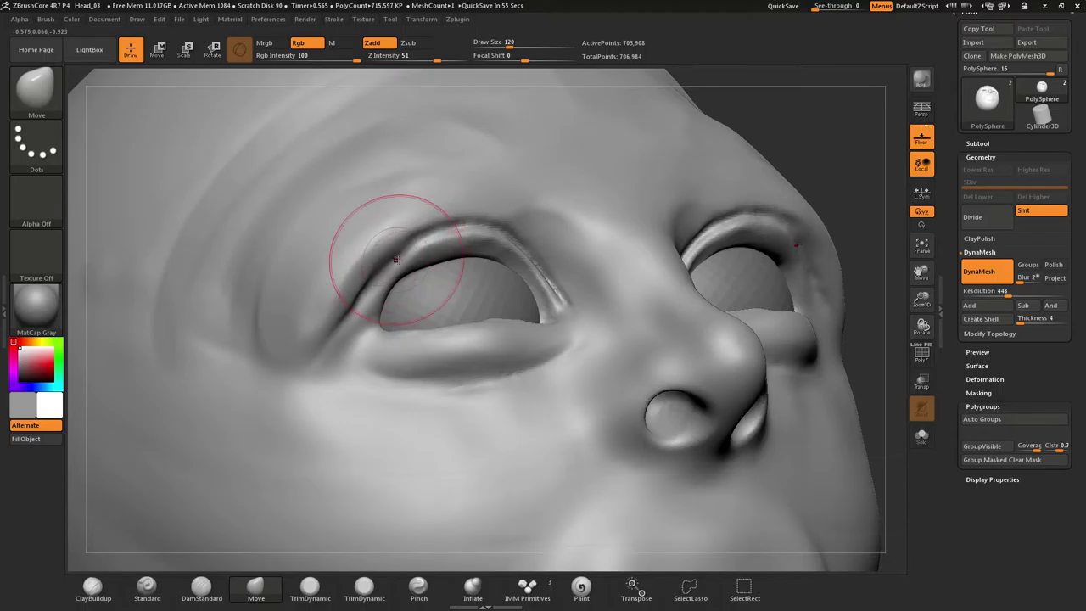
mouse_move(411, 274)
right_down()
mouse_move(348, 288)
mouse_move(373, 301)
right_up()
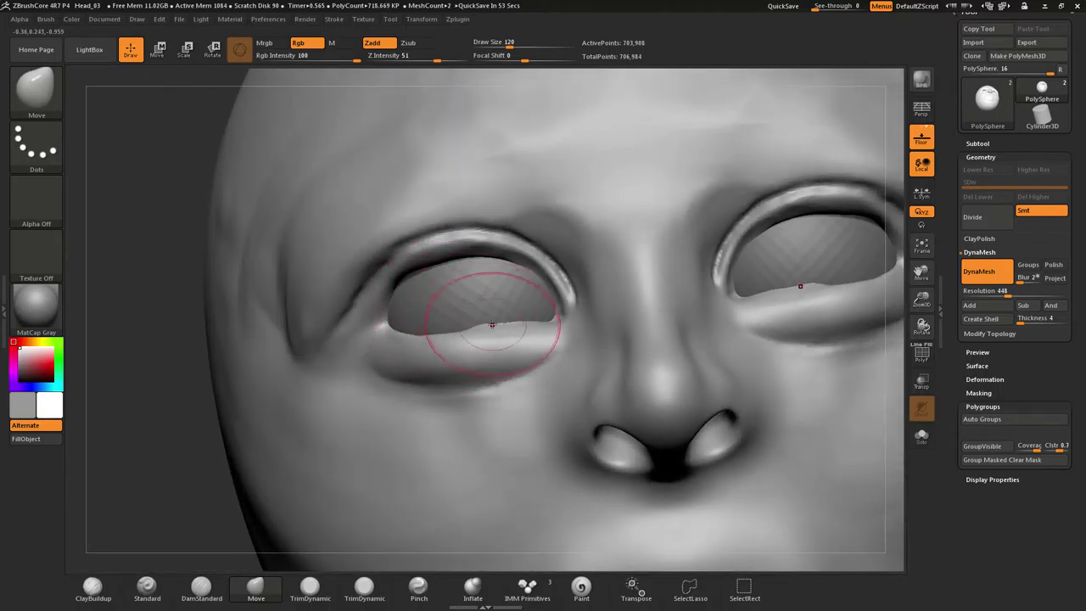
drag(494, 322, 494, 329)
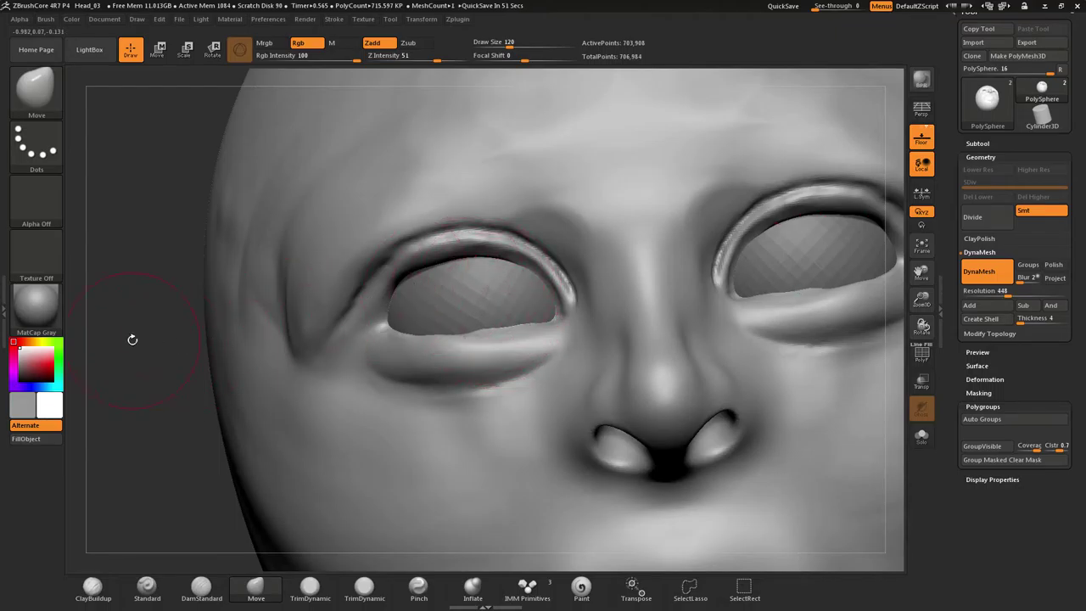
Refine the eye opening in front view, nudging the outer corner and both eyelid contours with the Move brush
shift+drag(131, 338, 126, 356)
mouse_move(399, 270)
mouse_down()
mouse_move(390, 295)
mouse_move(375, 268)
mouse_up()
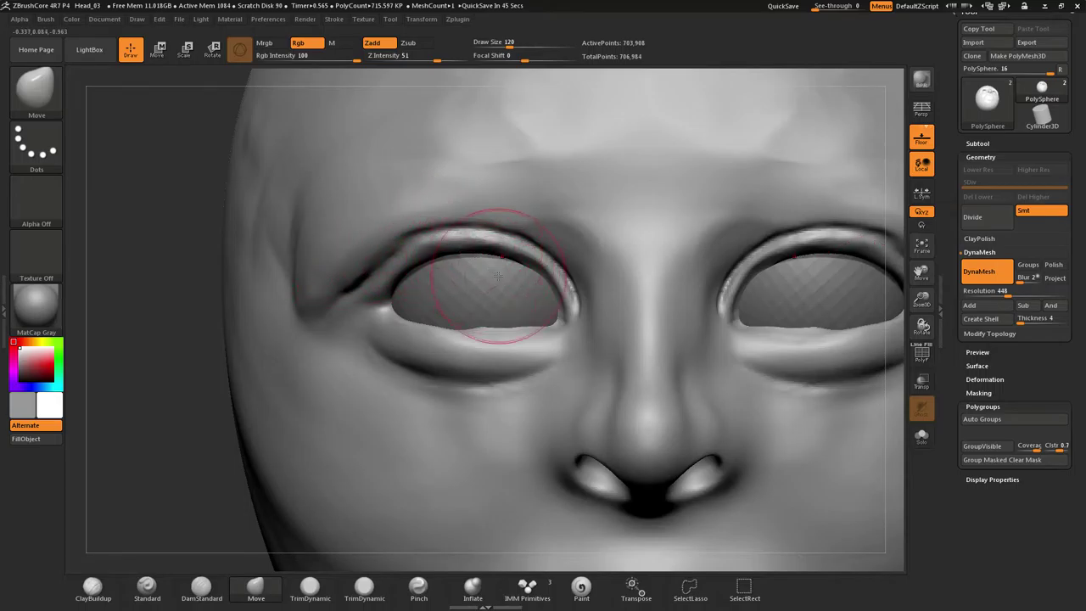
drag(492, 323, 474, 351)
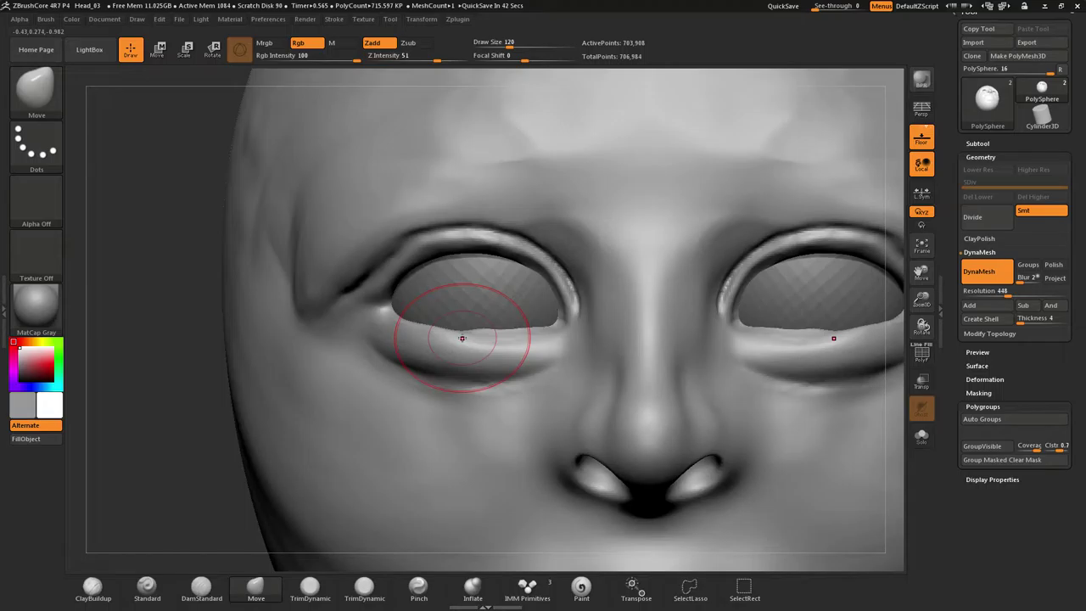
drag(462, 339, 462, 339)
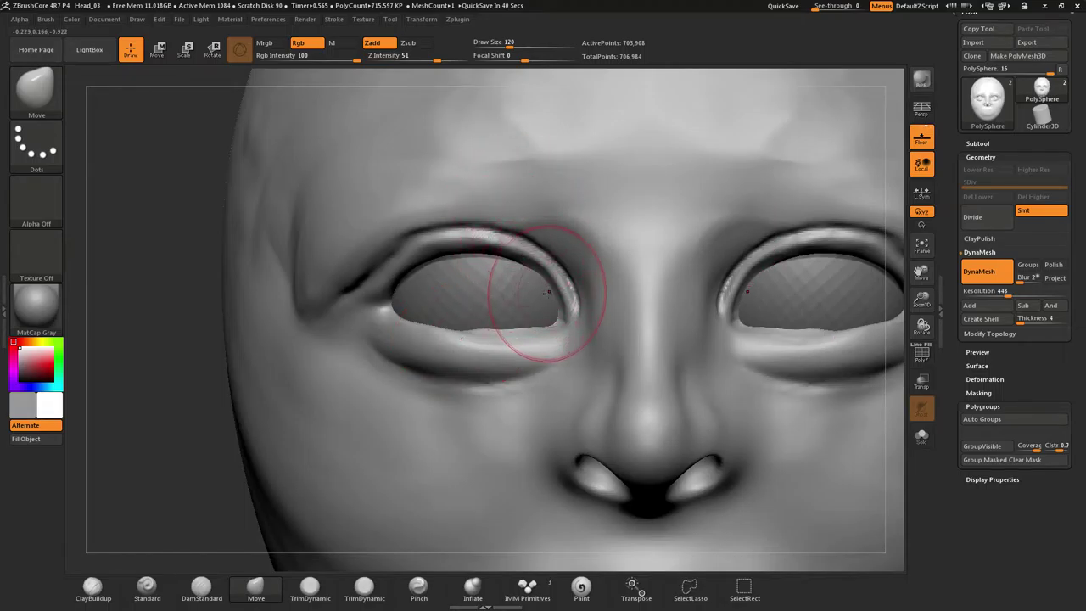
drag(502, 252, 500, 257)
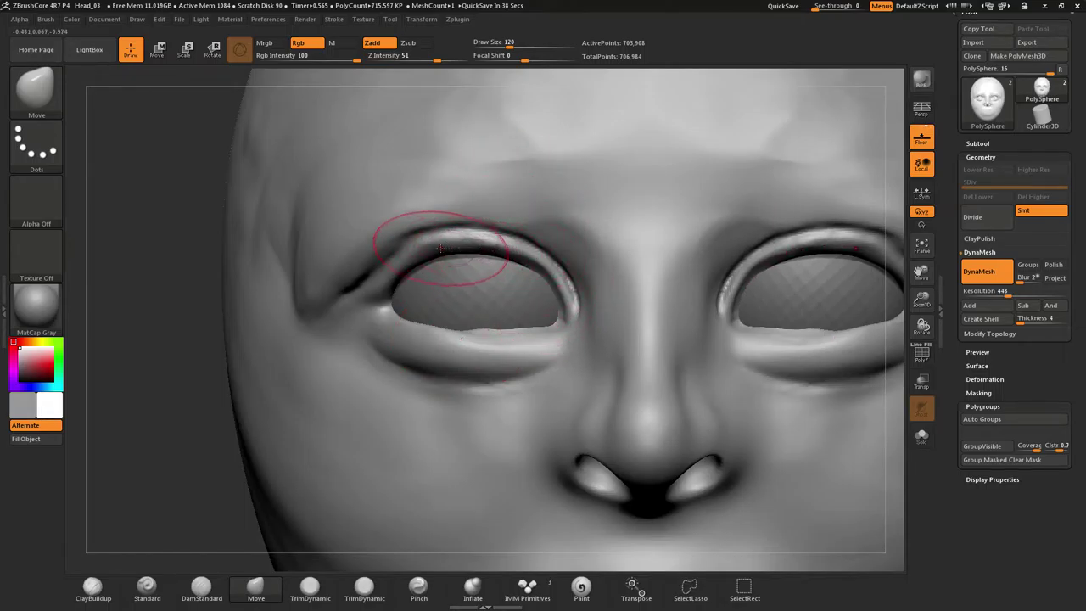
mouse_move(433, 253)
mouse_down()
mouse_move(375, 302)
mouse_move(323, 313)
mouse_move(328, 296)
mouse_up()
Push the lower eyelid's bulge back towards the eyeball in profile, using the Move brush at Draw Size 274
right_drag(328, 293, 383, 273)
shift+drag(312, 210, 296, 216)
mouse_move(416, 310)
right_down()
mouse_move(360, 284)
mouse_move(468, 282)
right_up()
mouse_move(668, 259)
ctrl+right_down()
mouse_move(658, 245)
mouse_move(668, 254)
mouse_move(637, 308)
mouse_move(621, 395)
mouse_move(538, 448)
mouse_move(550, 393)
ctrl+right_up()
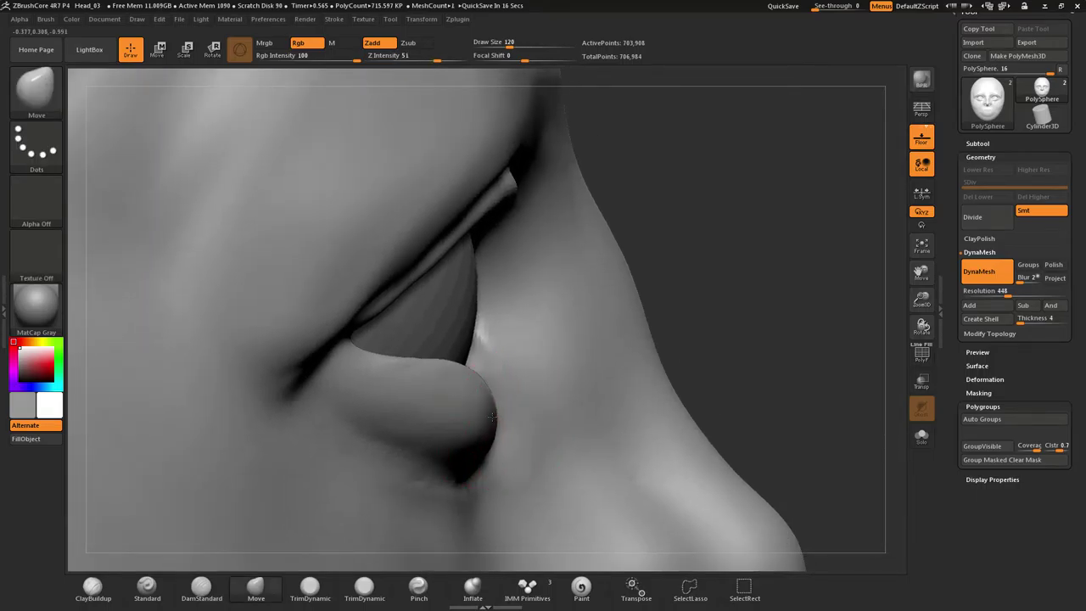
key(s)
drag(500, 411, 518, 412)
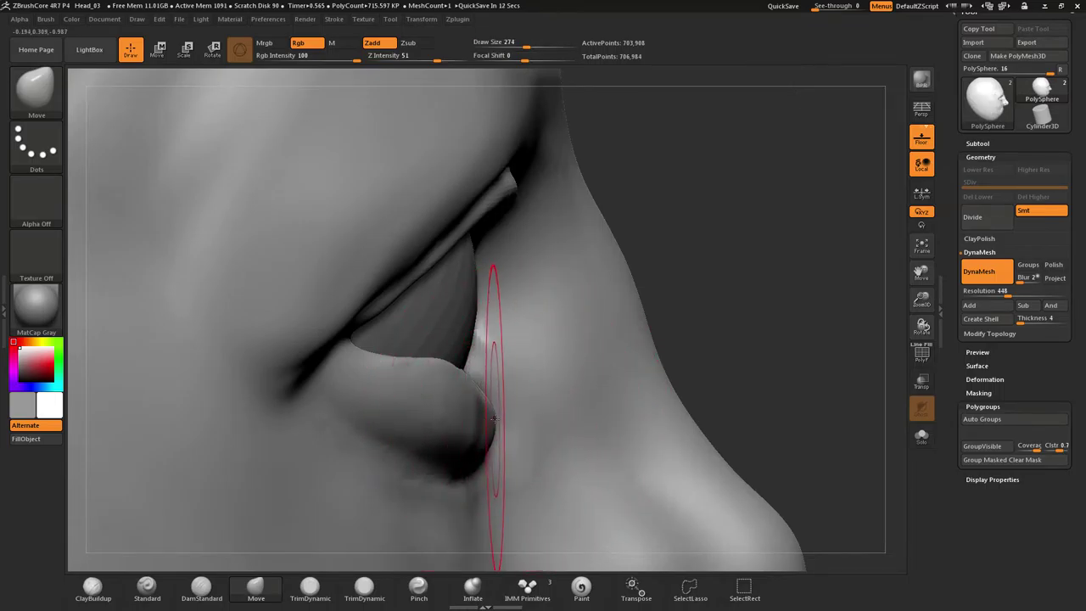
drag(472, 420, 483, 422)
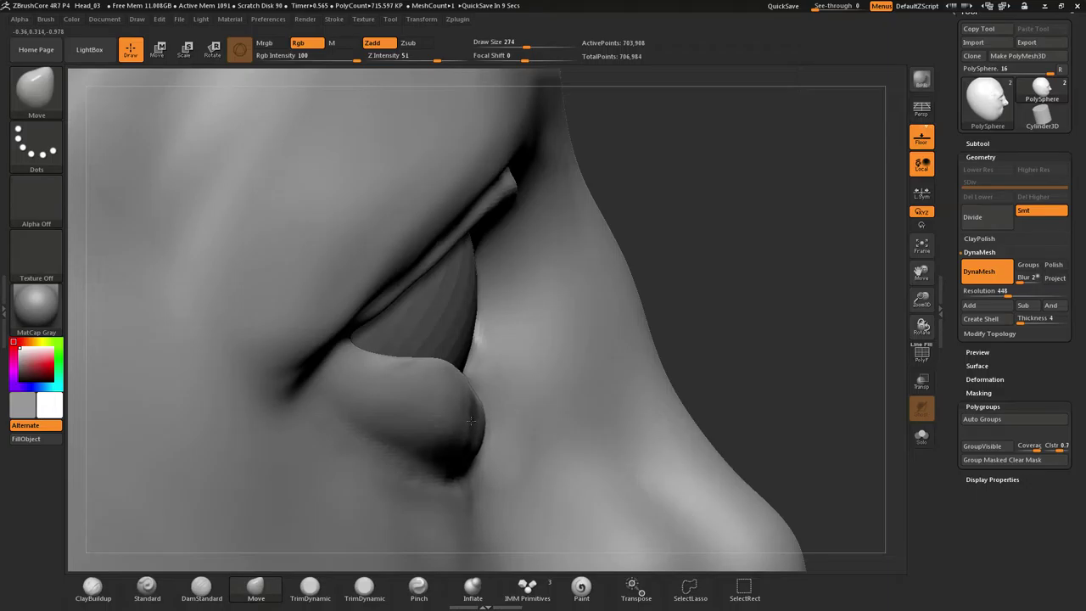
mouse_move(475, 410)
right_down()
mouse_move(411, 401)
mouse_move(477, 394)
mouse_move(477, 424)
mouse_move(470, 391)
right_up()
mouse_move(431, 449)
alt+right_down()
mouse_move(492, 362)
mouse_move(497, 413)
mouse_move(565, 239)
mouse_move(499, 289)
mouse_move(526, 303)
alt+right_up()
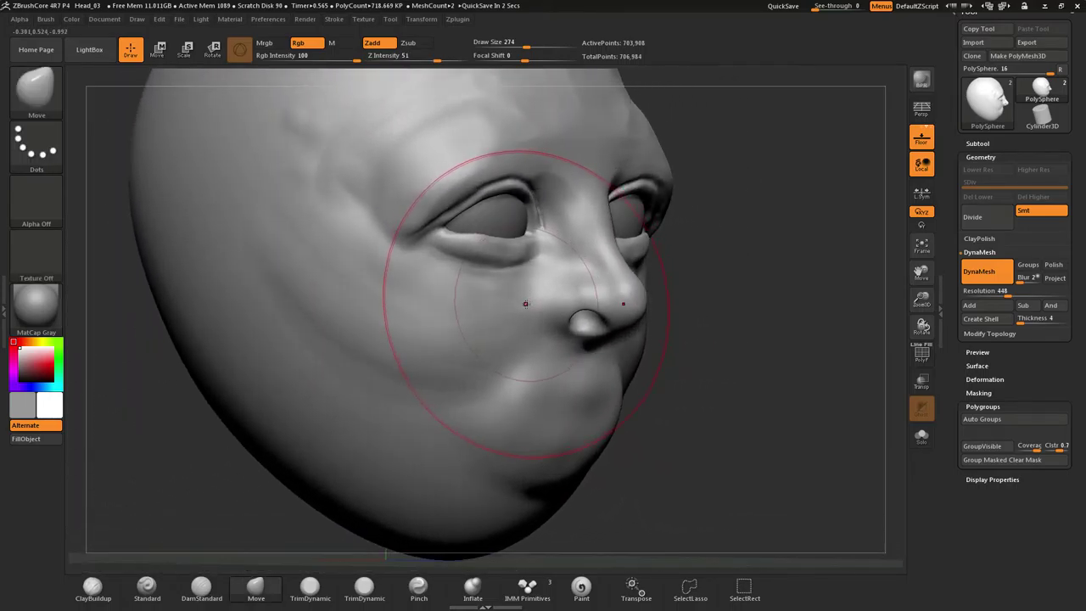
Build up the cheekbone from the temple to beside the nose using ClayBuildup at Draw Size 104 and Z Intensity 5
key(b)
key(c)
key(b)
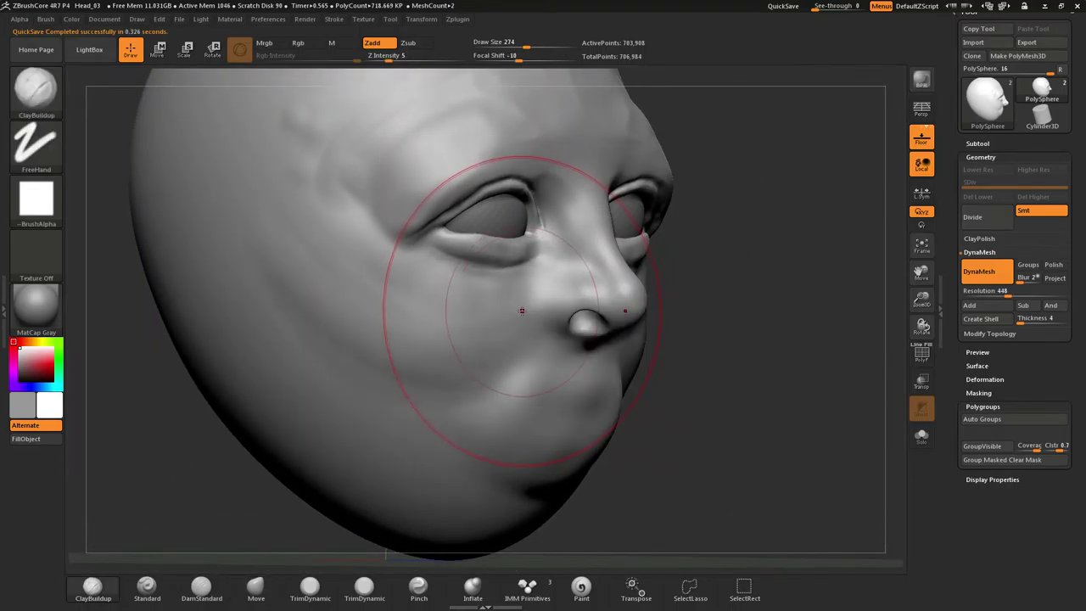
key(s)
drag(455, 326, 436, 327)
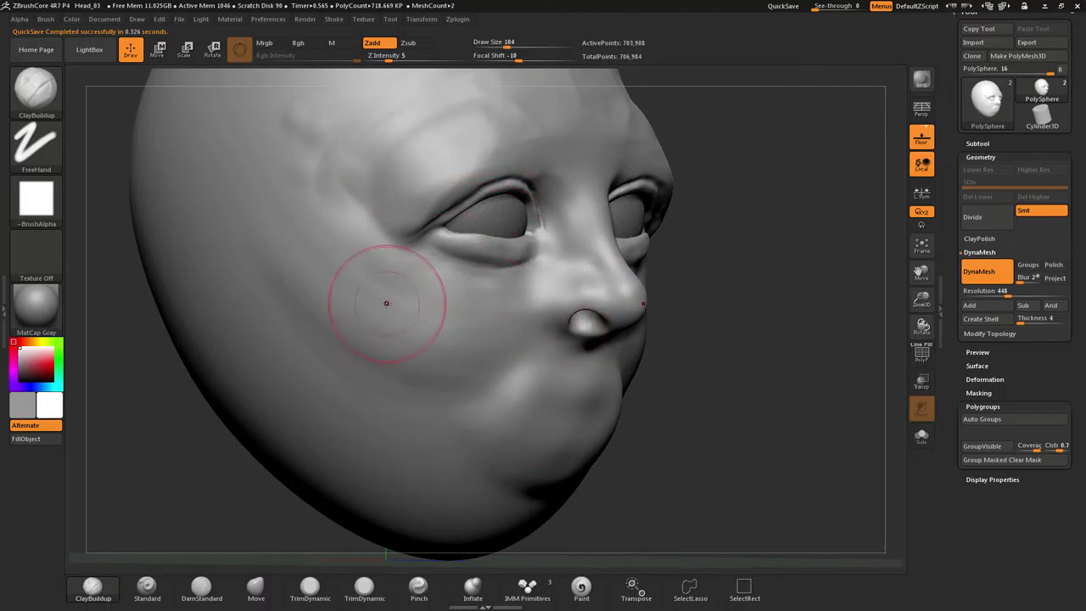
drag(340, 276, 474, 374)
mouse_move(271, 204)
mouse_down()
mouse_move(460, 343)
mouse_move(453, 303)
mouse_up()
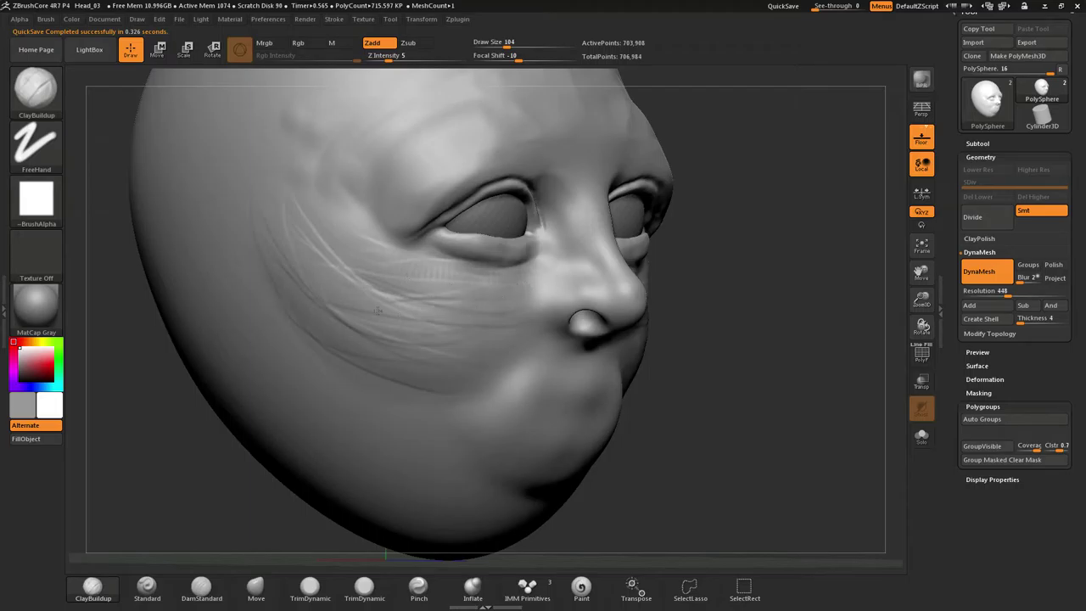
drag(361, 340, 383, 356)
mouse_move(291, 206)
mouse_down()
mouse_move(399, 306)
mouse_move(363, 305)
mouse_up()
drag(322, 223, 408, 305)
right_drag(408, 305, 467, 307)
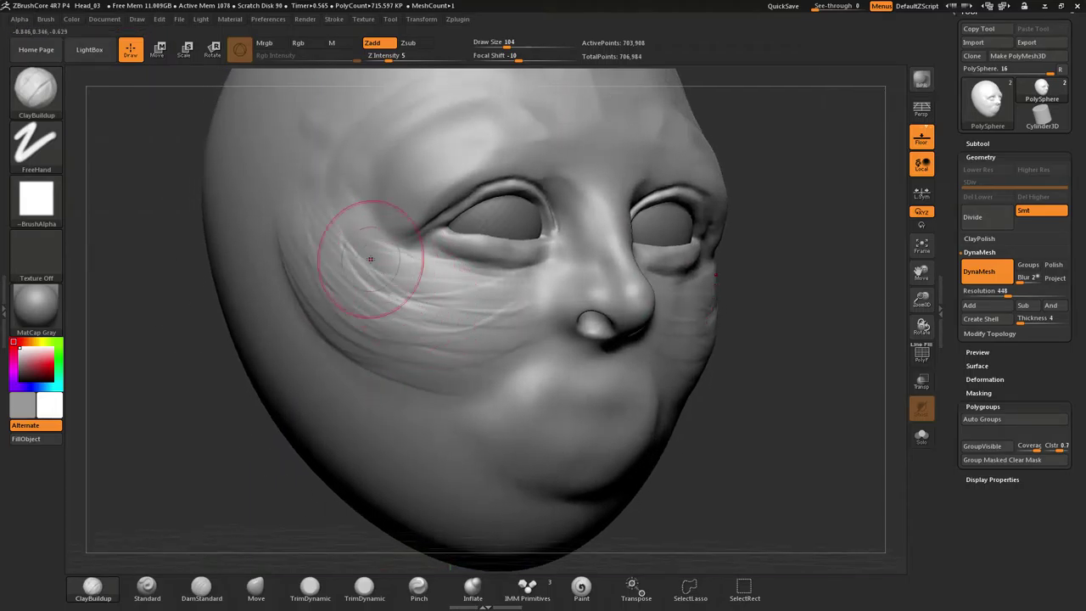
drag(368, 255, 328, 304)
drag(360, 241, 375, 367)
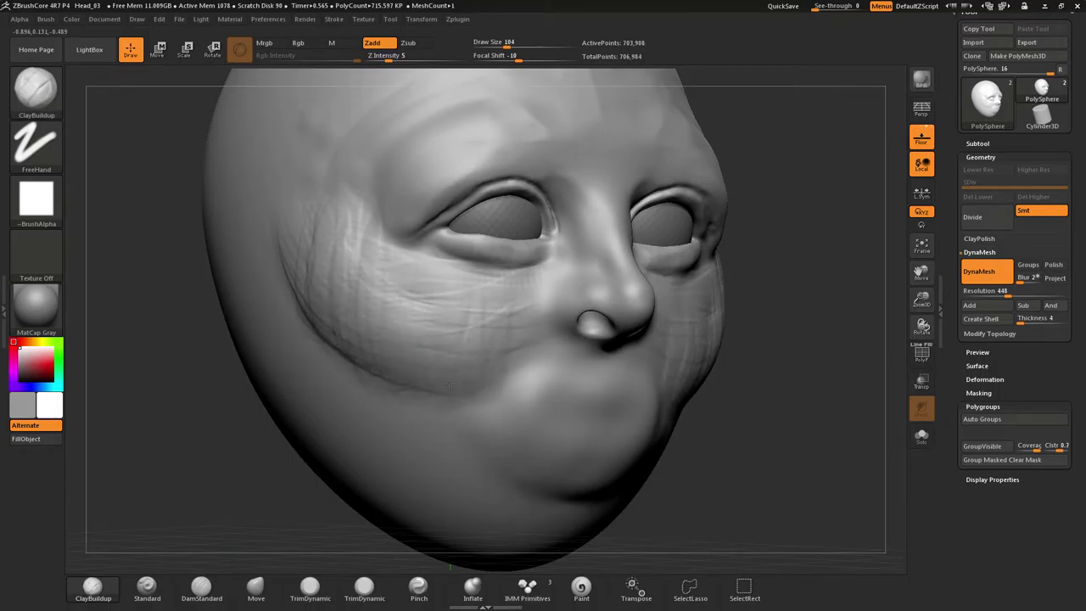
Smooth the clay strokes across the cheekbone and temple, and remesh the head with DynaMesh
shift+drag(346, 266, 336, 262)
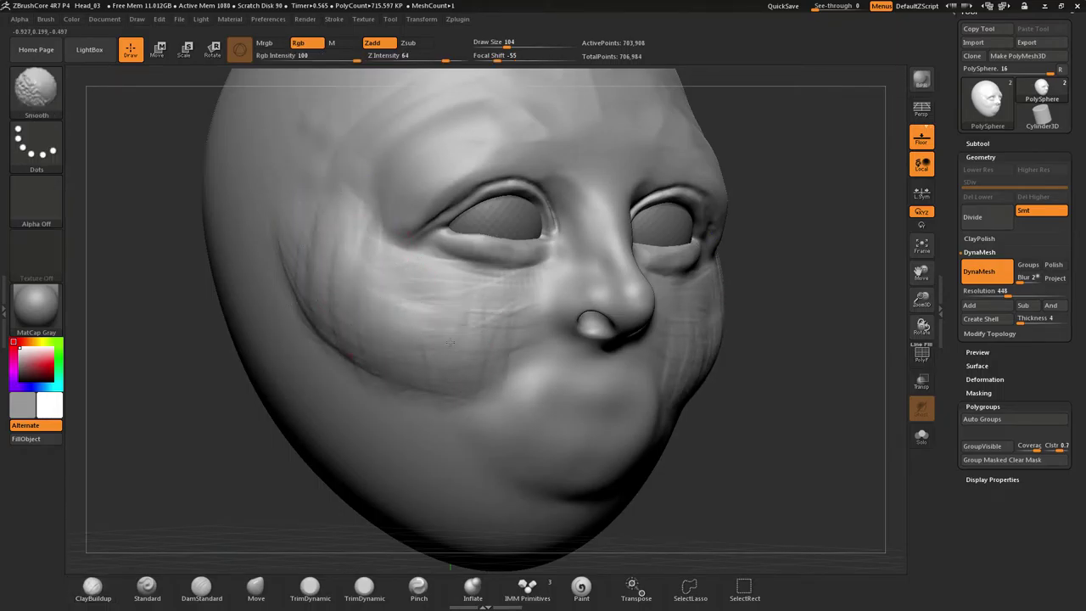
shift+drag(350, 318, 374, 334)
shift+drag(338, 233, 314, 280)
shift+drag(413, 58, 467, 59)
shift+drag(304, 281, 306, 289)
shift+drag(373, 379, 341, 336)
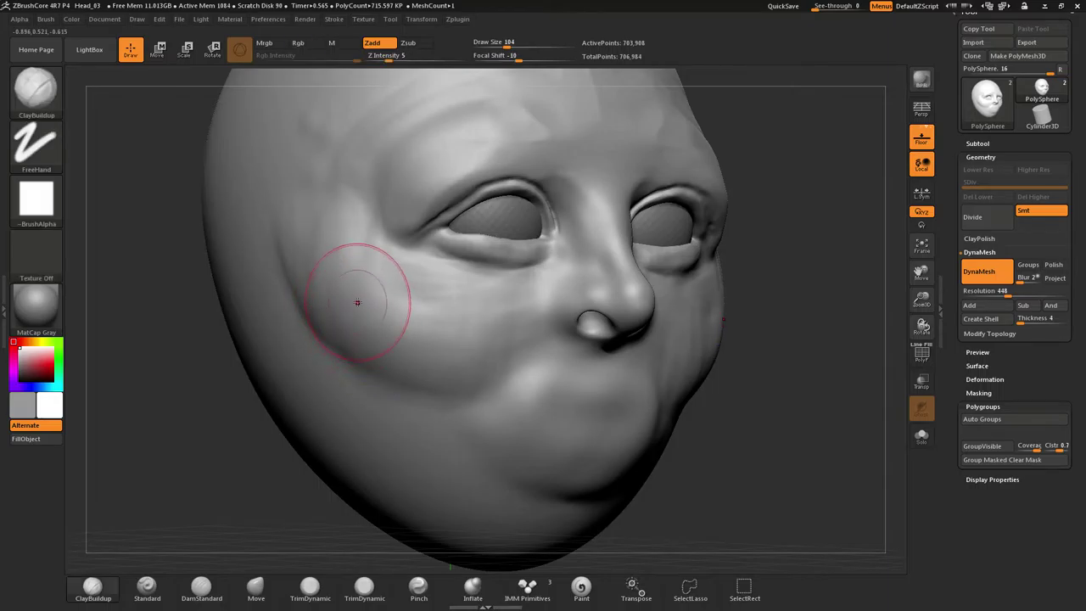
mouse_move(137, 339)
ctrl+mouse_down()
mouse_move(185, 304)
mouse_move(181, 327)
mouse_move(276, 331)
mouse_move(178, 325)
ctrl+mouse_up()
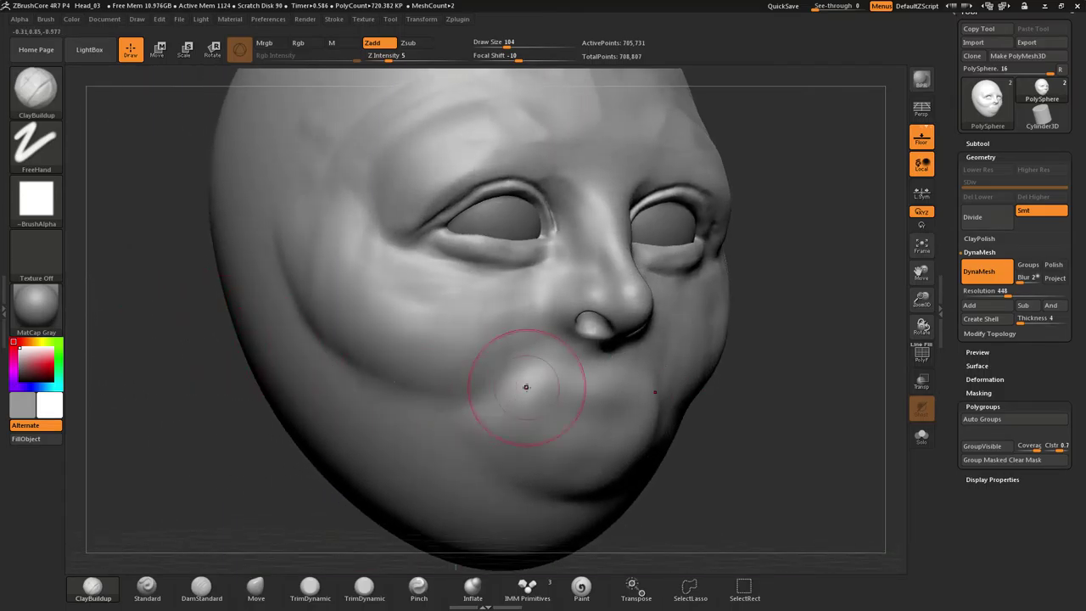
right_drag(526, 387, 437, 388)
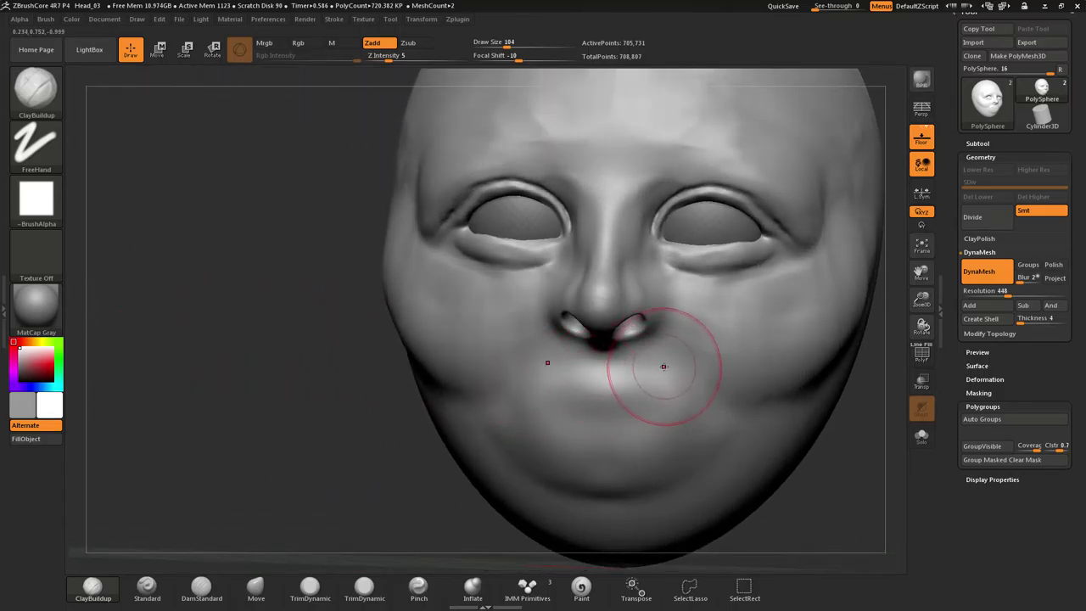
Smooth the temple beside the brow and the forehead above the eyes in front view
right_drag(674, 361, 679, 364)
shift+drag(280, 327, 282, 336)
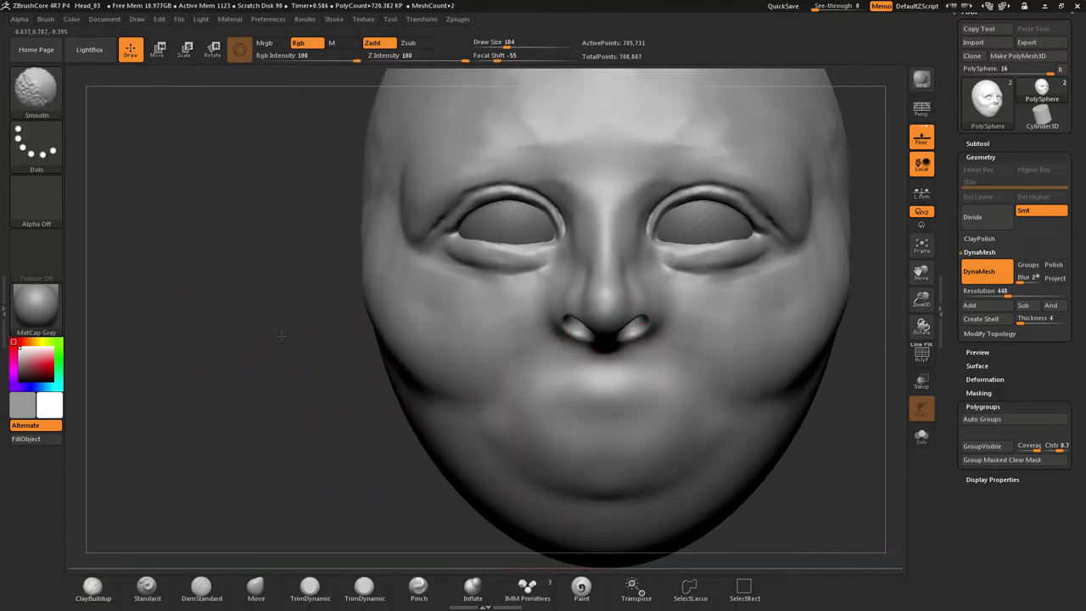
shift+drag(416, 136, 399, 168)
mouse_move(567, 136)
shift+mouse_down()
mouse_move(648, 161)
mouse_move(744, 104)
shift+mouse_up()
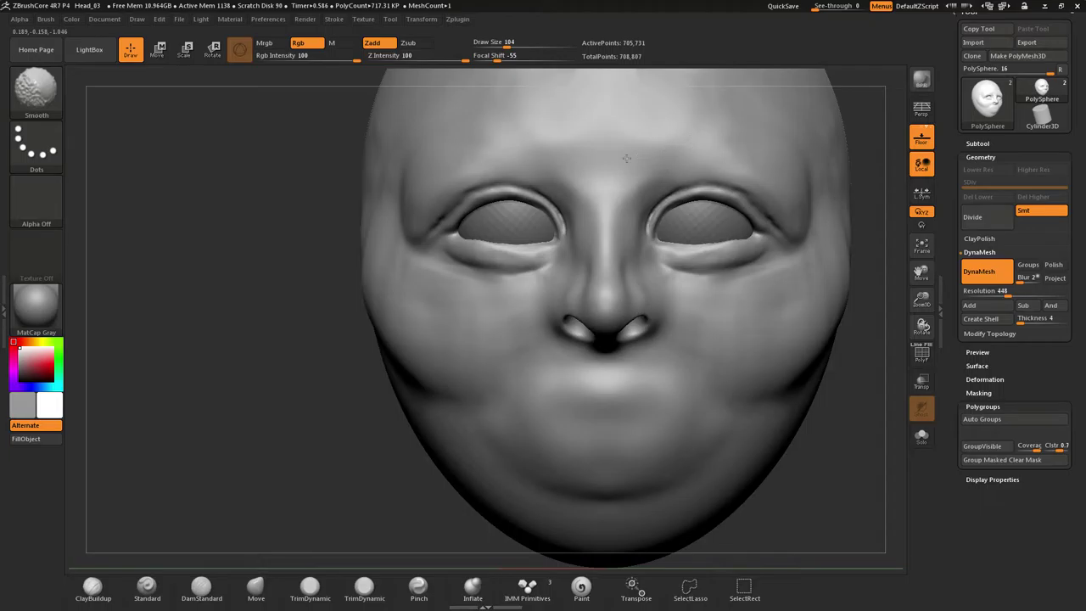
Build up the forehead above the brows with horizontal ClayBuildup strokes at Draw Size 104 and Z Intensity 5
mouse_move(594, 188)
right_down()
mouse_move(647, 206)
mouse_move(628, 185)
mouse_move(606, 198)
mouse_move(580, 310)
right_up()
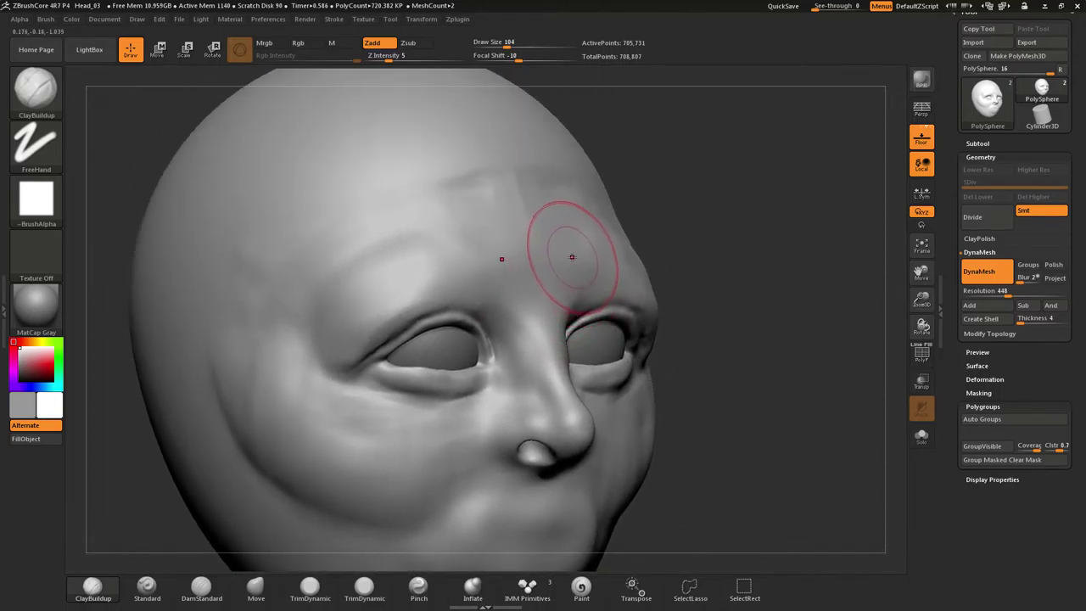
key(b)
key(c)
key(b)
drag(499, 265, 544, 258)
drag(388, 269, 621, 275)
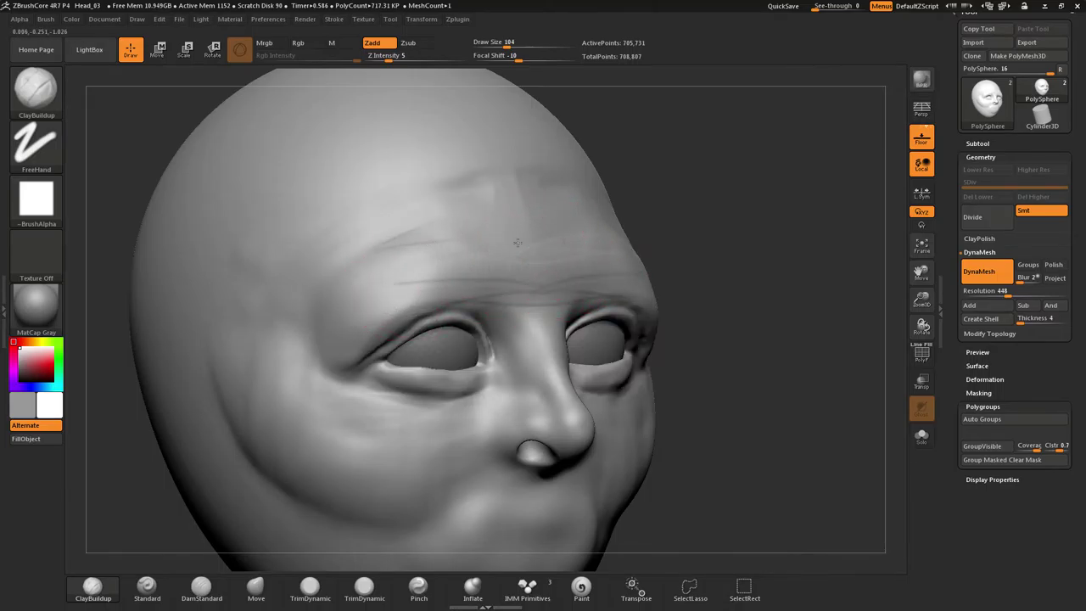
drag(517, 243, 346, 265)
mouse_move(504, 213)
mouse_down()
mouse_move(365, 254)
mouse_move(537, 201)
mouse_up()
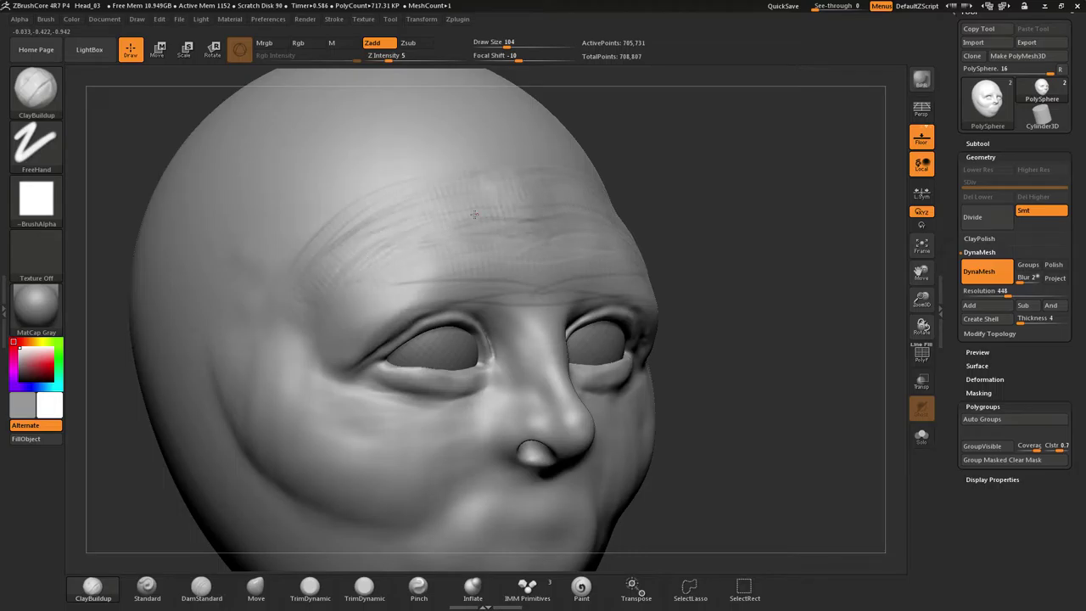
Extend the clay strokes up the side of the forehead and over the temple, setting the brush's Focal Shift to 0
mouse_move(446, 226)
right_down()
mouse_move(528, 226)
mouse_move(467, 223)
right_up()
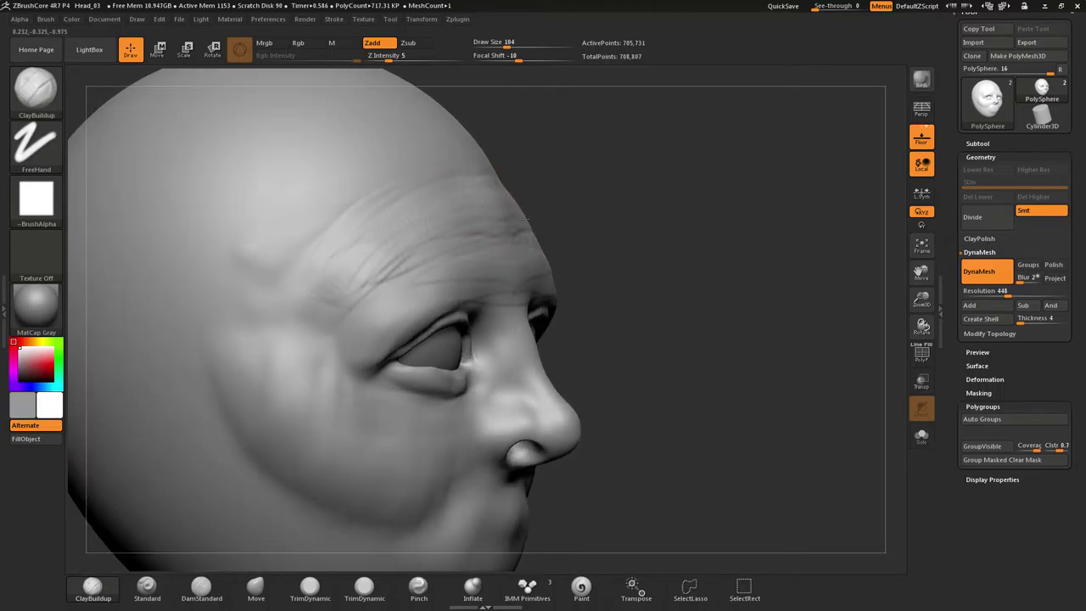
drag(382, 271, 342, 309)
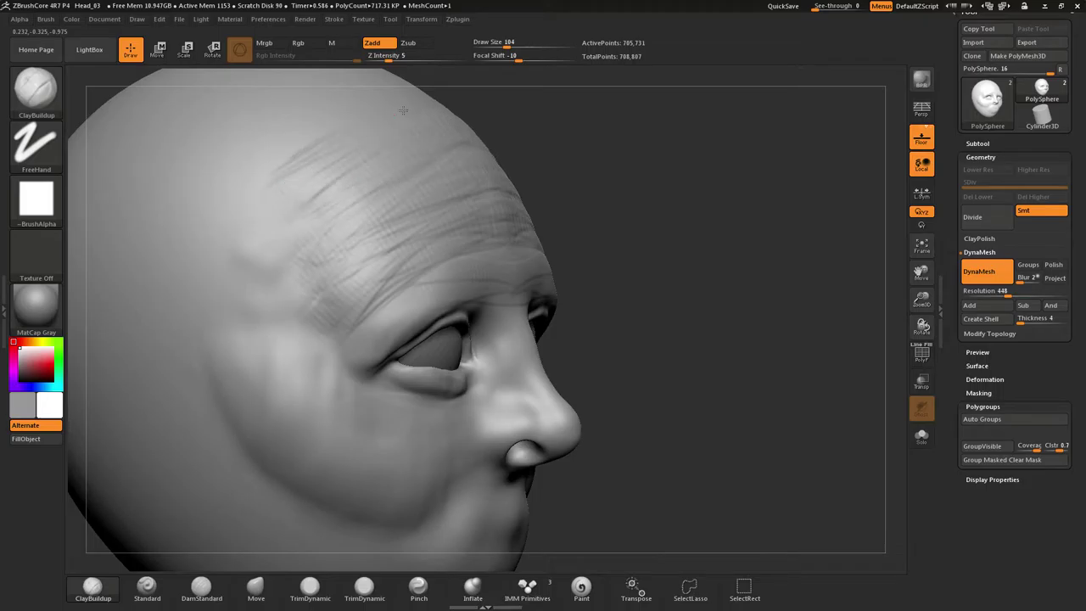
drag(403, 110, 266, 180)
drag(519, 57, 522, 58)
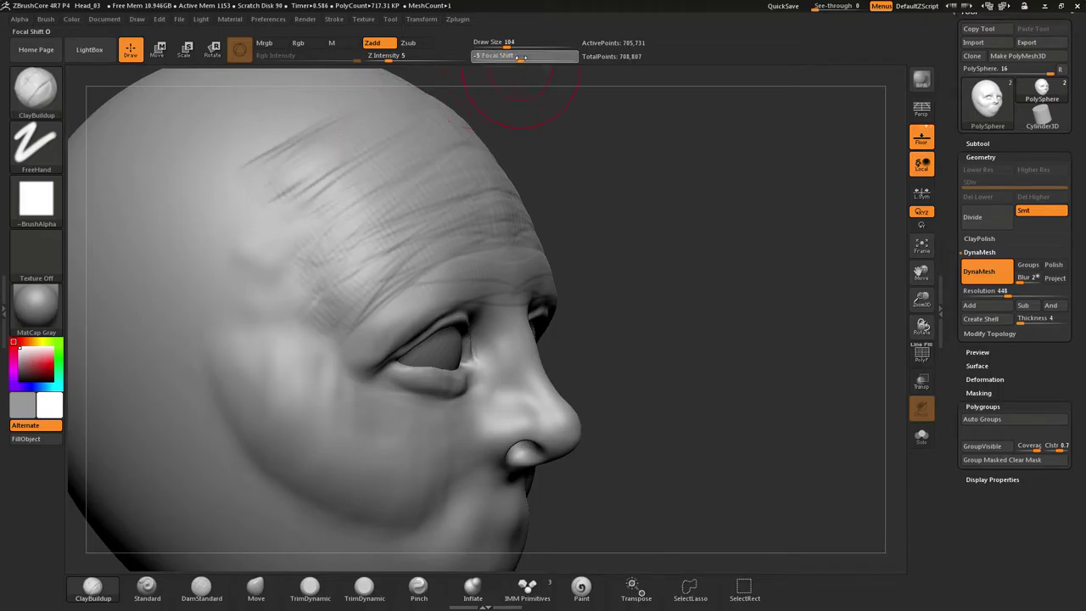
mouse_move(392, 94)
mouse_down()
mouse_move(261, 151)
mouse_move(369, 257)
mouse_move(406, 262)
mouse_up()
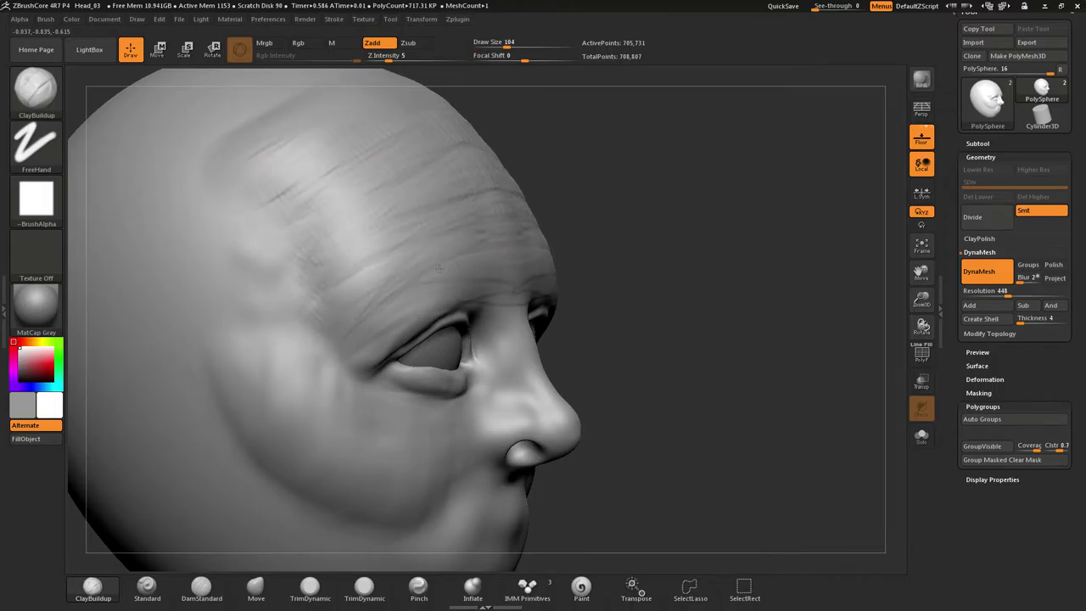
Build up the brow ridge and fill the forehead above it in three-quarter view with ClayBuildup
mouse_move(564, 261)
mouse_down()
mouse_move(606, 261)
mouse_move(555, 264)
mouse_move(629, 261)
mouse_up()
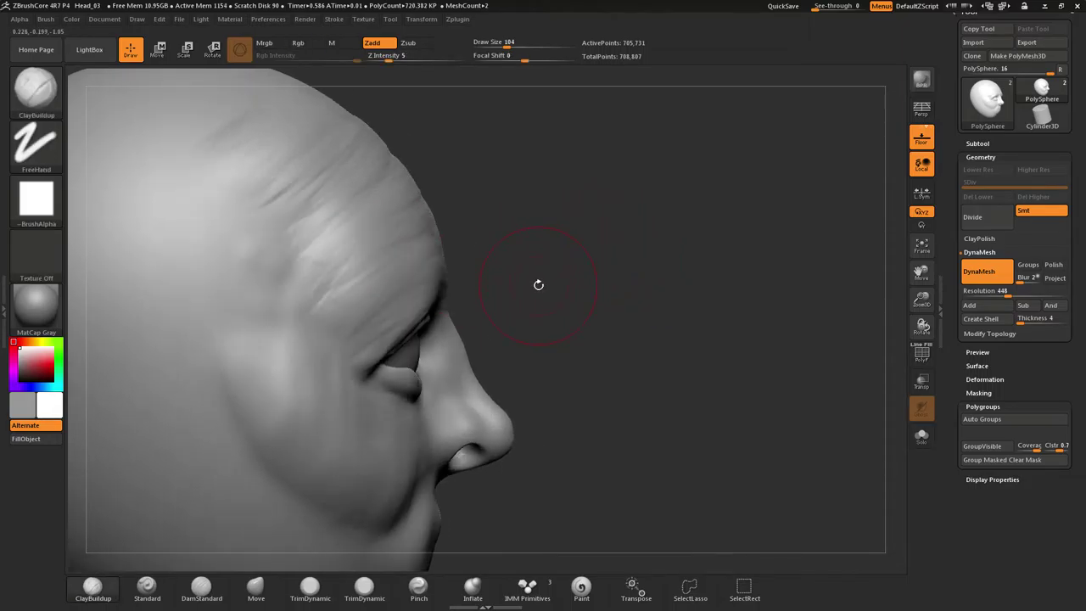
mouse_move(539, 285)
alt+mouse_down()
mouse_move(606, 177)
mouse_move(587, 229)
mouse_move(554, 243)
mouse_move(573, 227)
alt+mouse_up()
mouse_move(492, 245)
mouse_down()
mouse_move(514, 236)
mouse_move(430, 295)
mouse_up()
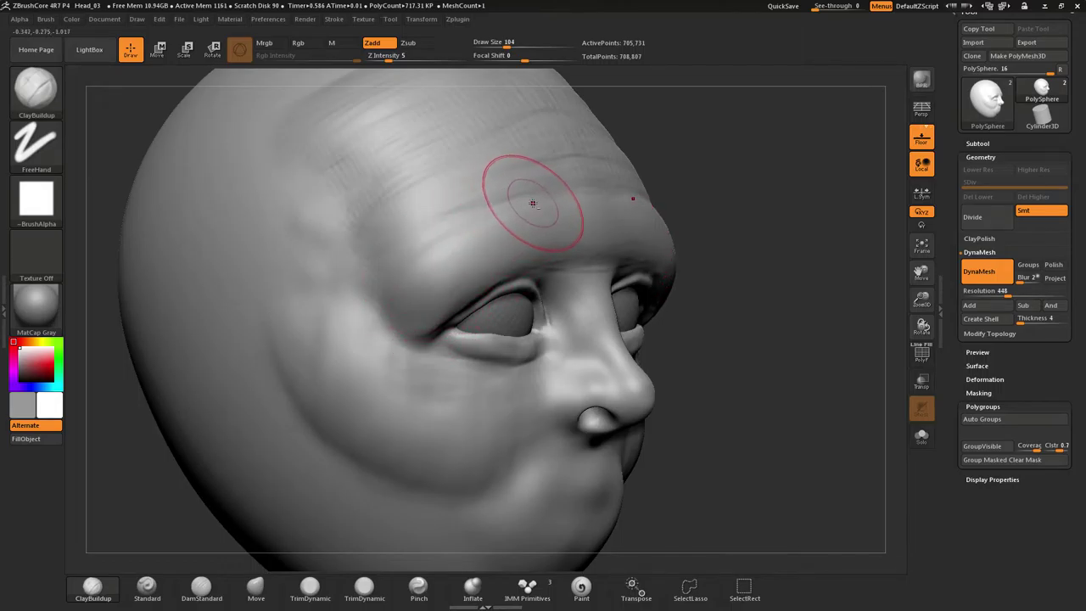
drag(556, 186, 430, 235)
drag(430, 234, 450, 234)
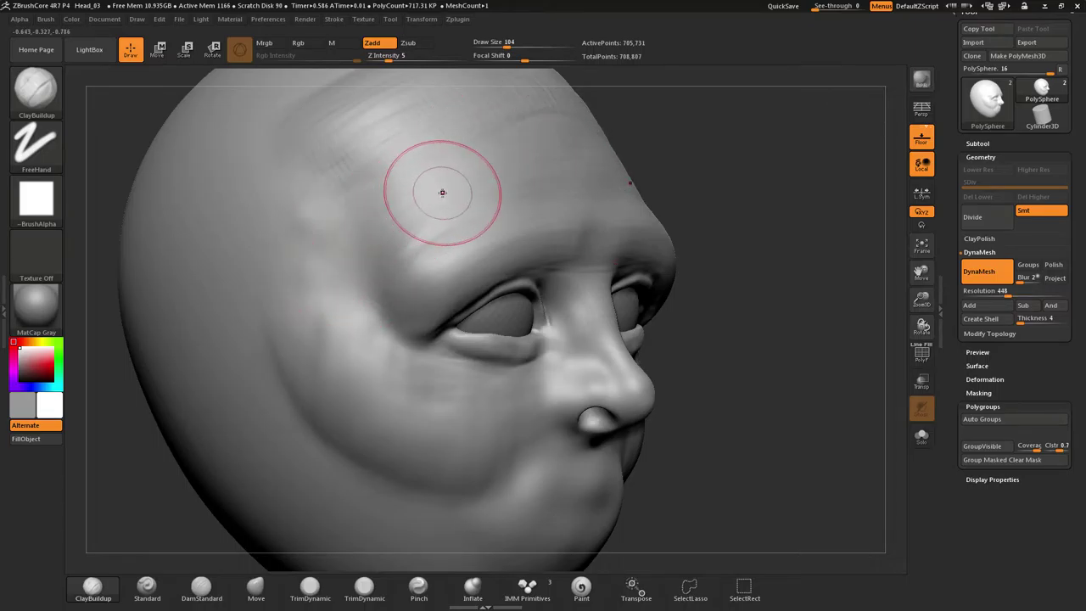
Add clay along the outer brow and across the lower eyelid with the ClayBuildup brush
mouse_move(611, 227)
right_down()
mouse_move(567, 251)
mouse_move(607, 208)
right_up()
drag(607, 208, 531, 216)
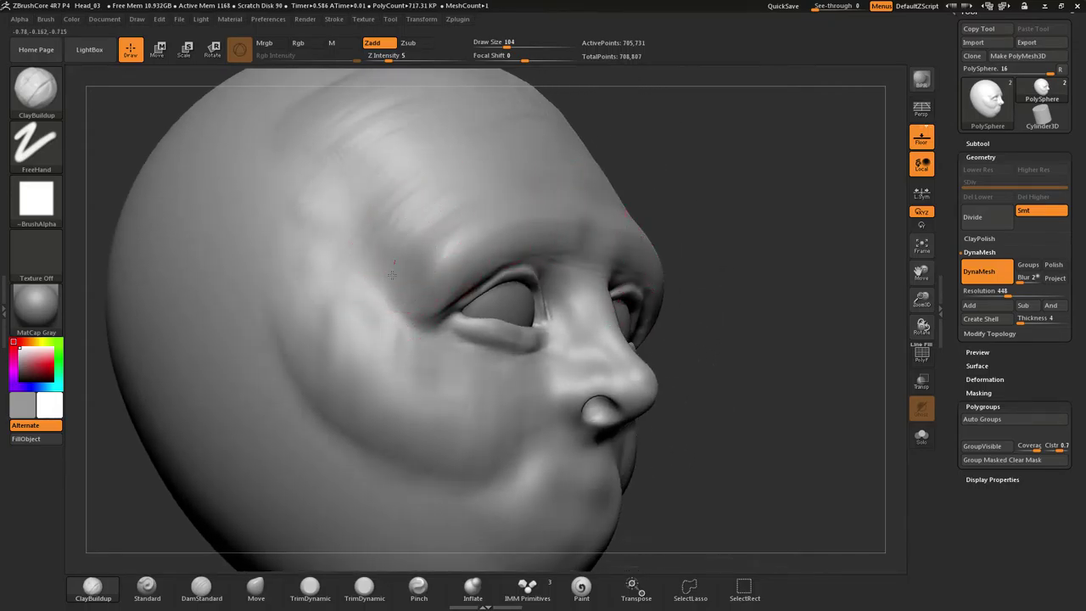
mouse_move(386, 287)
right_down()
mouse_move(314, 287)
mouse_move(366, 293)
right_up()
drag(458, 324, 506, 341)
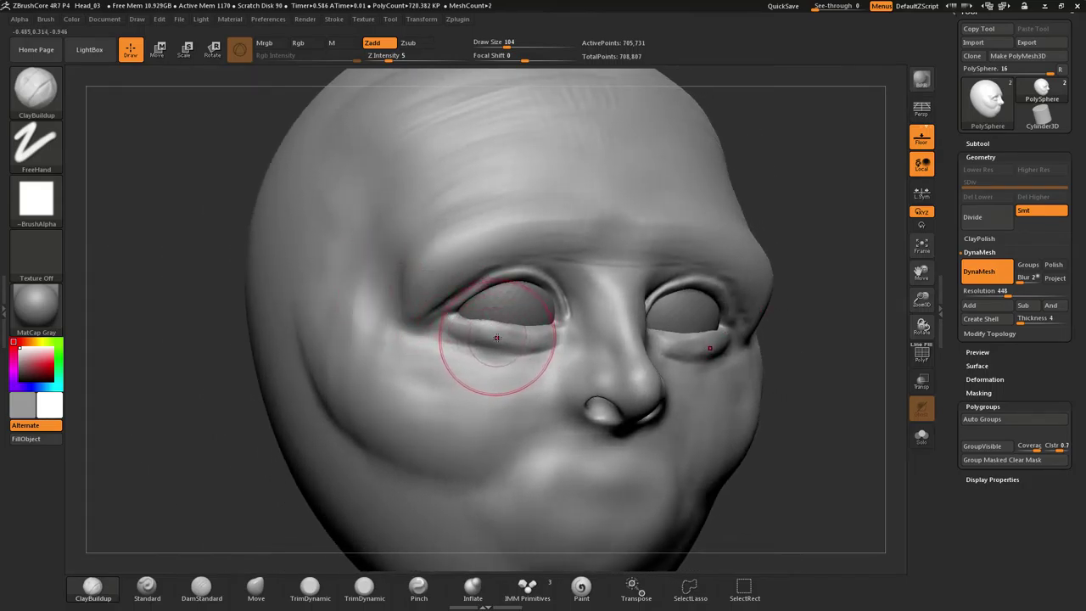
Nudge the middle of the lower eyelid's edge slightly downwards using the Move brush at Draw Size 104
click(256, 588)
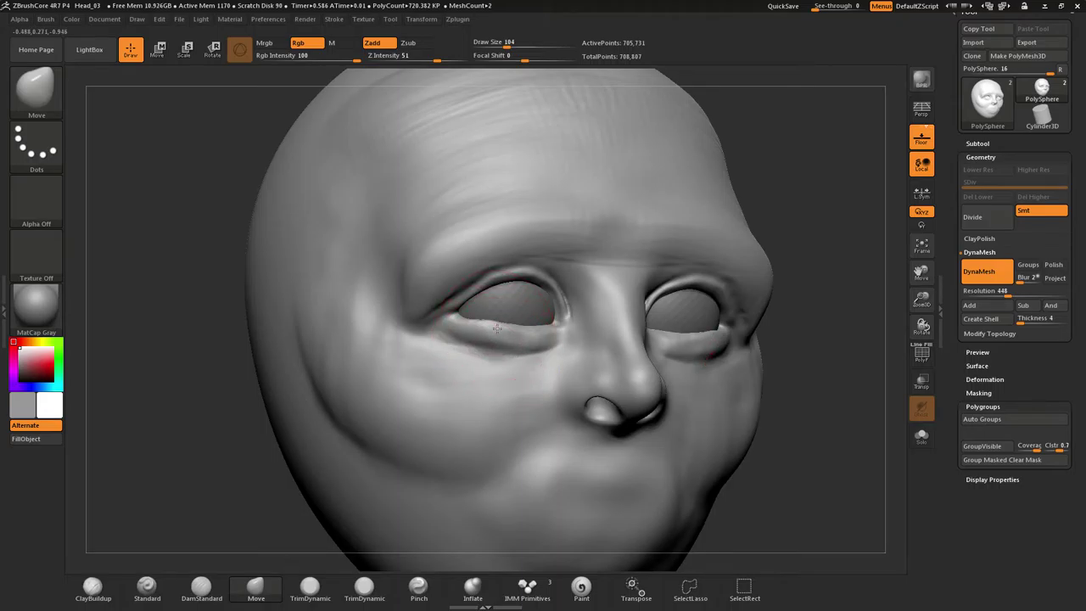
drag(497, 328, 497, 333)
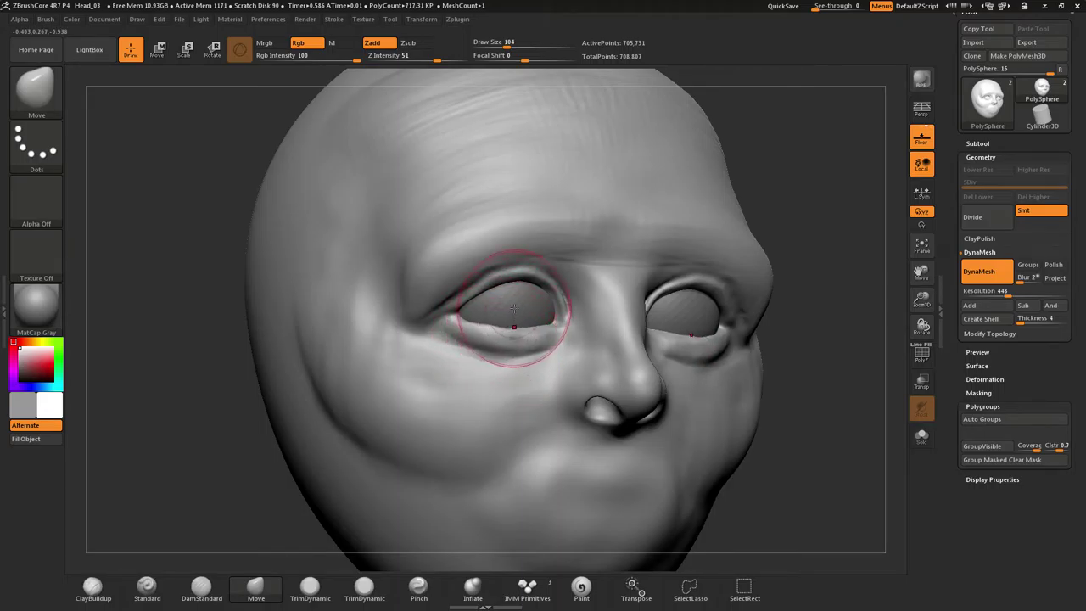
mouse_move(511, 325)
right_down()
mouse_move(465, 317)
mouse_move(519, 288)
right_up()
Smooth the clay strokes across the forehead, its upper side and the temple
key(shift)
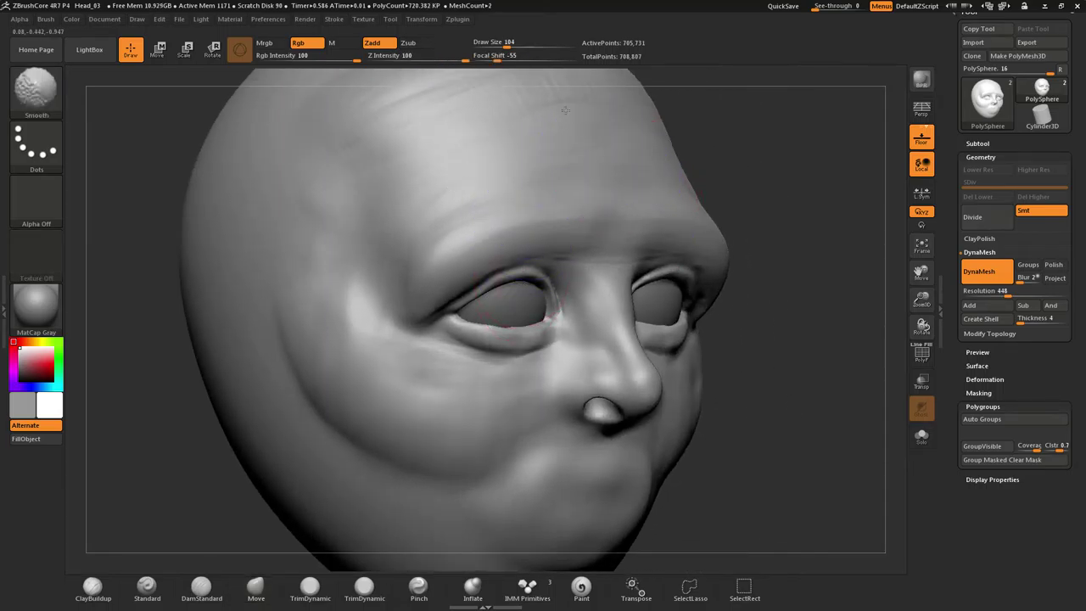
shift+drag(565, 110, 510, 108)
alt+right_drag(511, 185, 521, 287)
shift+drag(608, 224, 496, 207)
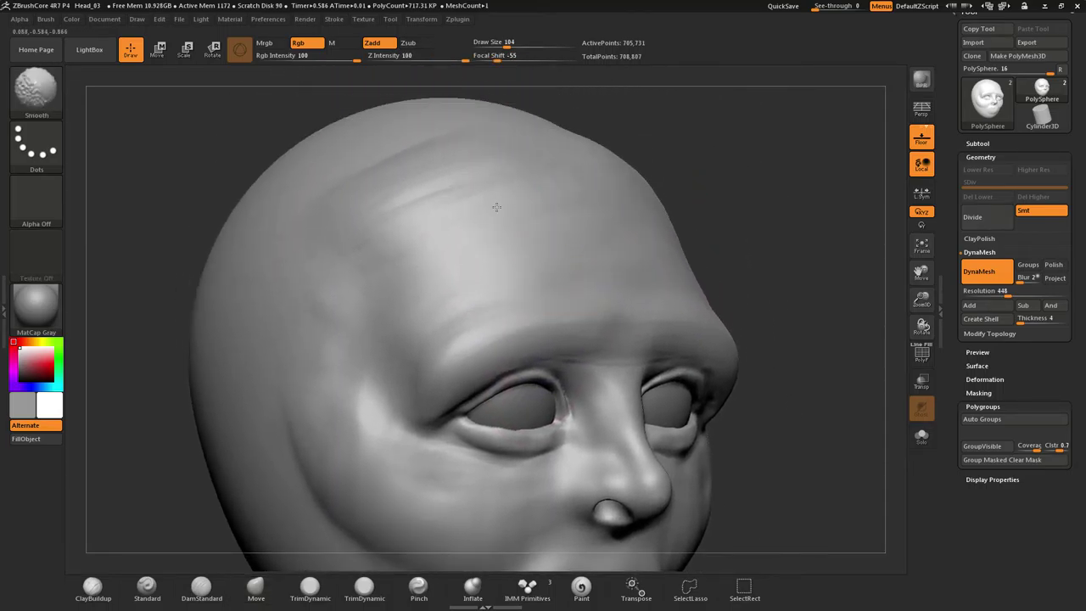
shift+drag(470, 129, 427, 188)
right_drag(427, 195, 494, 200)
shift+drag(452, 195, 371, 218)
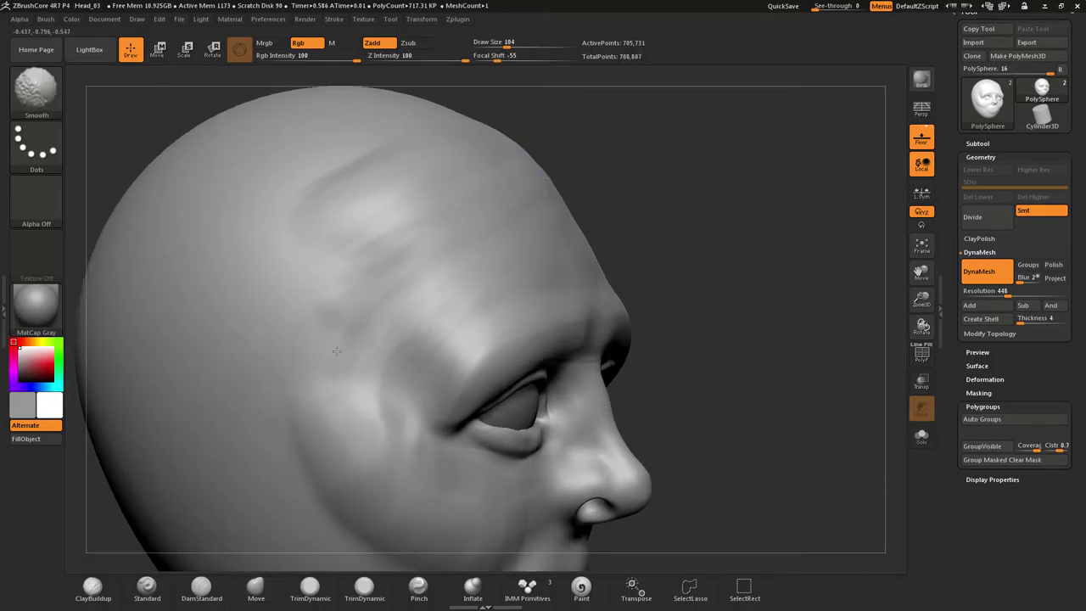
shift+drag(388, 144, 373, 174)
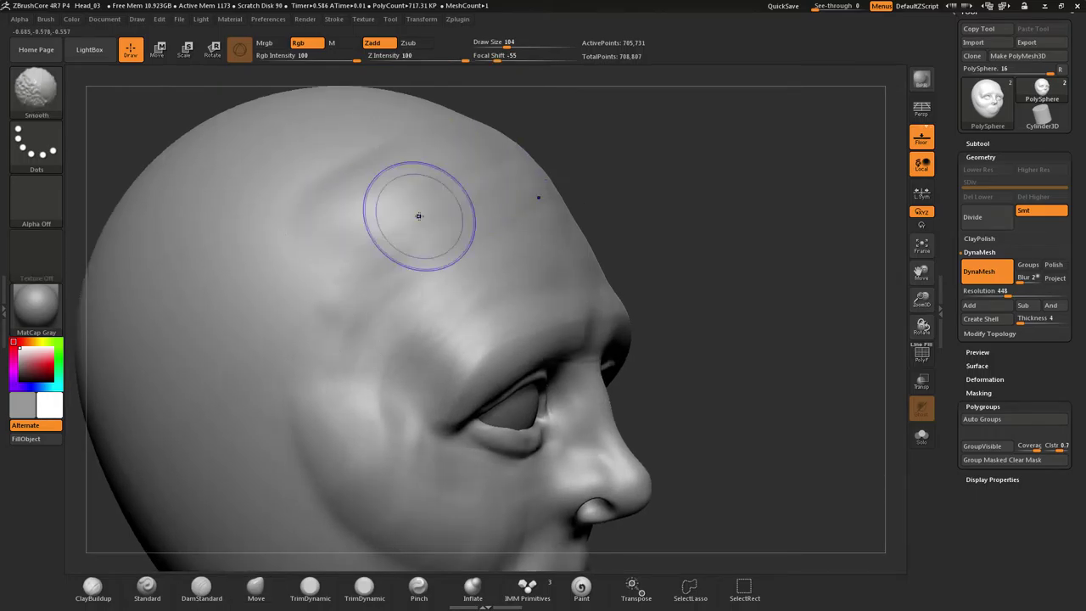
Smooth the upper cheekbone beside the eye's outer corner after checking the brow from below
mouse_move(574, 258)
right_down()
mouse_move(513, 252)
mouse_move(539, 181)
right_up()
right_drag(540, 272, 562, 270)
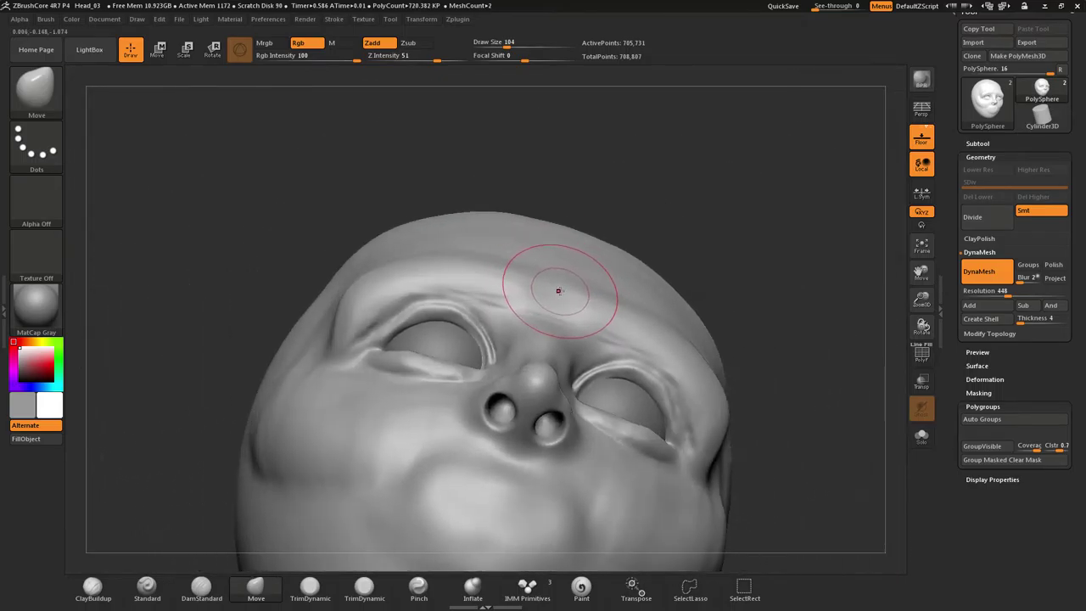
right_drag(563, 258, 507, 319)
drag(508, 321, 581, 354)
right_drag(581, 355, 557, 320)
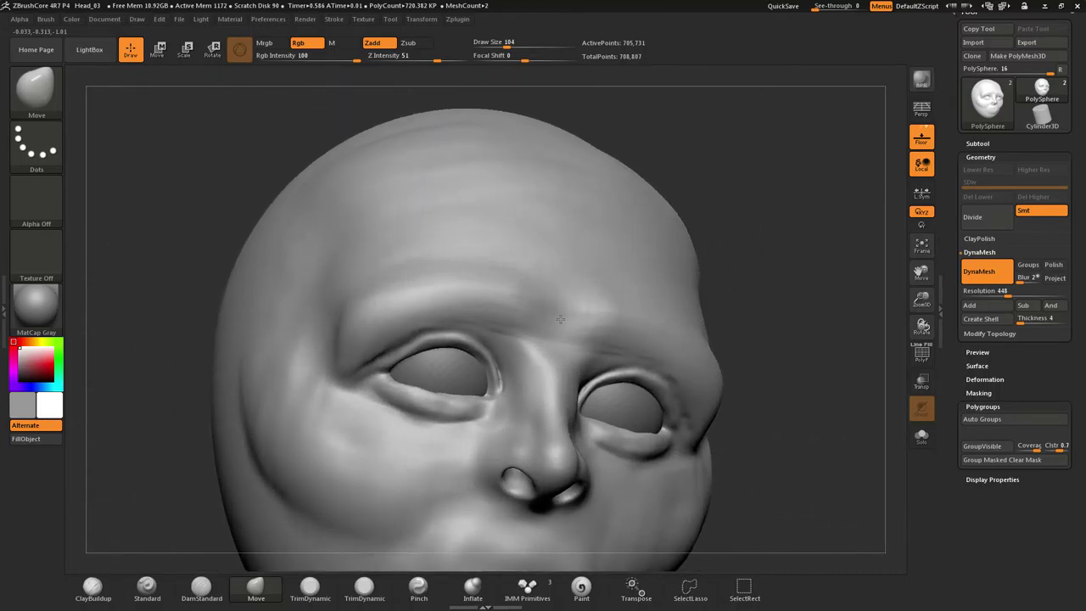
mouse_move(305, 392)
shift+mouse_down()
mouse_move(308, 426)
mouse_move(299, 382)
shift+mouse_up()
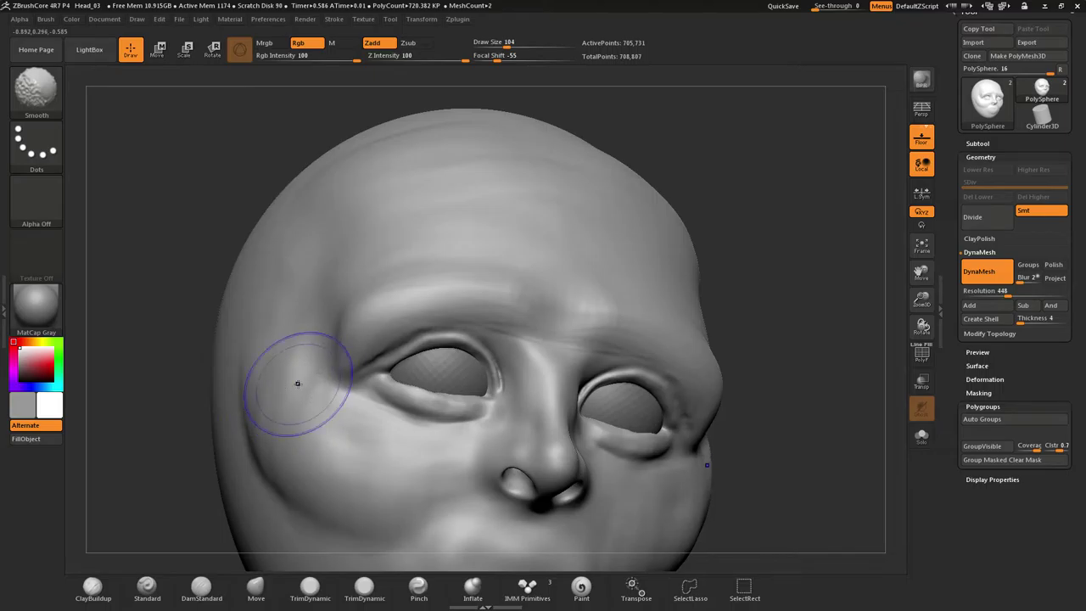
Slim the cheeks and reshape the jawline in front view using the Move Topological brush at Draw Size 338
shift+drag(783, 339, 781, 338)
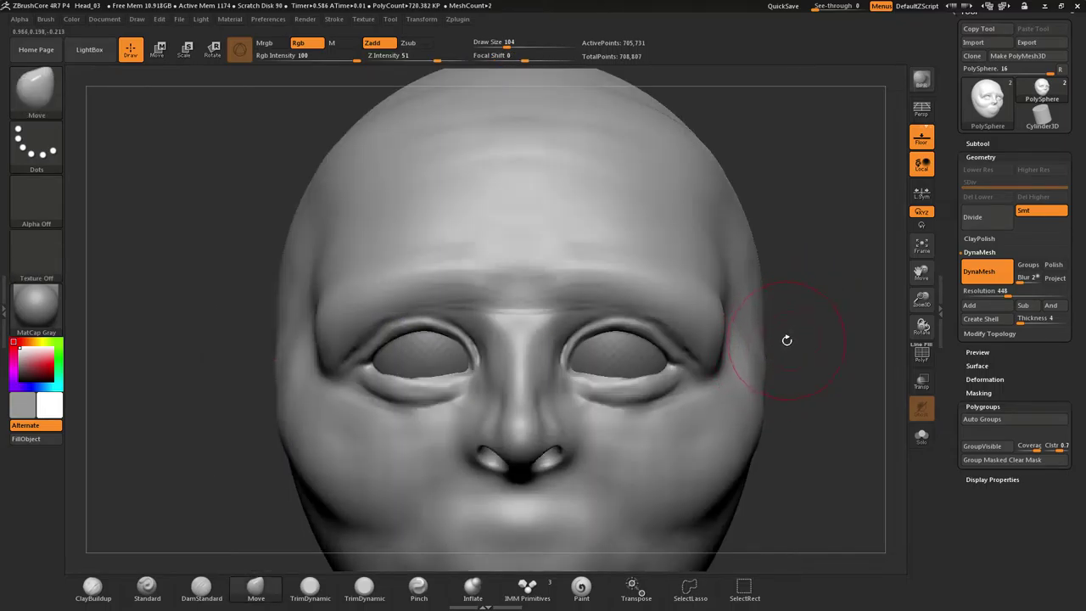
key(f)
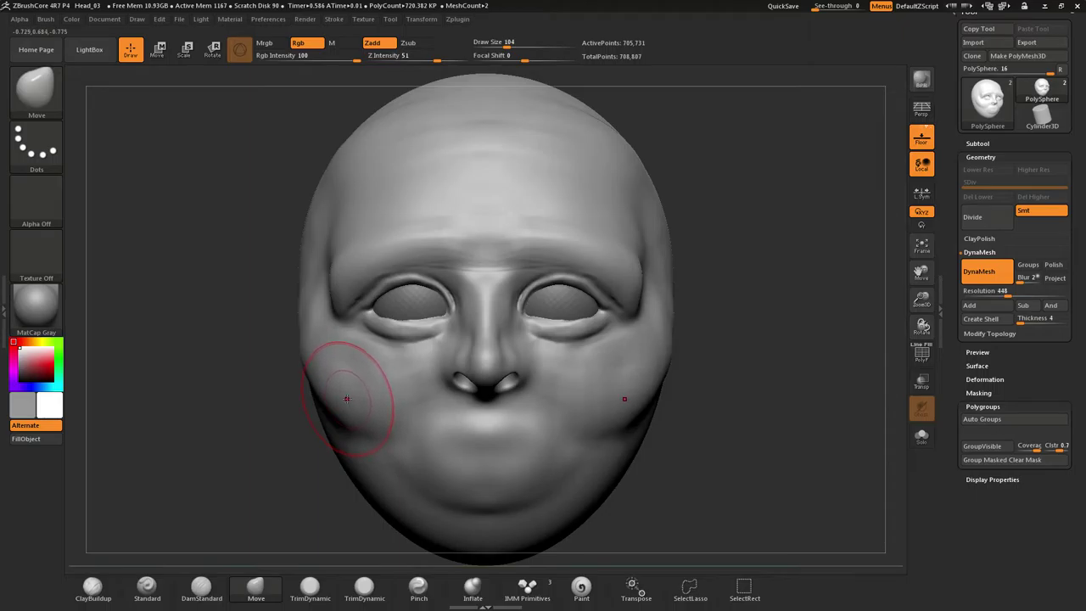
click(37, 85)
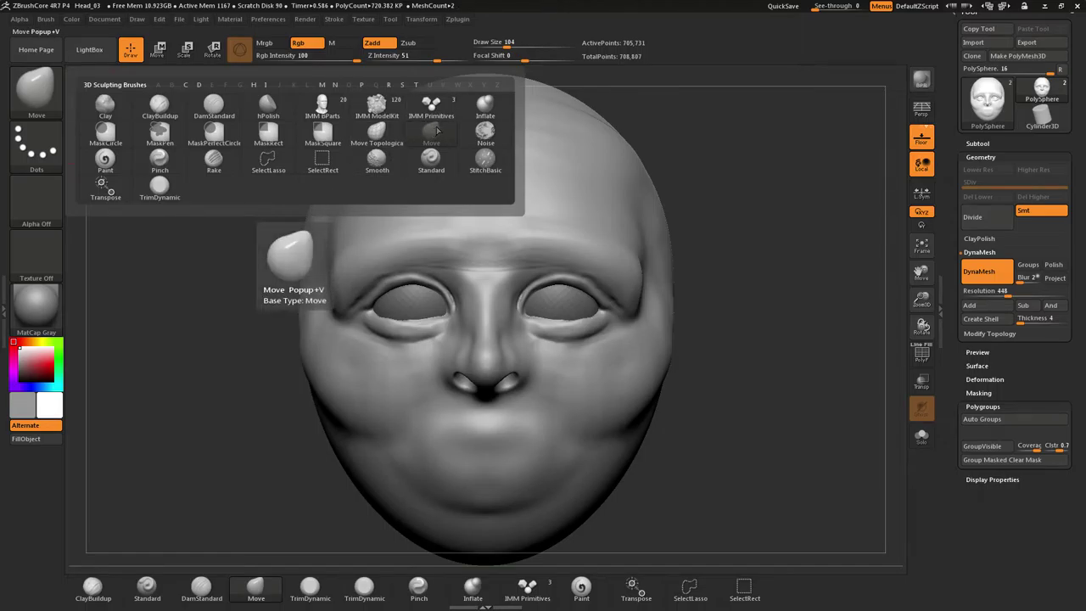
click(389, 130)
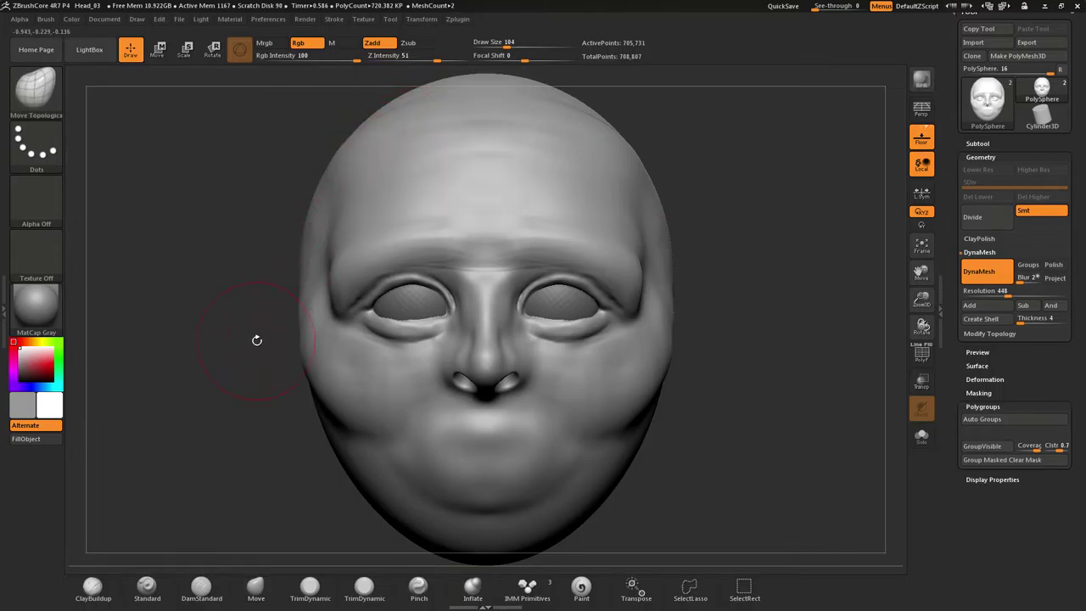
key(s)
mouse_move(294, 344)
mouse_down()
mouse_move(319, 344)
mouse_move(336, 365)
mouse_up()
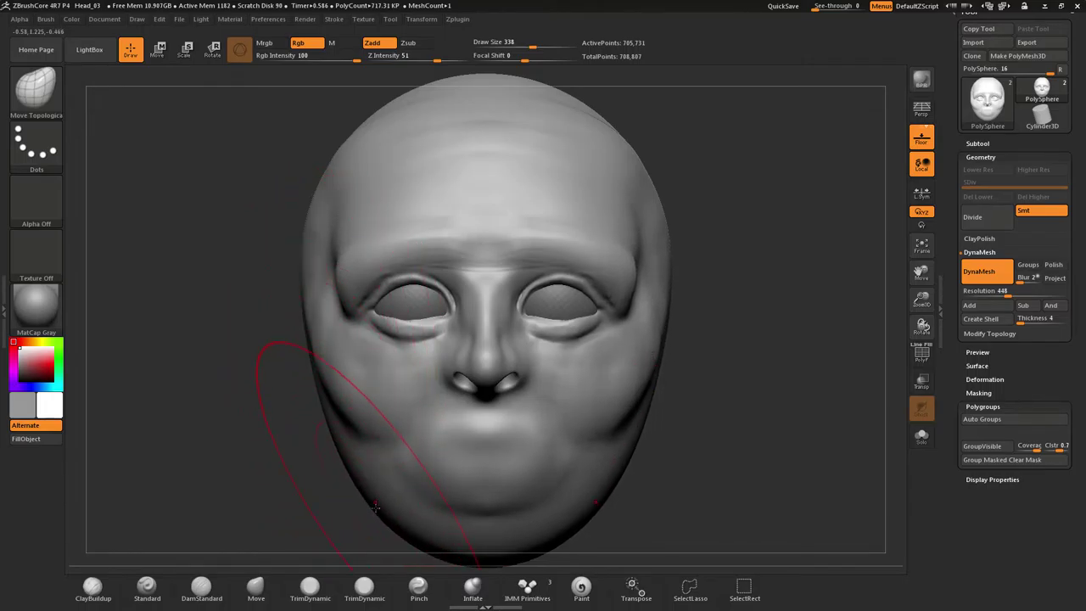
drag(374, 507, 377, 515)
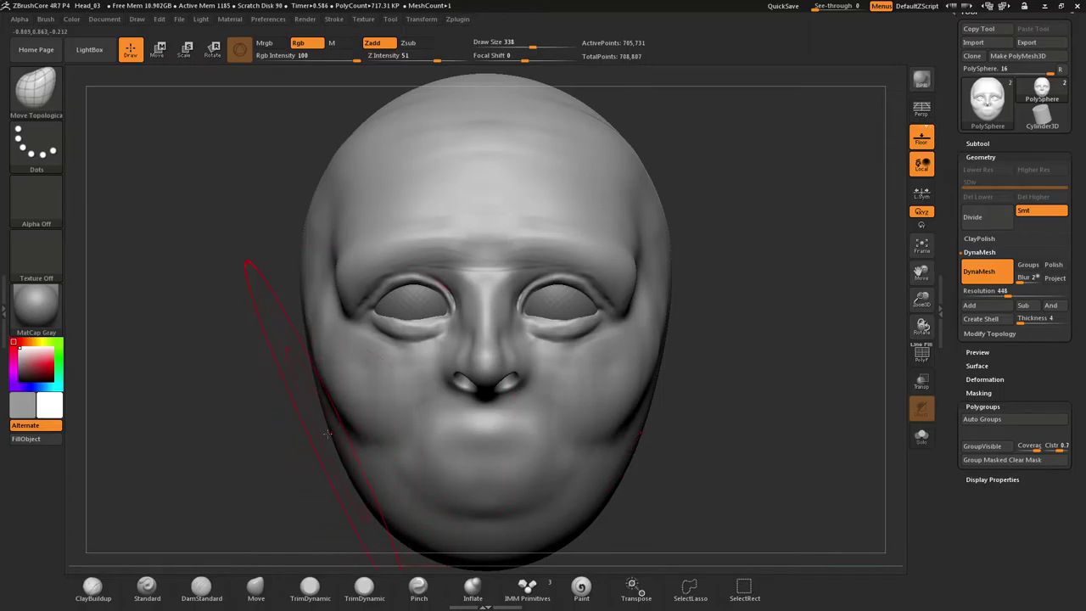
drag(335, 435, 332, 428)
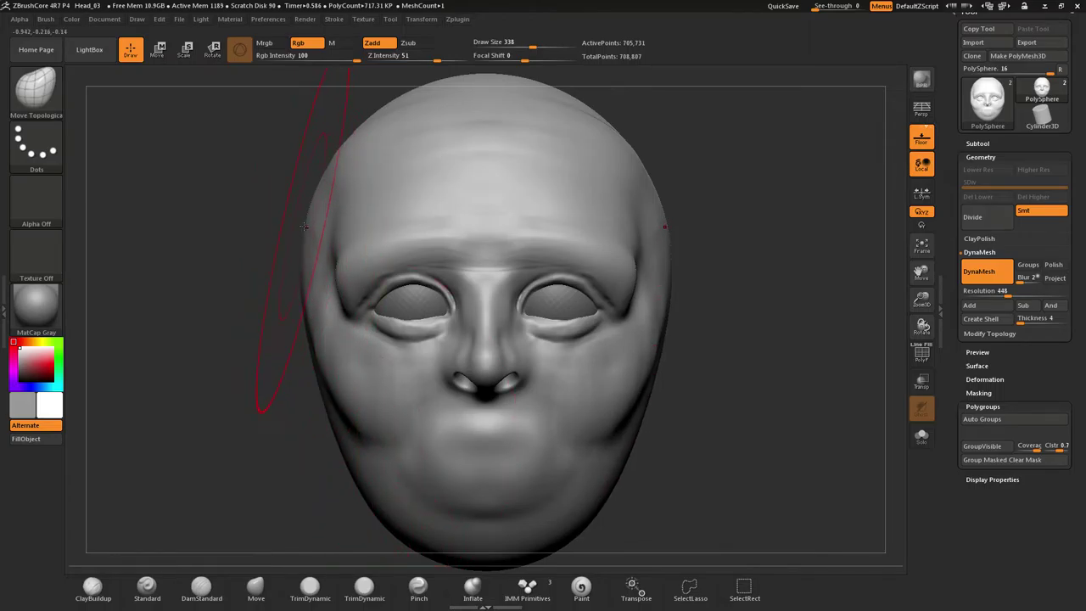
Push the temples and the sides of the forehead slightly inwards with the Move Topological brush
drag(305, 227, 341, 231)
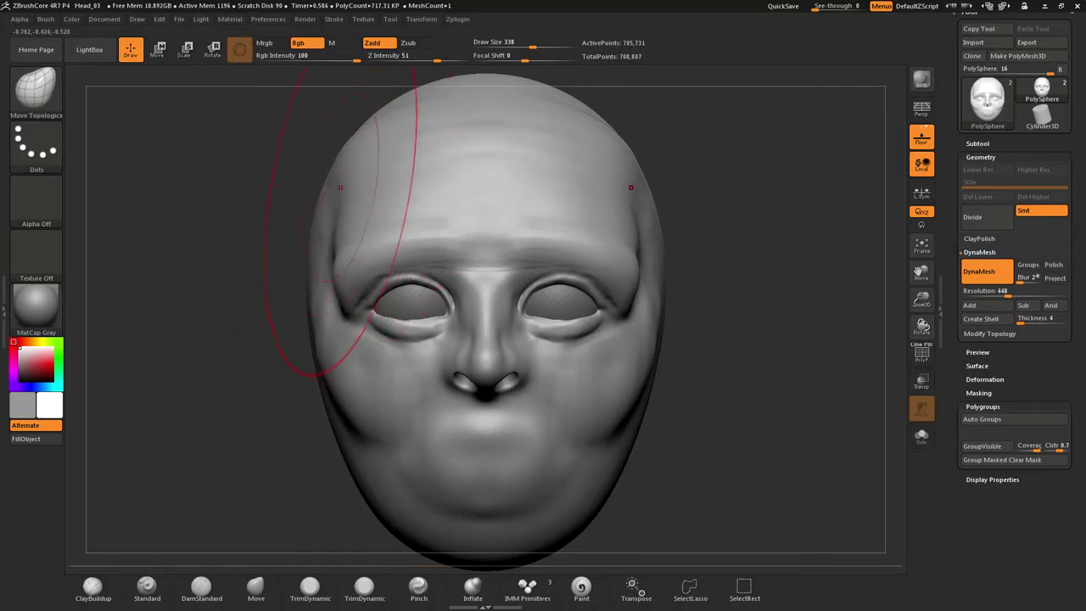
drag(351, 160, 355, 159)
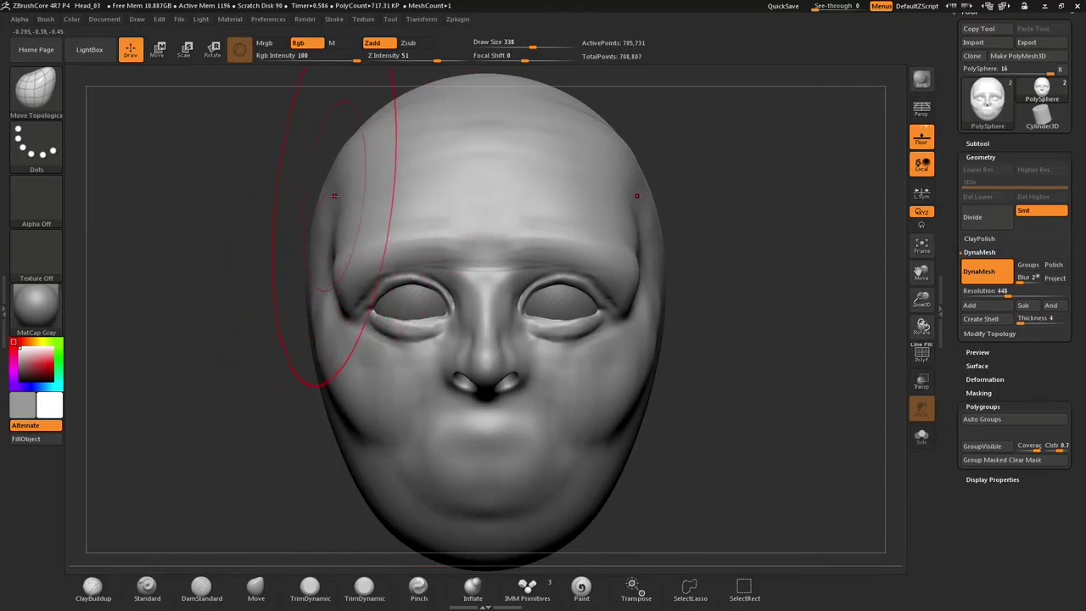
right_drag(334, 194, 386, 201)
right_drag(378, 190, 338, 181)
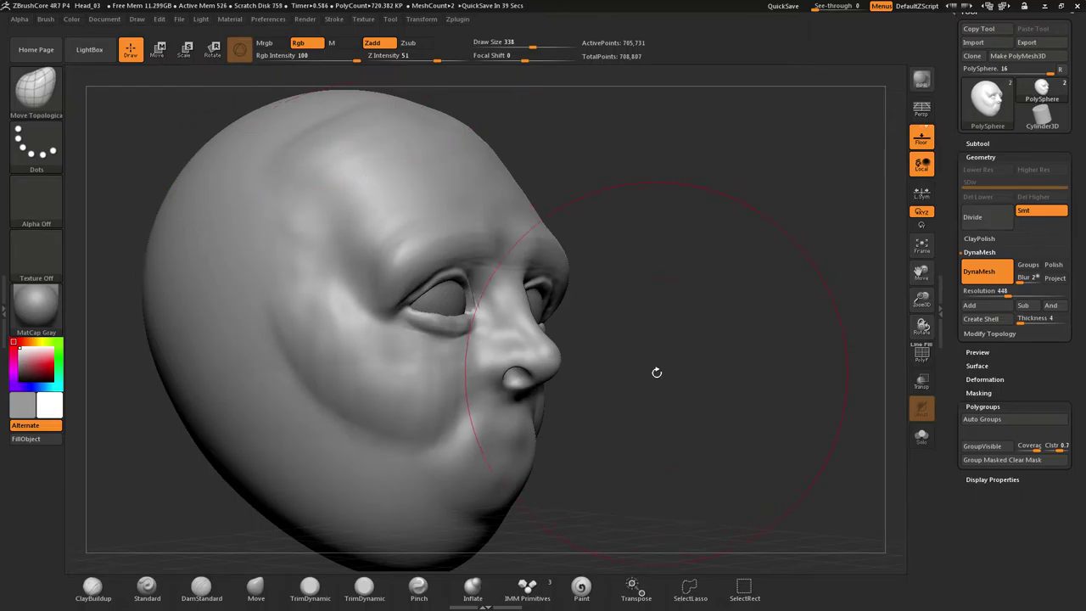
Carve the mouth line below the nose with the DamStandard brush at Draw Size 31
mouse_move(664, 368)
mouse_down()
mouse_move(625, 364)
mouse_move(674, 353)
mouse_move(662, 364)
mouse_move(676, 326)
mouse_up()
shift+drag(738, 358, 725, 363)
key(b)
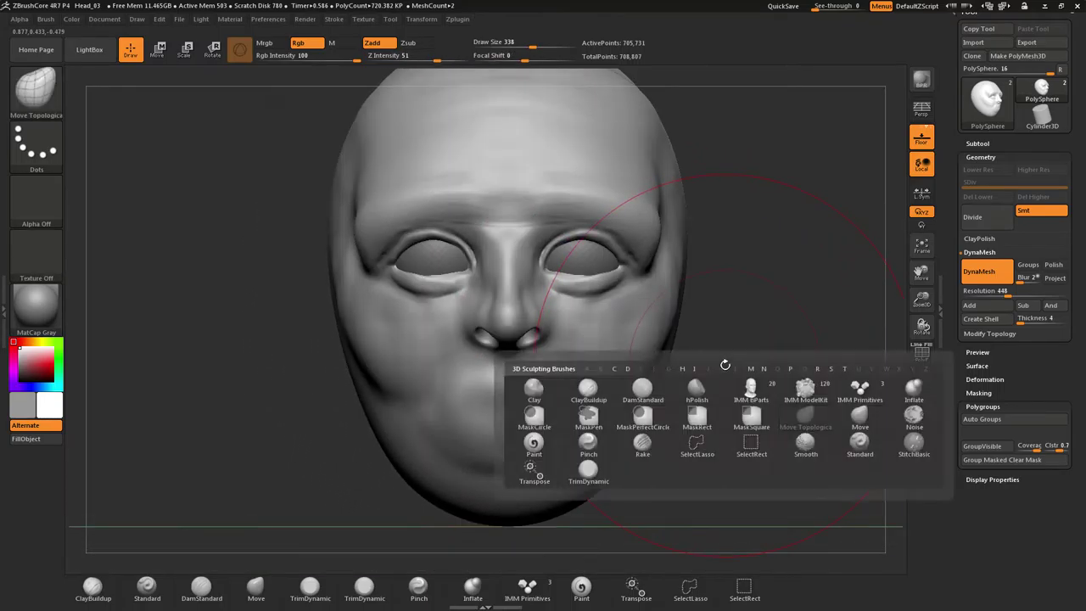
key(d)
key(s)
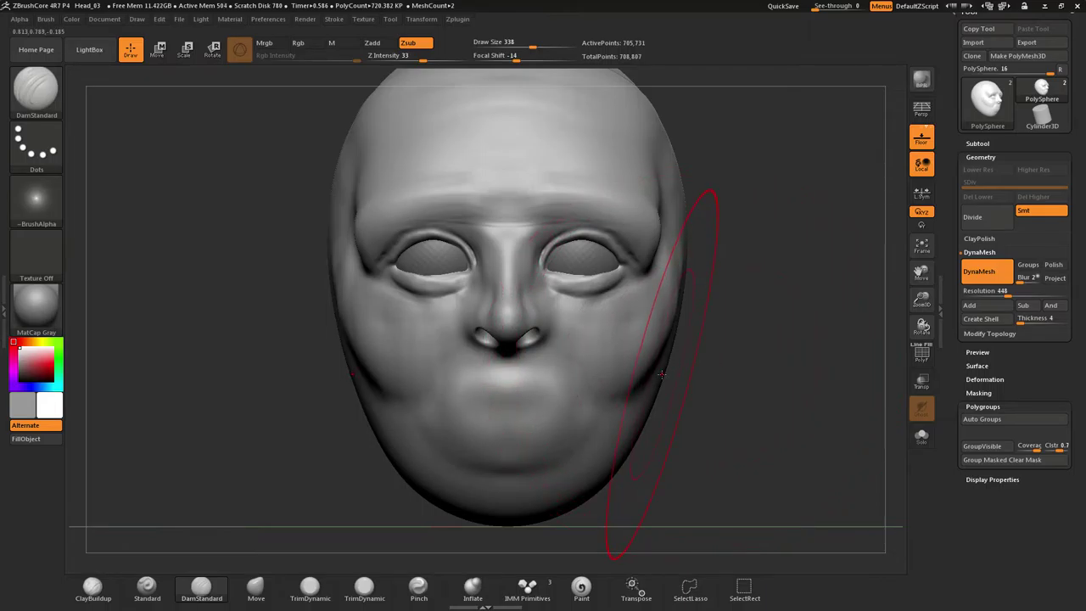
key(s)
drag(657, 377, 617, 382)
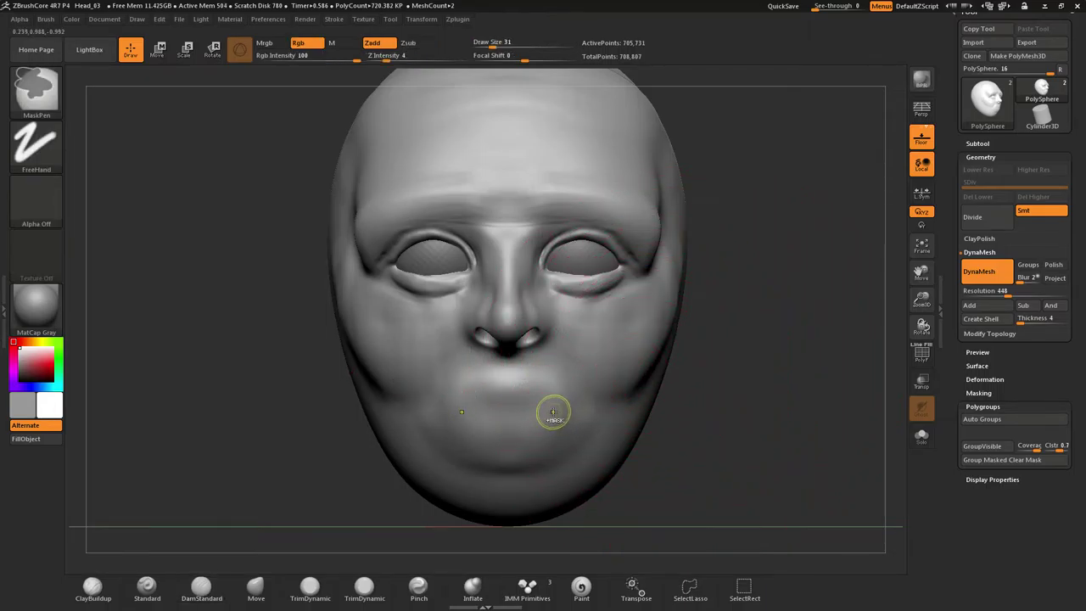
mouse_move(552, 414)
ctrl+right_down()
mouse_move(551, 397)
mouse_move(540, 512)
ctrl+right_up()
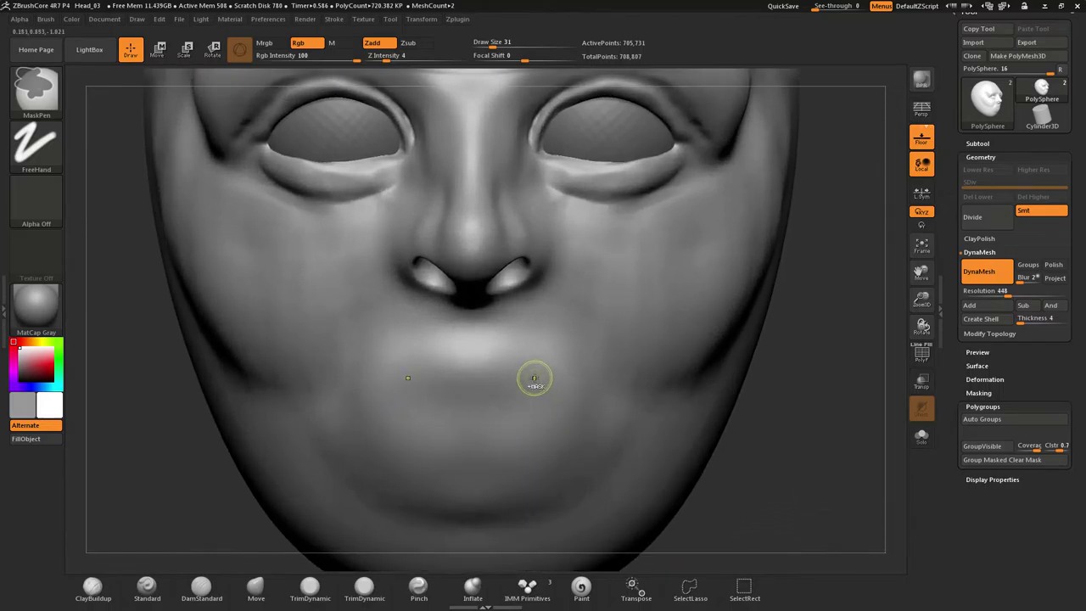
ctrl+right_drag(534, 378, 531, 418)
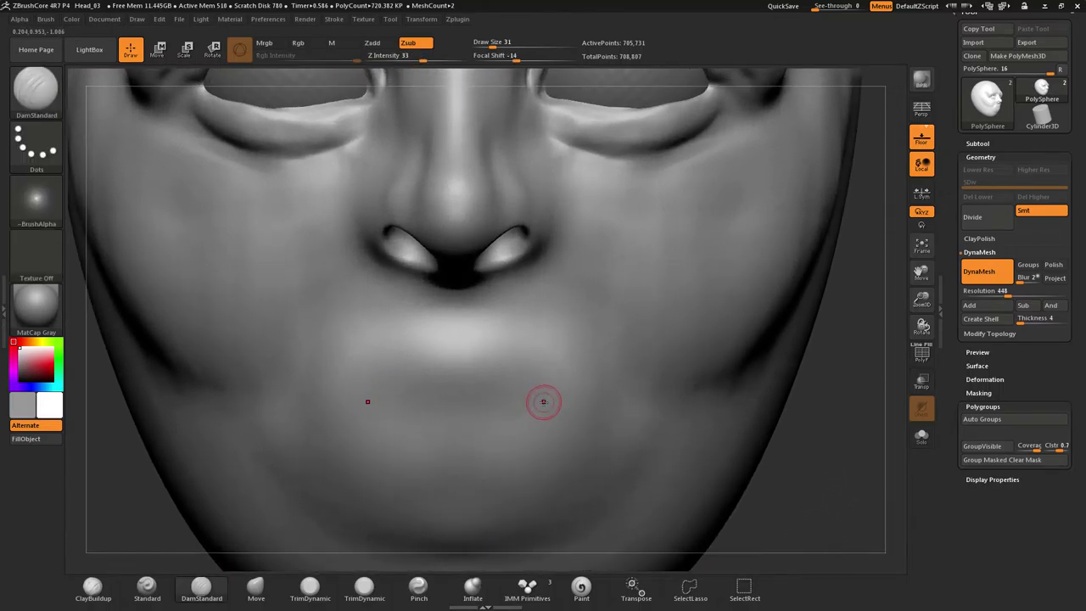
mouse_move(506, 414)
mouse_down()
mouse_move(405, 416)
mouse_move(484, 417)
mouse_up()
mouse_move(411, 420)
mouse_down()
mouse_move(505, 414)
mouse_move(412, 416)
mouse_up()
mouse_move(511, 413)
mouse_down()
mouse_move(329, 422)
mouse_move(478, 415)
mouse_move(361, 412)
mouse_up()
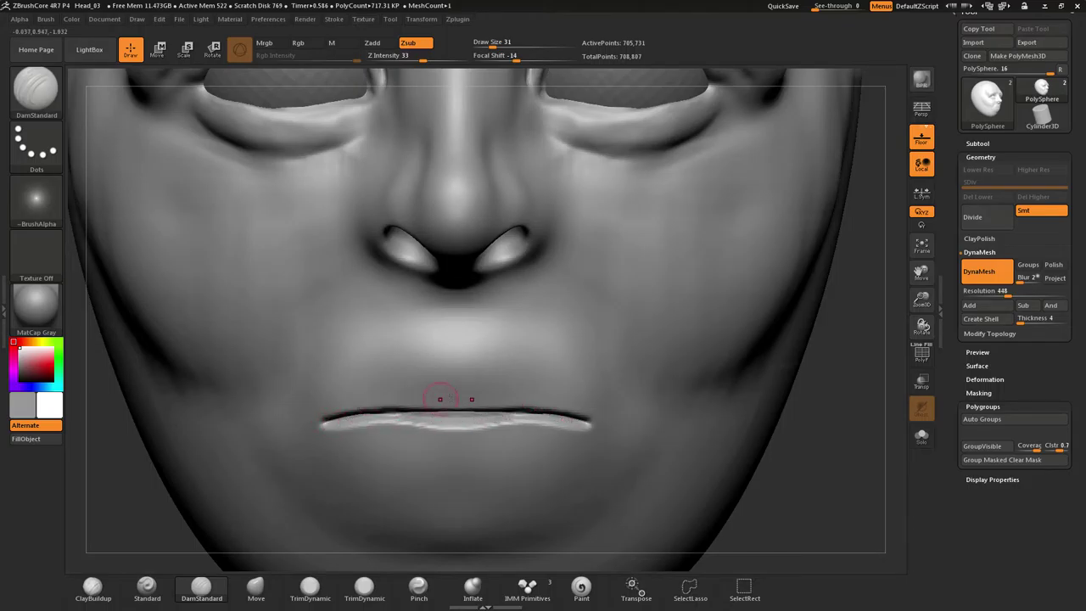
Build up the lower lip under the mouth line with the ClayBuildup brush at Draw Size 31 and Z Intensity 5
right_drag(455, 370, 517, 379)
shift+drag(718, 345, 706, 362)
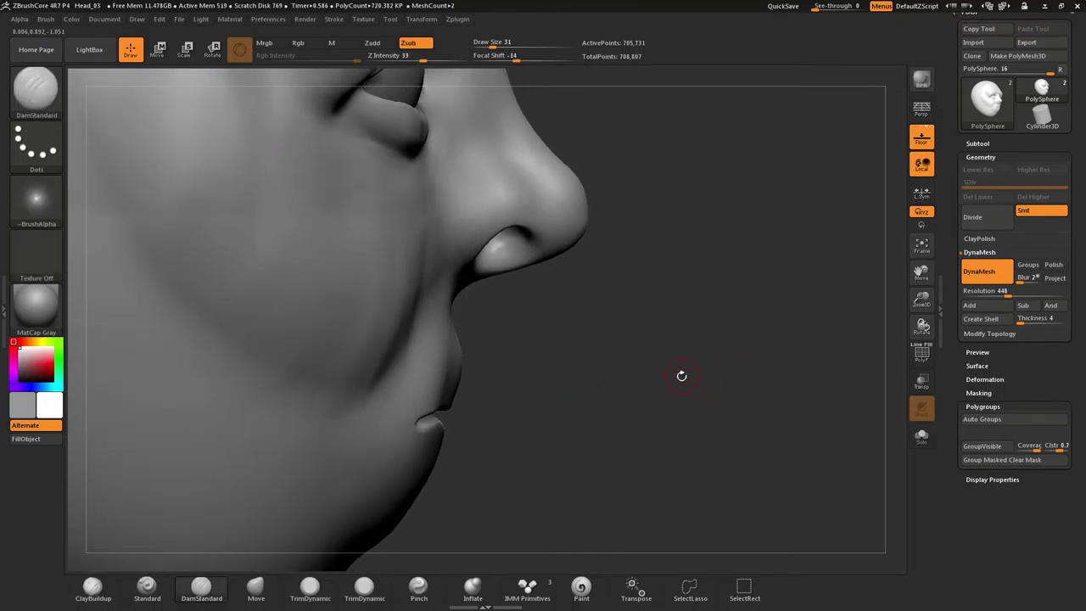
mouse_move(681, 376)
ctrl+right_down()
mouse_move(669, 431)
mouse_move(673, 335)
mouse_move(655, 416)
mouse_move(605, 391)
mouse_move(626, 391)
ctrl+right_up()
shift+right_drag(805, 404, 808, 384)
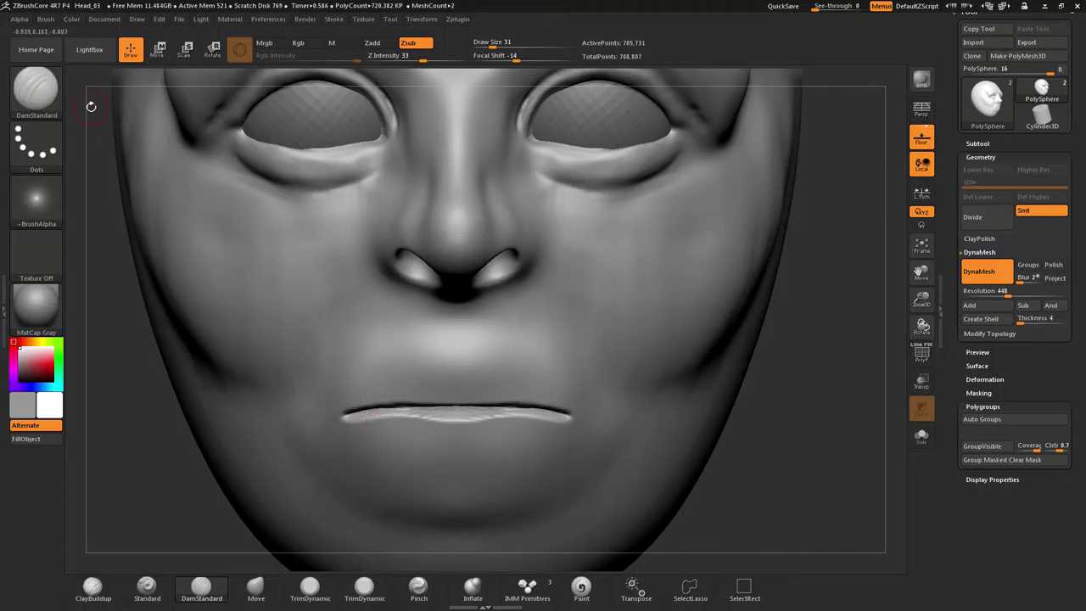
key(b)
key(c)
key(b)
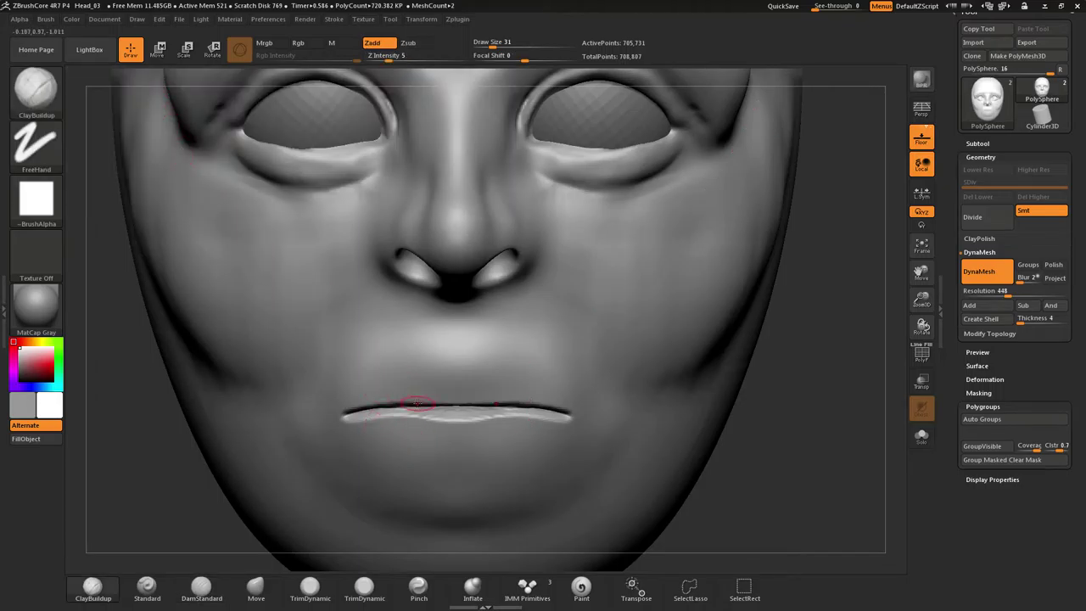
mouse_move(421, 437)
mouse_down()
mouse_move(494, 445)
mouse_move(417, 446)
mouse_move(490, 436)
mouse_move(409, 430)
mouse_move(485, 424)
mouse_move(425, 442)
mouse_up()
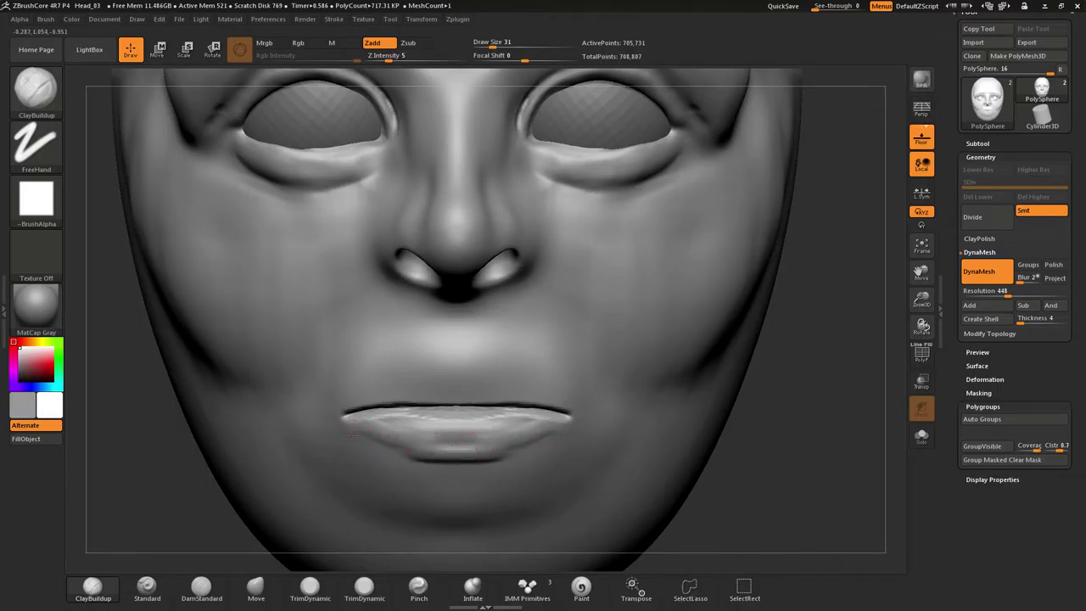
drag(349, 437, 455, 440)
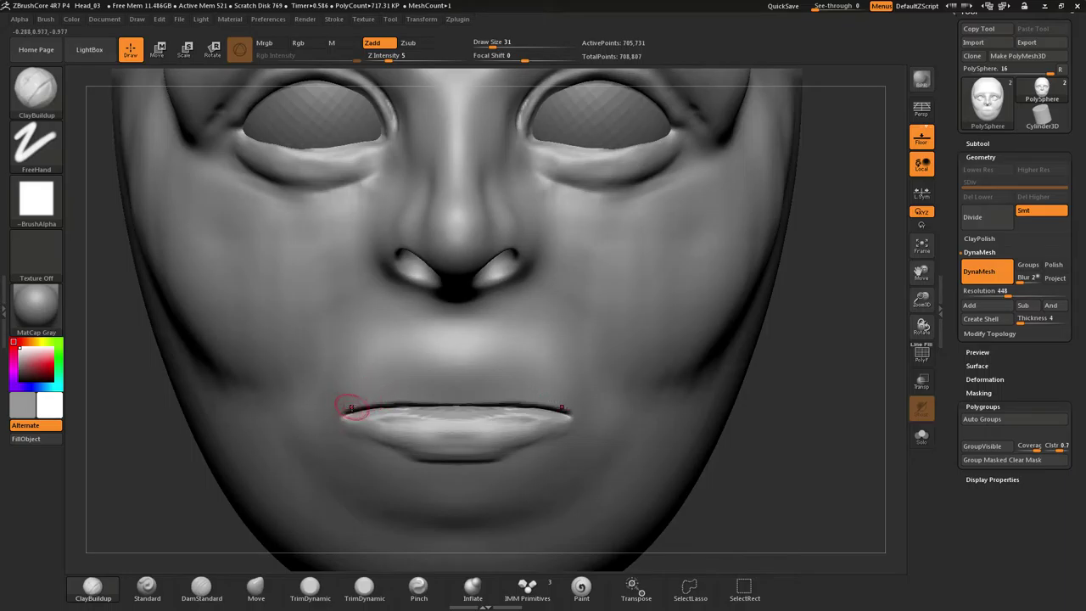
Add clay along the upper lip and shape the philtrum between the lip and the nose
drag(451, 392, 468, 388)
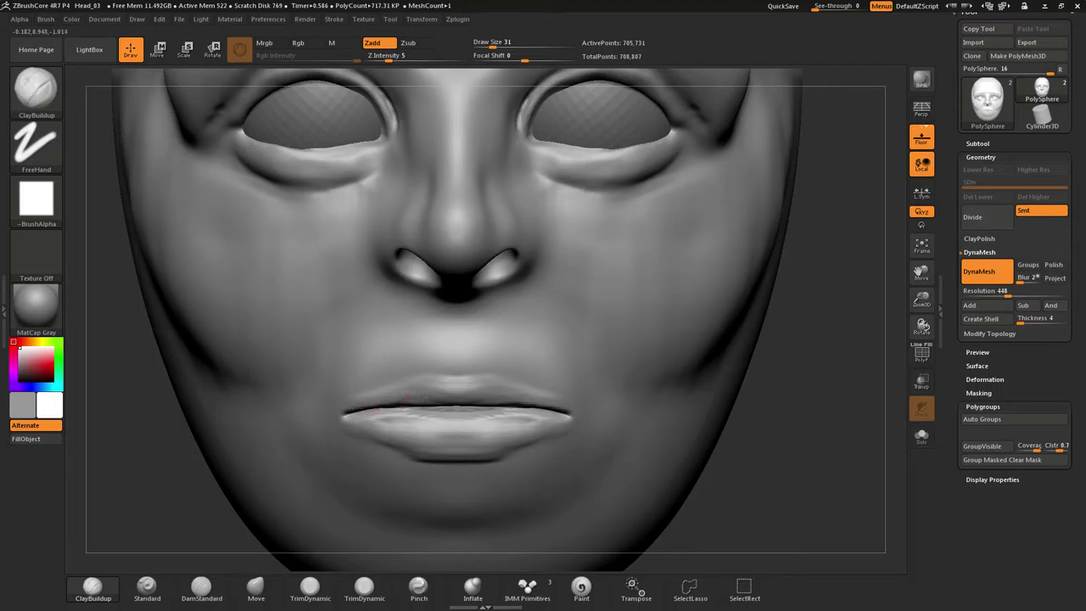
mouse_move(467, 401)
mouse_down()
mouse_move(484, 387)
mouse_move(456, 372)
mouse_up()
key(ctrl+z)
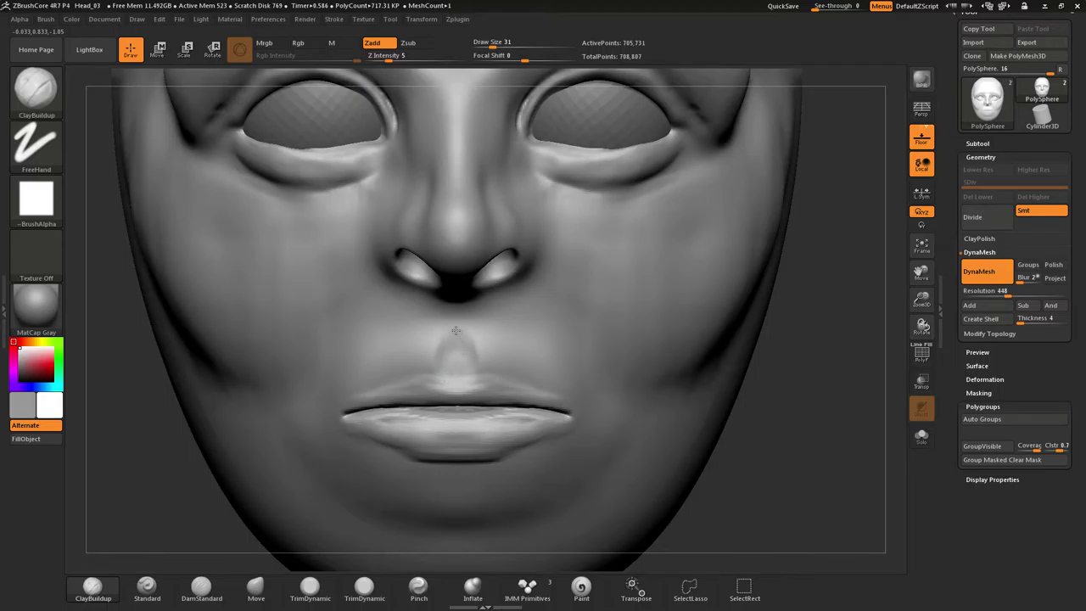
right_drag(411, 372, 442, 378)
drag(442, 378, 449, 390)
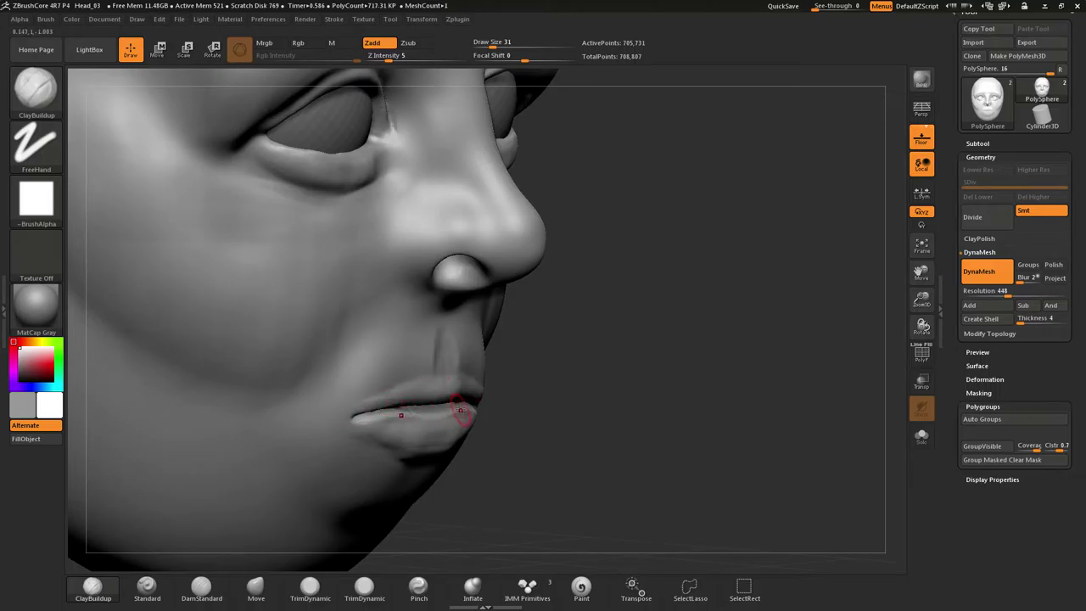
Build up the muscle ring around the mouth with ClayBuildup at Draw Size 54 and Z Intensity 14
mouse_move(461, 410)
right_down()
mouse_move(443, 407)
mouse_move(466, 406)
mouse_move(463, 393)
right_up()
key(space)
drag(463, 393, 442, 391)
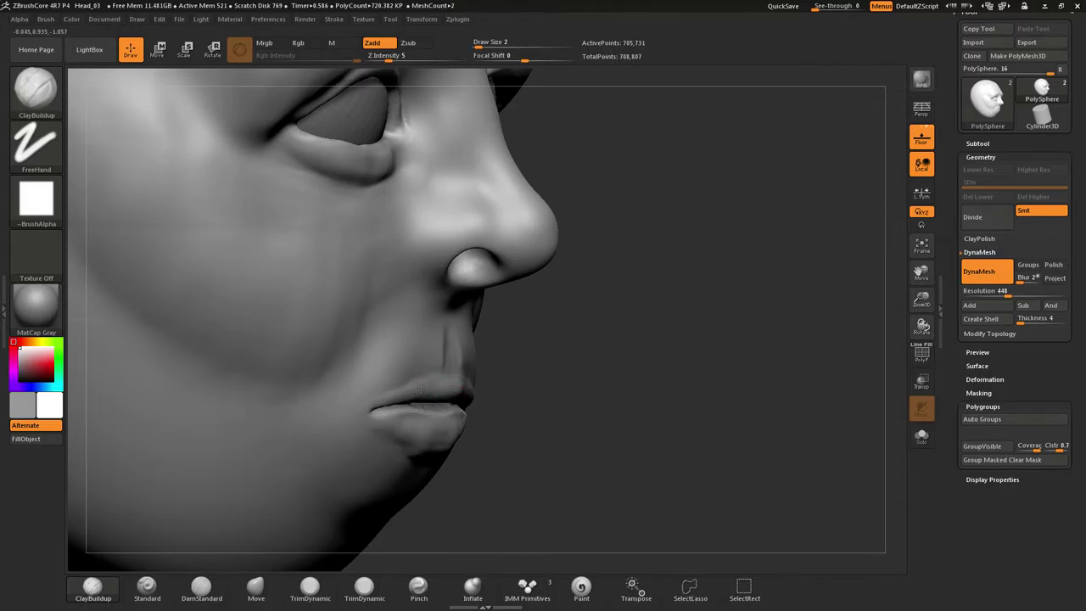
key(space)
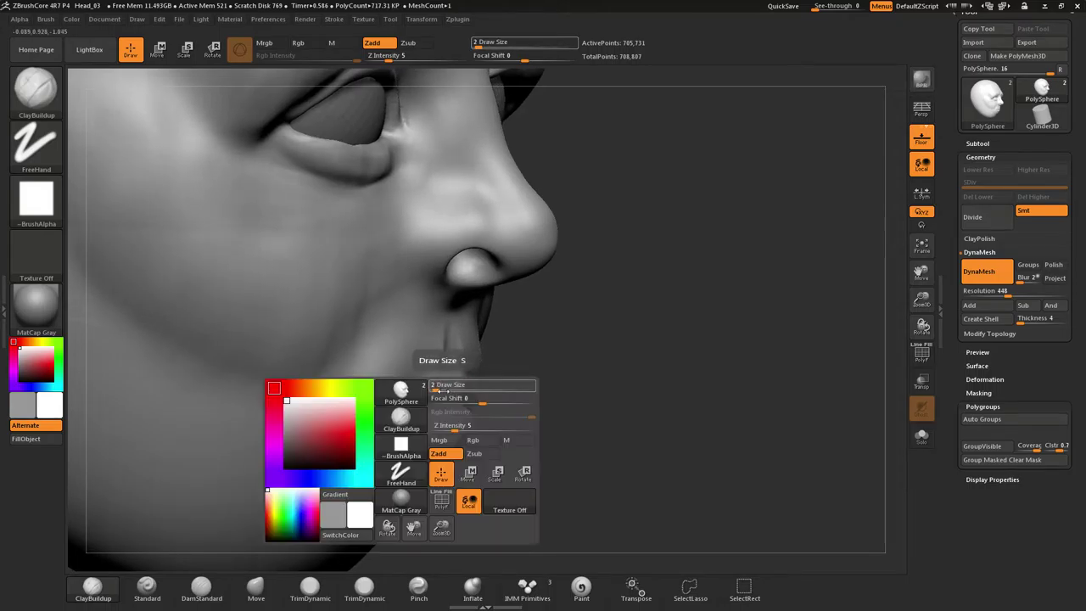
drag(442, 391, 458, 391)
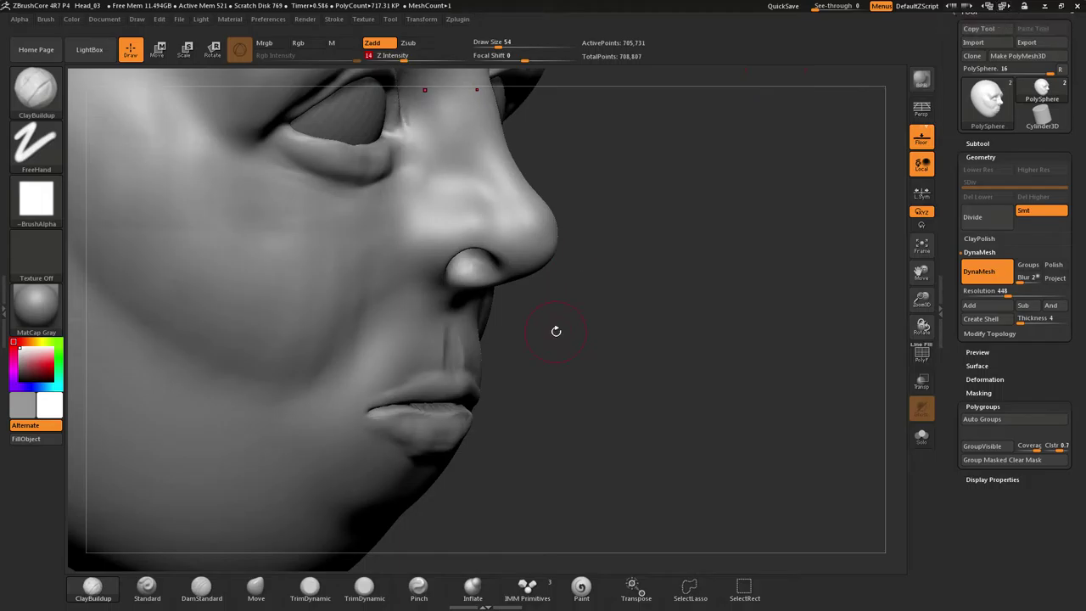
drag(457, 386, 453, 387)
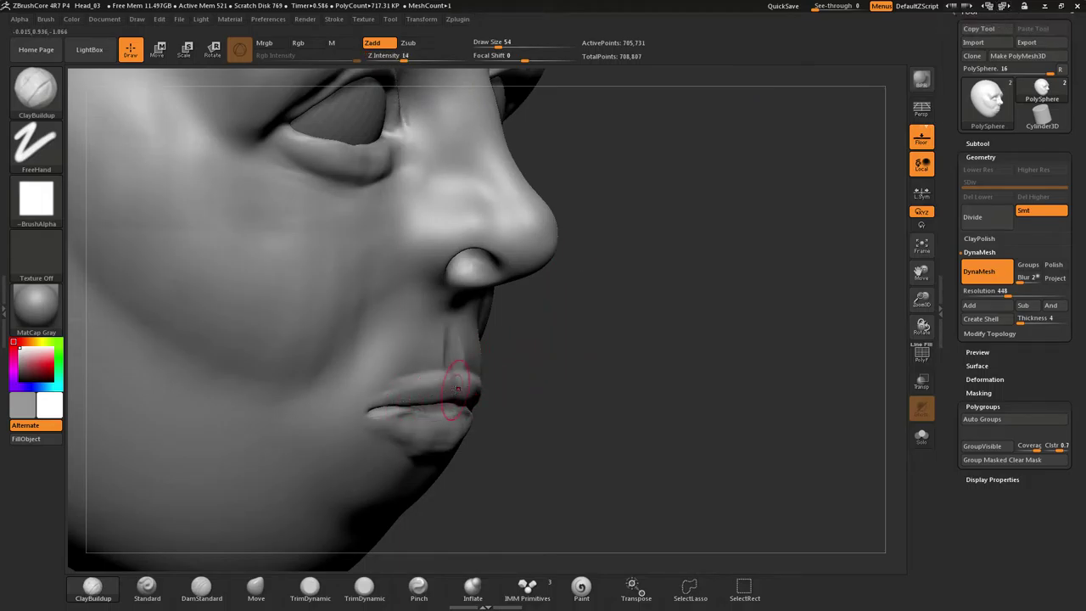
mouse_move(458, 389)
right_down()
mouse_move(431, 387)
mouse_move(466, 390)
right_up()
mouse_move(330, 421)
mouse_down()
mouse_move(416, 350)
mouse_move(333, 458)
mouse_up()
drag(359, 393, 333, 462)
drag(337, 407, 358, 464)
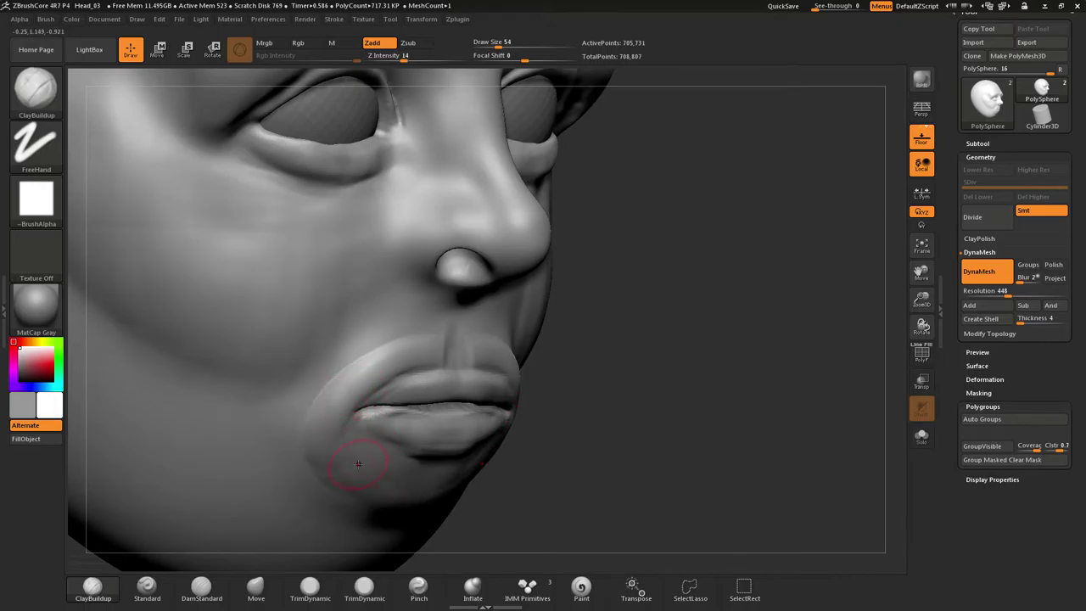
Build up the chin and add clay strokes on the lower cheek towards the jaw
right_drag(359, 464, 371, 466)
mouse_move(593, 413)
right_down()
mouse_move(582, 443)
mouse_move(664, 327)
mouse_move(637, 393)
mouse_move(628, 370)
mouse_move(584, 368)
mouse_move(637, 250)
right_up()
right_drag(637, 250, 681, 256)
mouse_move(546, 398)
mouse_down()
mouse_move(449, 411)
mouse_move(492, 425)
mouse_move(441, 437)
mouse_move(409, 412)
mouse_move(490, 438)
mouse_up()
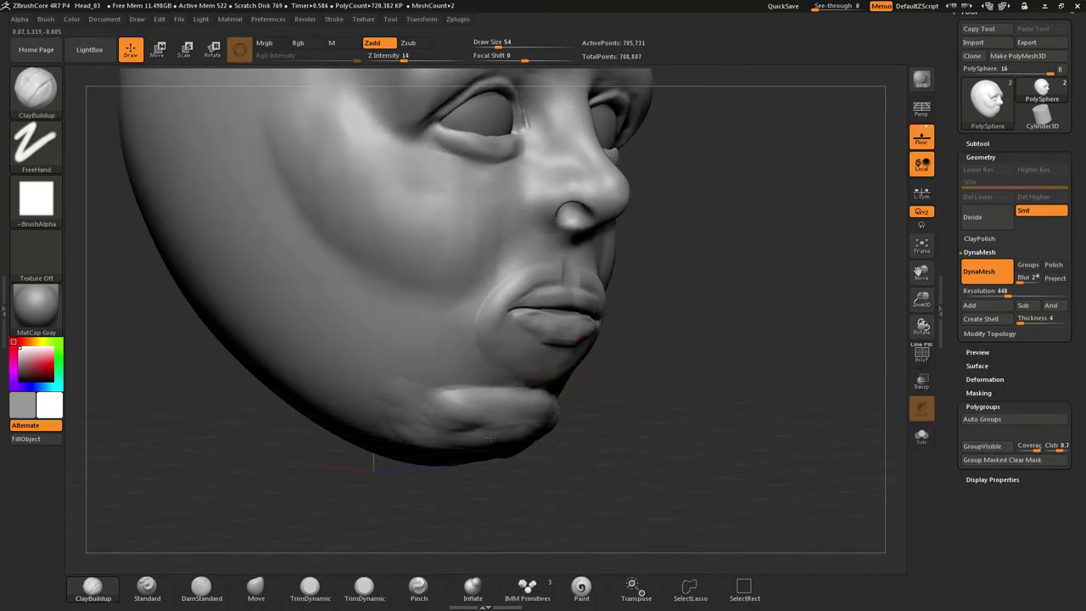
drag(437, 360, 380, 409)
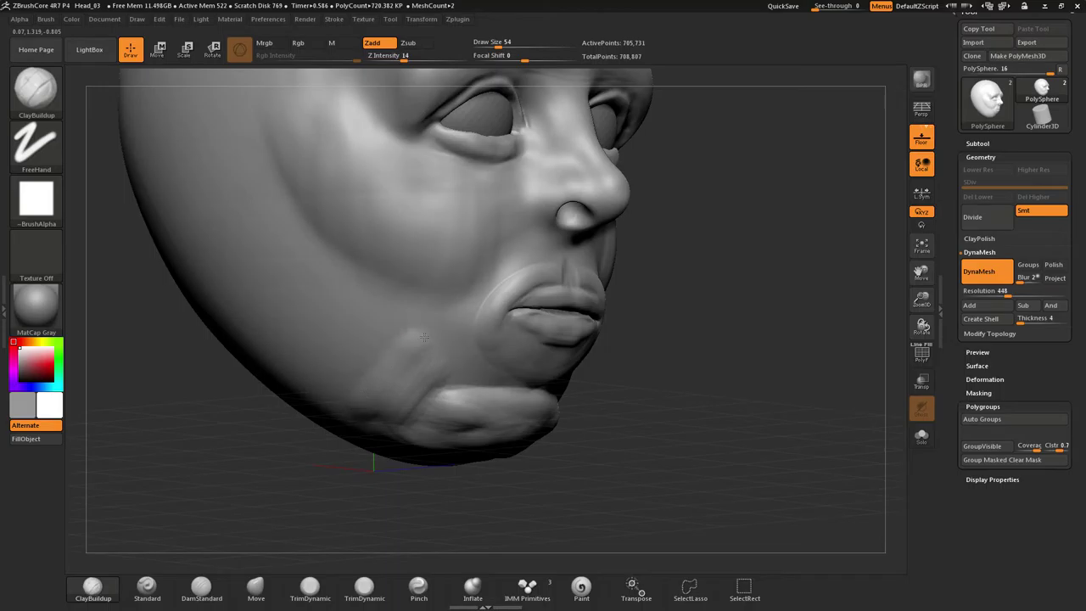
mouse_move(424, 337)
mouse_down()
mouse_move(420, 428)
mouse_move(475, 428)
mouse_move(412, 441)
mouse_move(488, 443)
mouse_up()
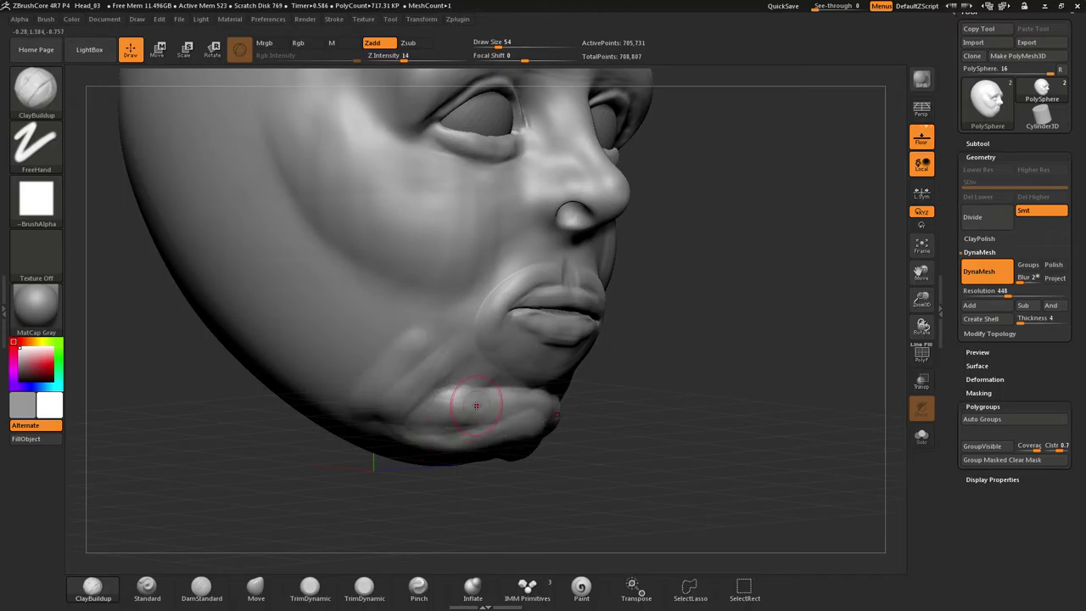
Add more clay to the chin from below and along the fold running from the nose past the mouth corner
drag(586, 484, 492, 399)
mouse_move(460, 436)
mouse_down()
mouse_move(532, 481)
mouse_move(483, 501)
mouse_move(534, 516)
mouse_move(544, 443)
mouse_up()
mouse_move(480, 388)
mouse_down()
mouse_move(560, 404)
mouse_move(496, 316)
mouse_move(482, 326)
mouse_move(506, 299)
mouse_move(466, 331)
mouse_up()
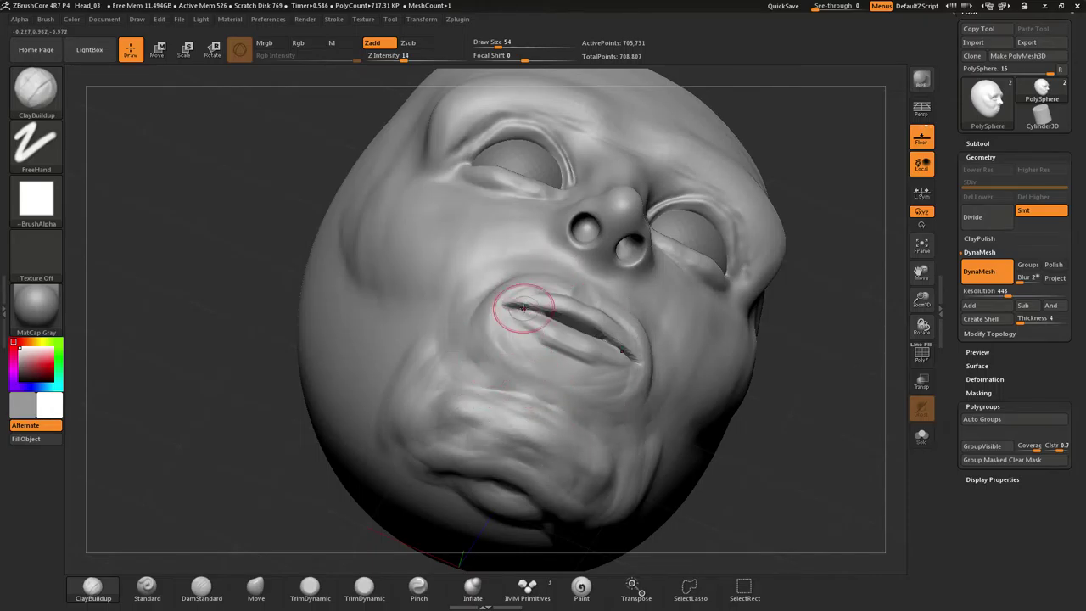
mouse_move(530, 253)
mouse_down()
mouse_move(463, 354)
mouse_move(472, 312)
mouse_move(525, 248)
mouse_move(464, 266)
mouse_move(460, 320)
mouse_move(519, 403)
mouse_move(509, 419)
mouse_up()
mouse_move(537, 392)
right_down()
mouse_move(520, 442)
mouse_move(566, 431)
mouse_move(533, 435)
right_up()
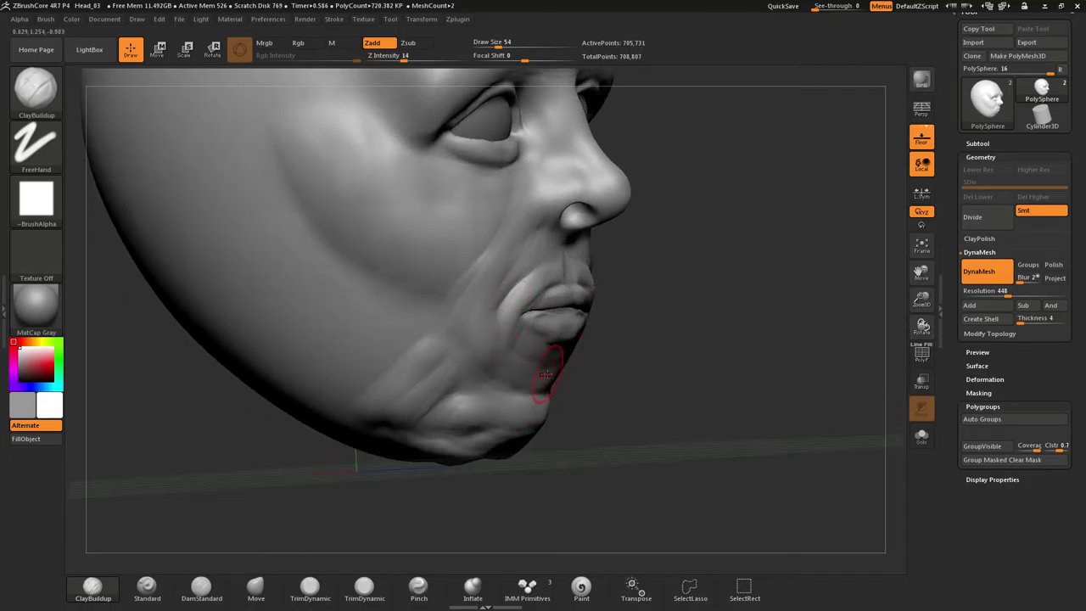
Undo the last strokes and carve the hollow between the lower lip and chin with ClayBuildup at Draw Size 74
right_drag(547, 374, 558, 383)
key(space)
drag(537, 364, 549, 364)
drag(647, 339, 590, 377)
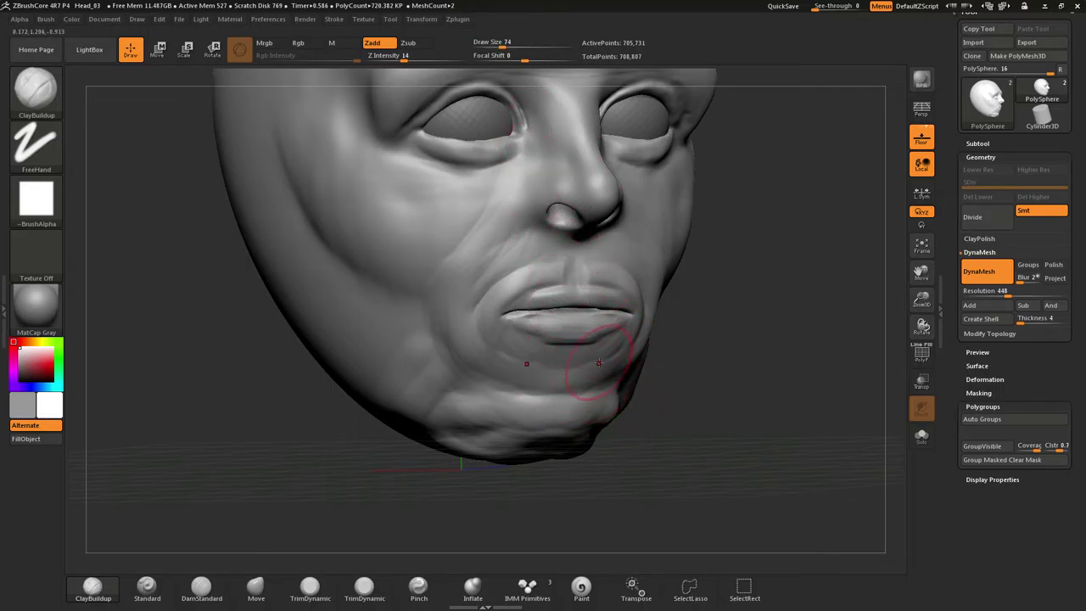
key(ctrl+z)
key(ctrl+z)
key(ctrl+z)
mouse_move(599, 371)
alt+mouse_down()
mouse_move(552, 378)
mouse_move(543, 373)
mouse_move(560, 363)
mouse_move(535, 351)
mouse_move(540, 360)
alt+mouse_up()
mouse_move(539, 362)
right_down()
mouse_move(597, 356)
mouse_move(588, 354)
right_up()
Fill out the front and underside of the chin with broad ClayBuildup strokes
drag(587, 354, 549, 405)
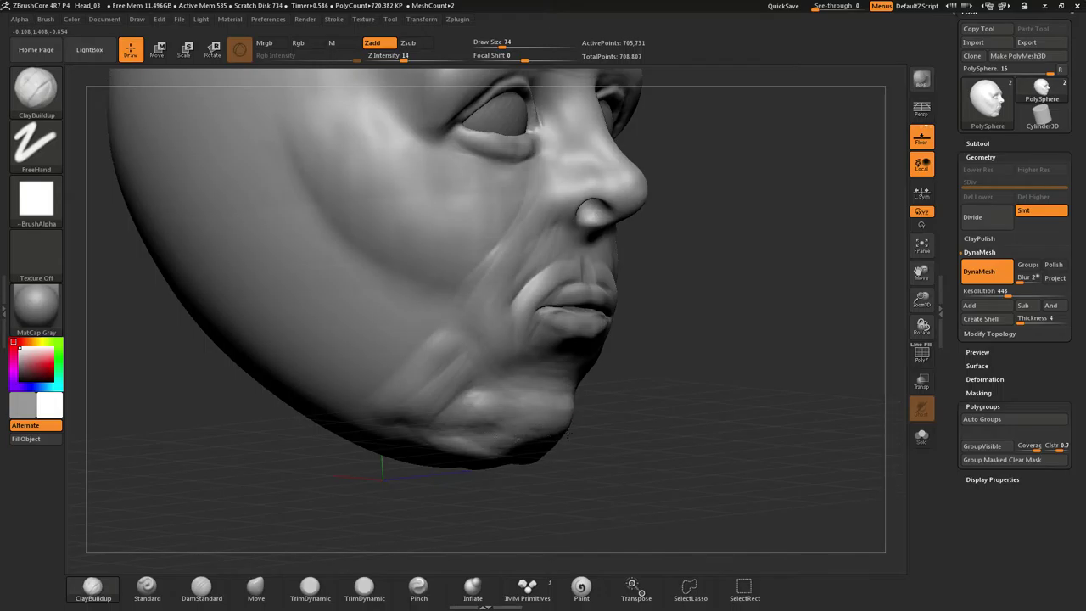
drag(527, 447, 529, 413)
mouse_move(572, 447)
mouse_down()
mouse_move(589, 431)
mouse_move(483, 422)
mouse_up()
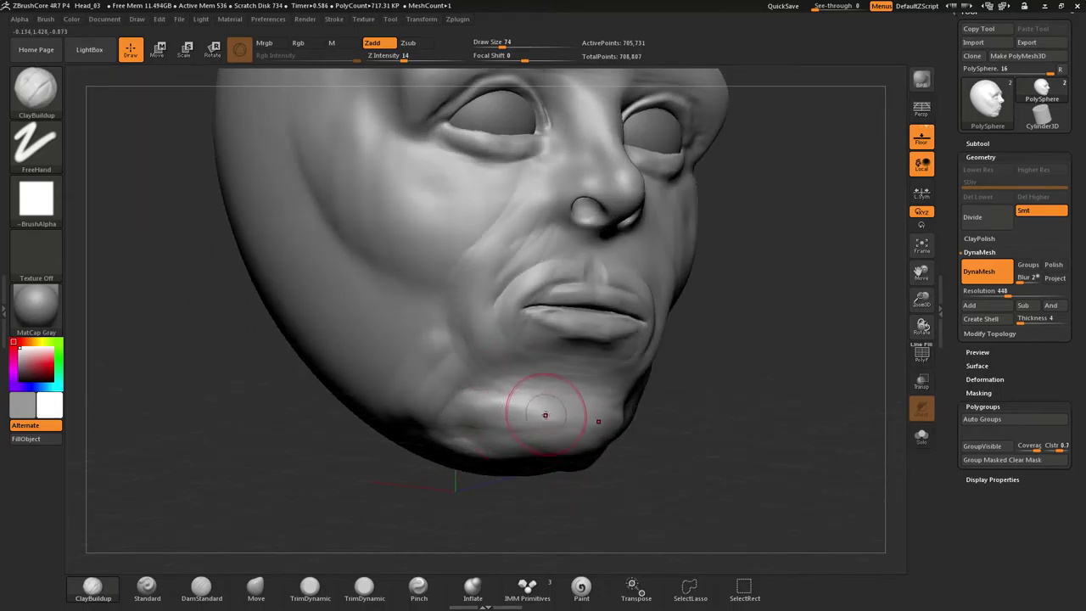
mouse_move(560, 400)
right_down()
mouse_move(555, 296)
mouse_move(542, 319)
mouse_move(581, 335)
right_up()
Reshape the jaw and lower cheek beside the chin using the Move brush at Draw Size 154
click(256, 587)
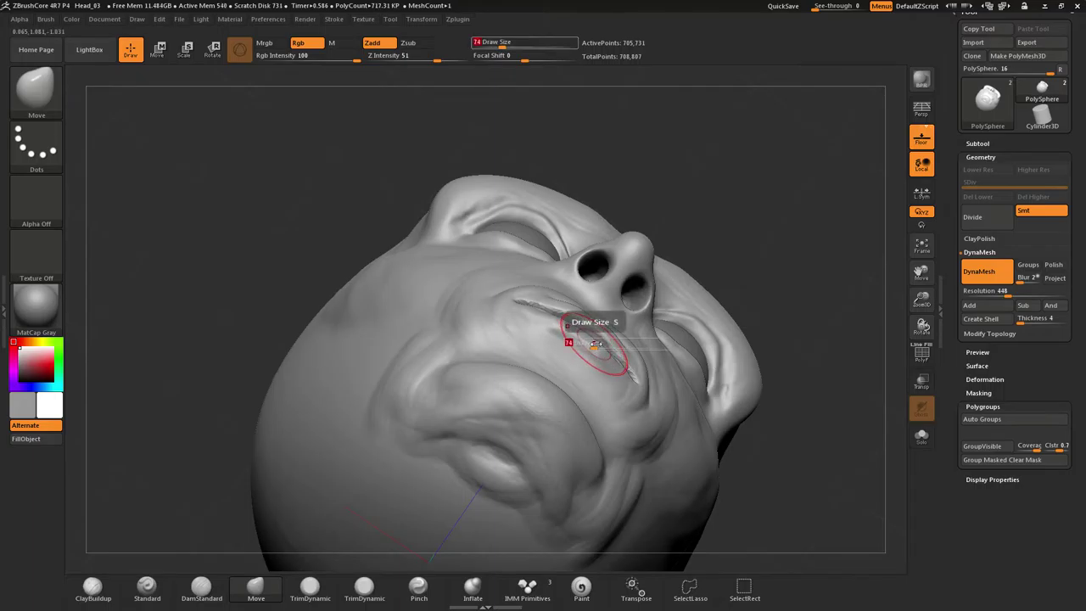
mouse_move(595, 345)
mouse_down()
mouse_move(606, 345)
mouse_move(564, 316)
mouse_move(512, 318)
mouse_up()
mouse_move(497, 327)
right_down()
mouse_move(467, 417)
mouse_move(550, 416)
mouse_move(490, 405)
mouse_move(494, 329)
right_up()
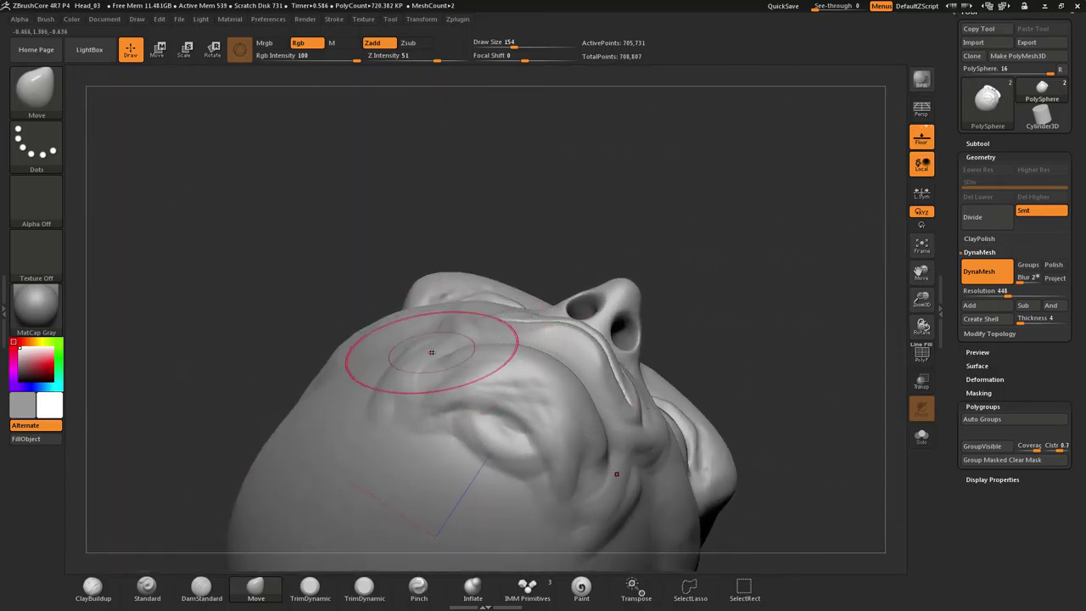
drag(431, 352, 444, 362)
mouse_move(448, 348)
right_down()
mouse_move(440, 386)
mouse_move(409, 339)
right_up()
drag(407, 297, 411, 307)
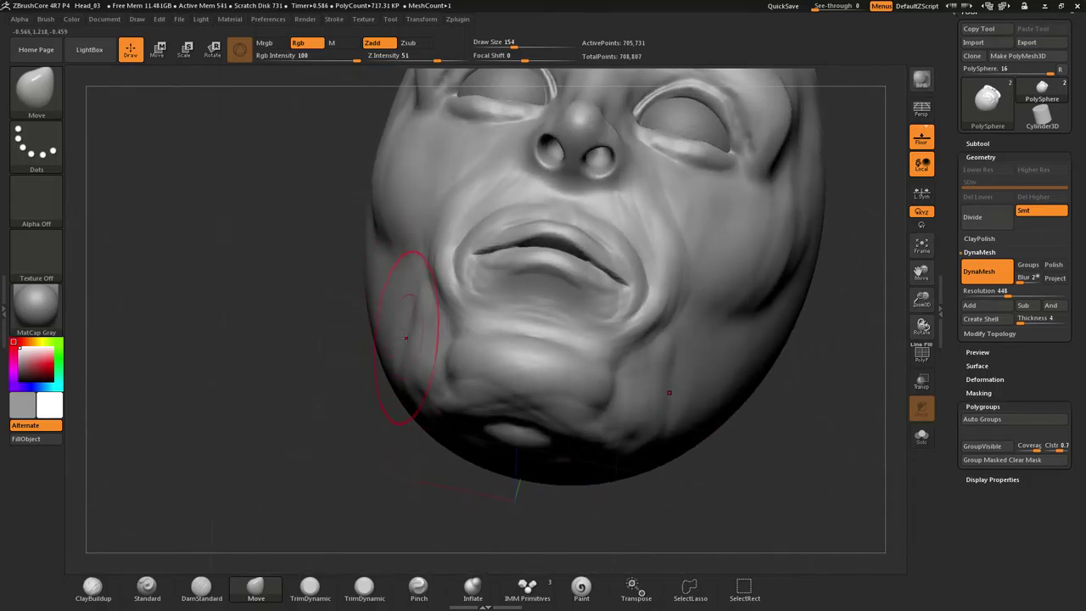
Smooth the clay strokes on the chin, the lower cheek and the area around the mouth
right_drag(403, 344, 415, 284)
shift+drag(482, 352, 503, 335)
right_drag(503, 336, 506, 373)
shift+drag(510, 331, 511, 359)
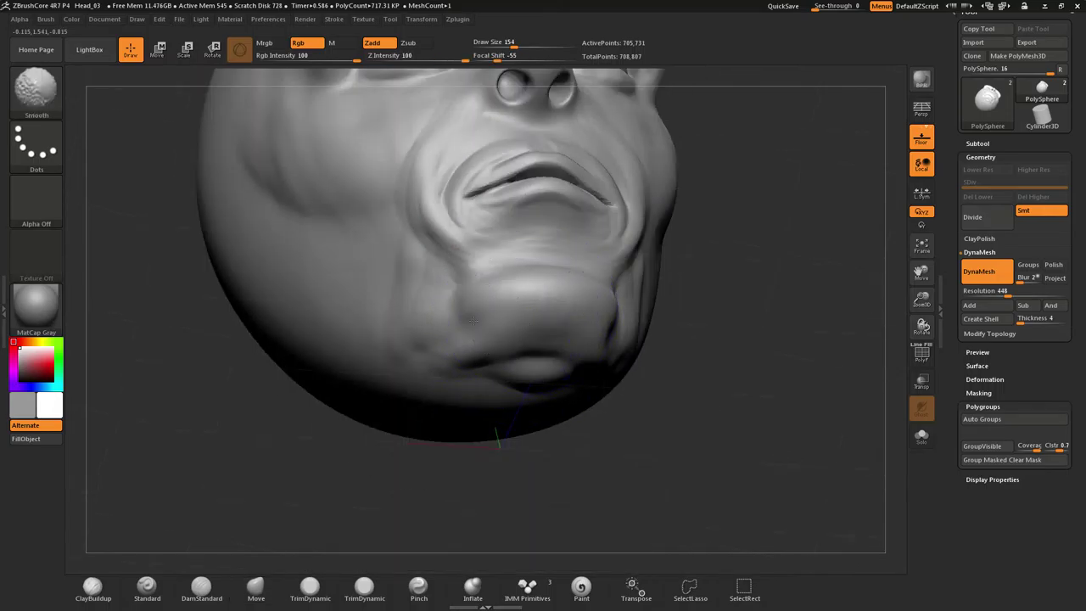
shift+drag(439, 312, 438, 293)
shift+drag(446, 206, 443, 185)
Adjust the corner of the mouth with the Move brush at Draw Size 74 and smooth the area around it
right_drag(470, 189, 471, 198)
key(s)
drag(469, 180, 457, 179)
mouse_move(472, 129)
shift+mouse_down()
mouse_move(457, 142)
mouse_move(461, 177)
shift+mouse_up()
mouse_move(461, 177)
right_down()
mouse_move(502, 201)
mouse_move(478, 201)
right_up()
Refine the lower lip and the area beneath it with the ClayBuildup brush at Draw Size 74 and Z Intensity 12
key(b)
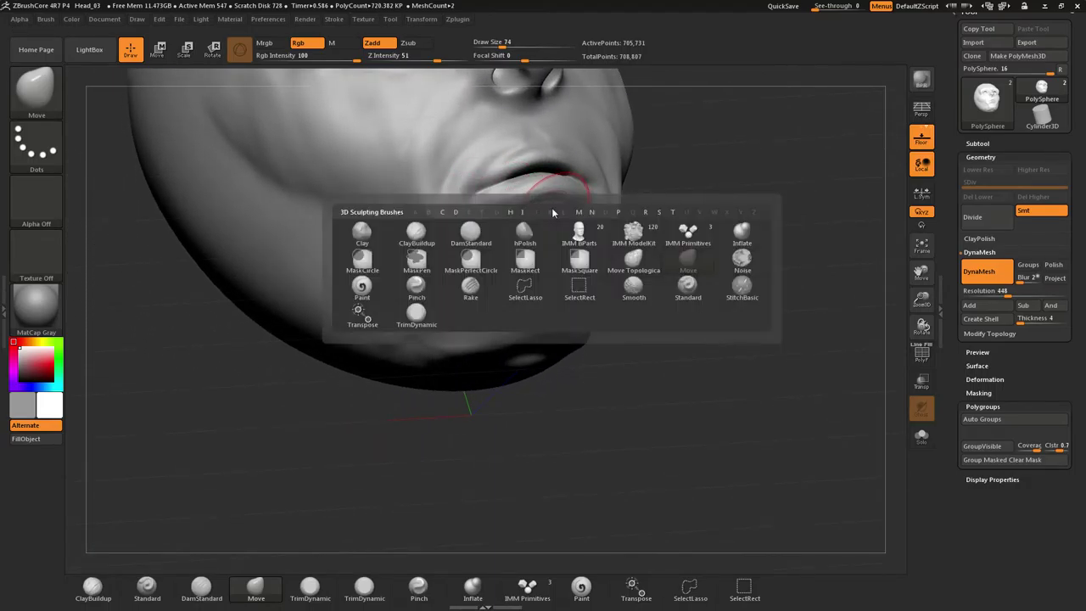
key(c)
key(b)
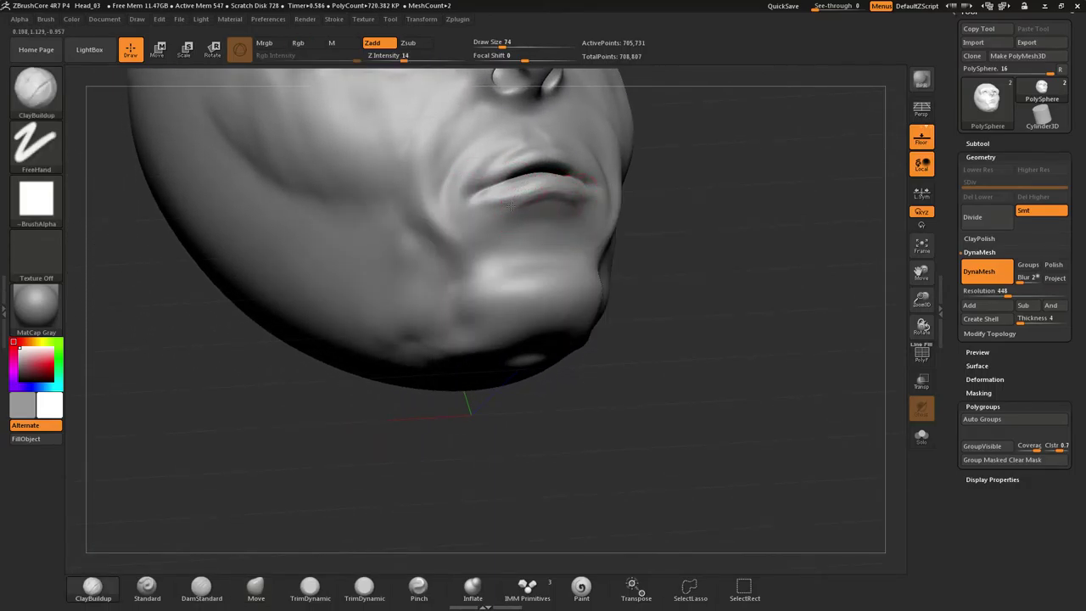
drag(721, 199, 620, 191)
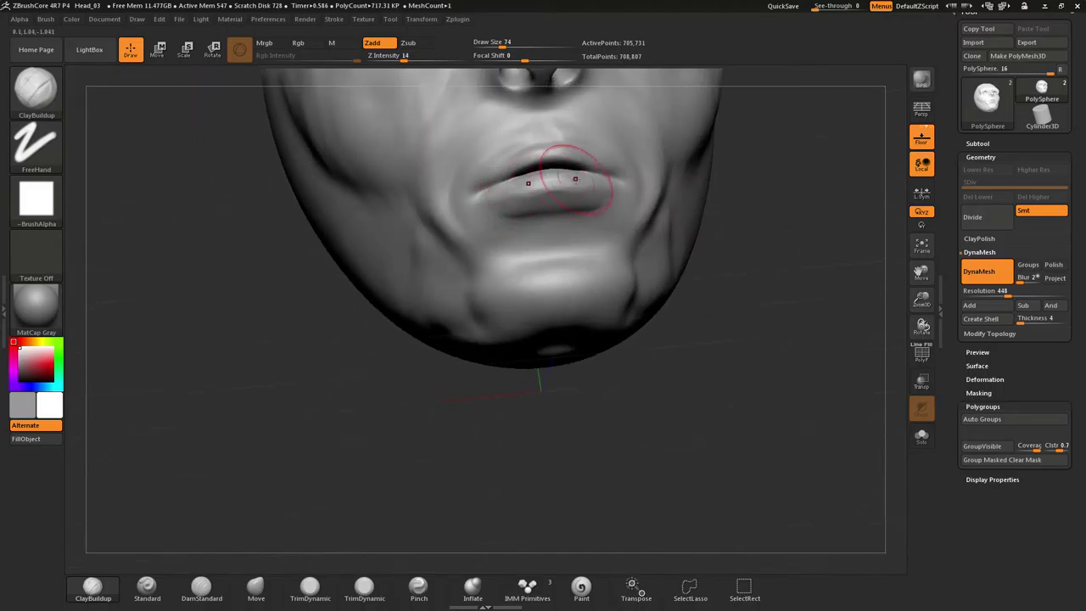
shift+drag(792, 191, 766, 202)
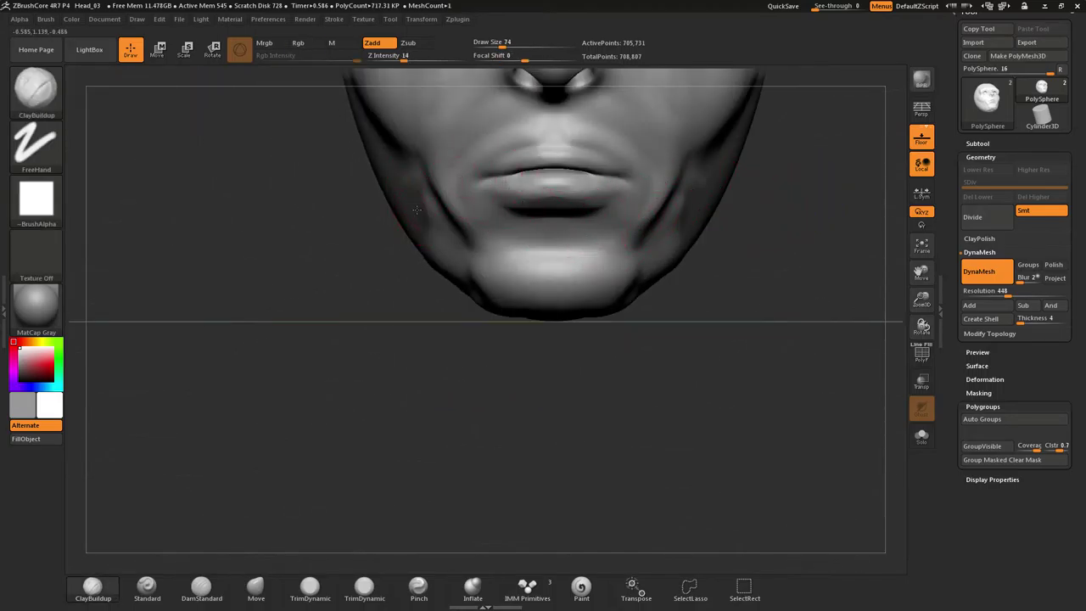
drag(344, 222, 475, 166)
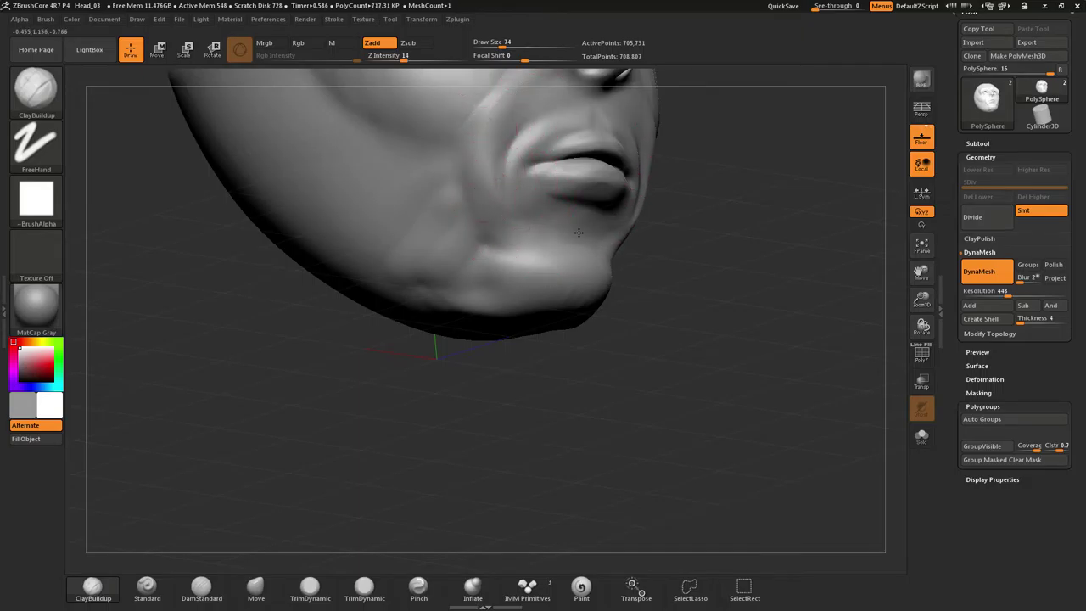
mouse_move(998, 107)
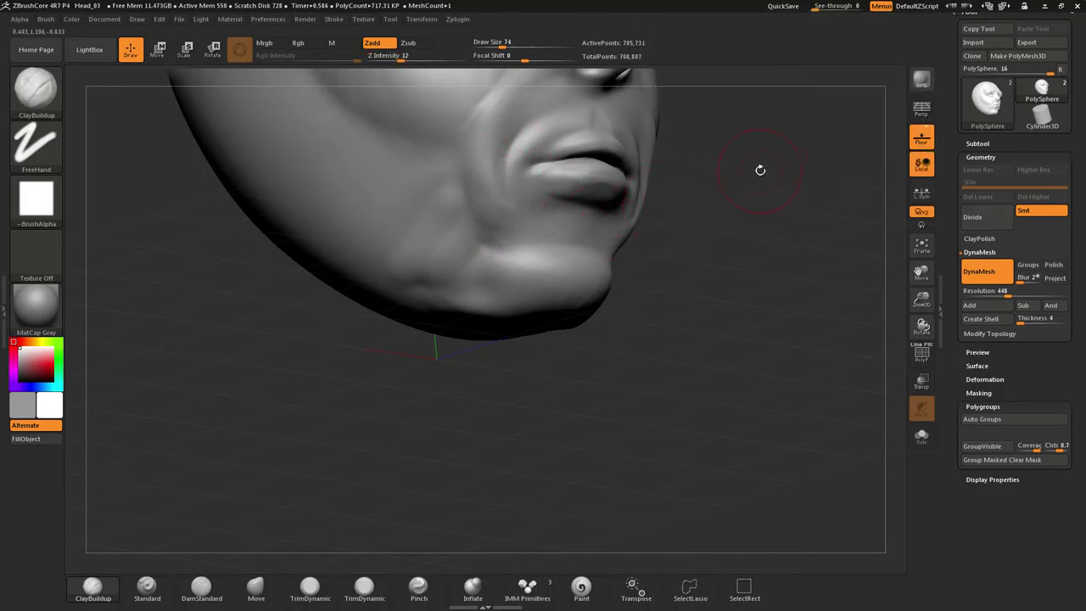
mouse_move(751, 154)
mouse_down()
mouse_move(732, 161)
mouse_move(707, 151)
mouse_move(716, 133)
mouse_move(749, 156)
mouse_move(733, 241)
mouse_move(720, 245)
mouse_move(751, 213)
mouse_move(748, 191)
mouse_move(721, 413)
mouse_move(705, 335)
mouse_up()
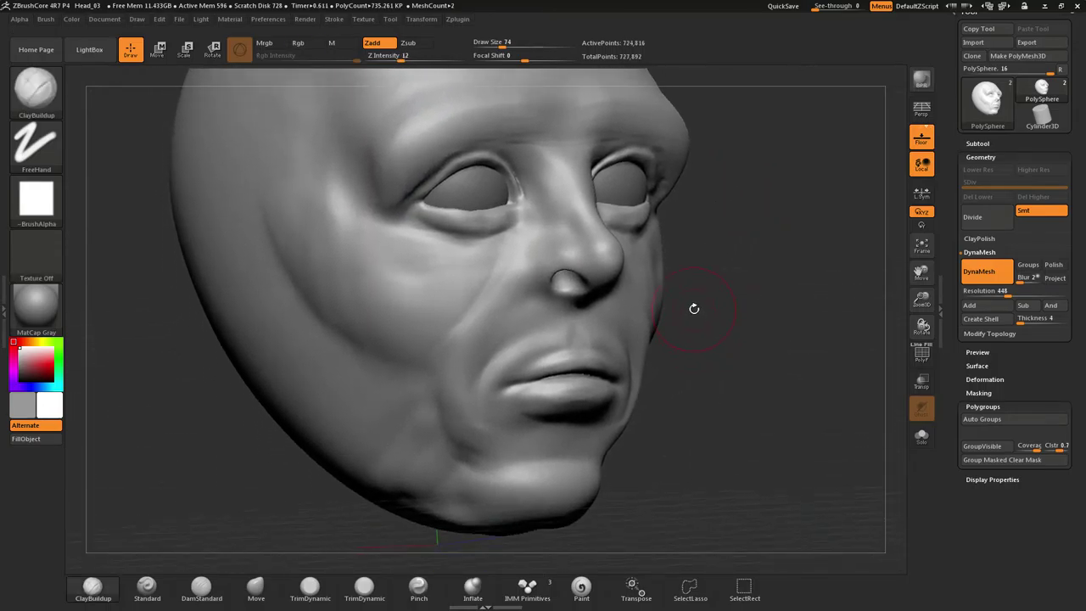
Turn on perspective and reshape the outer brow and side of the cheek with the Move brush at Draw Size 87
mouse_move(682, 296)
ctrl+right_down()
mouse_move(672, 365)
mouse_move(683, 238)
mouse_move(644, 307)
mouse_move(652, 296)
ctrl+right_up()
mouse_move(663, 237)
mouse_down()
mouse_move(671, 240)
mouse_move(650, 256)
mouse_move(632, 223)
mouse_move(577, 204)
mouse_up()
key(p)
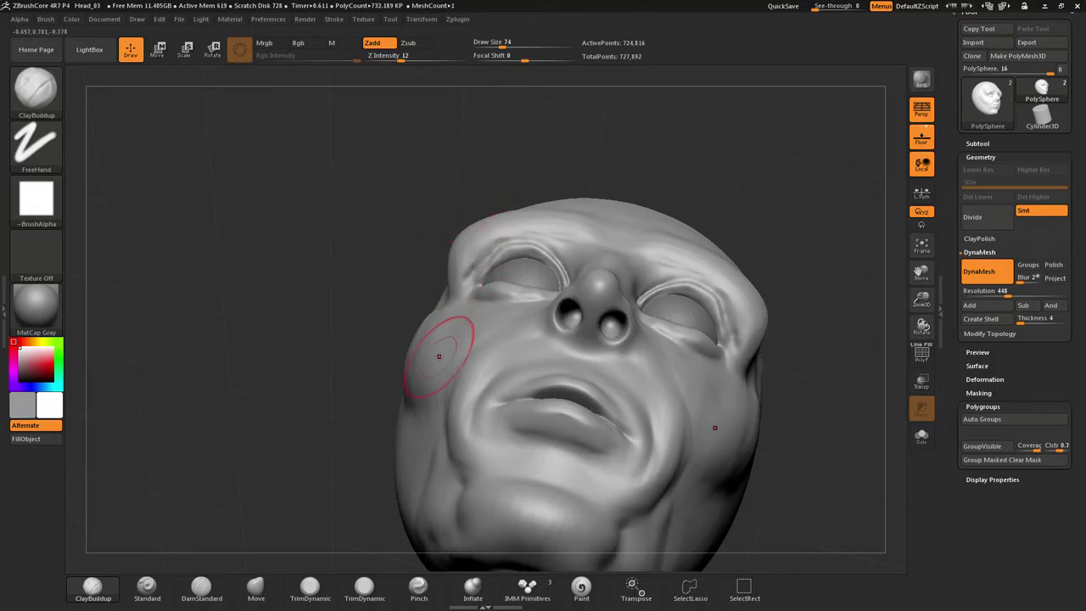
click(255, 585)
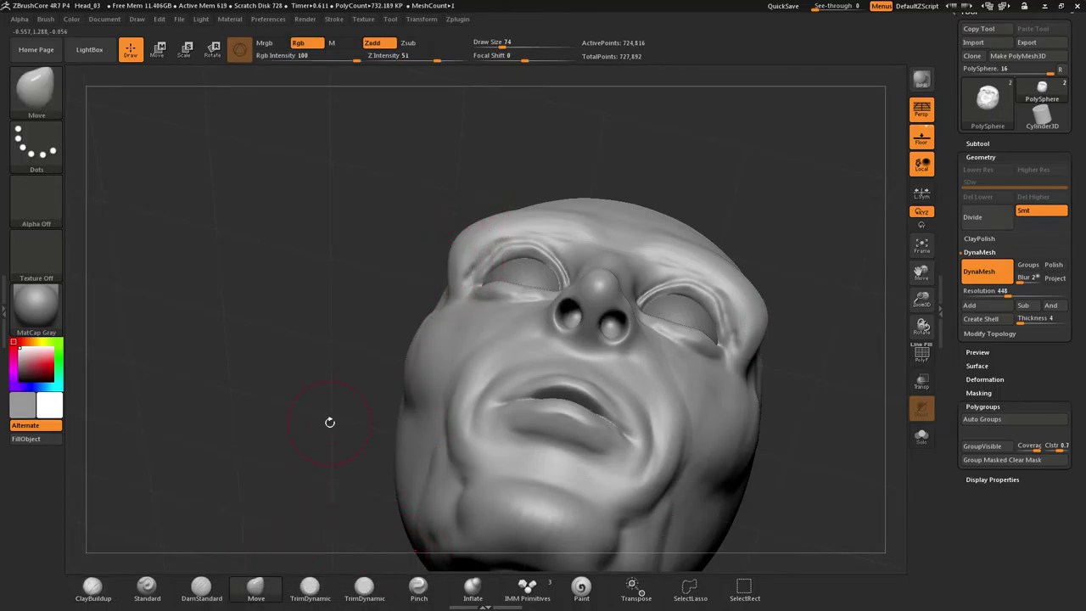
mouse_move(470, 245)
mouse_down()
mouse_move(487, 245)
mouse_move(447, 242)
mouse_move(474, 252)
mouse_move(496, 227)
mouse_move(462, 251)
mouse_up()
key(ctrl+z)
key(s)
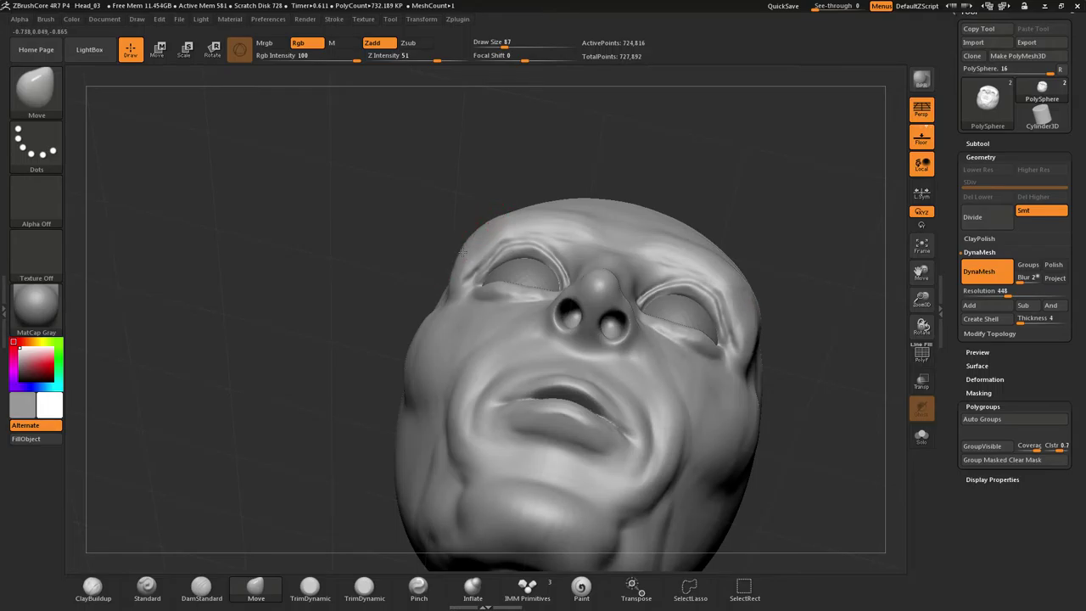
mouse_move(407, 347)
mouse_down()
mouse_move(420, 380)
mouse_move(460, 396)
mouse_move(470, 424)
mouse_move(431, 422)
mouse_up()
shift+drag(520, 447, 511, 501)
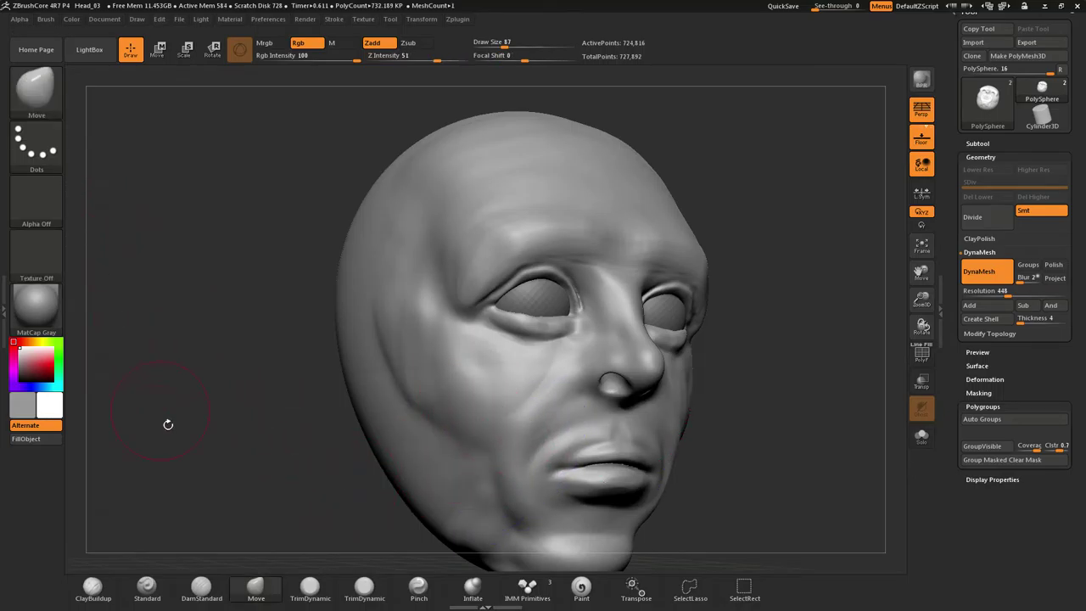
Add clay to the lower cheek and chin with the ClayBuildup brush at Draw Size 87, and turn perspective off
click(93, 587)
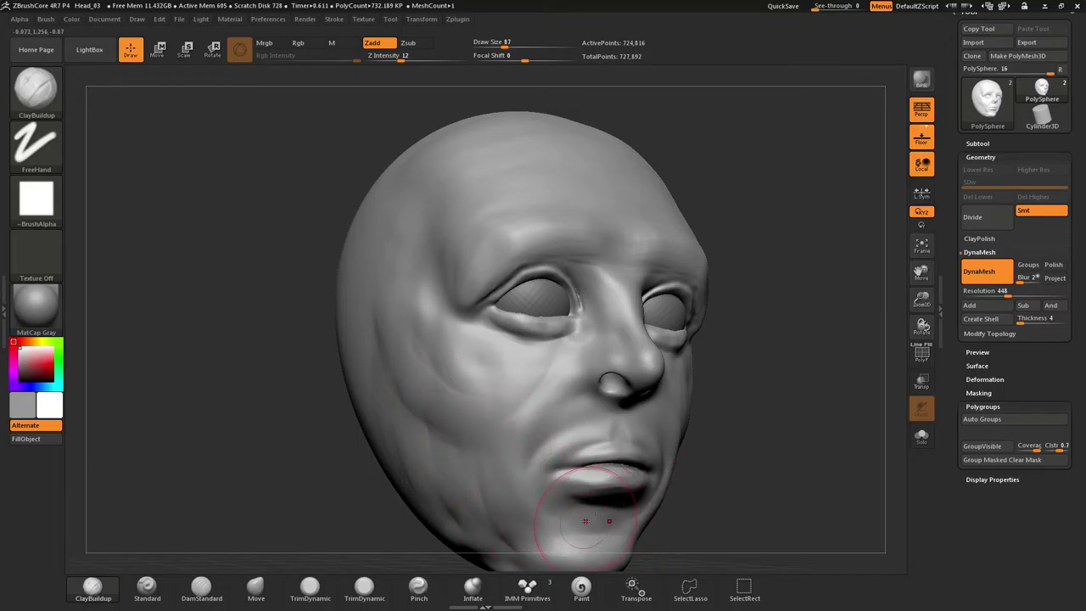
drag(609, 535, 519, 542)
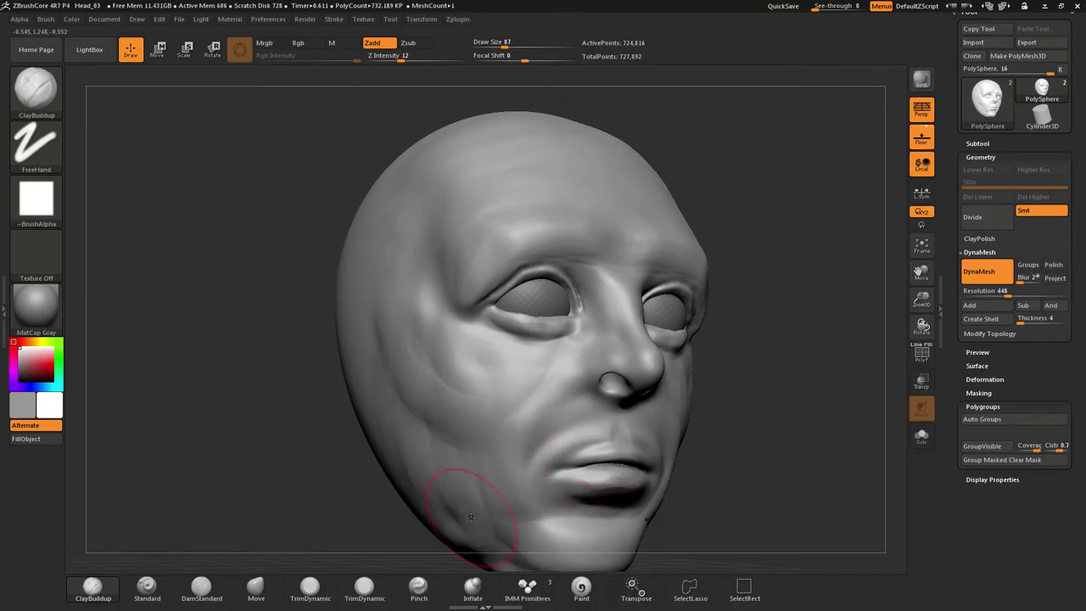
right_drag(518, 515, 566, 511)
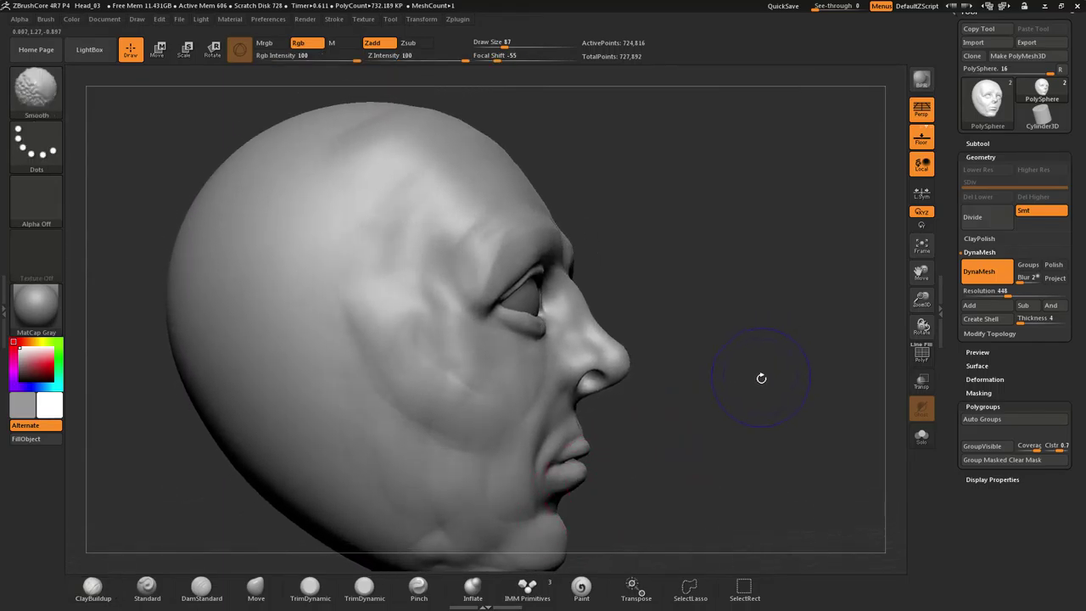
shift+drag(761, 378, 742, 401)
key(p)
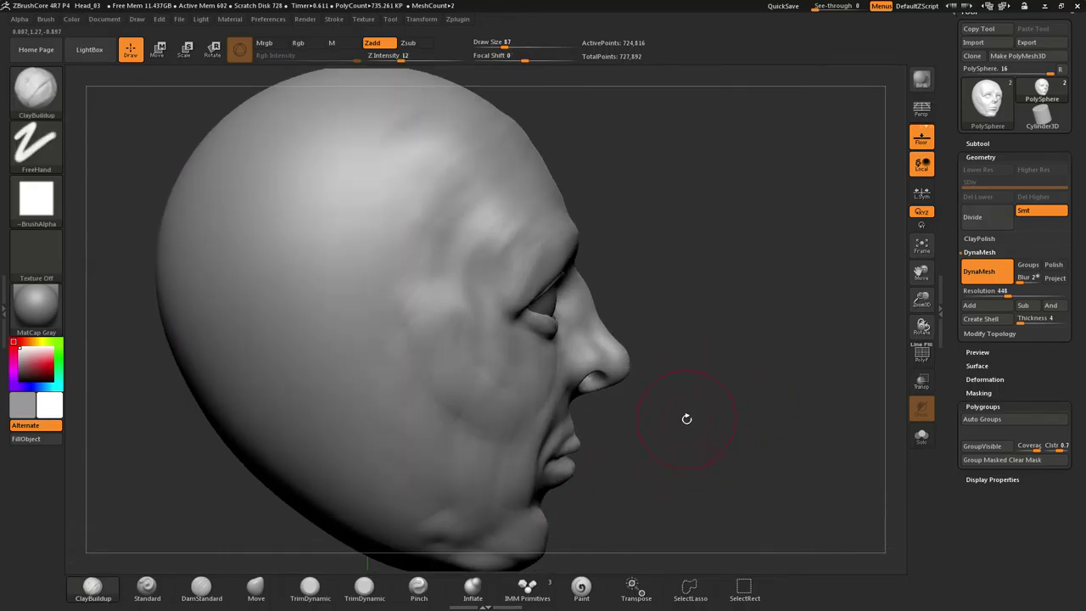
alt+drag(682, 424, 574, 437)
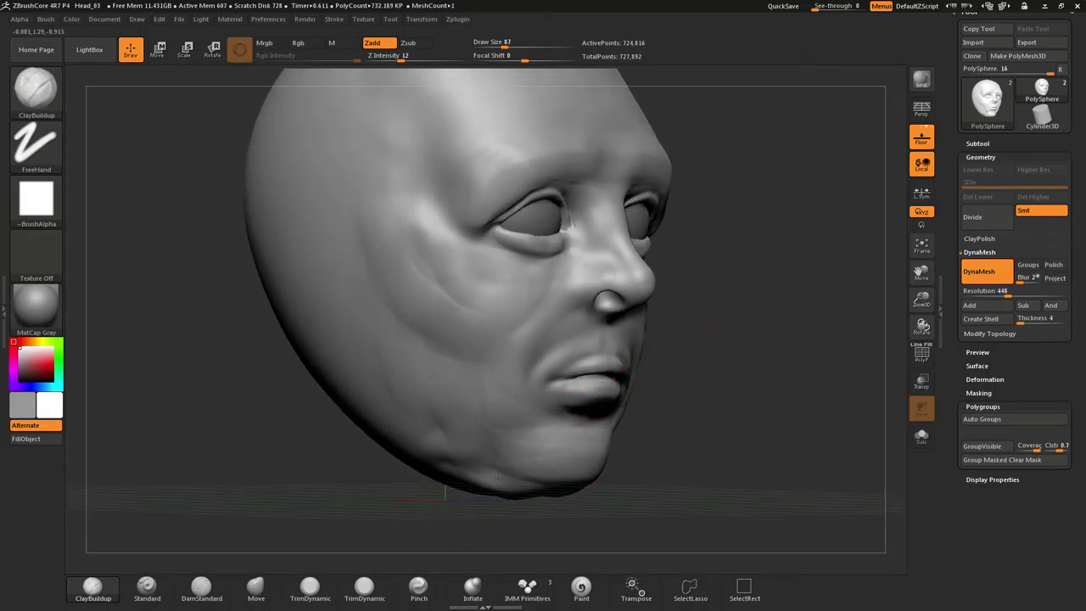
Build up the underside of the chin and the side of the jaw with long ClayBuildup strokes running down the cheek
drag(649, 471, 689, 399)
drag(515, 519, 530, 547)
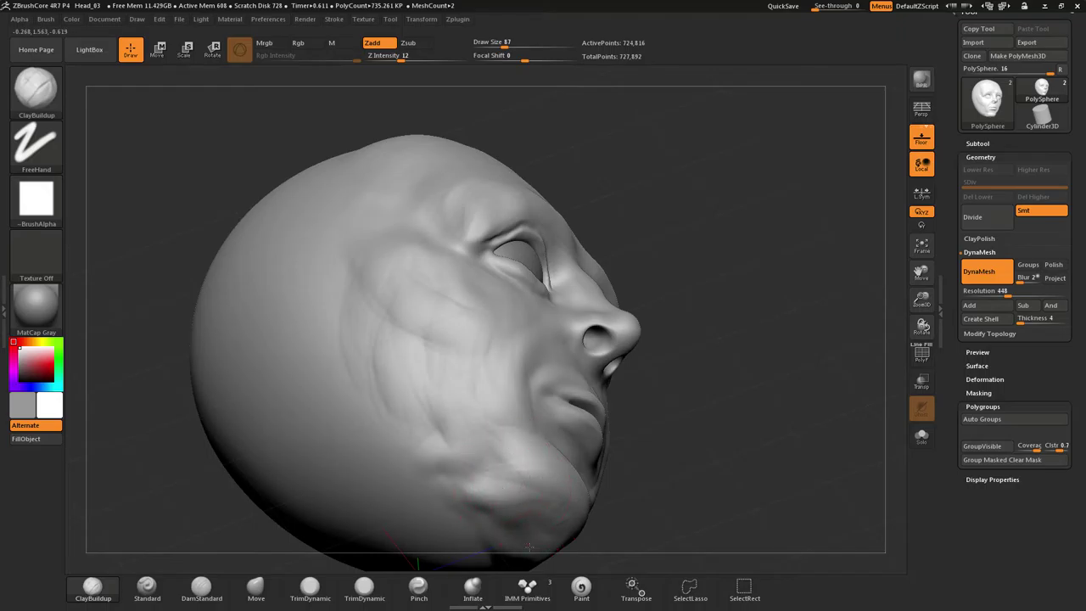
drag(414, 405, 507, 449)
drag(341, 317, 441, 423)
drag(384, 357, 439, 431)
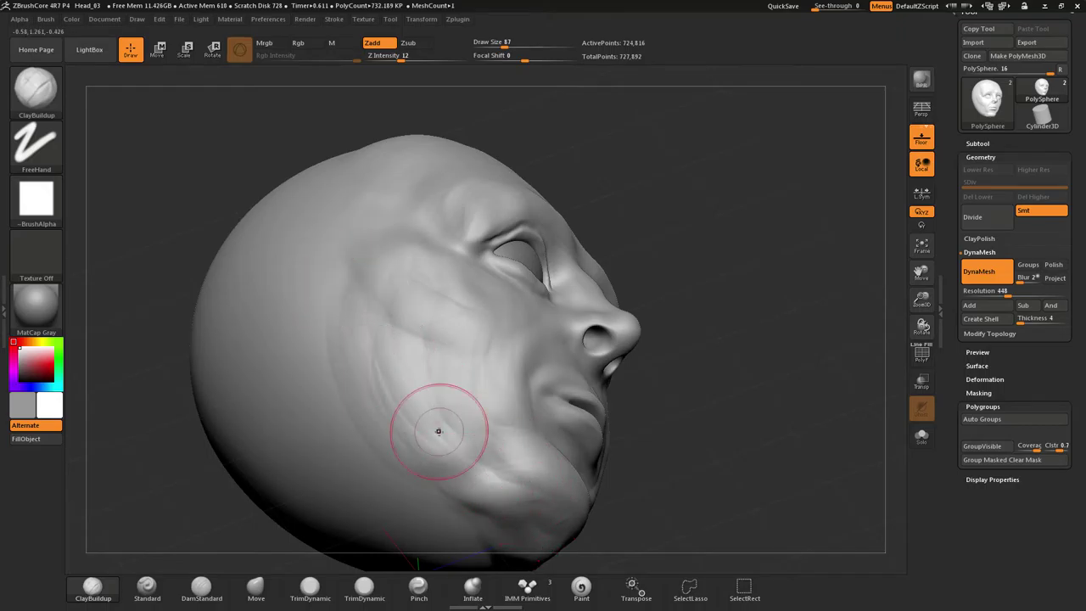
drag(352, 365, 503, 453)
drag(334, 382, 469, 444)
Strengthen the jawline from the back of the jaw to the chin with ClayBuildup strokes and fill the lower cheek
drag(662, 373, 608, 434)
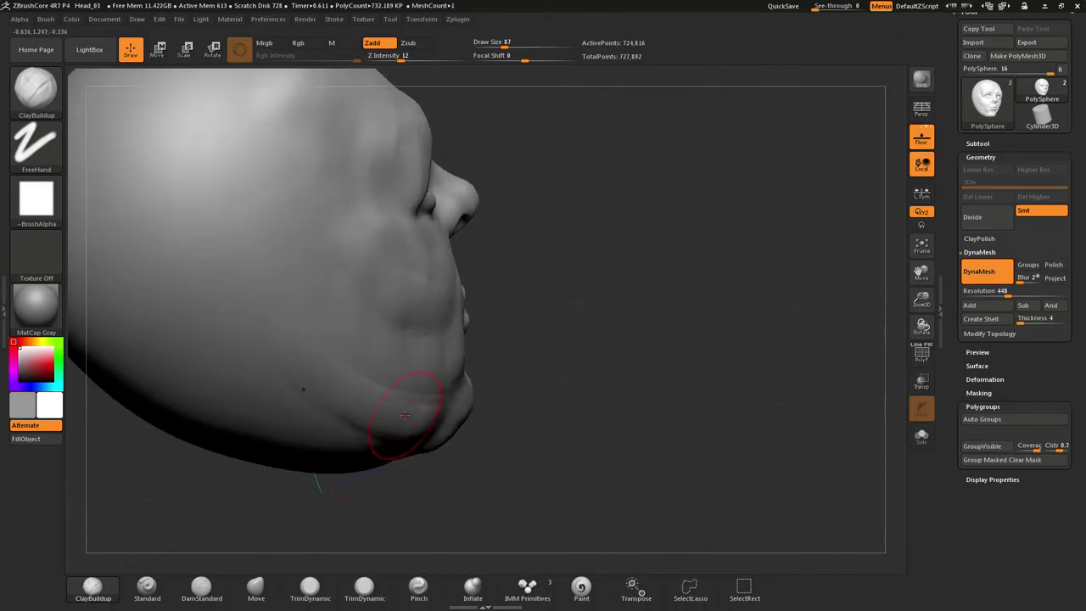
shift+drag(581, 299, 616, 286)
drag(360, 446, 428, 492)
mouse_move(323, 279)
mouse_down()
mouse_move(340, 398)
mouse_move(428, 476)
mouse_up()
drag(335, 428, 319, 365)
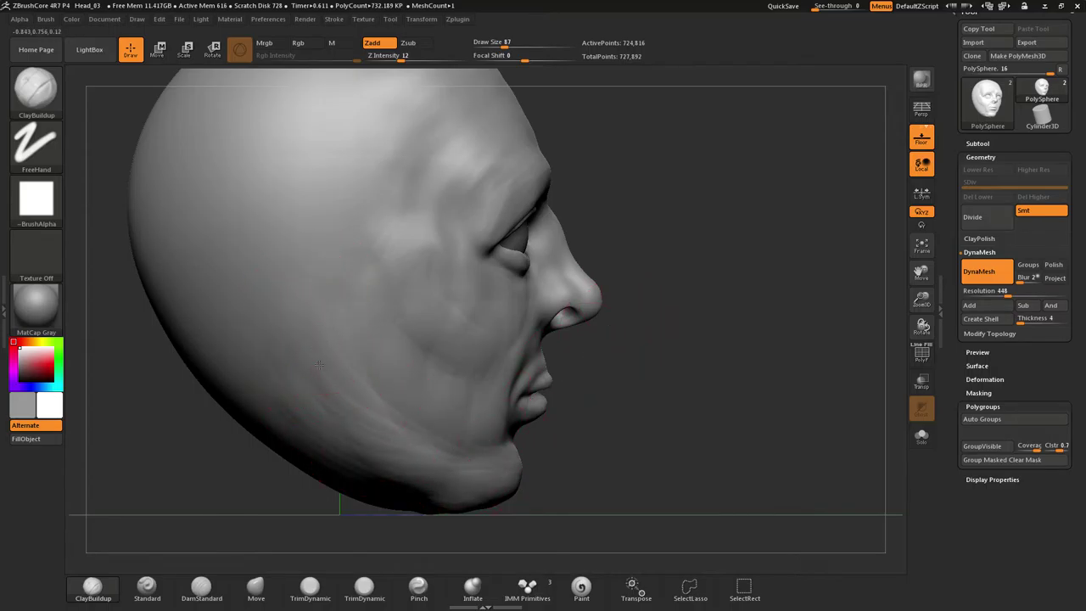
drag(658, 382, 526, 399)
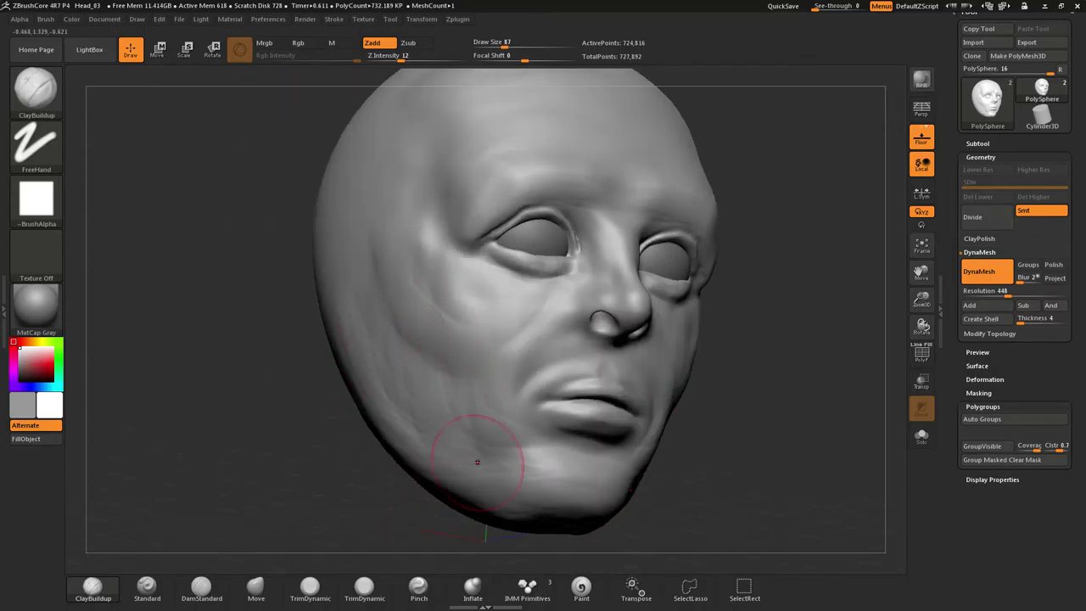
drag(467, 341, 453, 416)
Define the cheekbone with ClayBuildup strokes from the temple down to the hollow of the cheek
mouse_move(721, 360)
mouse_down()
mouse_move(453, 361)
mouse_move(585, 361)
mouse_up()
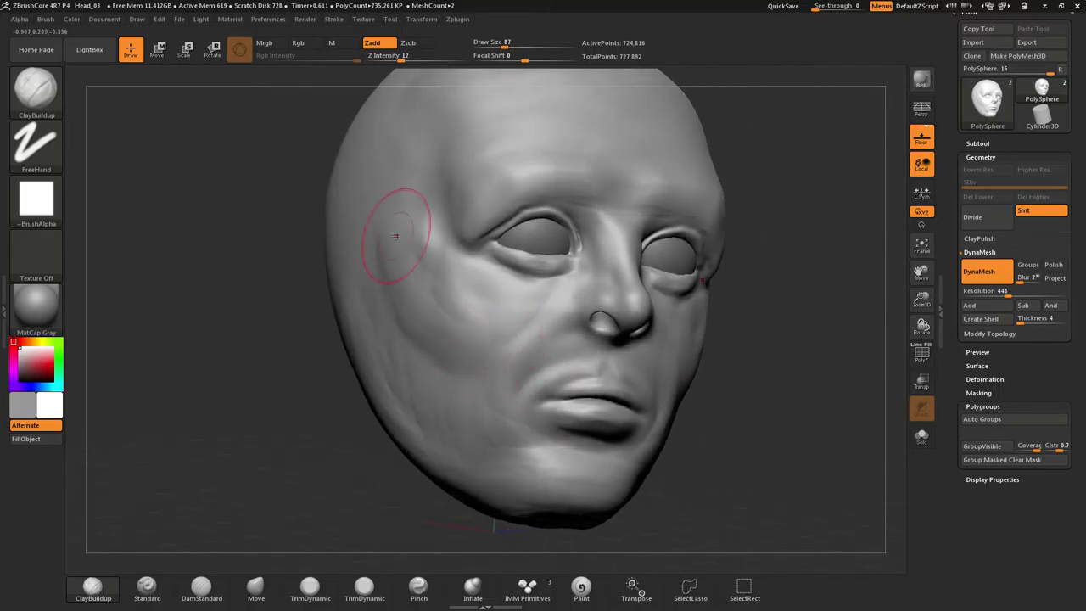
mouse_move(396, 236)
mouse_down()
mouse_move(455, 306)
mouse_move(394, 215)
mouse_up()
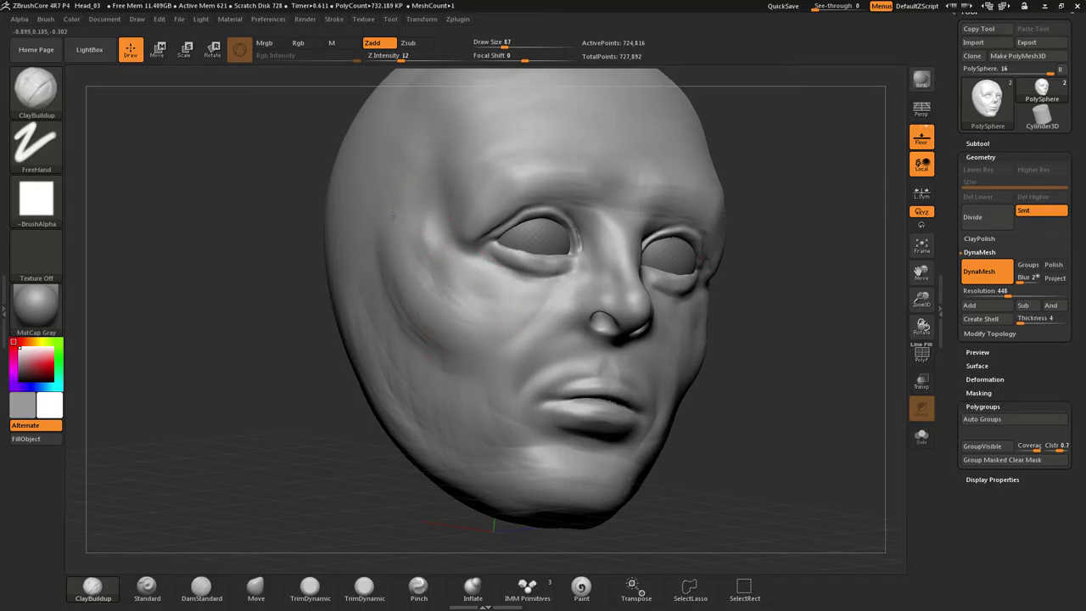
drag(483, 315, 397, 293)
drag(381, 210, 401, 276)
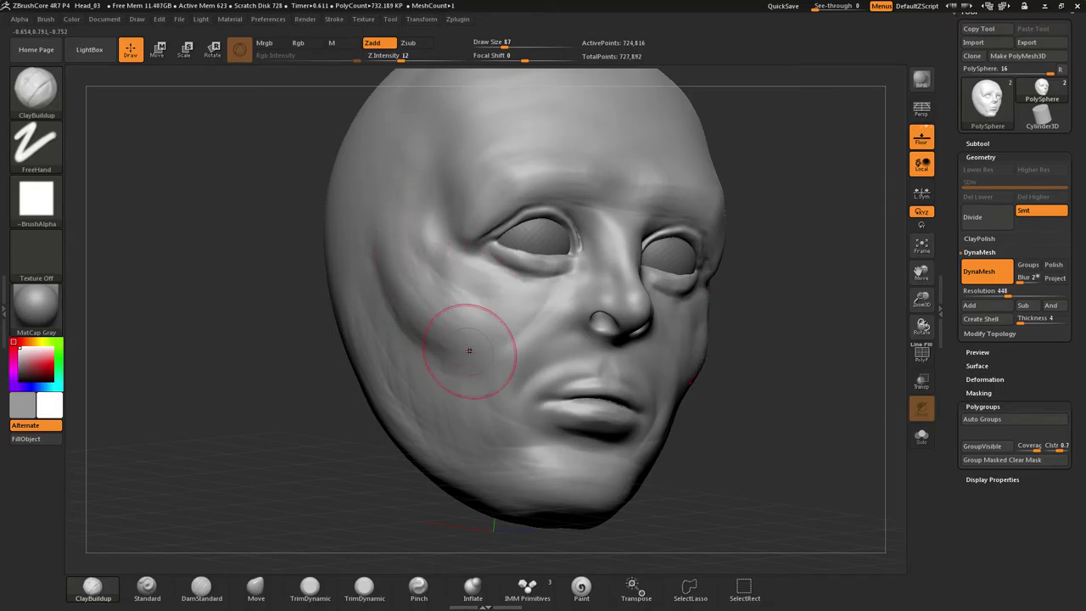
mouse_move(469, 351)
right_down()
mouse_move(439, 348)
mouse_move(469, 354)
right_up()
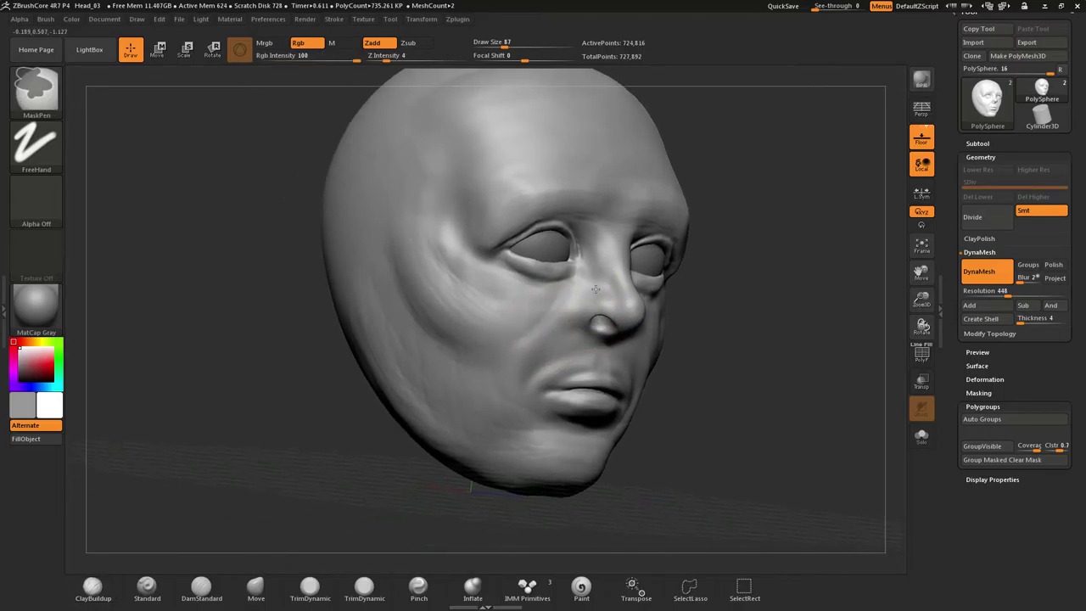
Build up the wing of the nose around the nostril with the ClayBuildup brush
mouse_move(596, 289)
ctrl+right_down()
mouse_move(594, 276)
mouse_move(582, 317)
mouse_move(599, 303)
ctrl+right_up()
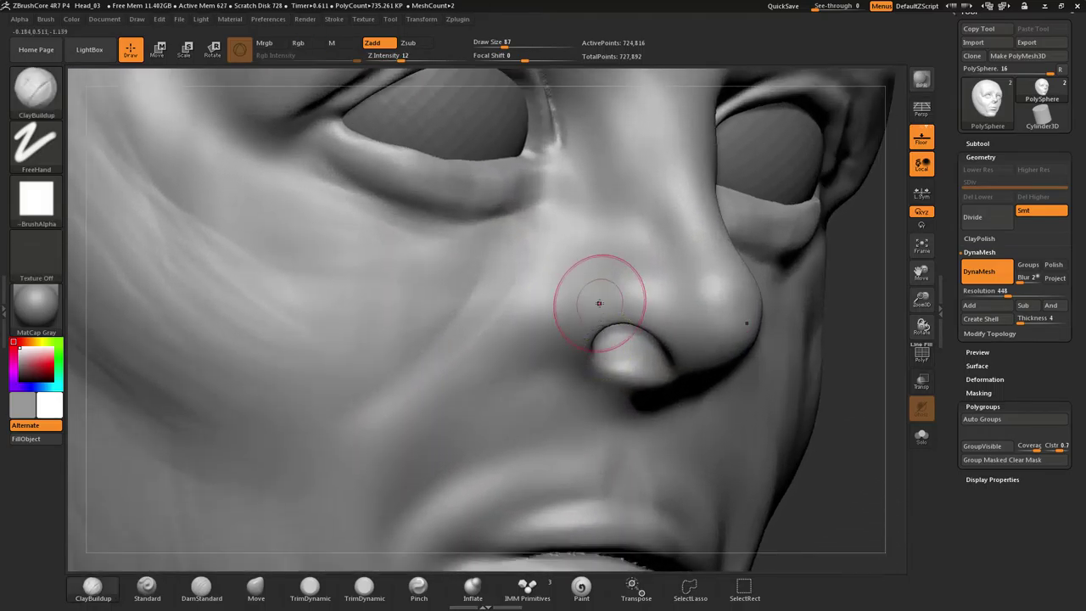
mouse_move(599, 303)
mouse_down()
mouse_move(580, 289)
mouse_move(559, 325)
mouse_move(564, 341)
mouse_move(552, 304)
mouse_up()
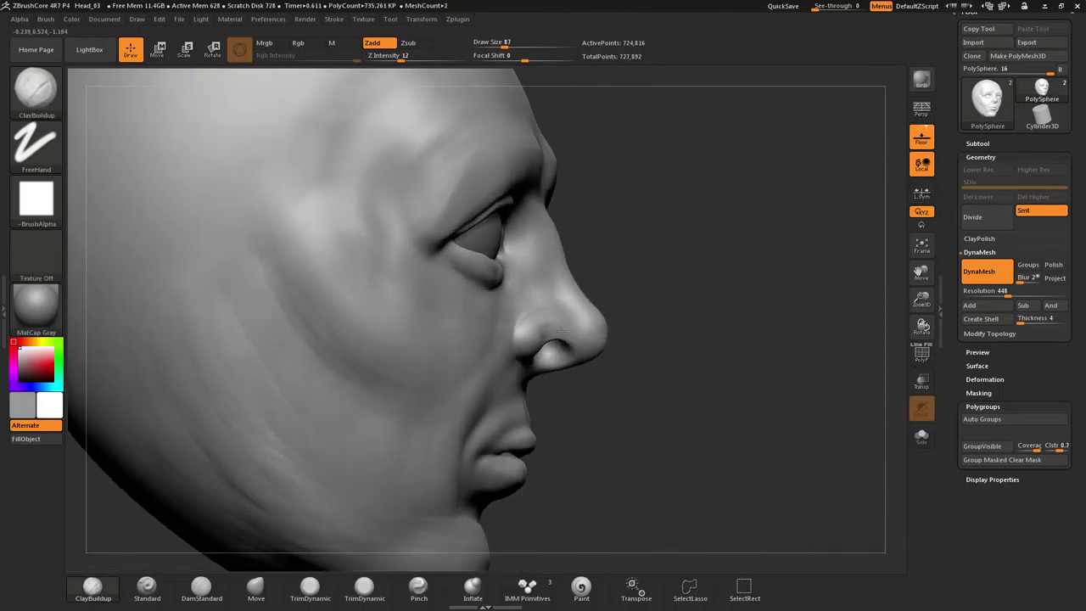
right_drag(561, 331, 526, 254)
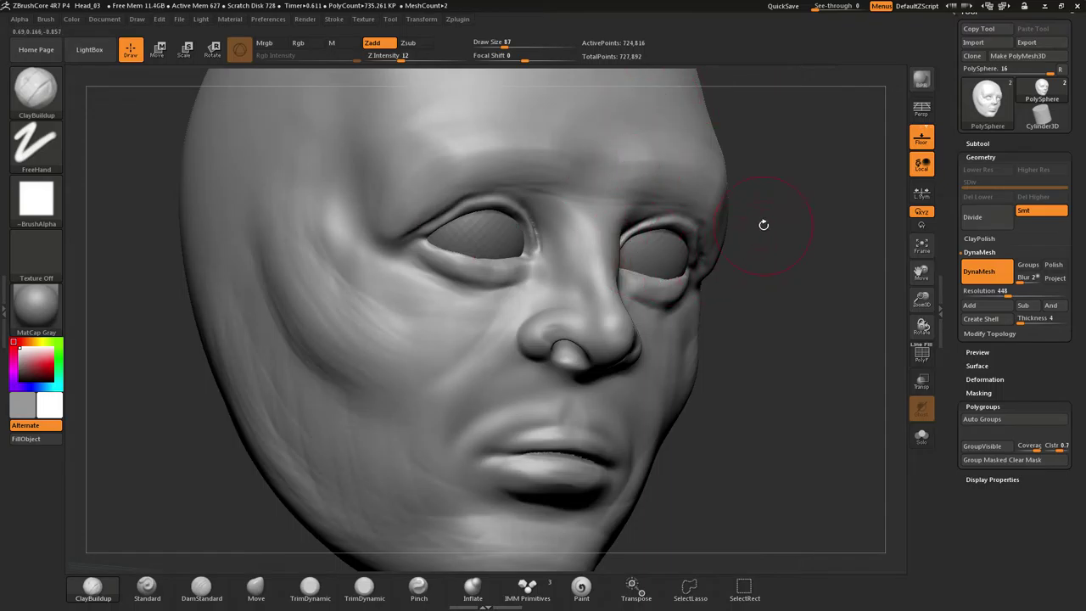
Remesh the head with DynaMesh and smooth the clay strokes on the cheek and beside the mouth
key(ctrl)
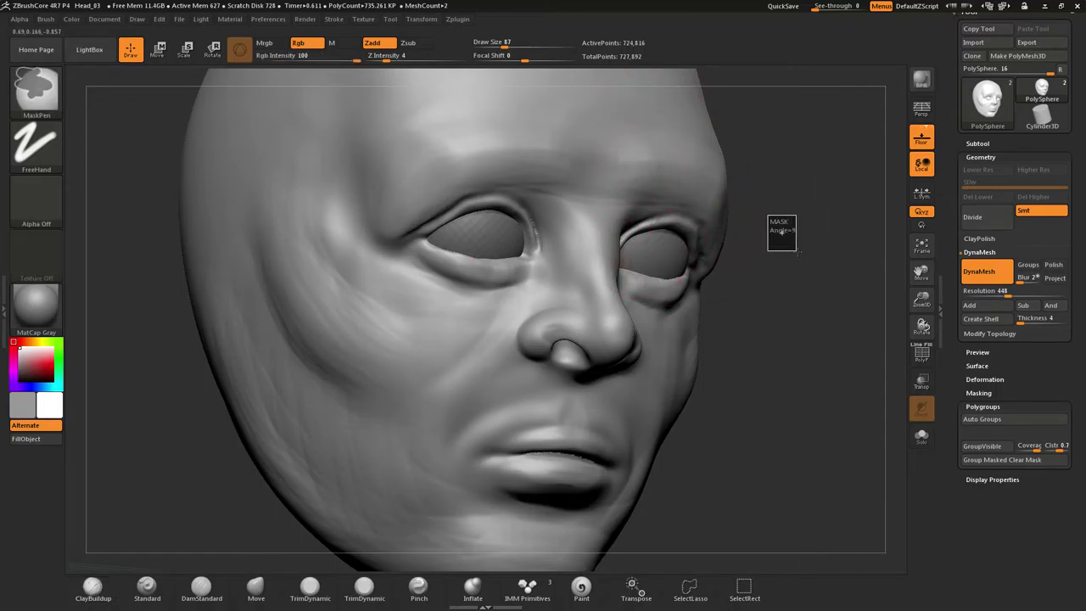
ctrl+drag(767, 216, 798, 251)
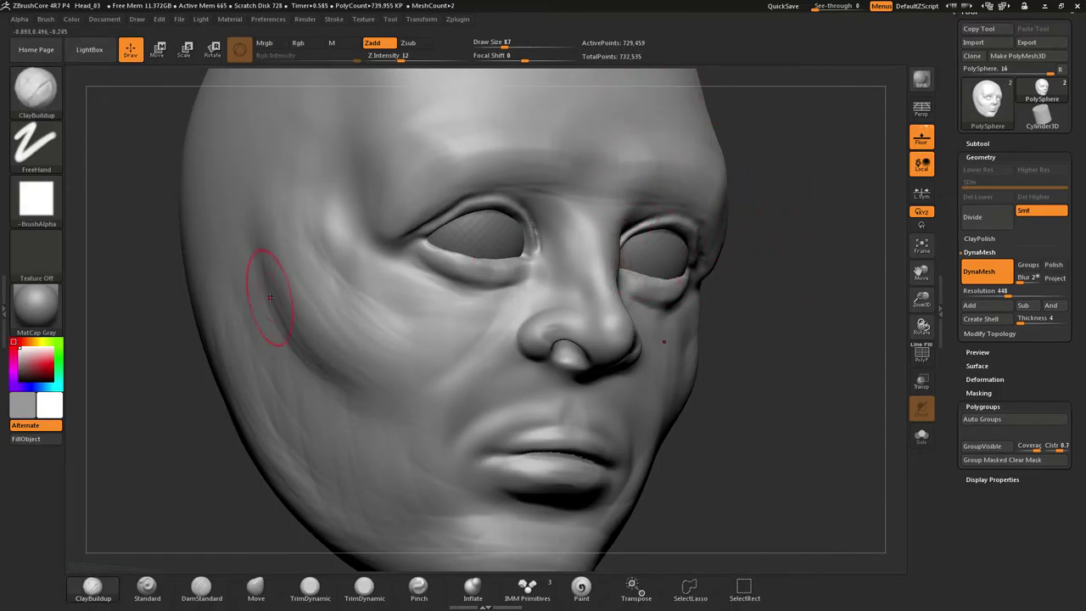
key(shift)
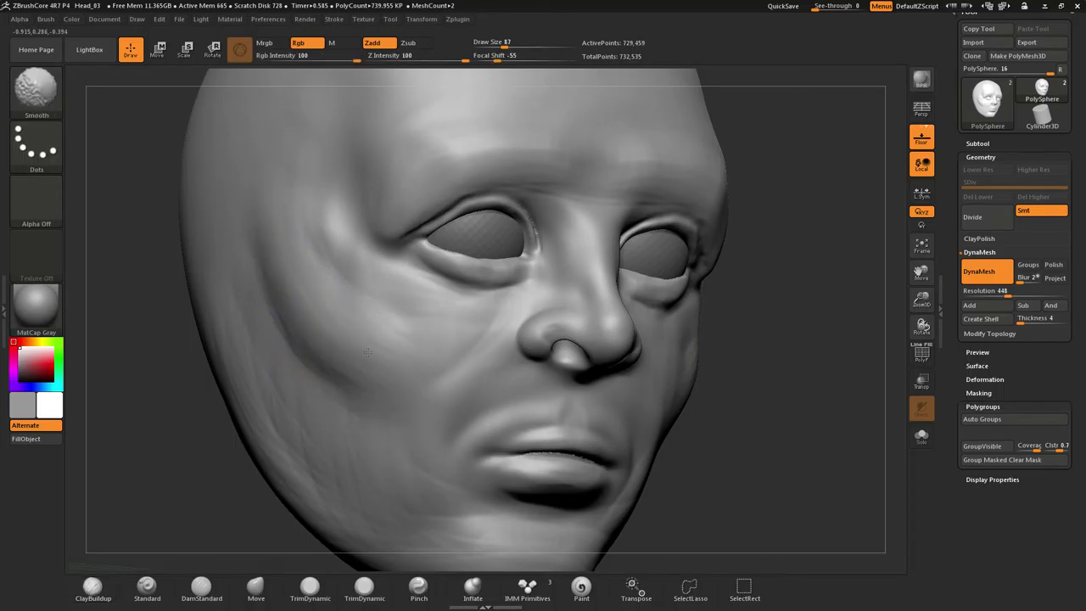
shift+drag(324, 245, 282, 347)
shift+drag(454, 442, 516, 411)
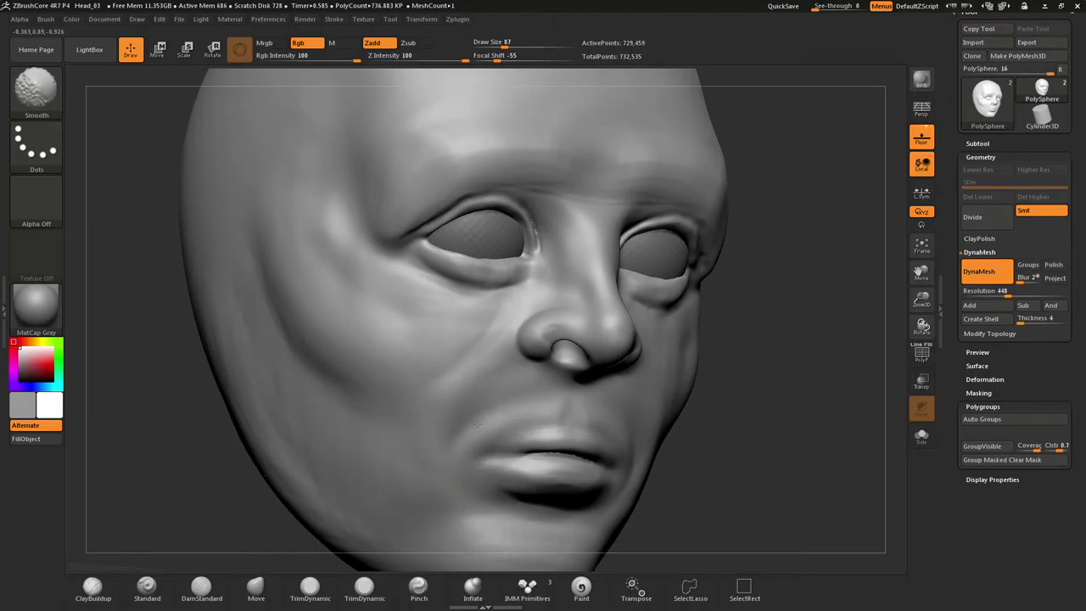
Deepen the line between the lips out to the mouth corners with the DamStandard brush at Draw Size 87
right_drag(514, 394, 435, 391)
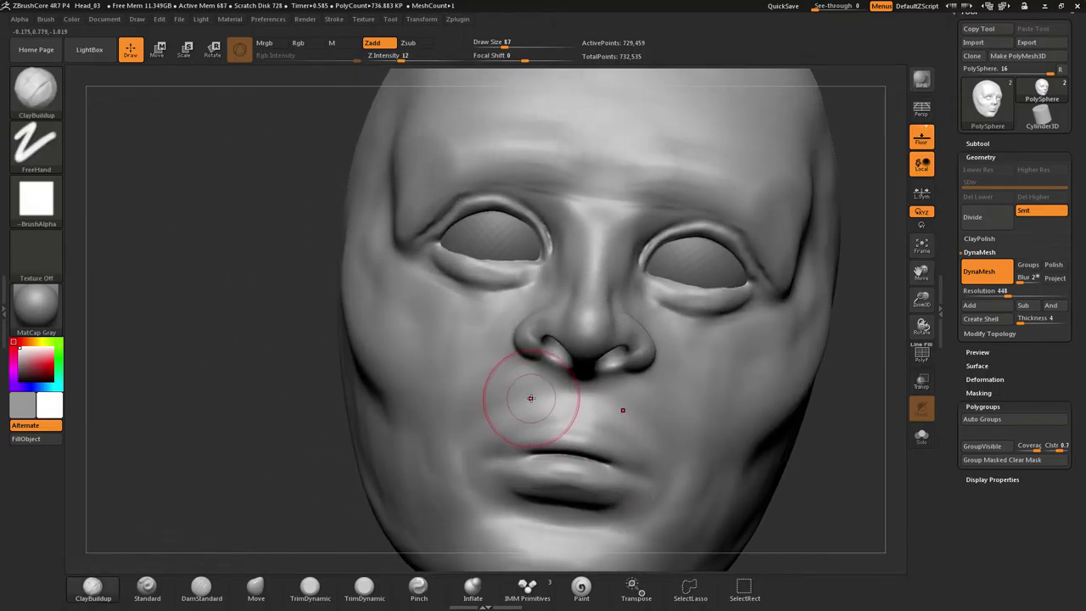
key(b)
key(d)
key(s)
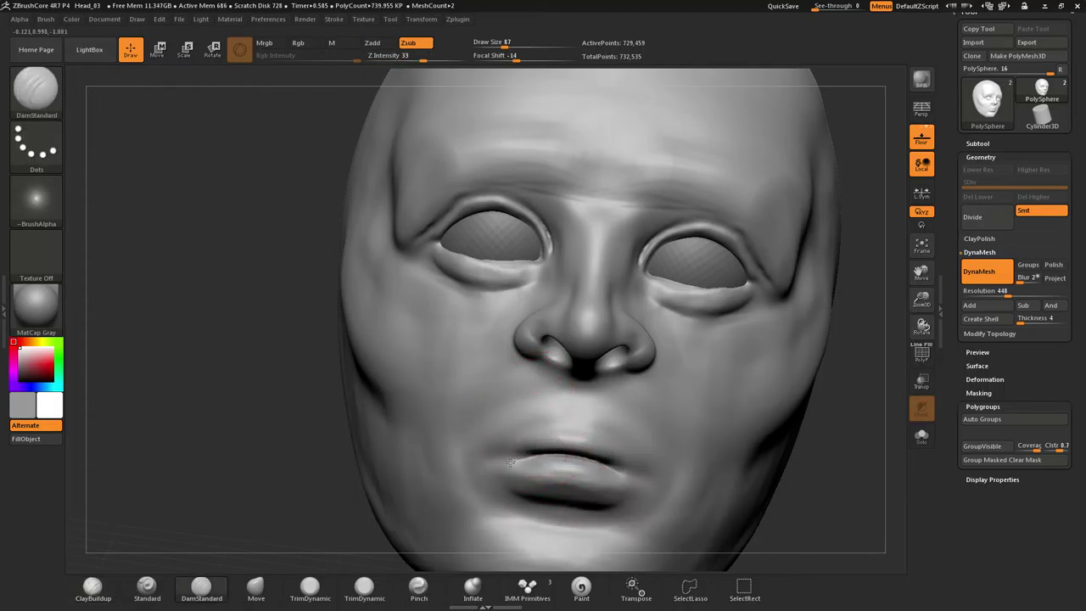
drag(510, 463, 507, 463)
mouse_move(535, 455)
mouse_down()
mouse_move(484, 463)
mouse_move(556, 454)
mouse_move(484, 460)
mouse_up()
mouse_move(503, 454)
right_down()
mouse_move(582, 458)
mouse_move(538, 418)
mouse_move(514, 423)
mouse_move(530, 451)
mouse_move(564, 428)
mouse_move(537, 437)
right_up()
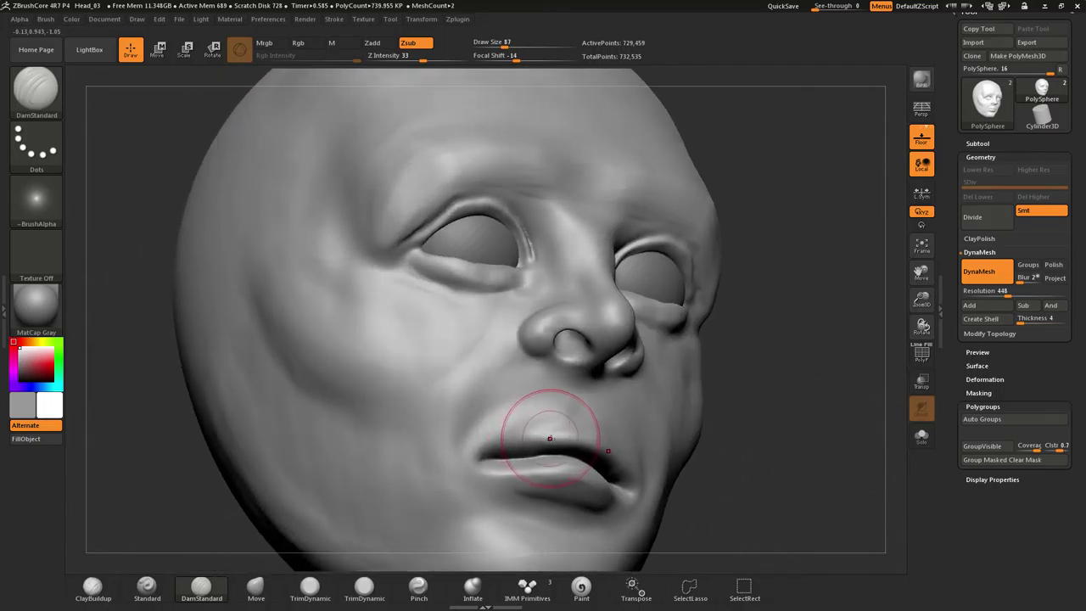
Plump the middle of the lower lip with the Inflate brush
key(b)
key(i)
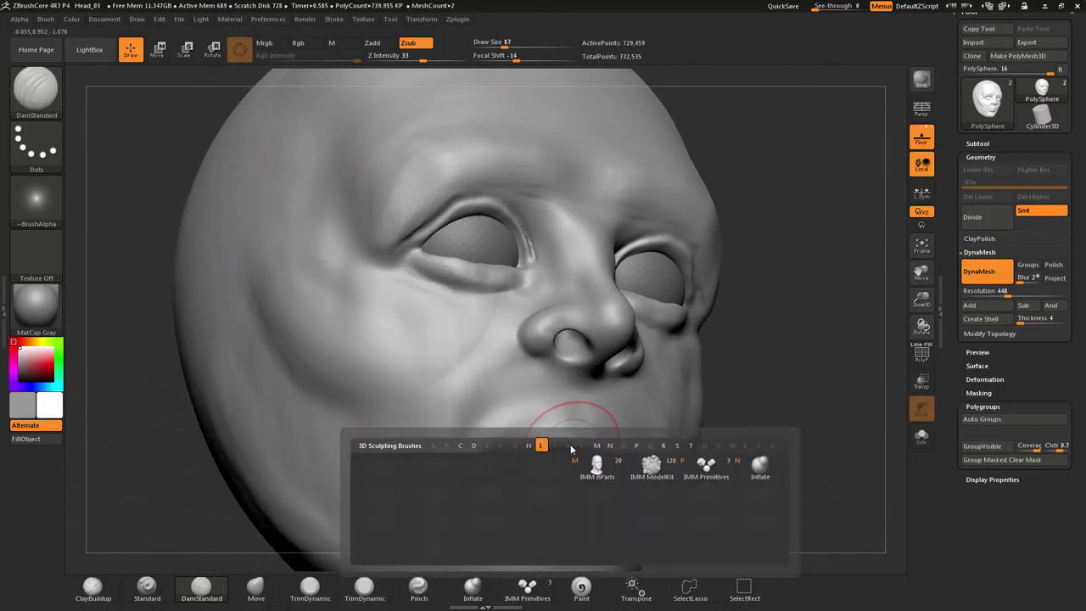
click(764, 464)
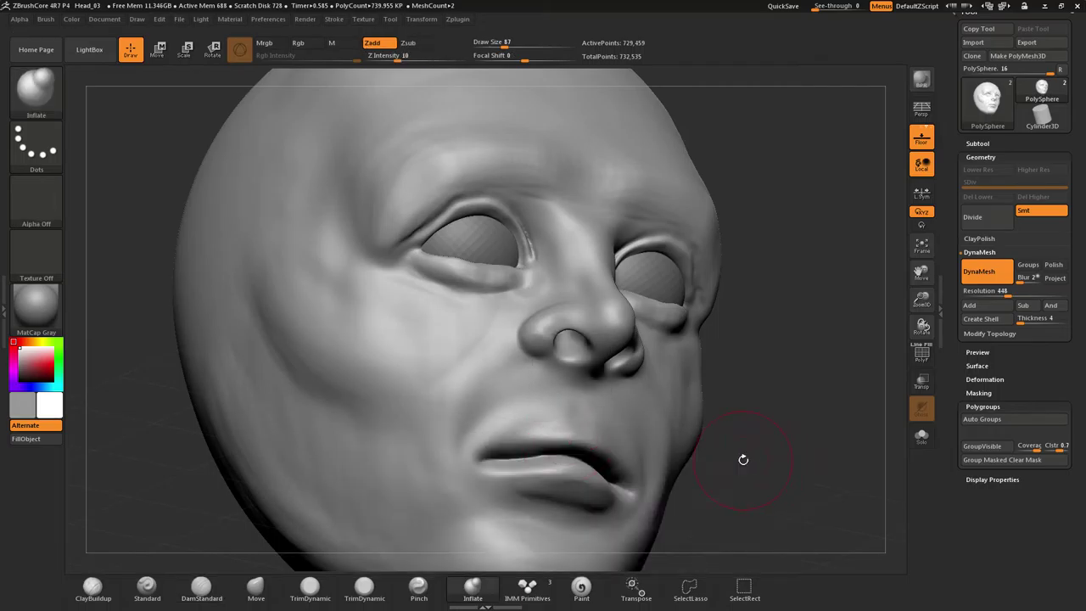
mouse_move(596, 459)
mouse_down()
mouse_move(552, 459)
mouse_move(504, 436)
mouse_move(567, 450)
mouse_move(552, 458)
mouse_up()
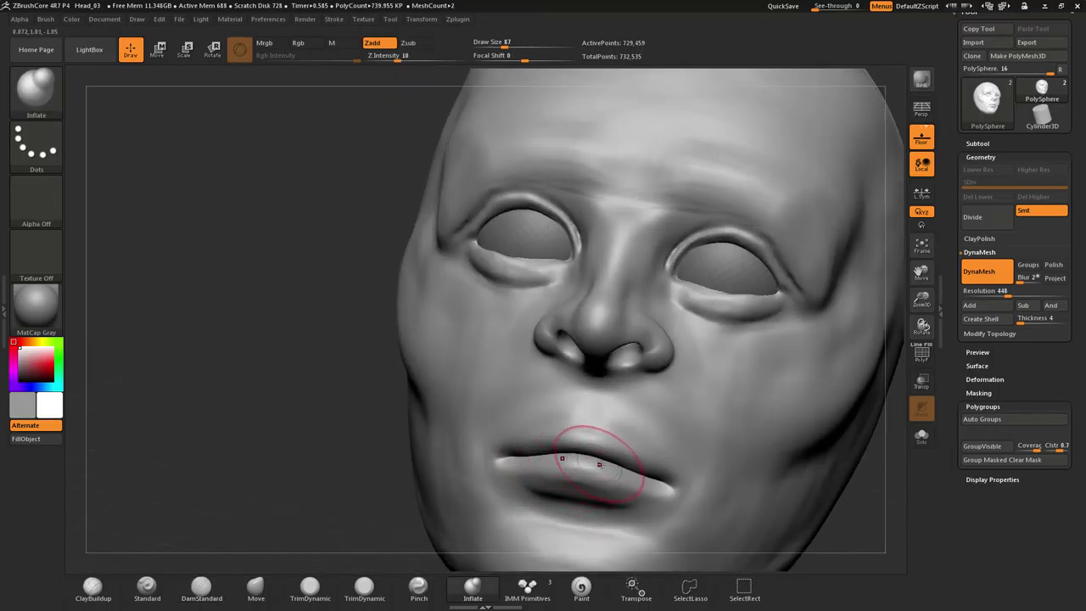
drag(557, 461, 586, 463)
drag(339, 381, 213, 381)
Try to puff up the corner of the mouth with the Inflate brush
mouse_move(543, 449)
mouse_down()
mouse_move(475, 461)
mouse_move(526, 443)
mouse_move(484, 461)
mouse_up()
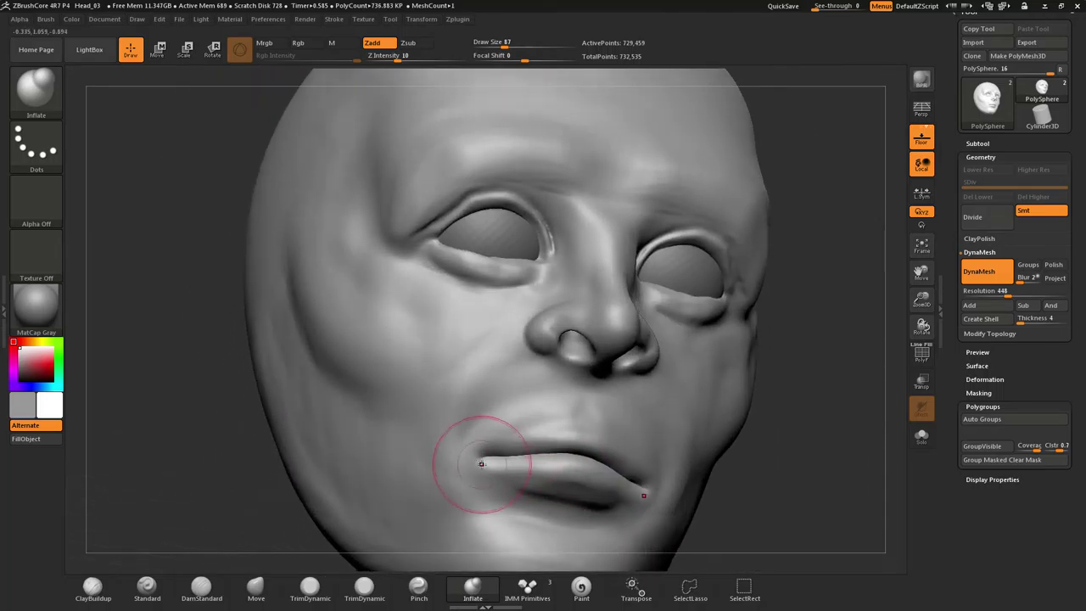
drag(473, 471, 482, 458)
key(ctrl+z)
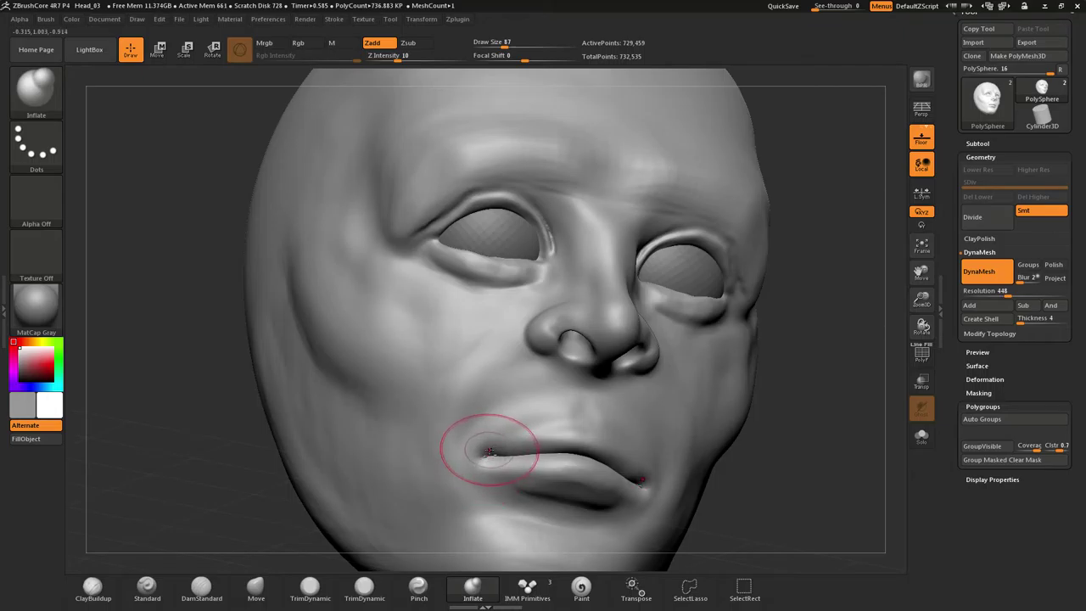
key(ctrl+z)
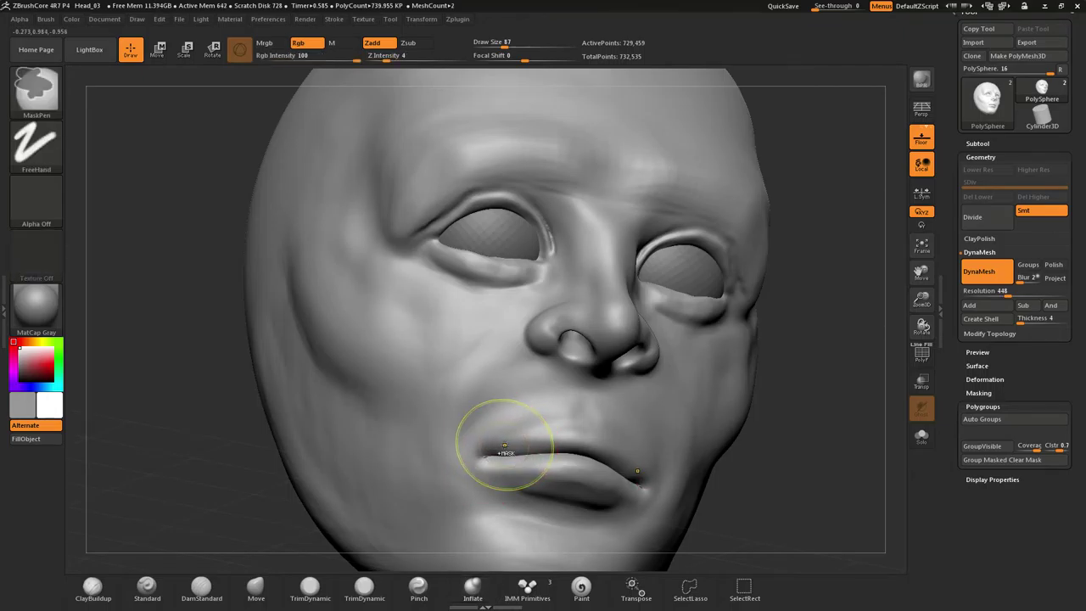
Cut the corner of the mouth deeper with the DamStandard brush and remesh the head with DynaMesh
key(b)
key(d)
key(s)
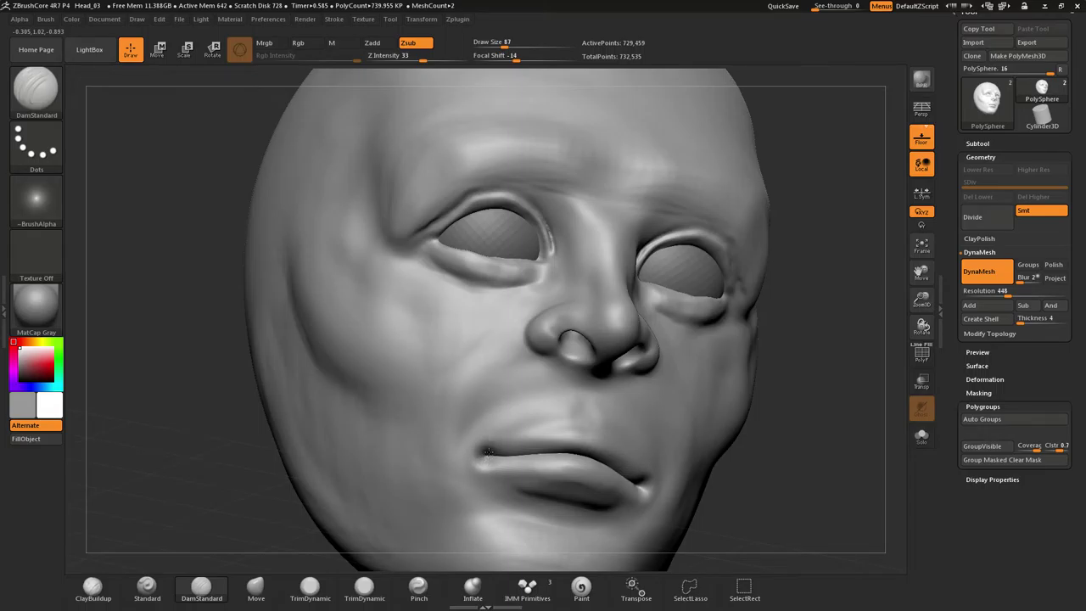
drag(488, 452, 487, 453)
mouse_move(798, 330)
ctrl+mouse_down()
mouse_move(844, 389)
mouse_move(672, 387)
mouse_move(792, 388)
mouse_move(819, 402)
mouse_move(790, 386)
ctrl+mouse_up()
mouse_move(621, 397)
right_down()
mouse_move(661, 397)
mouse_move(642, 395)
right_up()
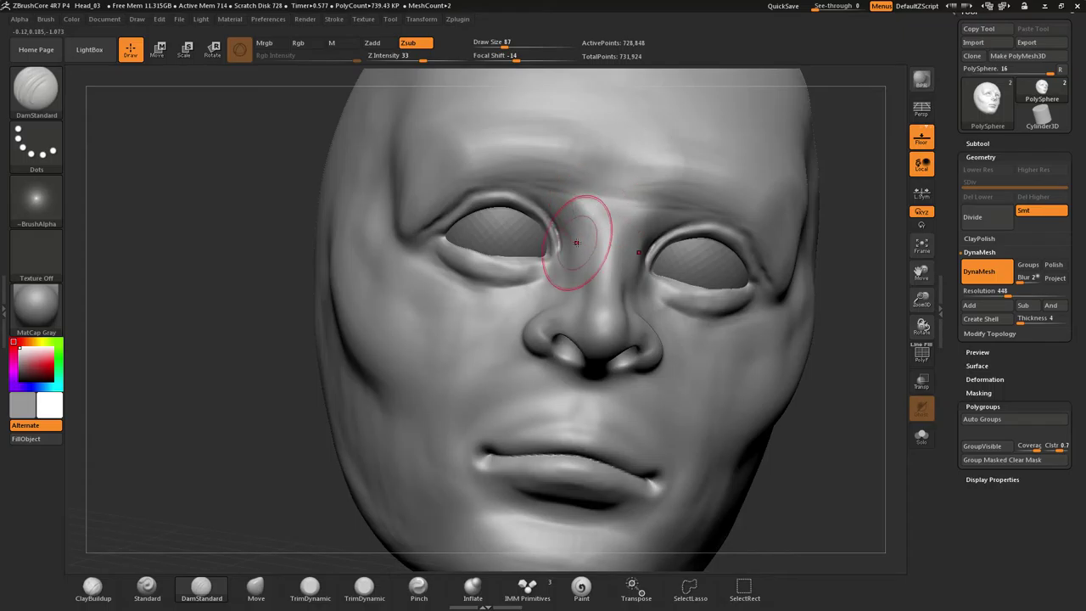
right_drag(628, 364, 624, 362)
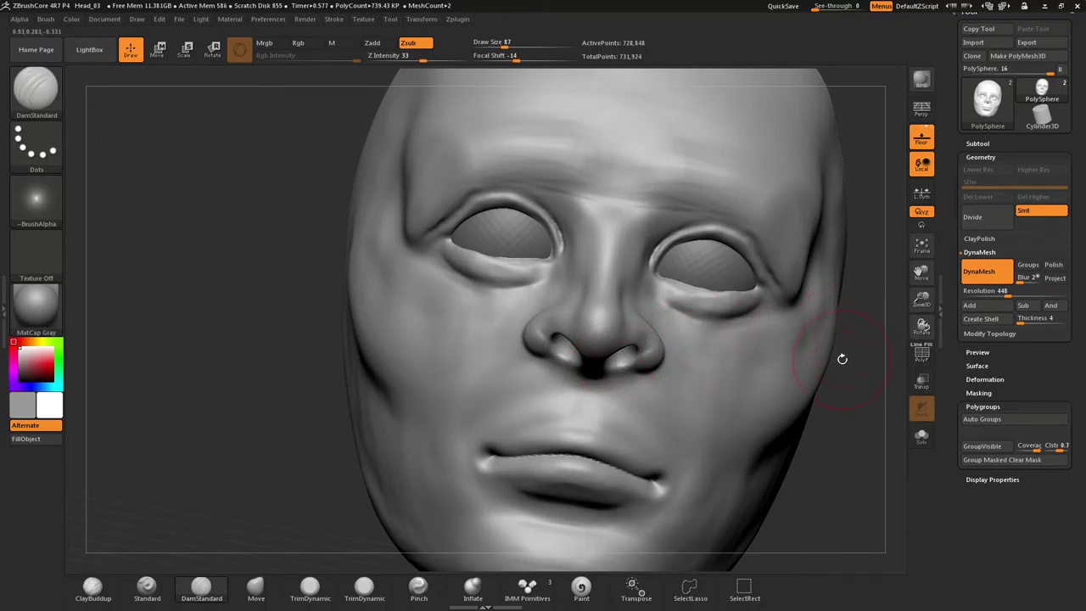
Switch to Spotify, look through the play queue, and return to the ZBrushCore sculpt
key(alt+Tab)
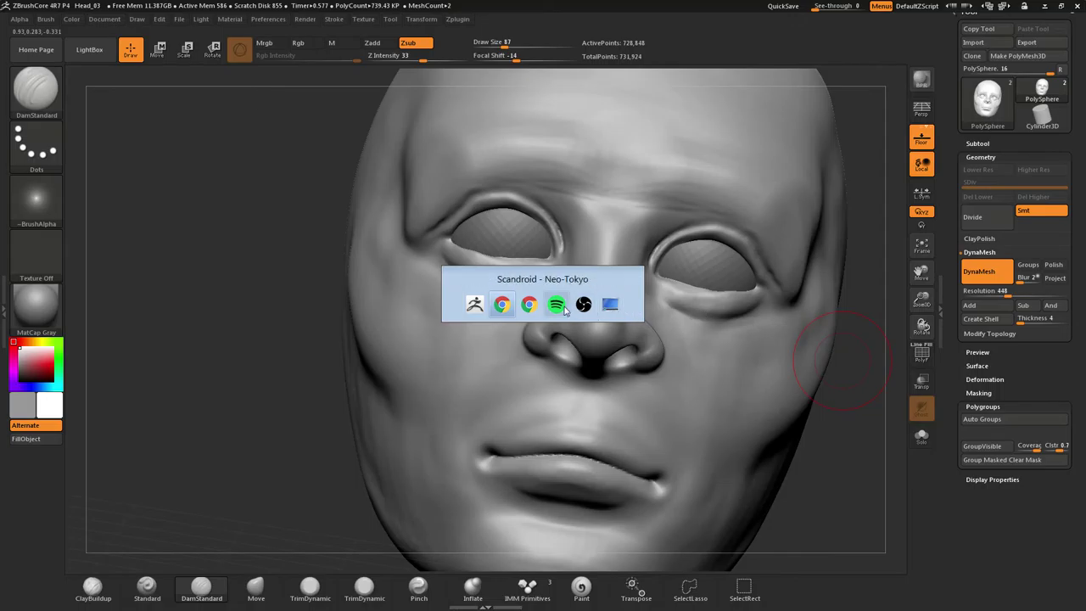
click(557, 305)
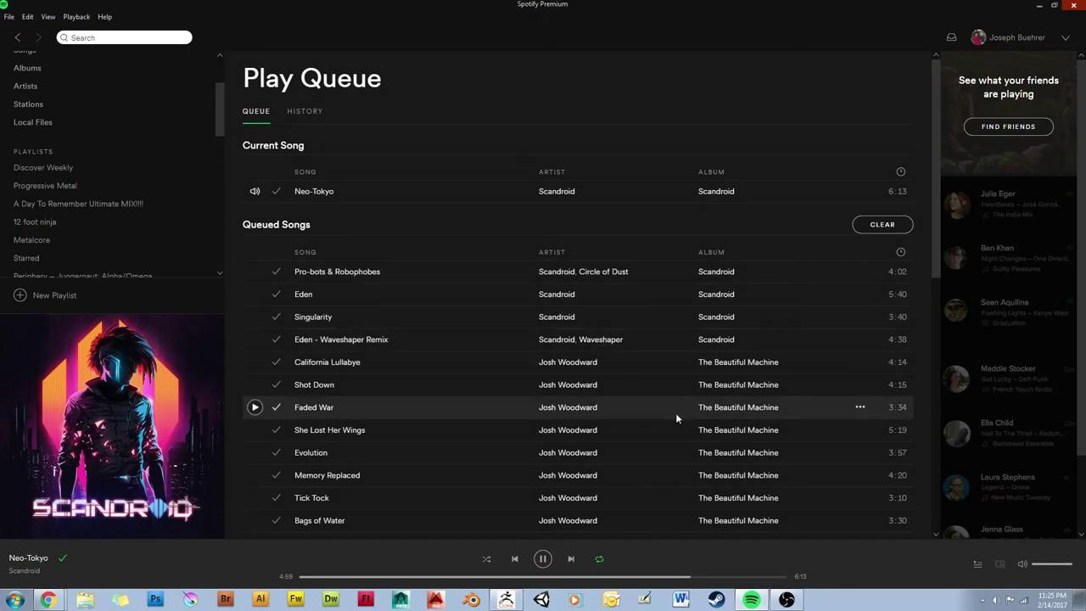
scroll(676, 413, down, 3)
scroll(485, 475, up, 3)
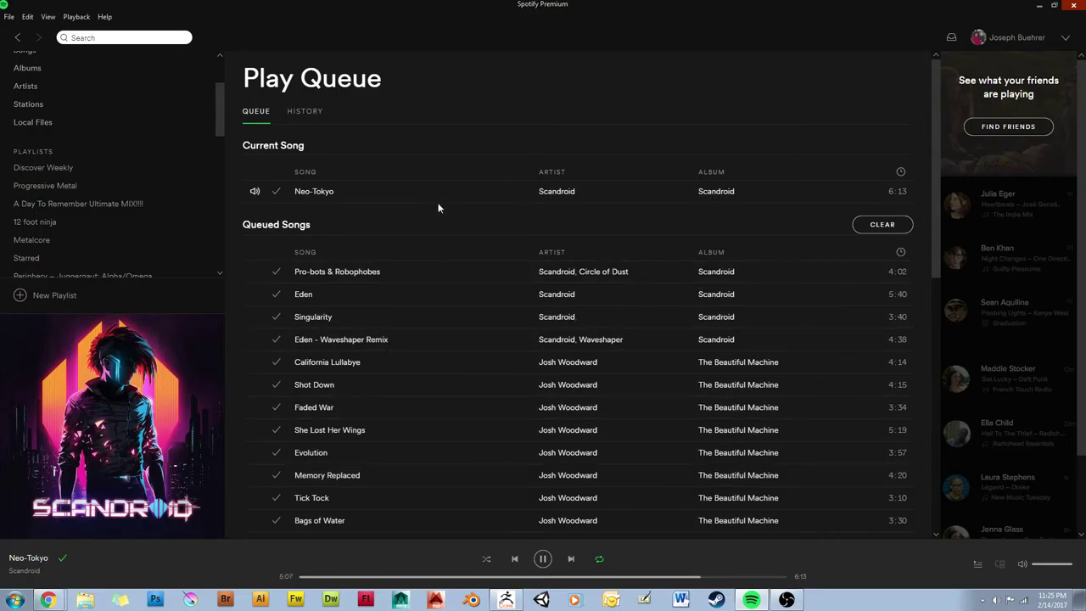
click(1041, 8)
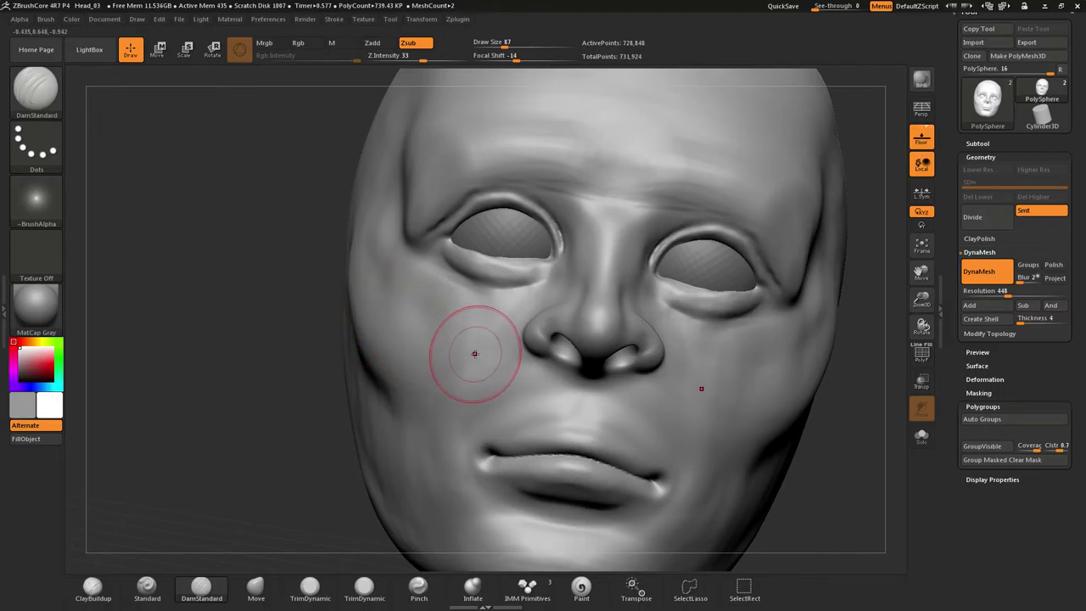
Turn on perspective and build up the cheekbone from the temple down across the cheek with ClayBuildup strokes
mouse_move(362, 294)
right_down()
mouse_move(445, 299)
mouse_move(371, 300)
mouse_move(390, 308)
mouse_move(366, 311)
right_up()
key(p)
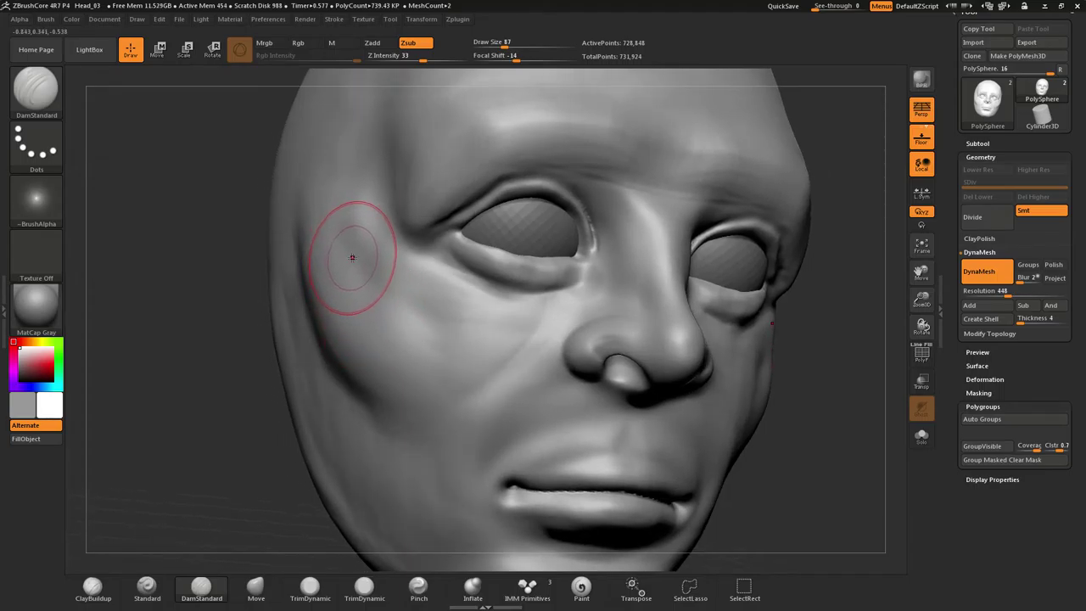
key(b)
key(c)
key(b)
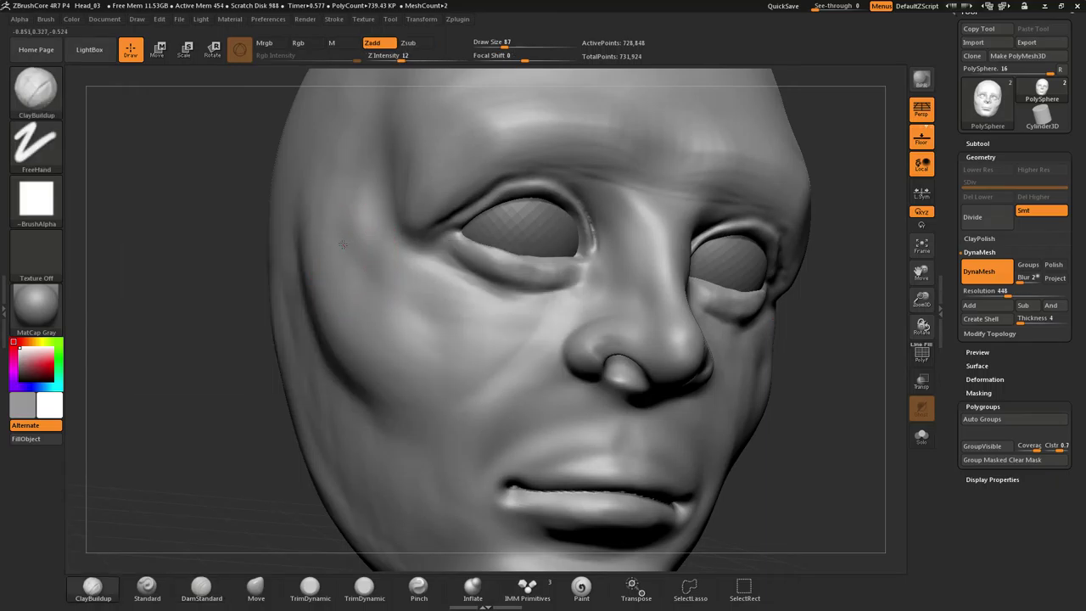
mouse_move(338, 246)
mouse_down()
mouse_move(460, 325)
mouse_move(445, 329)
mouse_up()
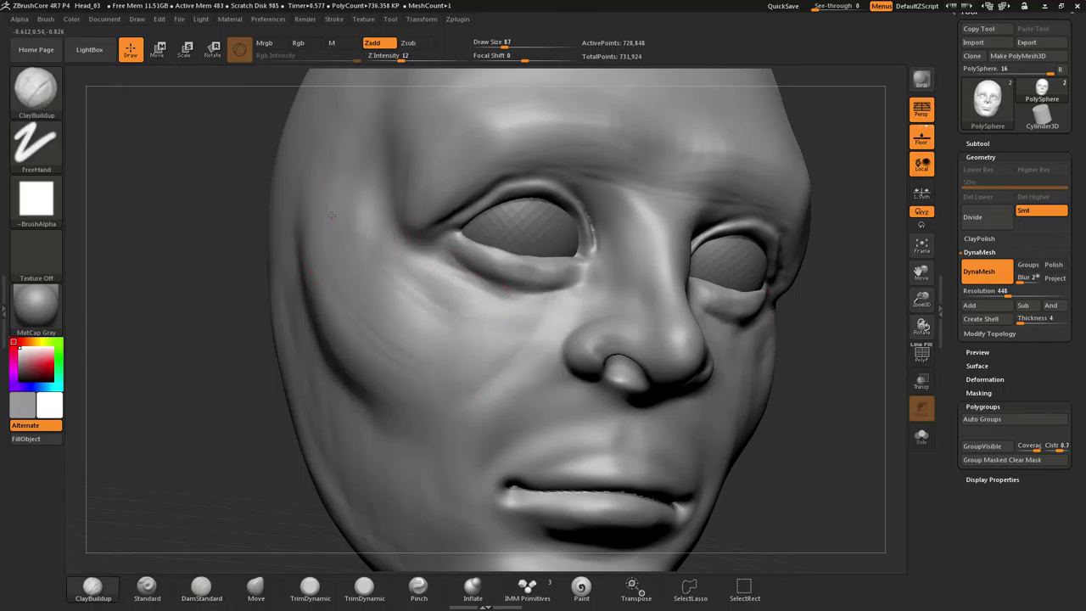
drag(331, 215, 431, 302)
mouse_move(365, 259)
mouse_down()
mouse_move(463, 341)
mouse_move(458, 301)
mouse_up()
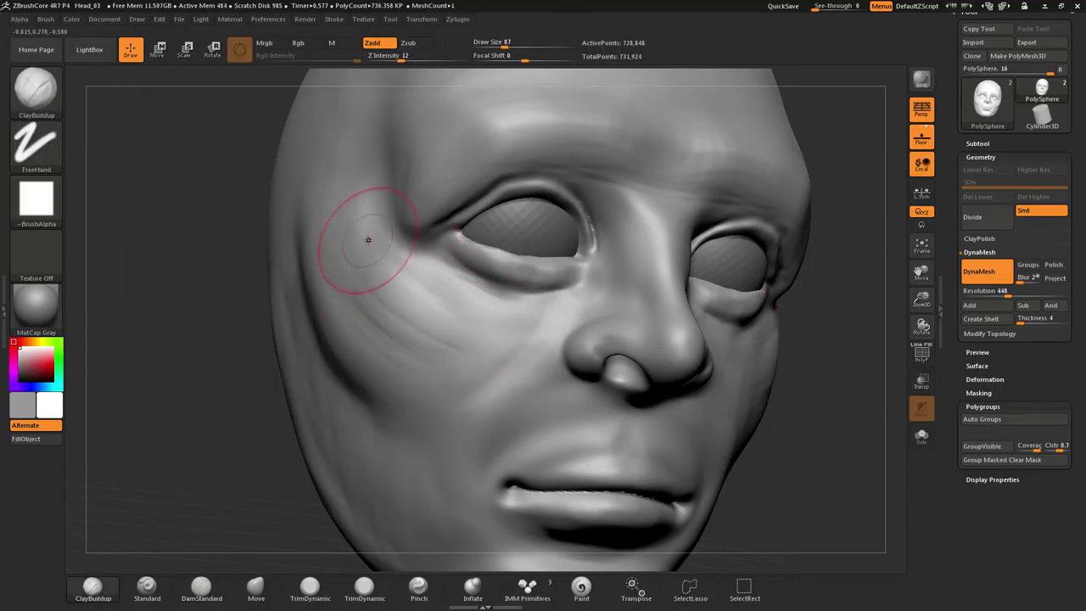
drag(368, 240, 455, 319)
Fill out the front of the cheek between the nose, lower eyelid and cheekbone with ClayBuildup strokes
mouse_move(547, 306)
mouse_down()
mouse_move(453, 355)
mouse_move(466, 337)
mouse_move(379, 366)
mouse_move(476, 358)
mouse_move(526, 327)
mouse_move(447, 378)
mouse_up()
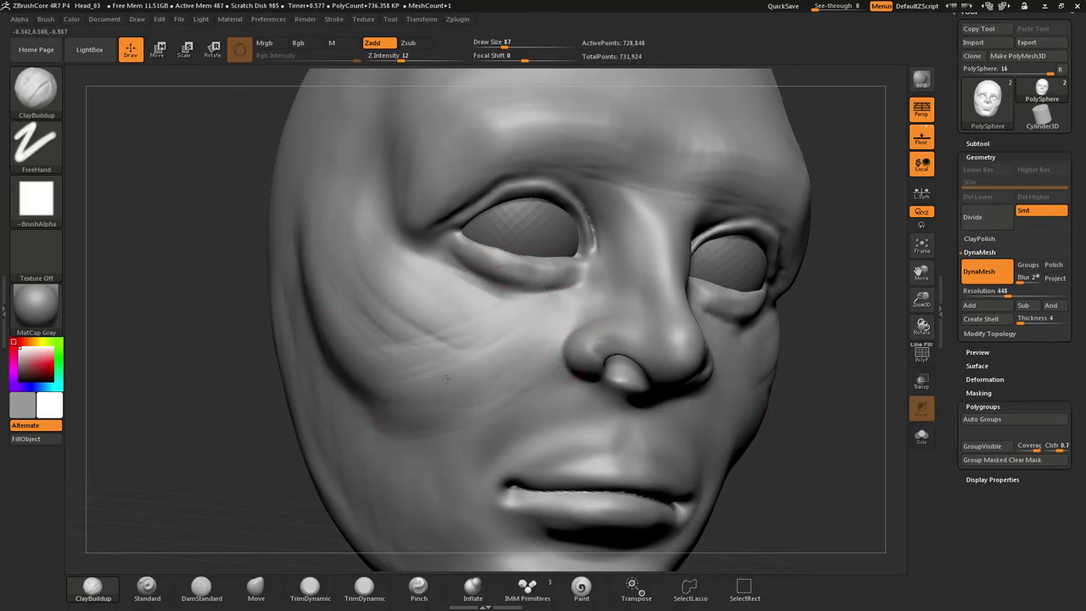
mouse_move(544, 313)
mouse_down()
mouse_move(433, 336)
mouse_move(456, 323)
mouse_up()
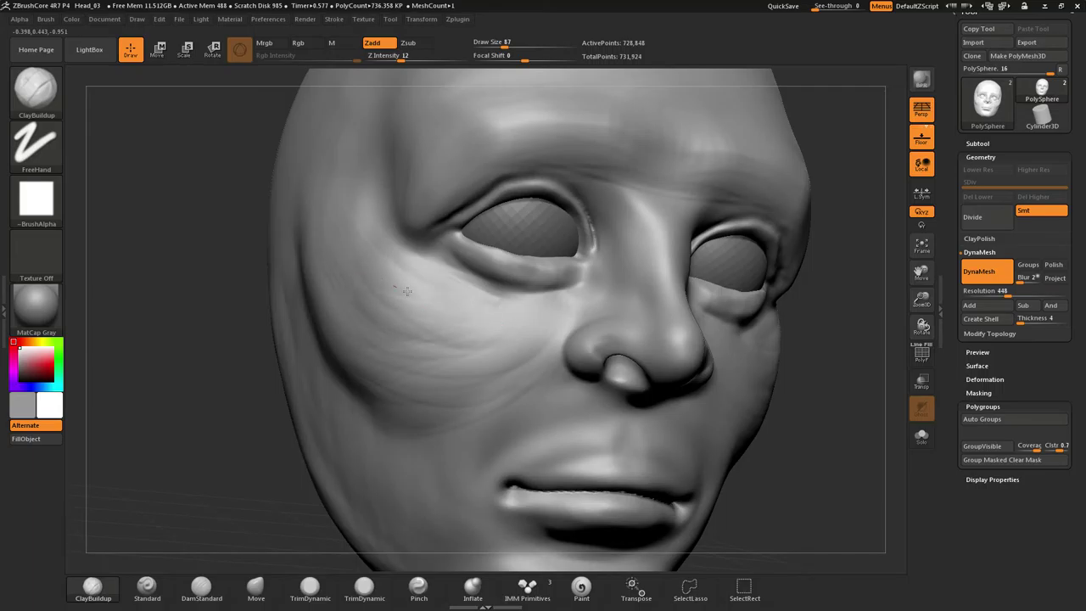
drag(407, 291, 513, 322)
mouse_move(513, 322)
mouse_down()
mouse_move(509, 297)
mouse_move(461, 303)
mouse_move(470, 338)
mouse_move(462, 315)
mouse_up()
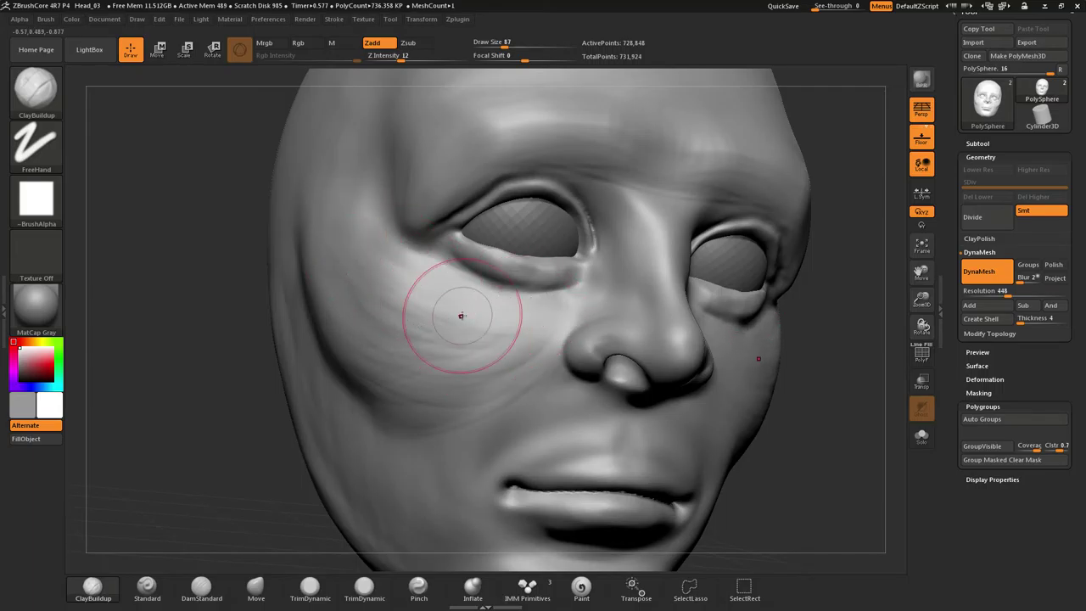
Set the ClayBuildup Draw Size to 44 and build up the upper lip along its upper edge
mouse_move(462, 316)
ctrl+right_down()
mouse_move(458, 246)
mouse_move(492, 288)
mouse_move(518, 255)
mouse_move(441, 318)
mouse_move(484, 331)
ctrl+right_up()
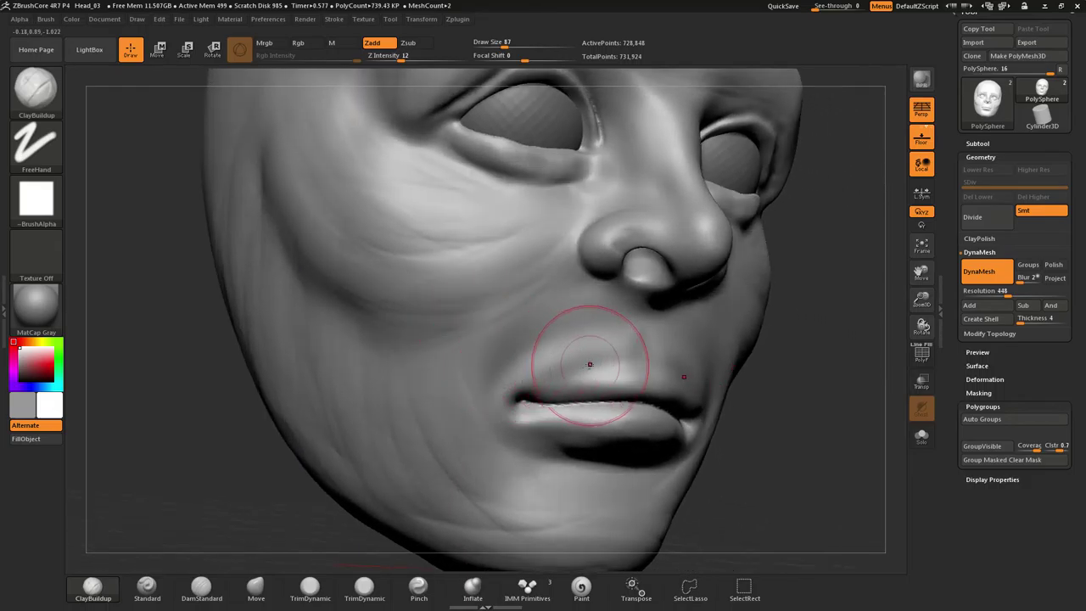
right_drag(589, 365, 563, 353)
key(s)
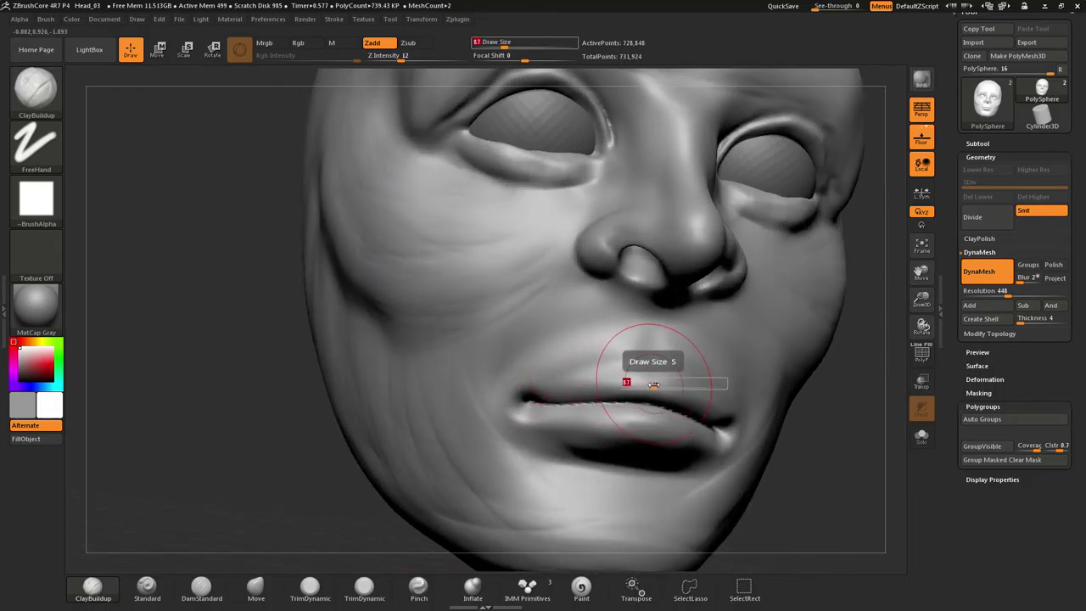
drag(654, 383, 641, 383)
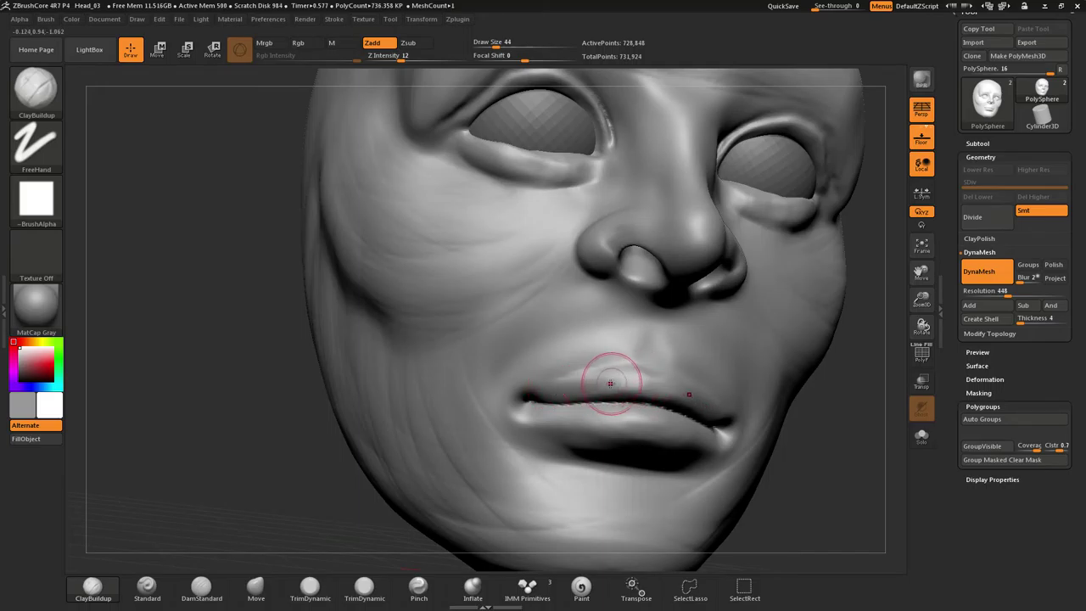
mouse_move(563, 388)
right_down()
mouse_move(640, 382)
mouse_move(612, 369)
right_up()
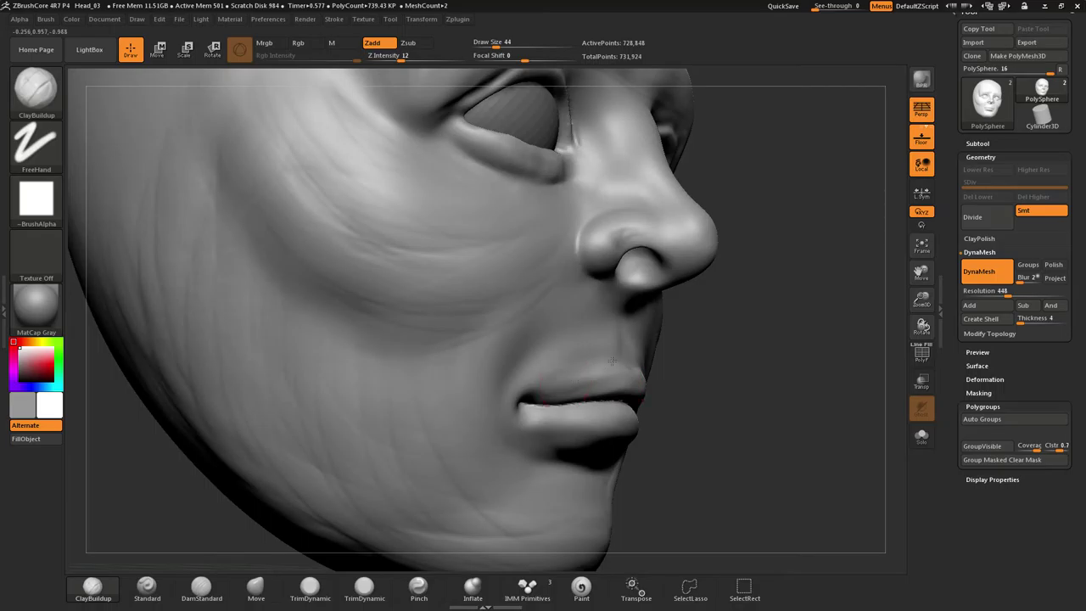
drag(557, 381, 614, 354)
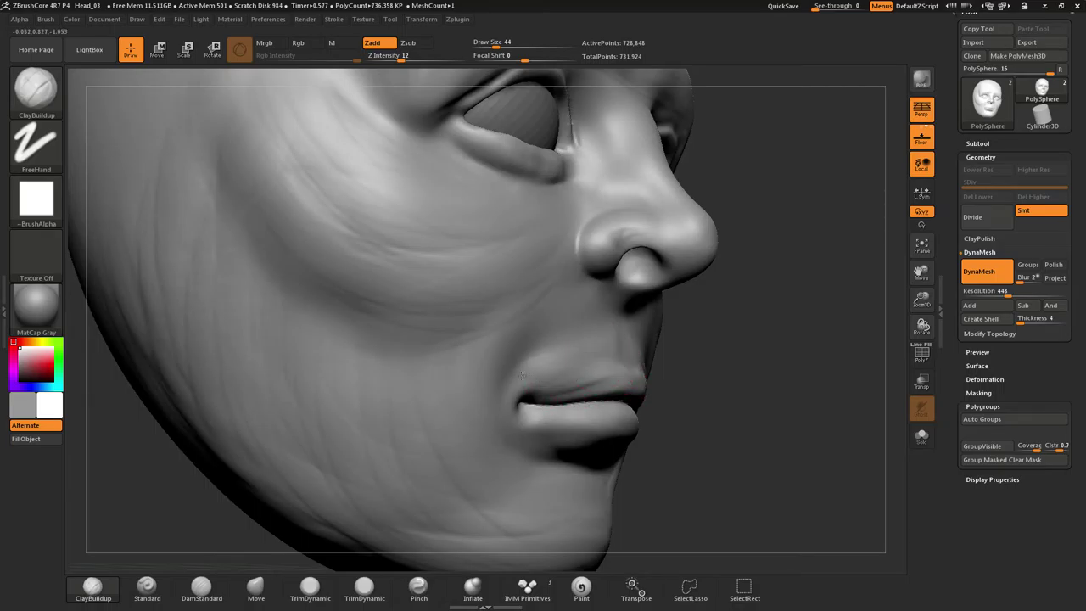
Build up the lower lip along its underside from the mouth corner to the middle with ClayBuildup strokes
right_drag(580, 353, 552, 399)
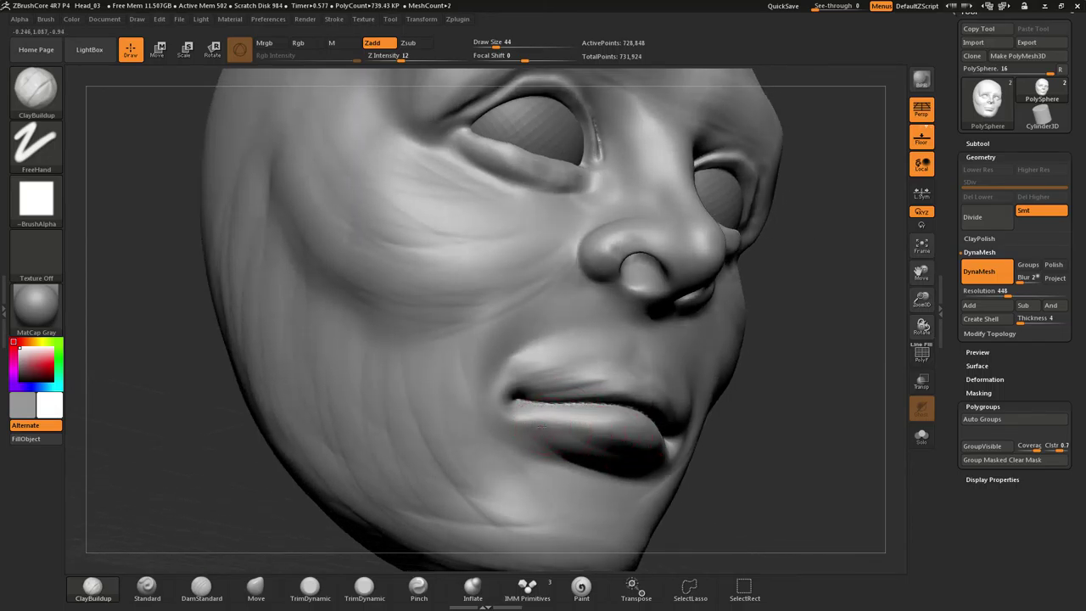
mouse_move(557, 432)
mouse_down()
mouse_move(626, 463)
mouse_move(565, 471)
mouse_up()
mouse_move(565, 471)
right_down()
mouse_move(622, 477)
mouse_move(574, 478)
right_up()
drag(593, 472, 556, 477)
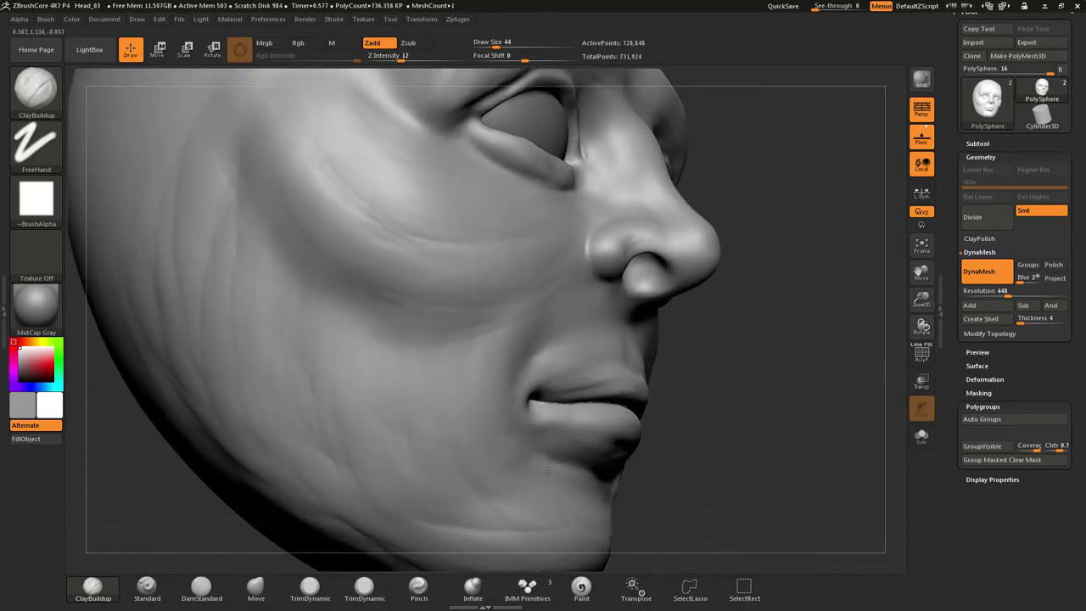
right_drag(597, 486, 529, 480)
mouse_move(585, 462)
mouse_down()
mouse_move(642, 483)
mouse_move(636, 476)
mouse_up()
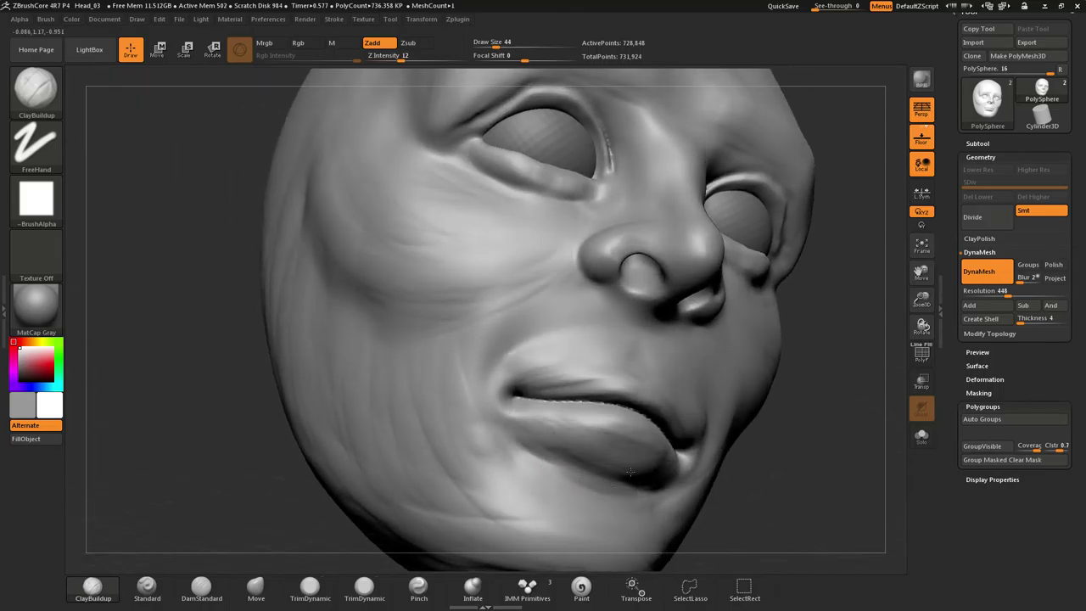
Add clay to the upper lip and carve the philtrum groove below the nose with the ClayBuildup brush
right_drag(584, 420, 571, 413)
drag(608, 369, 573, 376)
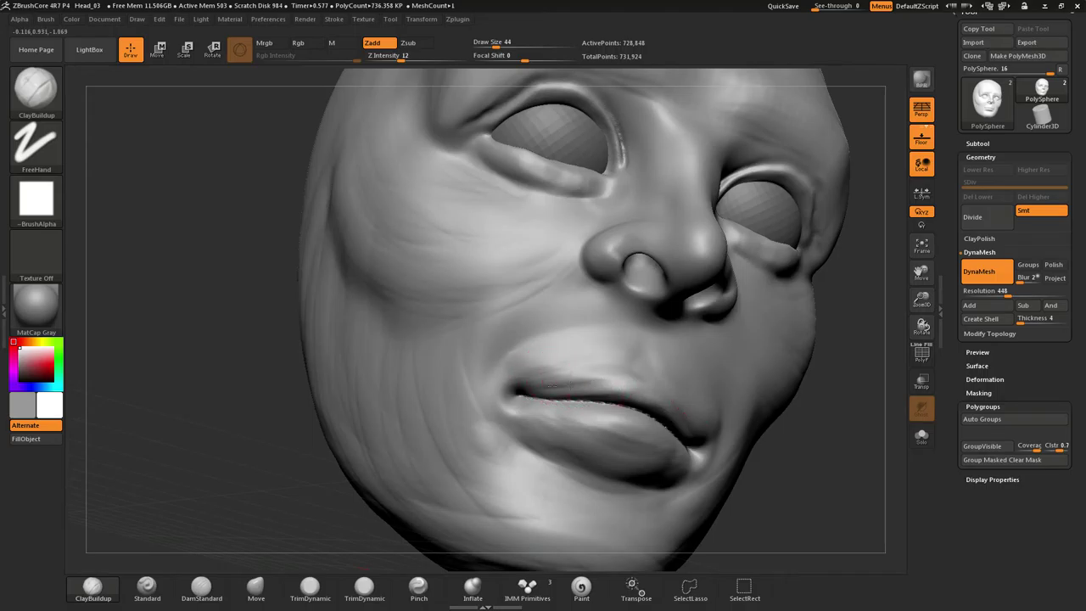
right_drag(585, 377, 560, 373)
mouse_move(650, 349)
ctrl+mouse_down()
mouse_move(636, 367)
mouse_move(651, 361)
ctrl+mouse_up()
key(ctrl+z)
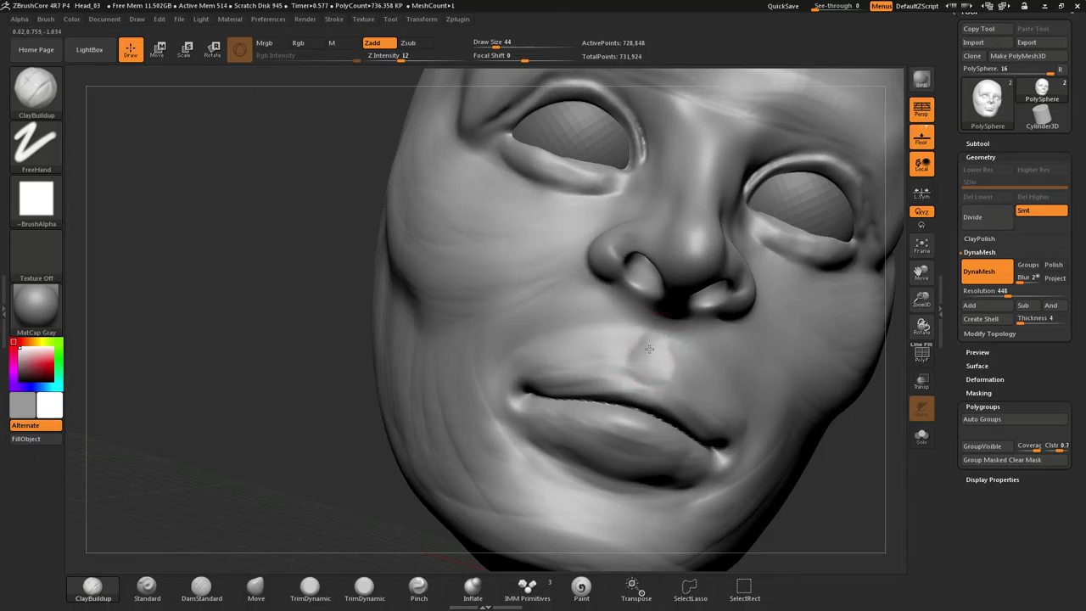
alt+drag(649, 349, 659, 360)
Flatten the skin above the upper lip near the mouth corner with the hPolish brush
mouse_move(651, 357)
right_down()
mouse_move(674, 380)
mouse_move(642, 376)
mouse_move(642, 390)
right_up()
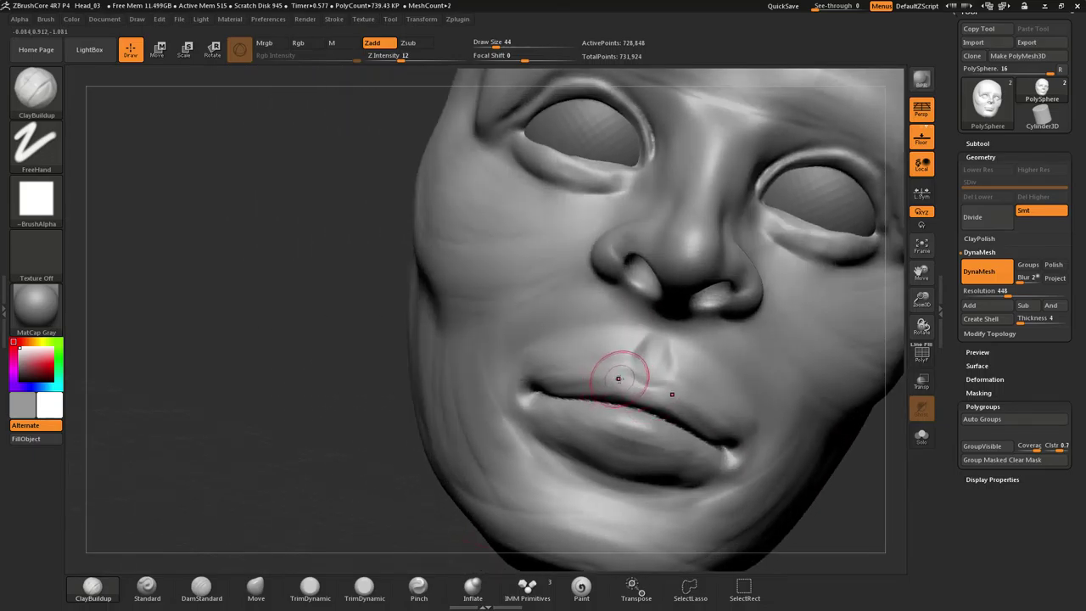
mouse_move(603, 397)
right_down()
mouse_move(626, 393)
mouse_move(613, 399)
mouse_move(641, 406)
mouse_move(634, 399)
mouse_move(650, 386)
mouse_move(600, 384)
right_up()
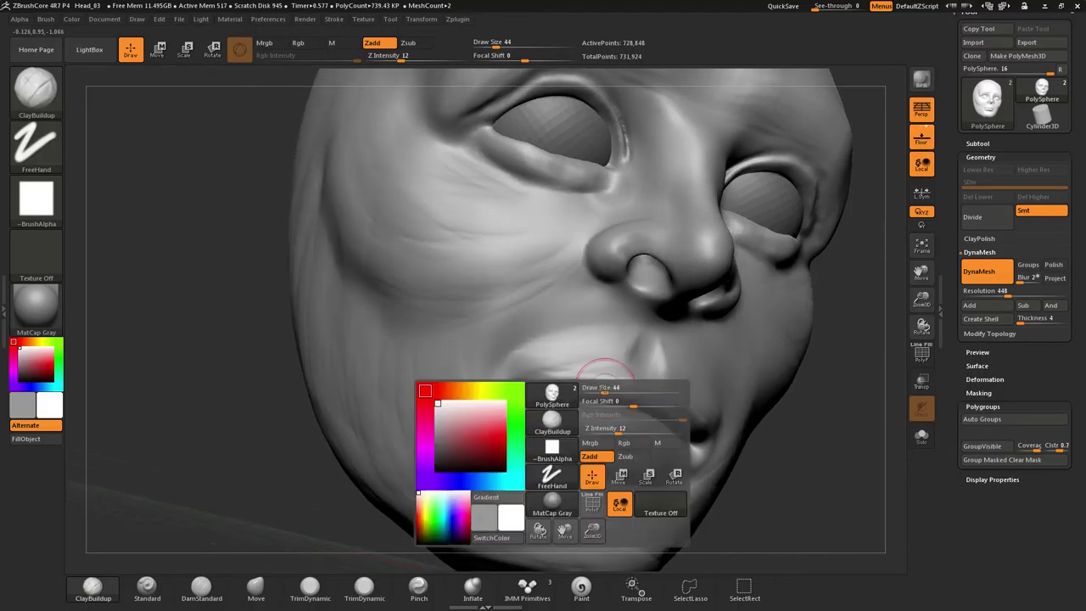
key(b)
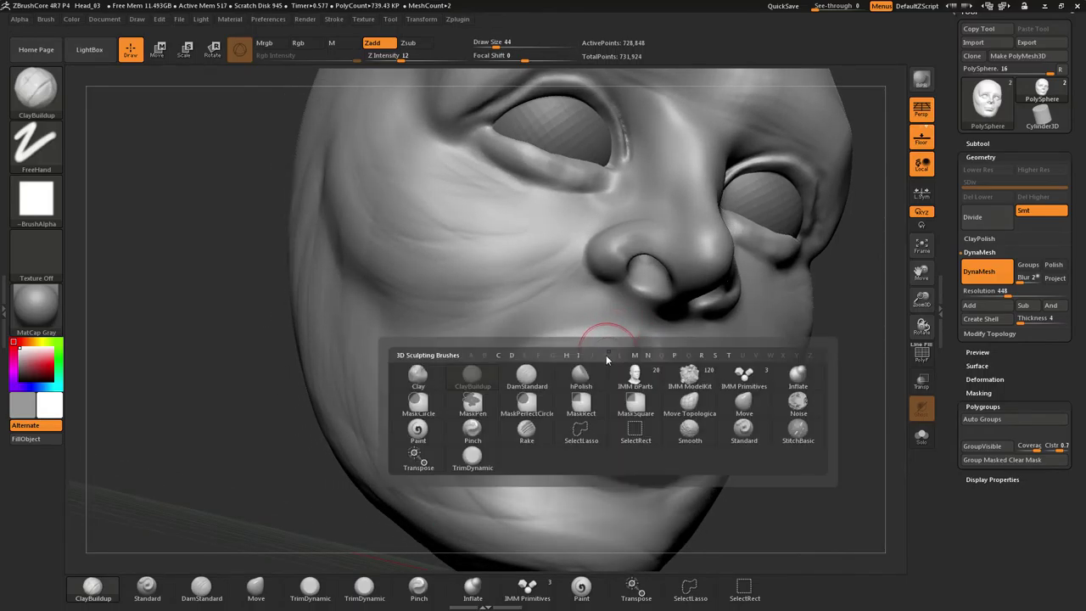
click(584, 375)
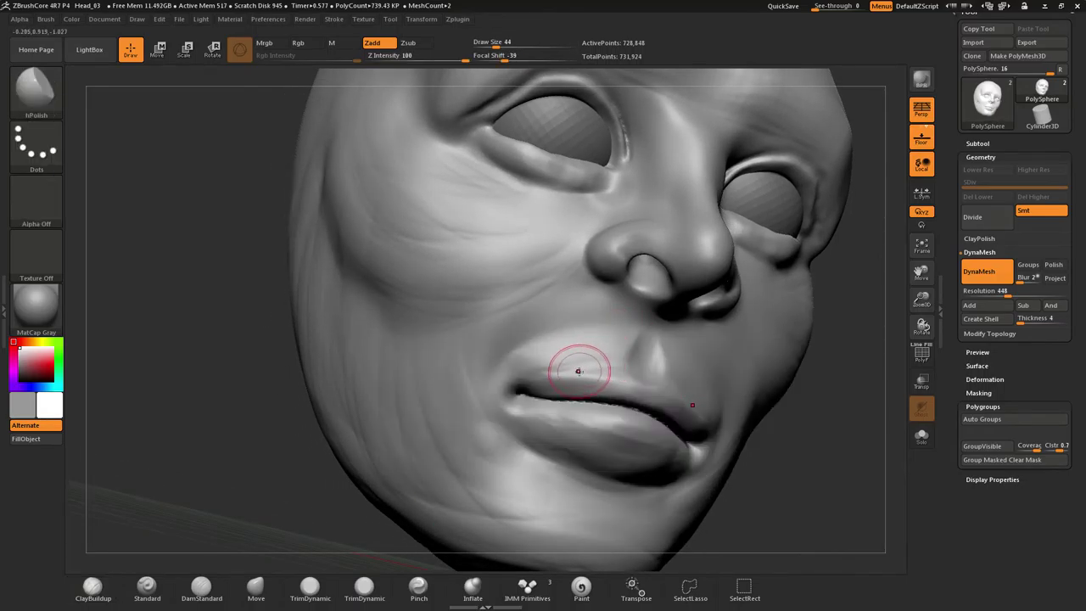
mouse_move(530, 378)
mouse_down()
mouse_move(608, 359)
mouse_move(529, 353)
mouse_up()
drag(530, 353, 515, 354)
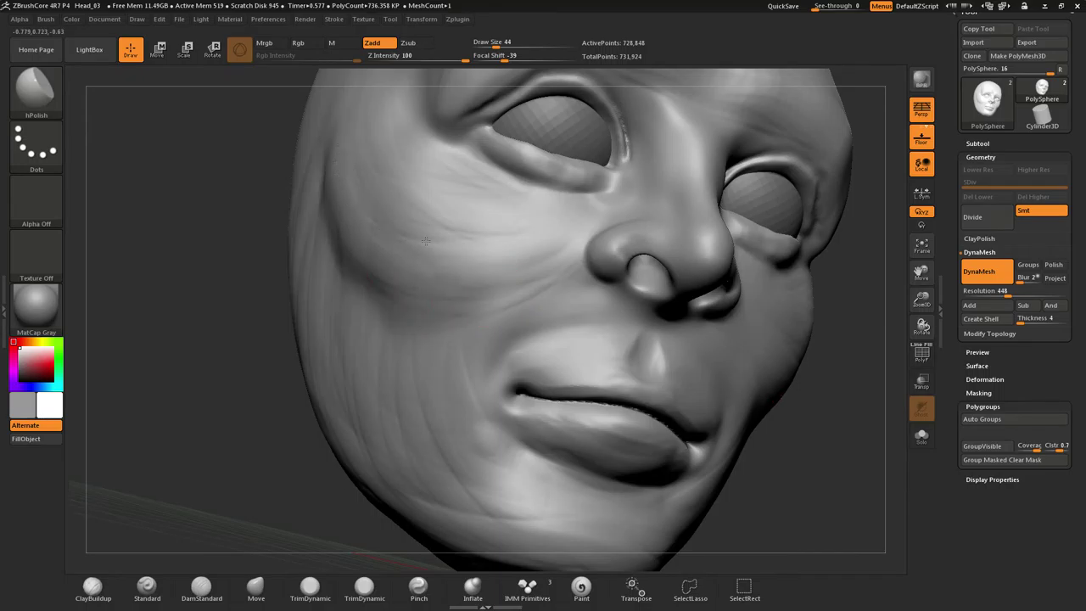
Set the hPolish Draw Size to 112 and flatten the cheekbone from the temple side towards the area below the eye
drag(426, 241, 379, 222)
right_drag(379, 222, 429, 201)
key(space)
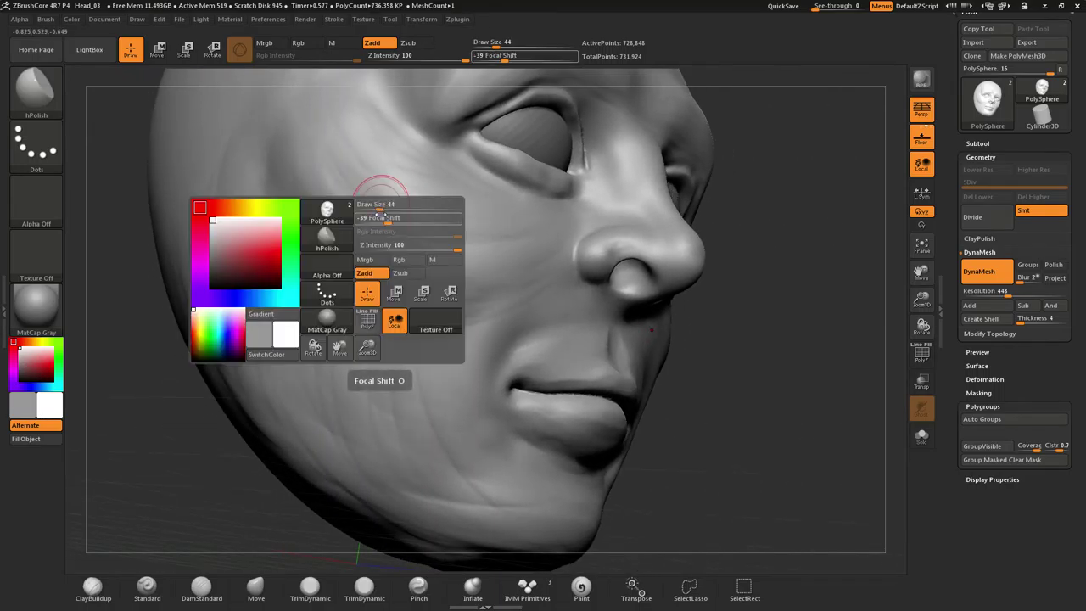
key(s)
drag(388, 202, 401, 206)
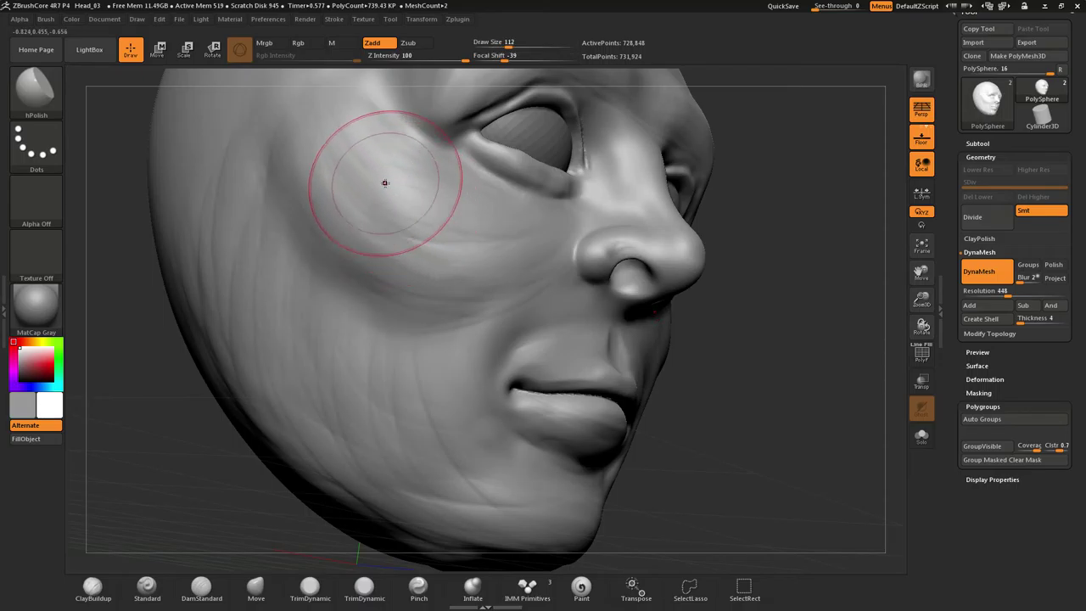
mouse_move(335, 147)
mouse_down()
mouse_move(430, 241)
mouse_move(300, 171)
mouse_up()
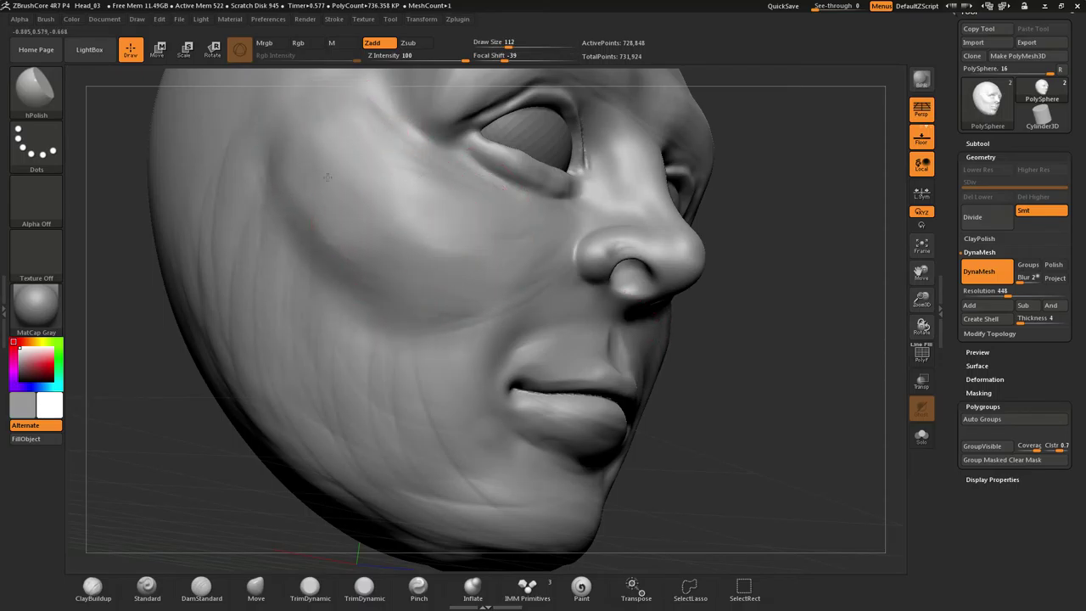
drag(350, 142, 411, 185)
drag(412, 185, 548, 221)
drag(548, 220, 468, 199)
Reduce the hPolish Draw Size to 65, polish the top of the cheekbone, and smooth the side of the cheek and jaw
key(s)
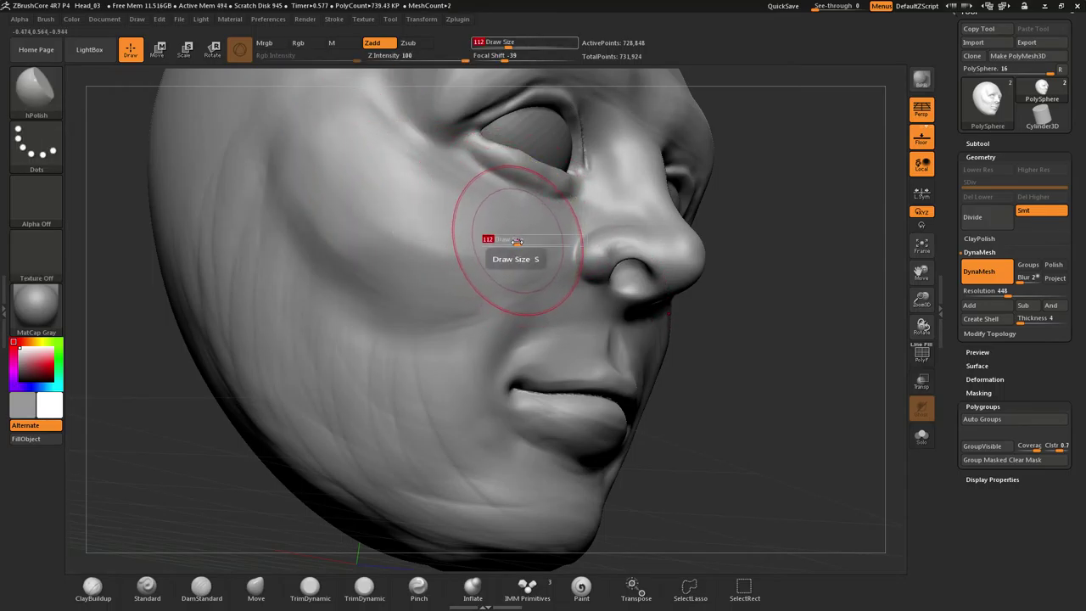
drag(517, 244, 510, 244)
drag(383, 150, 442, 191)
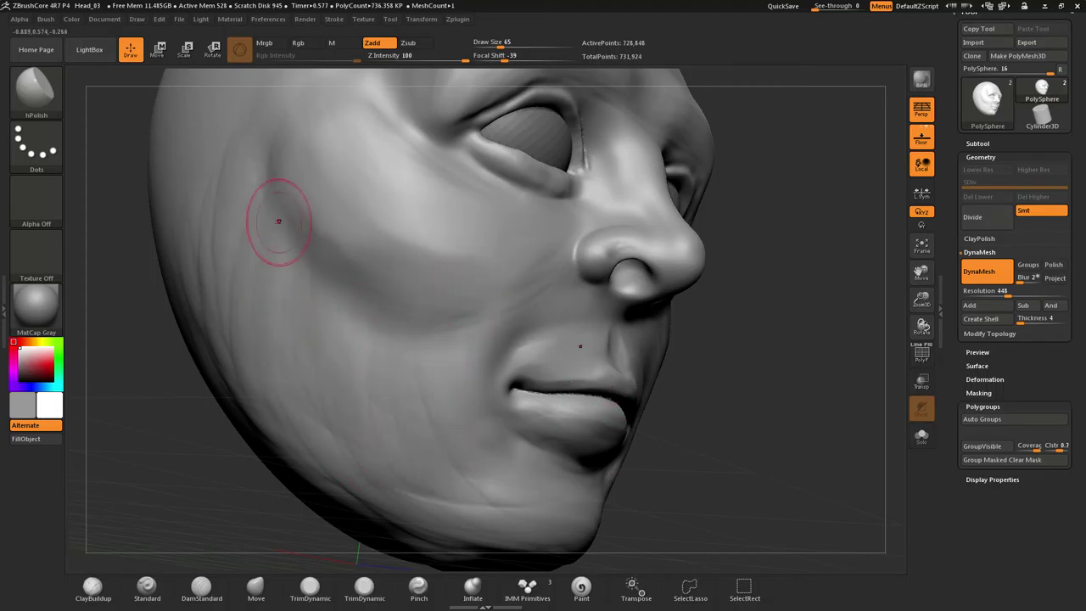
shift+drag(277, 261, 299, 339)
shift+drag(240, 252, 325, 372)
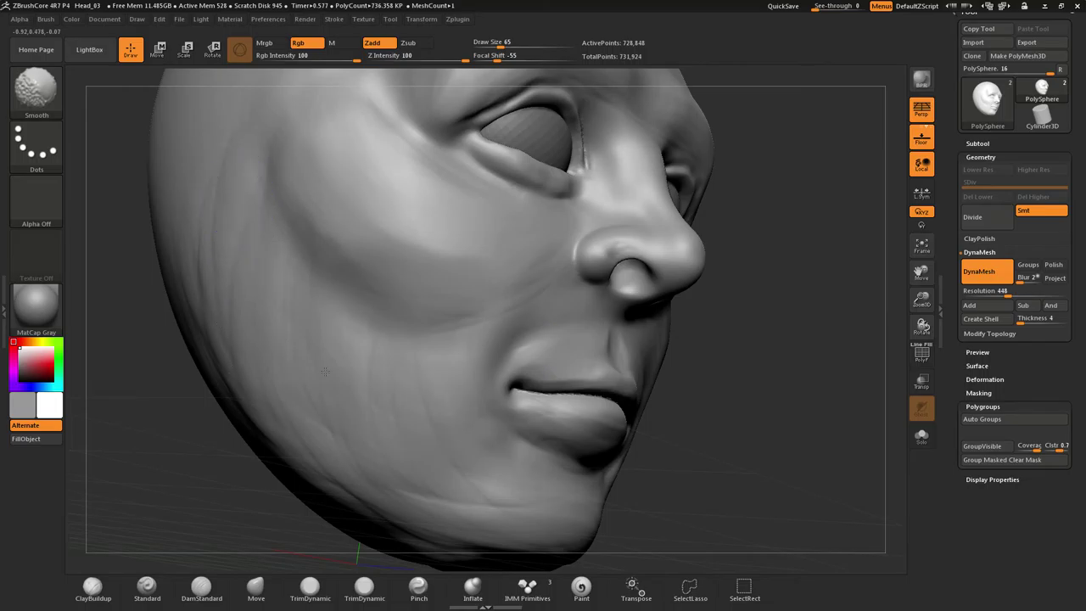
Sharpen the upper lip's border from below the philtrum towards the mouth corner with the Pinch brush
mouse_move(747, 366)
mouse_down()
mouse_move(597, 316)
mouse_move(704, 332)
mouse_up()
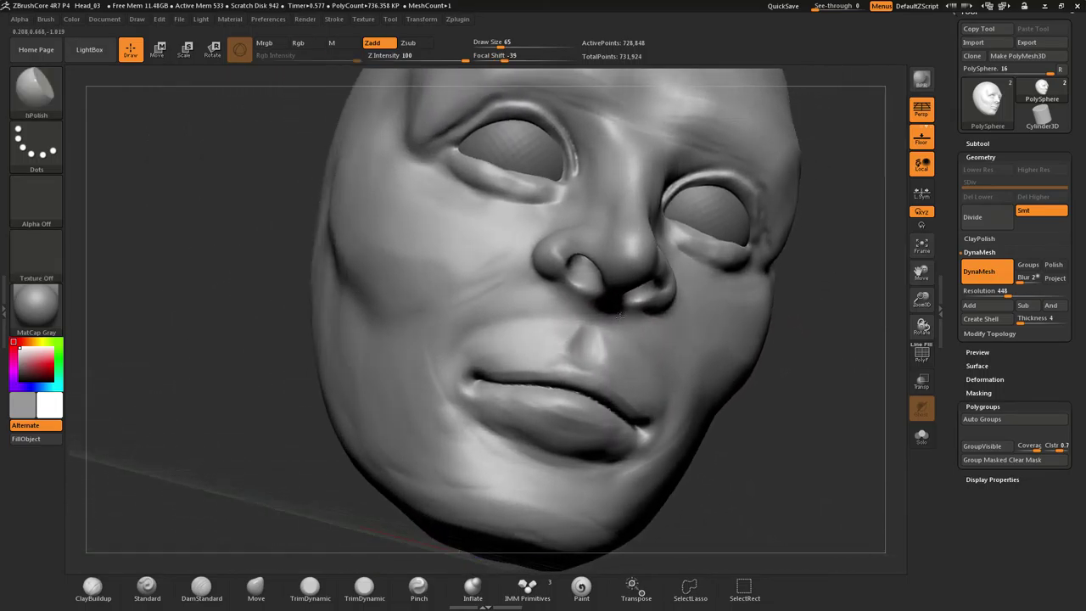
key(b)
key(p)
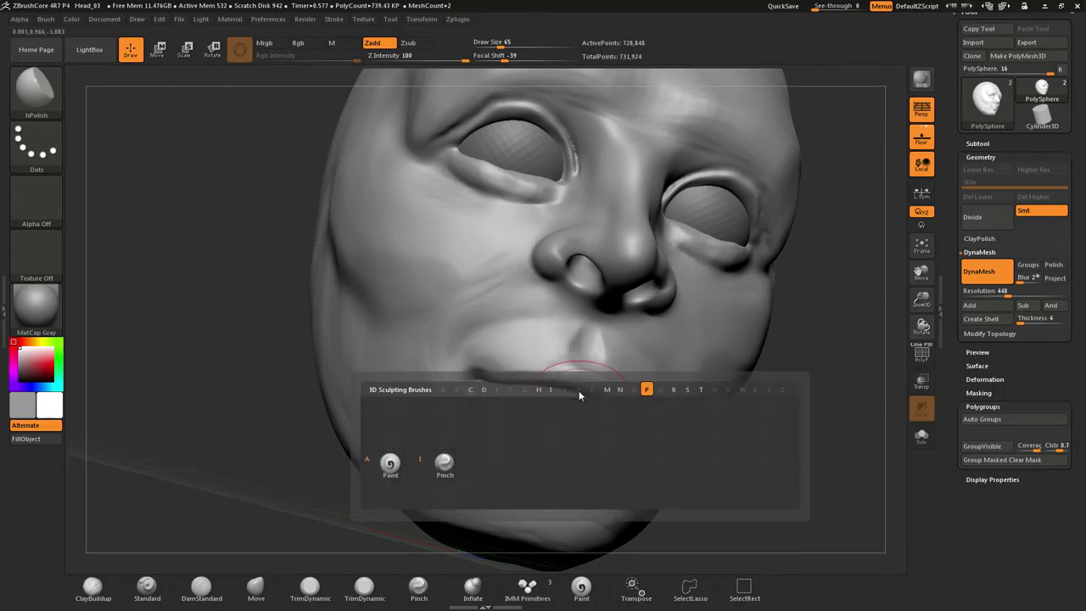
click(434, 465)
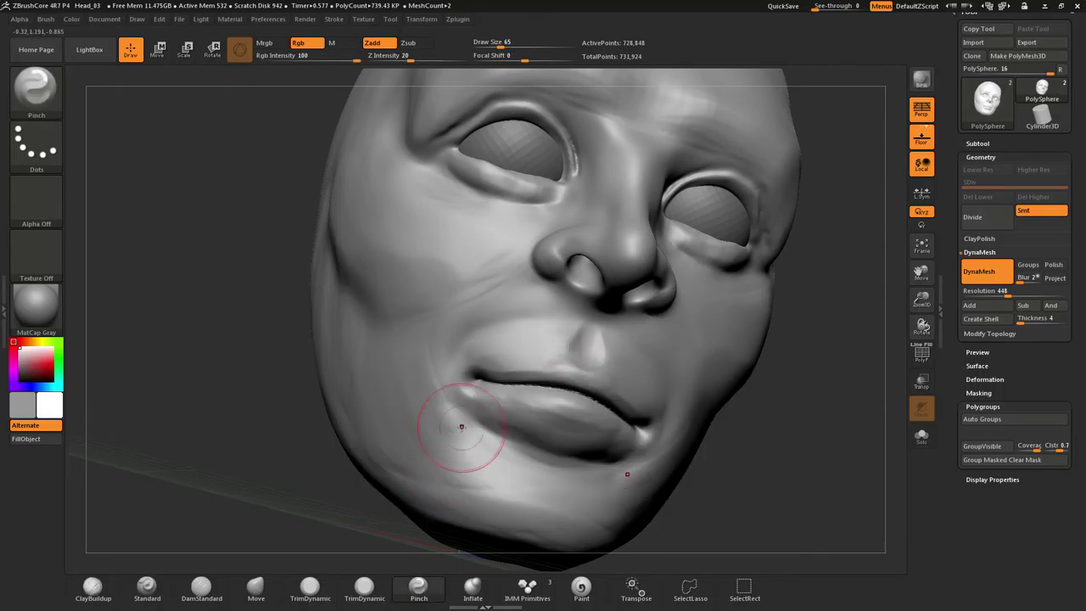
right_drag(507, 384, 581, 353)
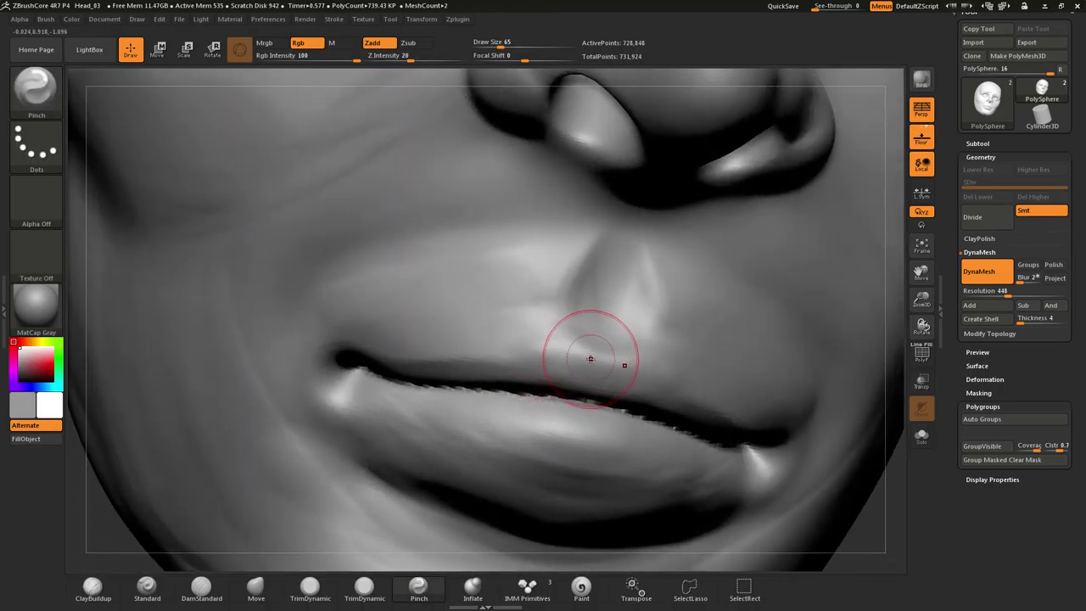
drag(587, 358, 607, 362)
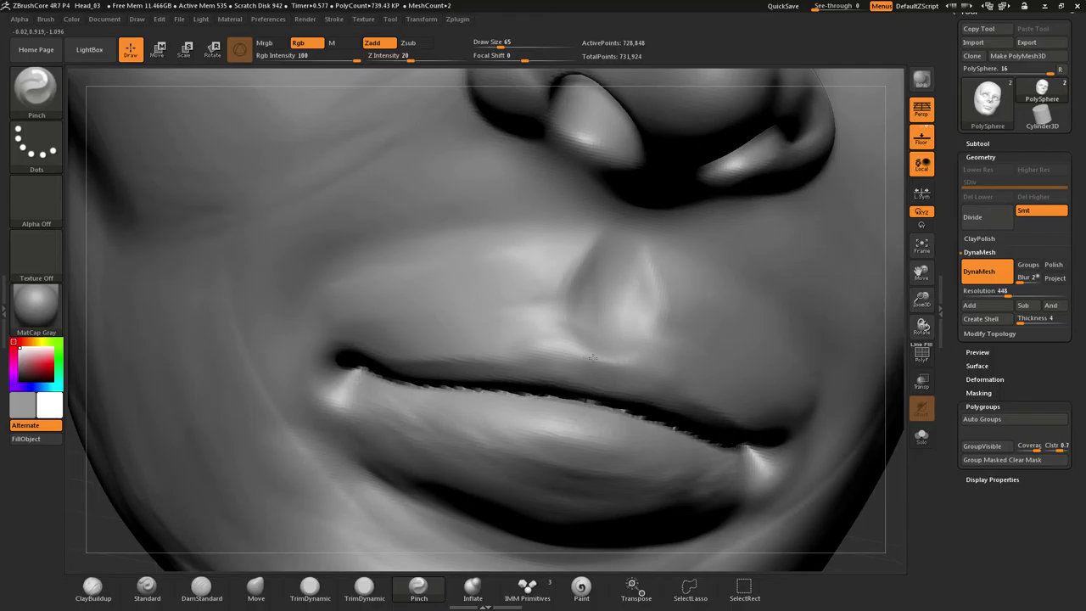
drag(563, 348, 455, 362)
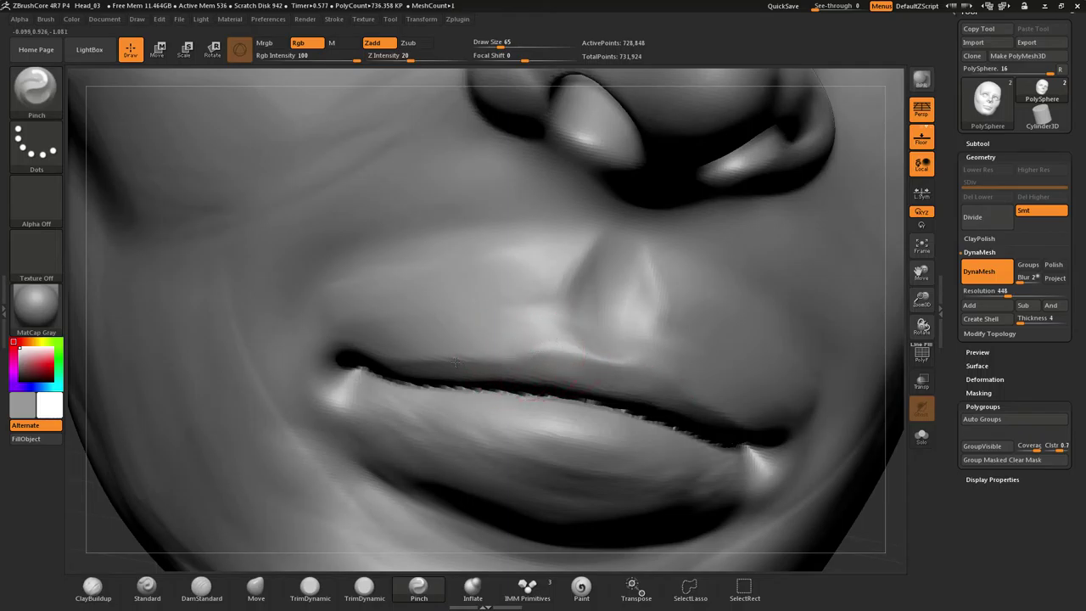
Reduce the Pinch Draw Size to 23 and tighten the upper lip's border, including the edge under the philtrum
key(s)
click(485, 373)
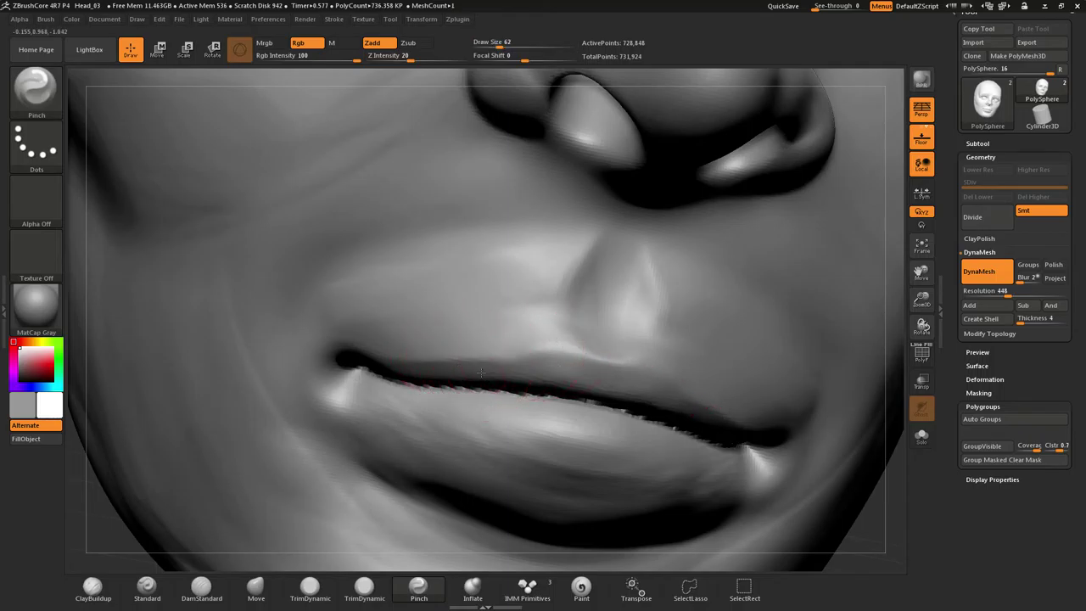
key(s)
drag(488, 365, 480, 364)
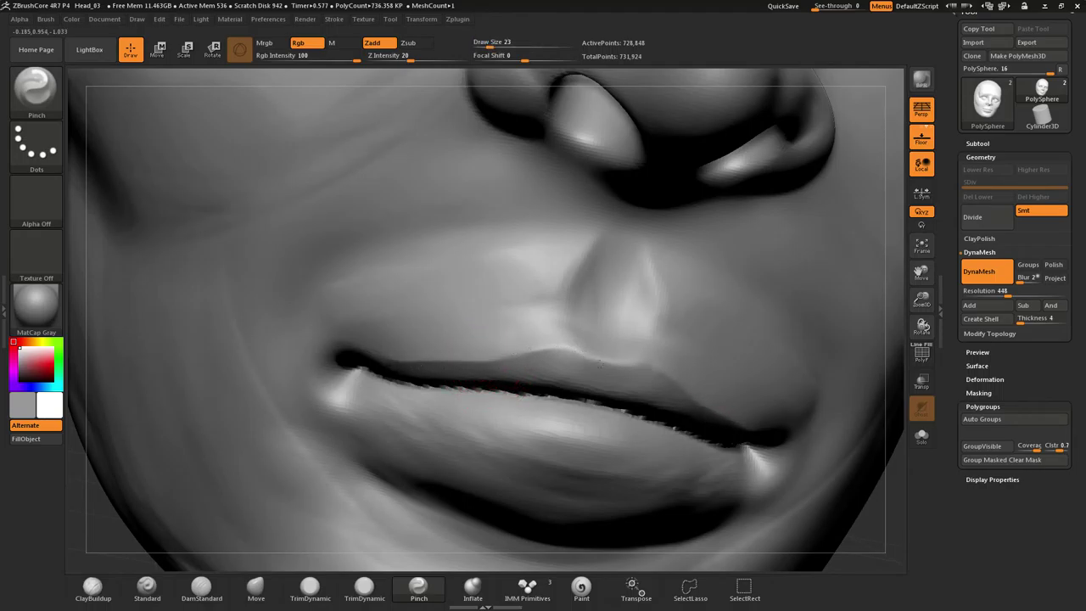
drag(601, 364, 618, 360)
mouse_move(550, 349)
right_down()
mouse_move(577, 346)
mouse_move(547, 344)
right_up()
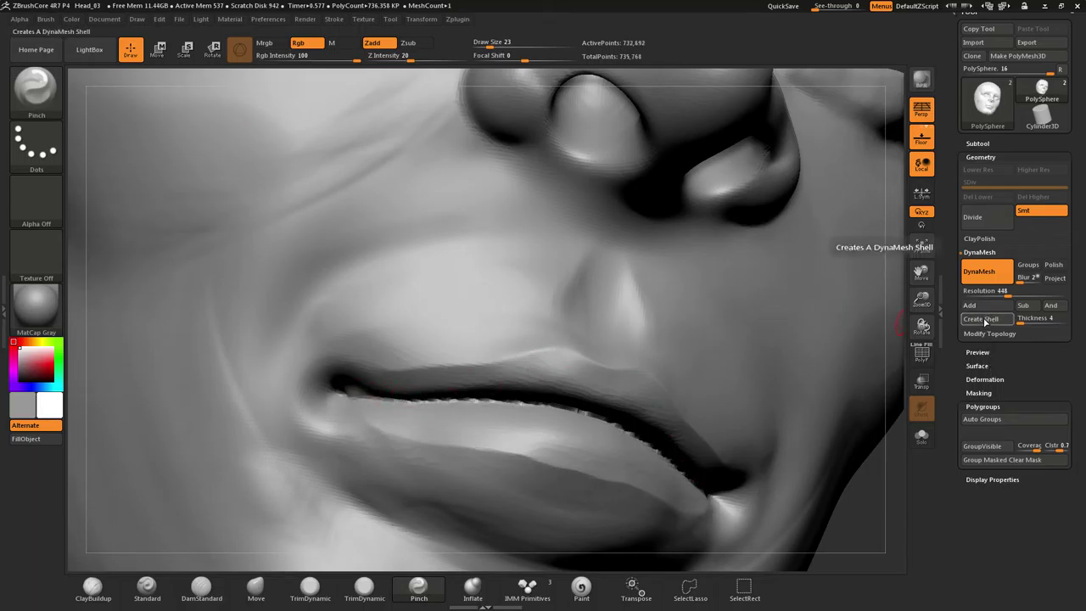
Pinch the lower eyelid near the inner eye corner and raise the Draw Size to 71
mouse_move(550, 348)
right_down()
mouse_move(582, 417)
mouse_move(623, 369)
mouse_move(580, 330)
mouse_move(580, 312)
mouse_move(580, 405)
mouse_move(582, 358)
mouse_move(604, 324)
mouse_move(634, 315)
mouse_move(572, 346)
mouse_move(572, 314)
mouse_move(625, 328)
mouse_move(618, 335)
right_up()
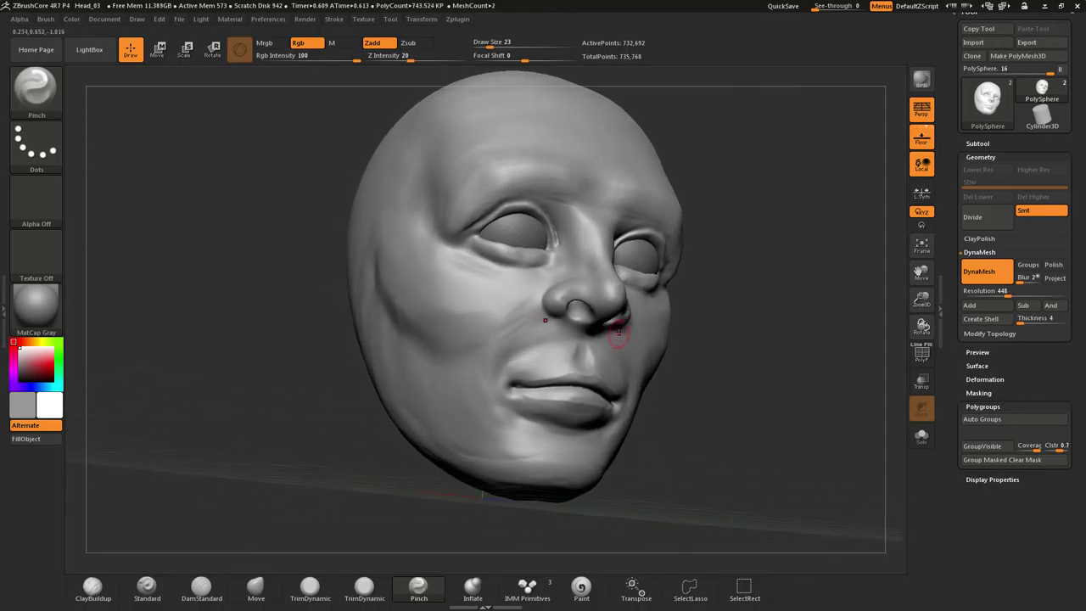
right_drag(568, 421, 563, 431)
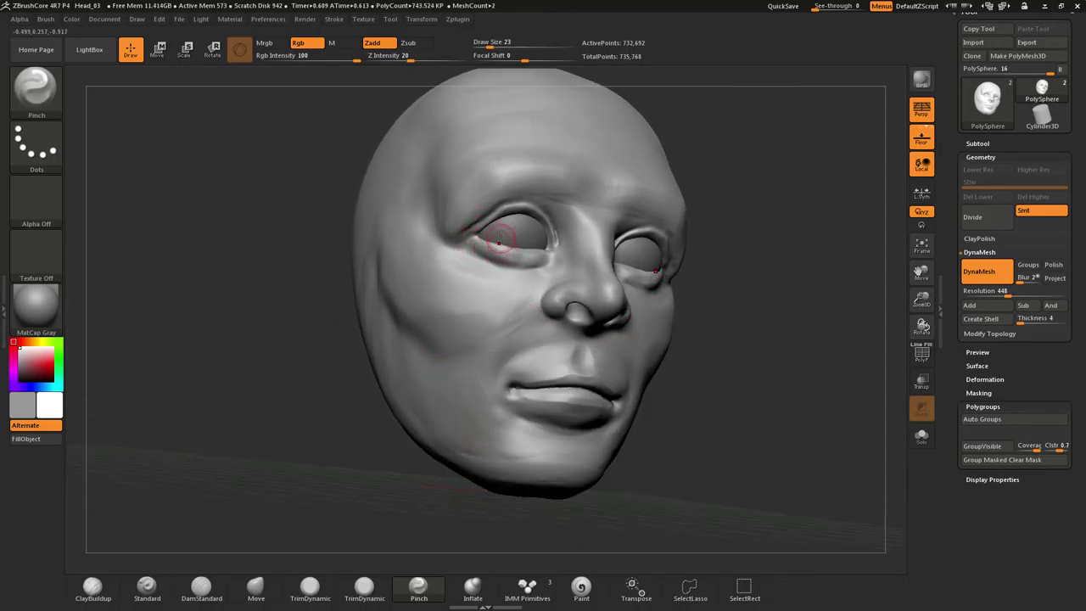
alt+right_drag(501, 238, 546, 321)
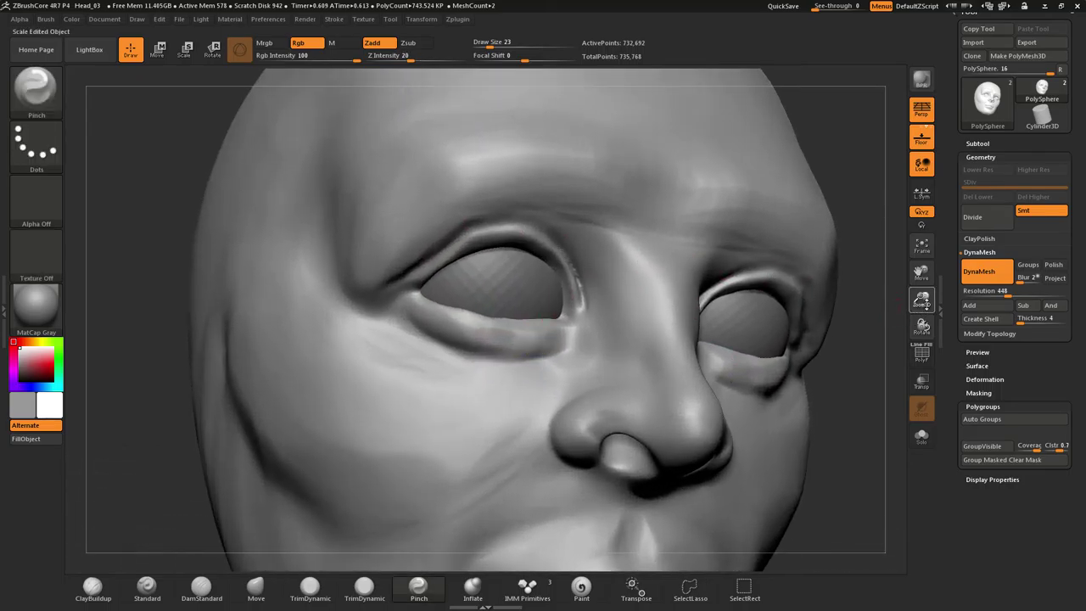
drag(926, 303, 898, 336)
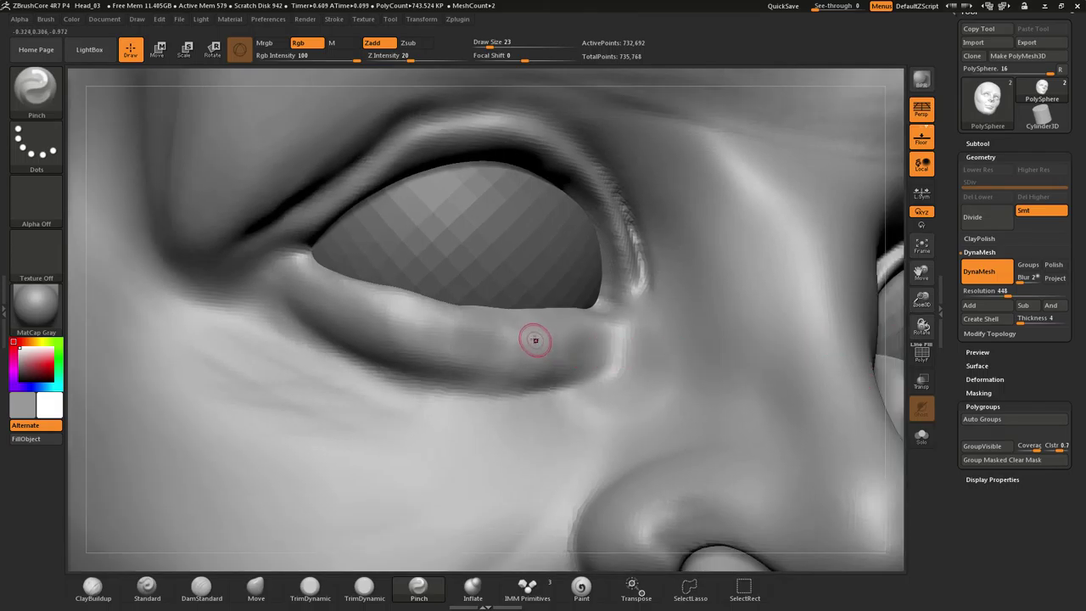
mouse_move(535, 340)
right_down()
mouse_move(509, 296)
mouse_move(371, 296)
right_up()
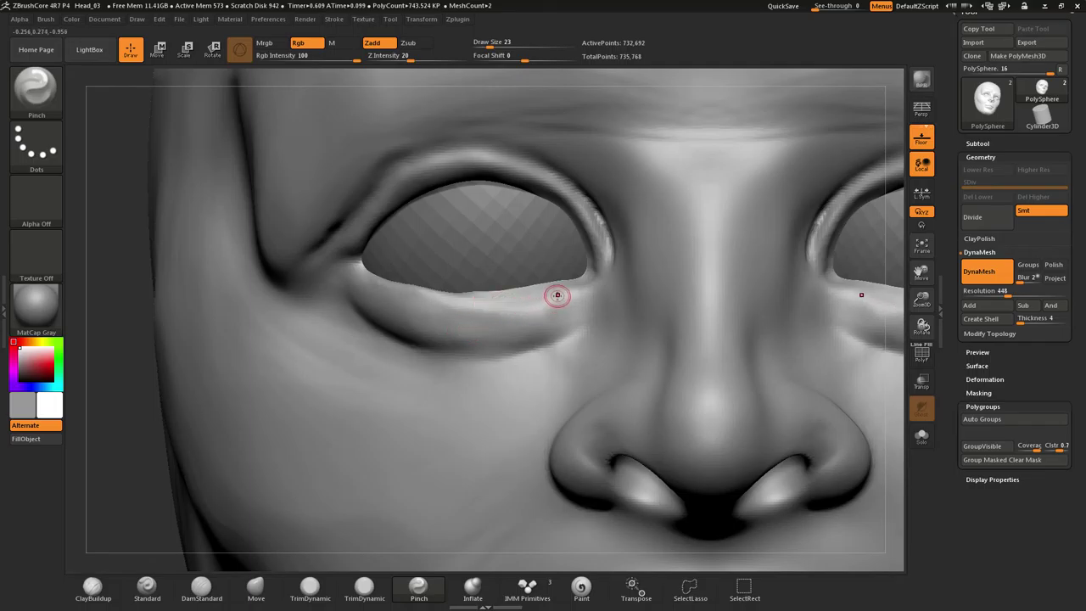
mouse_move(540, 318)
mouse_down()
mouse_move(552, 318)
mouse_move(512, 313)
mouse_up()
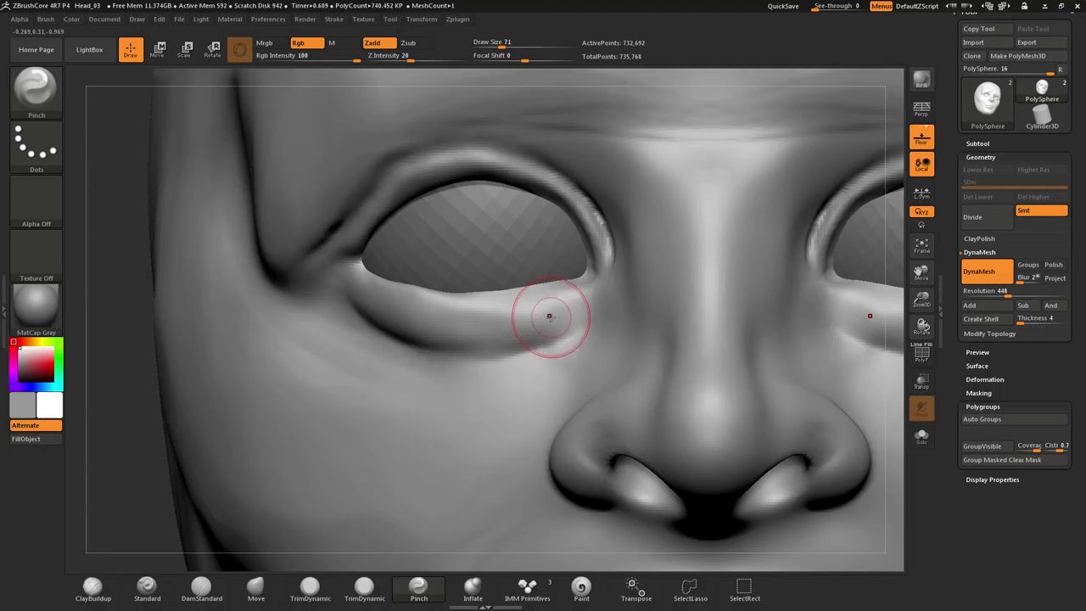
Flatten the front of the lower eyelid from the outer to the inner corner with the hPolish brush at Draw Size 71
key(b)
key(p)
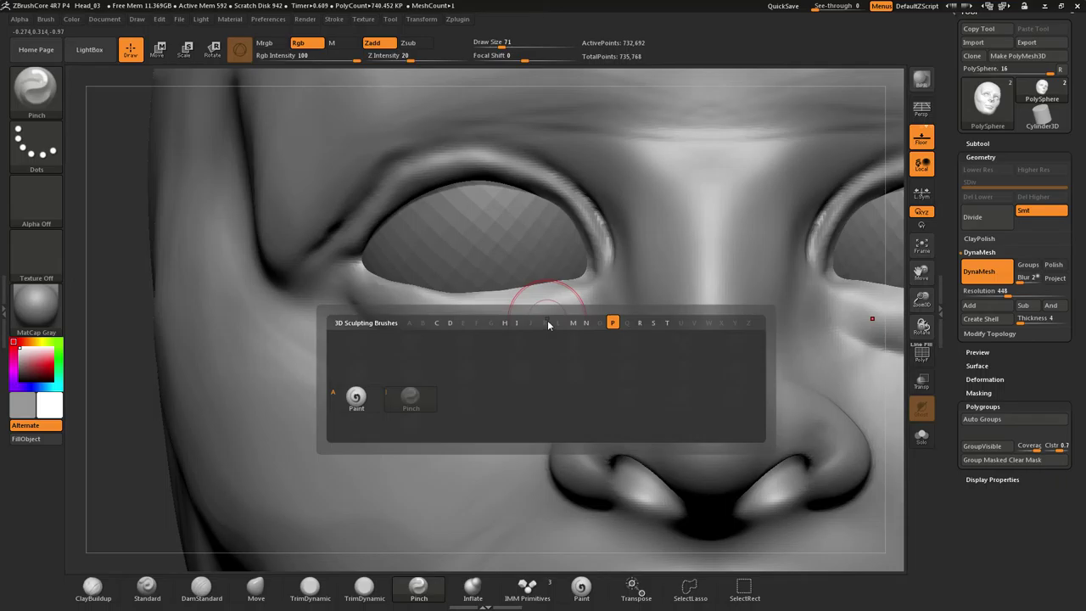
key(d)
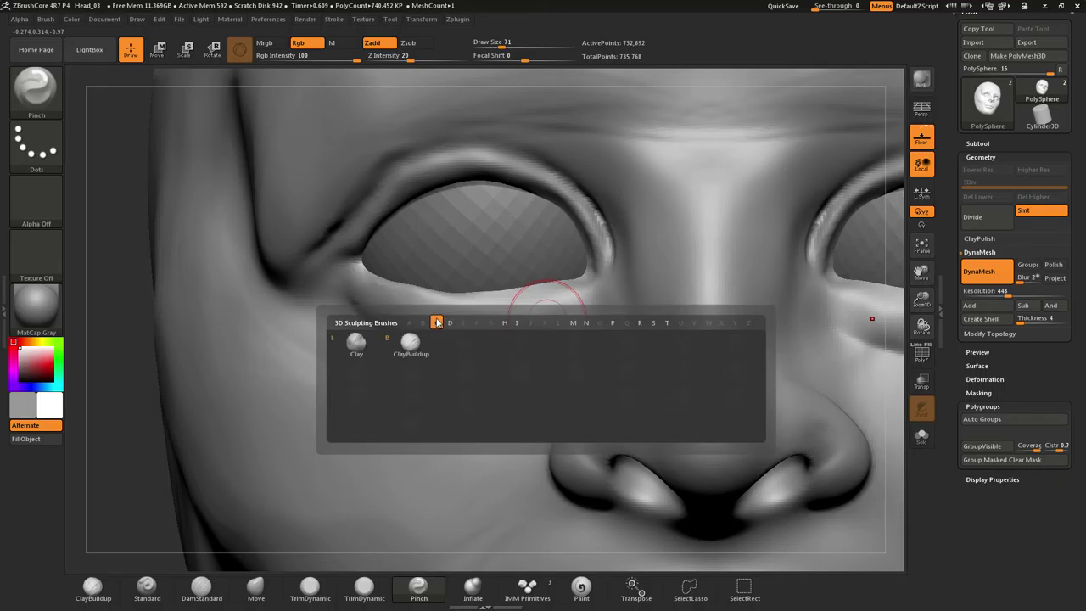
key(s)
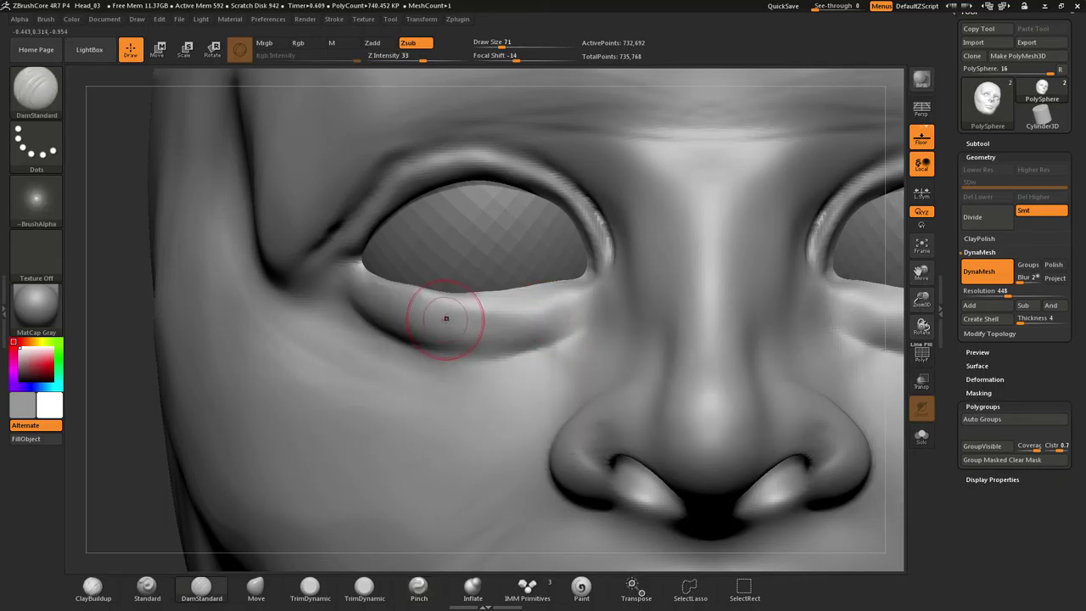
key(b)
click(417, 343)
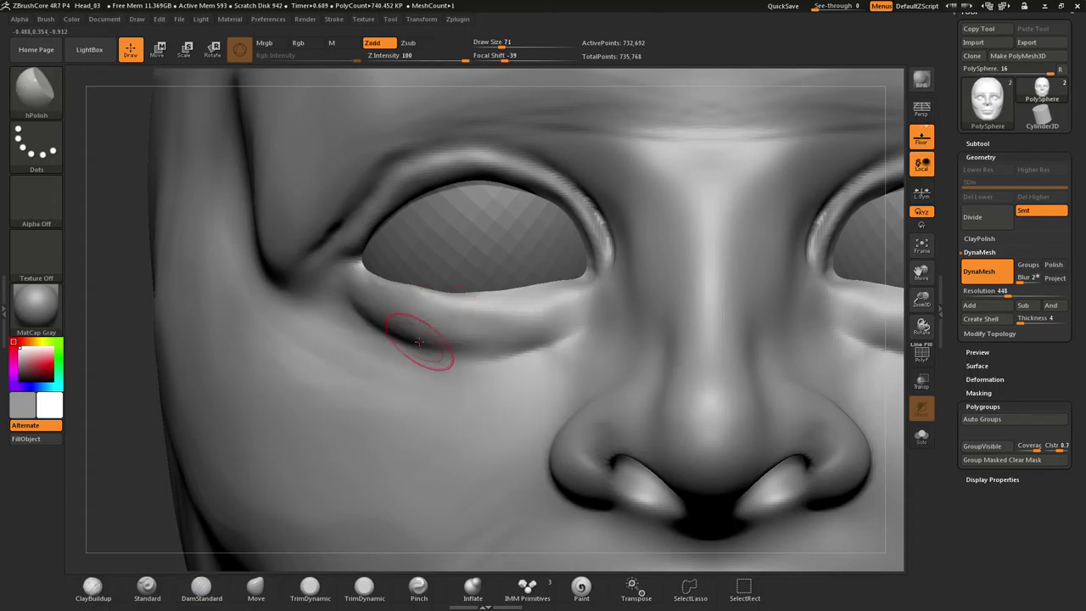
drag(397, 316, 560, 311)
mouse_move(482, 324)
mouse_down()
mouse_move(574, 311)
mouse_move(436, 310)
mouse_move(499, 314)
mouse_up()
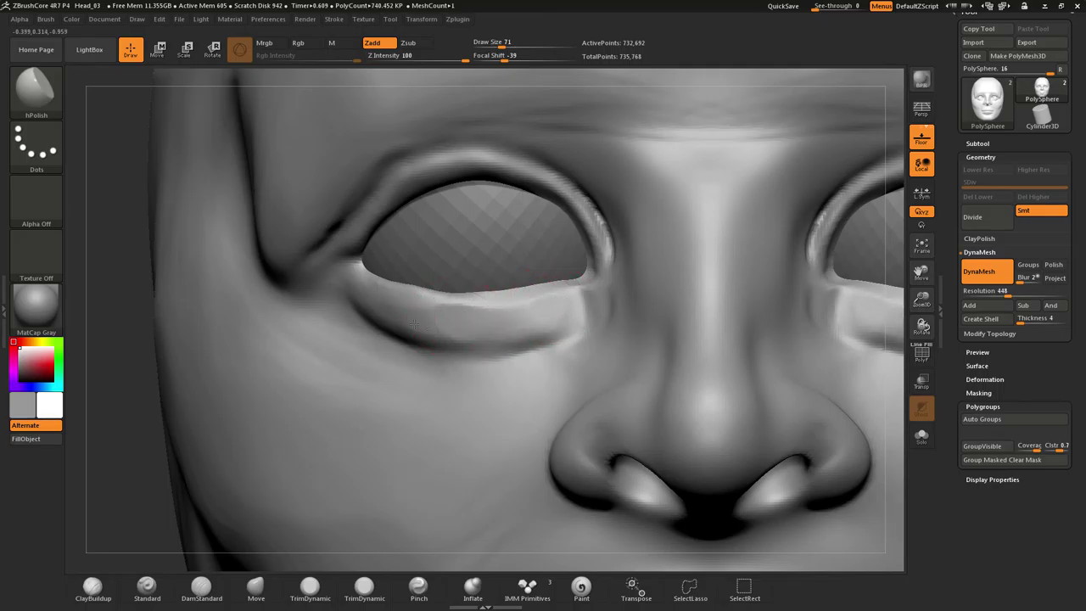
drag(415, 324, 486, 314)
Carve the crease above the upper eyelid from the outer to the inner corner with the DamStandard brush
key(b)
key(d)
key(s)
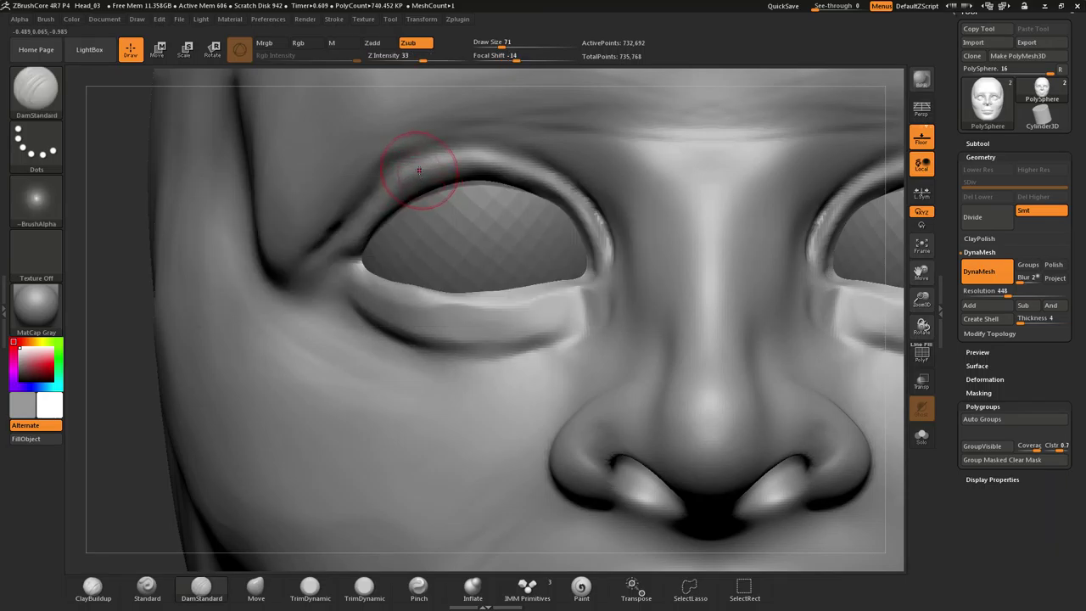
mouse_move(450, 151)
mouse_down()
mouse_move(348, 208)
mouse_move(331, 231)
mouse_up()
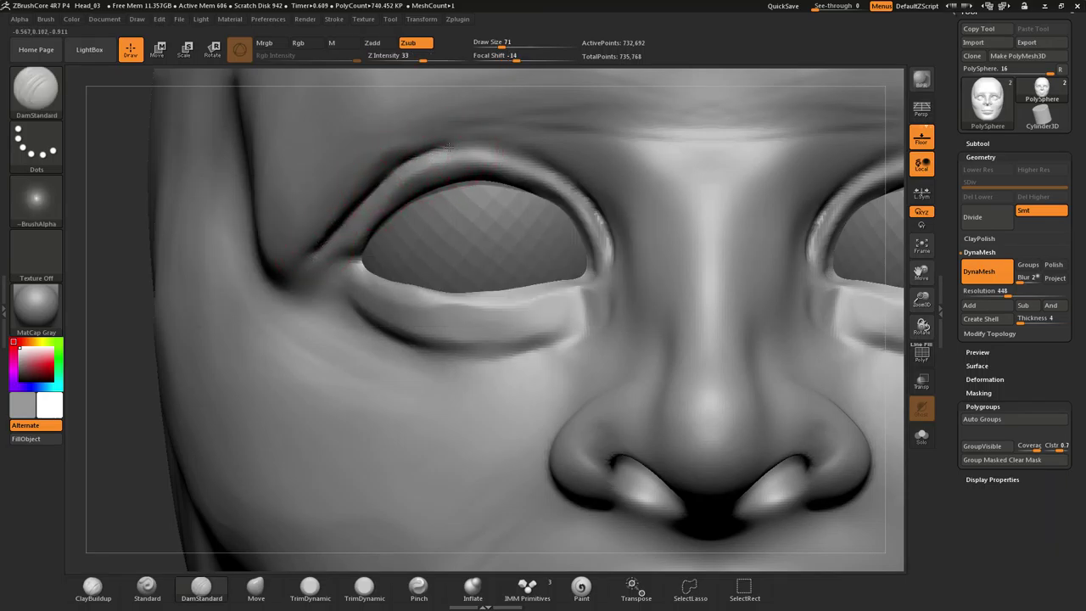
mouse_move(474, 149)
mouse_down()
mouse_move(556, 184)
mouse_move(534, 164)
mouse_move(577, 176)
mouse_up()
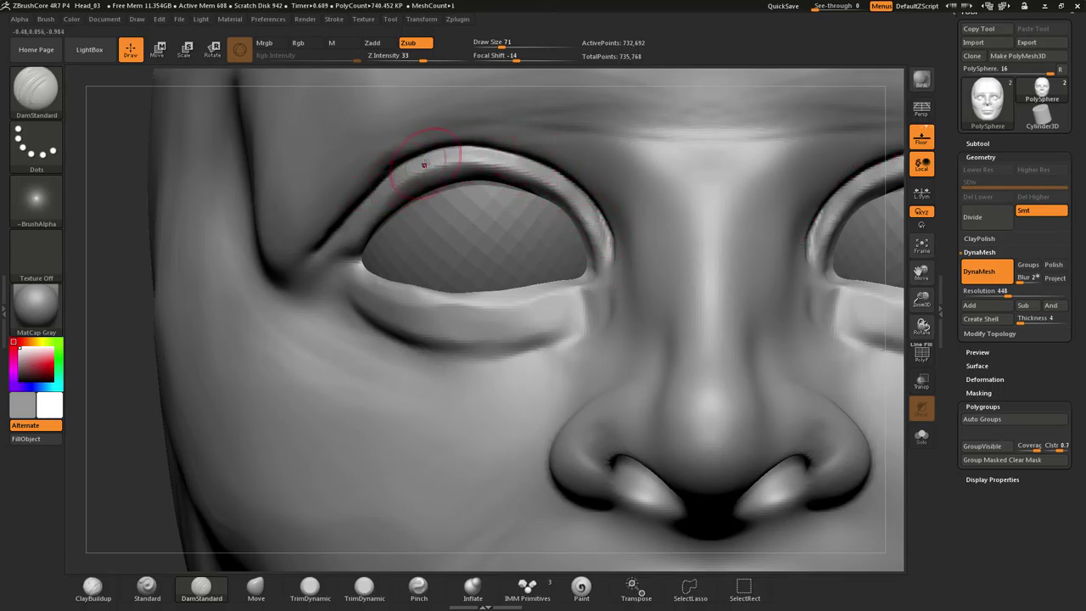
Flatten the lower eyelid's rim along the eyeball, viewed from above, with hPolish strokes at Draw Size 71
mouse_move(362, 238)
right_down()
mouse_move(370, 217)
mouse_move(405, 203)
mouse_move(391, 194)
mouse_move(371, 212)
mouse_move(365, 265)
mouse_move(419, 317)
mouse_move(420, 305)
mouse_move(424, 352)
mouse_move(426, 293)
right_up()
mouse_move(426, 292)
alt+right_down()
mouse_move(431, 363)
mouse_move(427, 312)
mouse_move(418, 435)
alt+right_up()
mouse_move(418, 434)
right_down()
mouse_move(407, 420)
mouse_move(465, 410)
right_up()
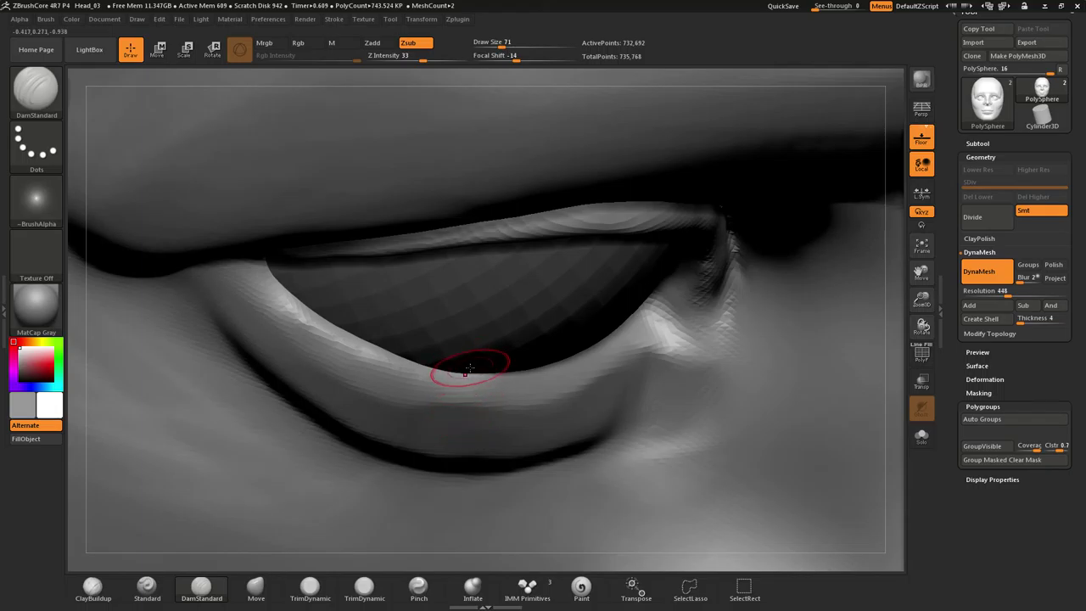
key(b)
key(p)
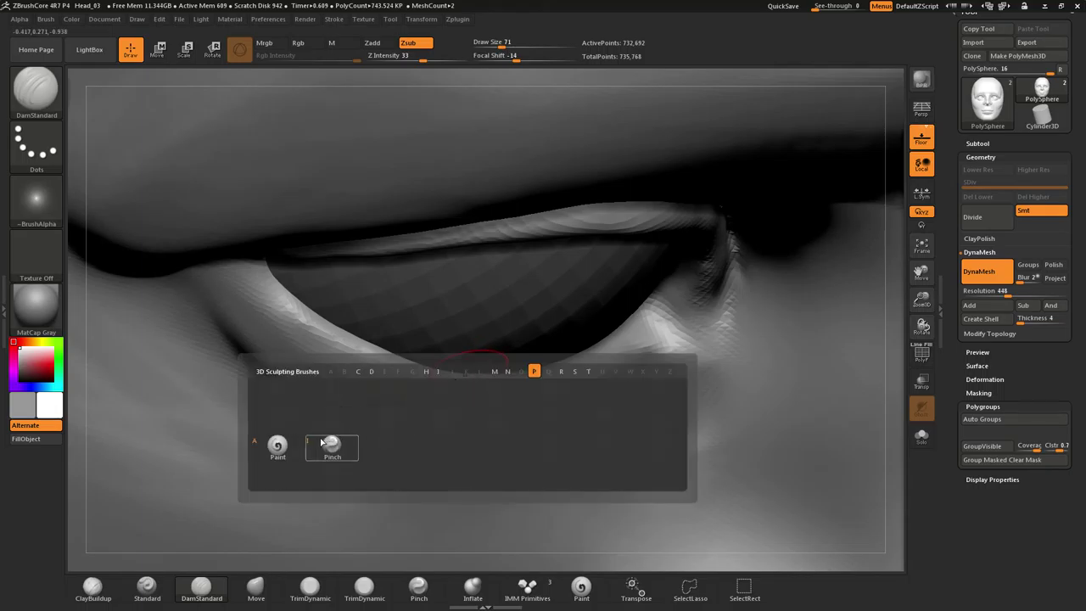
click(328, 441)
key(b)
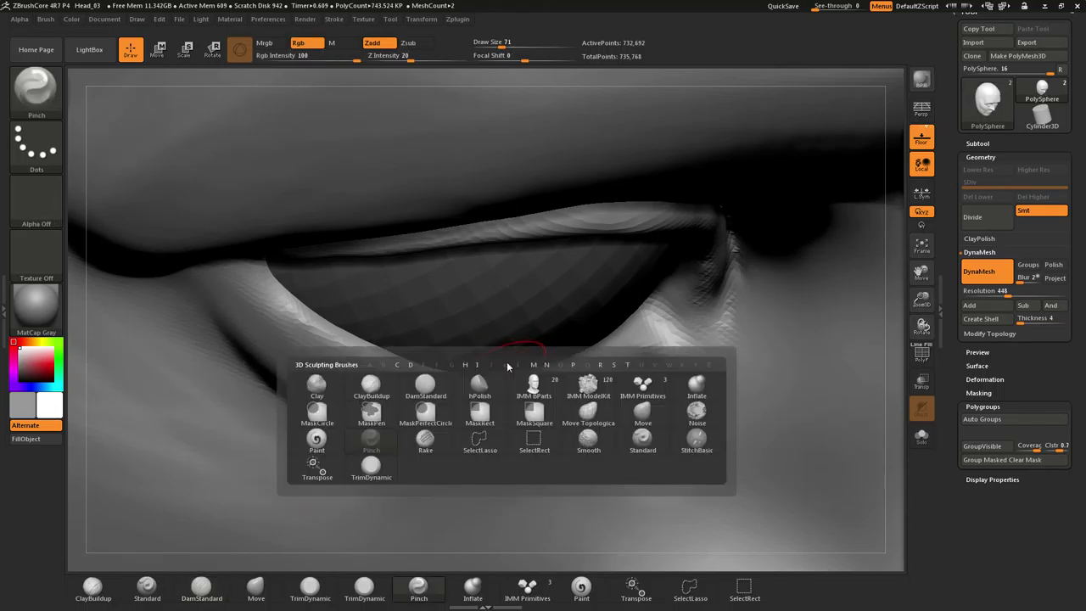
key(h)
key(p)
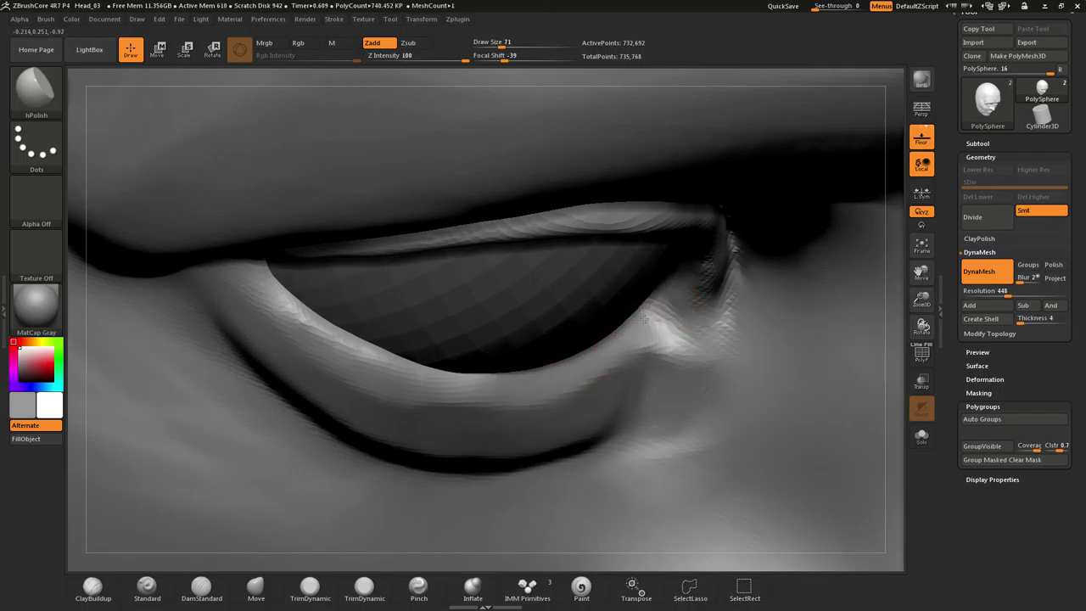
drag(644, 319, 586, 357)
drag(470, 379, 355, 343)
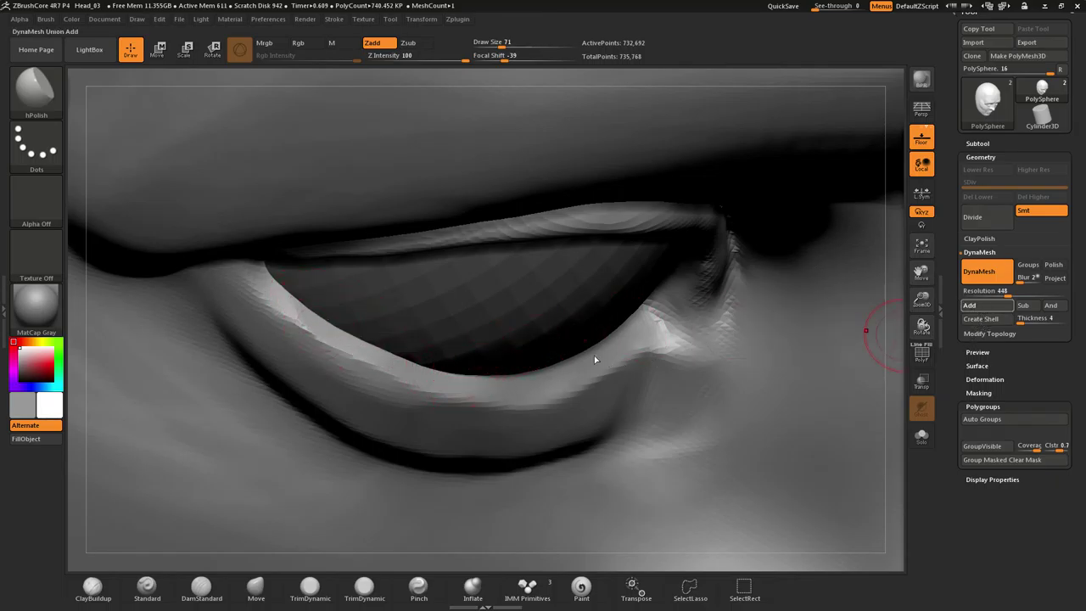
drag(599, 353, 519, 378)
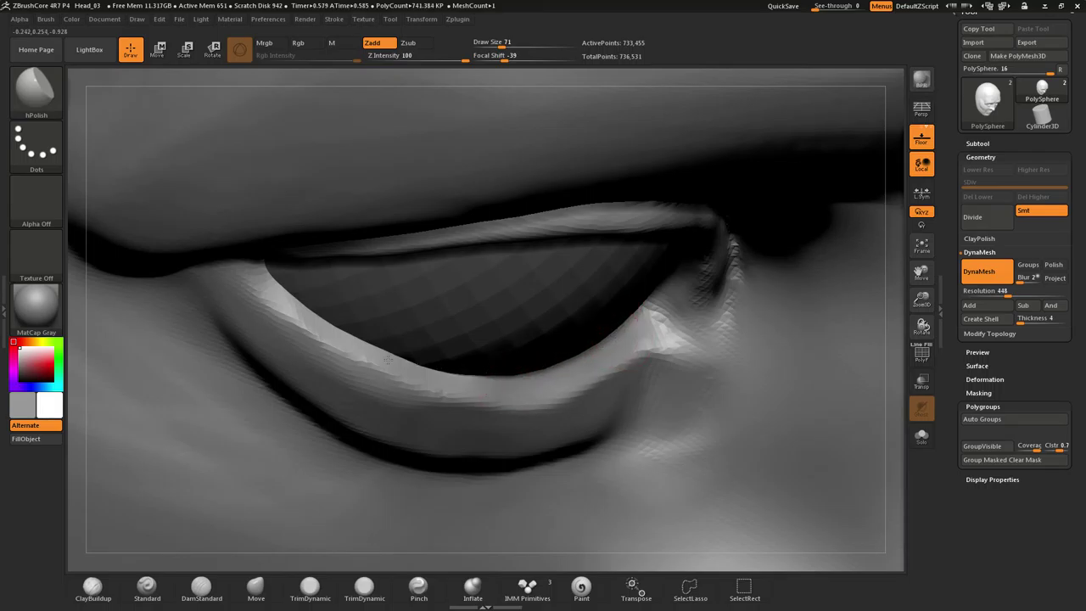
Flatten the lower eyelid's rim from the outer corner to the inner corner with hPolish strokes at Draw Size 71
drag(266, 290, 290, 304)
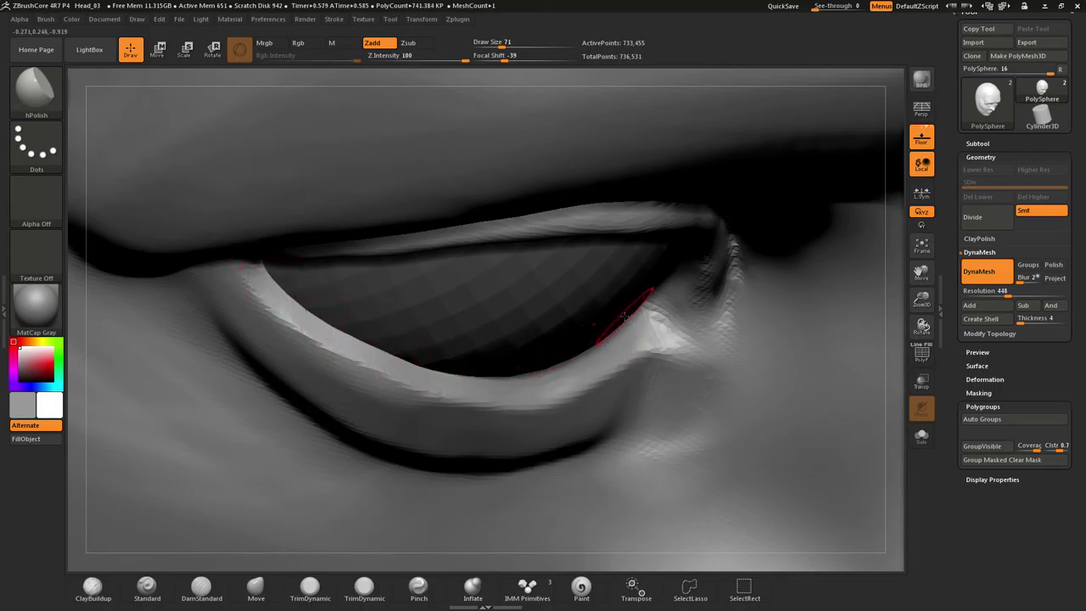
mouse_move(626, 315)
mouse_down()
mouse_move(672, 299)
mouse_move(668, 307)
mouse_up()
mouse_move(665, 305)
right_down()
mouse_move(664, 252)
mouse_move(676, 248)
right_up()
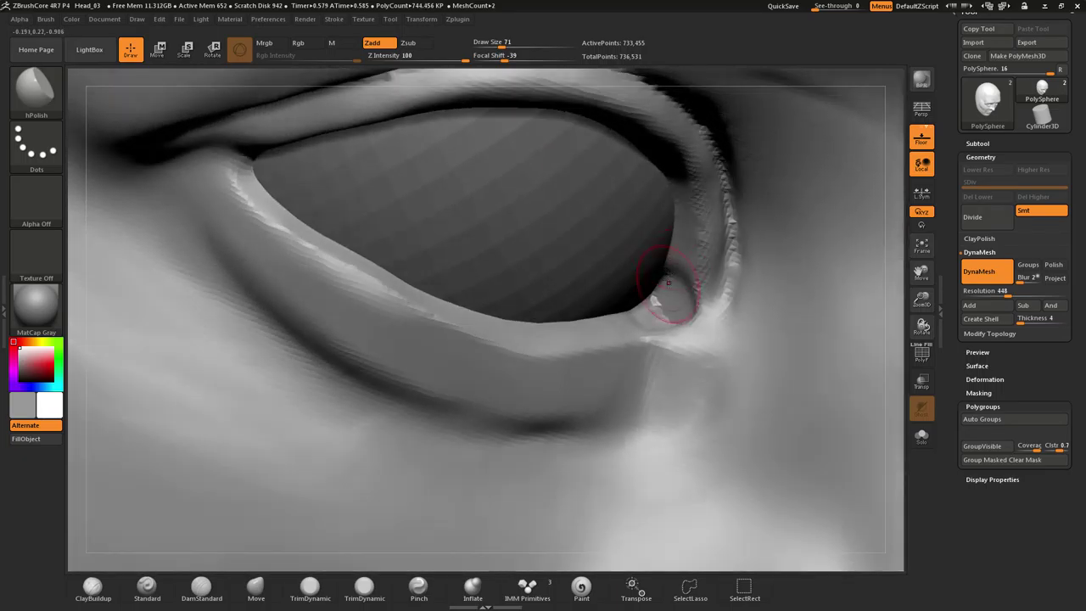
drag(666, 294, 694, 308)
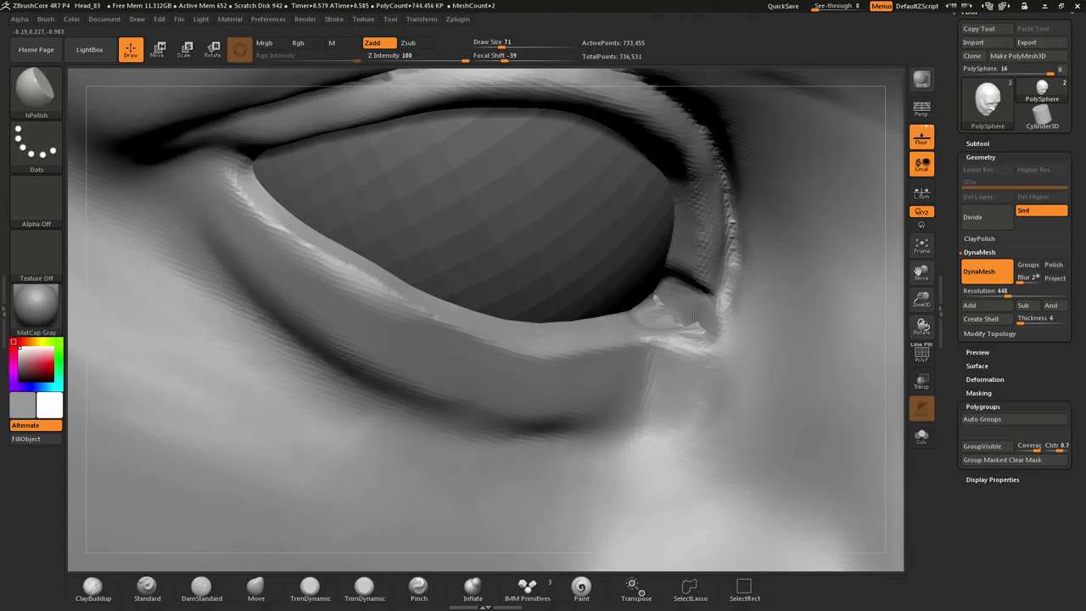
right_drag(694, 316, 695, 272)
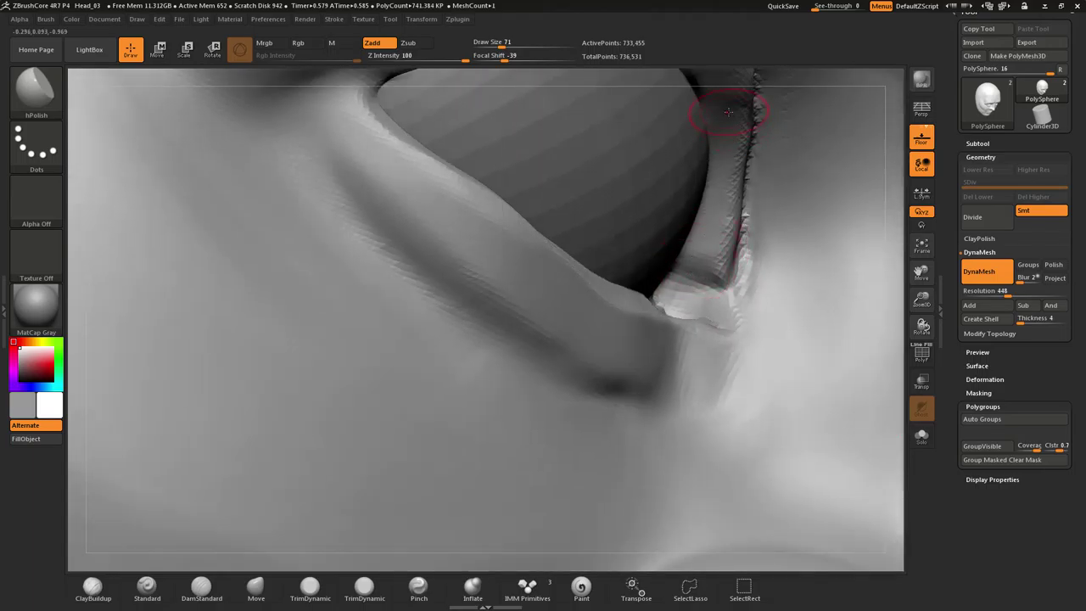
Polish the inner rim of the upper eyelid along the top of the eyeball with the hPolish brush
right_drag(713, 215, 707, 274)
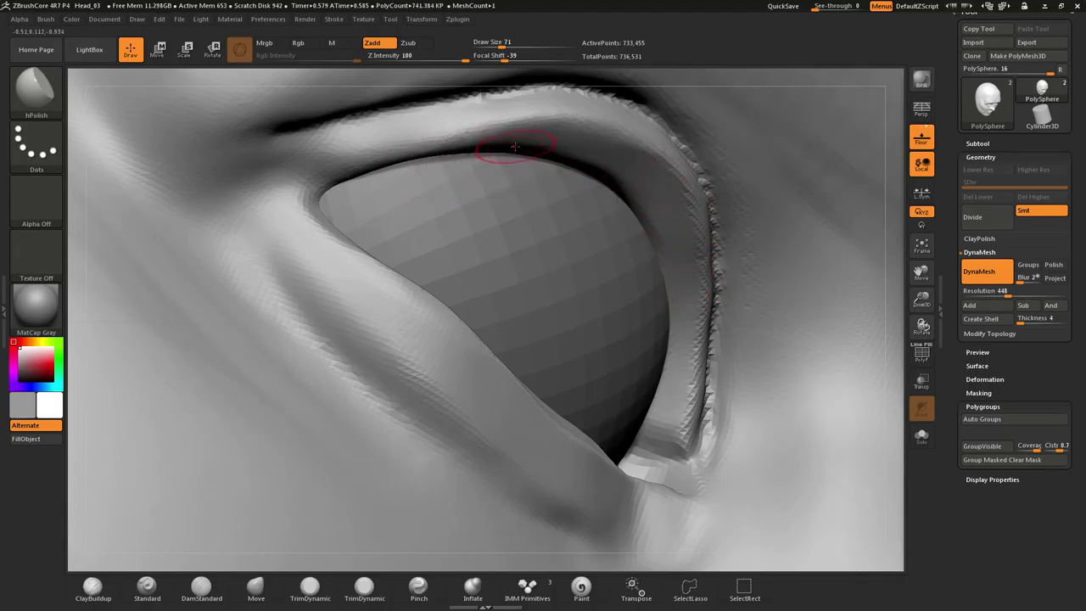
mouse_move(515, 147)
mouse_down()
mouse_move(492, 140)
mouse_move(394, 162)
mouse_up()
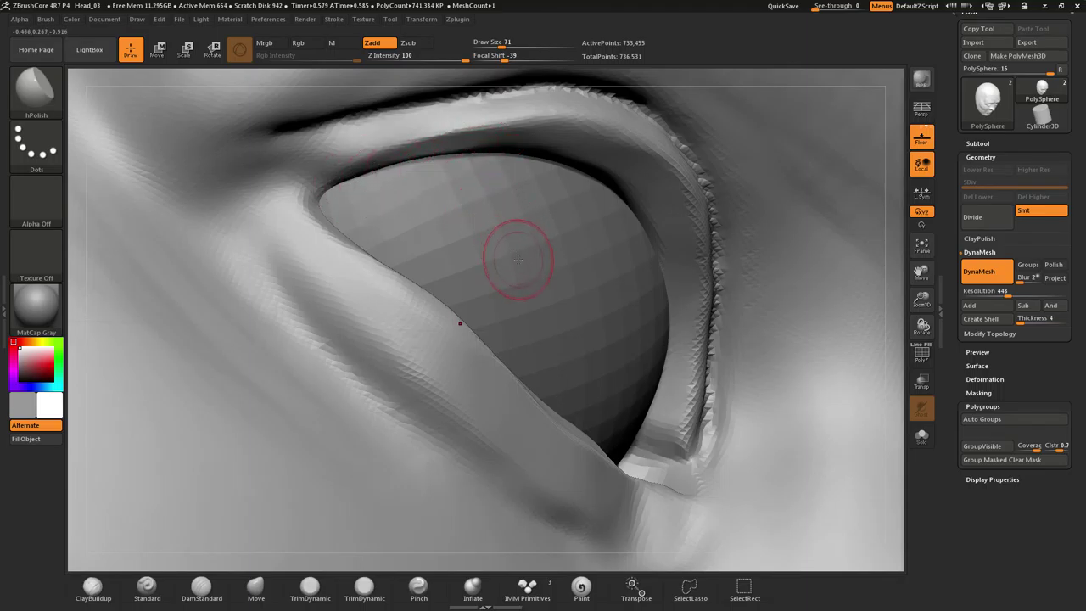
mouse_move(510, 295)
ctrl+right_down()
mouse_move(514, 328)
mouse_move(541, 222)
mouse_move(539, 316)
mouse_move(470, 458)
ctrl+right_up()
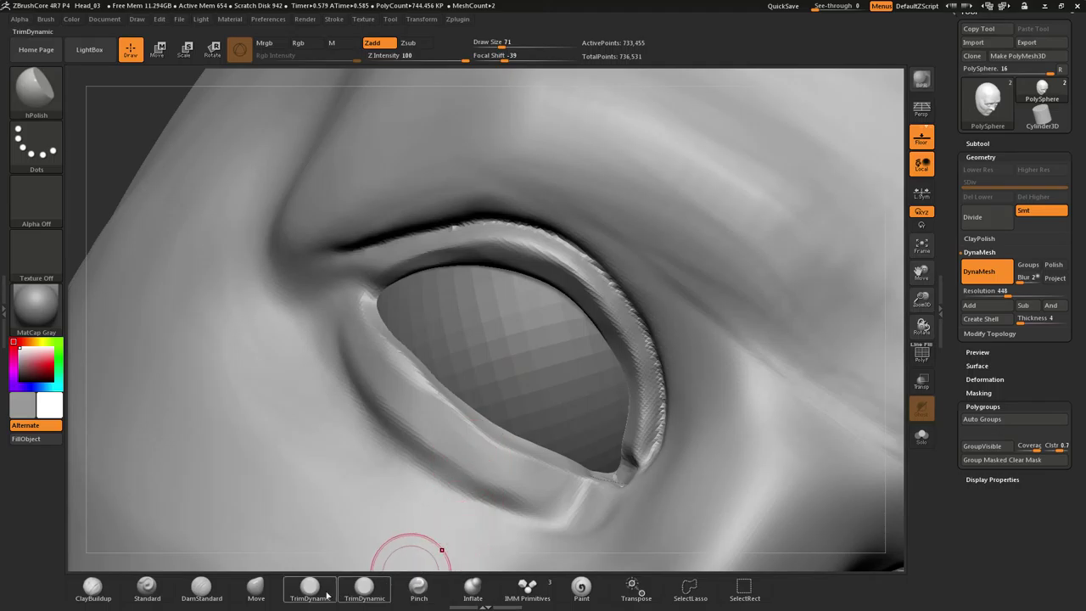
Adjust the edge of the lower eyelid toward the inner eye corner with the Move brush at Draw Size 71
click(256, 585)
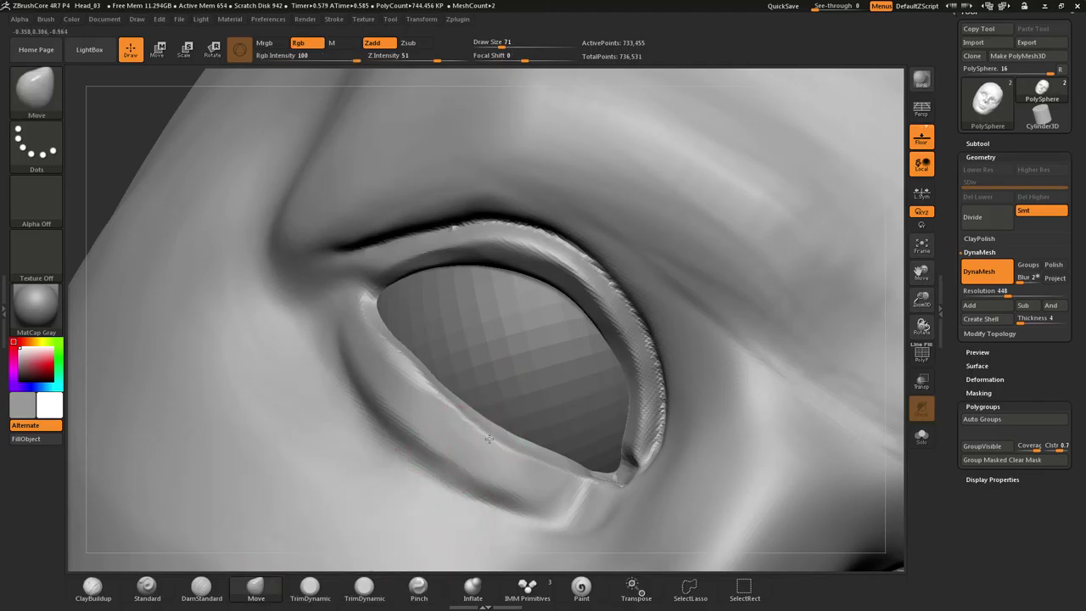
drag(488, 438, 557, 470)
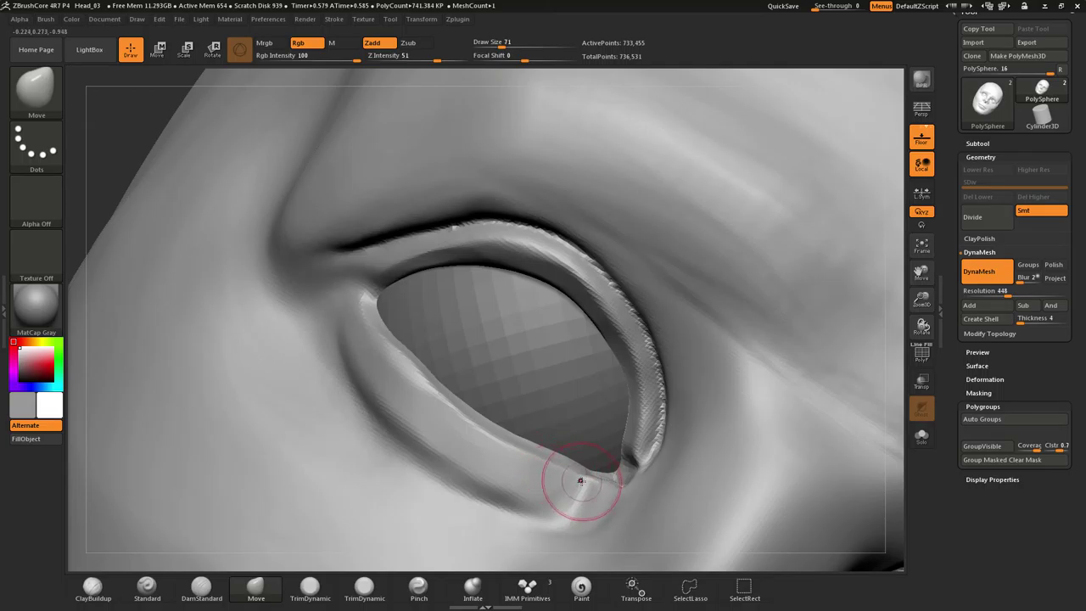
mouse_move(404, 385)
right_down()
mouse_move(445, 417)
mouse_move(449, 473)
right_up()
drag(729, 371, 736, 334)
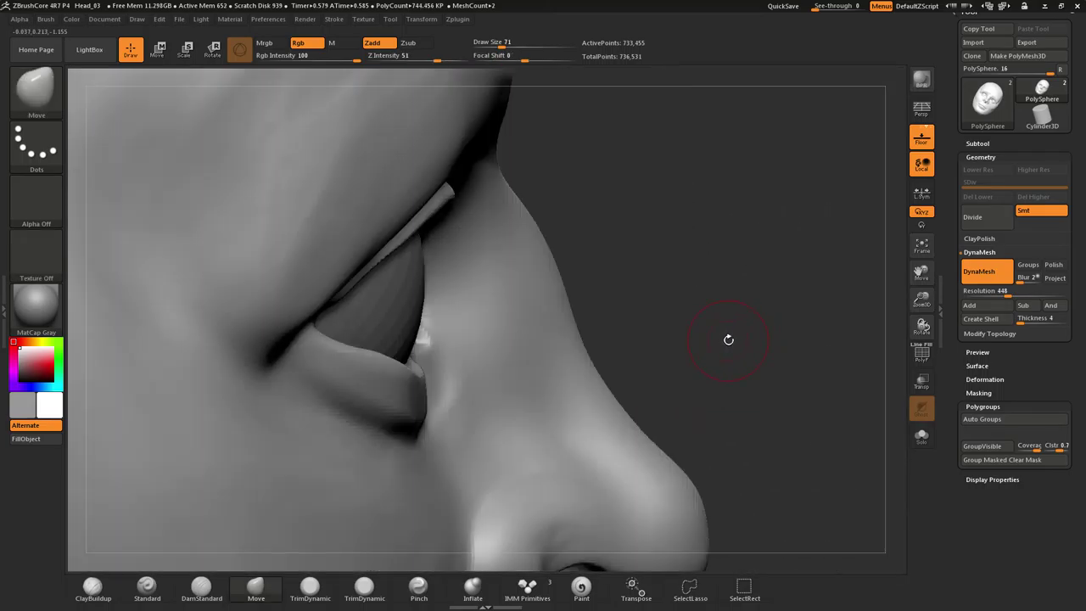
Smooth the side of the face from the temple down over the cheek and jaw
mouse_move(729, 339)
ctrl+right_down()
mouse_move(716, 382)
mouse_move(743, 295)
mouse_move(731, 295)
ctrl+right_up()
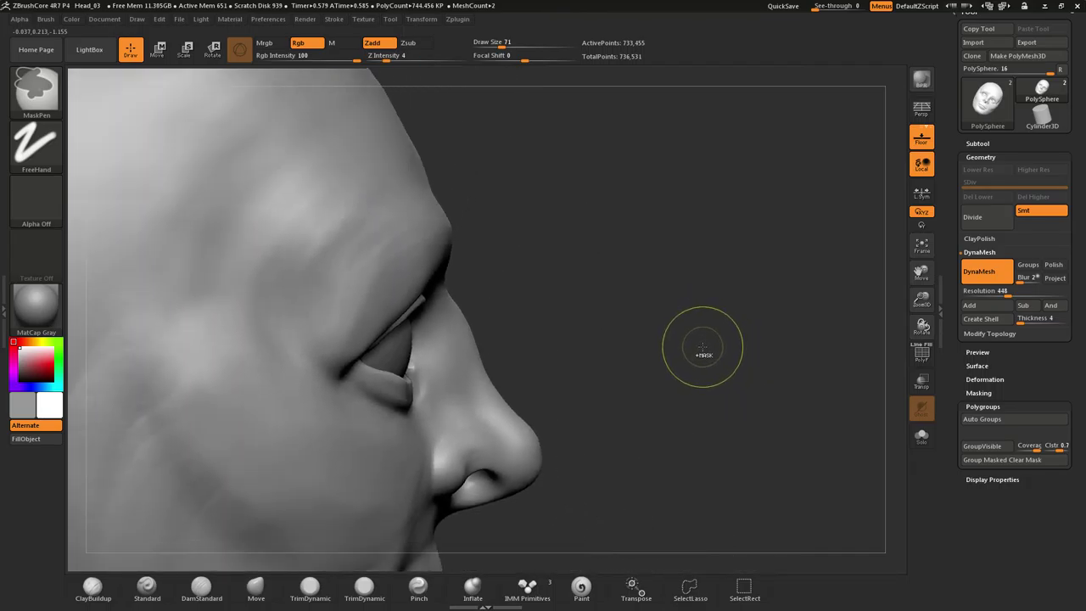
mouse_move(709, 350)
ctrl+right_down()
mouse_move(719, 315)
mouse_move(701, 330)
mouse_move(662, 332)
mouse_move(675, 390)
mouse_move(683, 259)
ctrl+right_up()
mouse_move(680, 305)
ctrl+right_down()
mouse_move(690, 307)
mouse_move(687, 284)
ctrl+right_up()
mouse_move(662, 334)
right_down()
mouse_move(656, 348)
mouse_move(683, 355)
mouse_move(763, 347)
mouse_move(764, 260)
right_up()
shift+drag(599, 370, 541, 342)
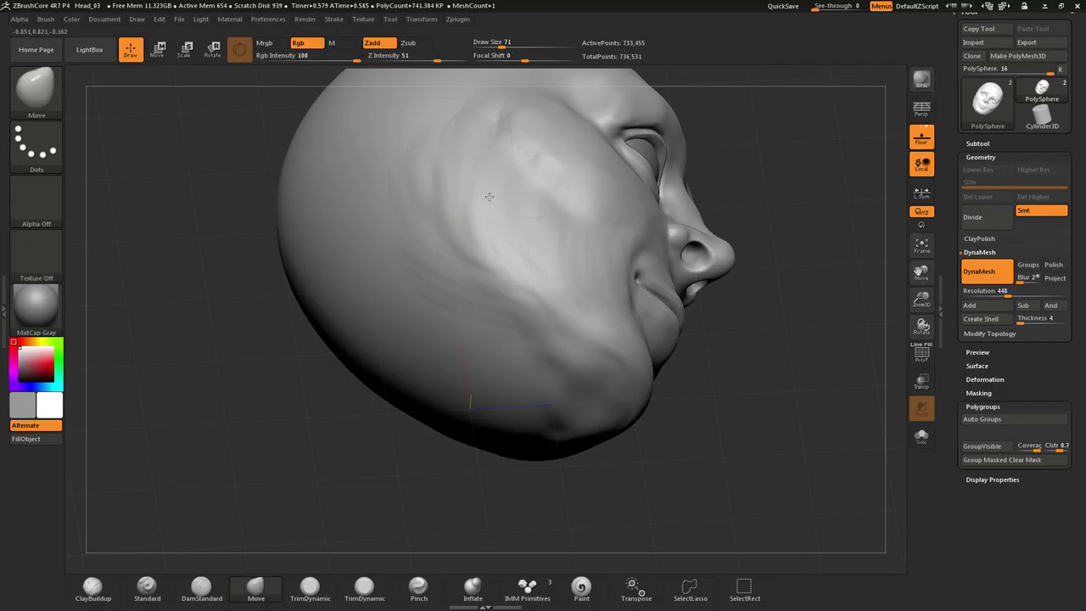
right_drag(490, 196, 490, 222)
shift+drag(501, 144, 495, 106)
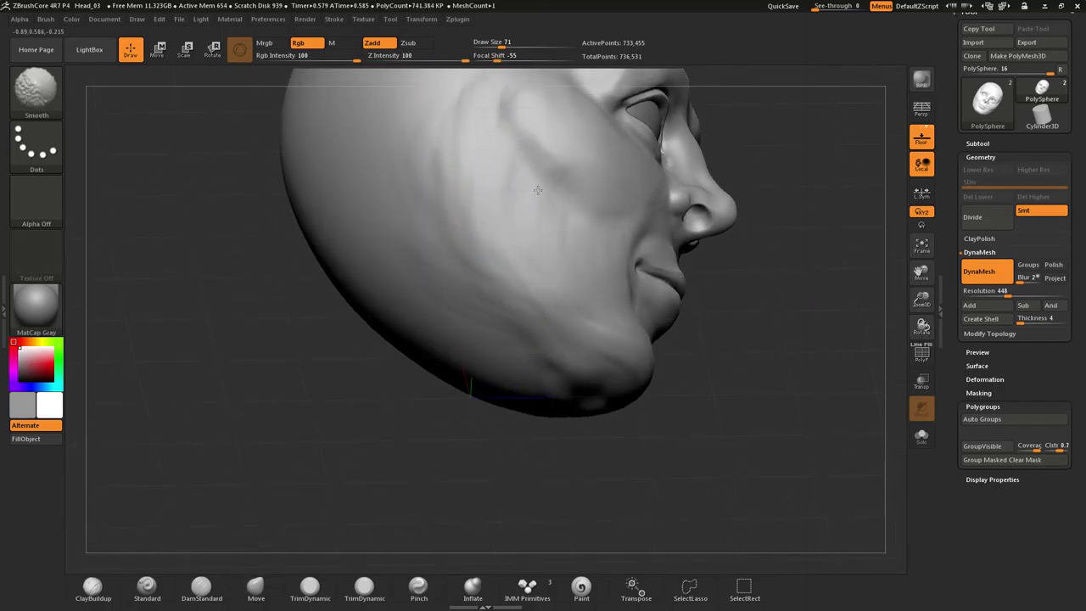
shift+drag(557, 247, 571, 263)
right_drag(516, 216, 547, 315)
key(w)
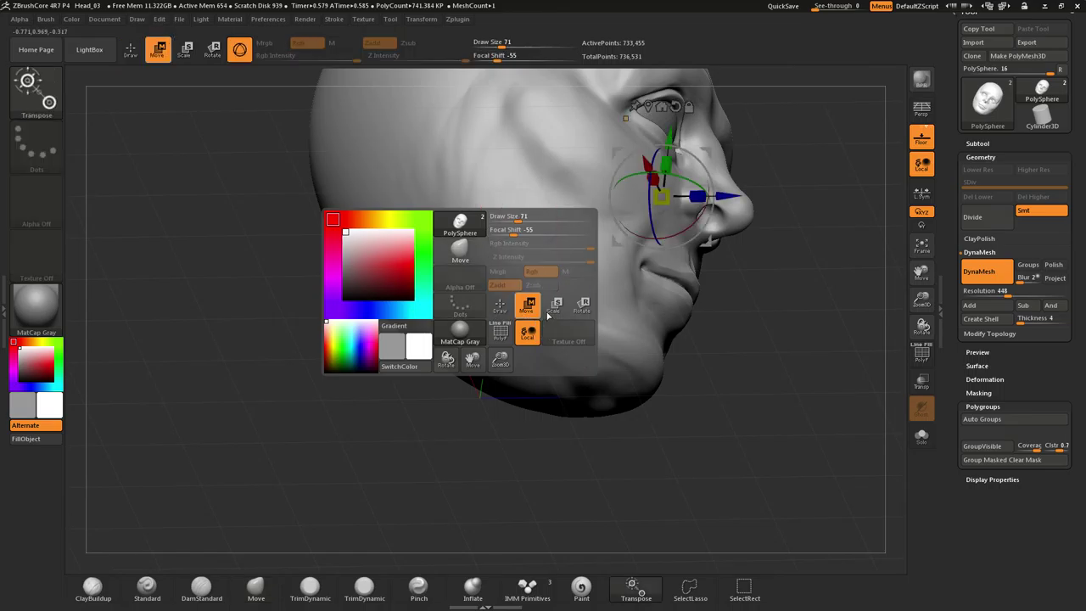
key(space)
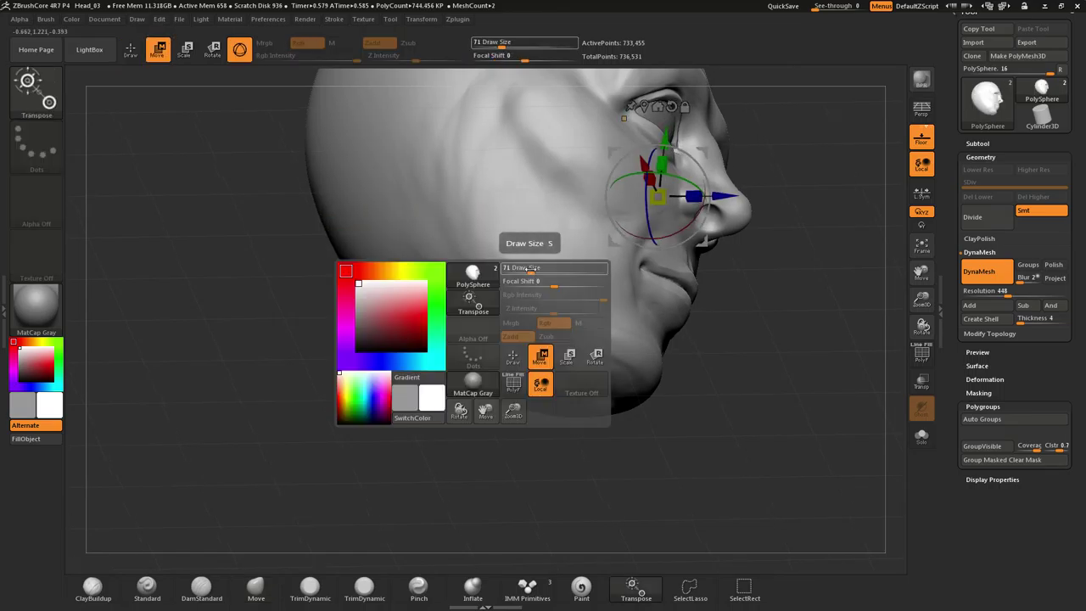
click(515, 356)
Smooth the side of the head behind the cheekbone and above the jaw
key(shift)
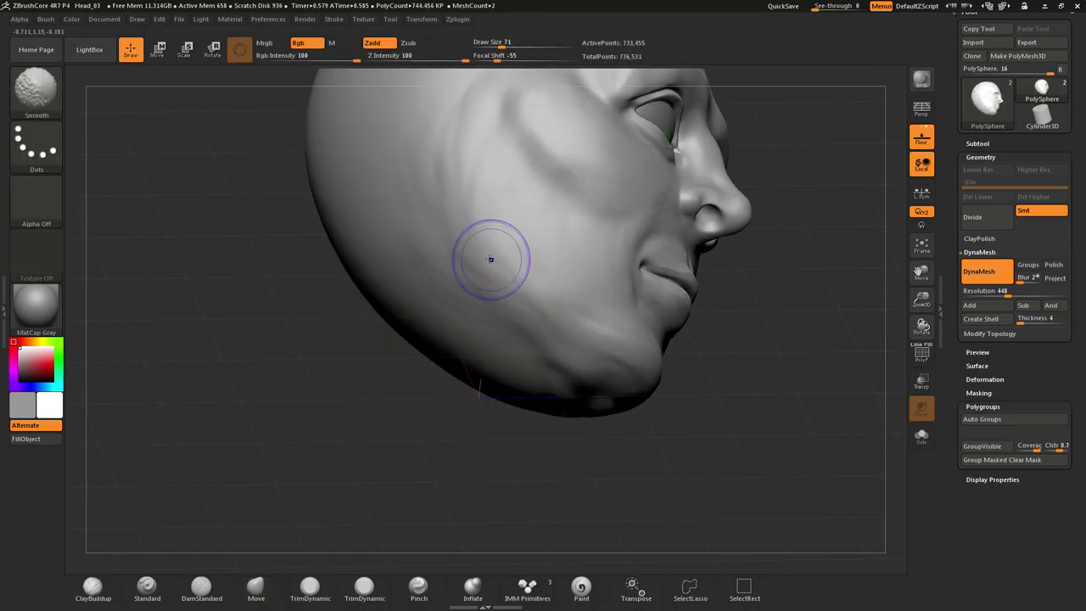
shift+drag(439, 162, 451, 123)
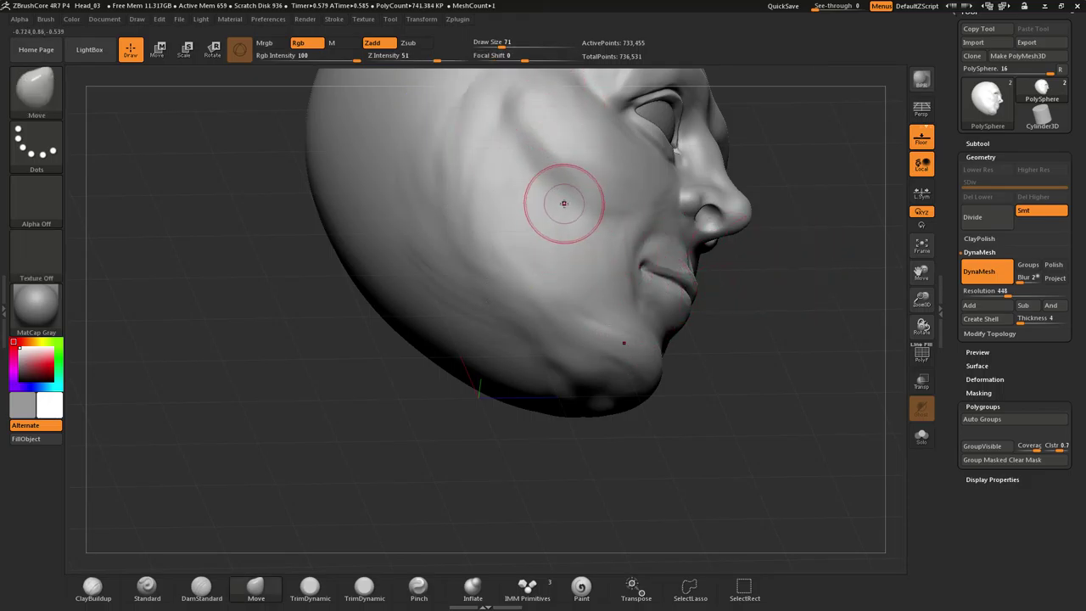
right_drag(564, 204, 569, 206)
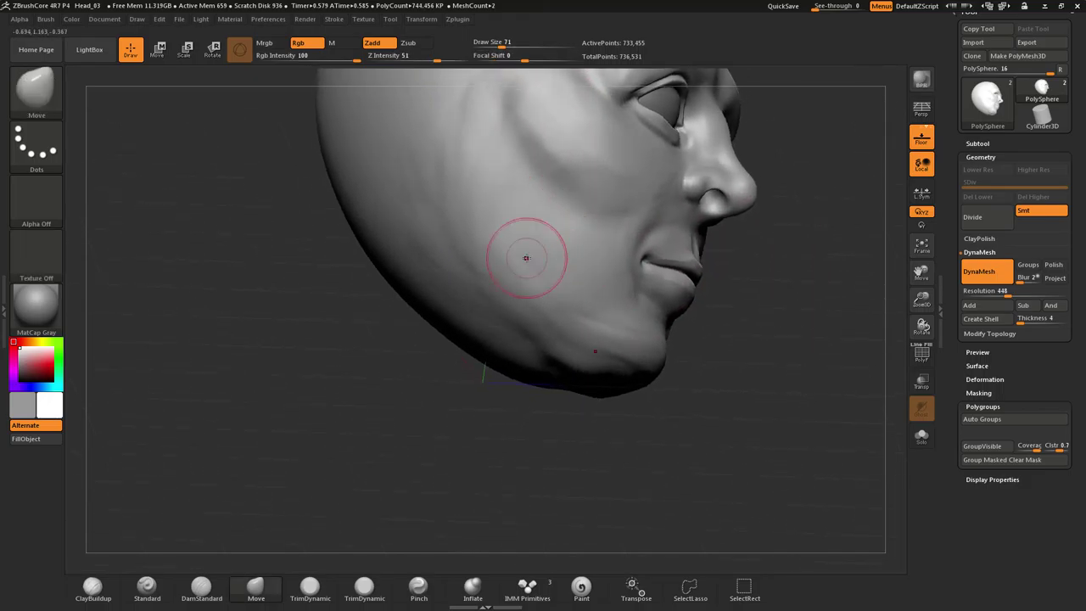
mouse_move(464, 197)
right_down()
mouse_move(556, 193)
mouse_move(448, 194)
mouse_move(500, 199)
mouse_move(491, 363)
right_up()
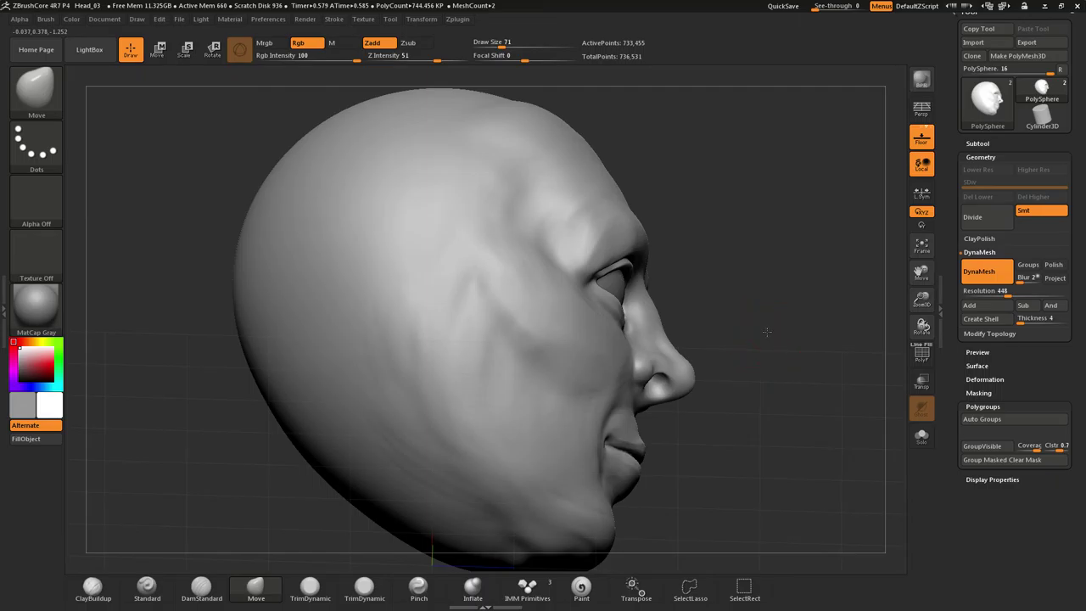
Adjust the upper eyelid's arch from the front with the Move brush and smooth the brow and cheek
drag(766, 331, 583, 308)
shift+drag(442, 274, 408, 275)
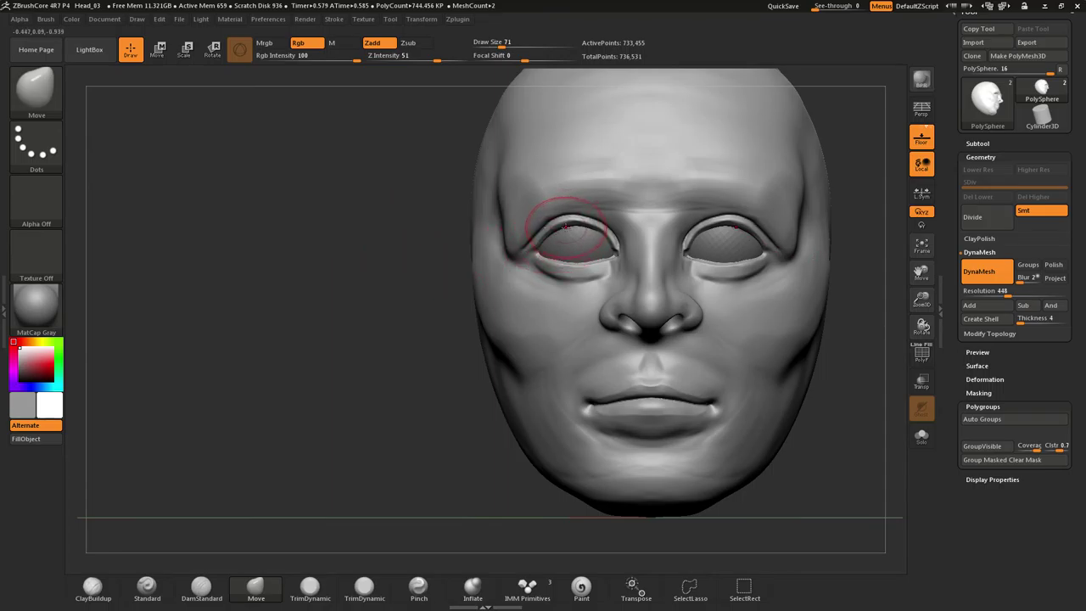
drag(564, 224, 575, 227)
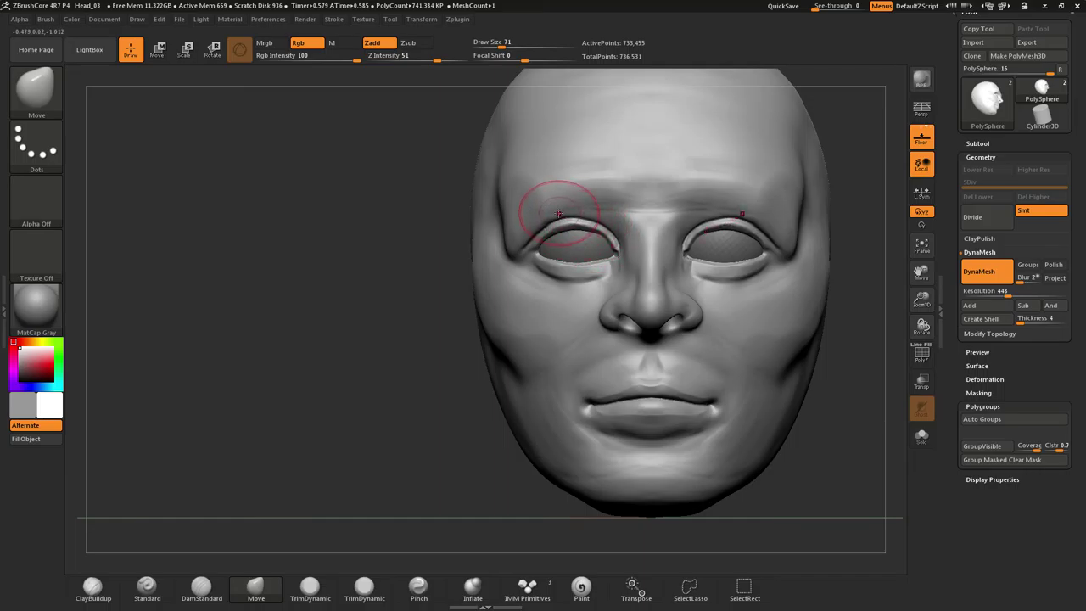
shift+drag(616, 193, 594, 194)
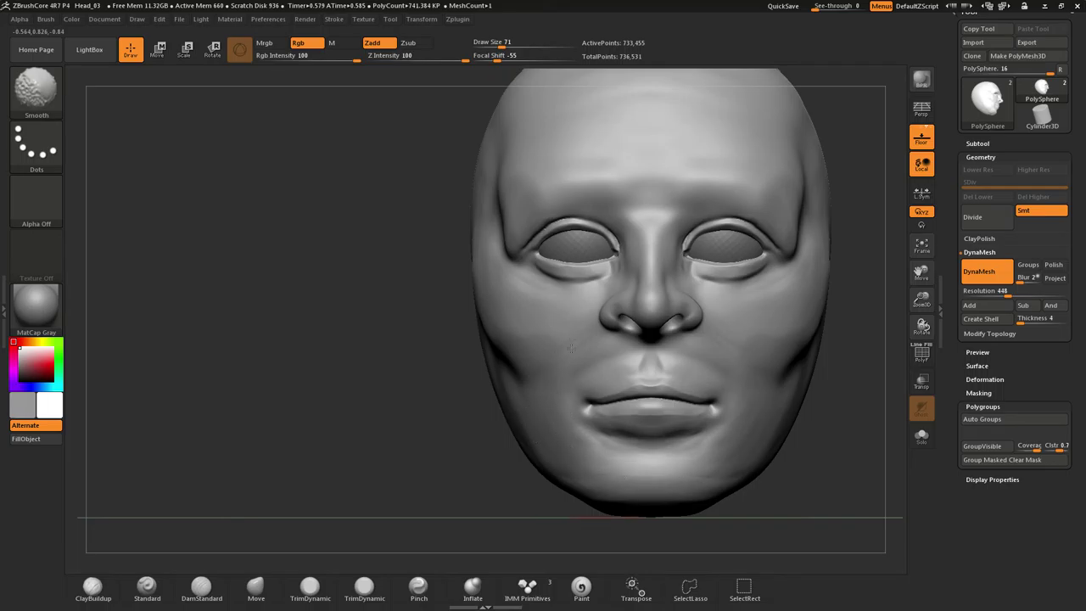
shift+drag(551, 364, 514, 360)
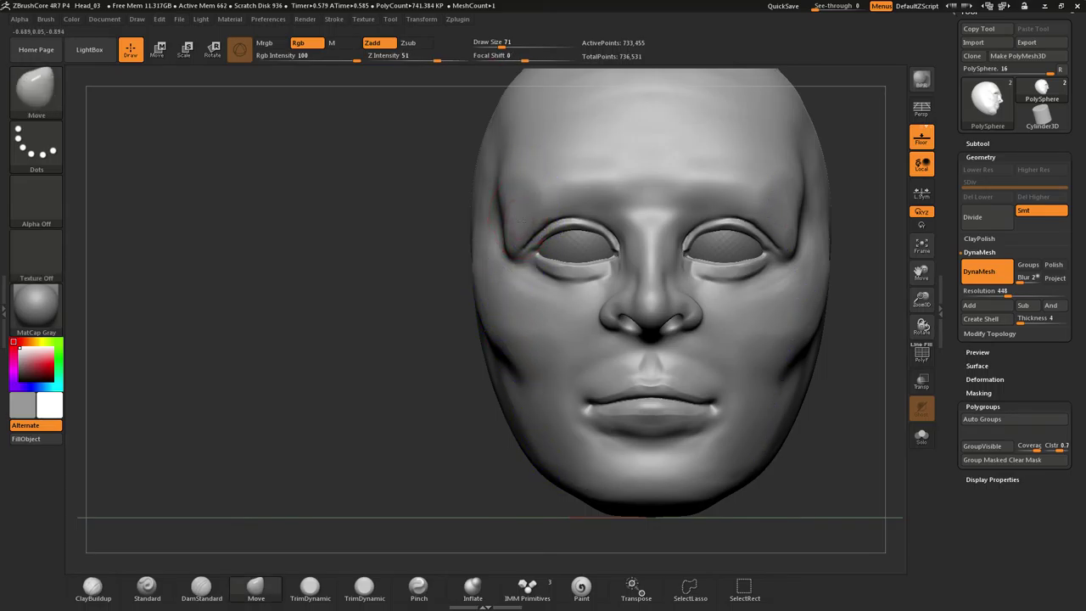
Mask the upper and lower eyelids all around the eye, including both eye corners, with the MaskPen brush
drag(365, 197, 469, 218)
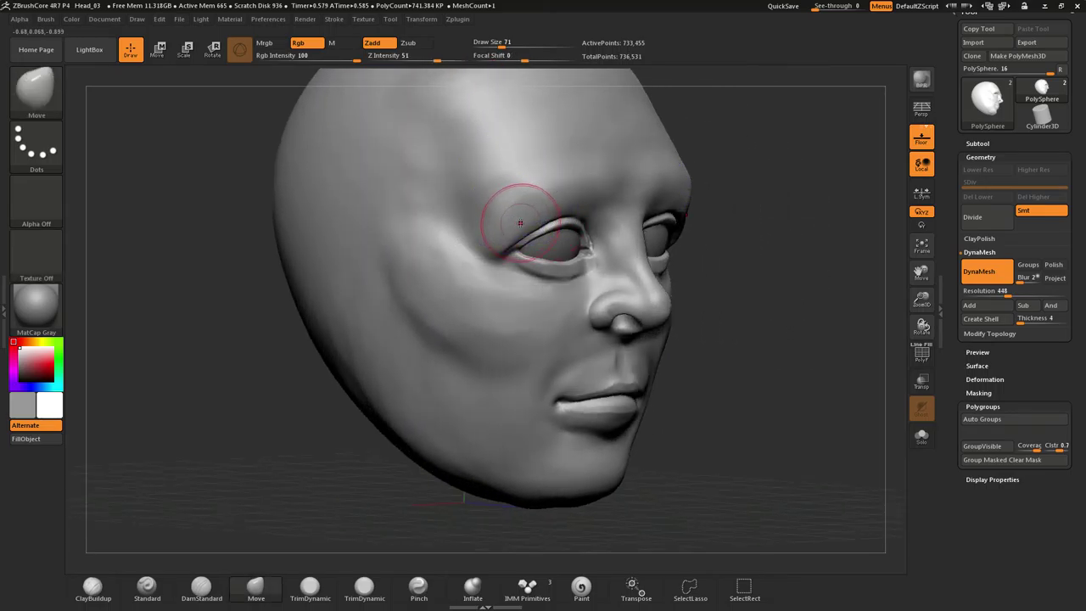
right_drag(521, 223, 485, 223)
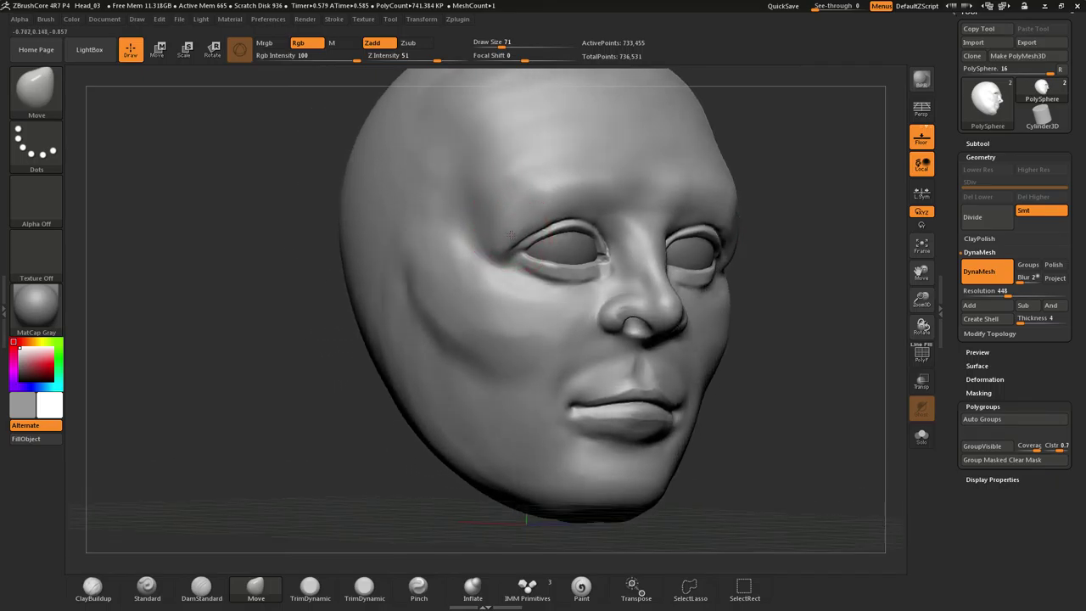
key(ctrl)
key(ctrl)
mouse_move(563, 274)
ctrl+right_down()
mouse_move(563, 242)
mouse_move(570, 373)
ctrl+right_up()
ctrl+right_drag(594, 313, 596, 360)
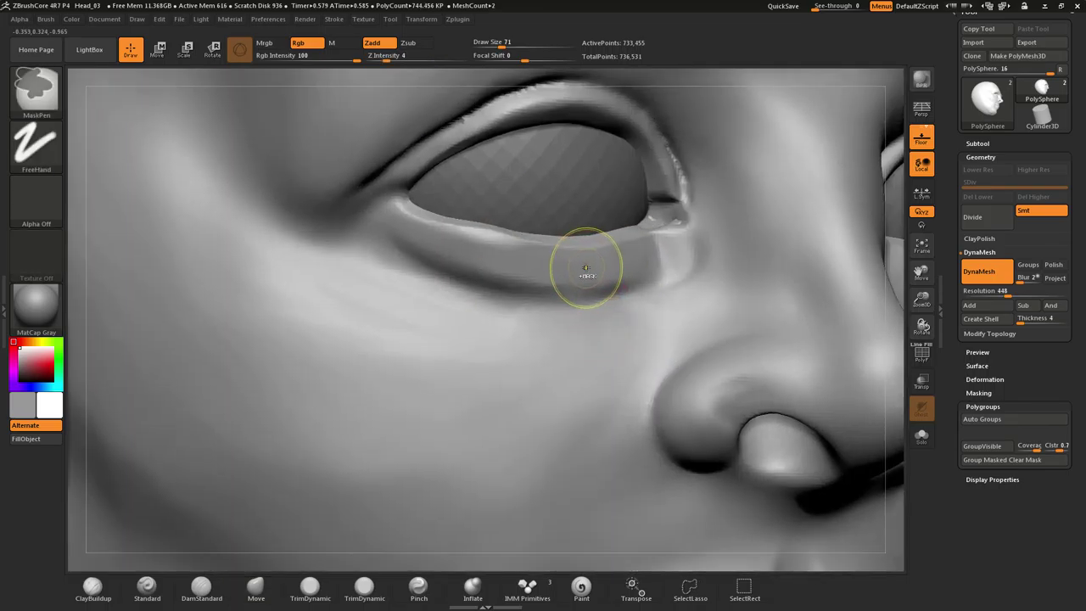
mouse_move(559, 266)
ctrl+mouse_down()
mouse_move(526, 264)
mouse_move(610, 263)
ctrl+mouse_up()
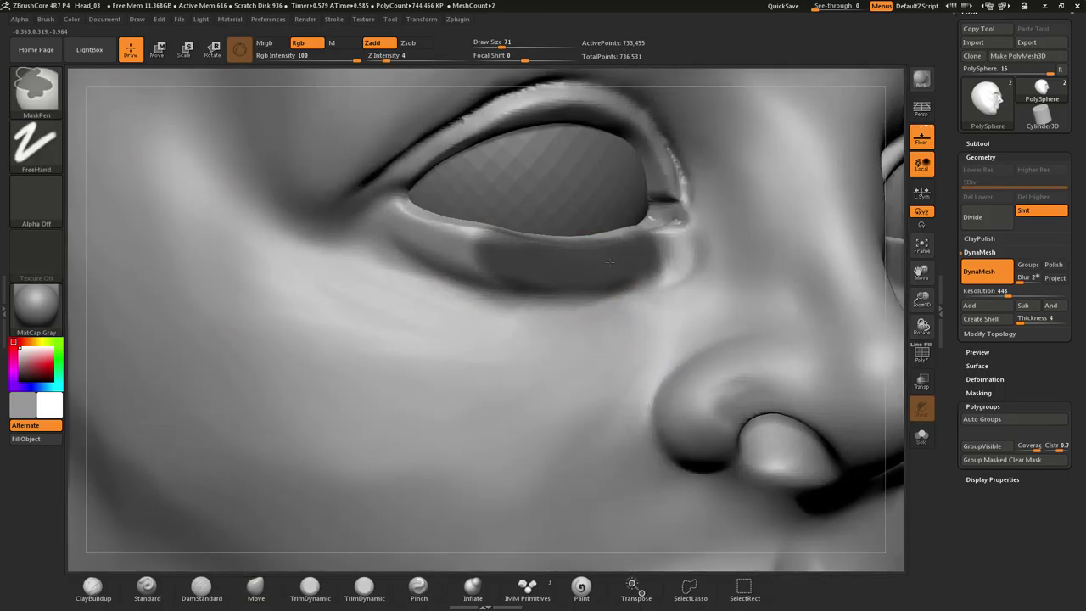
mouse_move(530, 263)
ctrl+mouse_down()
mouse_move(432, 236)
mouse_move(414, 203)
ctrl+mouse_up()
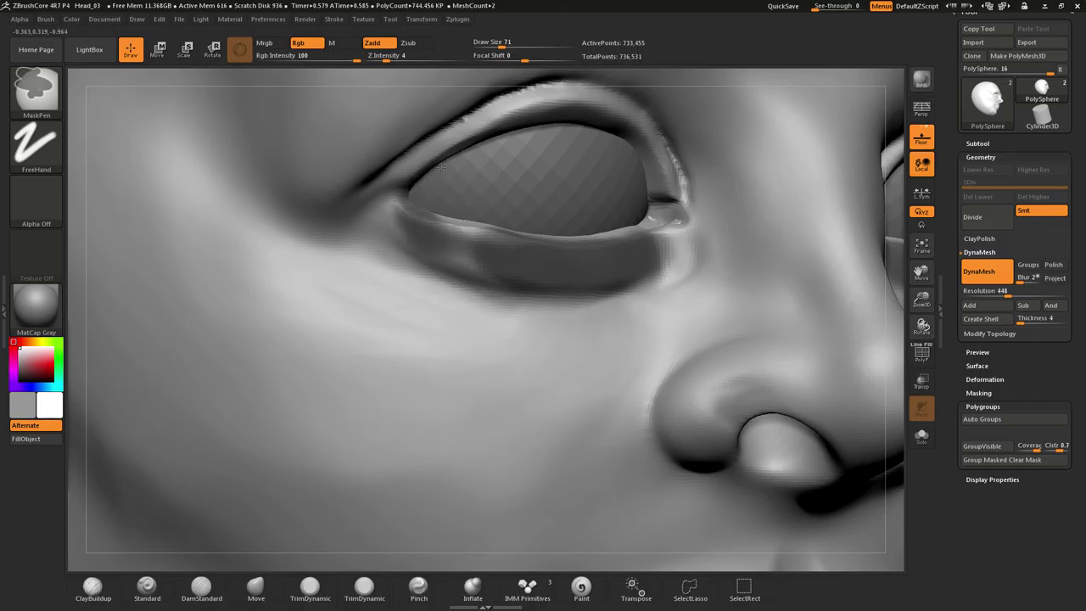
mouse_move(440, 167)
ctrl+mouse_down()
mouse_move(409, 177)
mouse_move(378, 216)
mouse_move(534, 100)
mouse_move(547, 113)
mouse_move(584, 96)
mouse_move(615, 106)
mouse_move(640, 135)
mouse_move(642, 178)
mouse_move(641, 156)
ctrl+mouse_up()
mouse_move(649, 197)
ctrl+mouse_down()
mouse_move(666, 246)
mouse_move(456, 208)
mouse_move(477, 250)
ctrl+mouse_up()
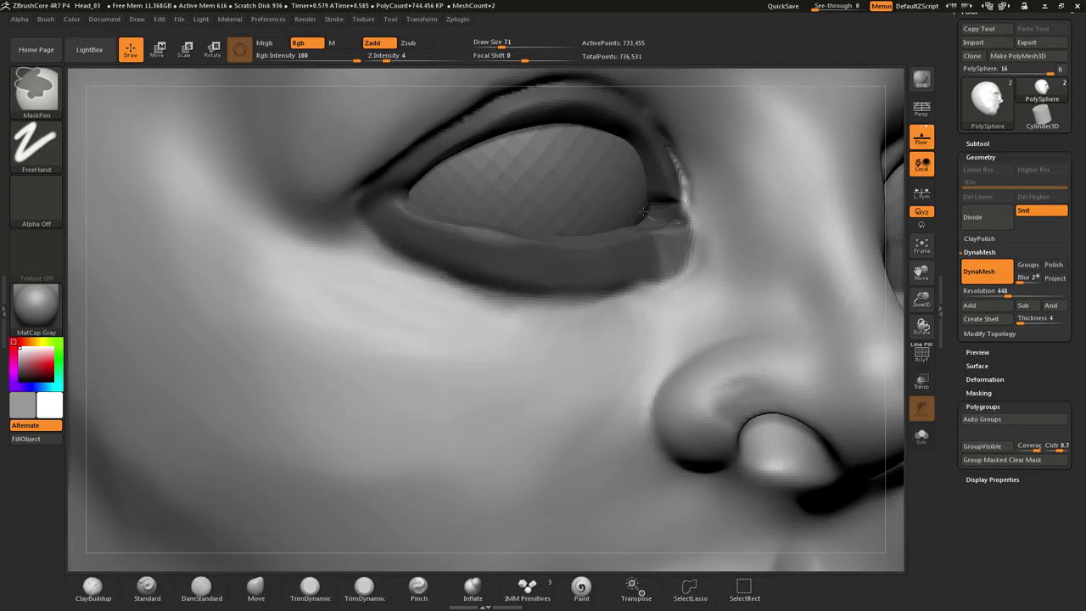
mouse_move(668, 180)
ctrl+mouse_down()
mouse_move(668, 232)
mouse_move(598, 297)
mouse_move(491, 295)
mouse_move(420, 274)
mouse_move(385, 232)
ctrl+mouse_up()
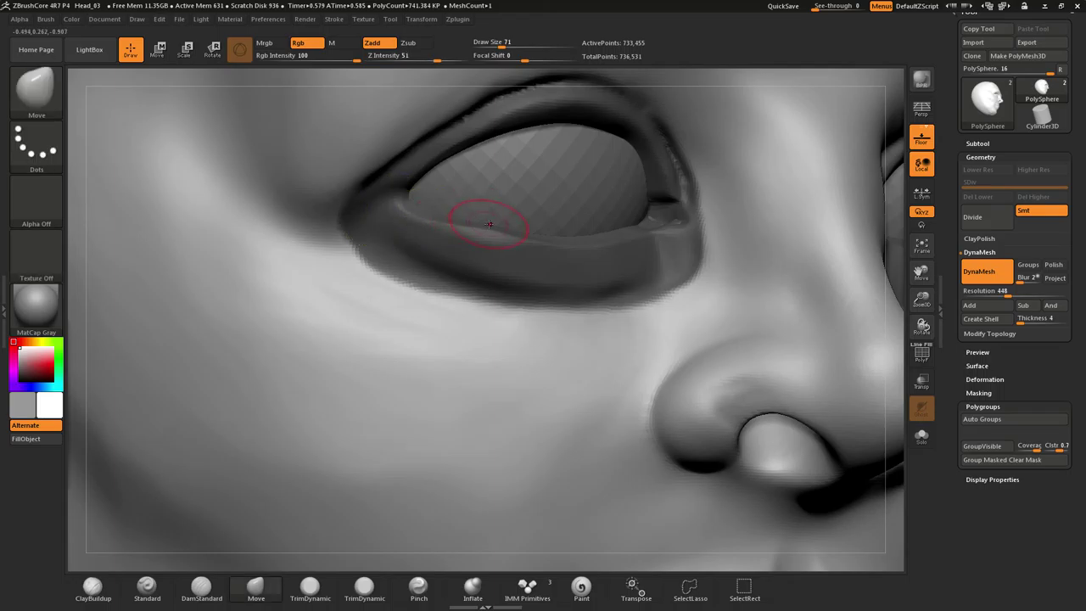
Set the Move brush's Draw Size to 120 and pull the skin above the masked upper eyelid down over its crease
right_drag(487, 224, 466, 159)
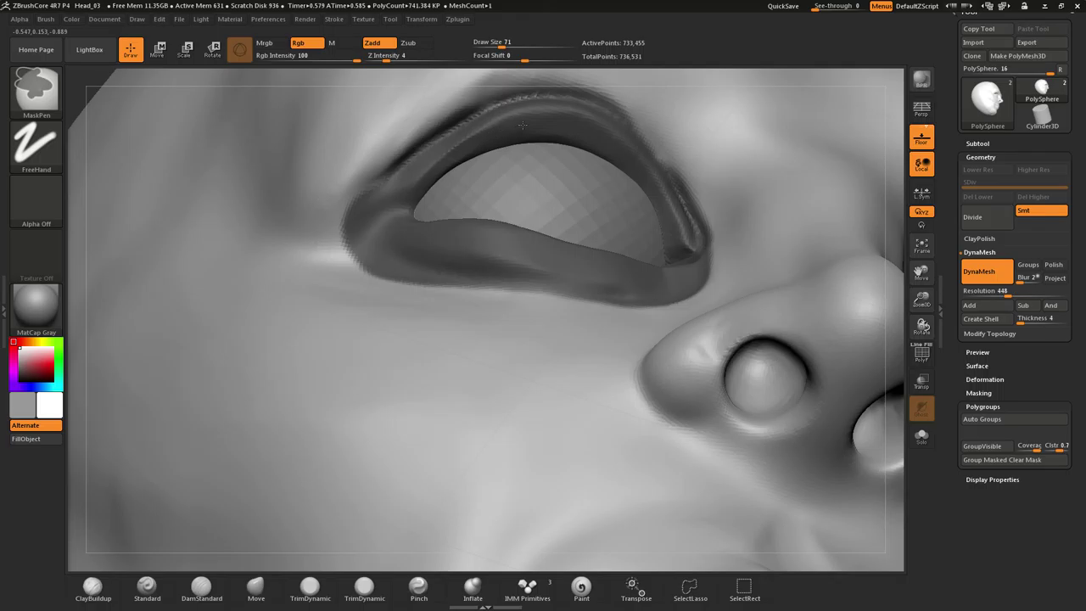
mouse_move(528, 185)
ctrl+right_down()
mouse_move(541, 284)
mouse_move(539, 218)
mouse_move(537, 289)
mouse_move(521, 310)
mouse_move(536, 348)
ctrl+right_up()
key(s)
key(s)
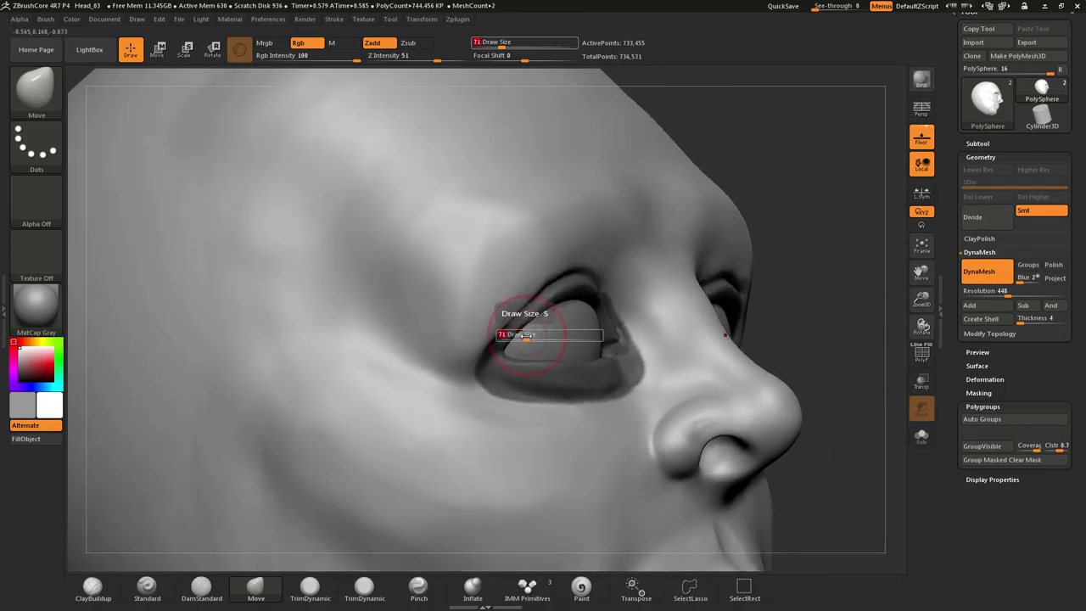
mouse_move(527, 340)
mouse_down()
mouse_move(552, 340)
mouse_move(501, 330)
mouse_up()
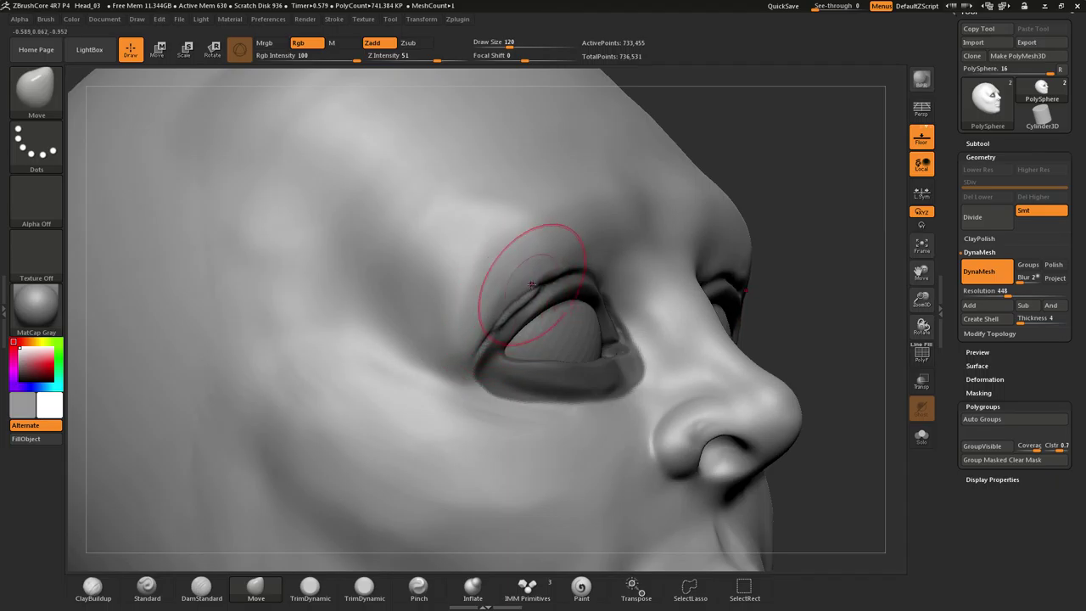
right_drag(508, 286, 564, 302)
mouse_move(564, 302)
mouse_down()
mouse_move(543, 290)
mouse_move(510, 327)
mouse_up()
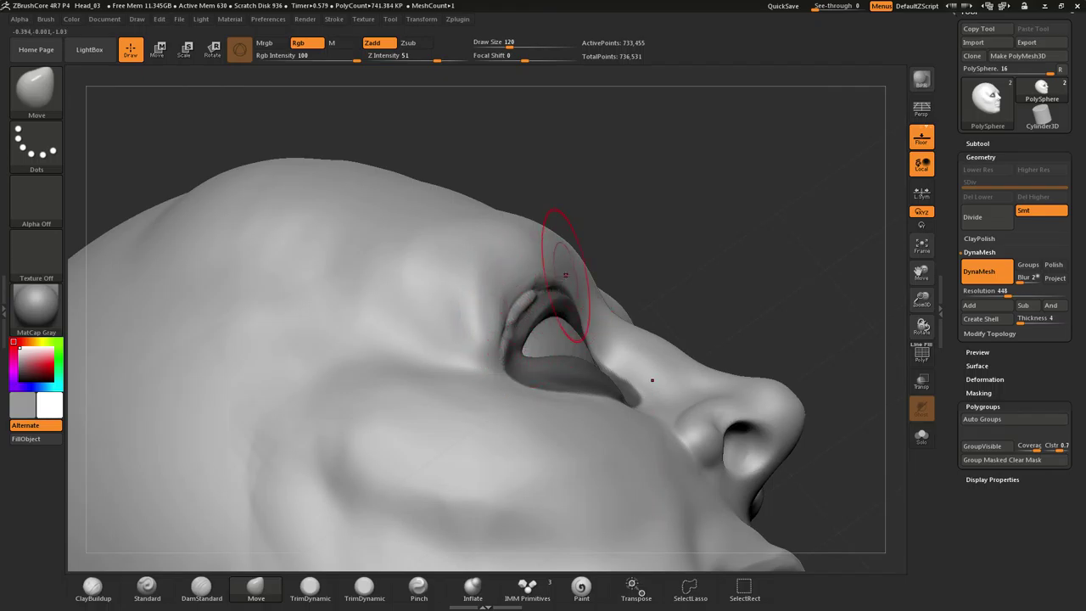
Clear the mask from the eyelids and remesh the head with DynaMesh
right_drag(566, 275, 568, 272)
ctrl+drag(614, 143, 651, 165)
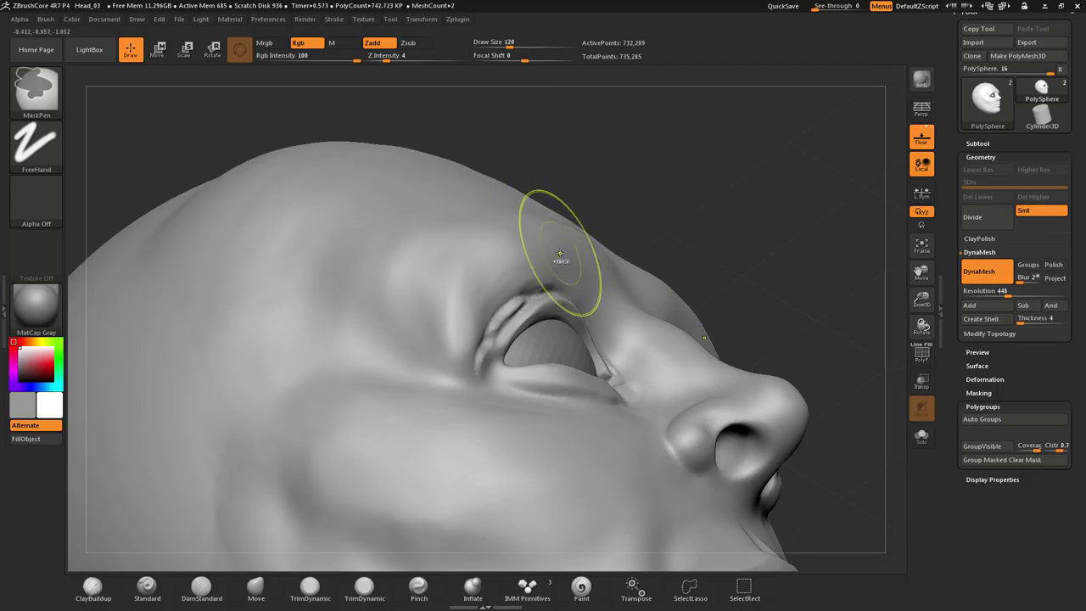
Set the DamStandard brush's Draw Size to 44 and carve the crease above the upper eyelid from the outer eye corner
mouse_move(560, 256)
right_down()
mouse_move(437, 361)
mouse_move(514, 326)
right_up()
key(b)
key(d)
key(s)
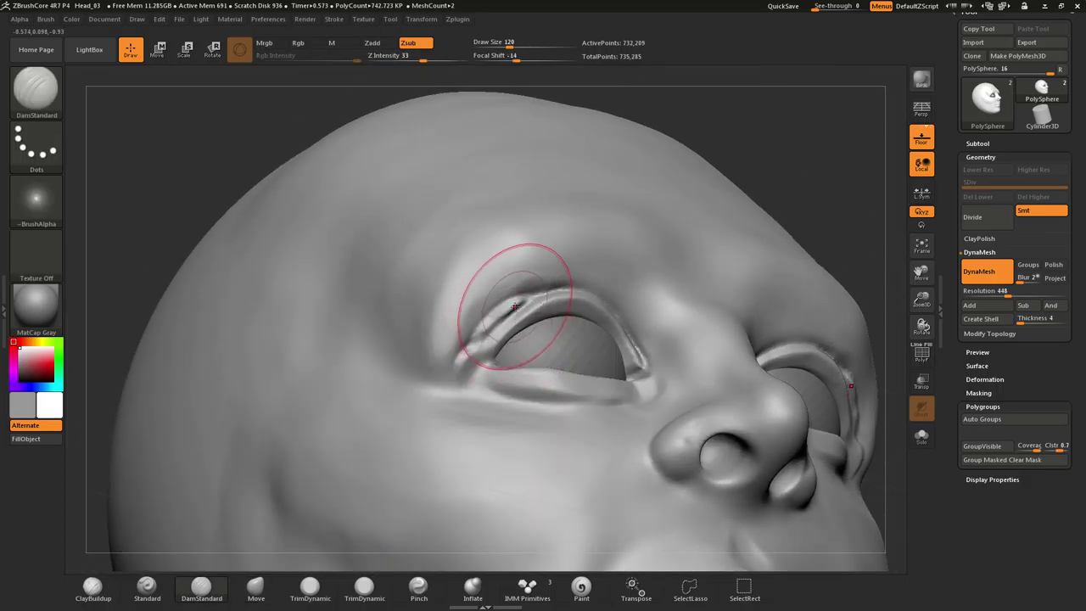
key(s)
drag(514, 309, 502, 307)
drag(473, 345, 520, 301)
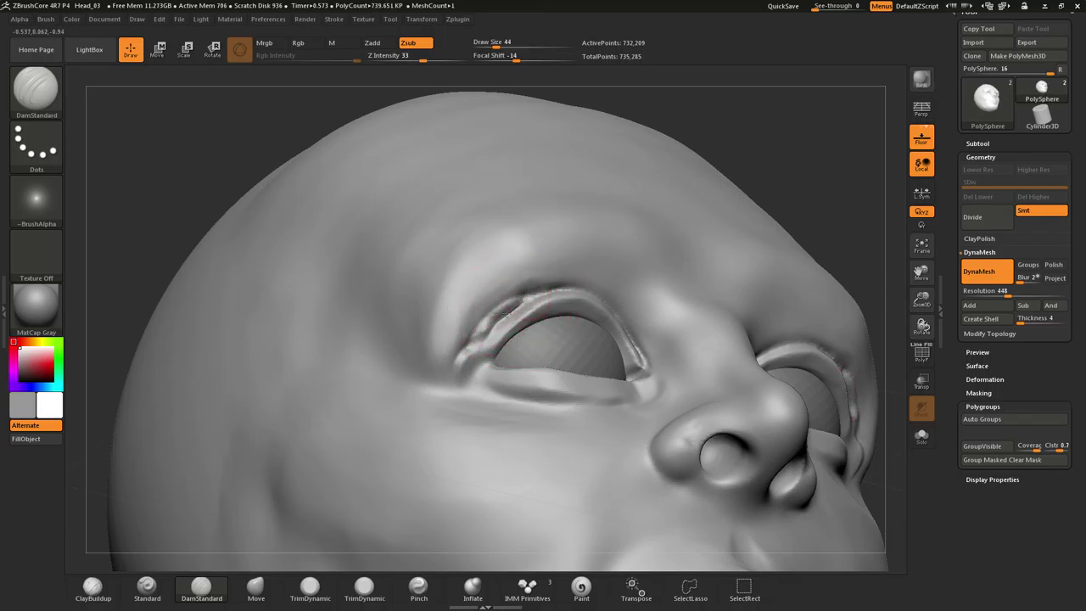
right_drag(507, 314, 538, 318)
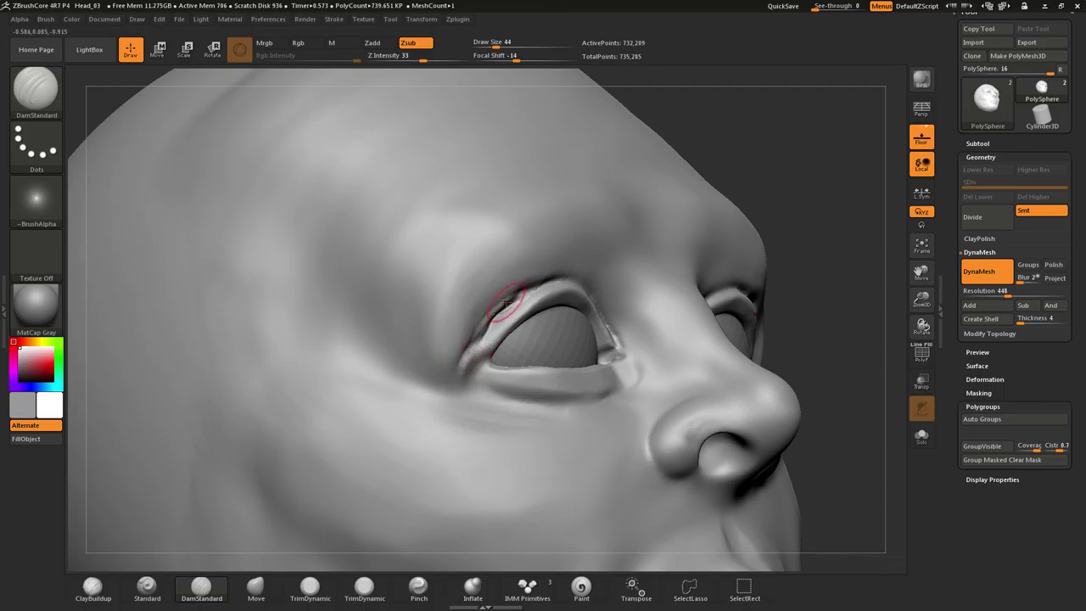
right_drag(485, 336, 532, 288)
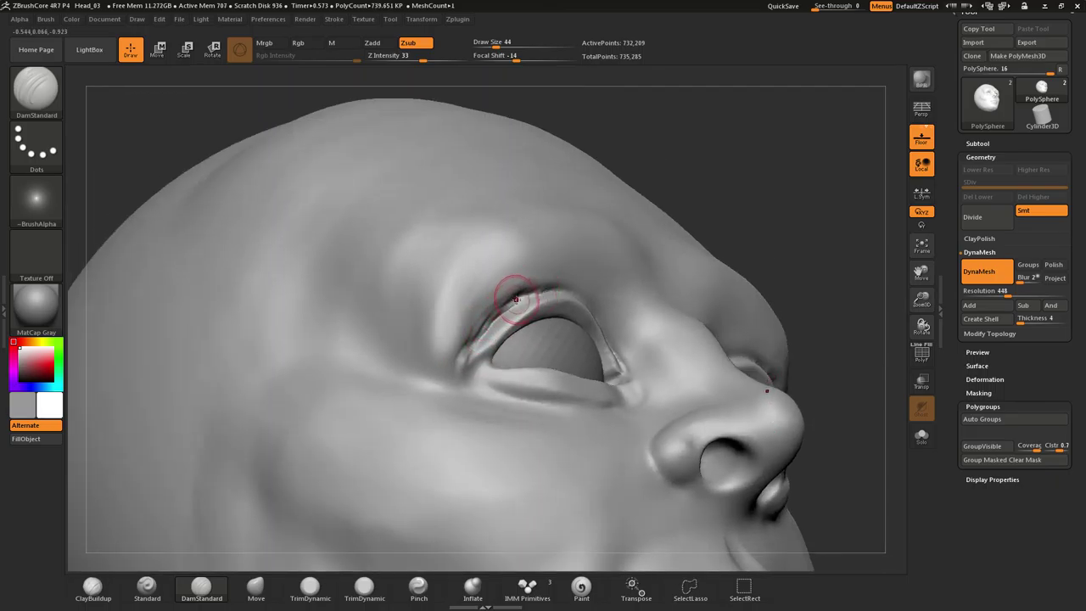
Reduce the Draw Size to 18 and smooth the crease between the upper eyelid and the skin fold above it
key(s)
drag(516, 300, 508, 302)
key(shift)
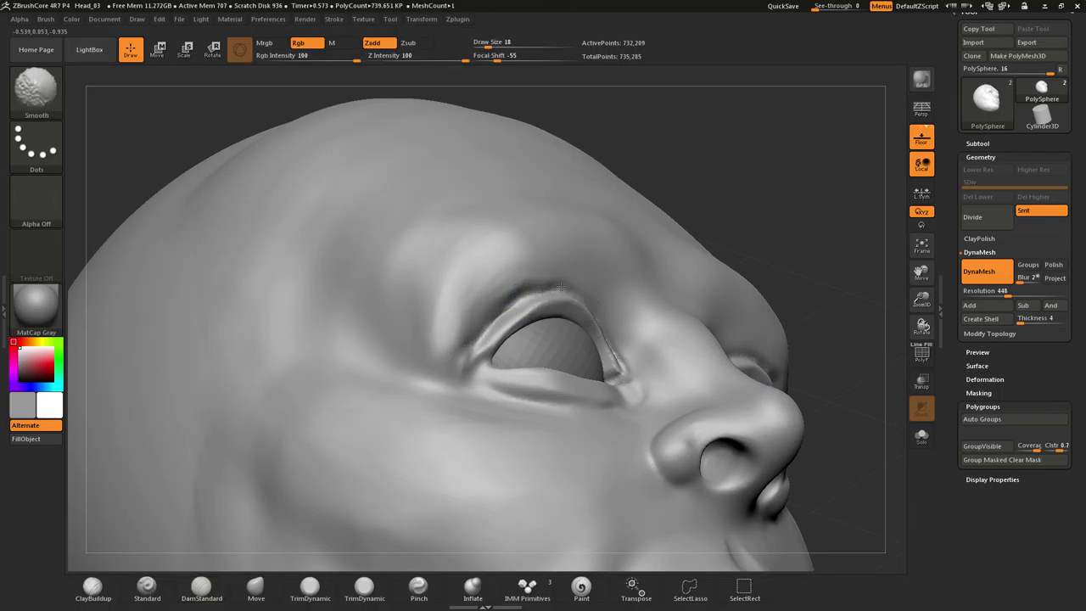
right_drag(560, 286, 538, 300)
shift+drag(538, 300, 501, 284)
mouse_move(501, 283)
right_down()
mouse_move(558, 273)
mouse_move(627, 282)
right_up()
mouse_move(701, 247)
shift+right_down()
mouse_move(701, 260)
mouse_move(642, 257)
mouse_move(587, 227)
shift+right_up()
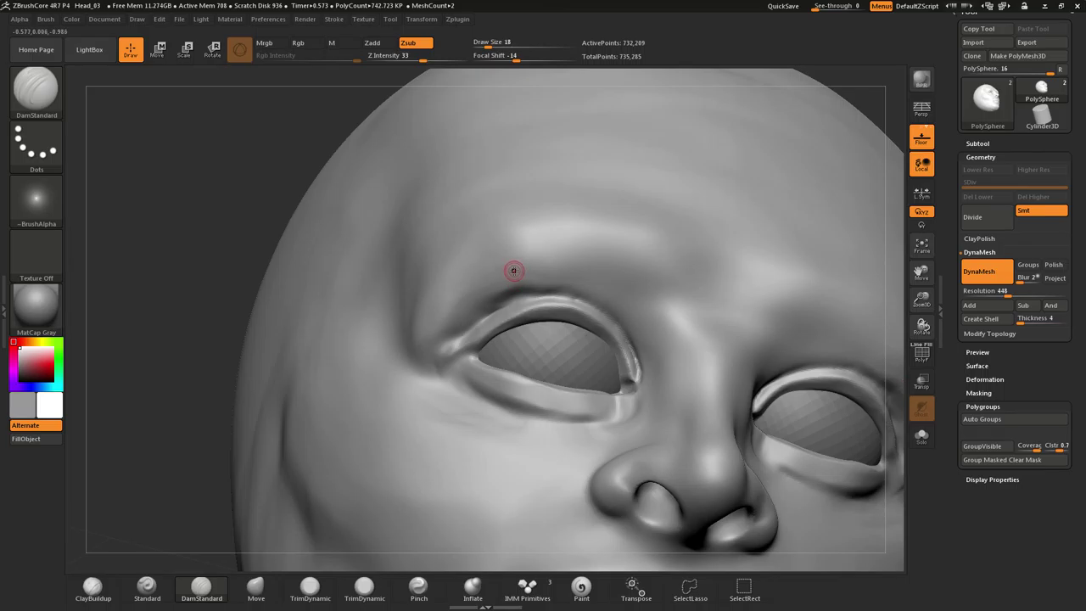
Set the ClayBuildup brush's Draw Size to 41 and build up the skin fold along the upper eyelid crease from the outer corner
key(b)
key(c)
key(b)
right_drag(514, 272, 585, 276)
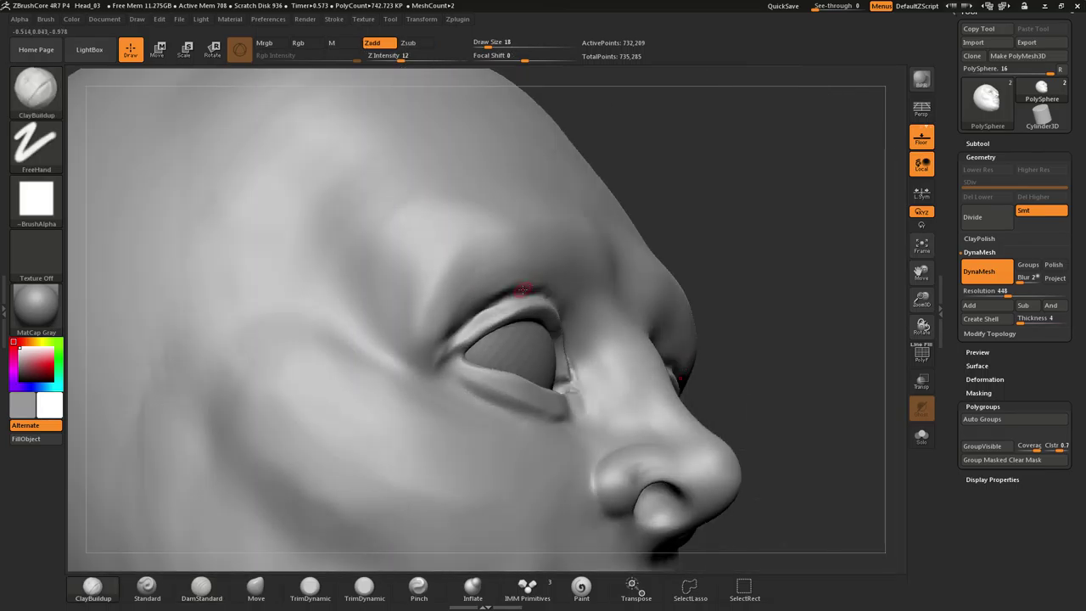
right_drag(523, 290, 476, 277)
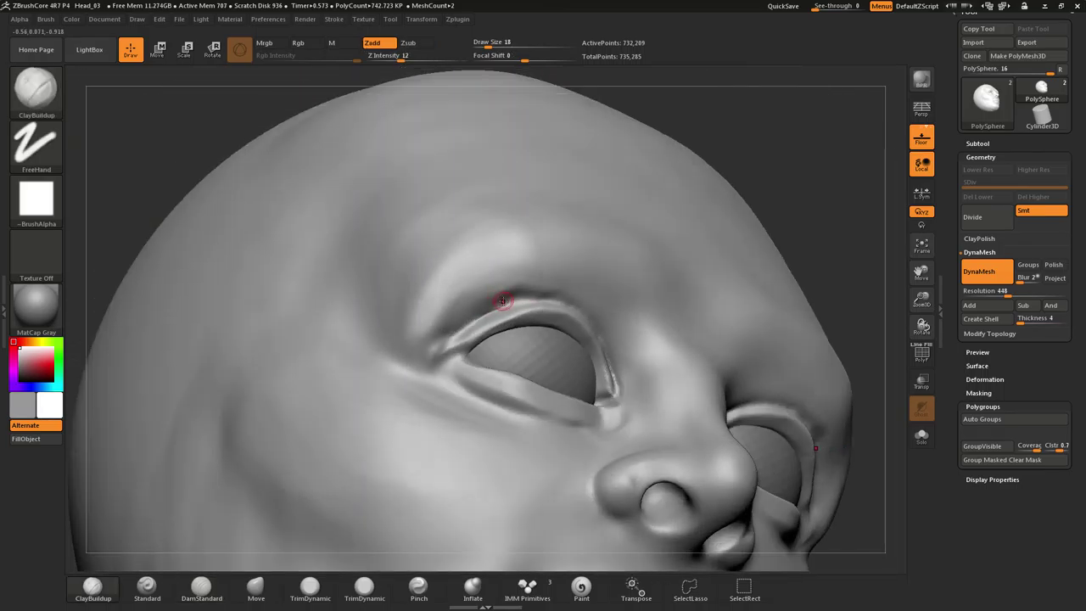
key(s)
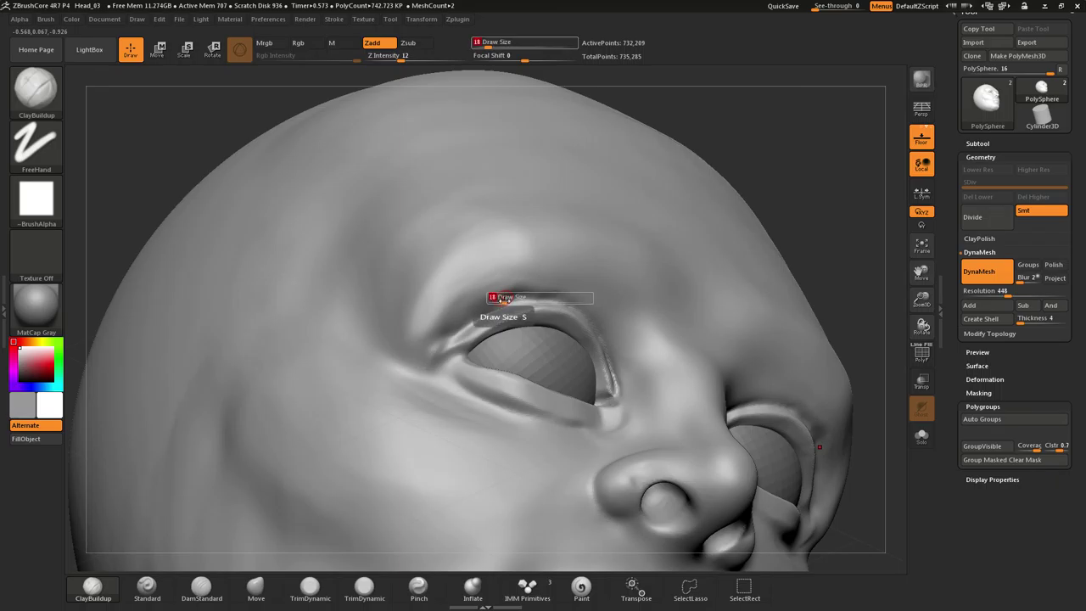
drag(502, 298, 536, 291)
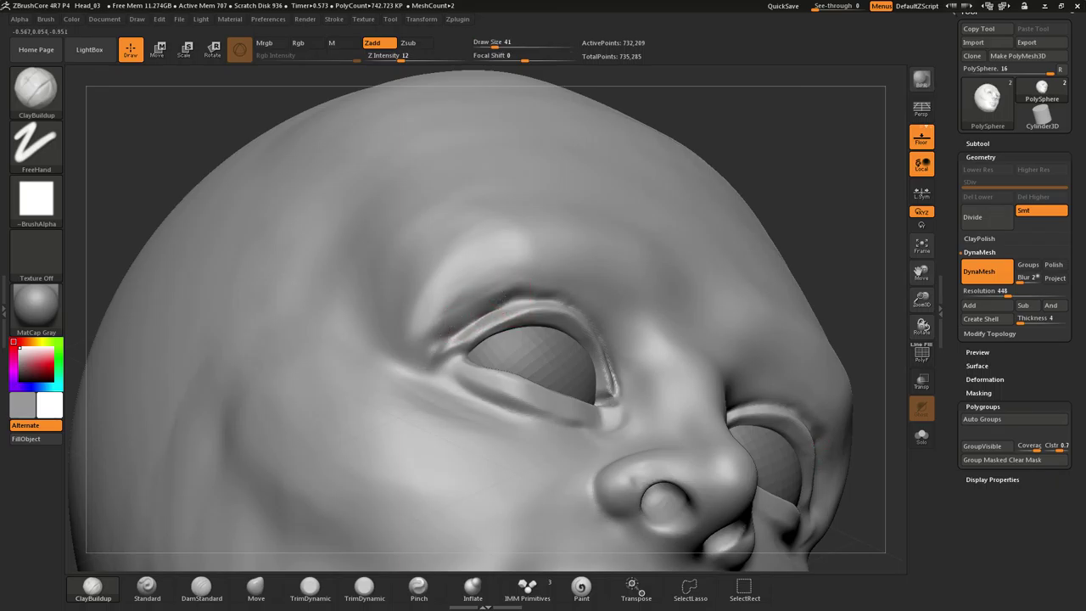
drag(427, 349, 548, 282)
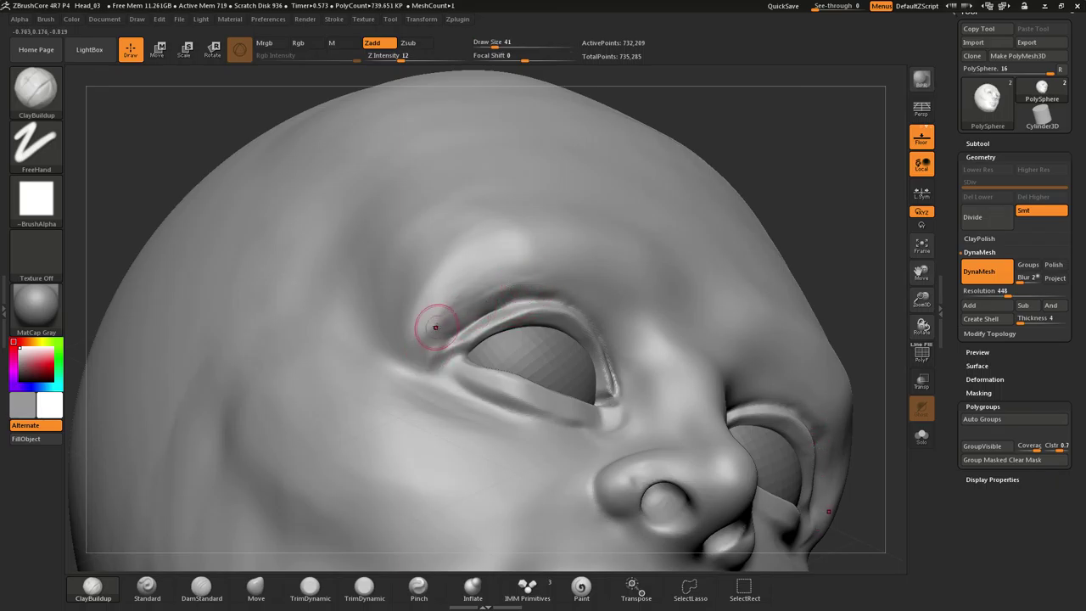
drag(436, 328, 462, 314)
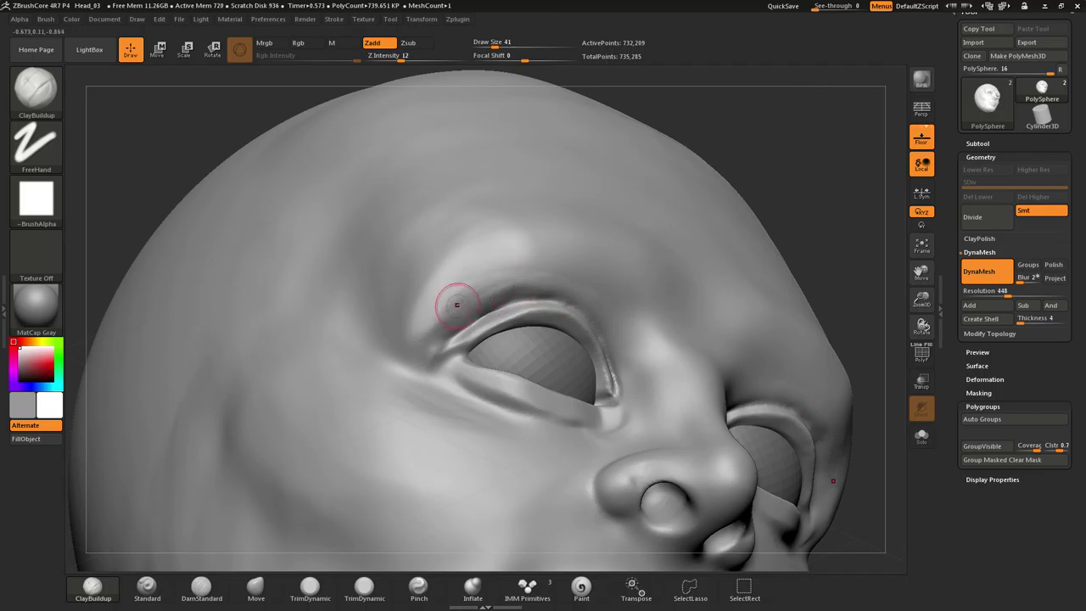
Add more ClayBuildup strokes from a side view to thicken the skin between the upper eyelid crease and the brow
right_drag(445, 340, 468, 317)
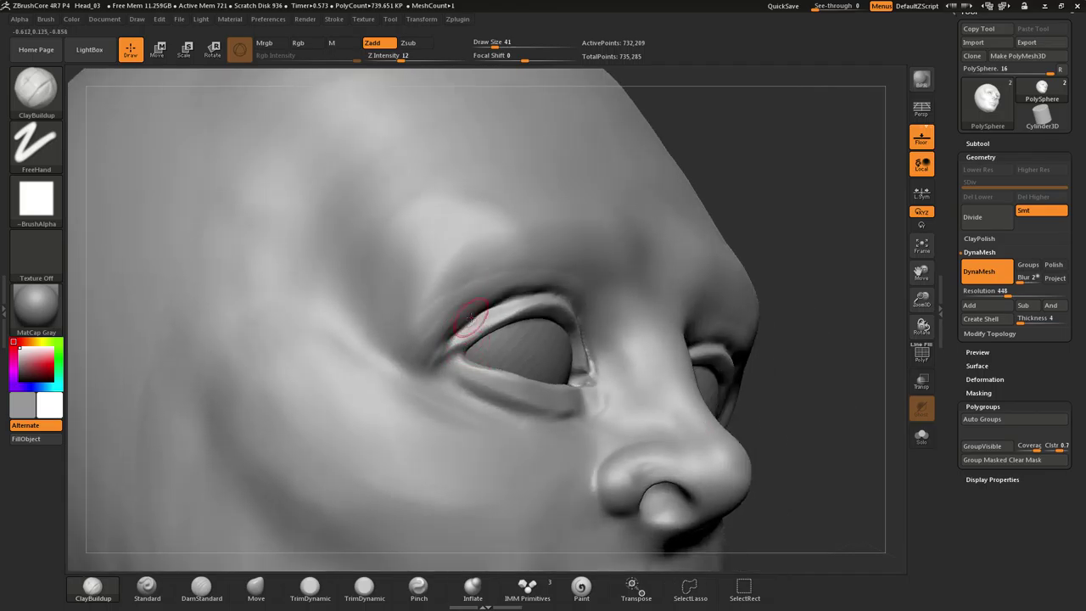
drag(450, 326, 558, 279)
drag(528, 287, 458, 315)
drag(502, 276, 536, 258)
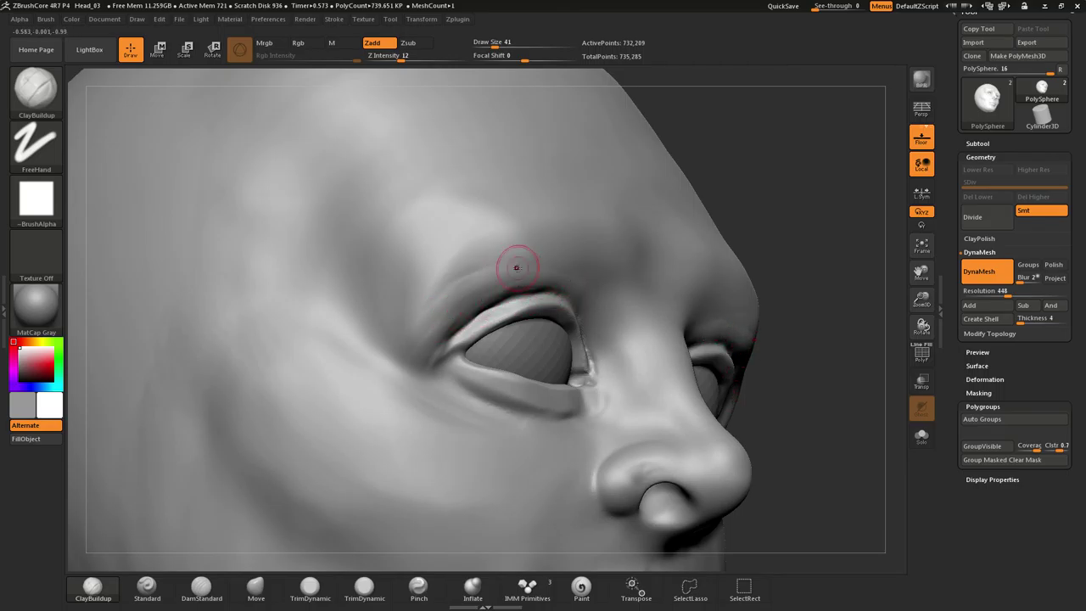
Build up volume along the lower eyelid between the inner and outer eye corners with the ClayBuildup brush
mouse_move(473, 328)
right_down()
mouse_move(447, 320)
mouse_move(500, 326)
mouse_move(460, 334)
right_up()
drag(479, 366, 555, 382)
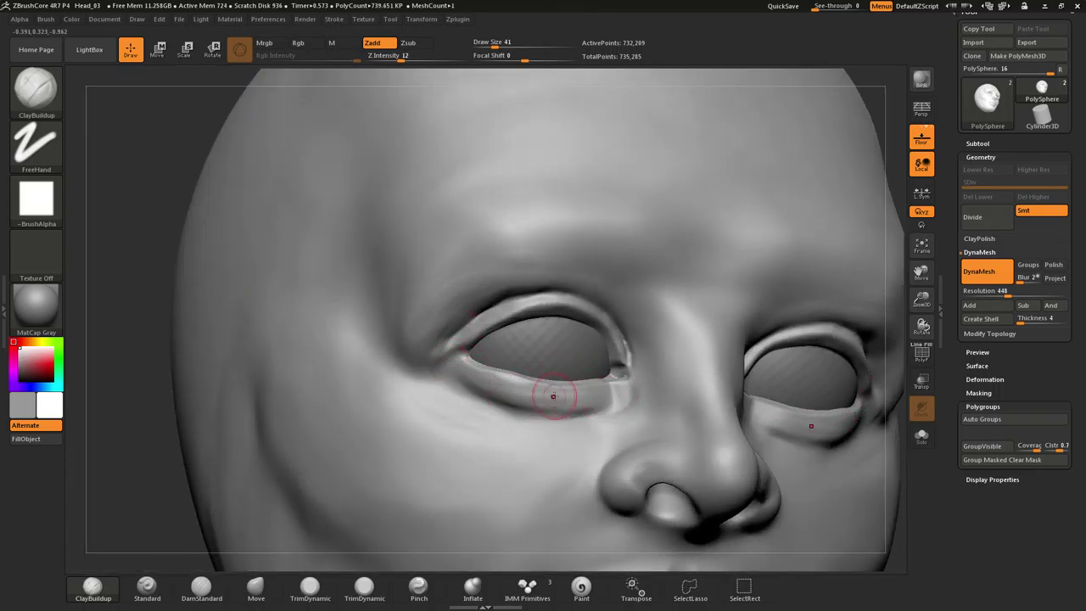
mouse_move(499, 383)
right_down()
mouse_move(519, 398)
mouse_move(466, 390)
right_up()
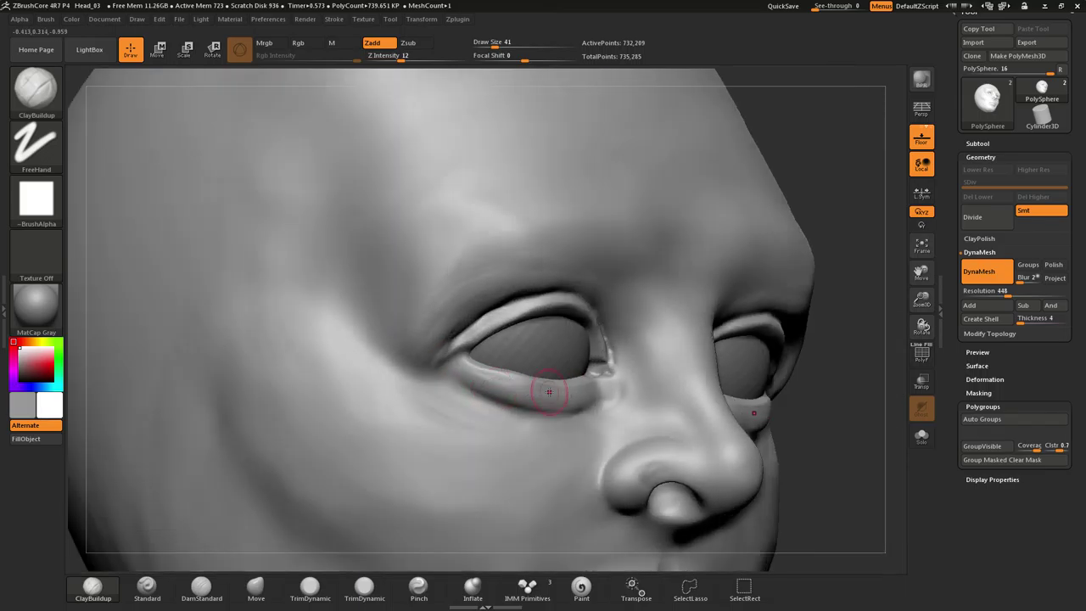
right_drag(577, 386, 541, 392)
drag(557, 392, 468, 377)
drag(534, 396, 462, 377)
mouse_move(463, 377)
right_down()
mouse_move(531, 378)
mouse_move(514, 374)
right_up()
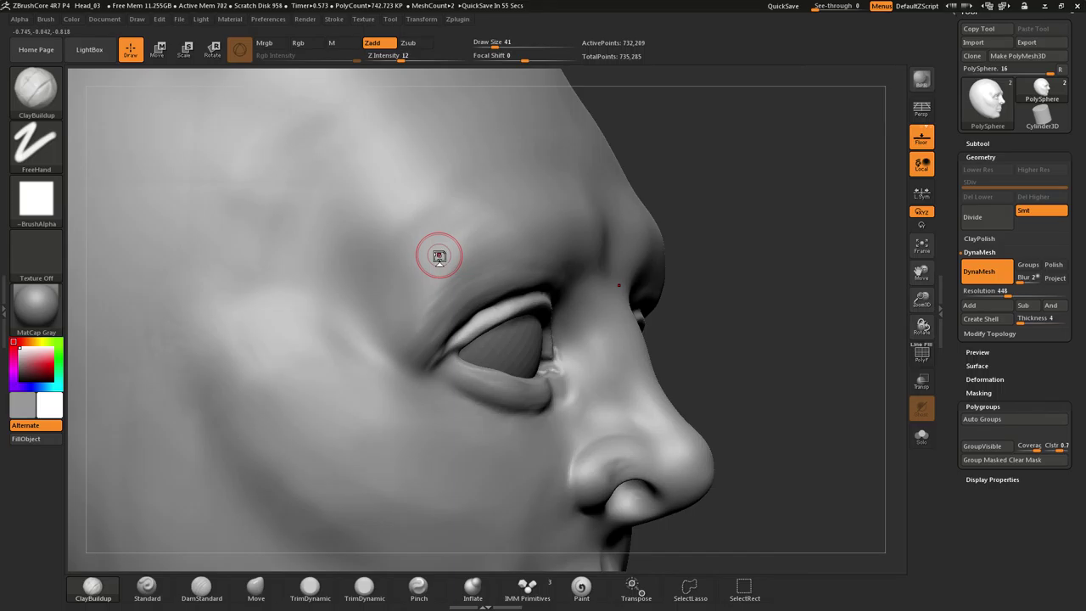
mouse_move(768, 263)
ctrl+right_down()
mouse_move(760, 323)
mouse_move(779, 221)
mouse_move(737, 366)
mouse_move(585, 360)
ctrl+right_up()
shift+right_drag(749, 371, 794, 354)
drag(795, 355, 786, 354)
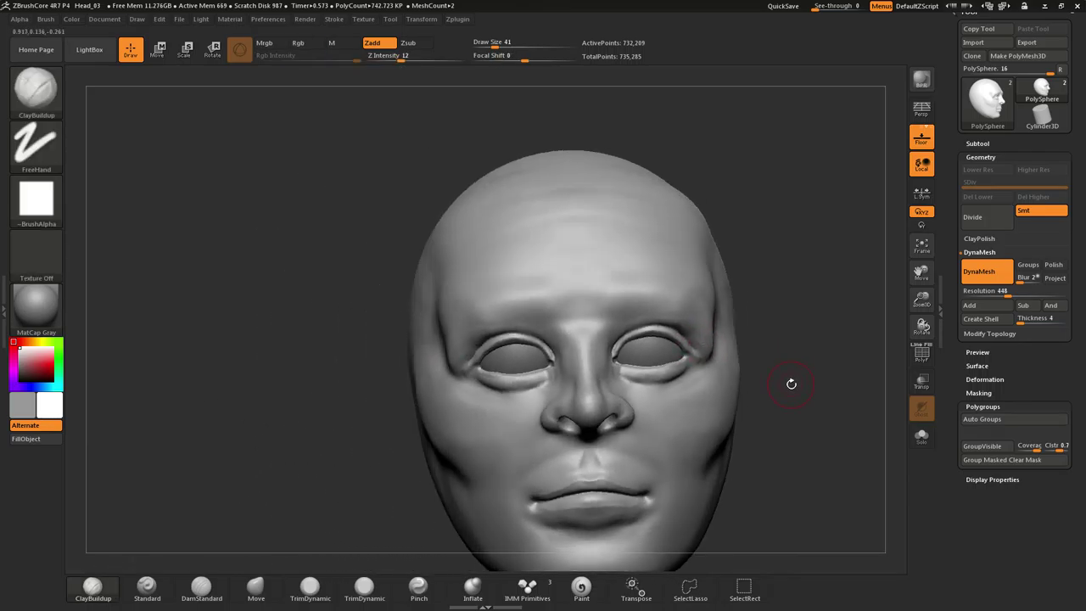
mouse_move(791, 383)
shift+right_down()
mouse_move(780, 328)
mouse_move(718, 330)
shift+right_up()
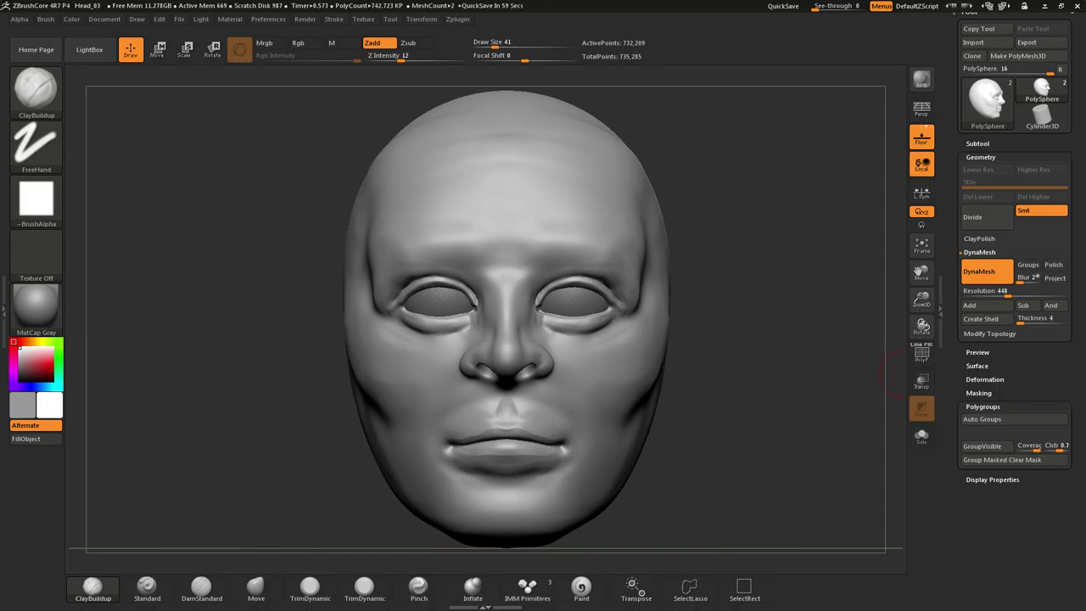
mouse_move(789, 607)
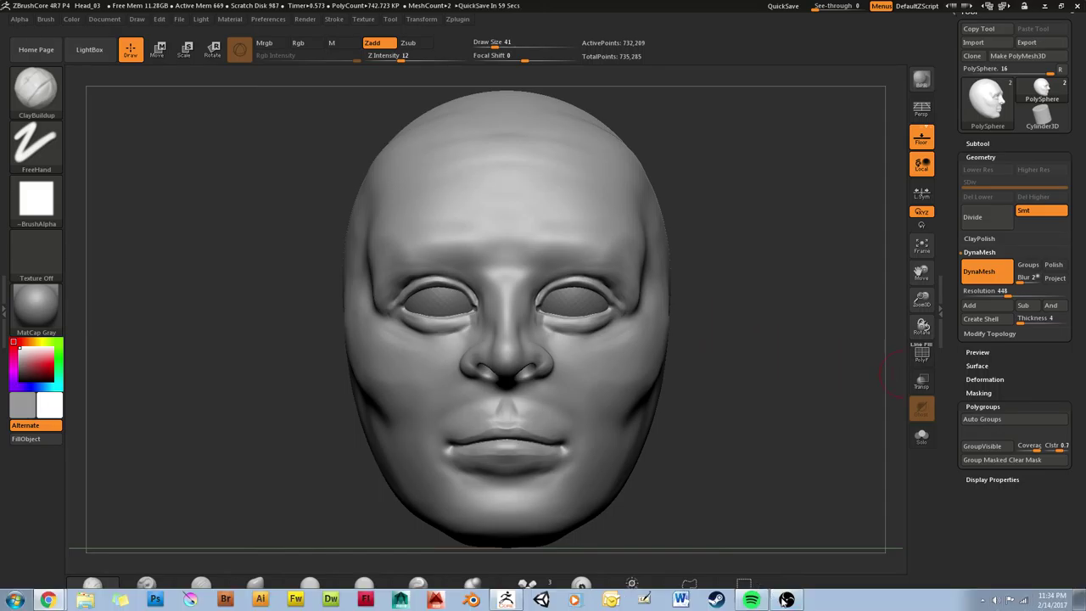